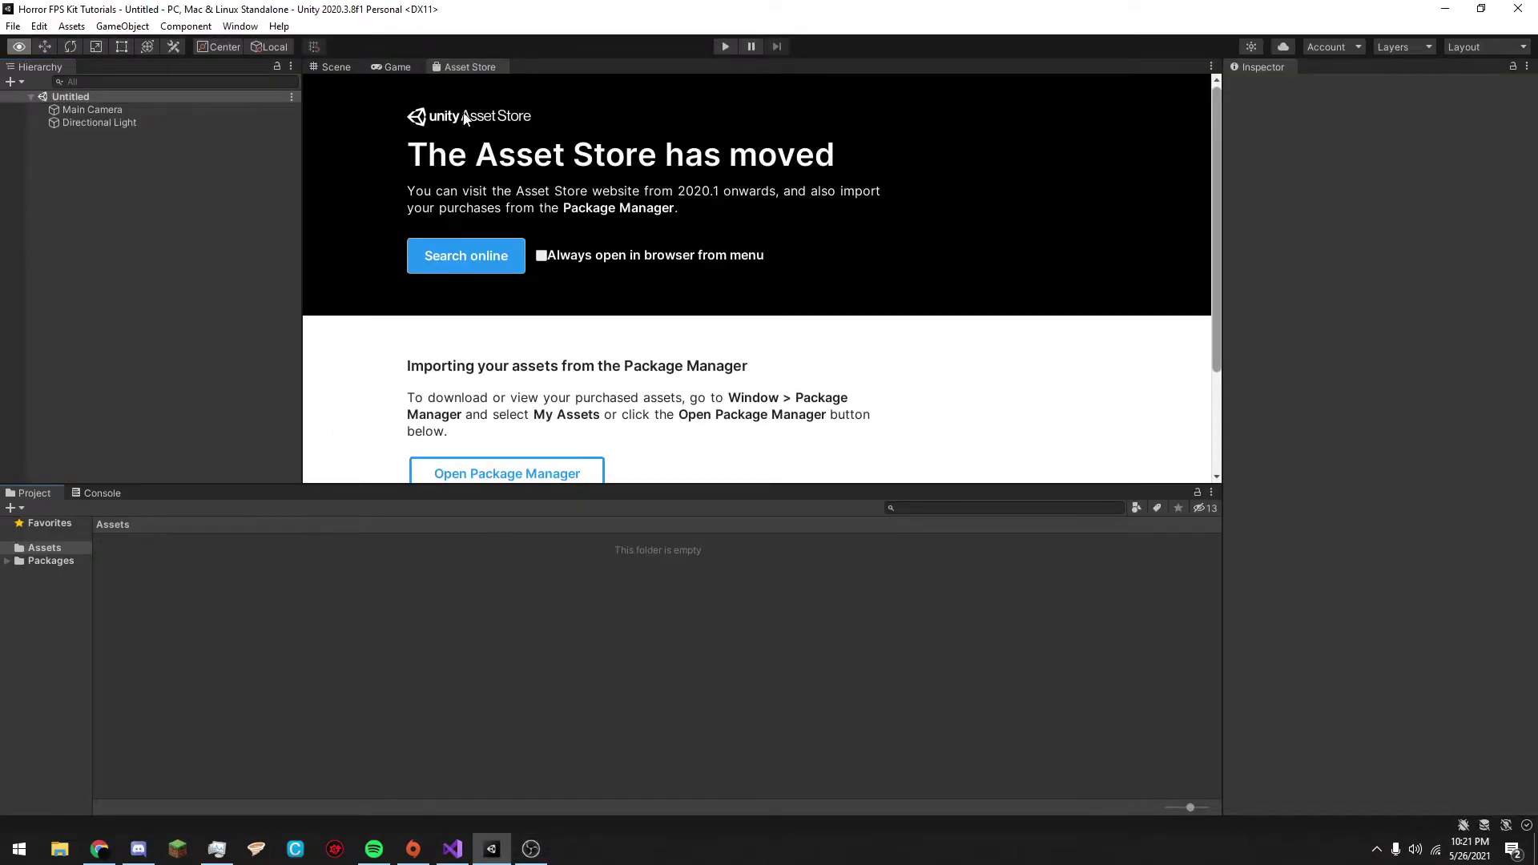
# Start importing the Horror FPS KIT package from My Assets in the Package Manager.
pyautogui.click(240, 27)
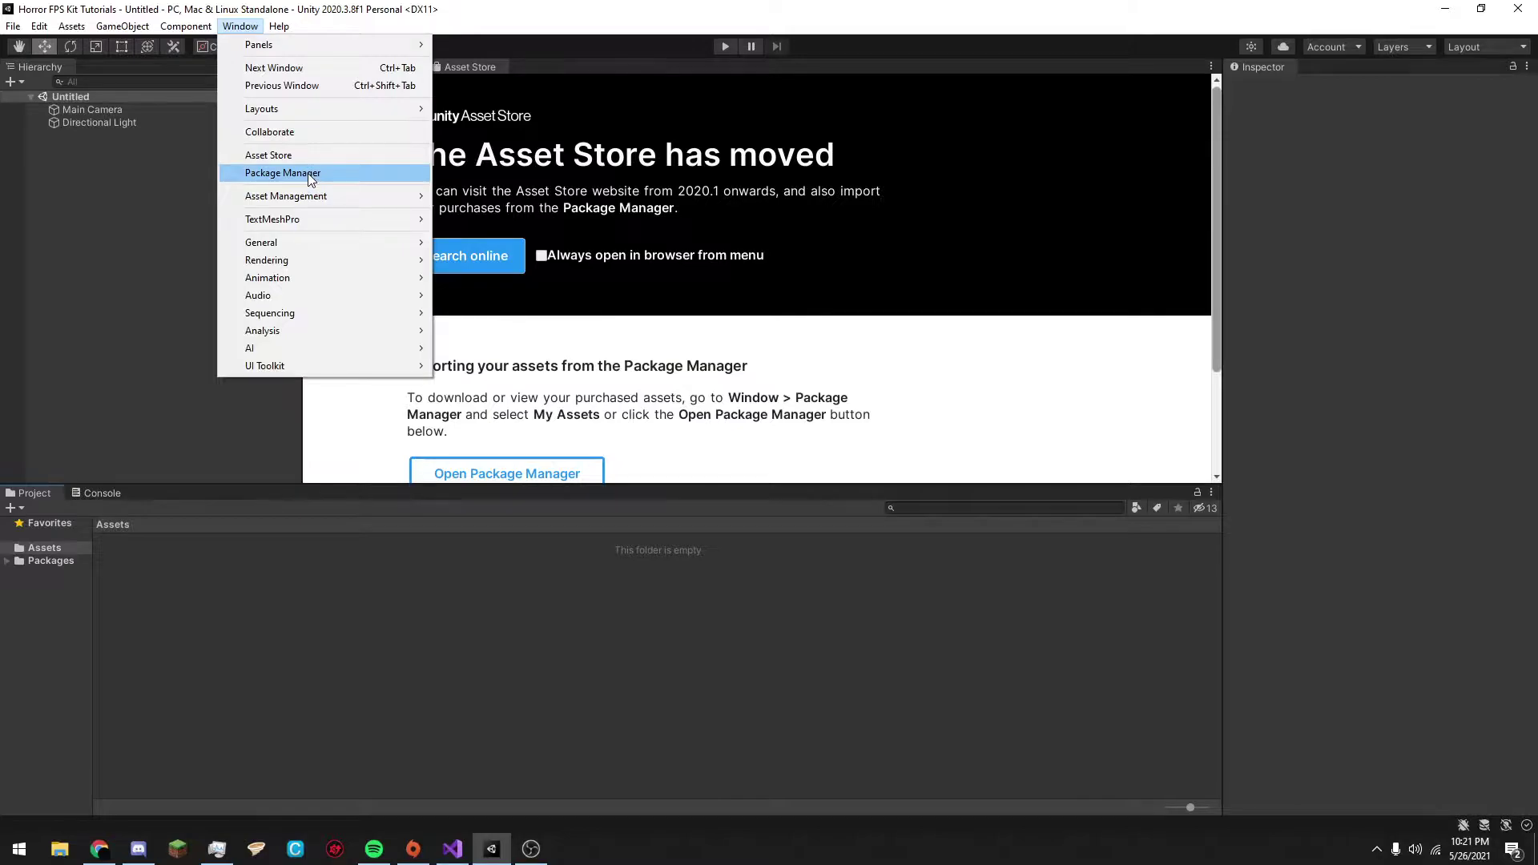
pyautogui.click(143, 221)
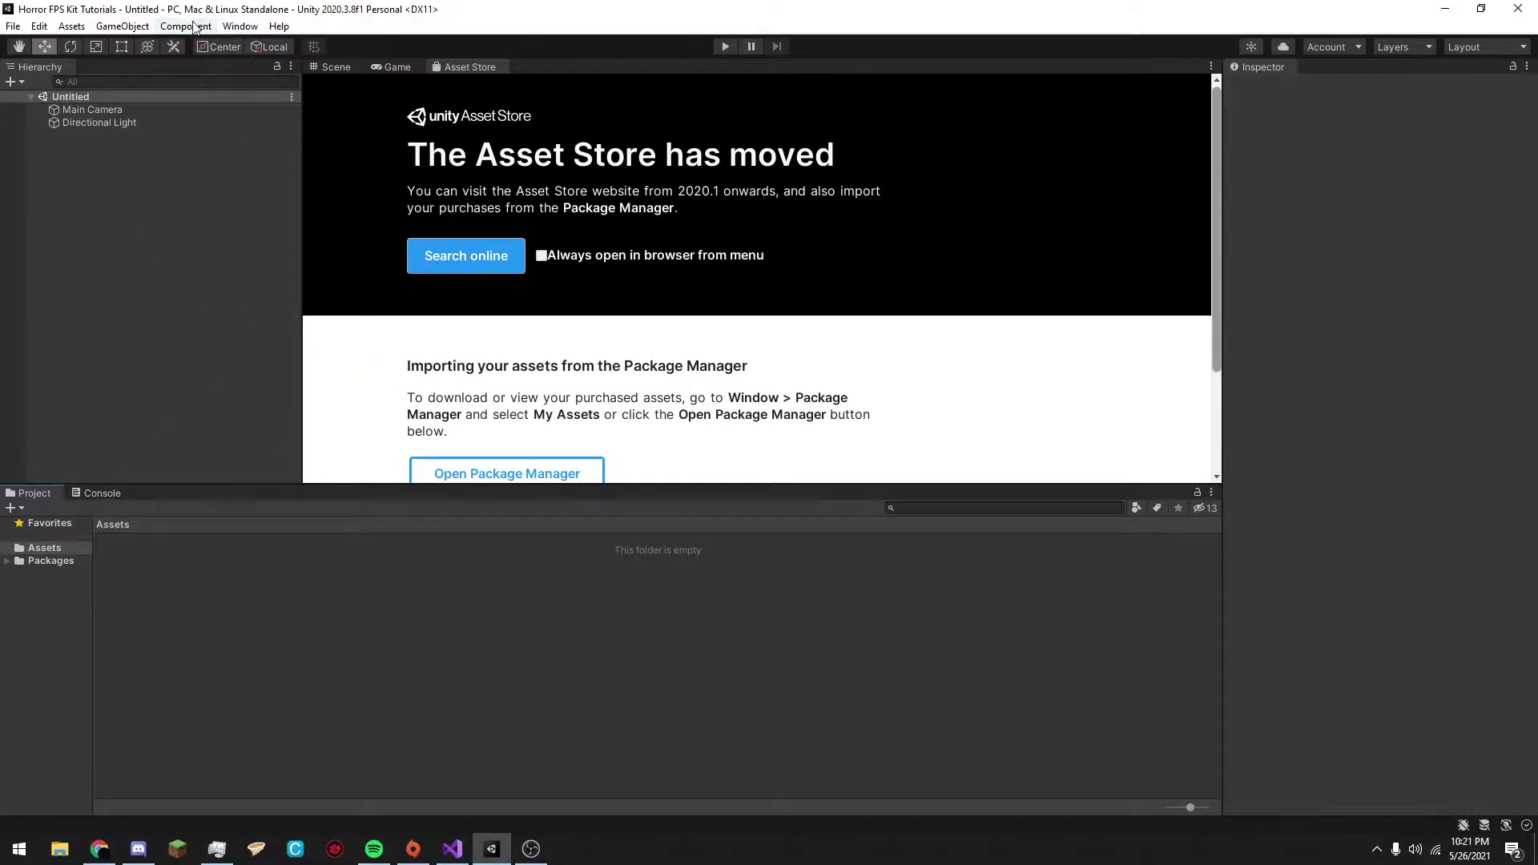
pyautogui.click(240, 27)
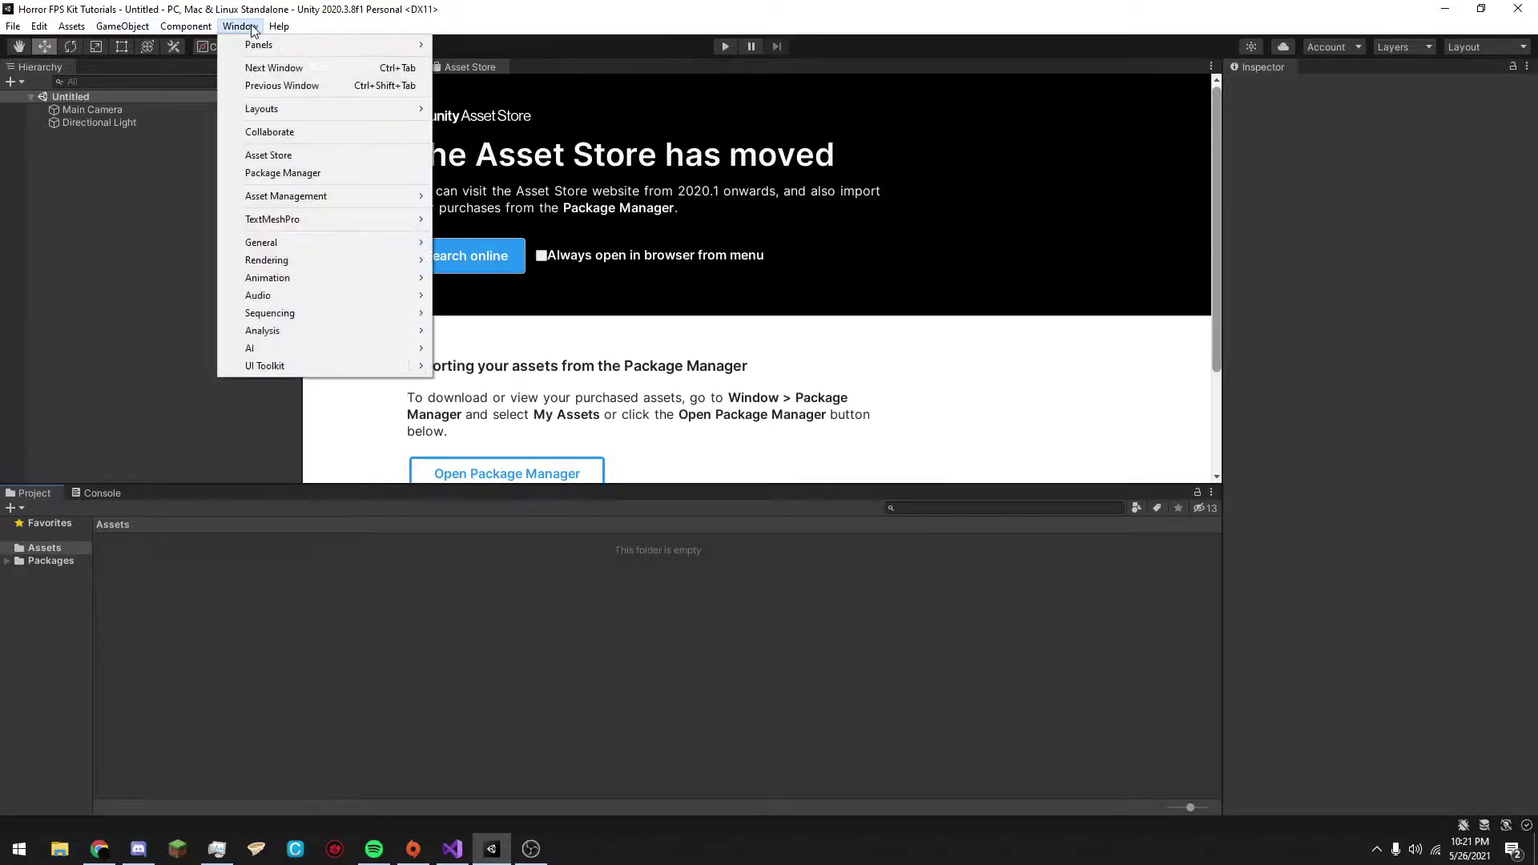
pyautogui.click(420, 173)
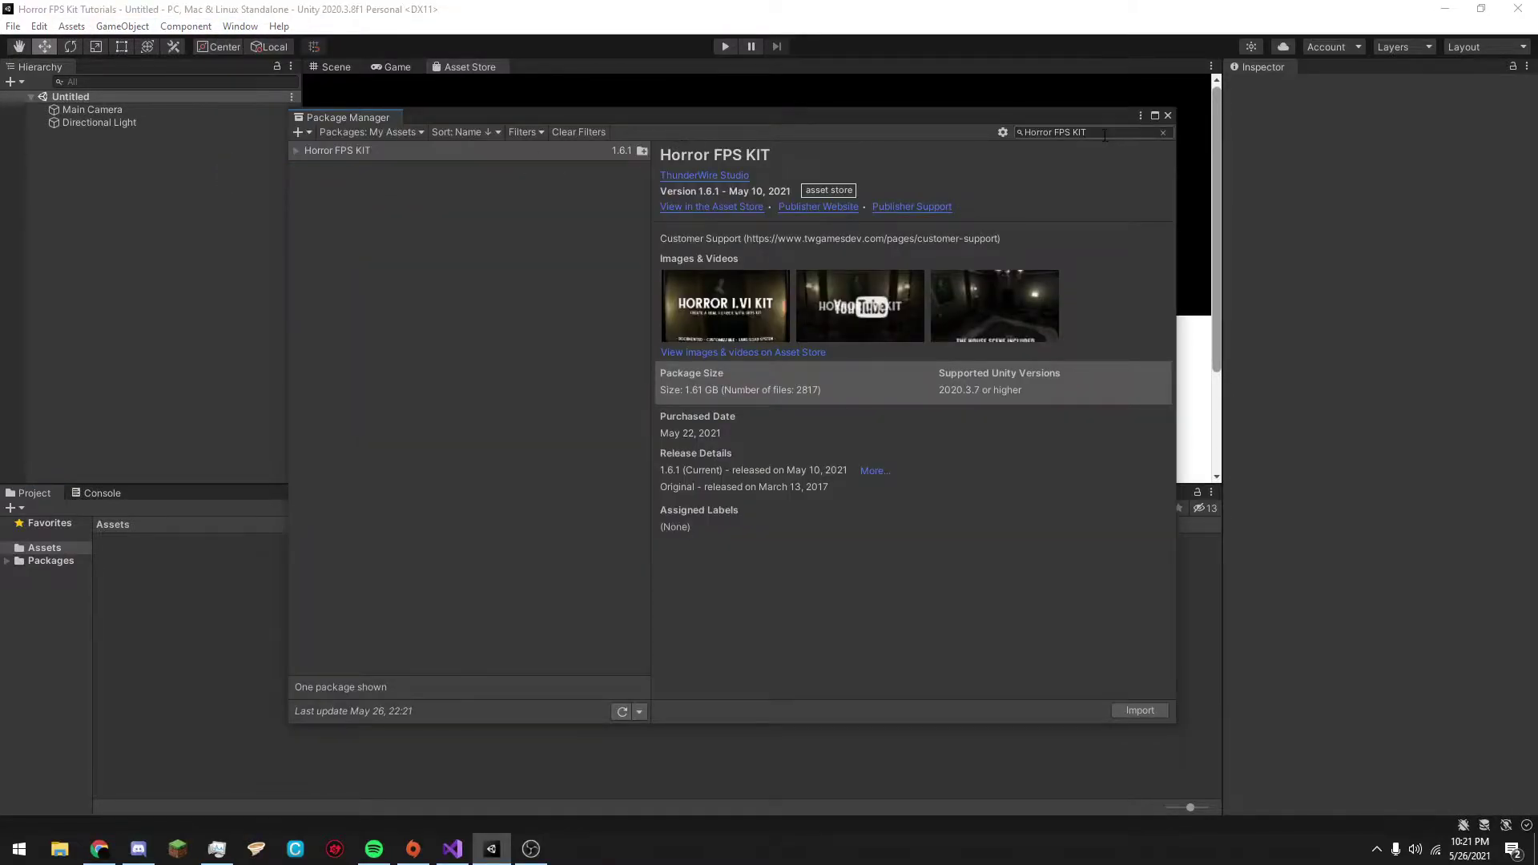
pyautogui.moveTo(1088, 132); pyautogui.dragTo(1051, 134)
pyautogui.click(1099, 210)
pyautogui.click(1146, 713)
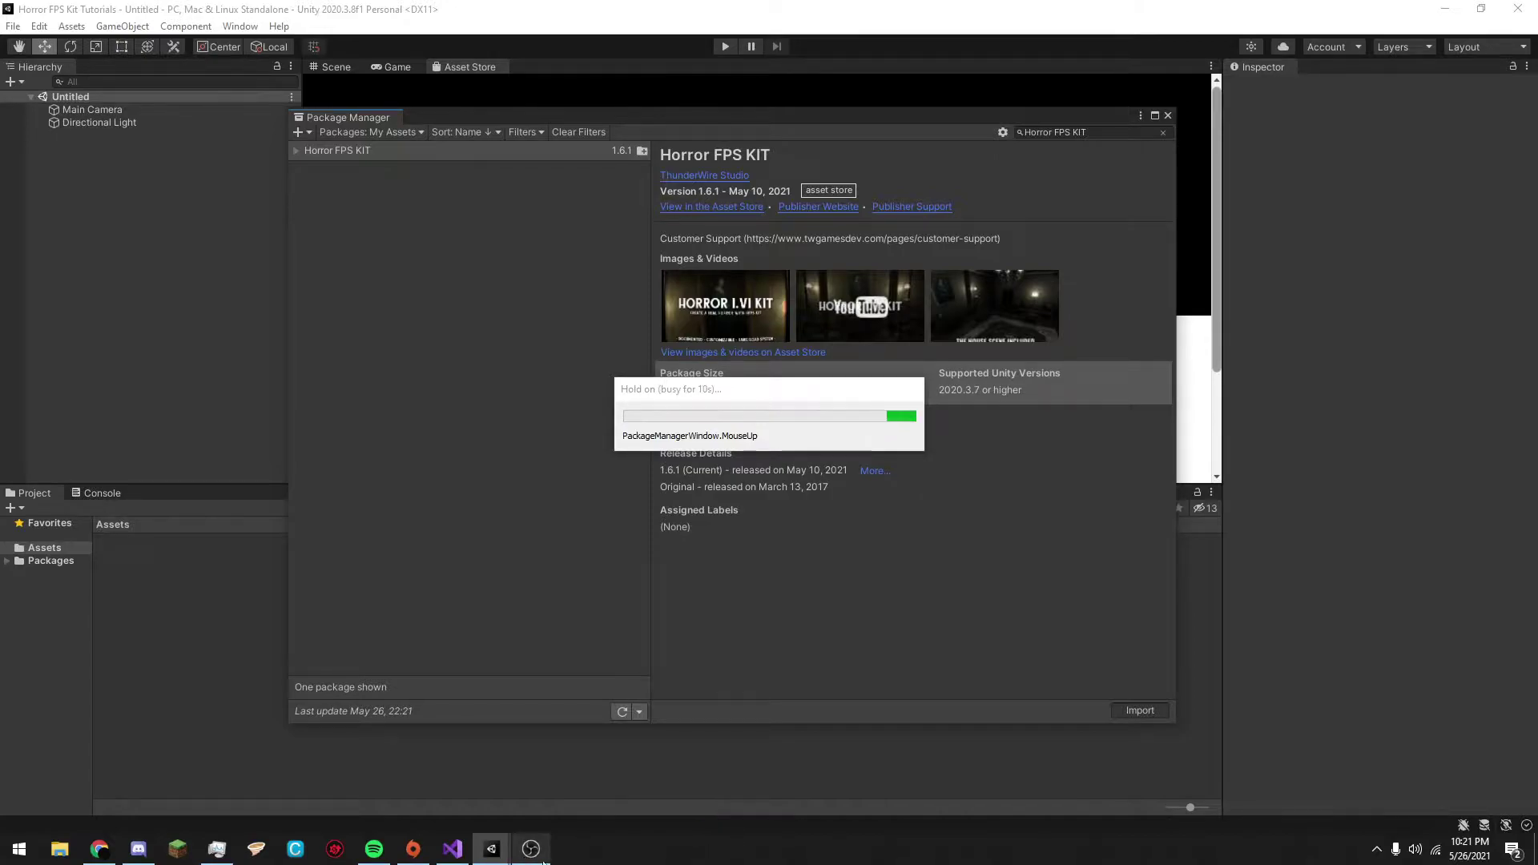
pyautogui.moveTo(526, 857)
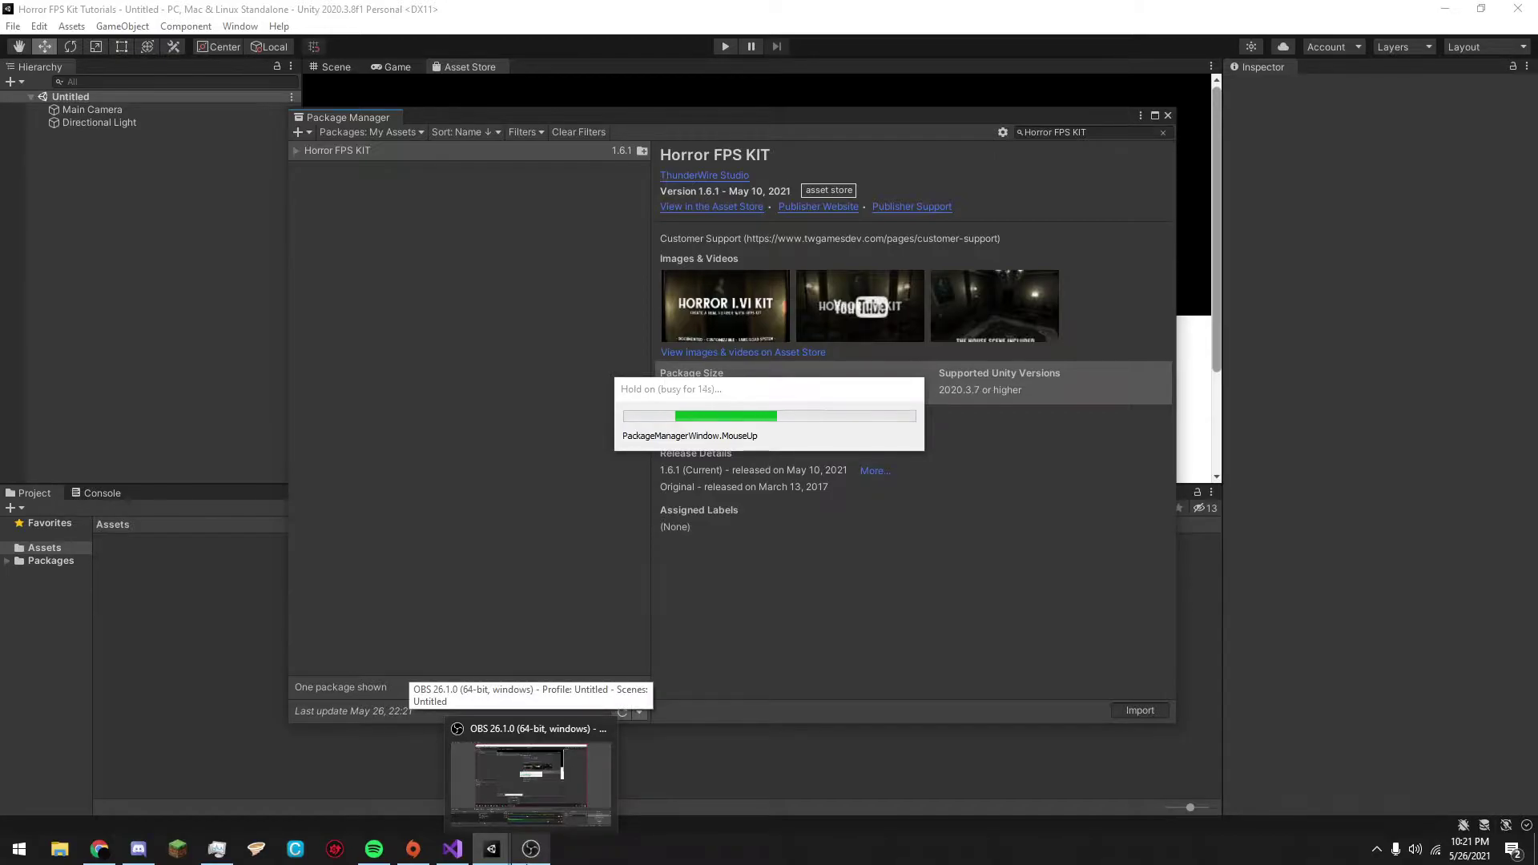
pyautogui.click(530, 777)
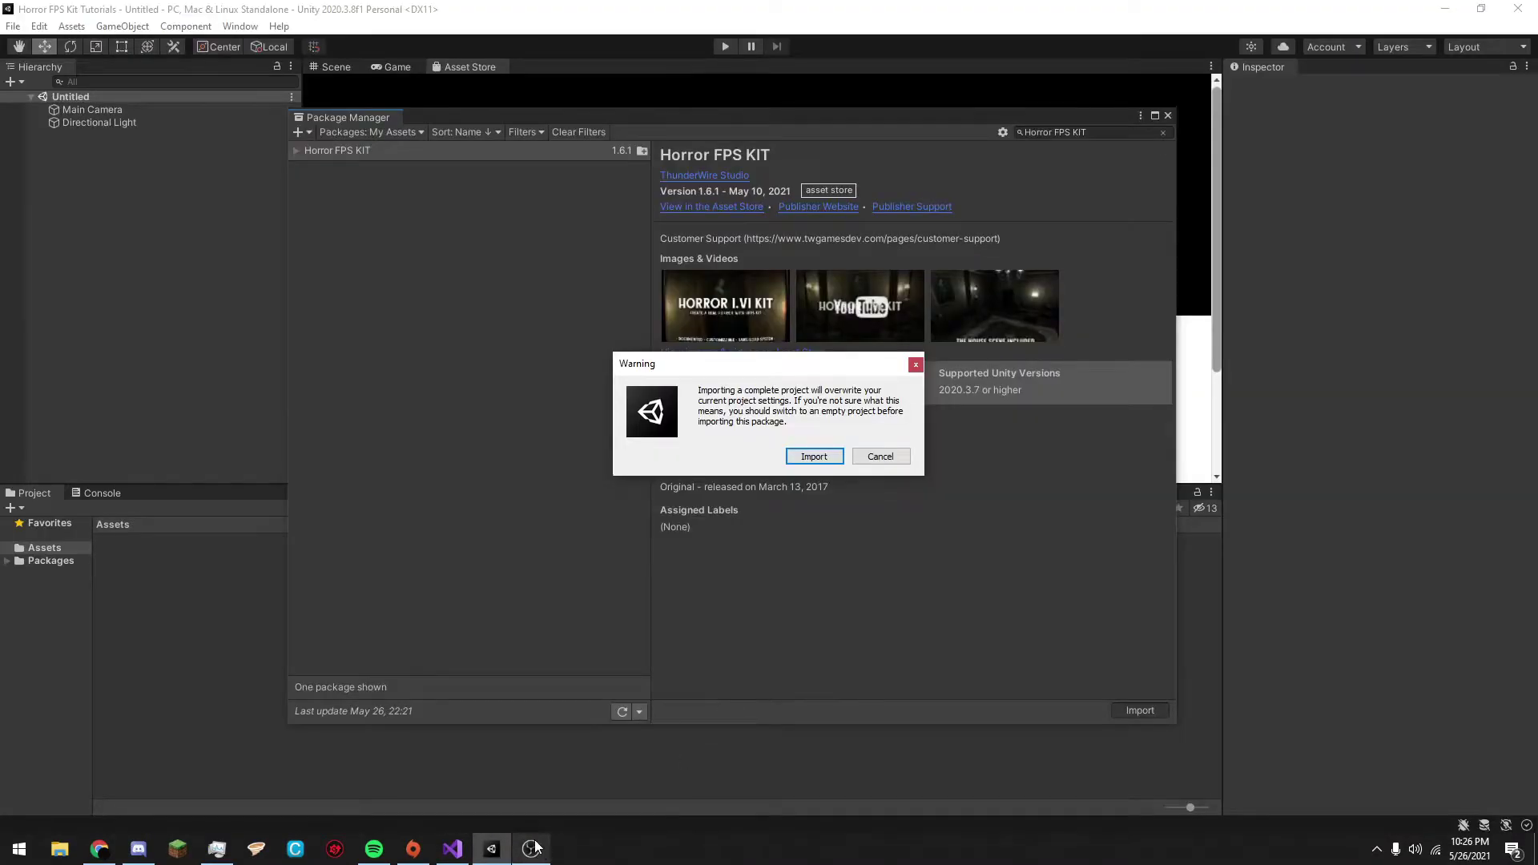
pyautogui.moveTo(535, 847)
pyautogui.click(513, 672)
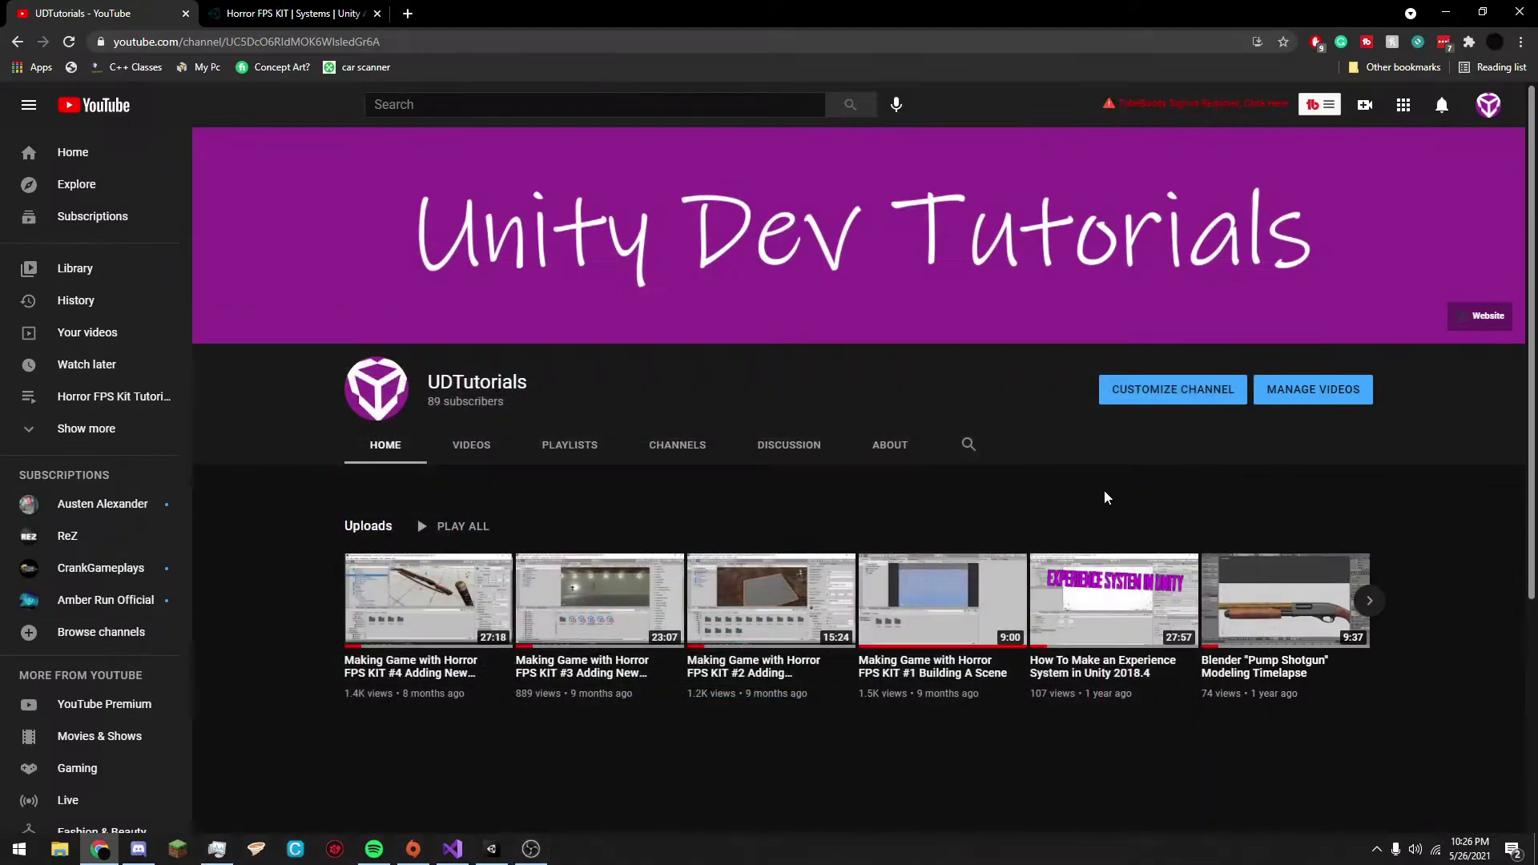
pyautogui.click(504, 857)
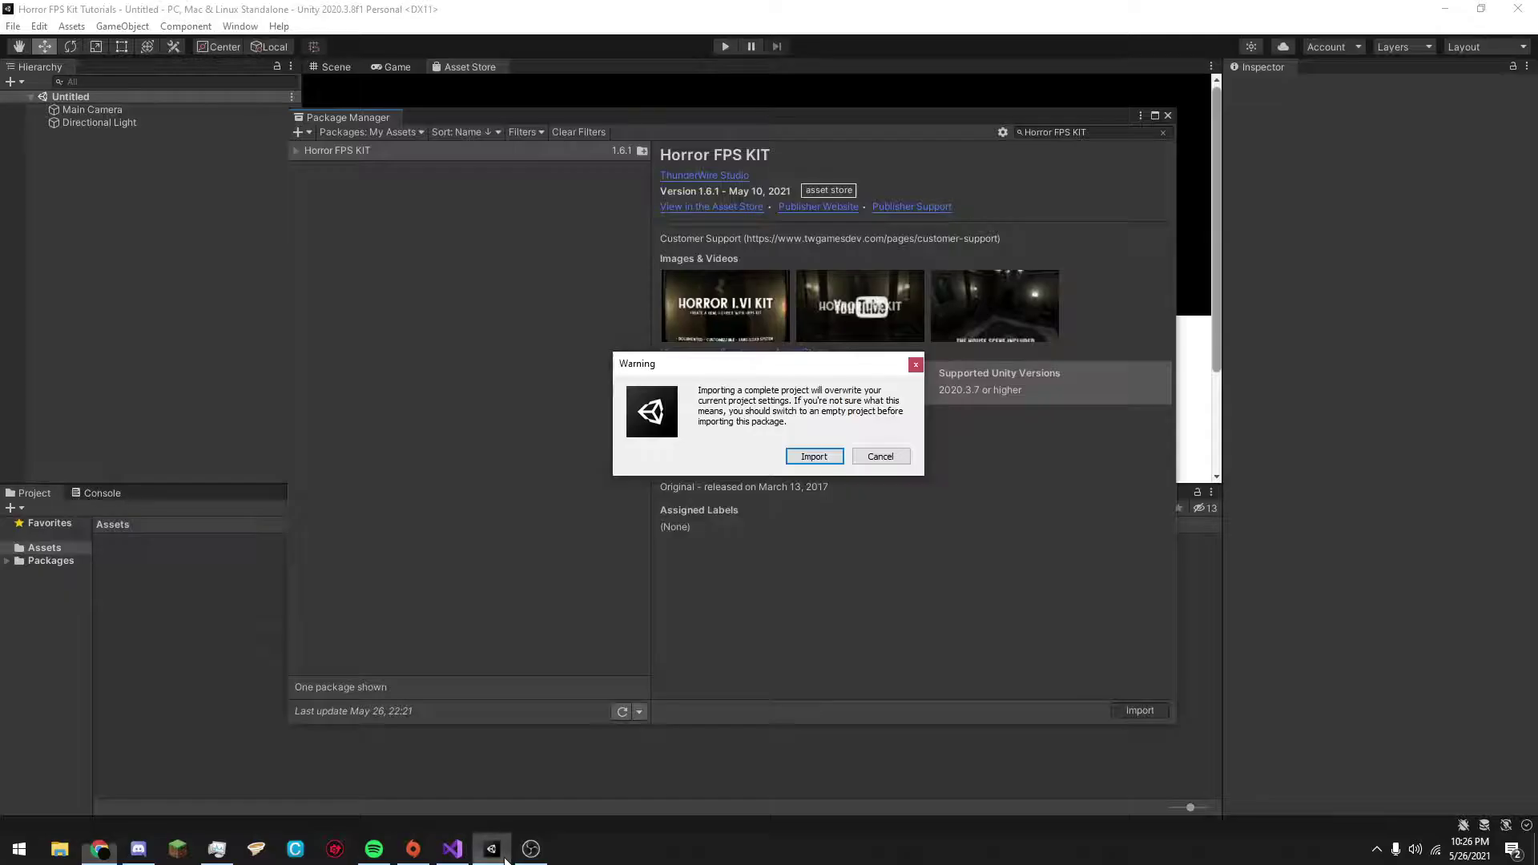
# Accept overwriting the current project settings and install or upgrade the package's dependencies.
pyautogui.moveTo(701, 365); pyautogui.dragTo(643, 357)
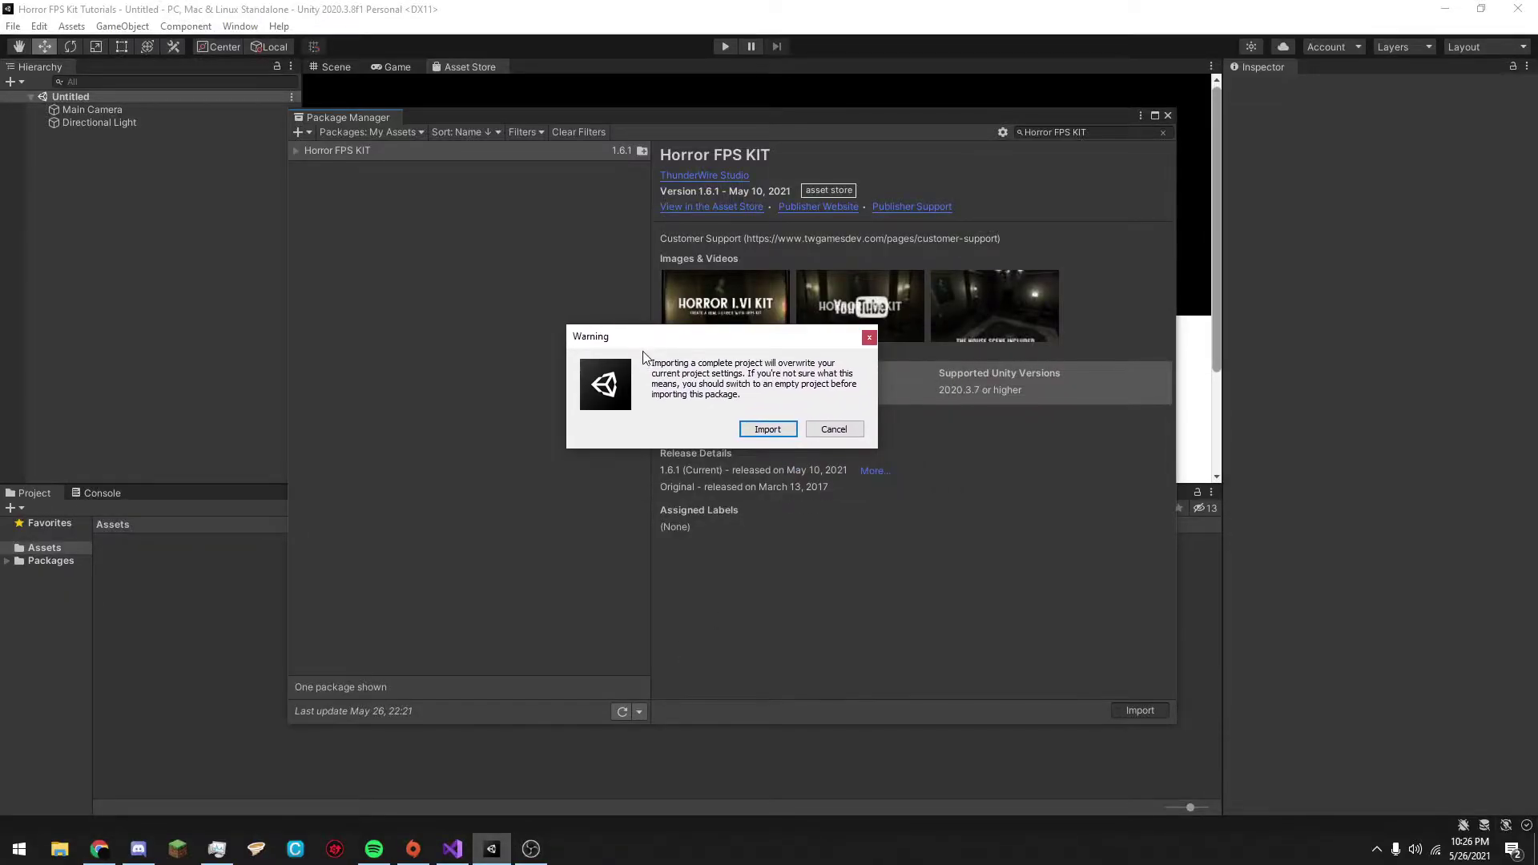
pyautogui.click(766, 430)
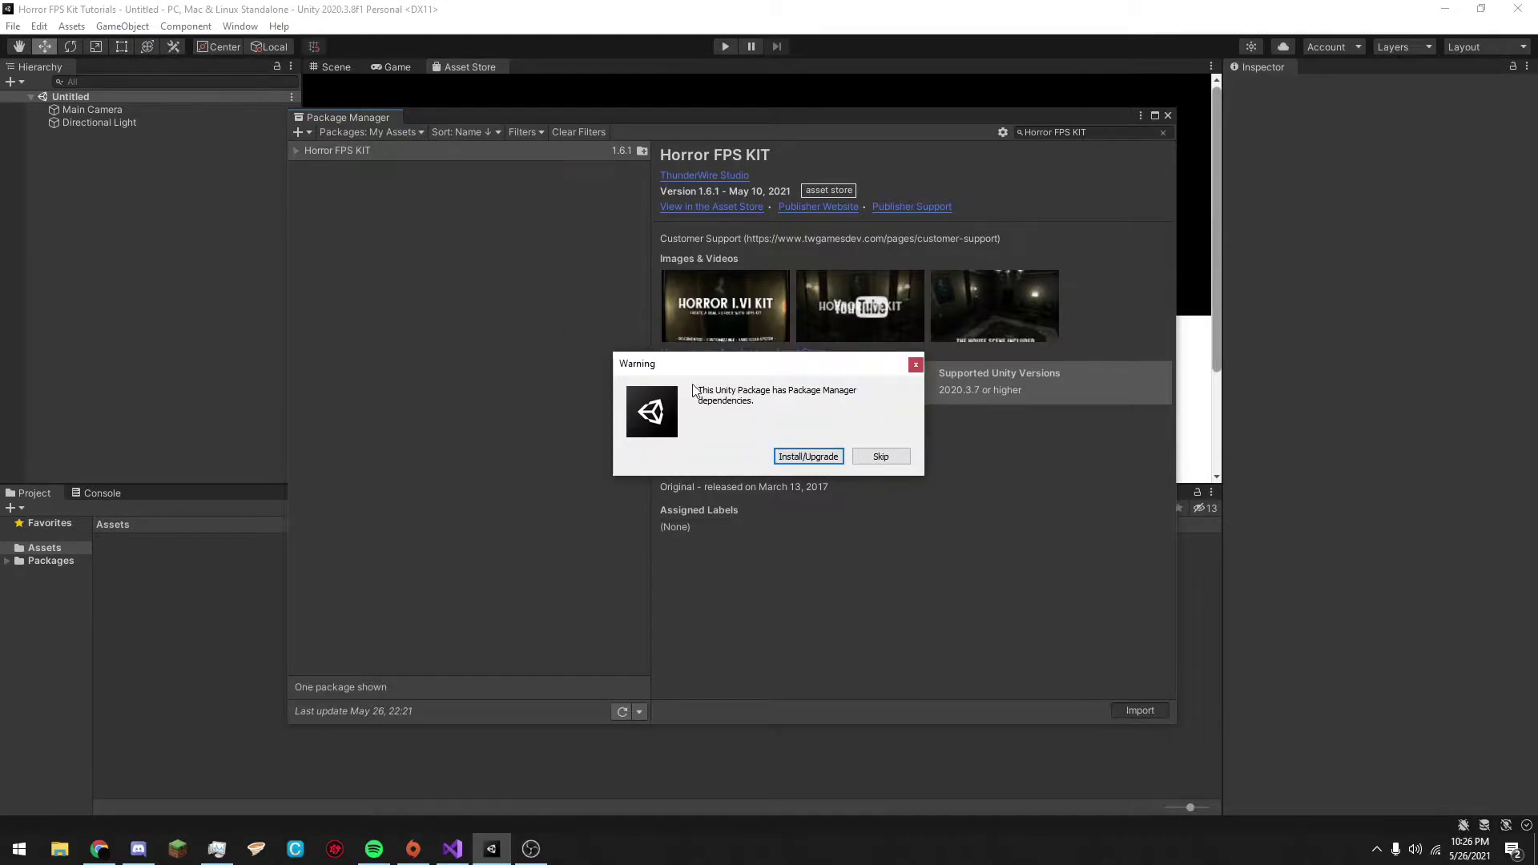
pyautogui.click(805, 454)
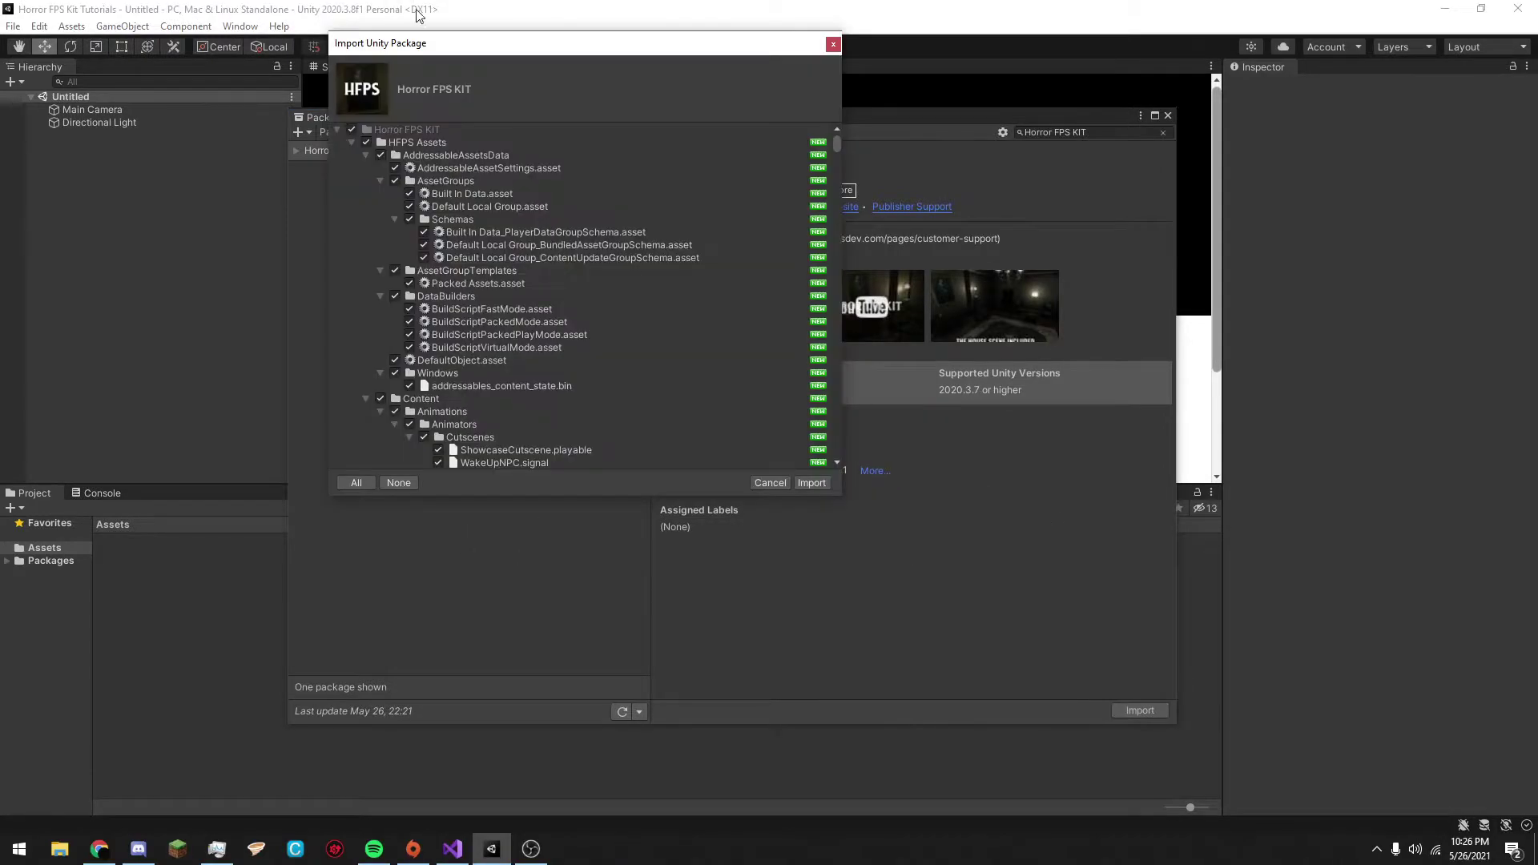
# Examine the contents of the Horror FPS KIT package, including the HFPS Assets and ProjectSettings folders.
pyautogui.click(351, 141)
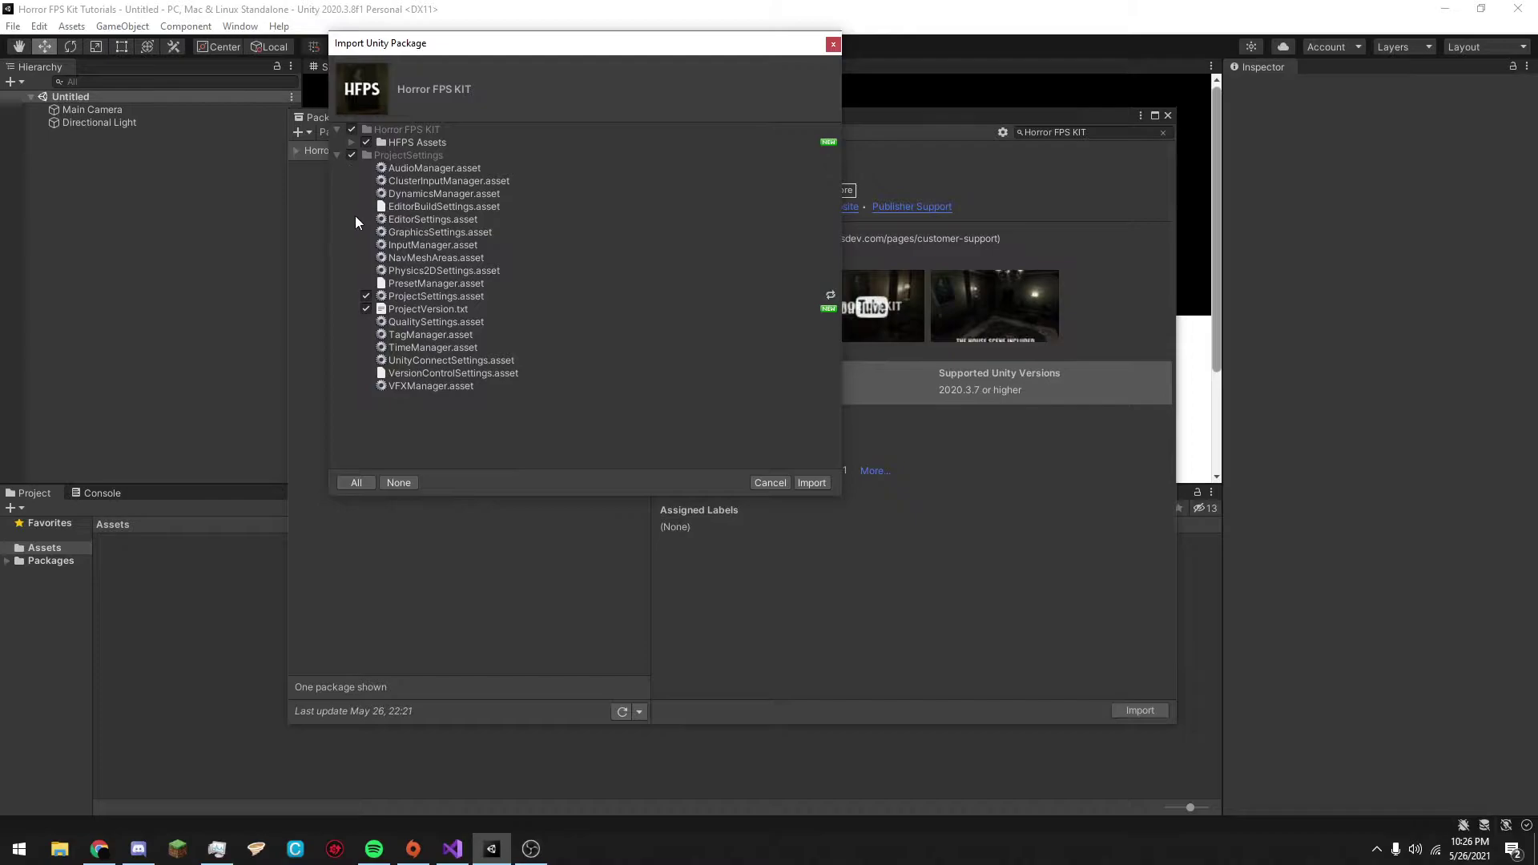
pyautogui.click(402, 156)
pyautogui.click(351, 142)
pyautogui.scroll(-20, 503, 227)
pyautogui.scroll(-12, 505, 375)
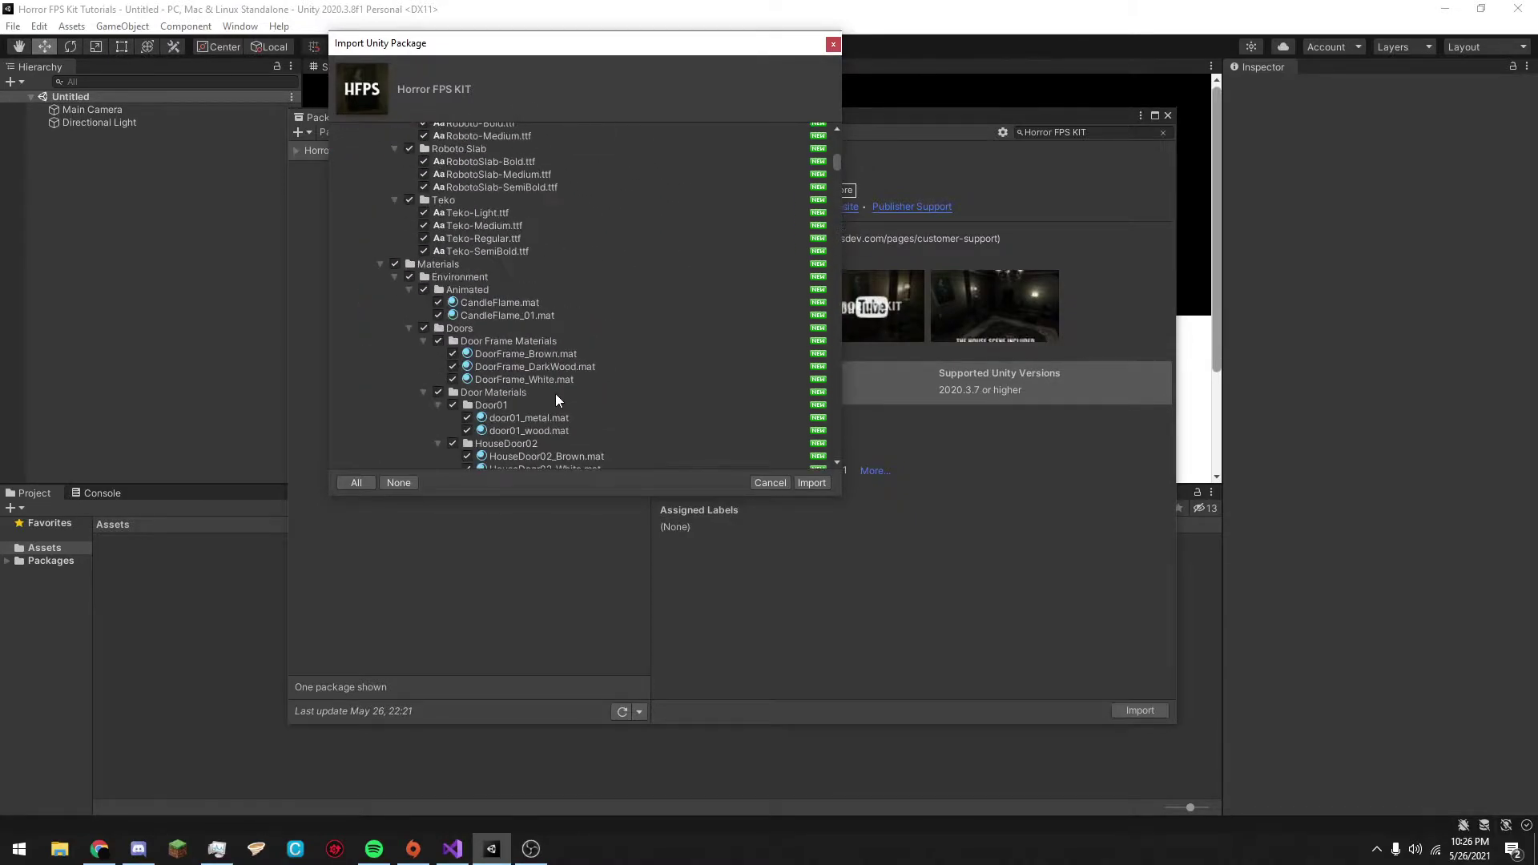
pyautogui.scroll(-10, 548, 401)
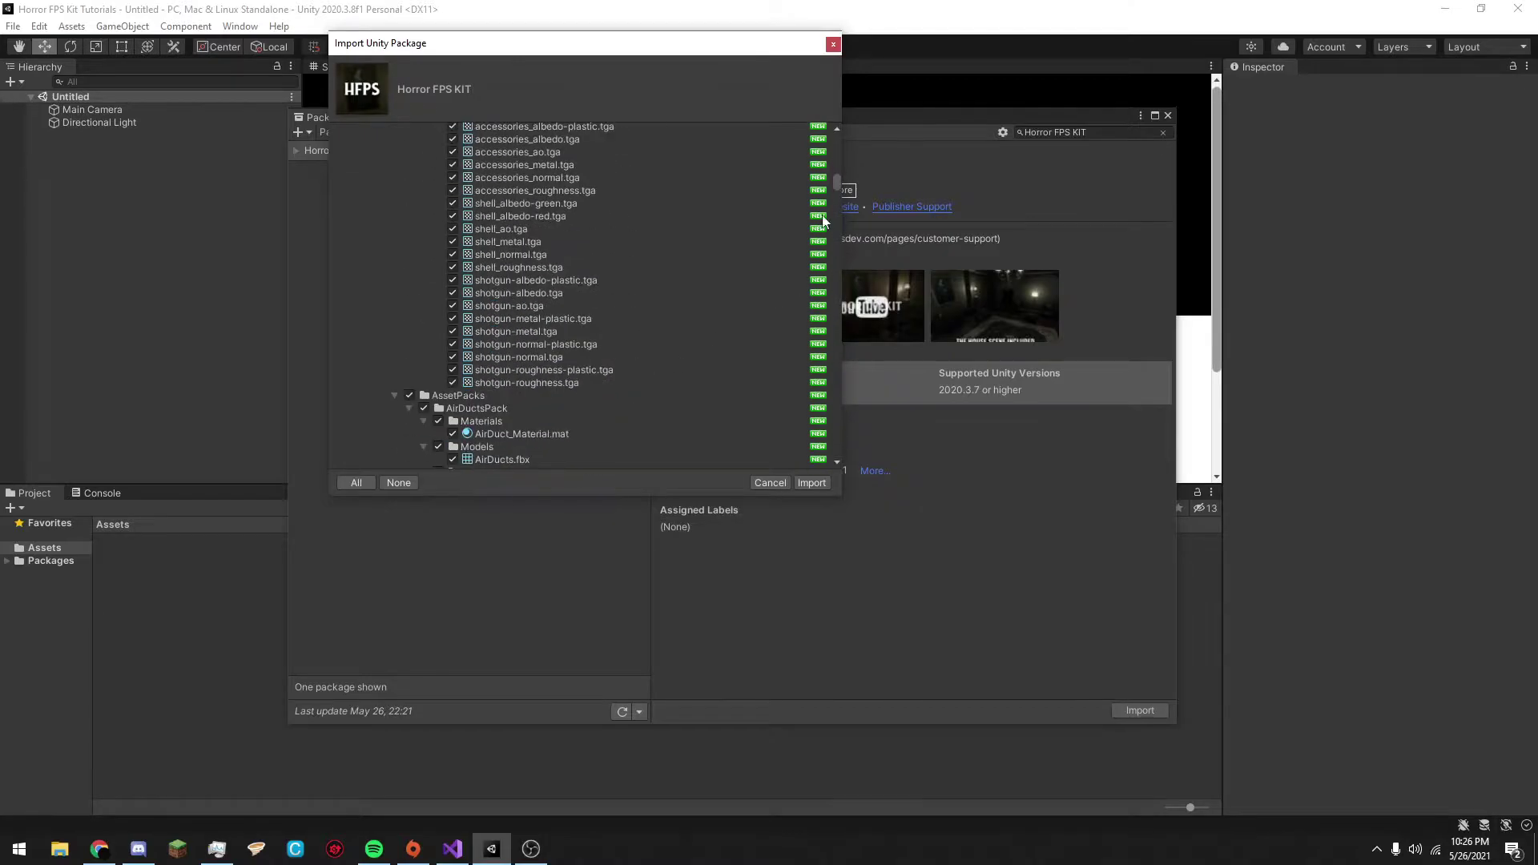
pyautogui.moveTo(835, 182); pyautogui.dragTo(844, 498)
pyautogui.click(364, 388)
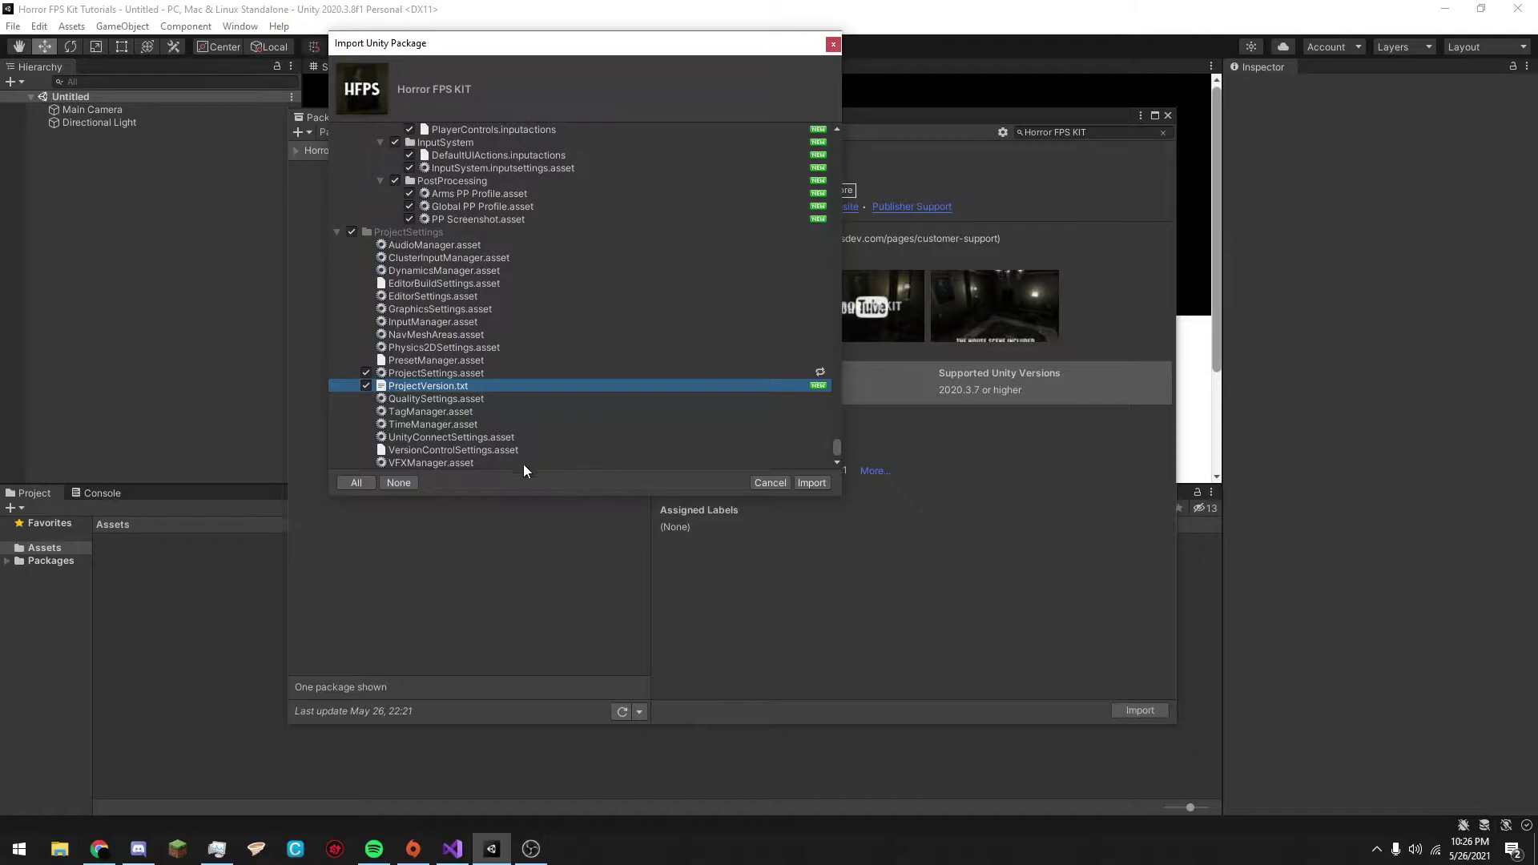
# Import all selected Horror FPS KIT files into the project and close the Package Manager.
pyautogui.click(812, 483)
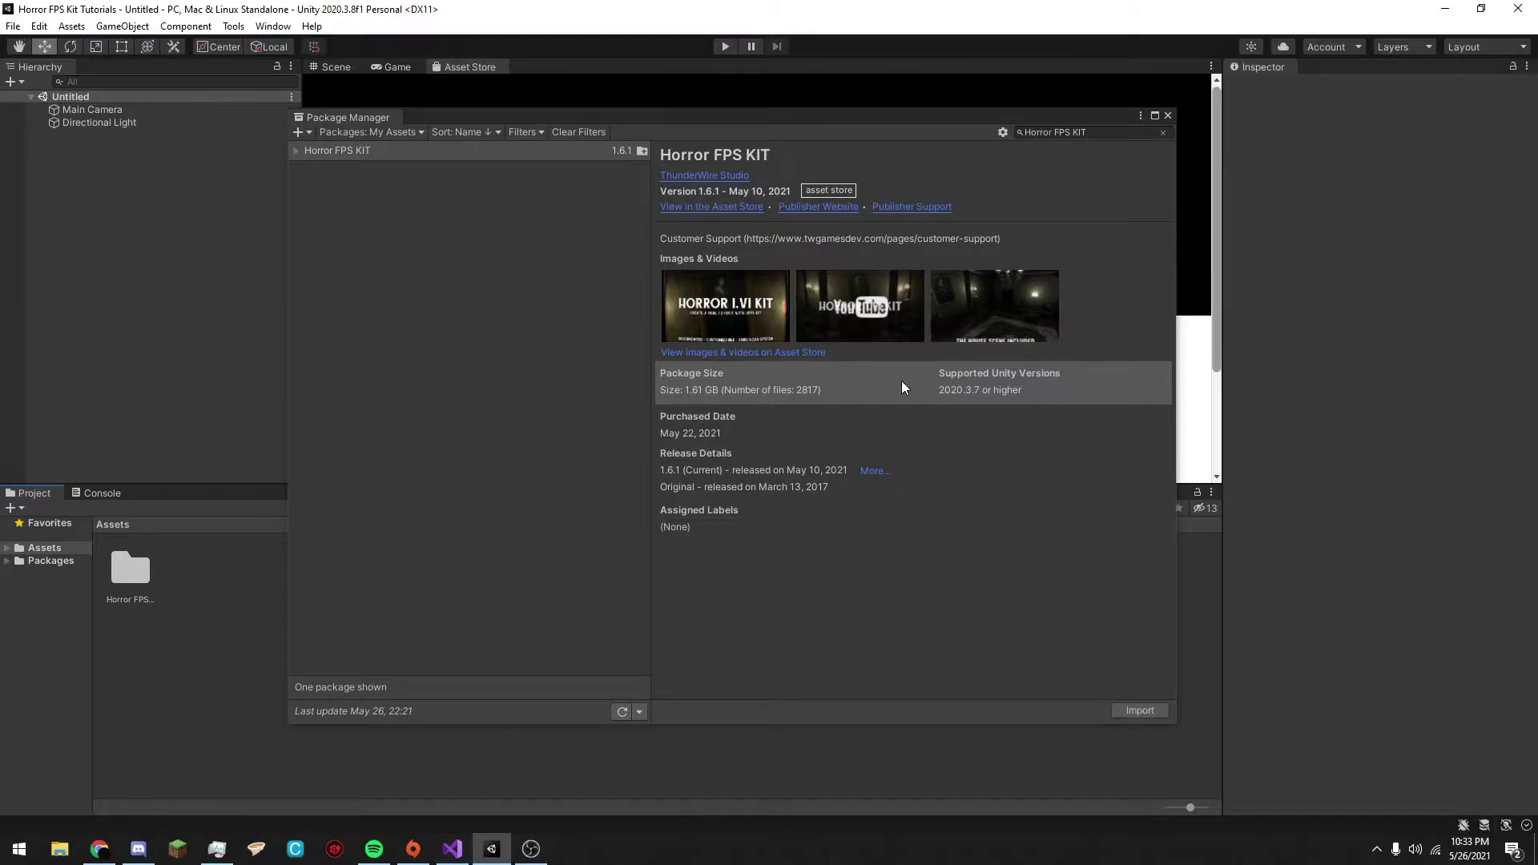
pyautogui.click(1167, 117)
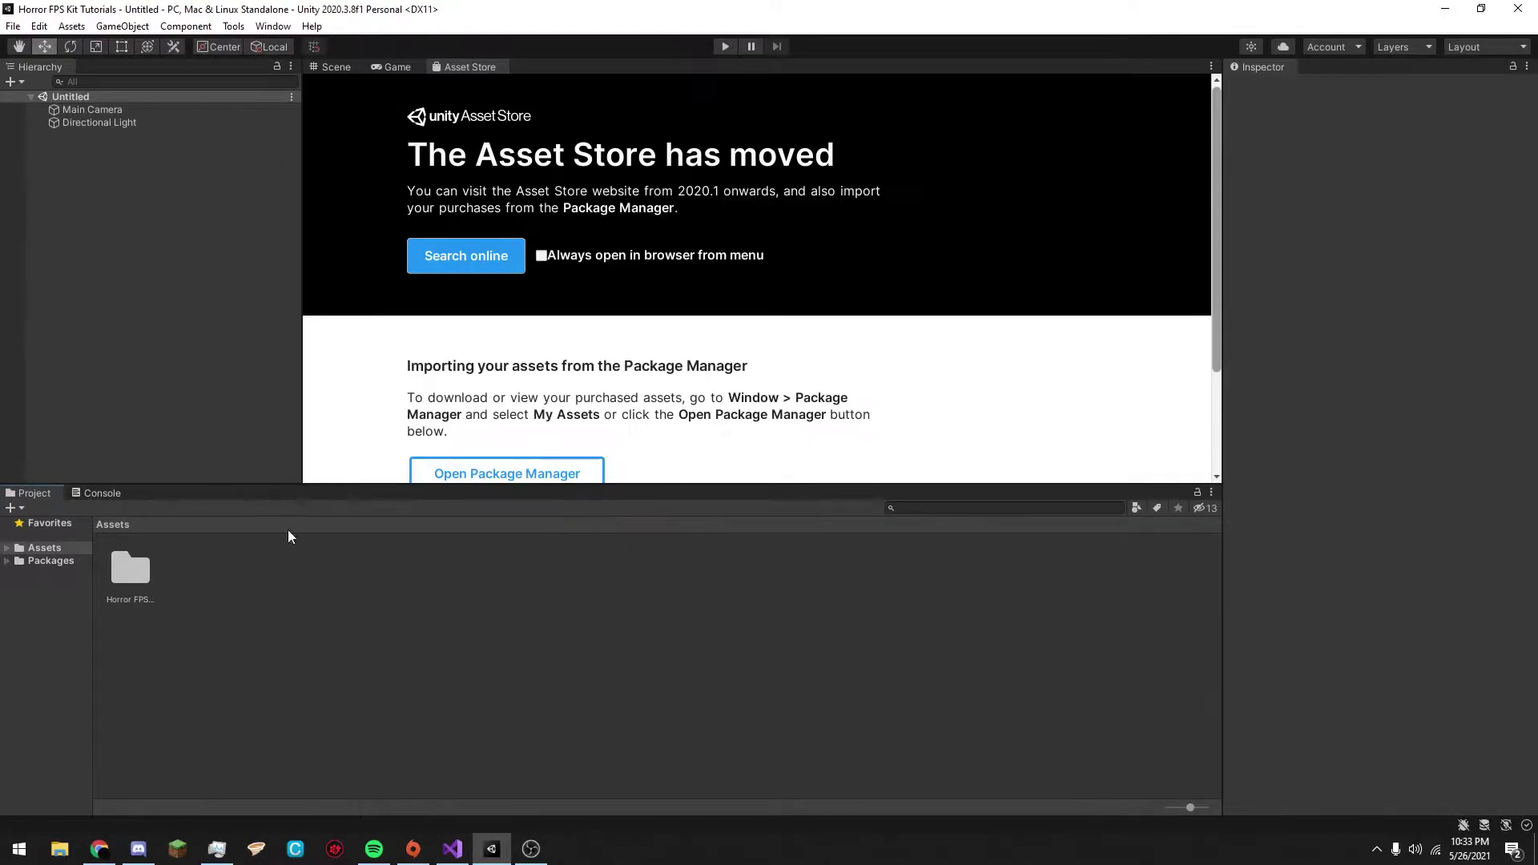
# Show the Scene view and open the MainMenu scene from Horror FPS KIT/HFPS Assets/Content/Scenes.
pyautogui.click(330, 66)
pyautogui.click(120, 567)
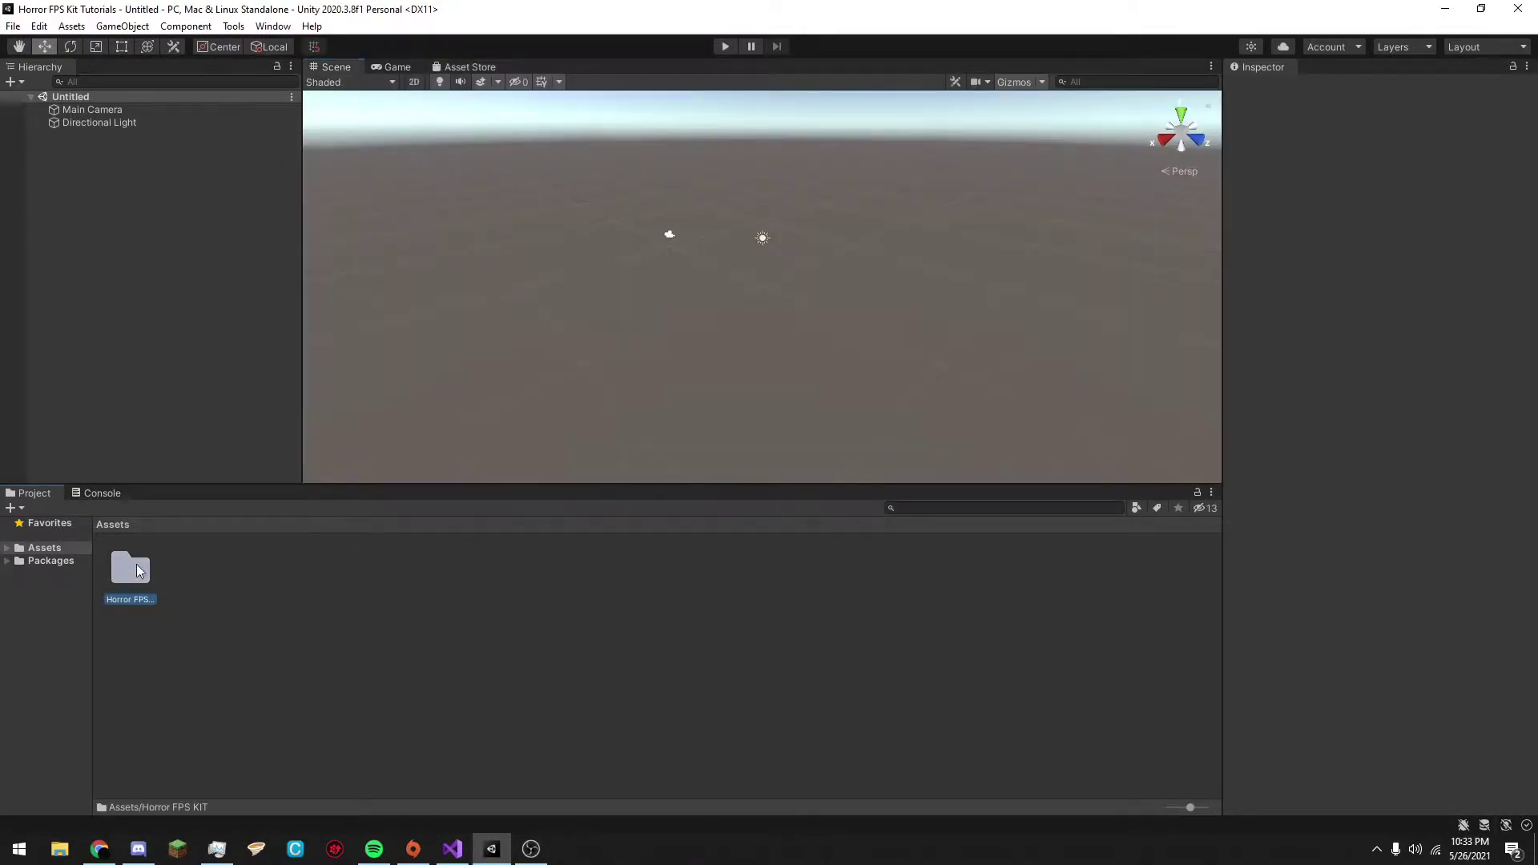
pyautogui.doubleClick(130, 570)
pyautogui.doubleClick(130, 570)
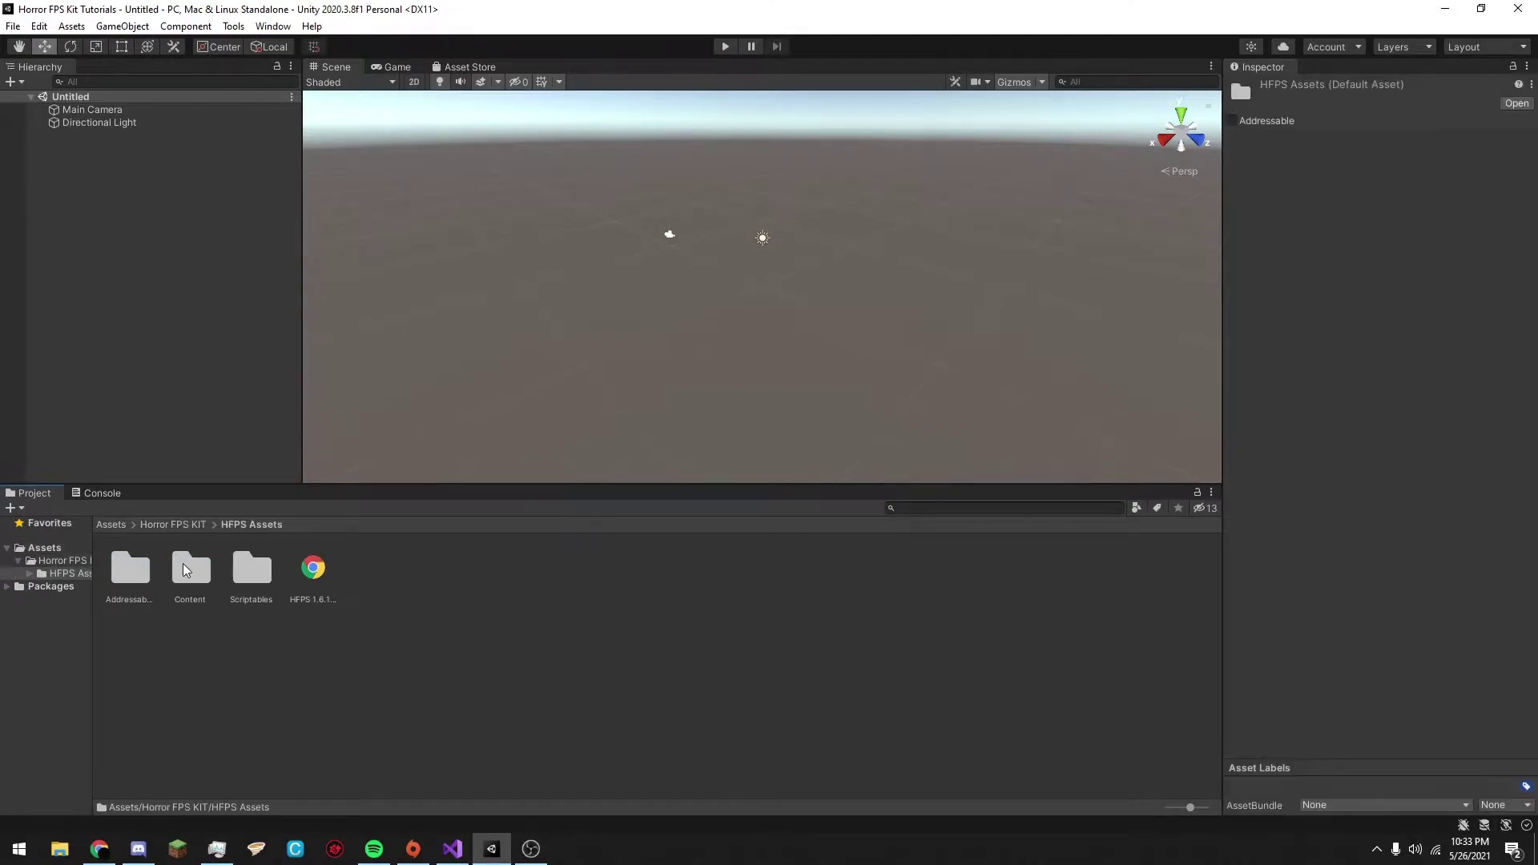
pyautogui.click(126, 579)
pyautogui.doubleClick(189, 570)
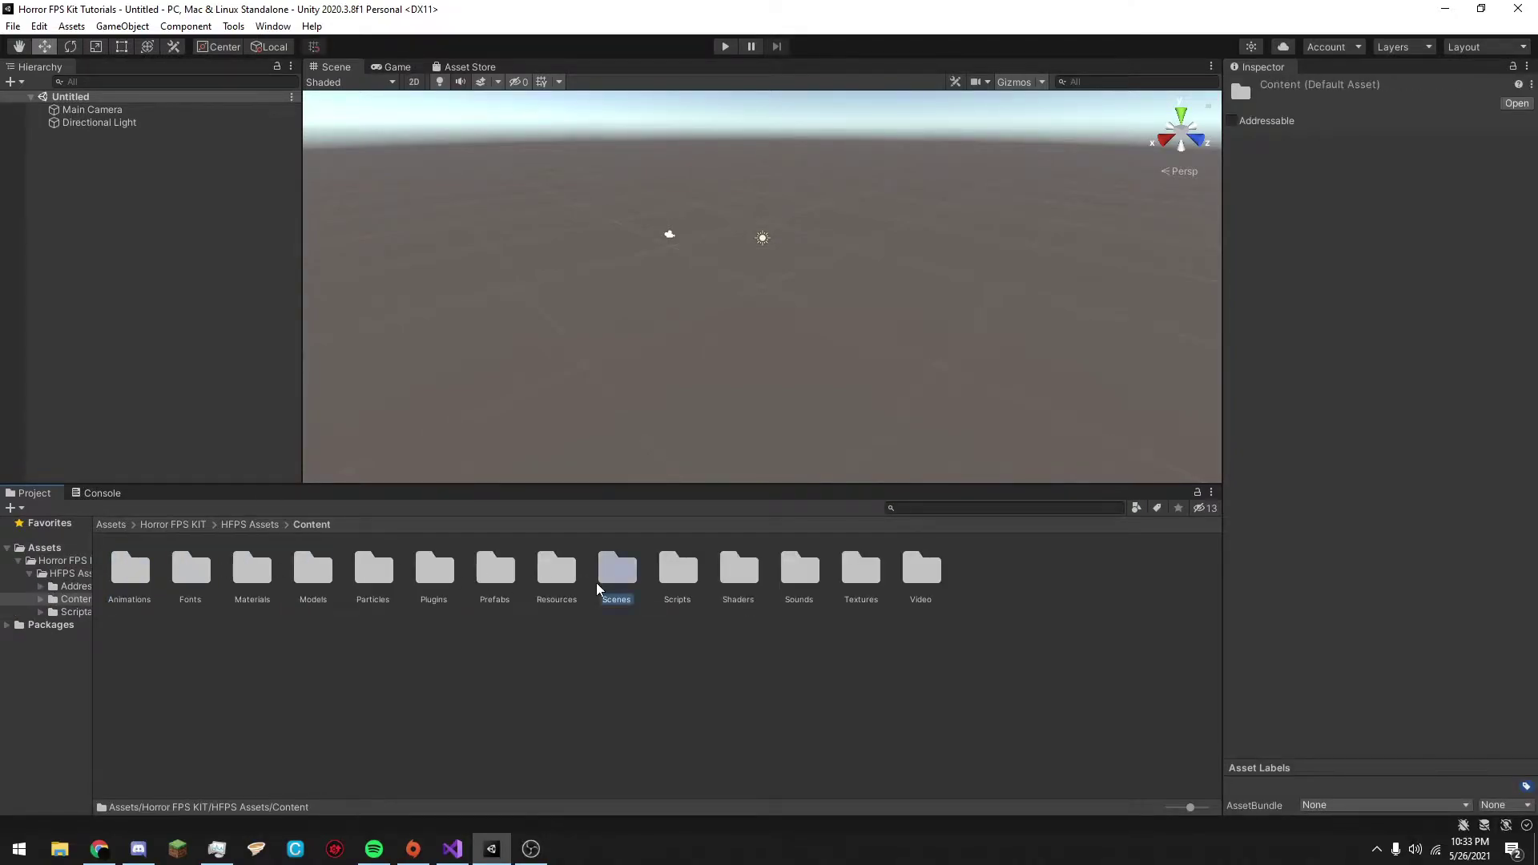
pyautogui.doubleClick(617, 570)
pyautogui.click(313, 568)
pyautogui.click(366, 580)
pyautogui.doubleClick(312, 568)
# Maximize the Game view and run the MainMenu scene in play mode.
pyautogui.click(398, 69)
pyautogui.rightClick(400, 76)
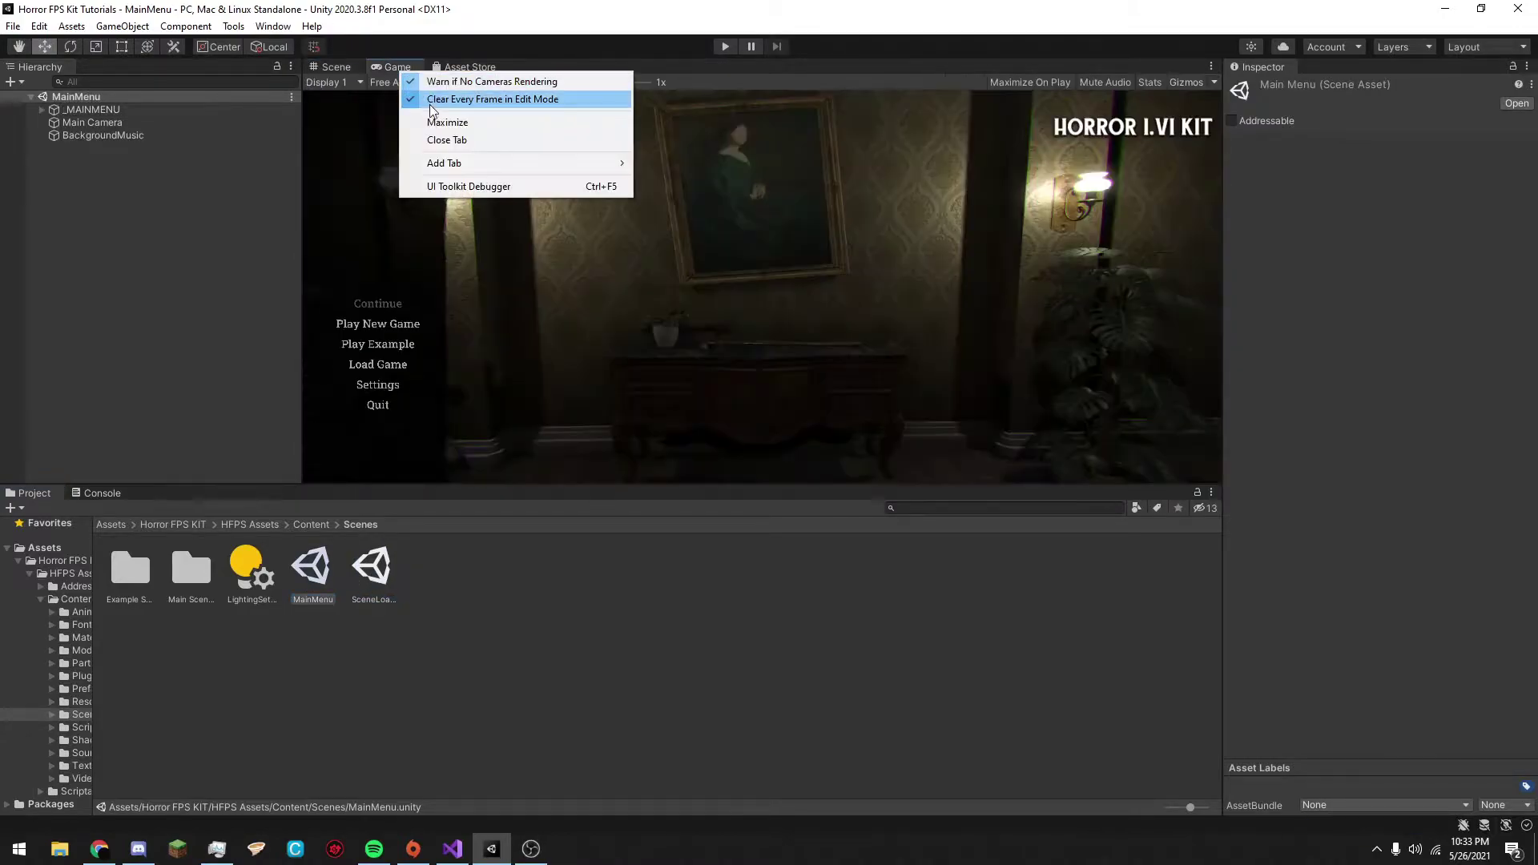
pyautogui.click(437, 120)
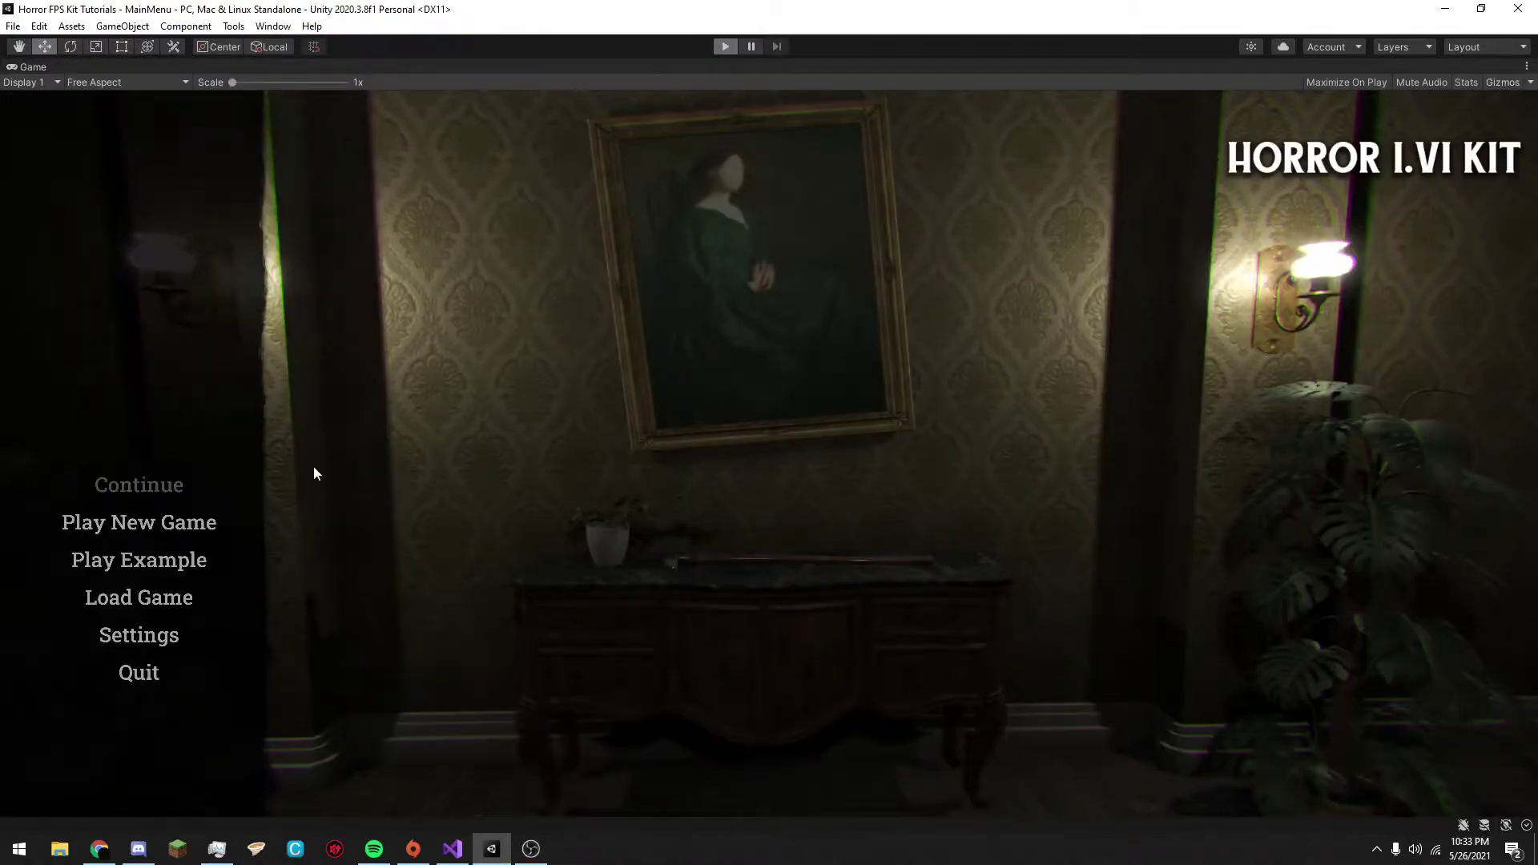
pyautogui.click(531, 849)
pyautogui.click(531, 849)
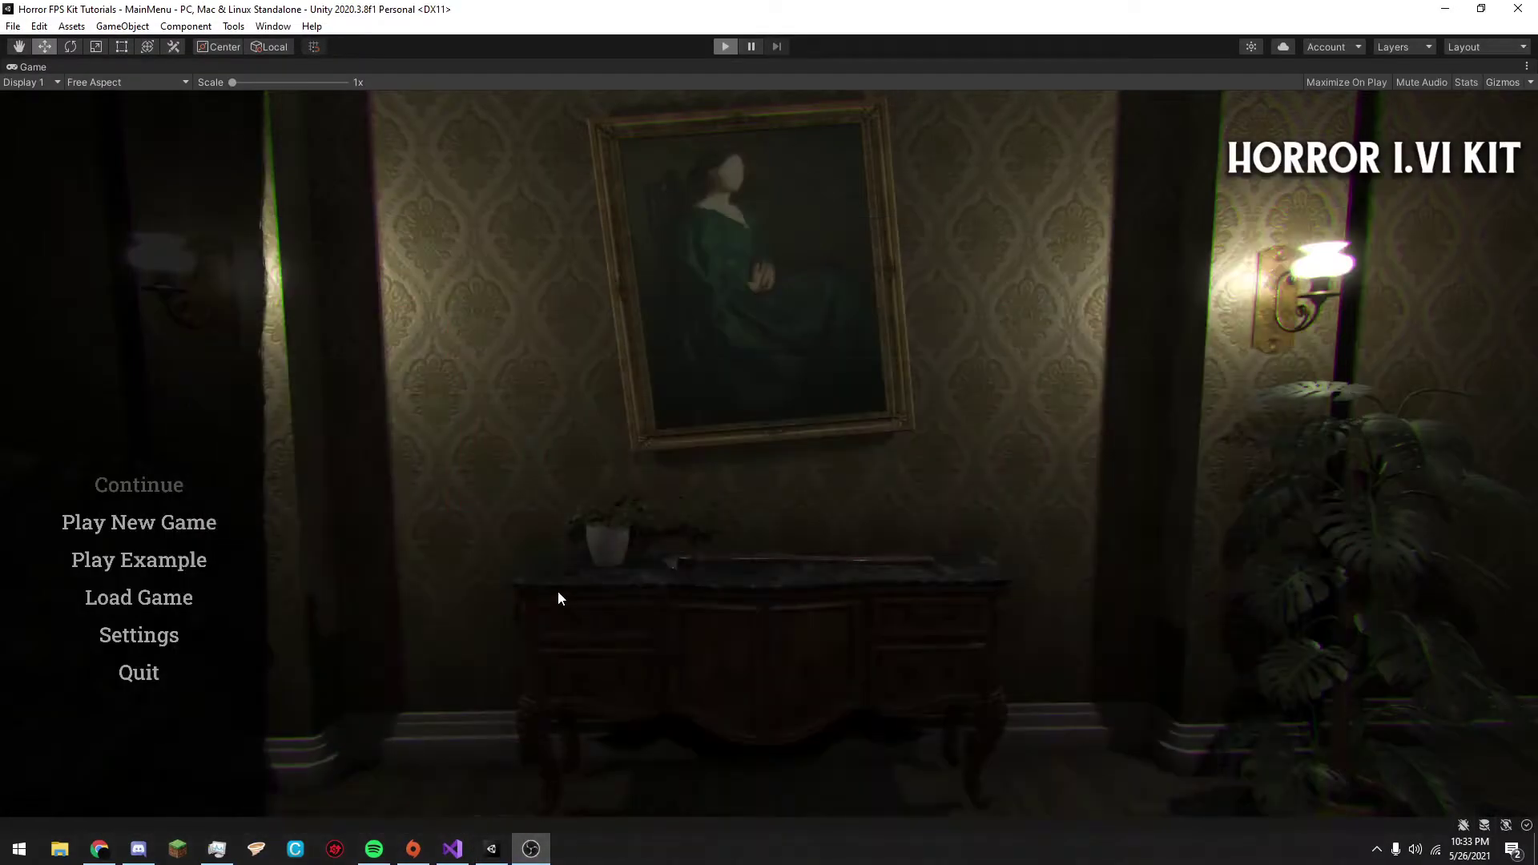
pyautogui.hotkey('ctrl', 'p')
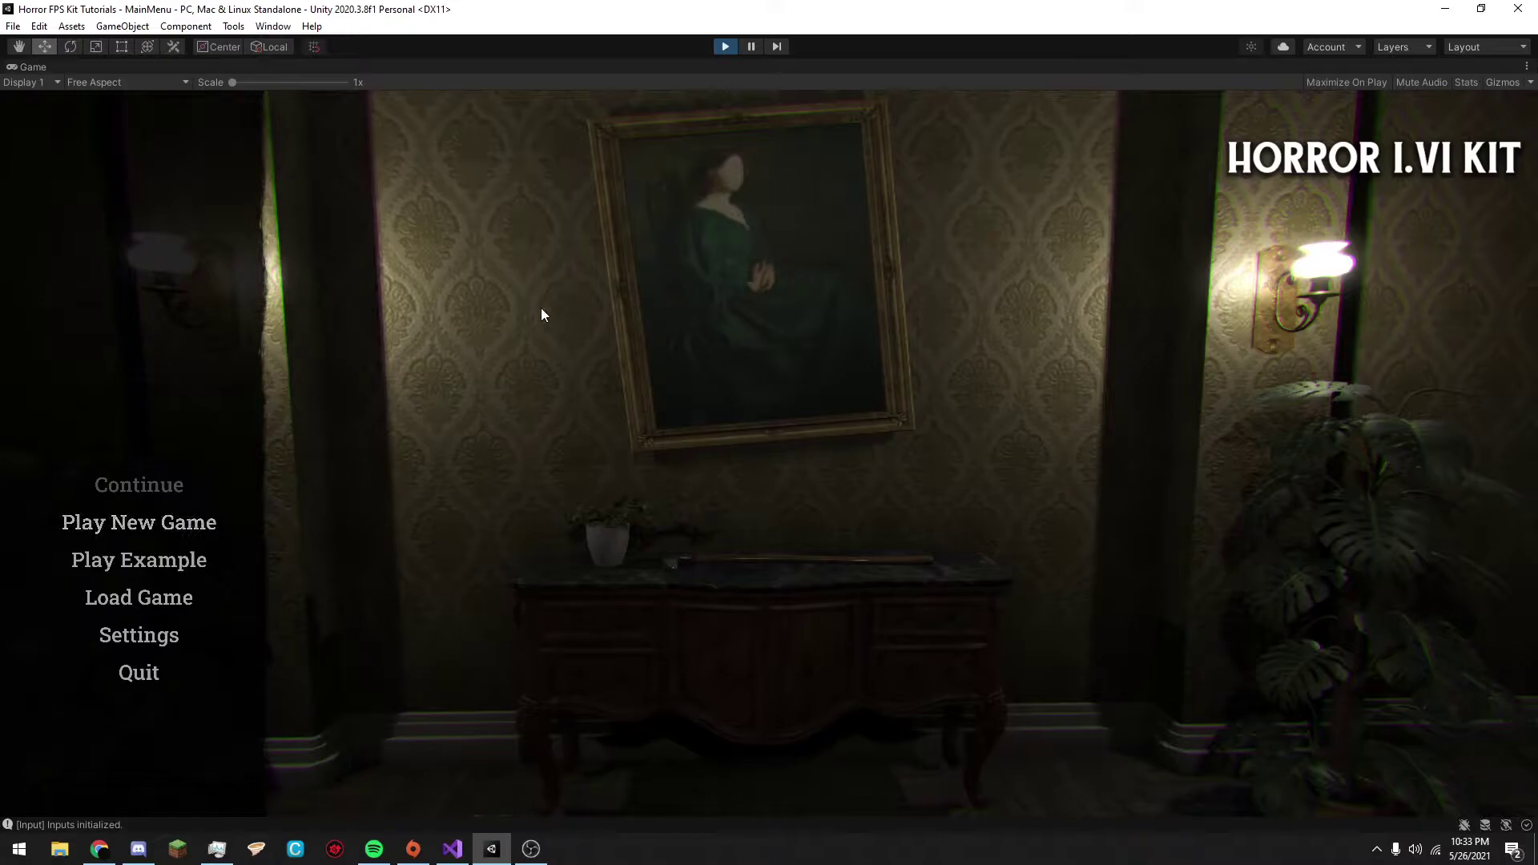
# Open the running game's settings, lower the computer's volume to 44, and return to the main menu.
pyautogui.click(145, 637)
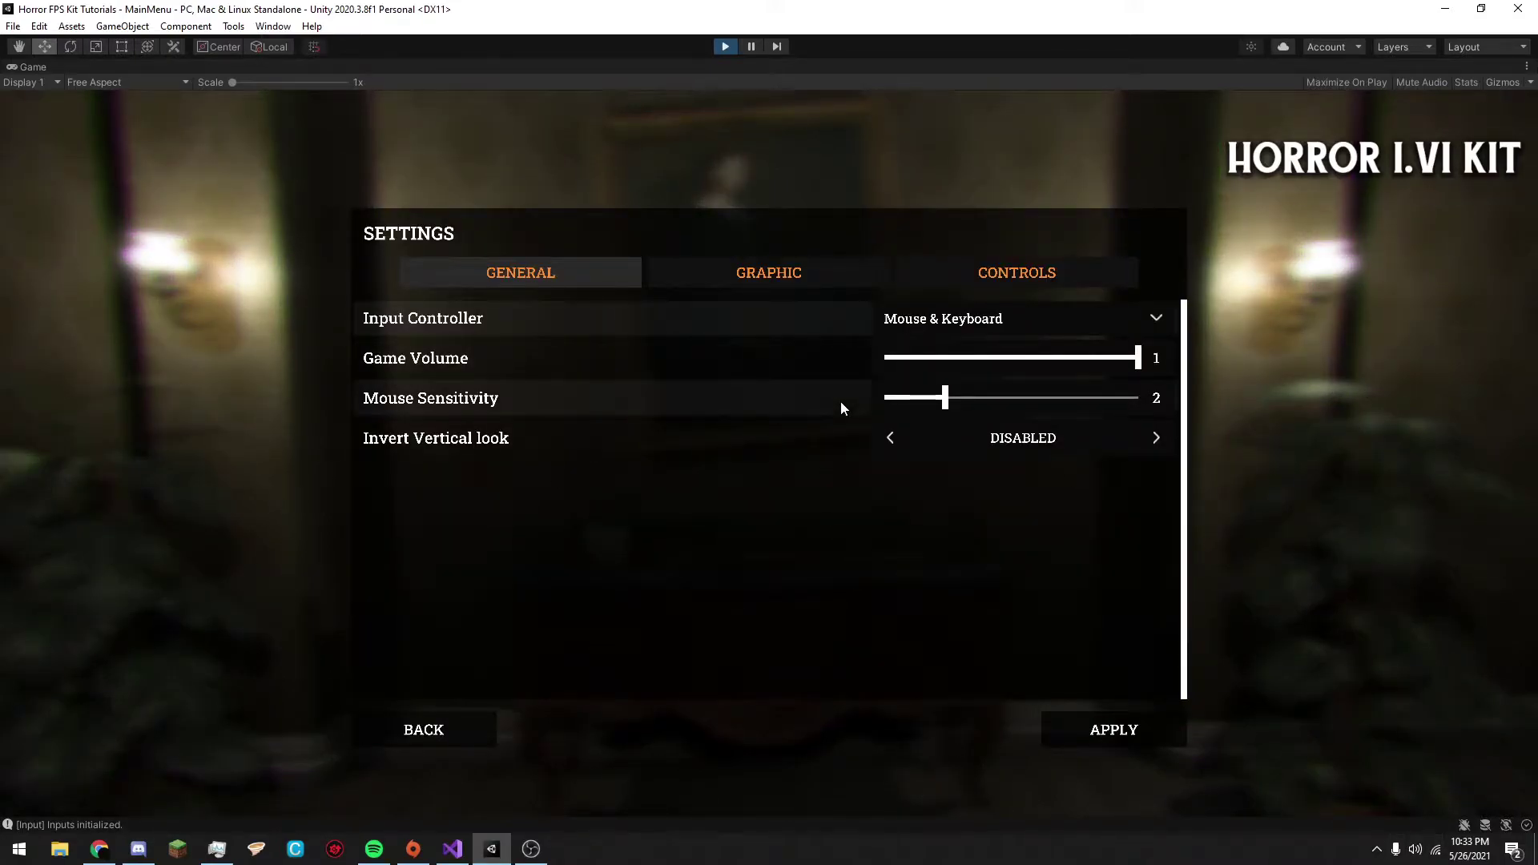
pyautogui.press('XF86AudioLowerVolume')
pyautogui.press('XF86AudioLowerVolume')
pyautogui.press('XF86AudioLowerVolume')
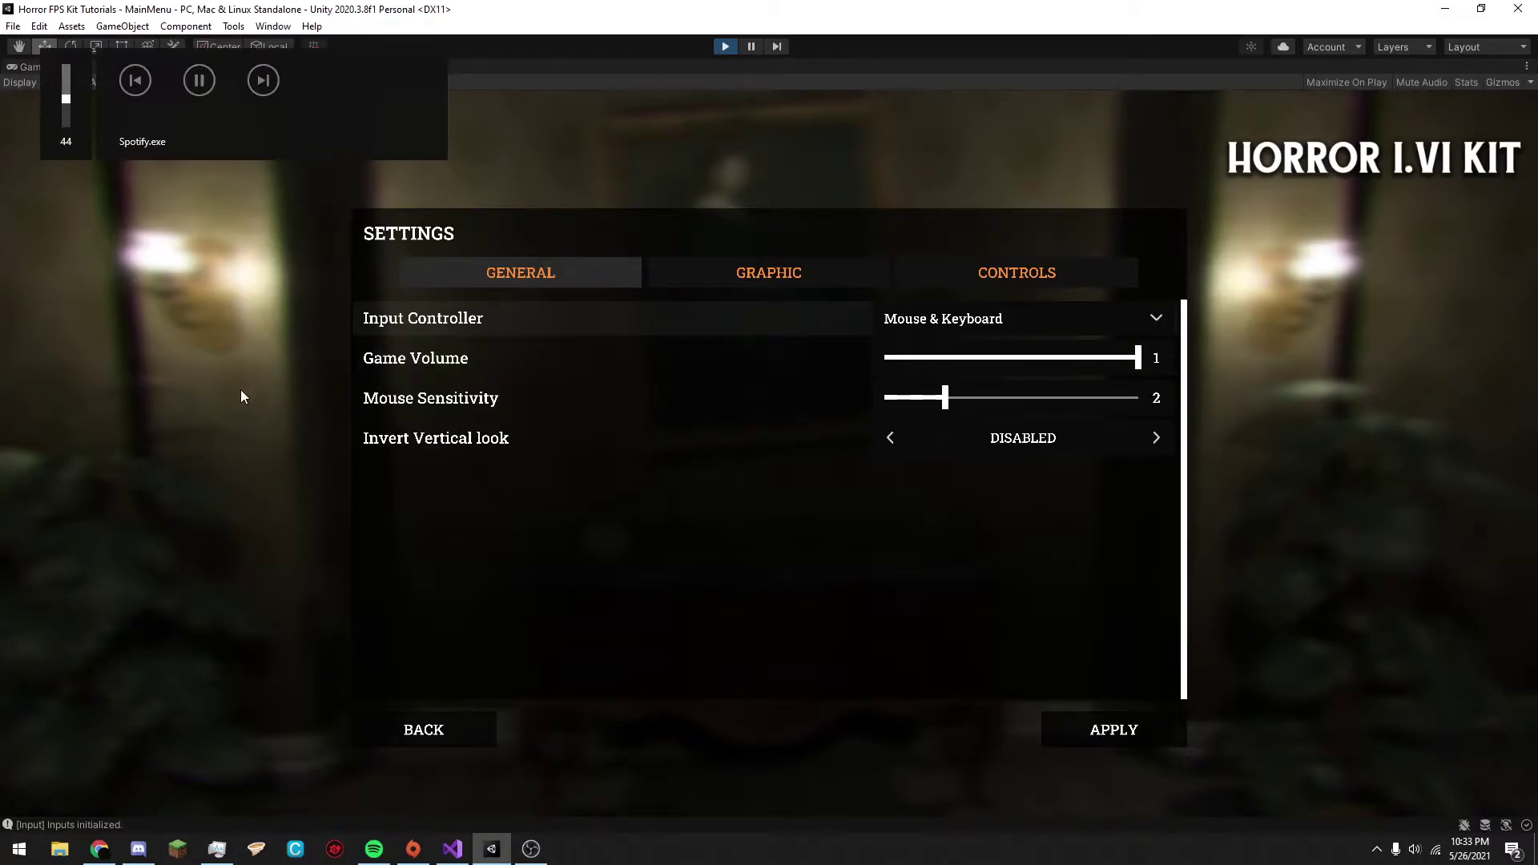
pyautogui.click(412, 725)
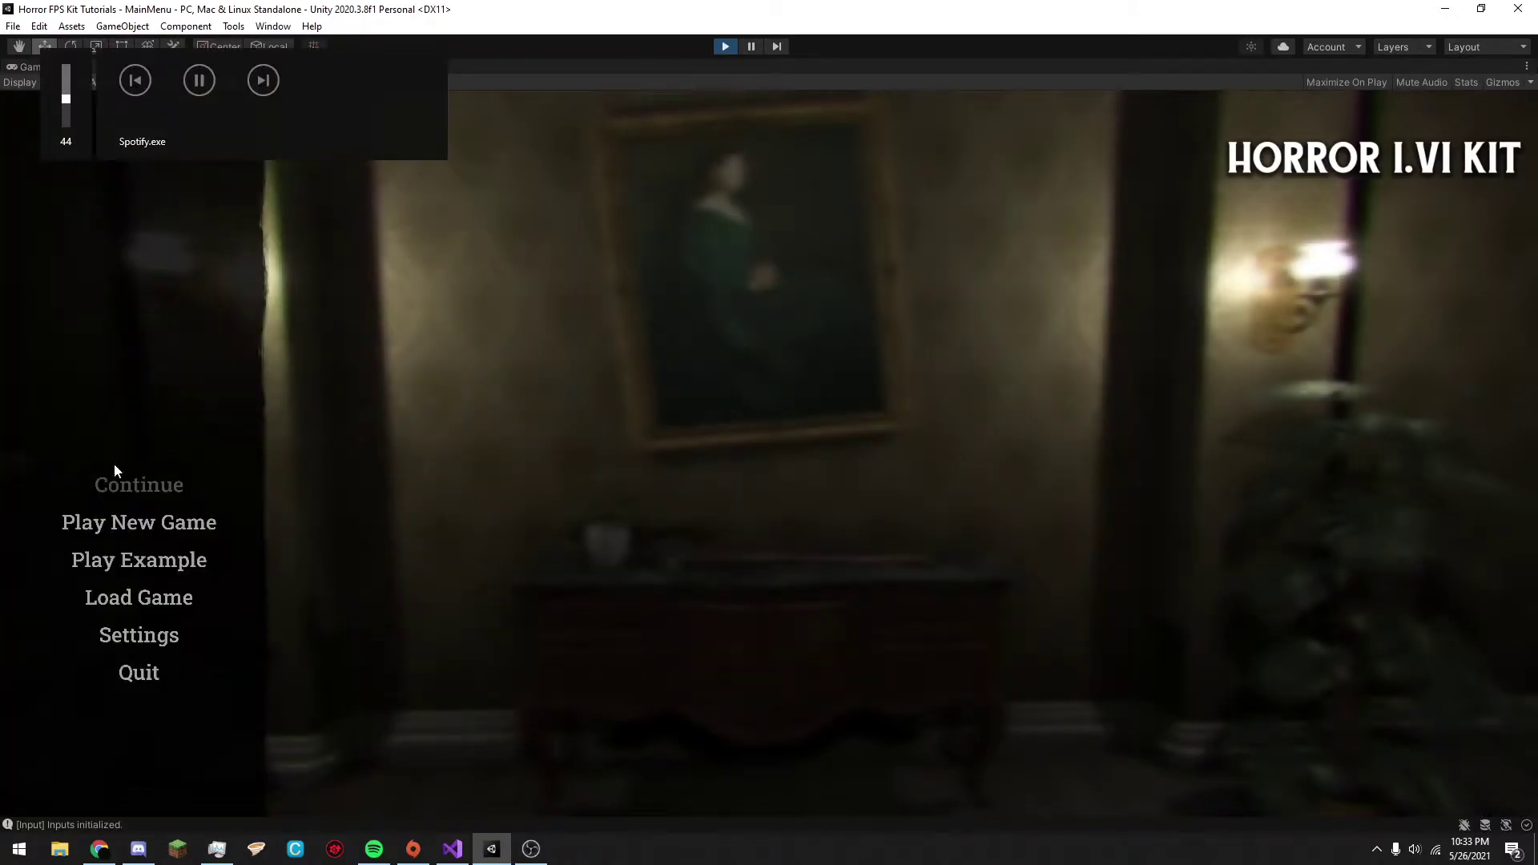
# Review the General, Graphic and Controls pages of the game's settings and return to the main menu.
pyautogui.click(161, 650)
pyautogui.click(769, 272)
pyautogui.click(1012, 269)
pyautogui.click(498, 279)
pyautogui.click(421, 725)
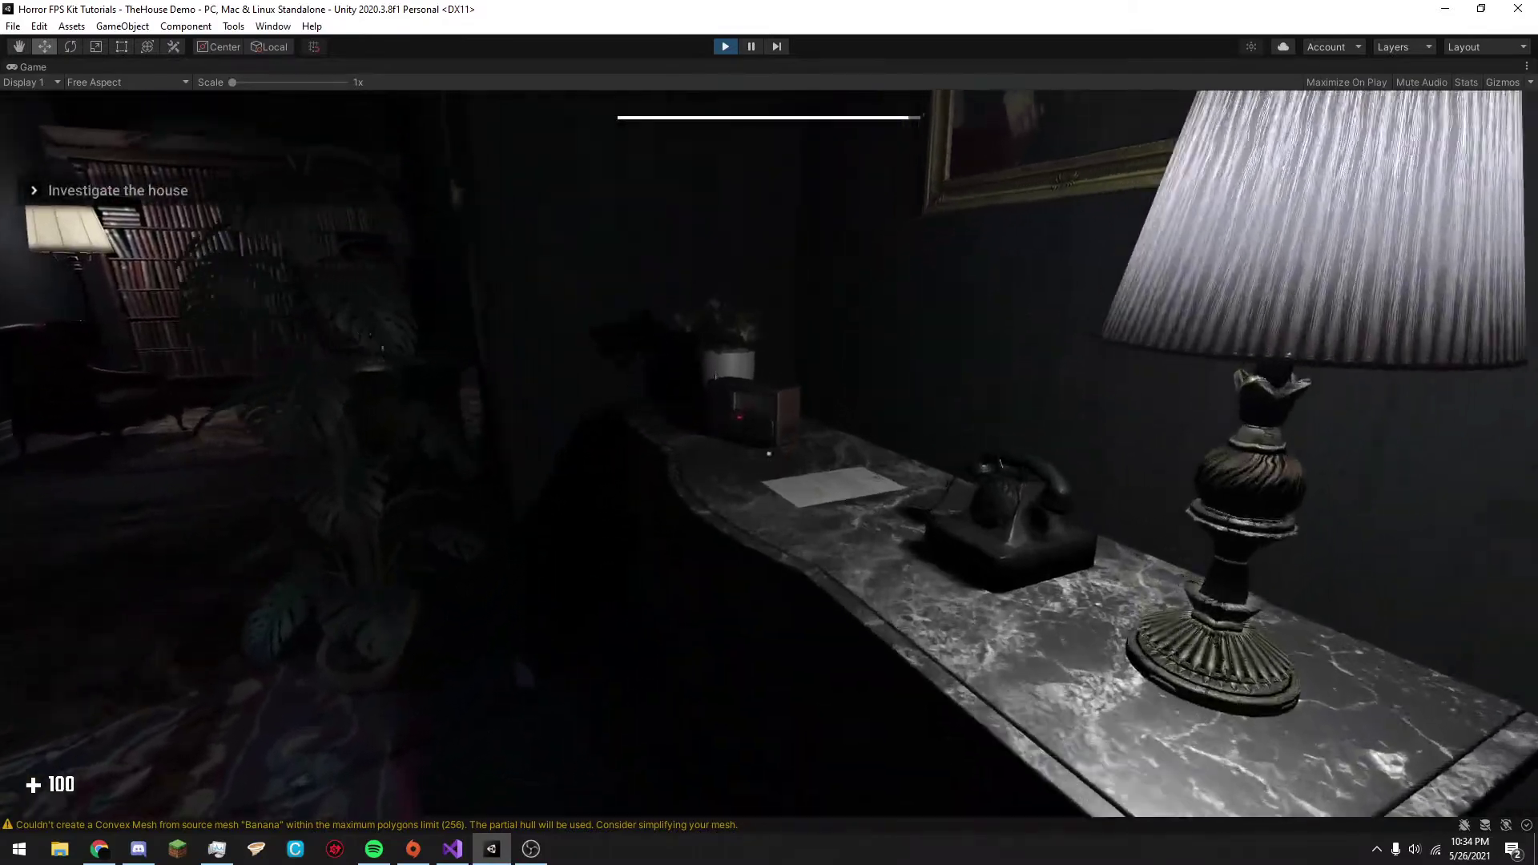
# Walk around the room in TheHouse Demo and use the telephone on the marble desk.
pyautogui.press('w')
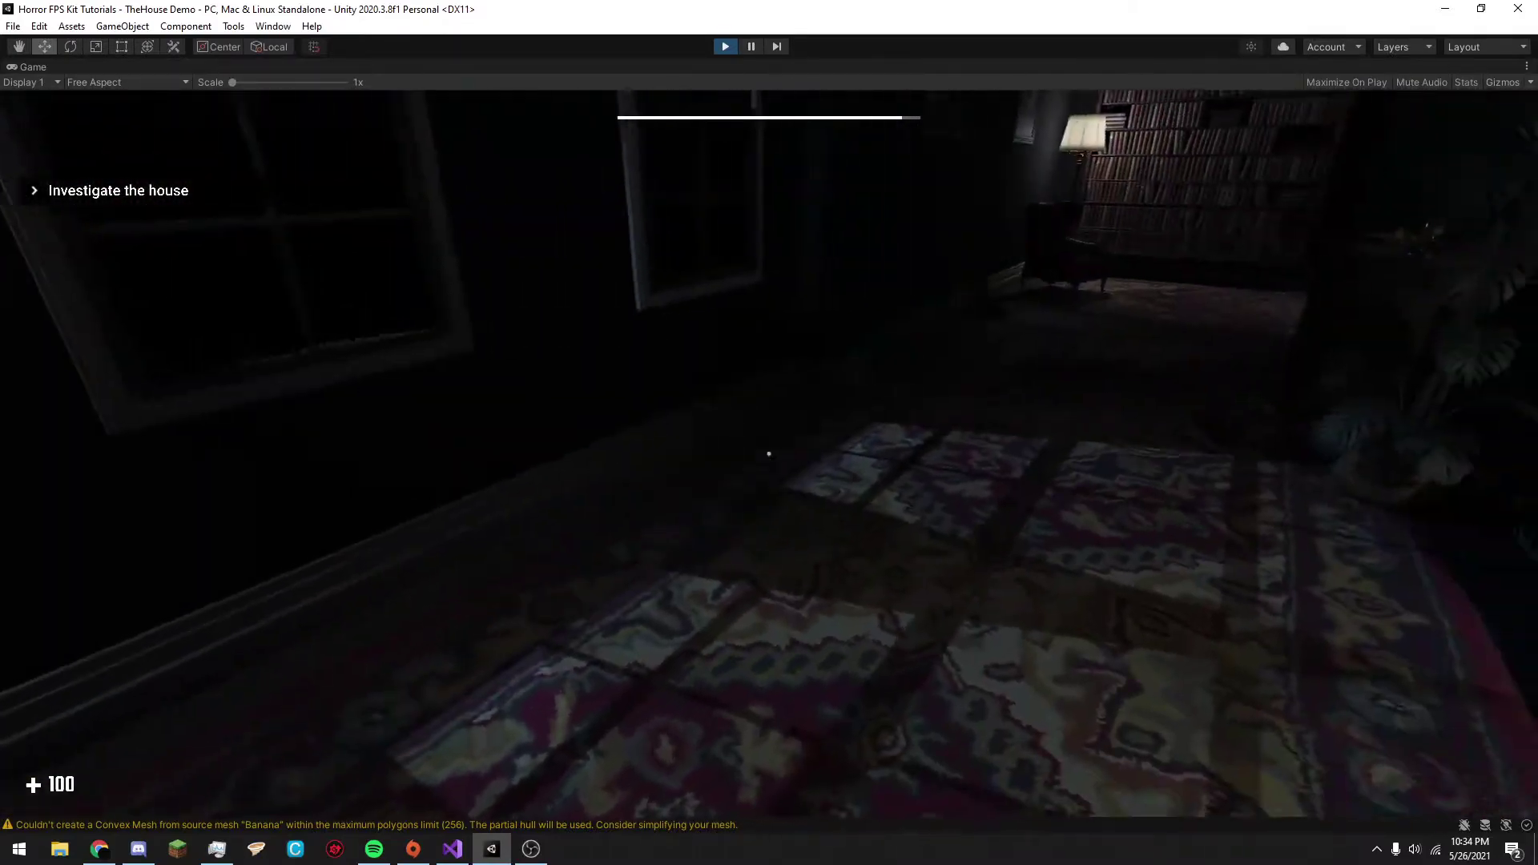
pyautogui.press('w')
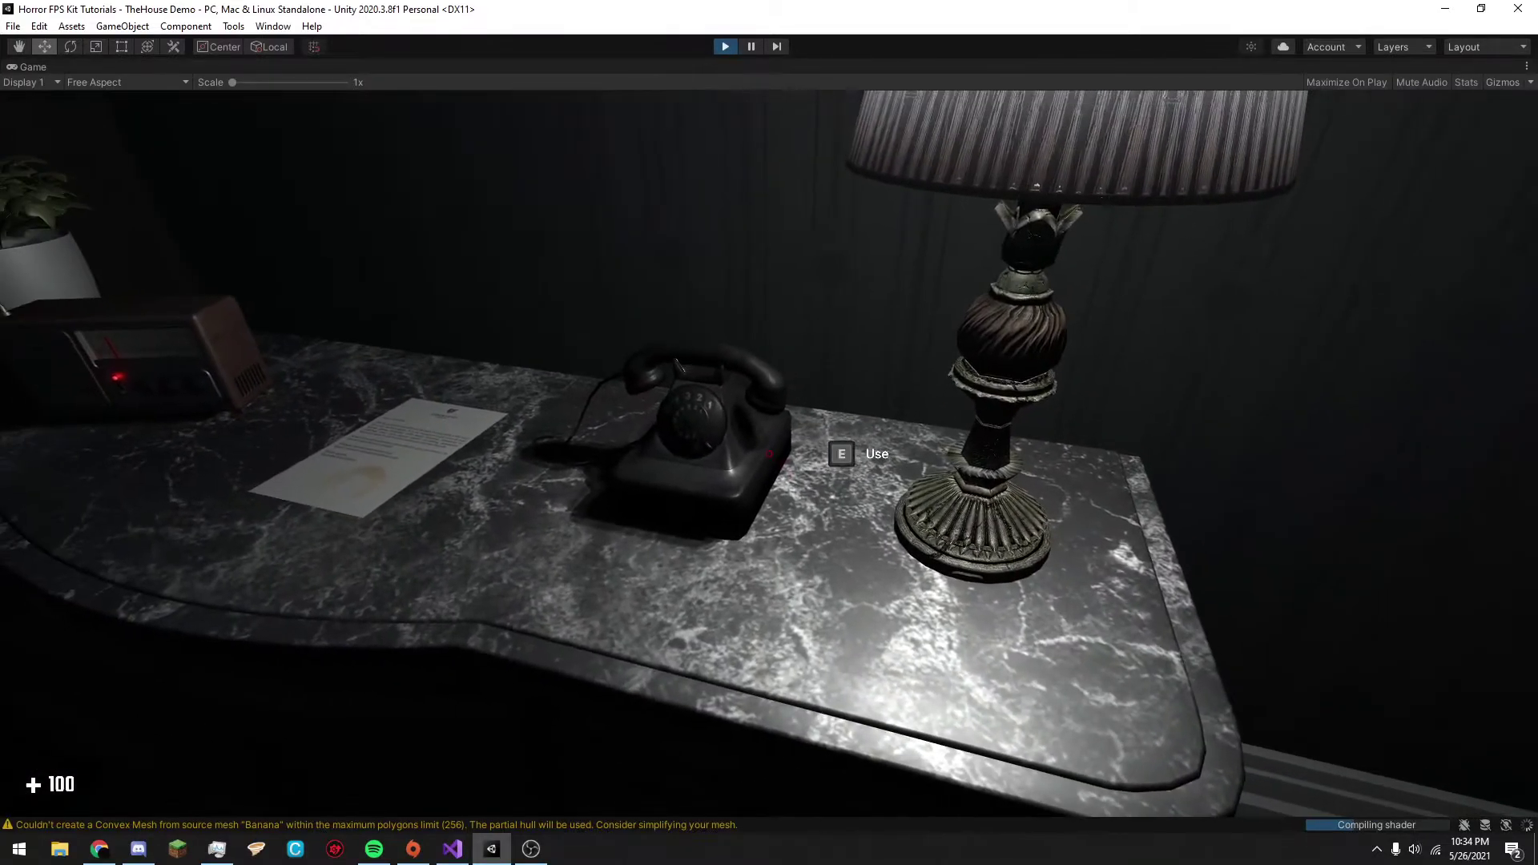
pyautogui.press('e')
# Run from the telephone desk through the dark library room to the doorway and interact with the door.
pyautogui.hotkey('shift', 'w')
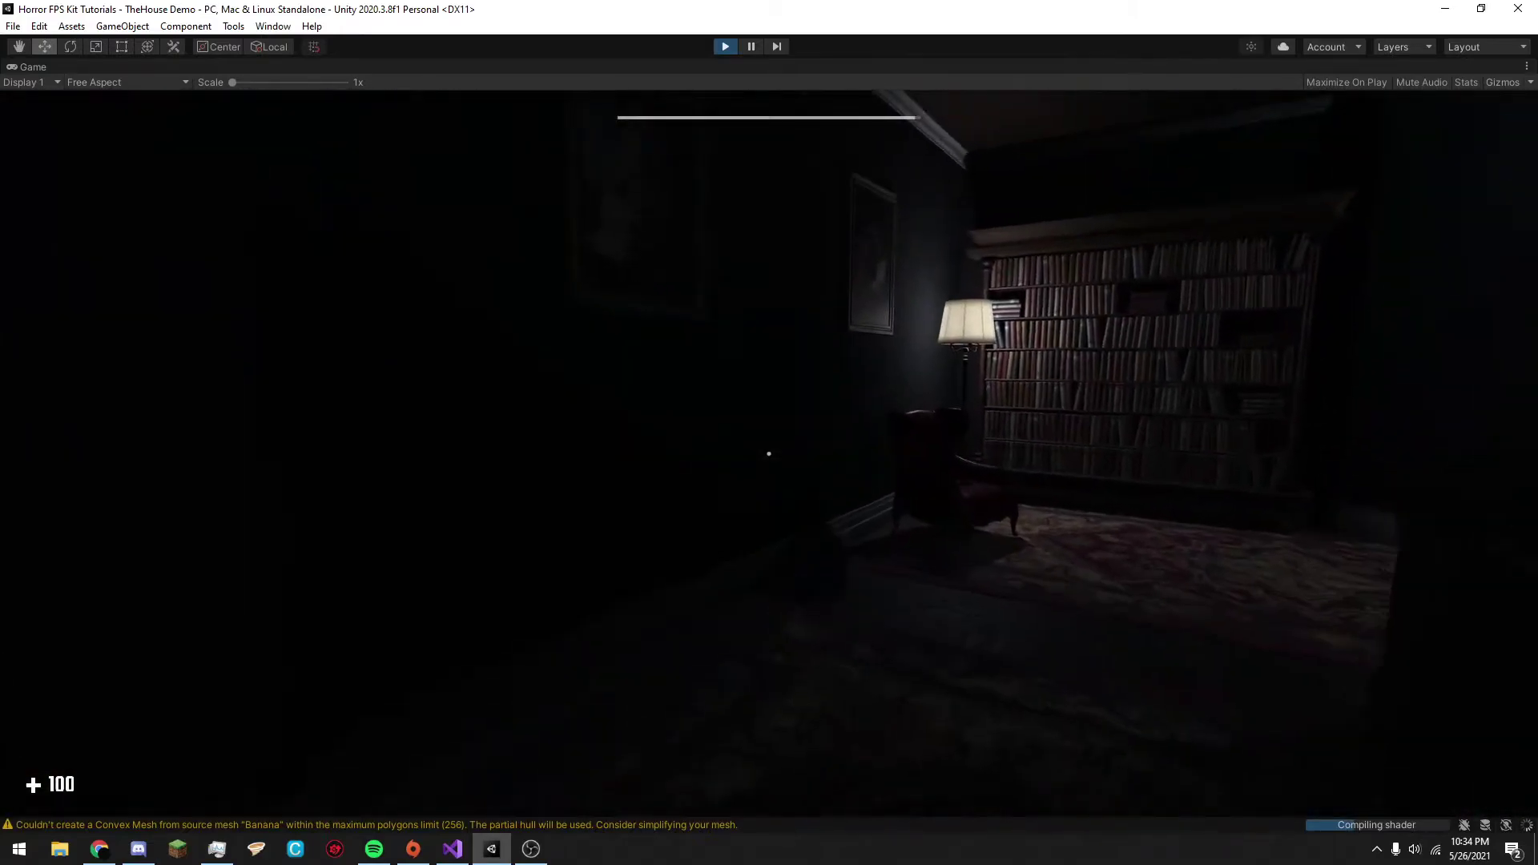
pyautogui.hotkey('shift', 'w')
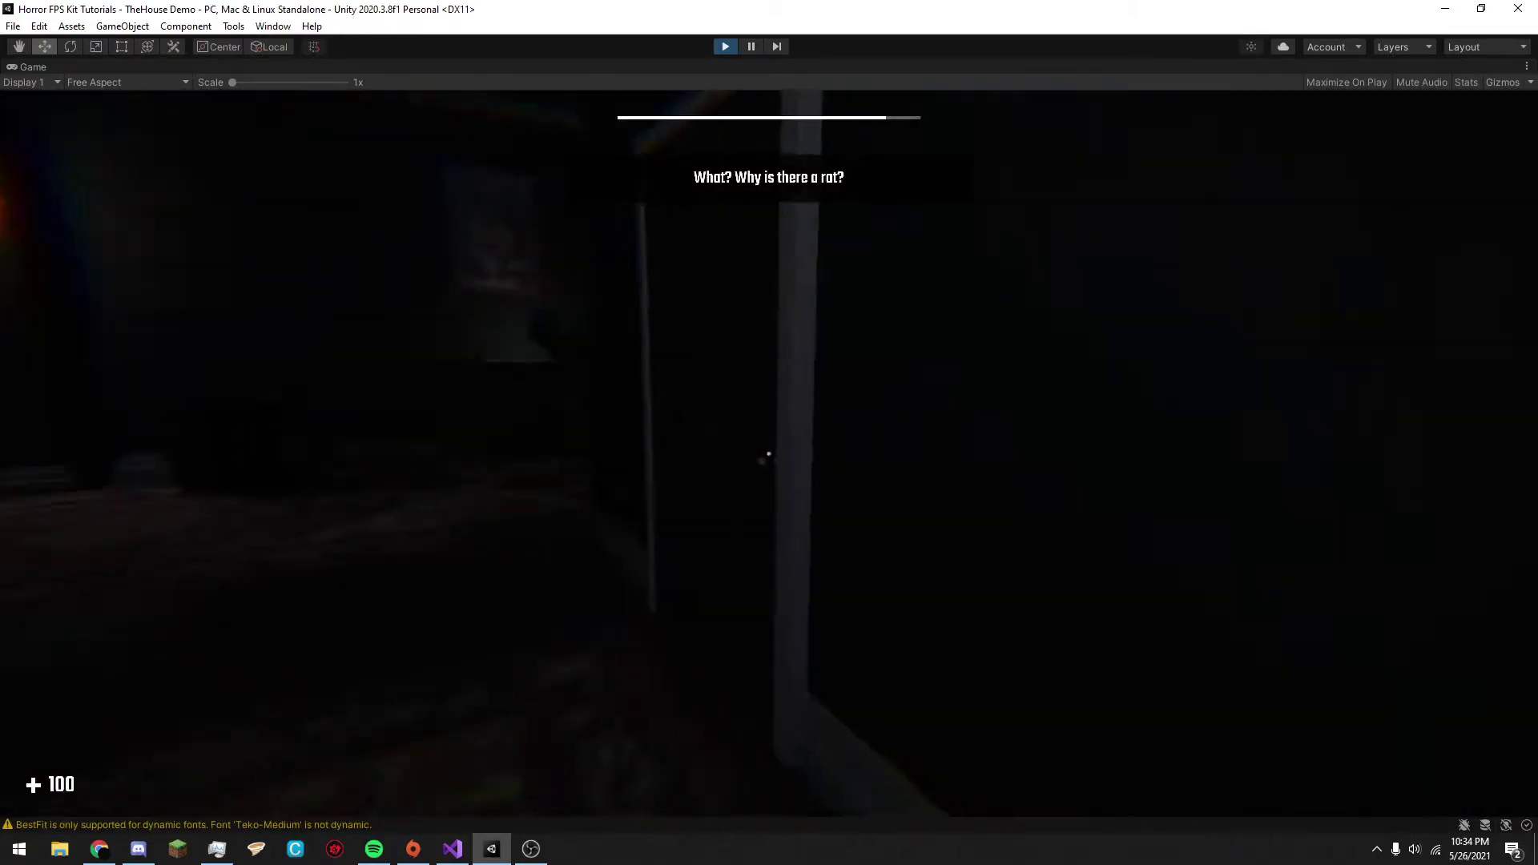
pyautogui.hotkey('shift', 'w')
pyautogui.press('e')
pyautogui.hotkey('shift', 'w')
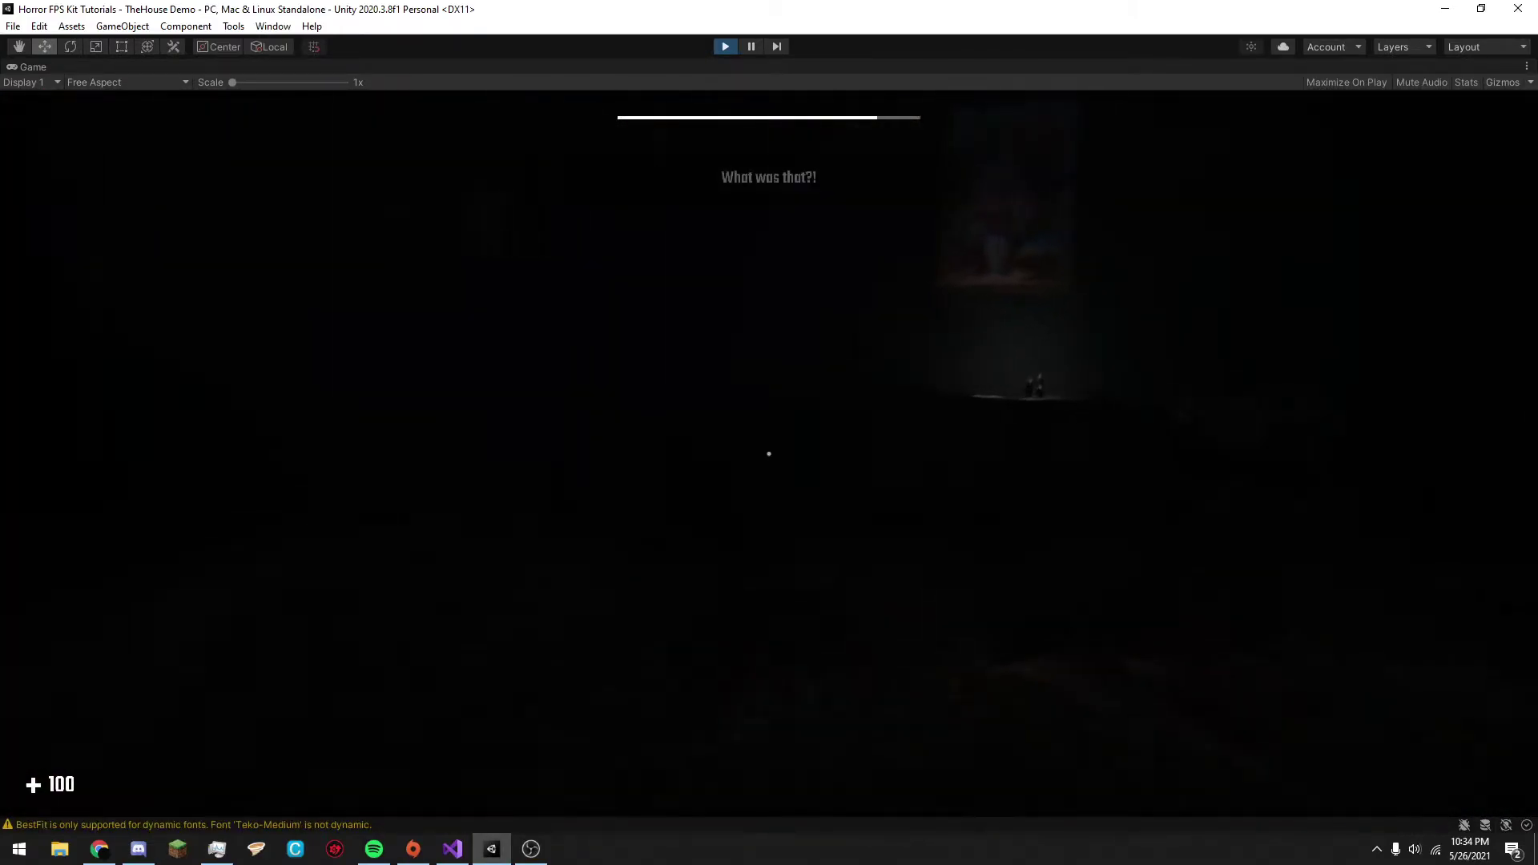
# Move on through the dark part of the house and try the doors along the way.
pyautogui.press('w')
pyautogui.press('e')
pyautogui.moveTo(769, 454); pyautogui.dragTo(609, 453)
pyautogui.press('e')
pyautogui.hotkey('shift', 'w')
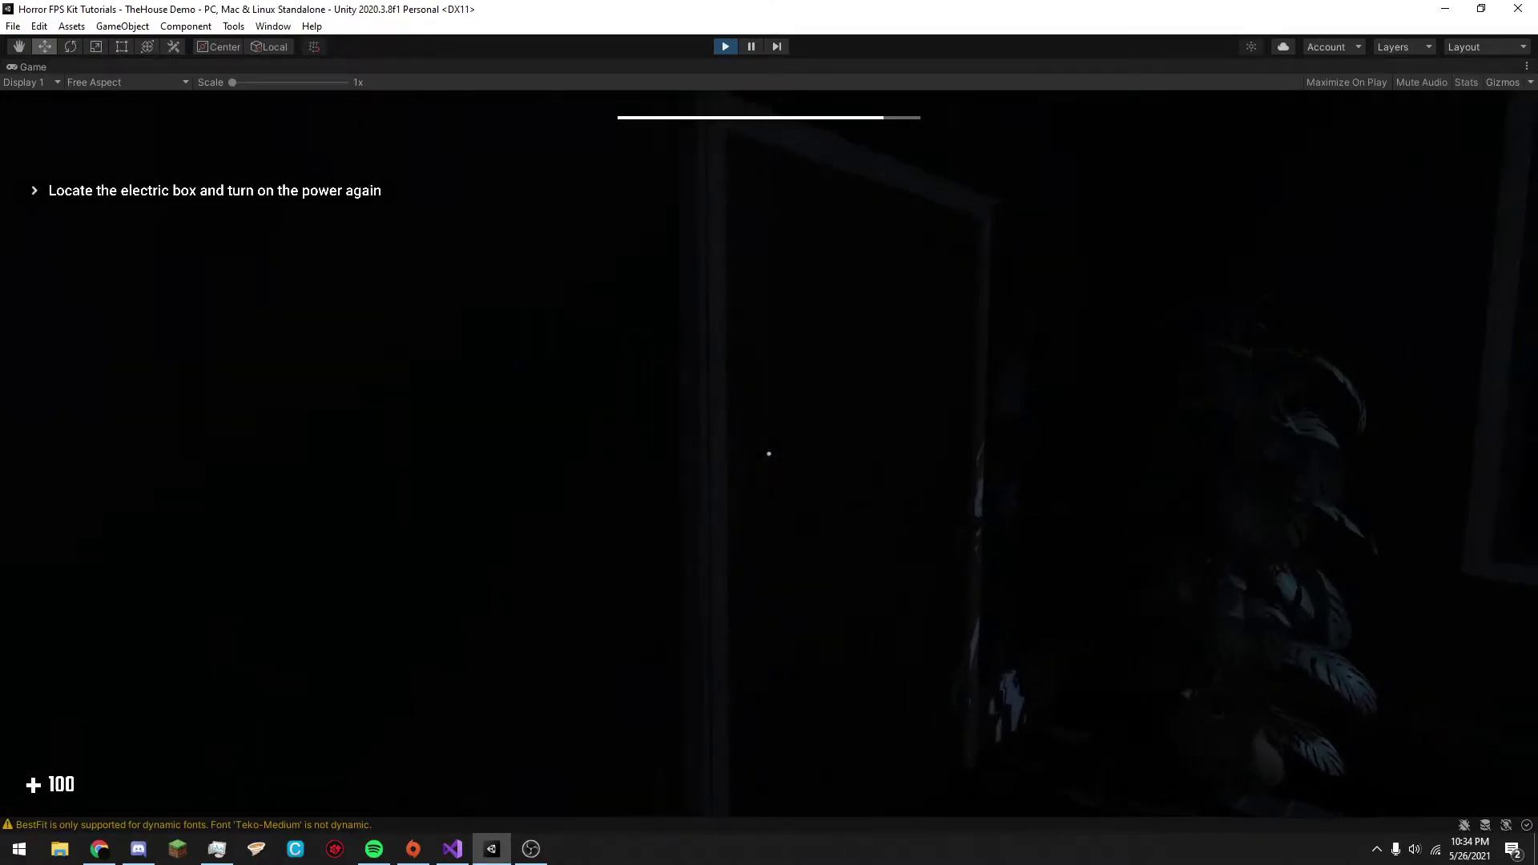
pyautogui.press('e')
pyautogui.press('e')
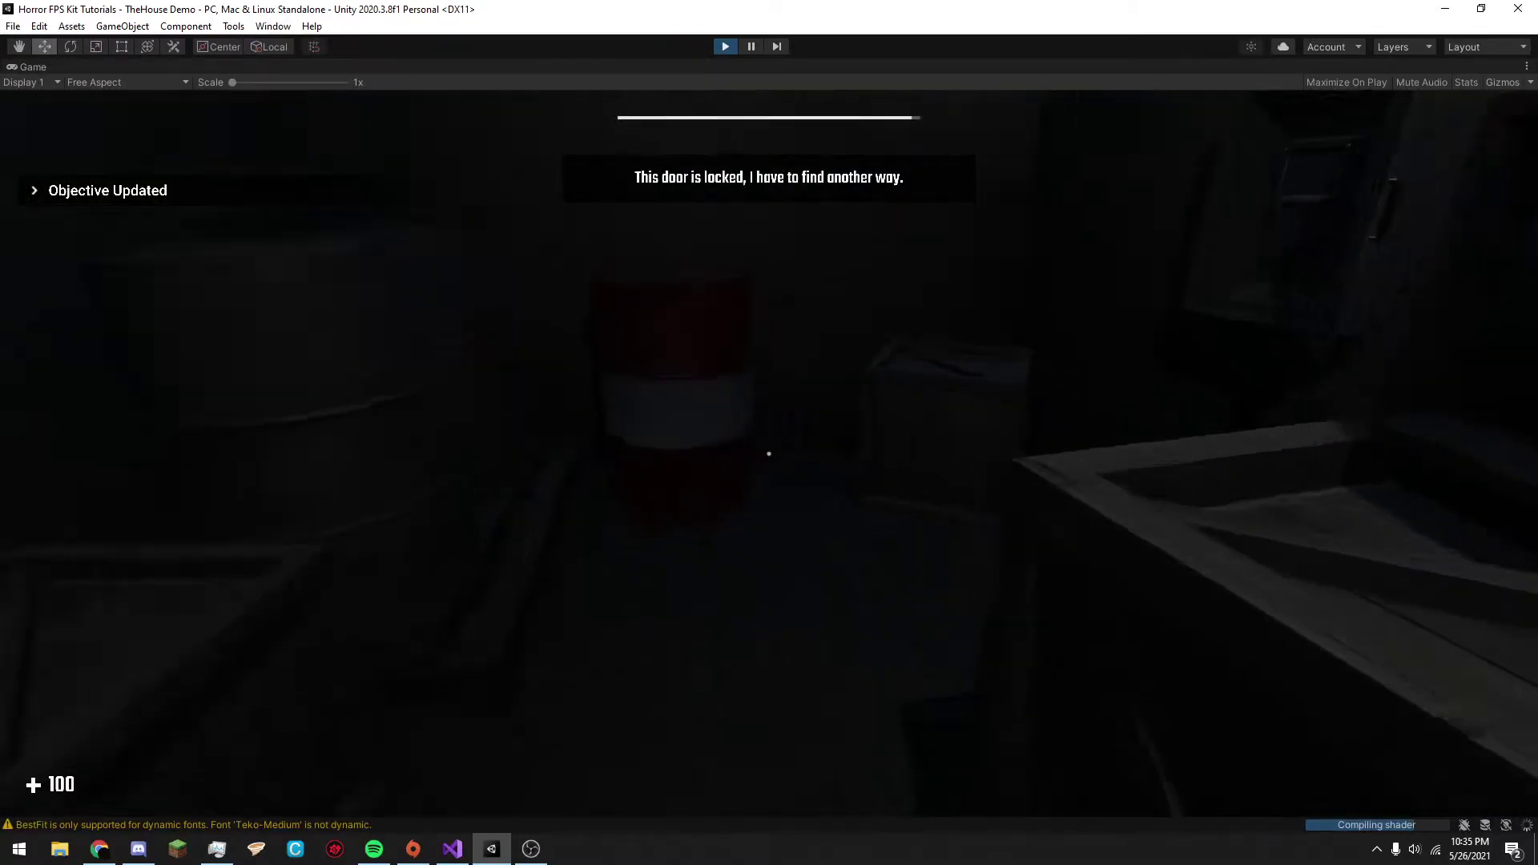
# Explore the storage room, take the item found near the barrels, and stop the play test.
pyautogui.press('w')
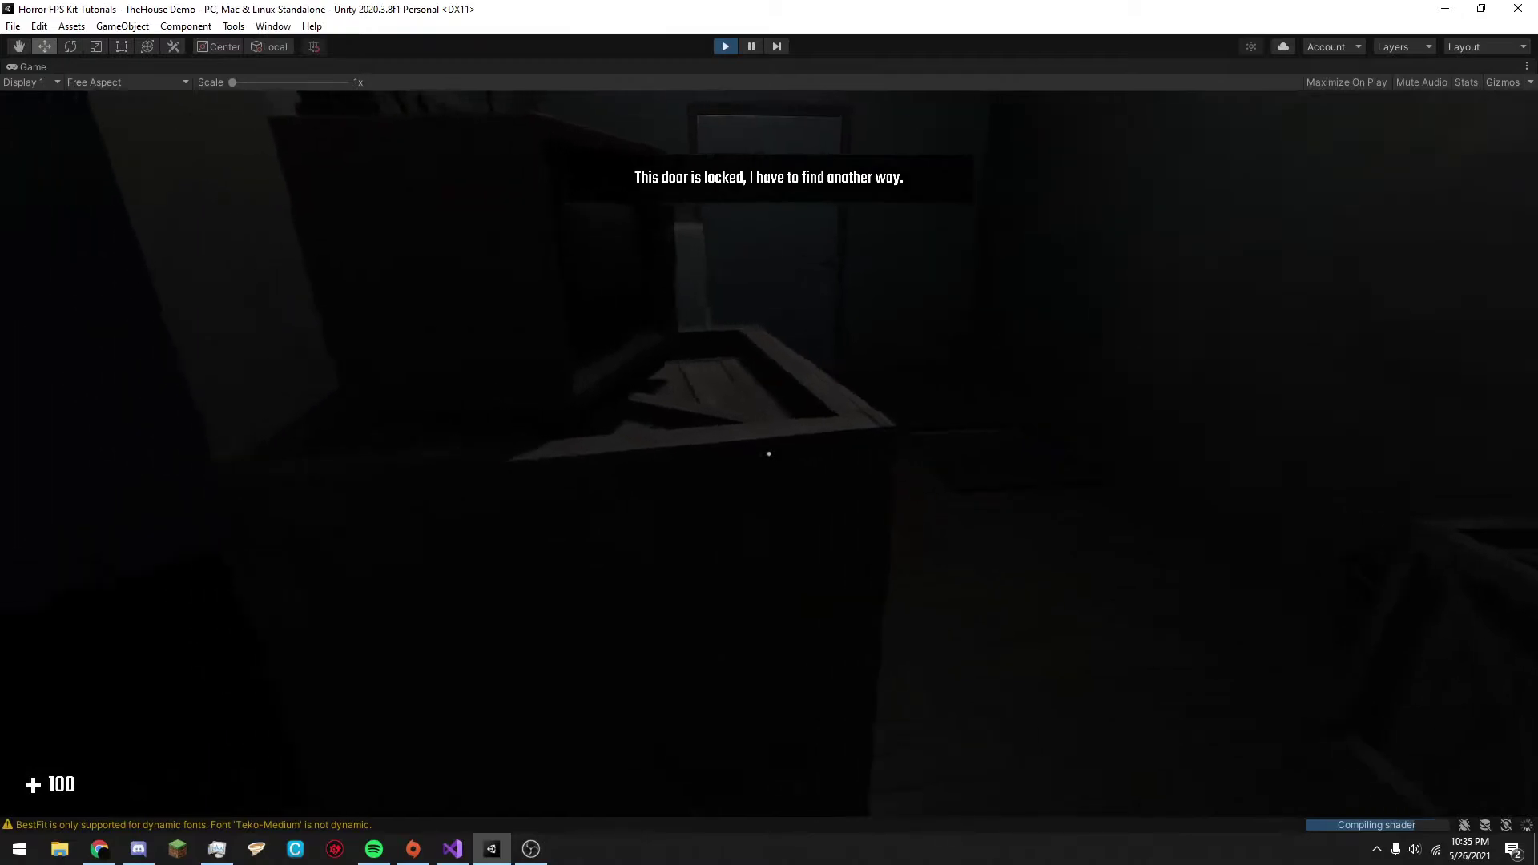
pyautogui.press('w')
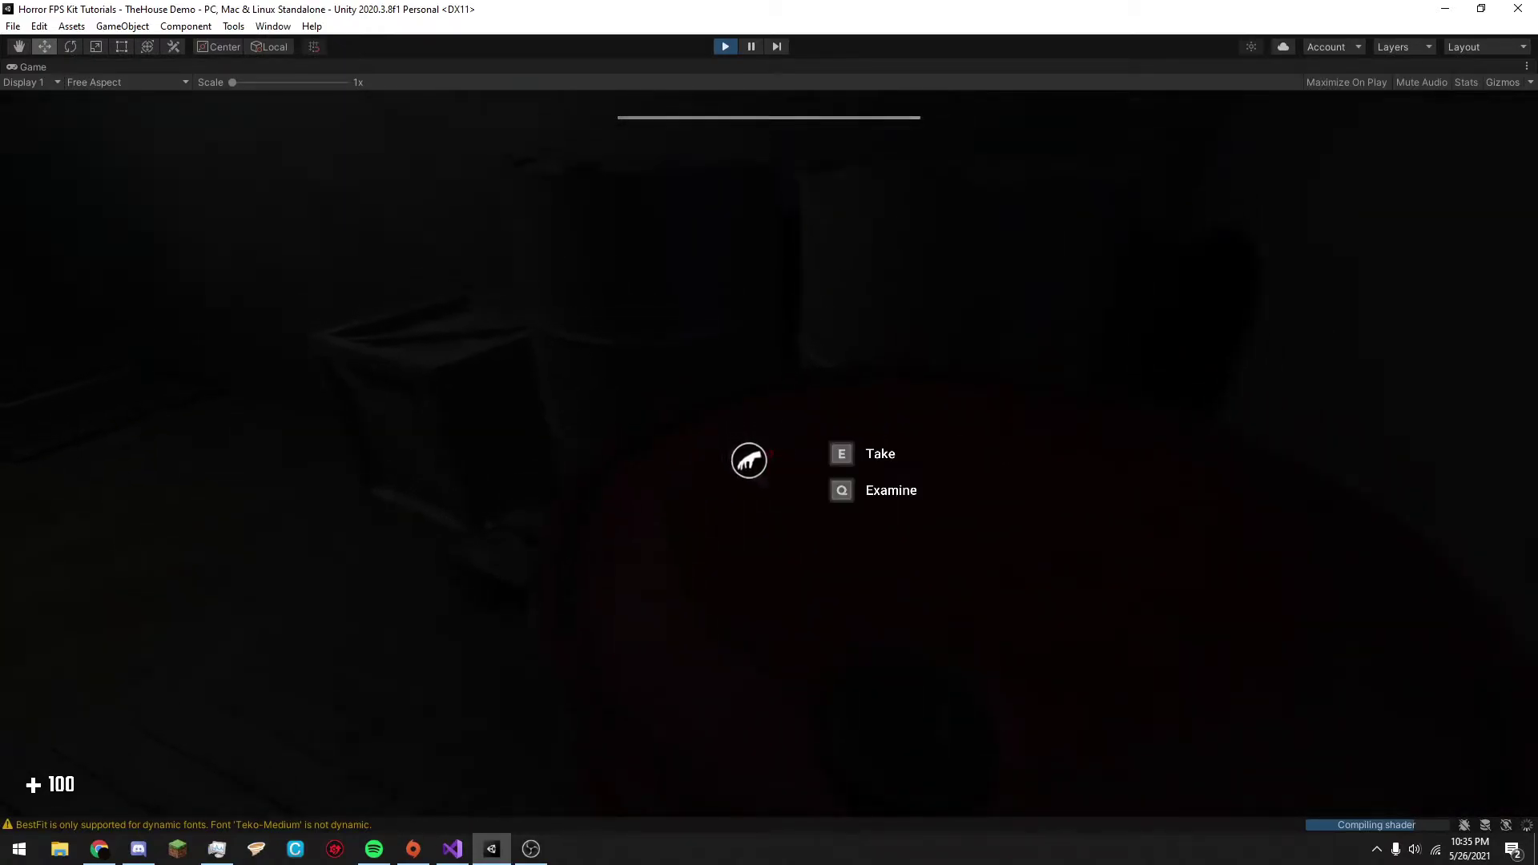
pyautogui.press('e')
pyautogui.hotkey('shift', 'w')
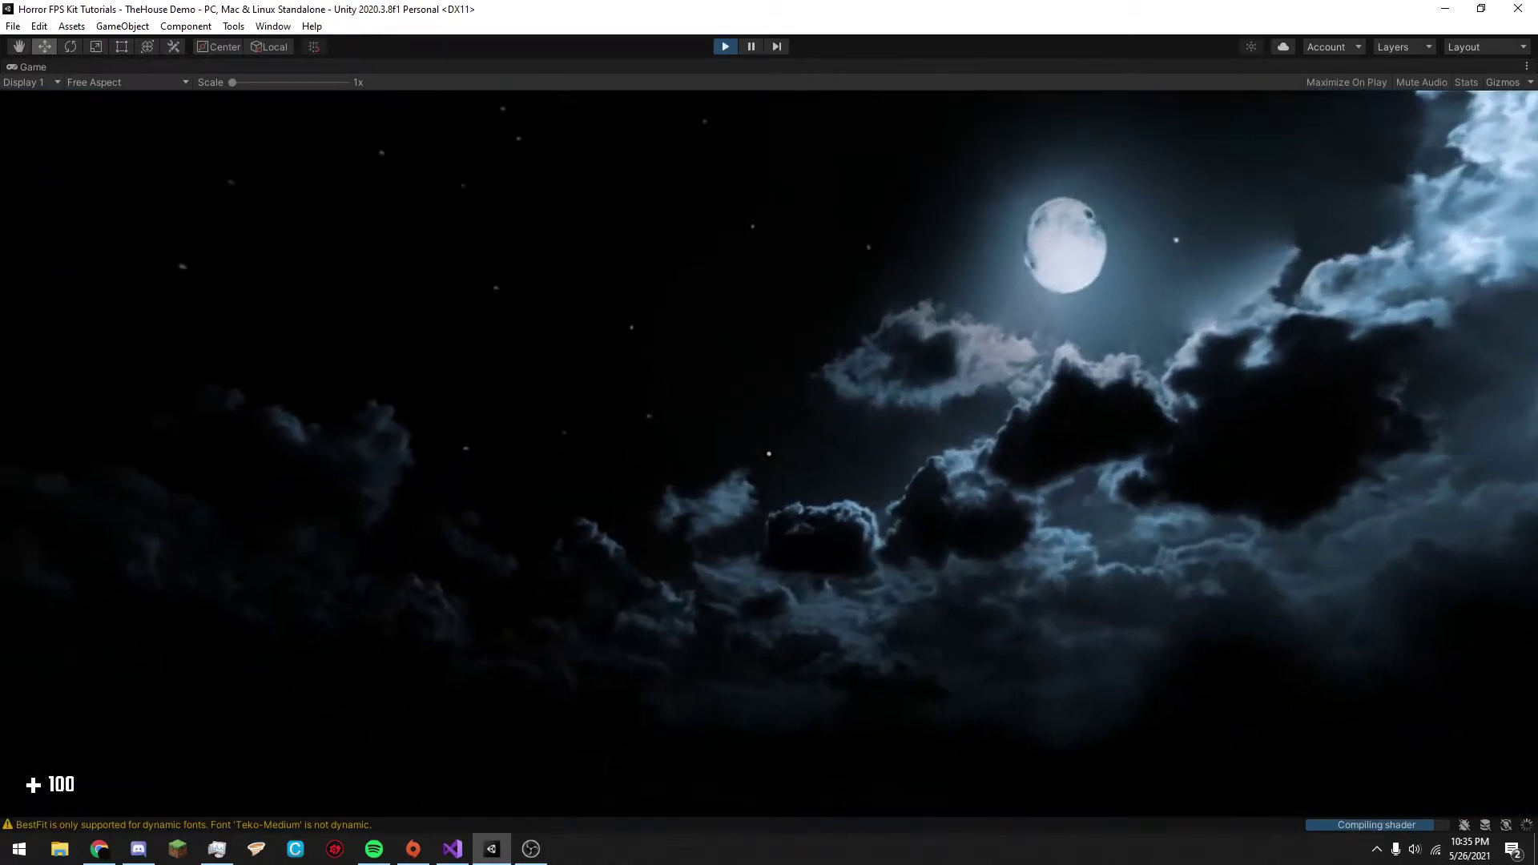
pyautogui.hotkey('ctrl', 'p')
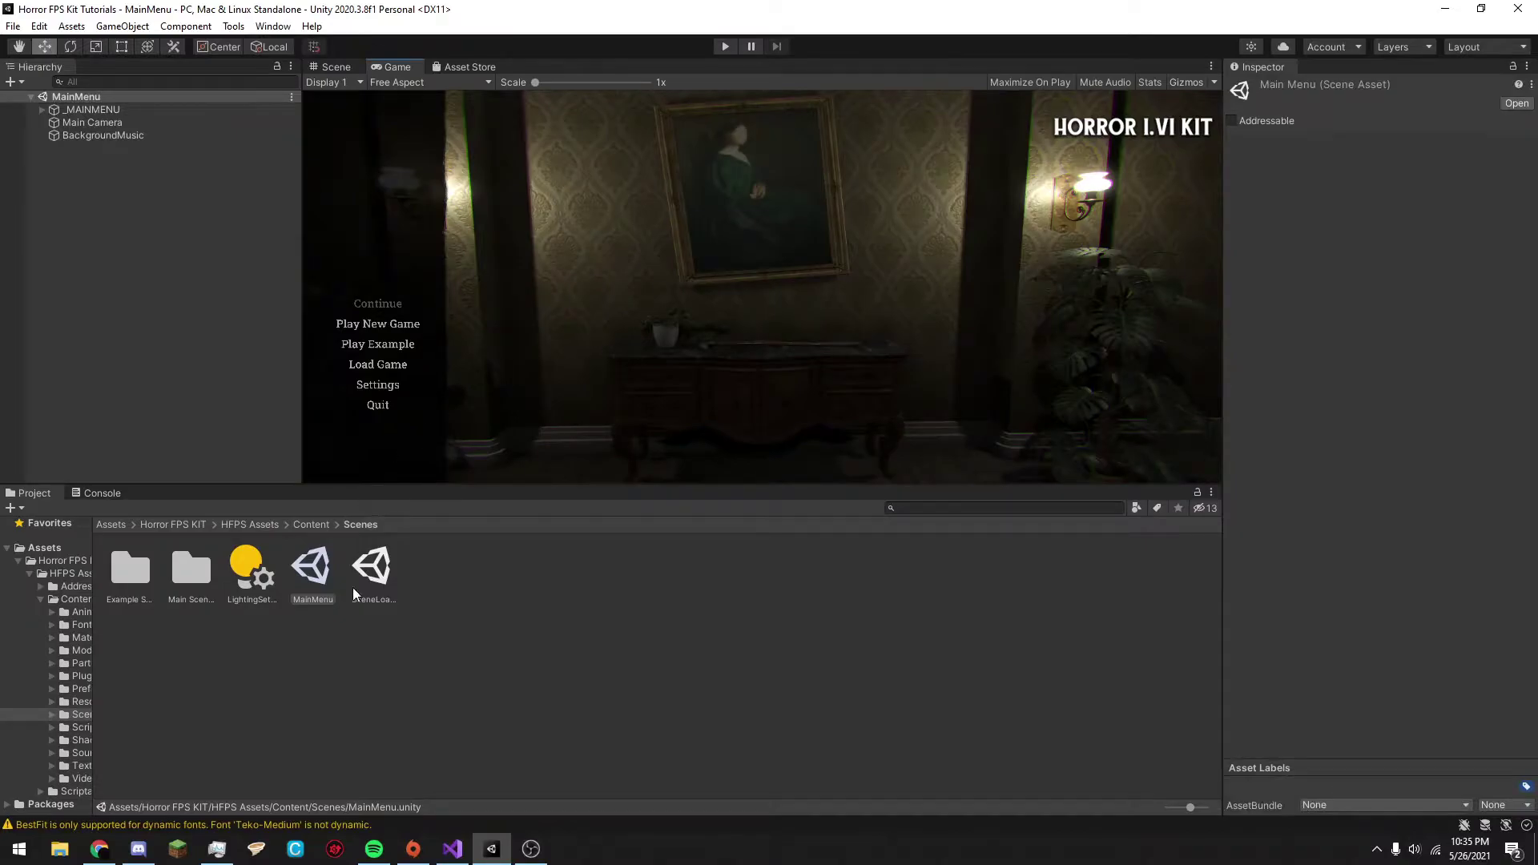
# Go back to the root Assets folder and create a new scene from the Basic (Built-in) template, shown in the Scene view.
pyautogui.click(368, 638)
pyautogui.click(117, 525)
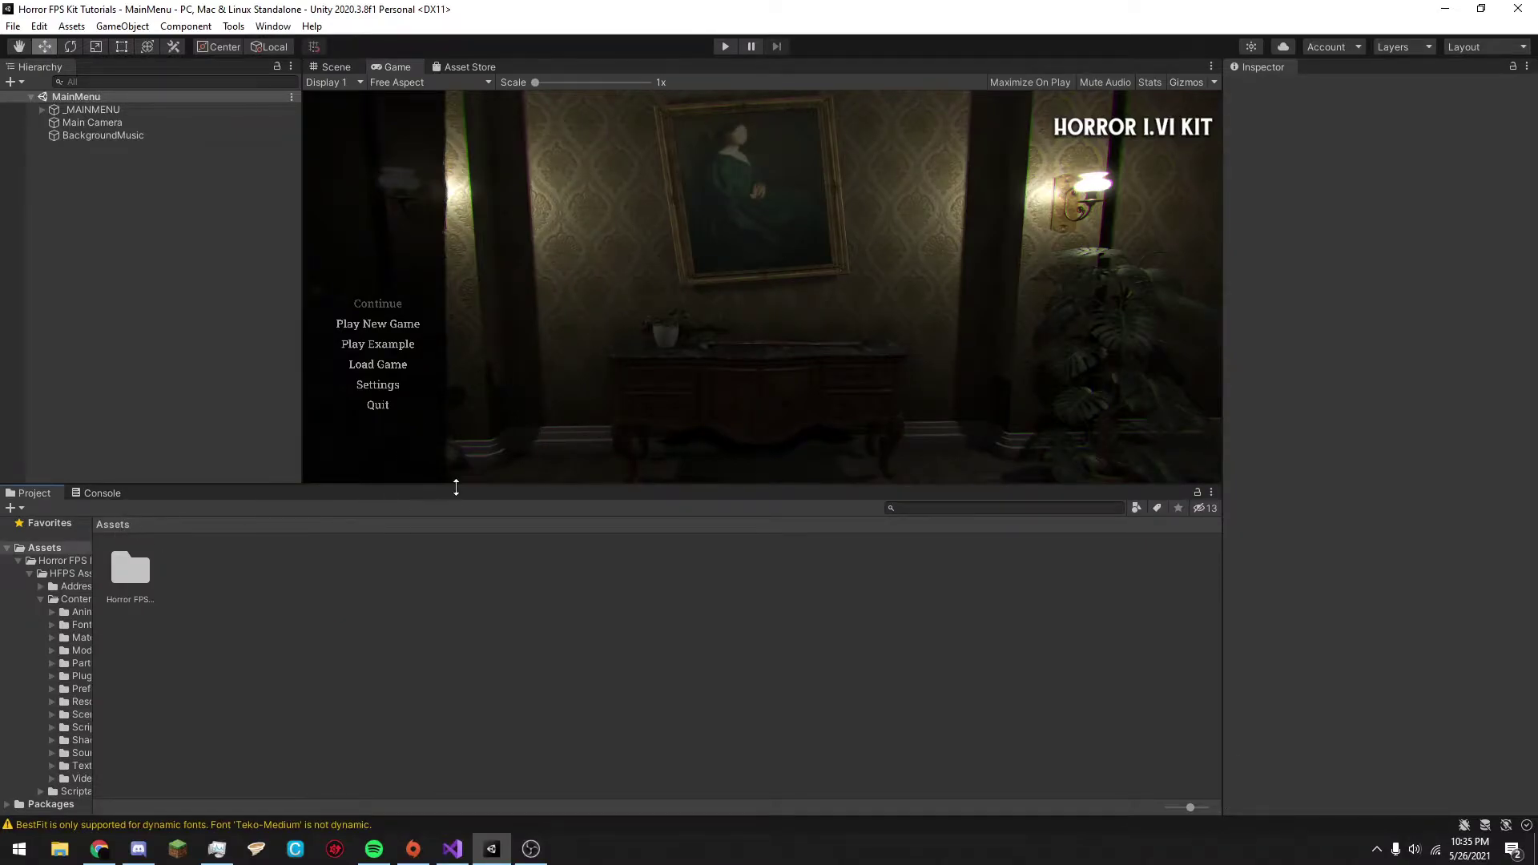
pyautogui.hotkey('ctrl', 'n')
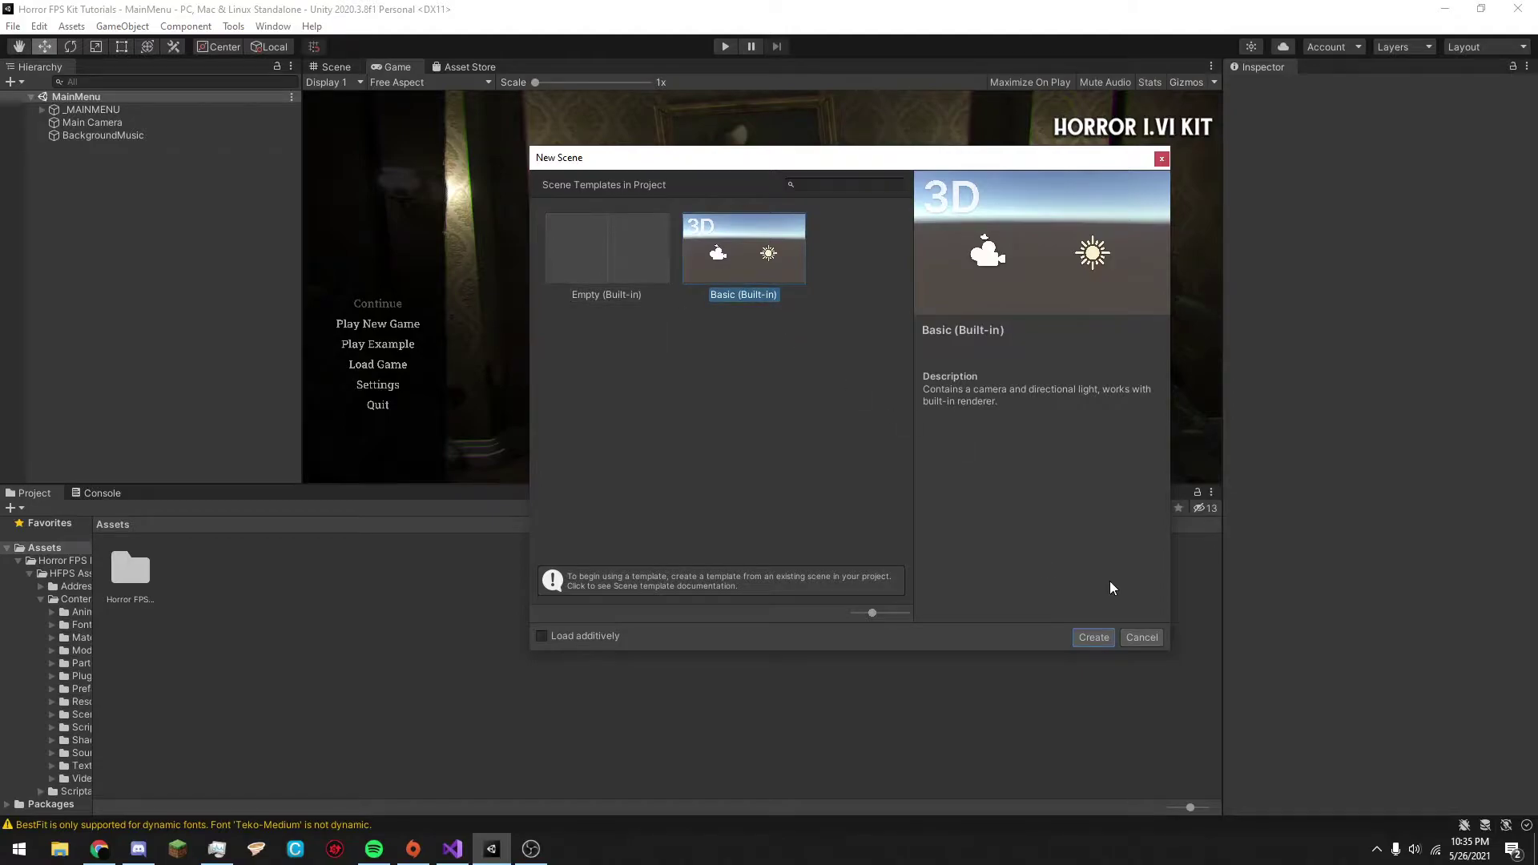
pyautogui.click(1101, 638)
pyautogui.click(344, 68)
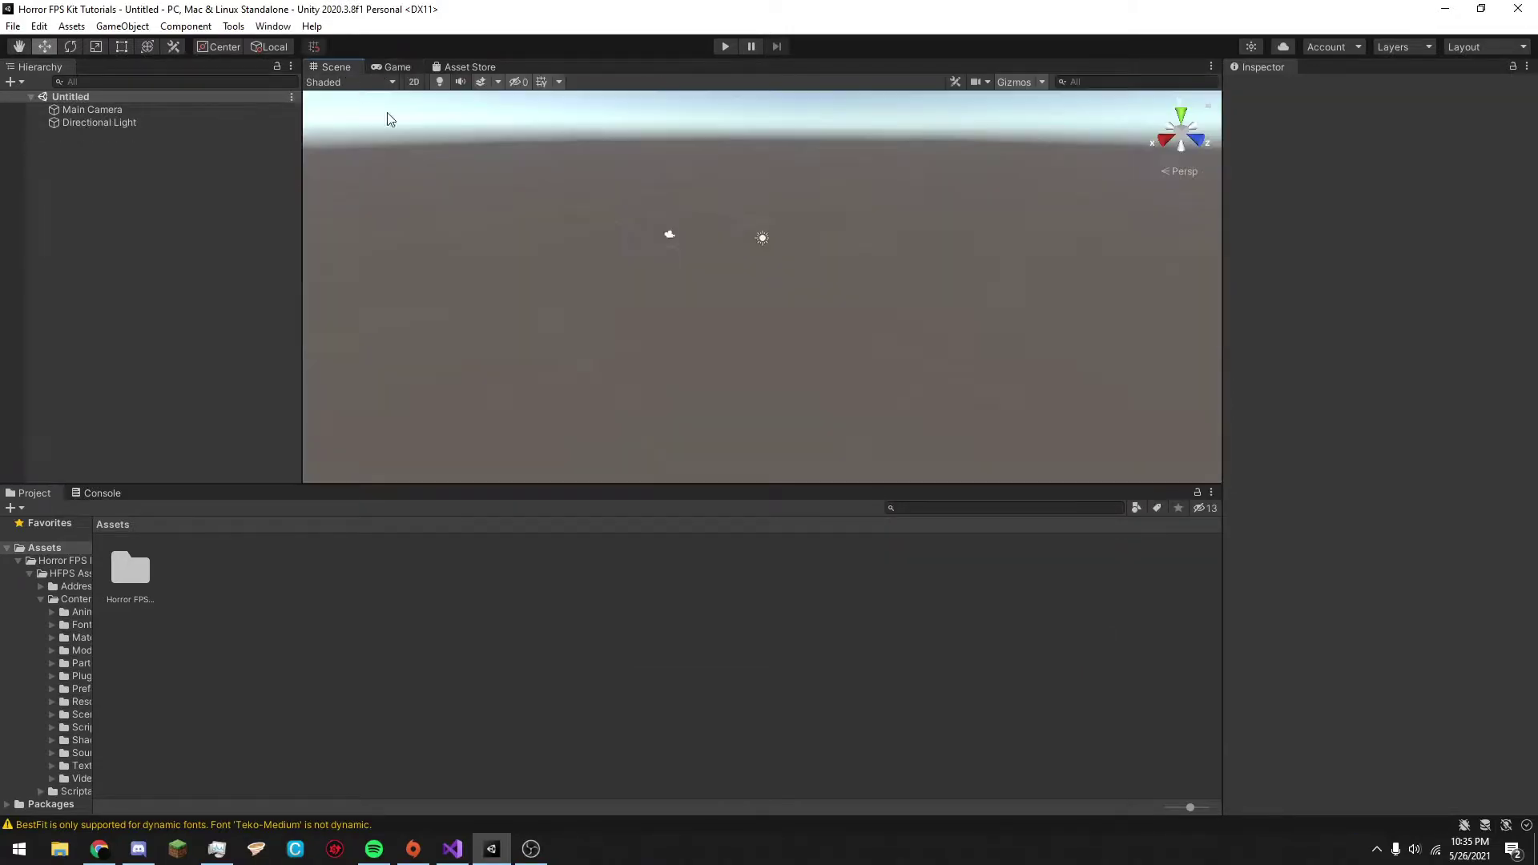
# Delete the Main Camera from the new scene and add a 3D cube named fg.
pyautogui.click(80, 109)
pyautogui.press('Delete')
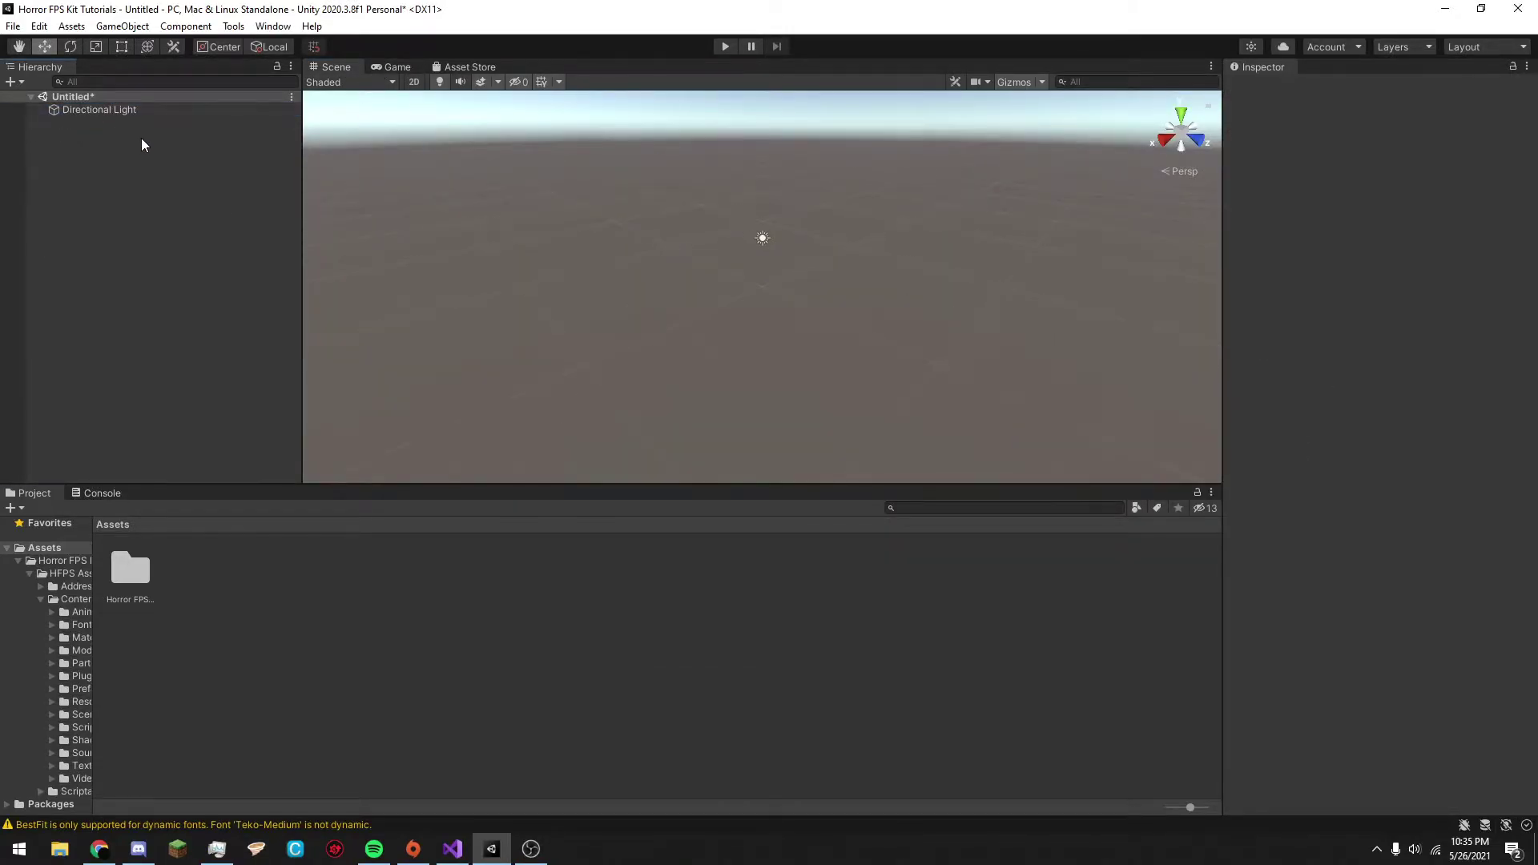
pyautogui.rightClick(148, 141)
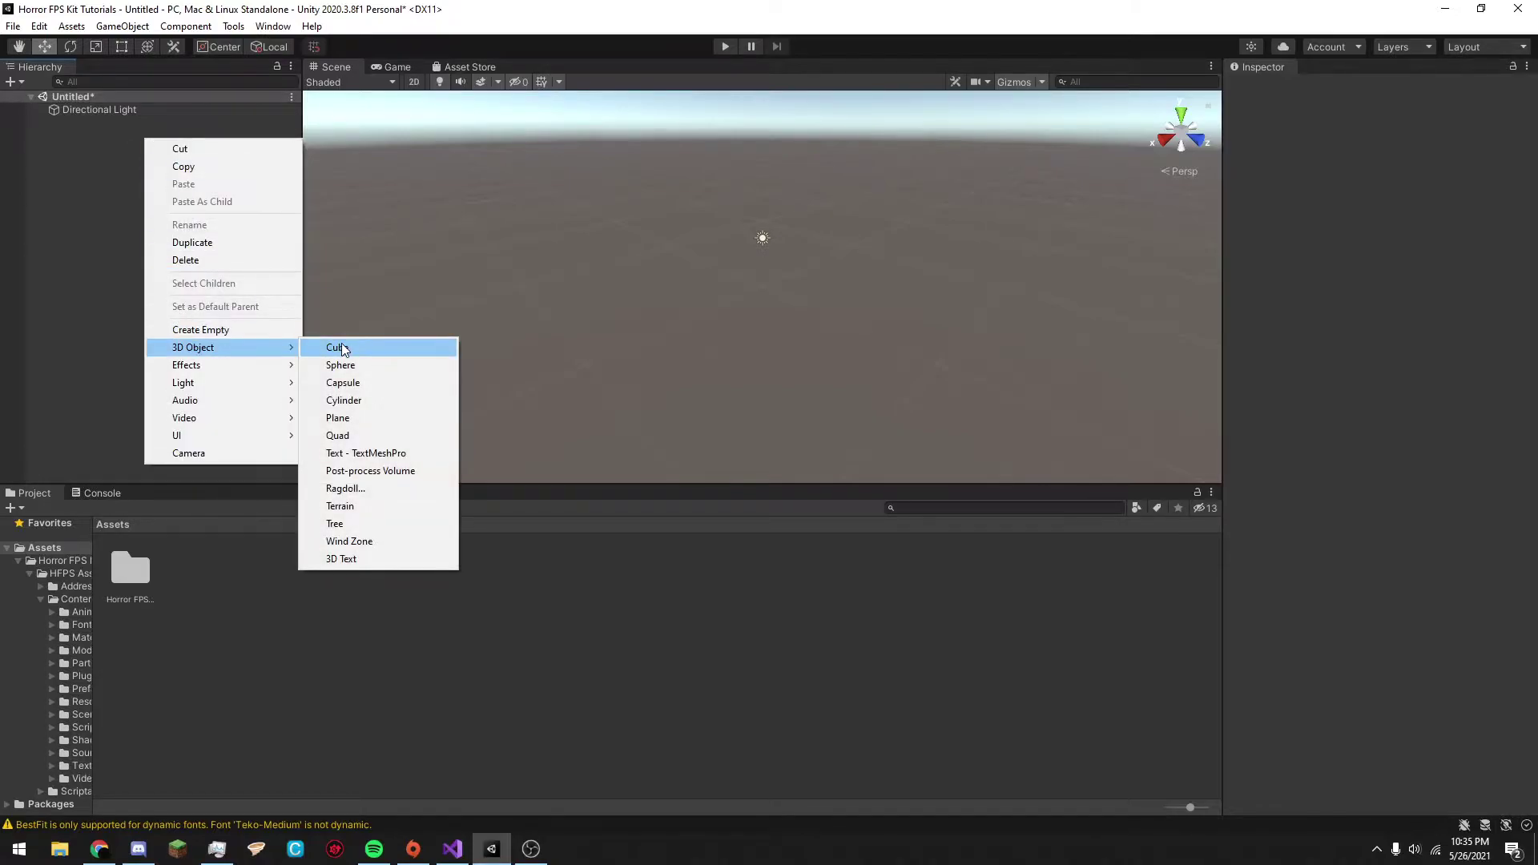
pyautogui.click(88, 290)
pyautogui.rightClick(131, 298)
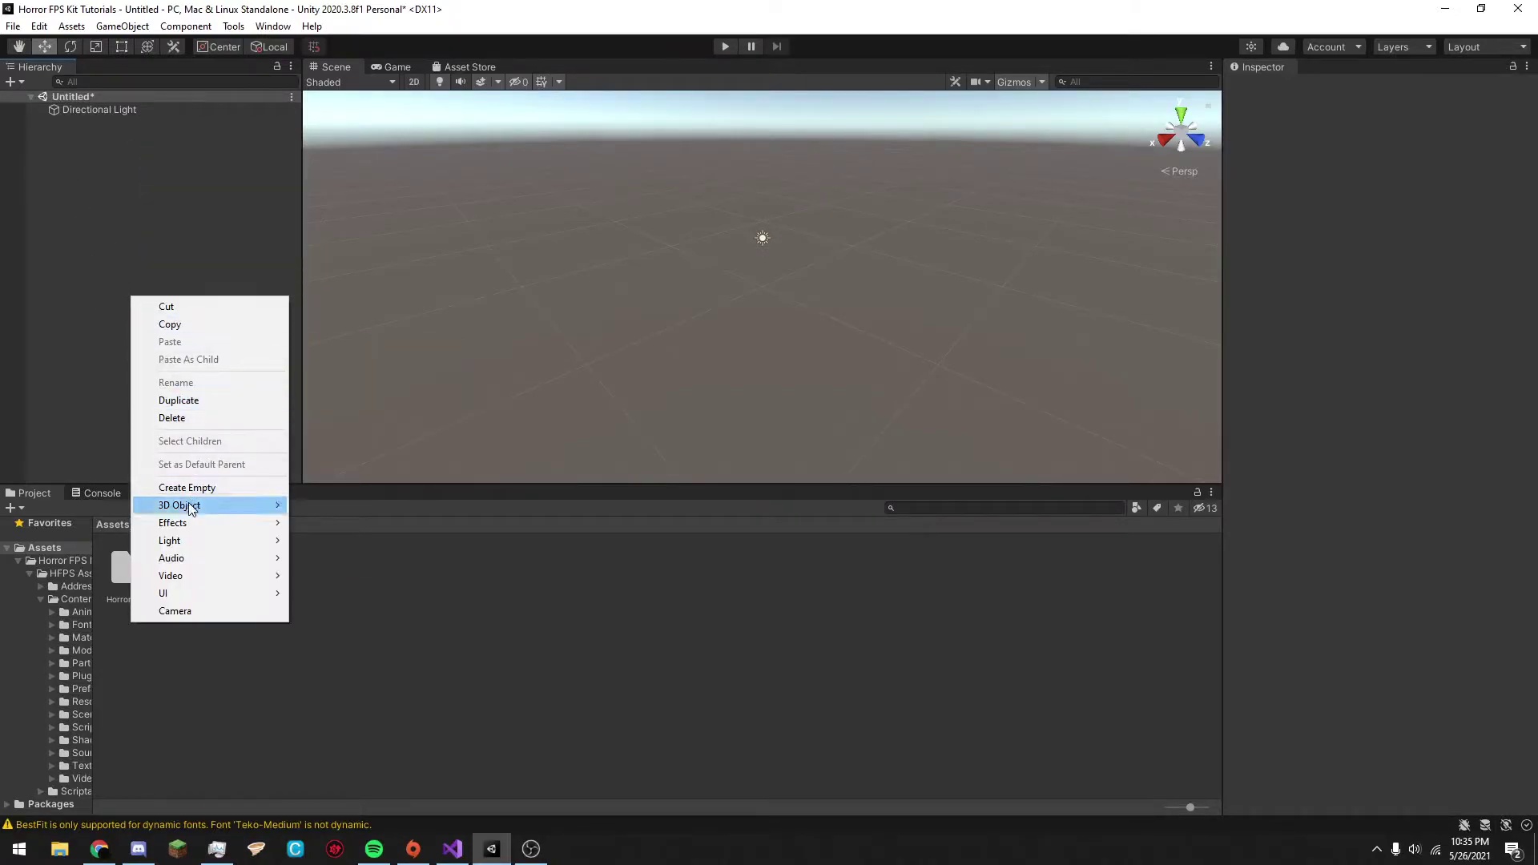
pyautogui.moveTo(185, 505)
pyautogui.click(336, 511)
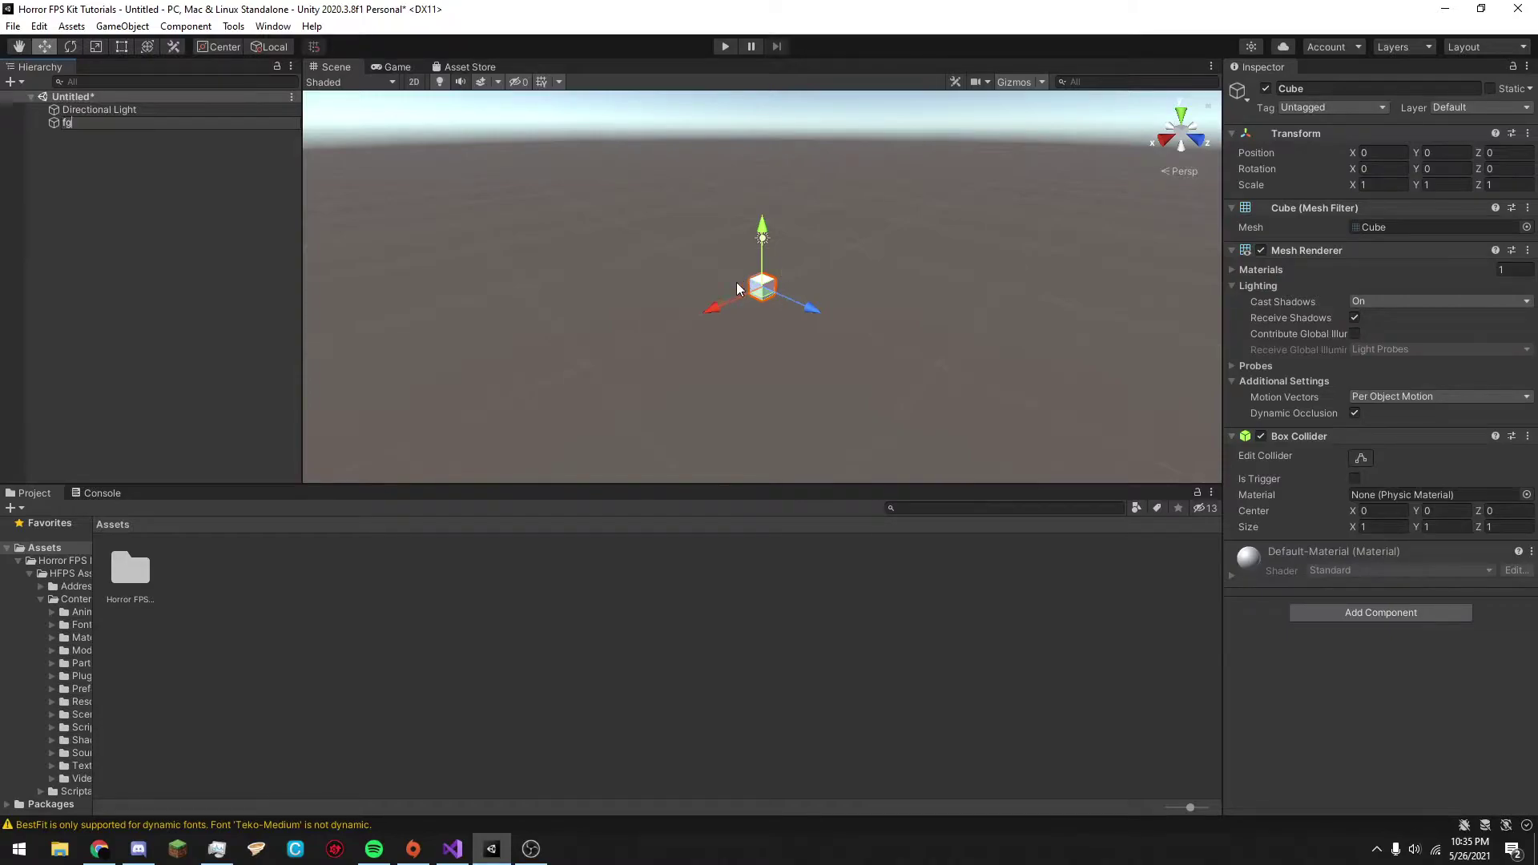
pyautogui.press('Return')
# Scale the fg cube to about 11.446 on X and 14.255 on Z.
pyautogui.press('f')
pyautogui.press('e')
pyautogui.press('r')
pyautogui.moveTo(724, 299); pyautogui.dragTo(141, 485)
pyautogui.moveTo(810, 306); pyautogui.dragTo(1513, 561)
pyautogui.scroll(-6, 797, 231)
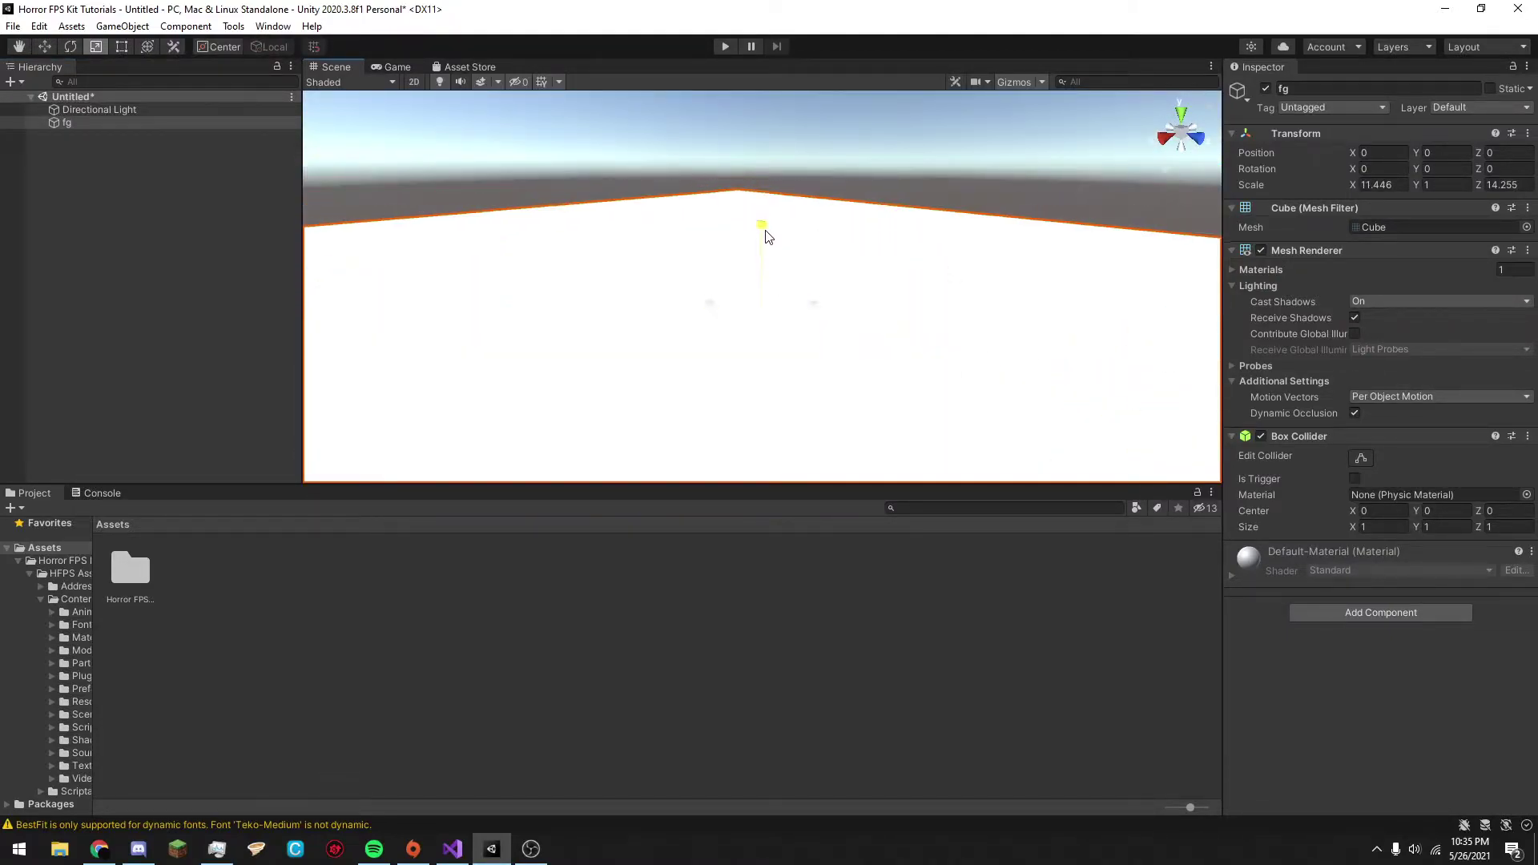
# Flatten the fg cube into a floor slab with a Y scale of about 0.209 and a Y position of 0.93.
pyautogui.moveTo(765, 232); pyautogui.dragTo(765, 169)
pyautogui.scroll(-5, 481, 230)
pyautogui.scroll(2, 728, 290)
pyautogui.moveTo(794, 273); pyautogui.dragTo(794, 268, button='right')
pyautogui.keyDown('alt'); pyautogui.moveTo(794, 268); pyautogui.dragTo(735, 270); pyautogui.keyUp('alt')
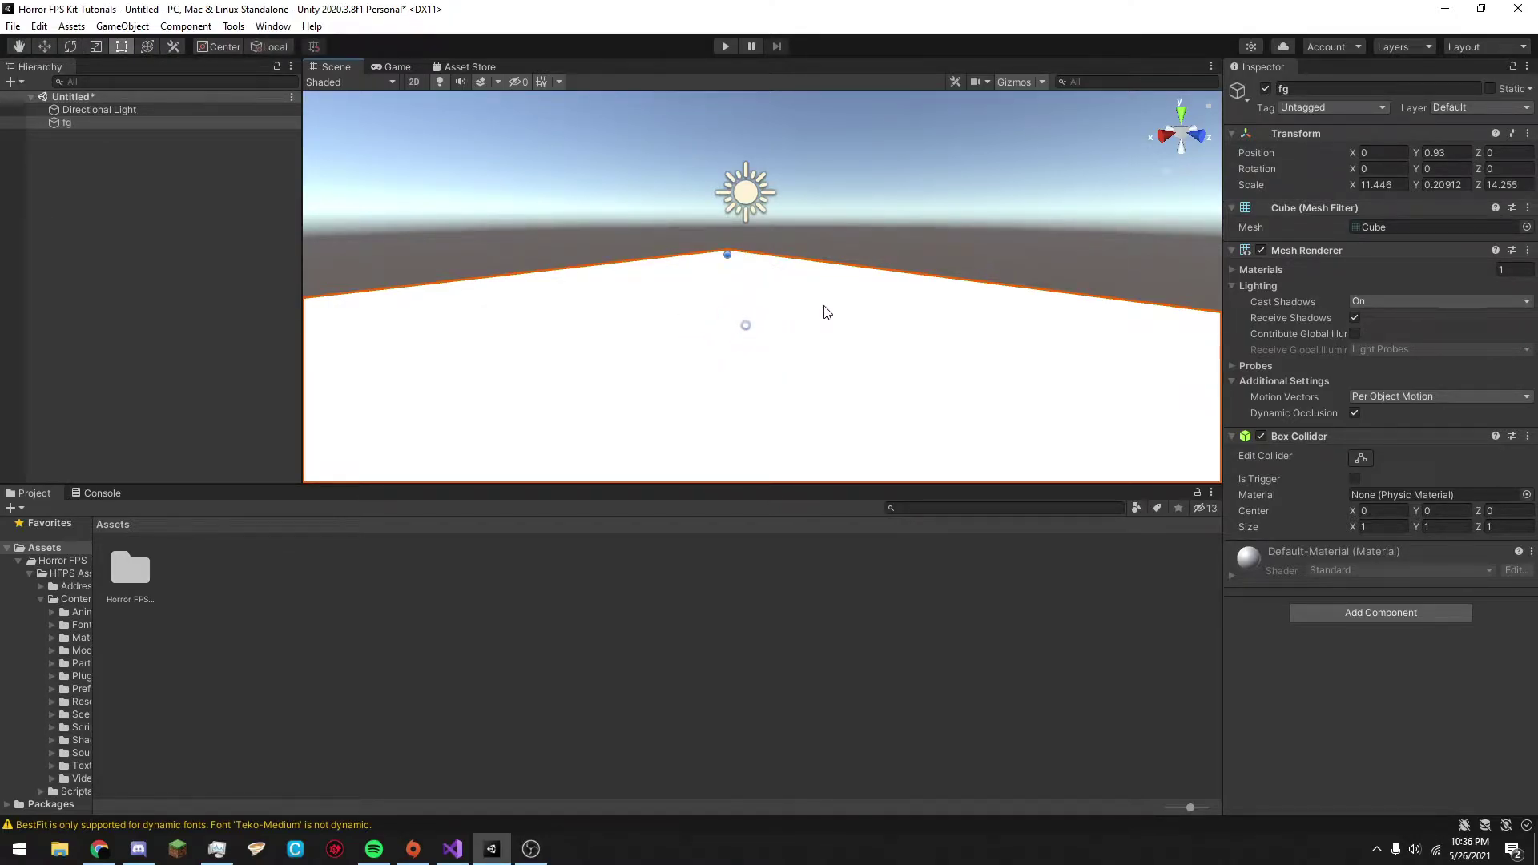
# Try resizing the slab from its far corner, undo that change, and examine the slab from different angles.
pyautogui.moveTo(729, 255); pyautogui.dragTo(730, 231)
pyautogui.hotkey('ctrl', 'z')
pyautogui.press('w')
pyautogui.moveTo(765, 284); pyautogui.dragTo(748, 313, button='right')
pyautogui.press('w')
pyautogui.moveTo(781, 437); pyautogui.dragTo(785, 450, button='right')
pyautogui.press('w')
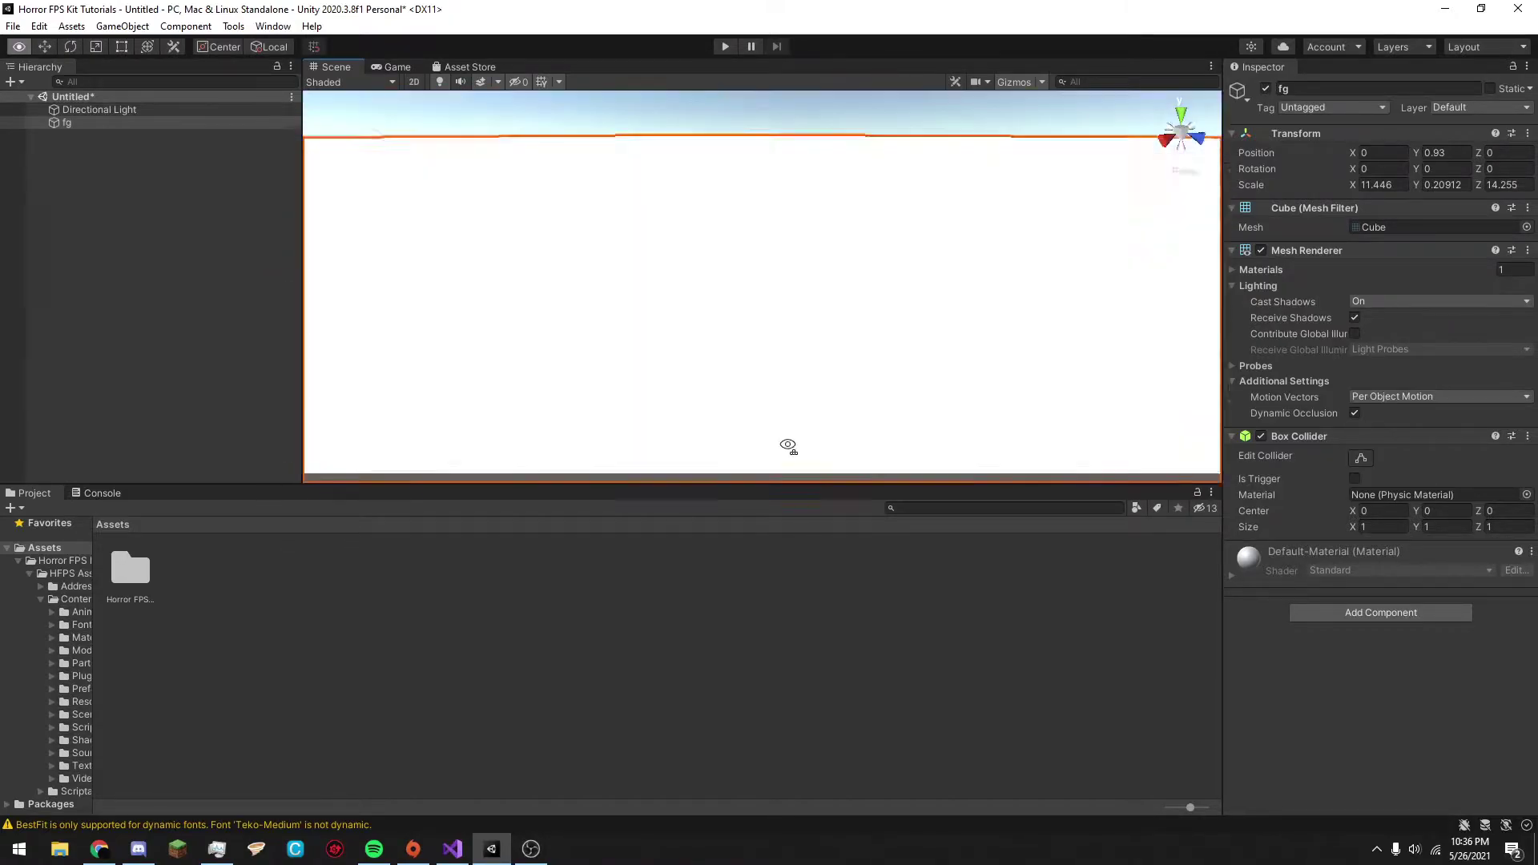
pyautogui.press('s')
pyautogui.click(808, 321)
pyautogui.moveTo(807, 320); pyautogui.dragTo(874, 323, button='right')
pyautogui.press('w')
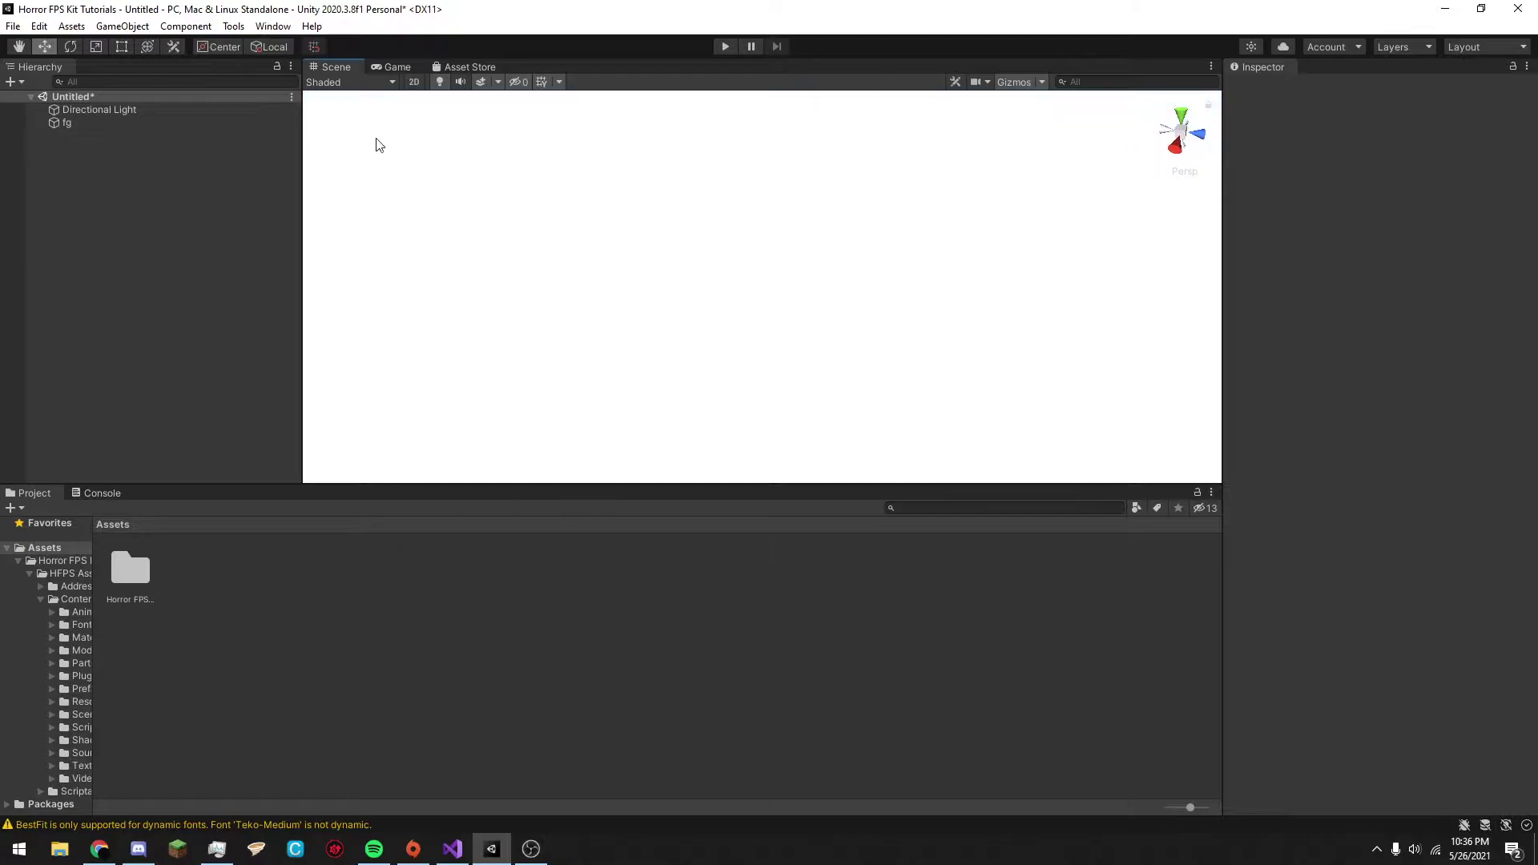
# Browse the Horror FPS KIT's Prefabs folder and return to the root Assets folder.
pyautogui.doubleClick(127, 573)
pyautogui.doubleClick(126, 573)
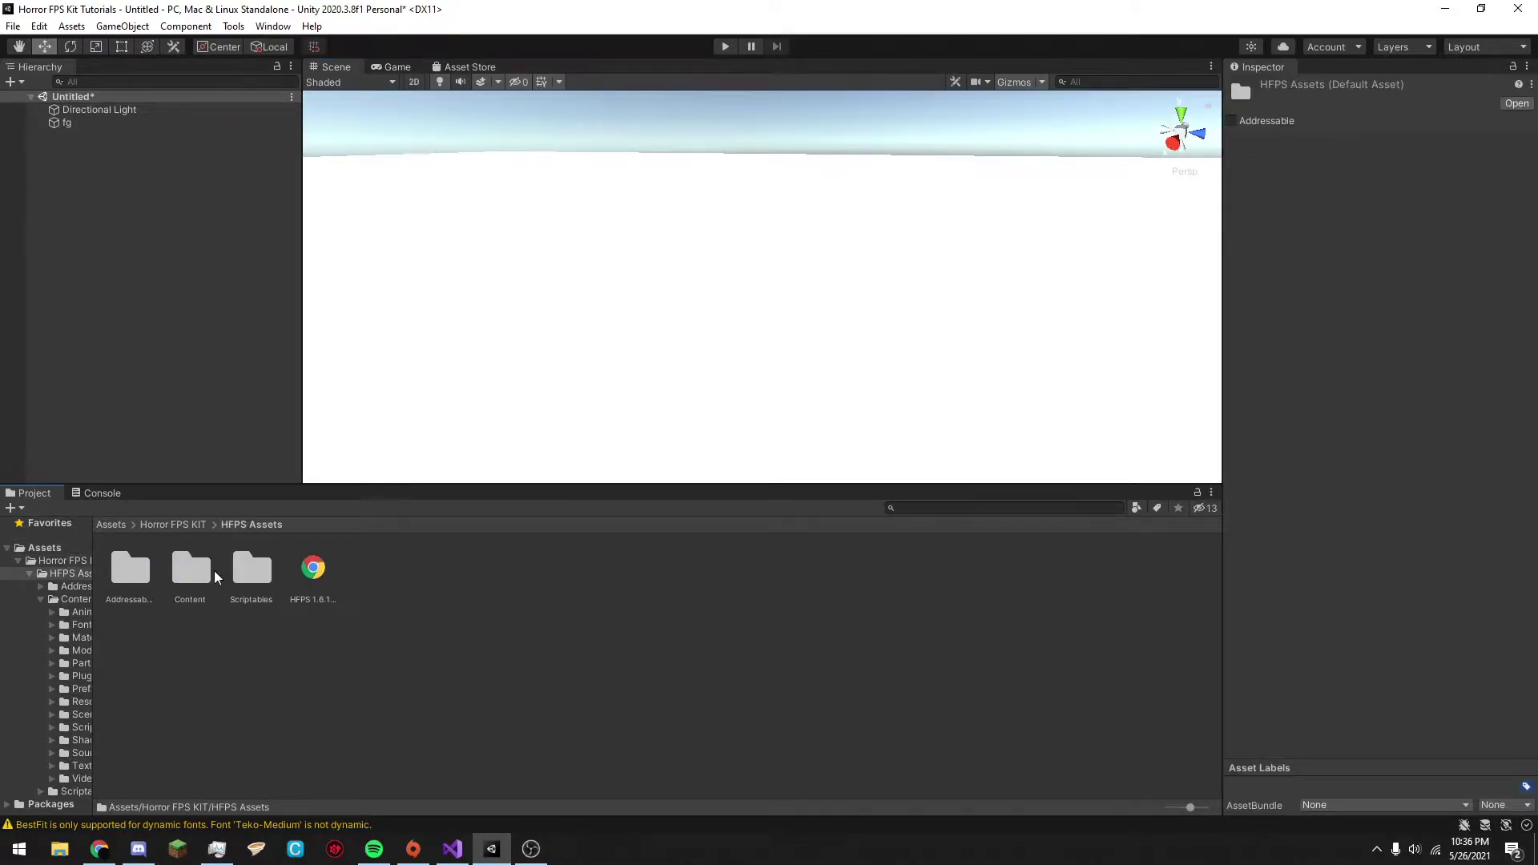
pyautogui.doubleClick(200, 575)
pyautogui.doubleClick(493, 577)
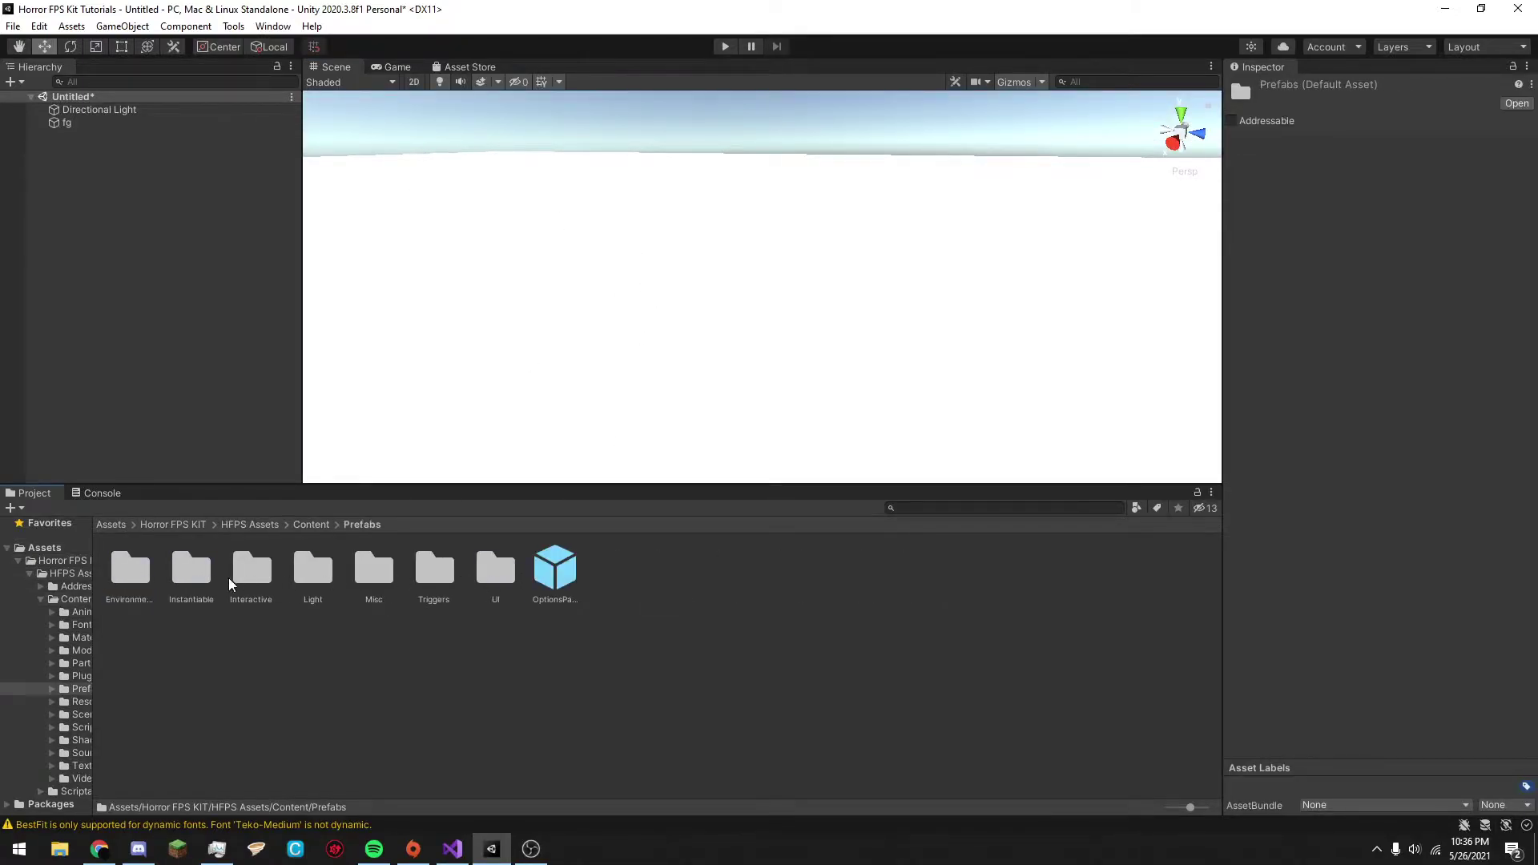
pyautogui.click(250, 569)
pyautogui.click(495, 569)
pyautogui.click(205, 526)
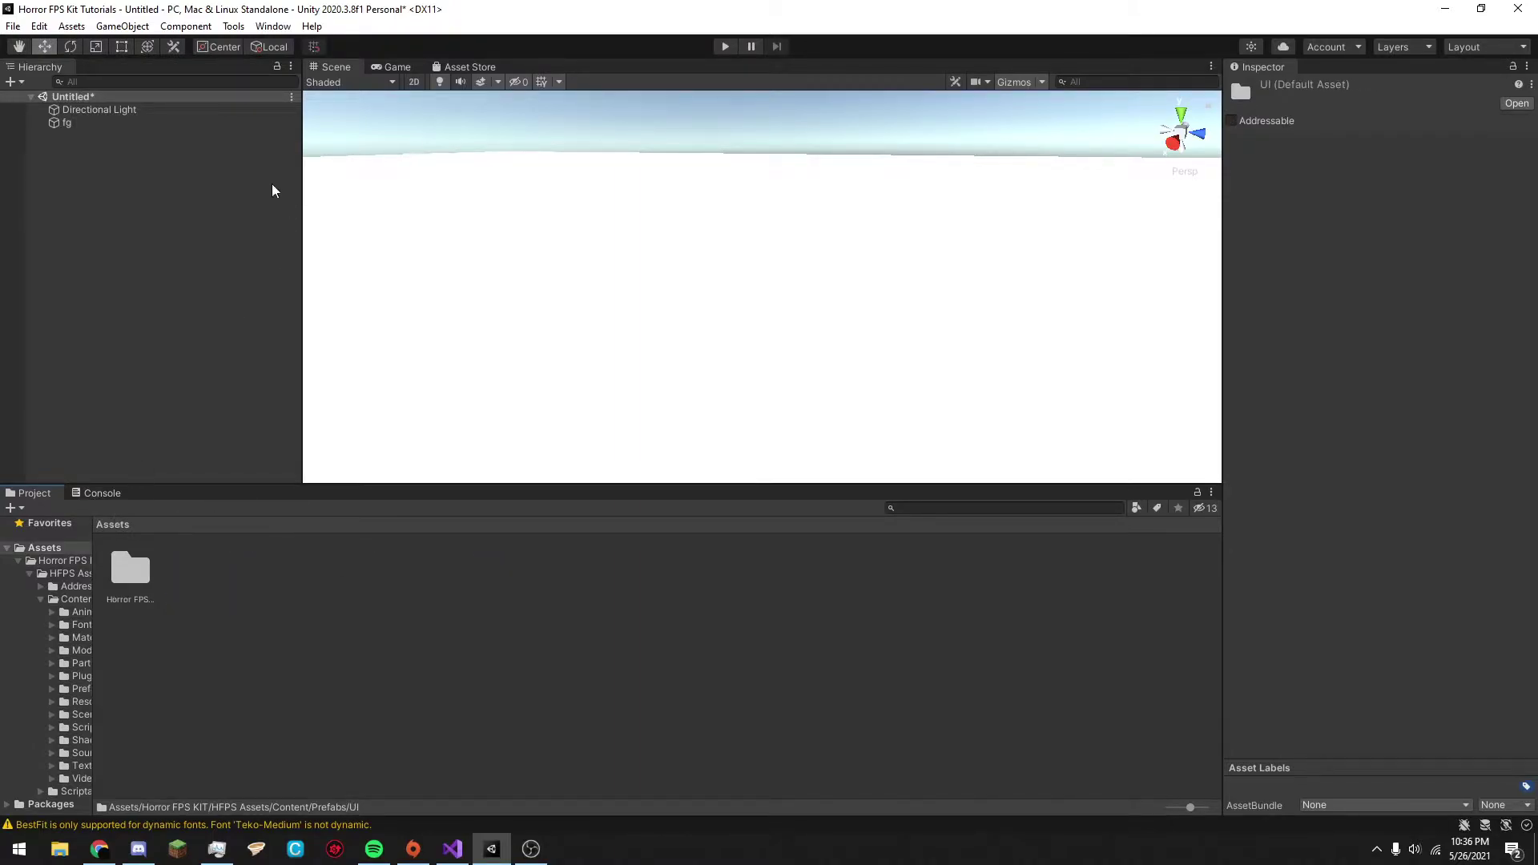
# Run the HFPS KIT scene setup to add the HEROPLAYER and _GAMEUI objects.
pyautogui.click(272, 25)
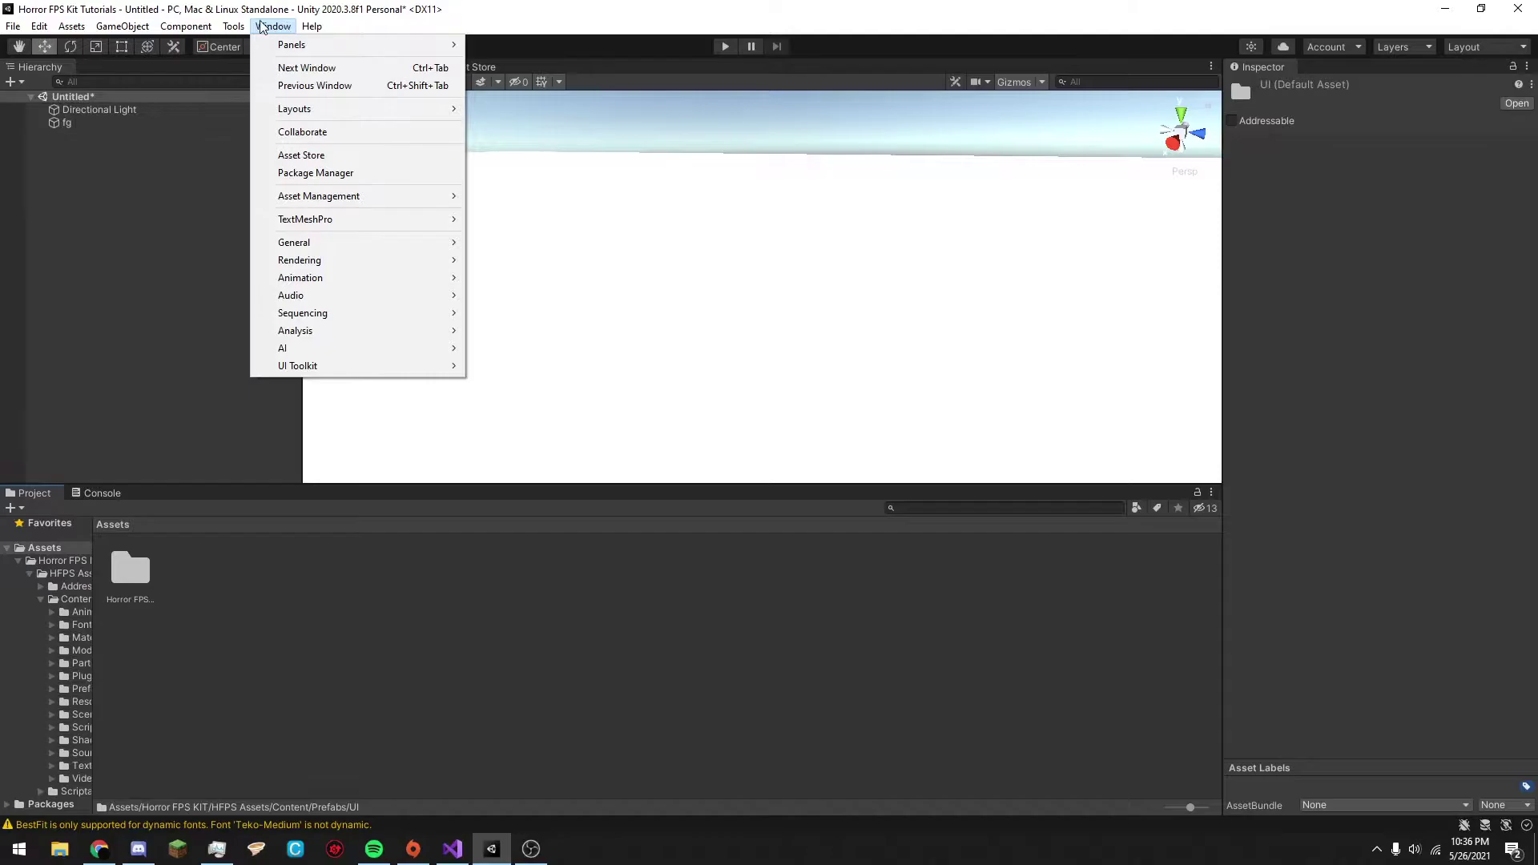
pyautogui.moveTo(237, 29)
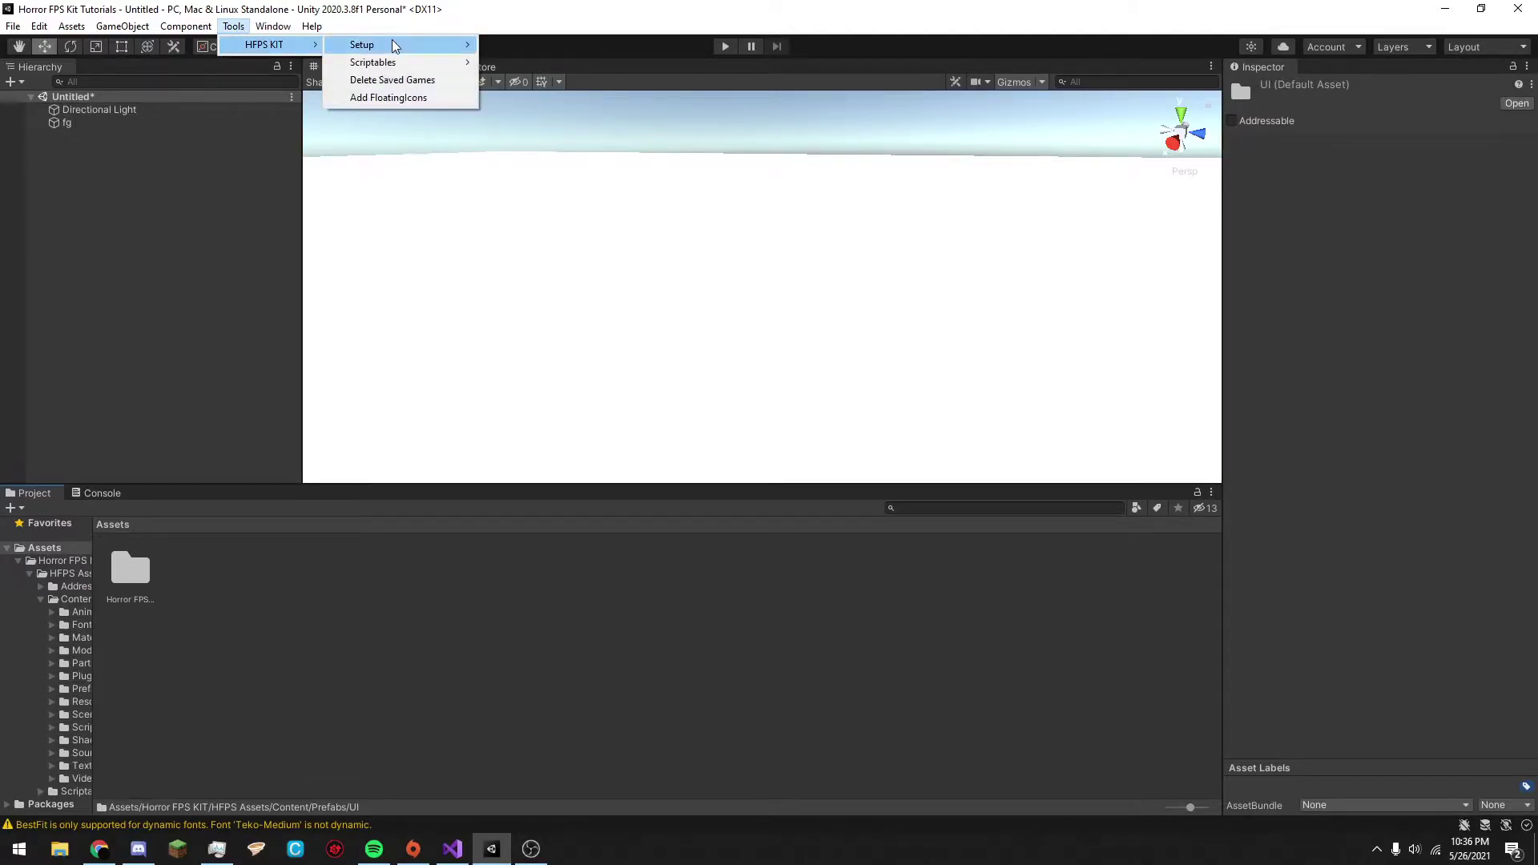
pyautogui.moveTo(395, 46)
pyautogui.moveTo(550, 46)
pyautogui.click(655, 48)
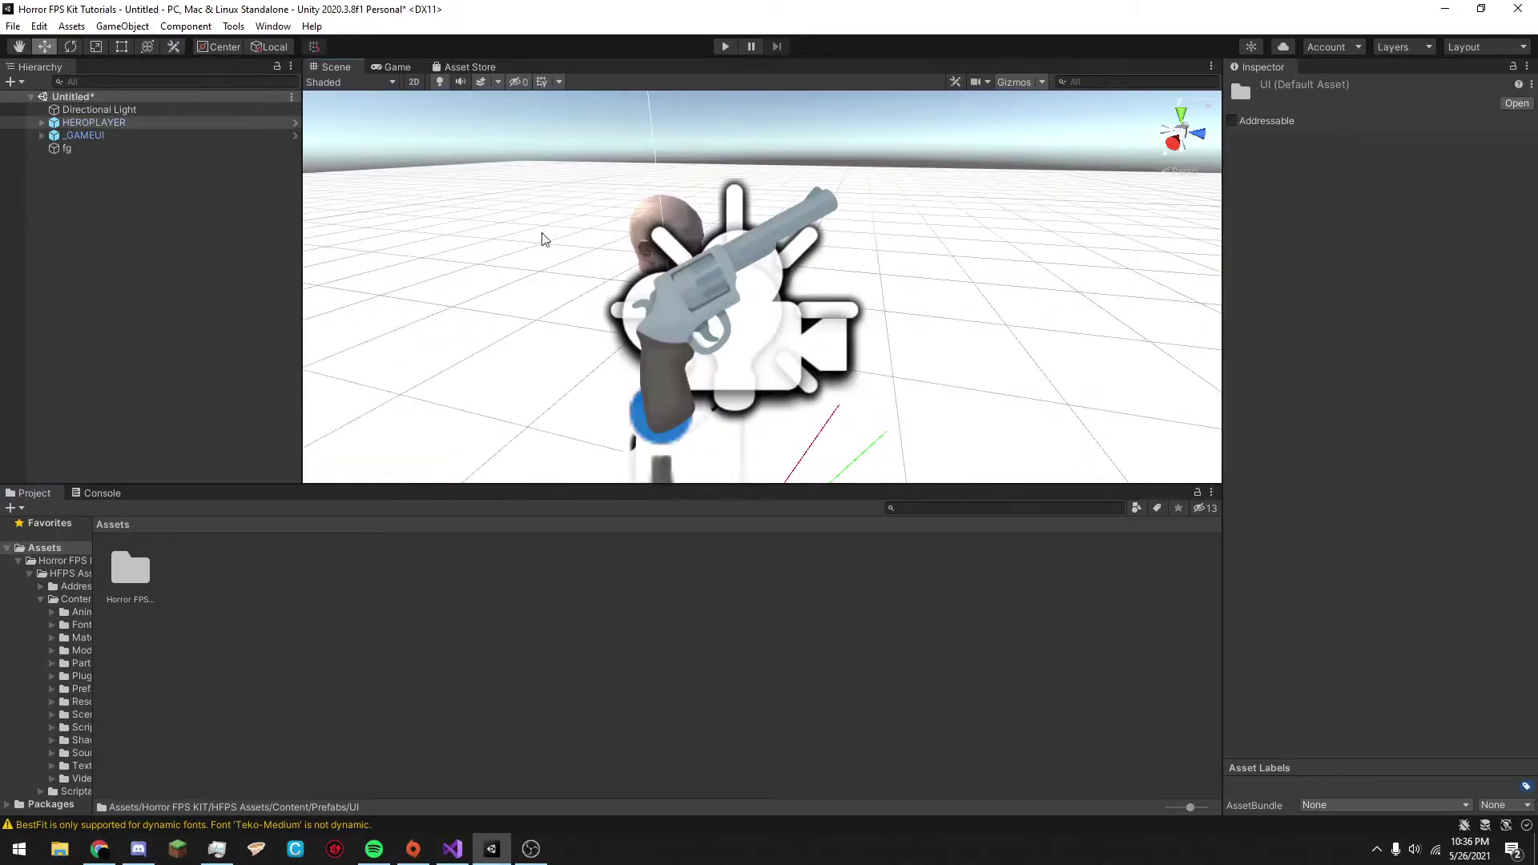
# Raise HEROPLAYER to a Y position of about 1.031 and frame it in the Scene view.
pyautogui.click(93, 121)
pyautogui.scroll(-3, 657, 220)
pyautogui.moveTo(728, 340); pyautogui.dragTo(728, 226)
pyautogui.press('f')
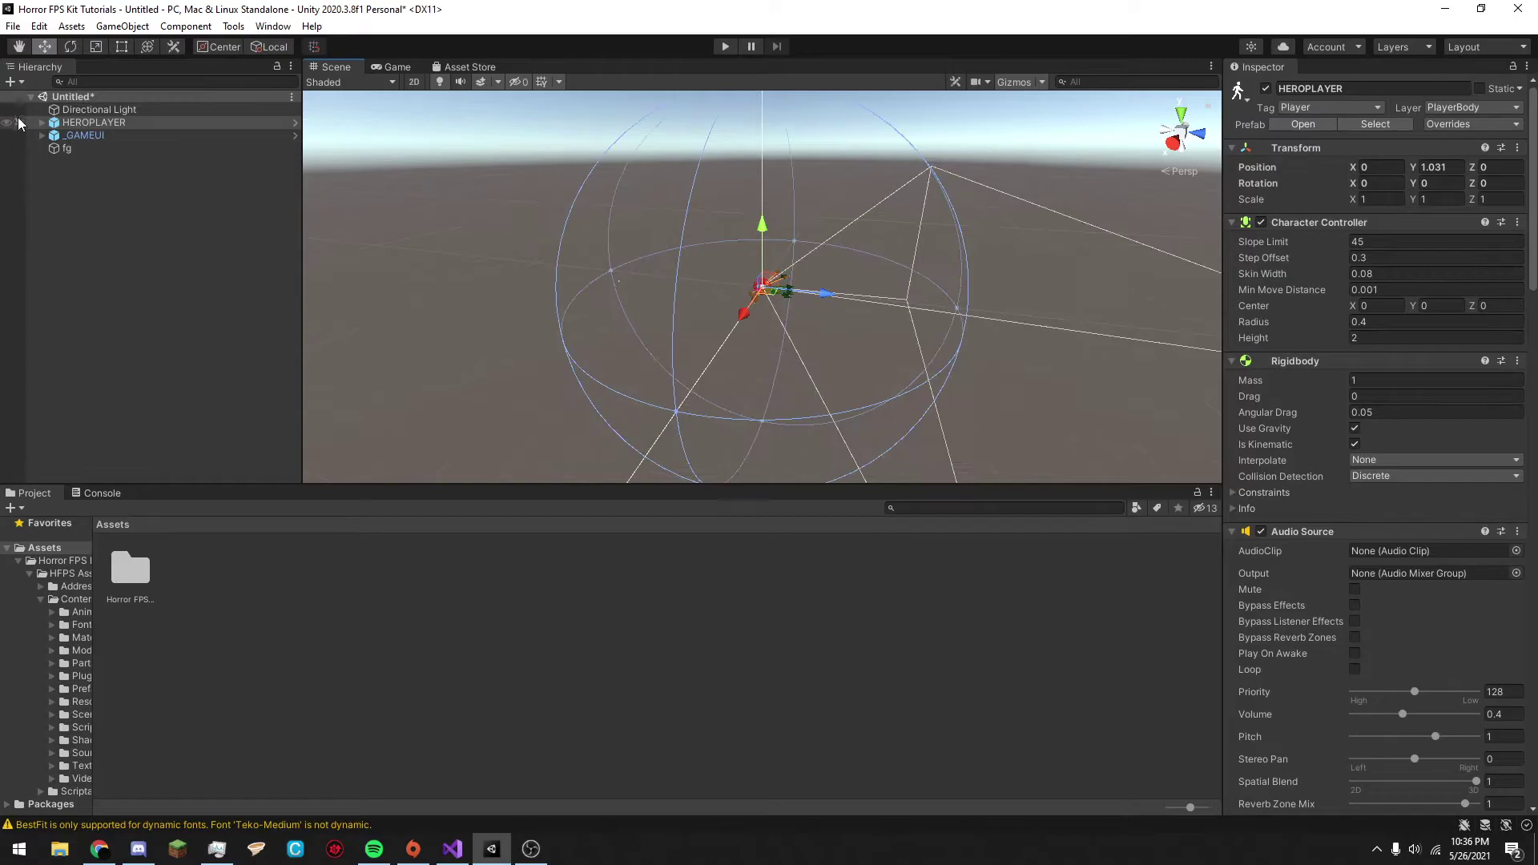
# Expand HEROPLAYER's hierarchy and raise the whole player above the floor slab to a Y position of about 2.22.
pyautogui.click(110, 138)
pyautogui.scroll(8, 599, 215)
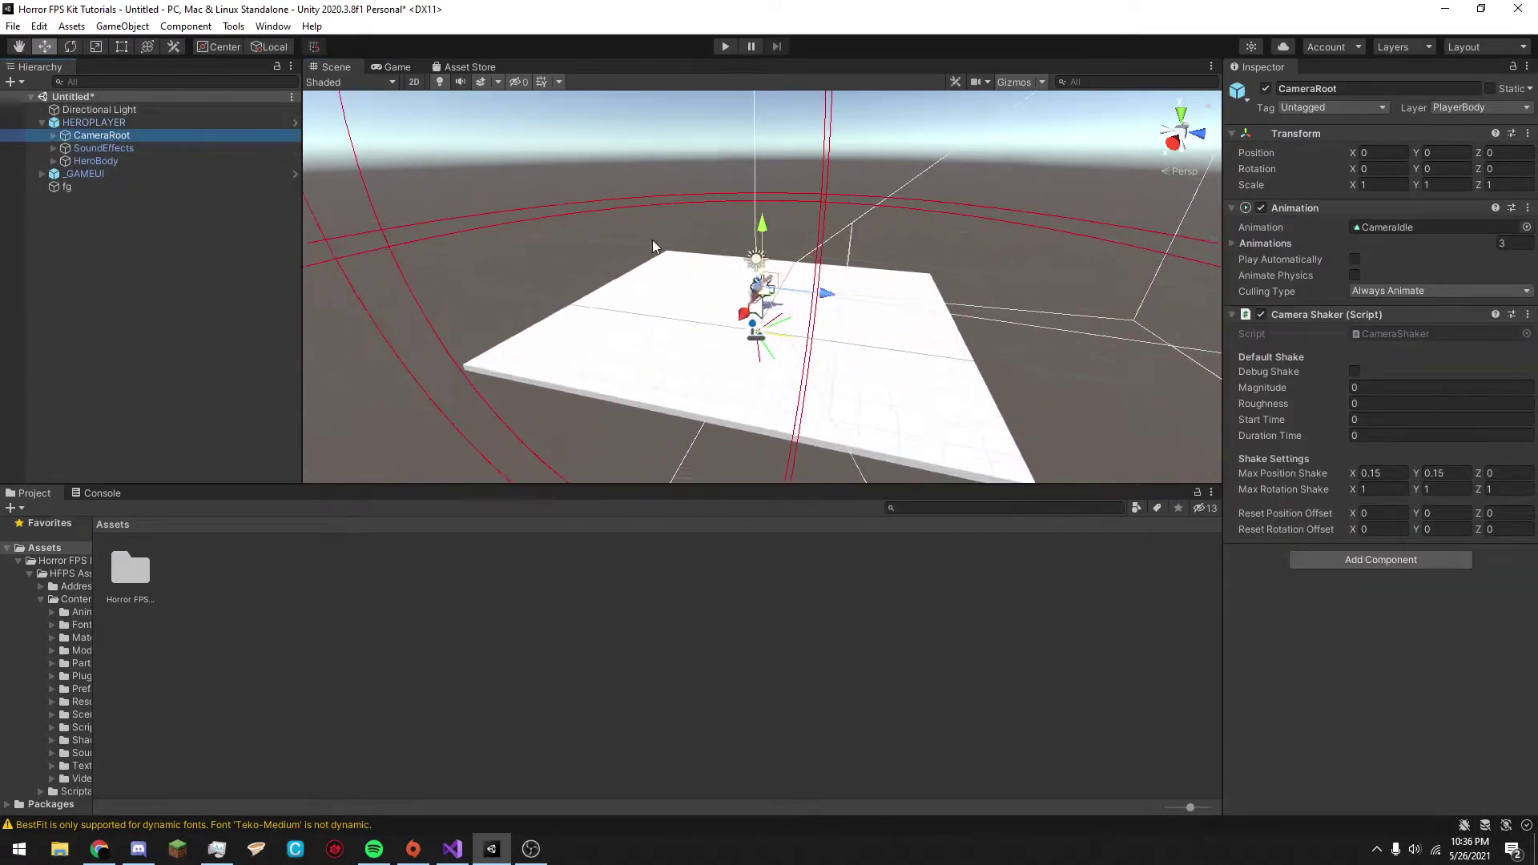
pyautogui.moveTo(682, 248)
pyautogui.mouseDown(button='right')
pyautogui.moveTo(727, 266)
pyautogui.moveTo(670, 316)
pyautogui.moveTo(694, 276)
pyautogui.mouseUp(button='right')
pyautogui.press('w')
pyautogui.press('s')
pyautogui.click(712, 160)
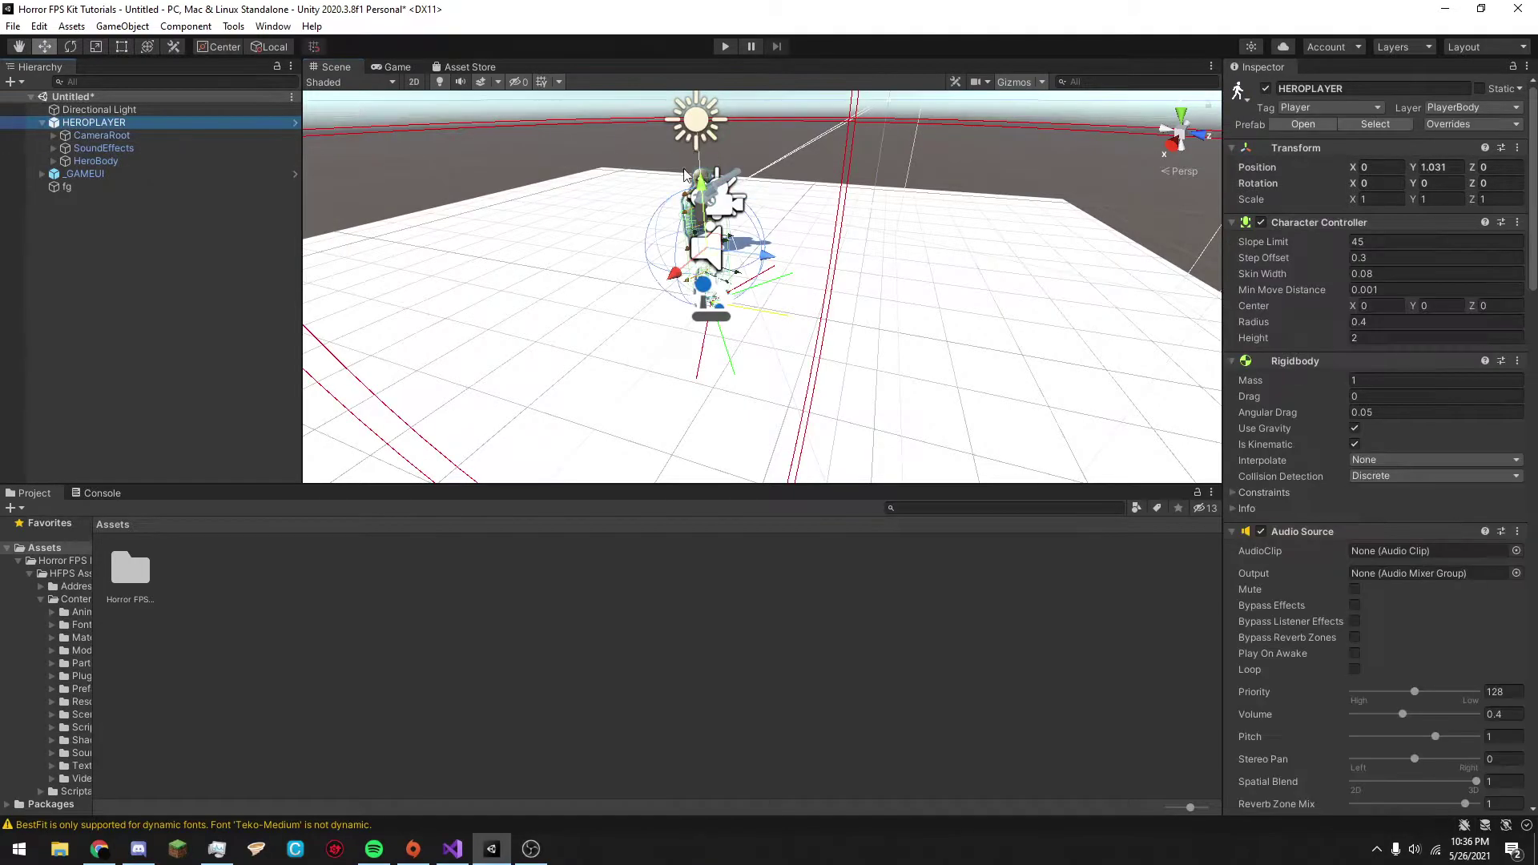
pyautogui.moveTo(712, 160); pyautogui.dragTo(712, 96)
# Maximize the Game view, play-test the player on the floor slab, and stop play mode.
pyautogui.click(394, 67)
pyautogui.rightClick(397, 67)
pyautogui.click(484, 117)
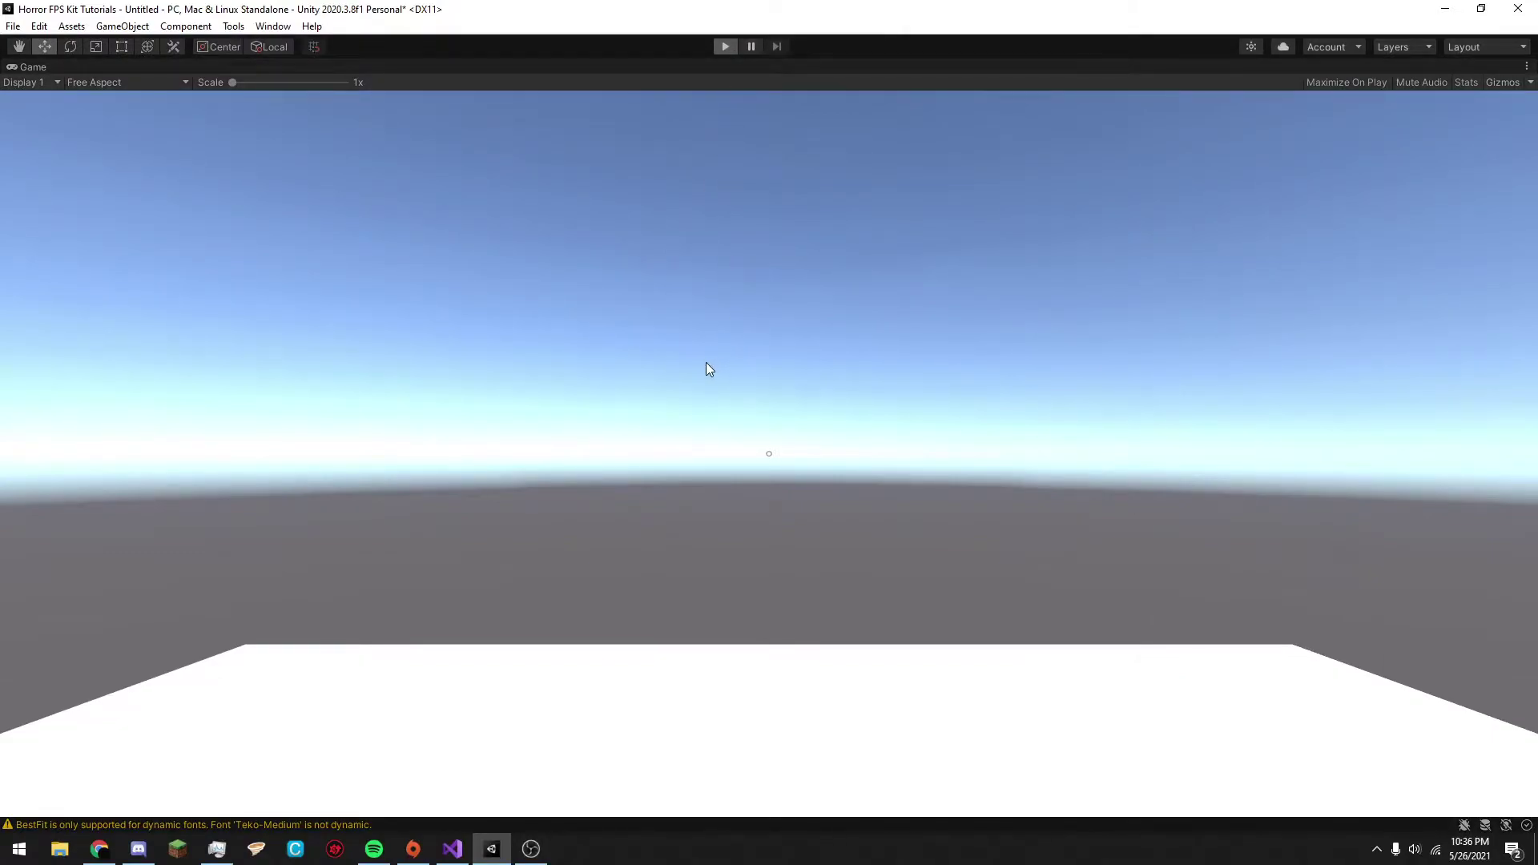
pyautogui.hotkey('ctrl', 'p')
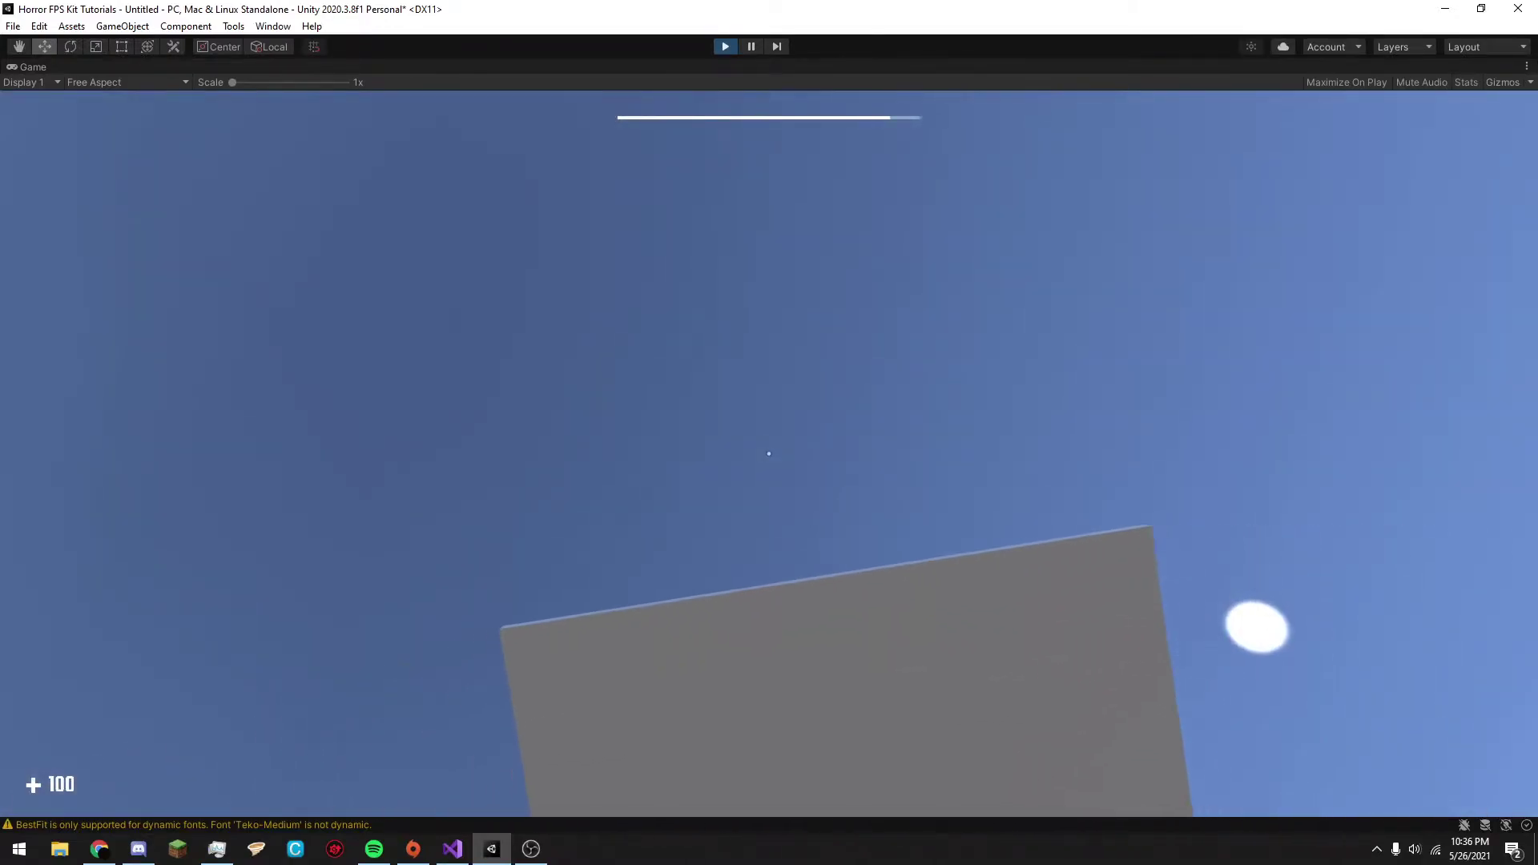
pyautogui.hotkey('ctrl', 'p')
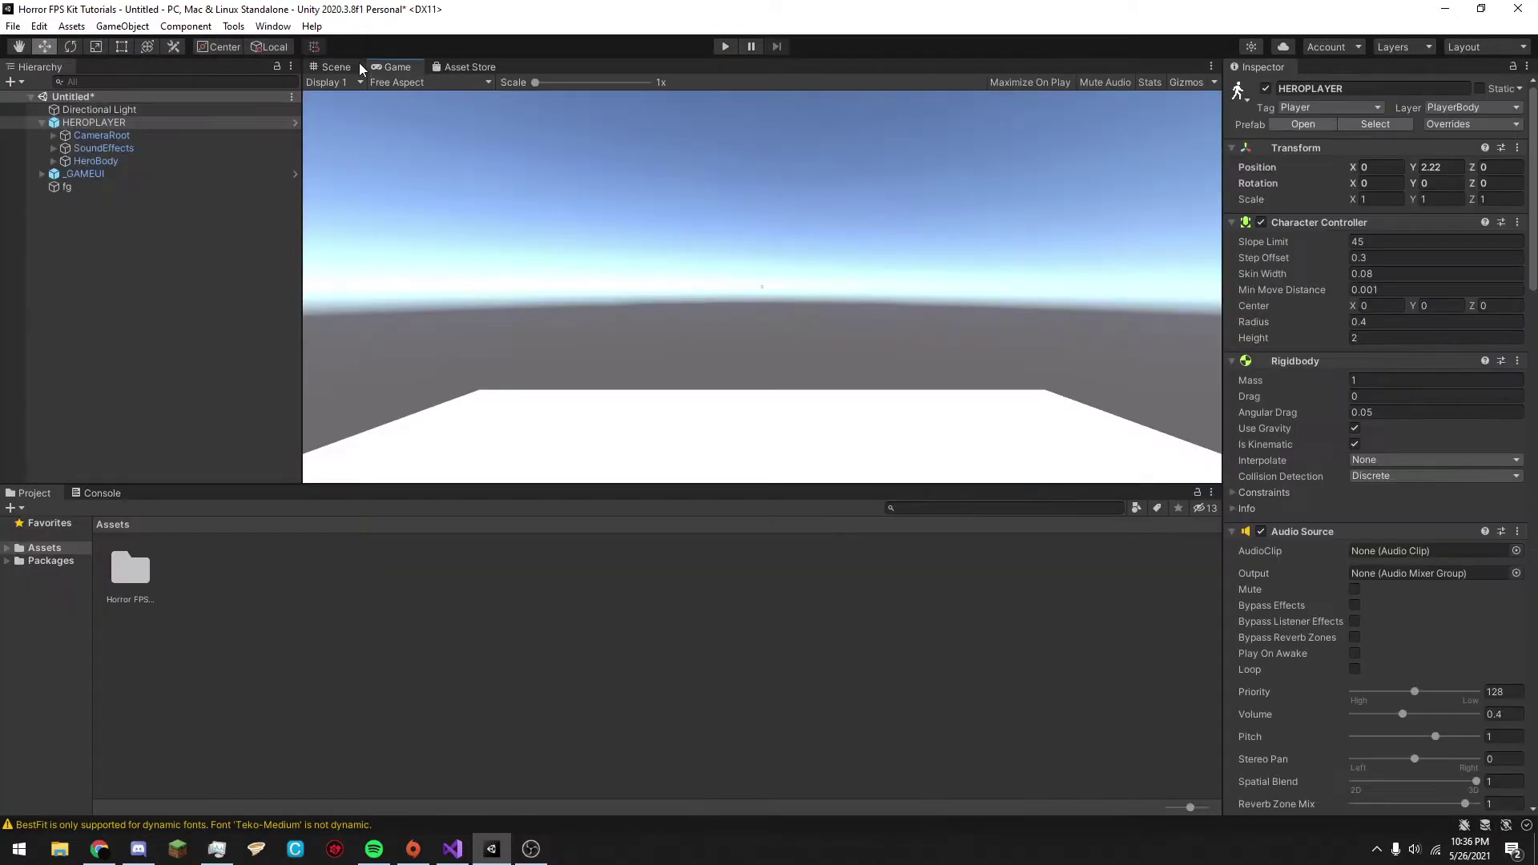
# Return to the Scene view, frame HEROPLAYER, and collapse its child objects in the hierarchy.
pyautogui.click(333, 64)
pyautogui.press('f')
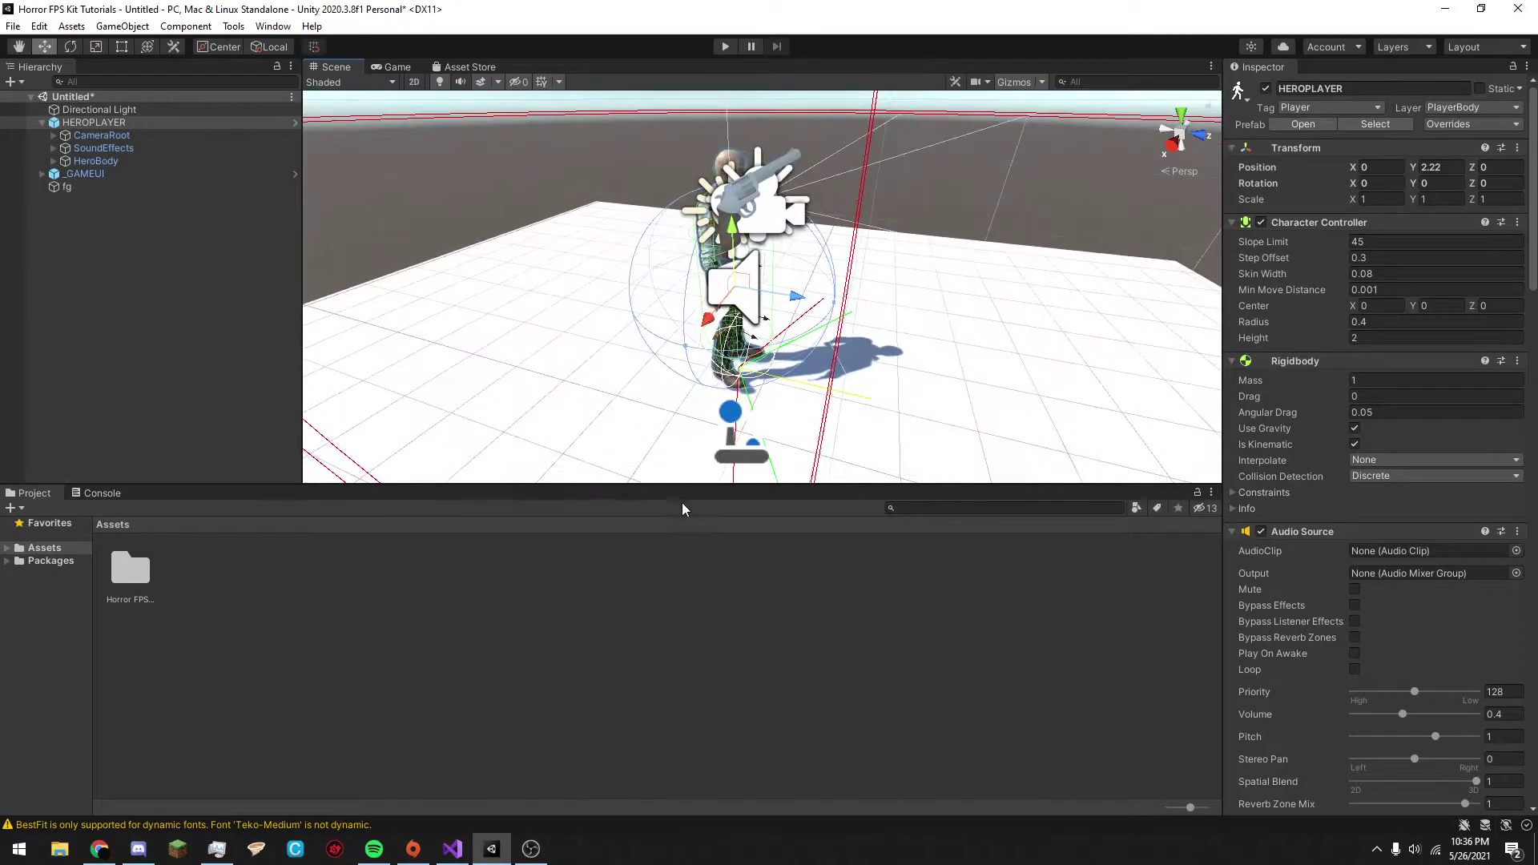
pyautogui.click(674, 562)
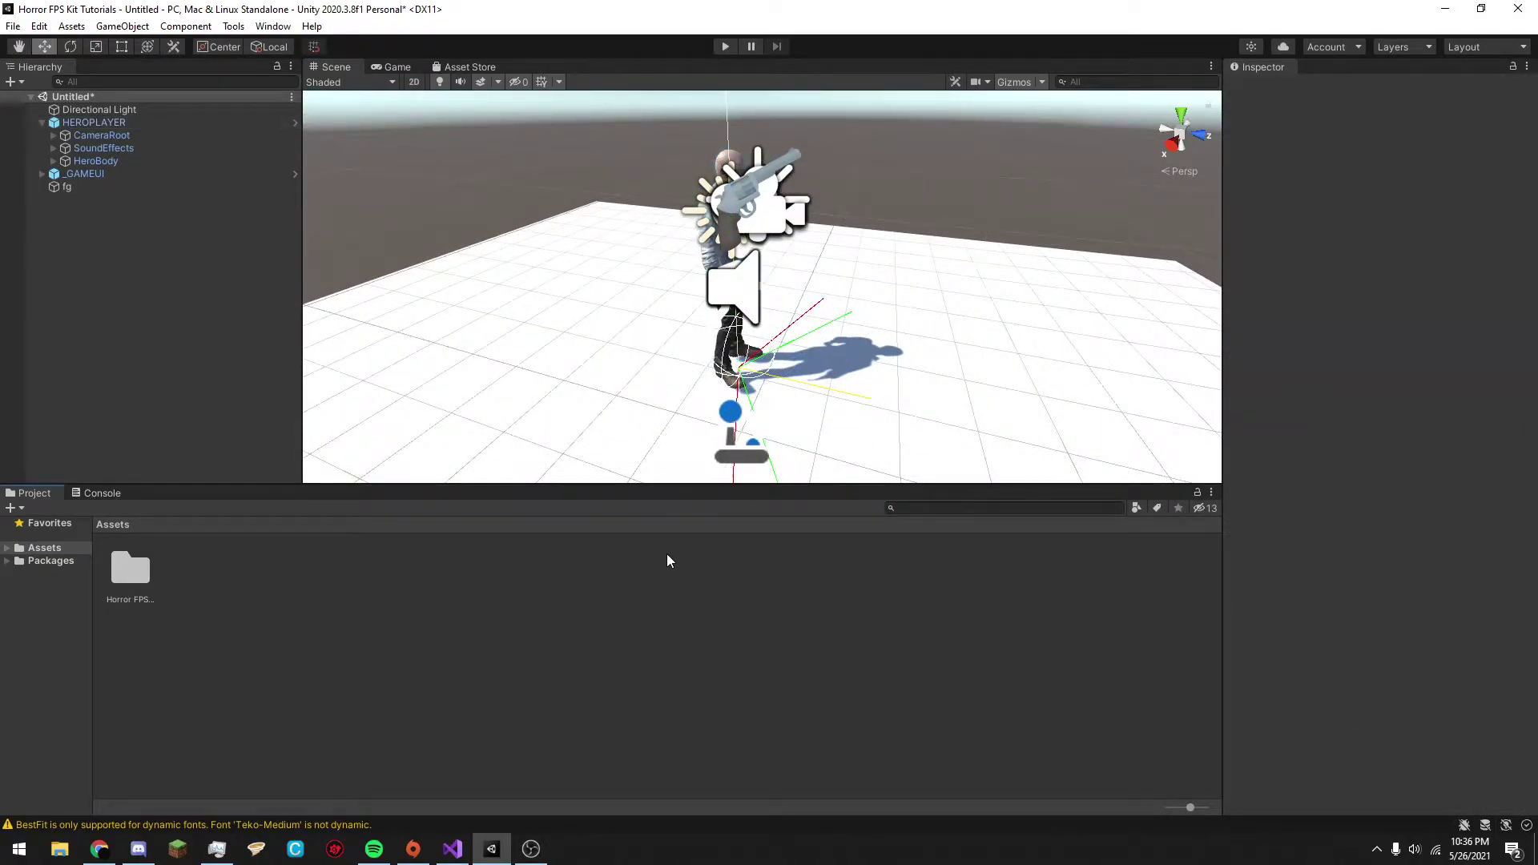
pyautogui.click(70, 136)
pyautogui.click(57, 122)
pyautogui.click(41, 122)
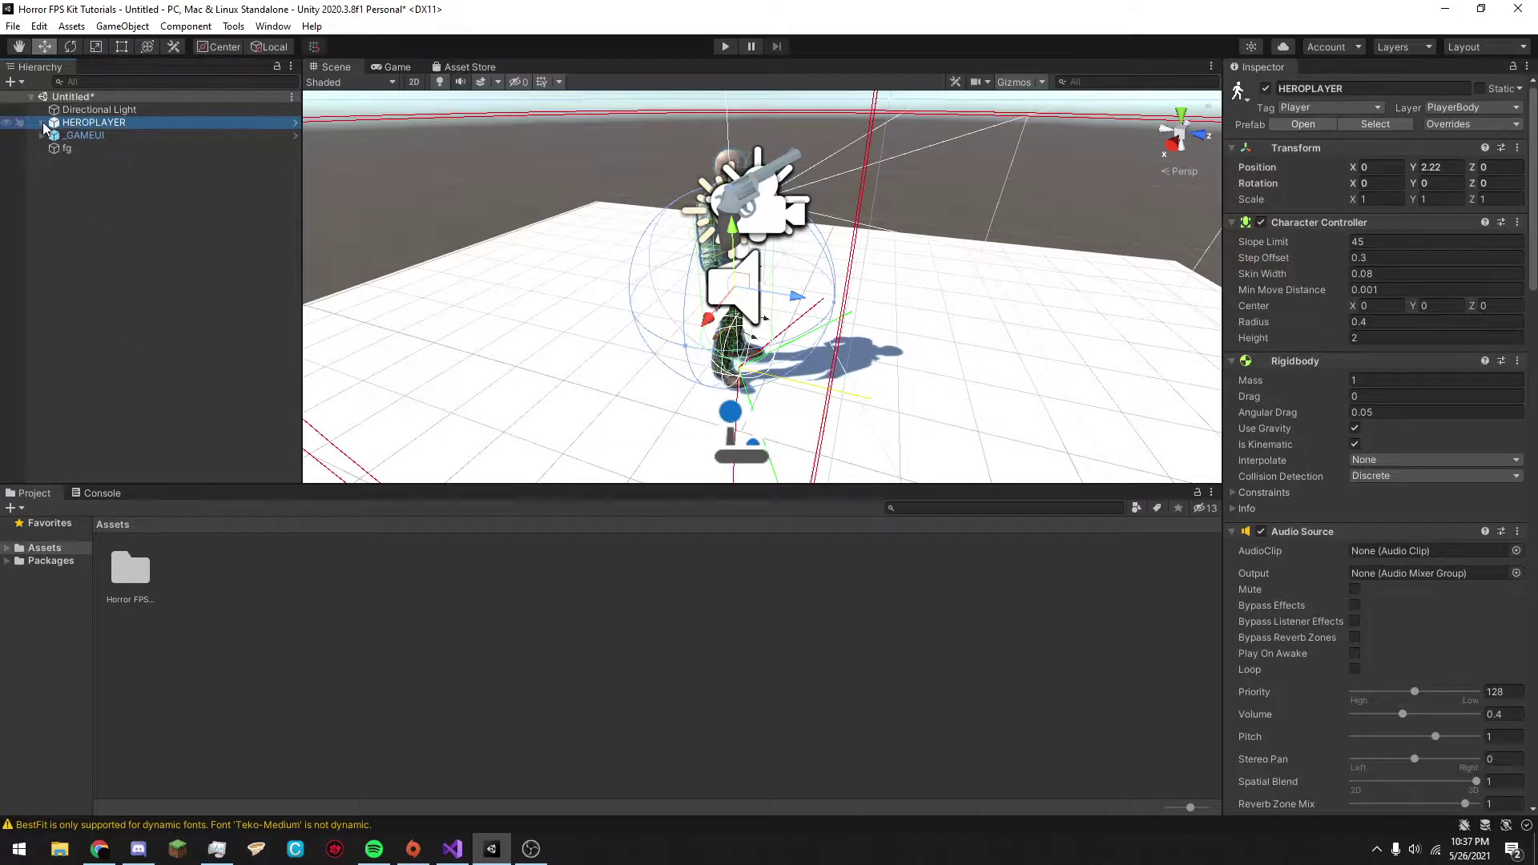
# Maximize the Inspector, look over HEROPLAYER's components down to the Player Controller script, and restore the editor layout.
pyautogui.rightClick(1289, 68)
pyautogui.click(1337, 197)
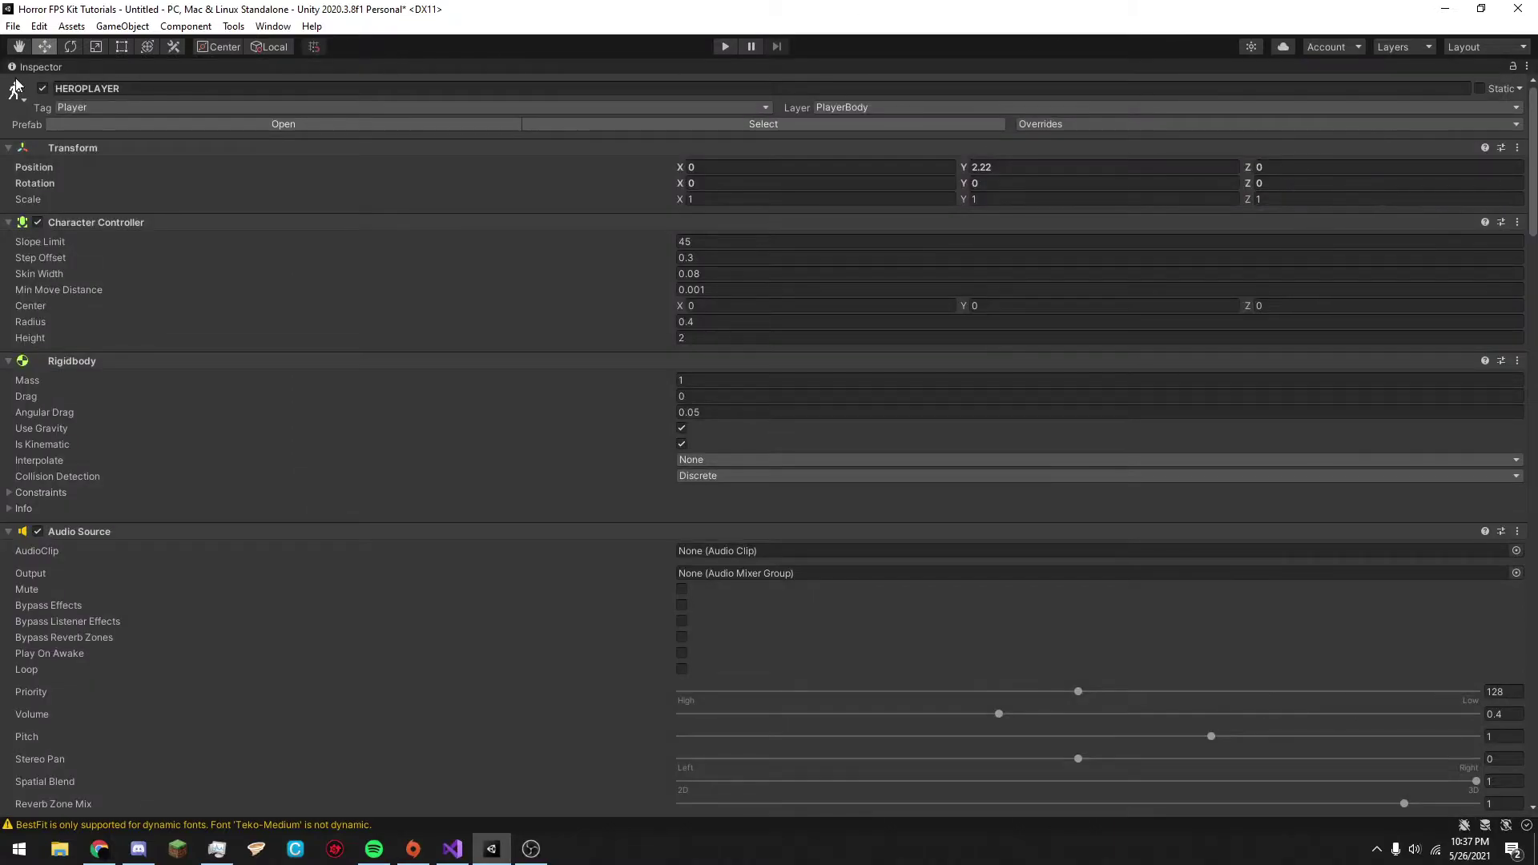
pyautogui.scroll(-5, 59, 346)
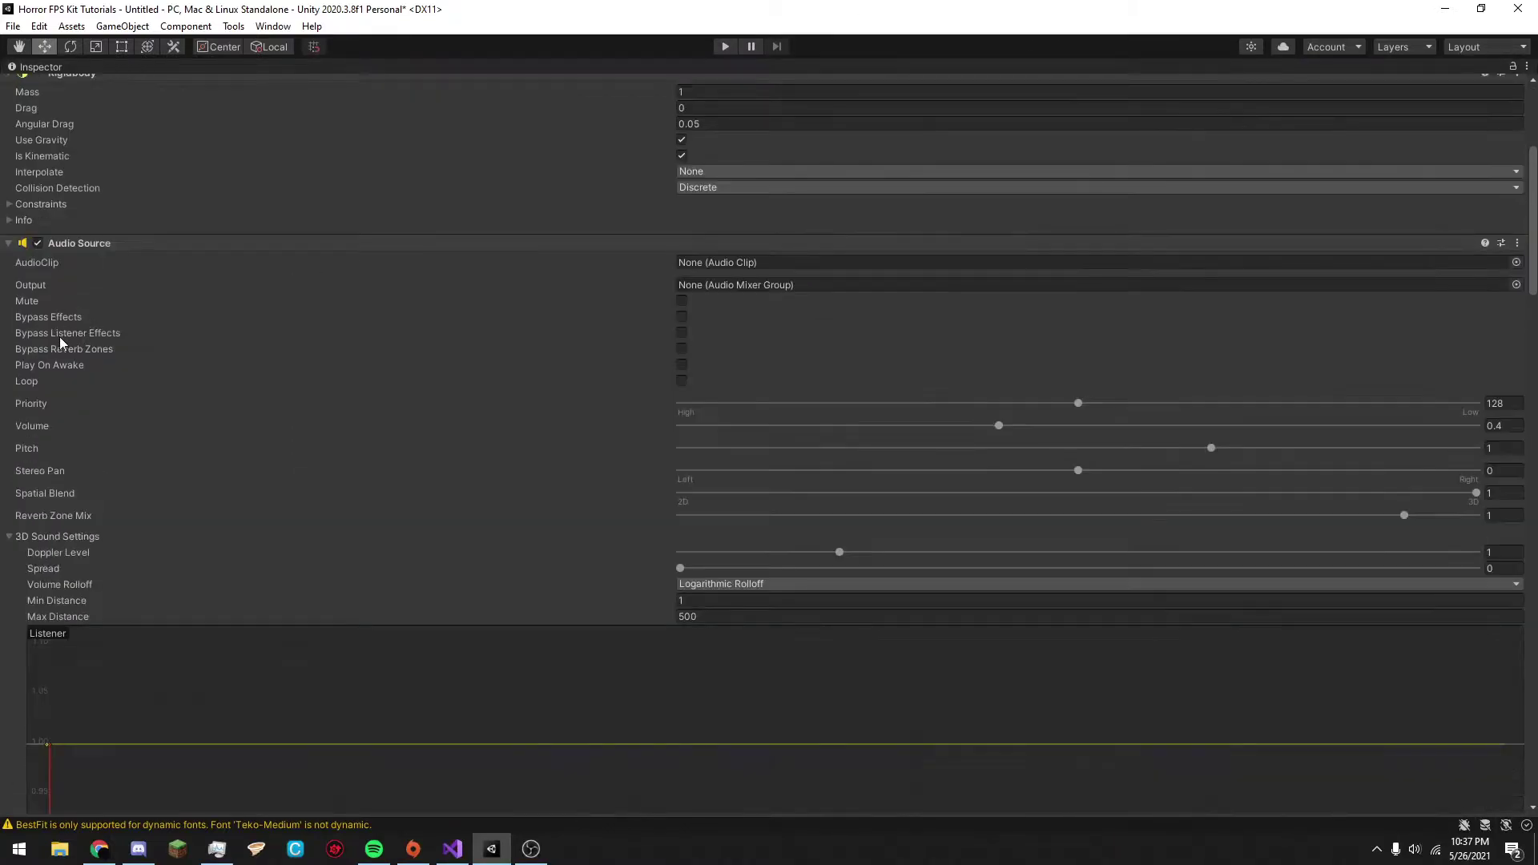
pyautogui.scroll(-12, 59, 346)
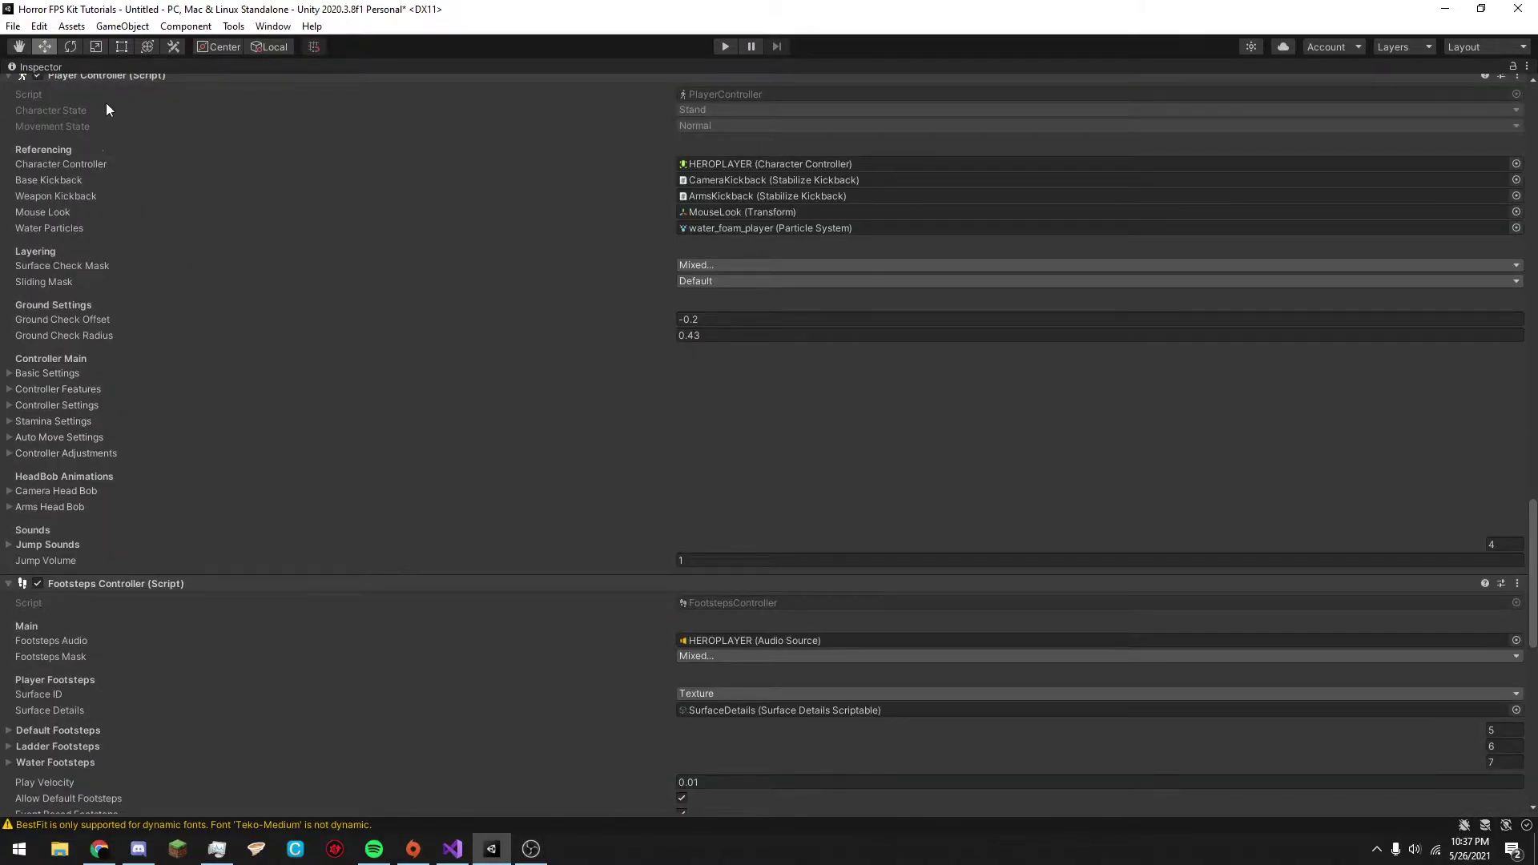
pyautogui.scroll(3, 231, 150)
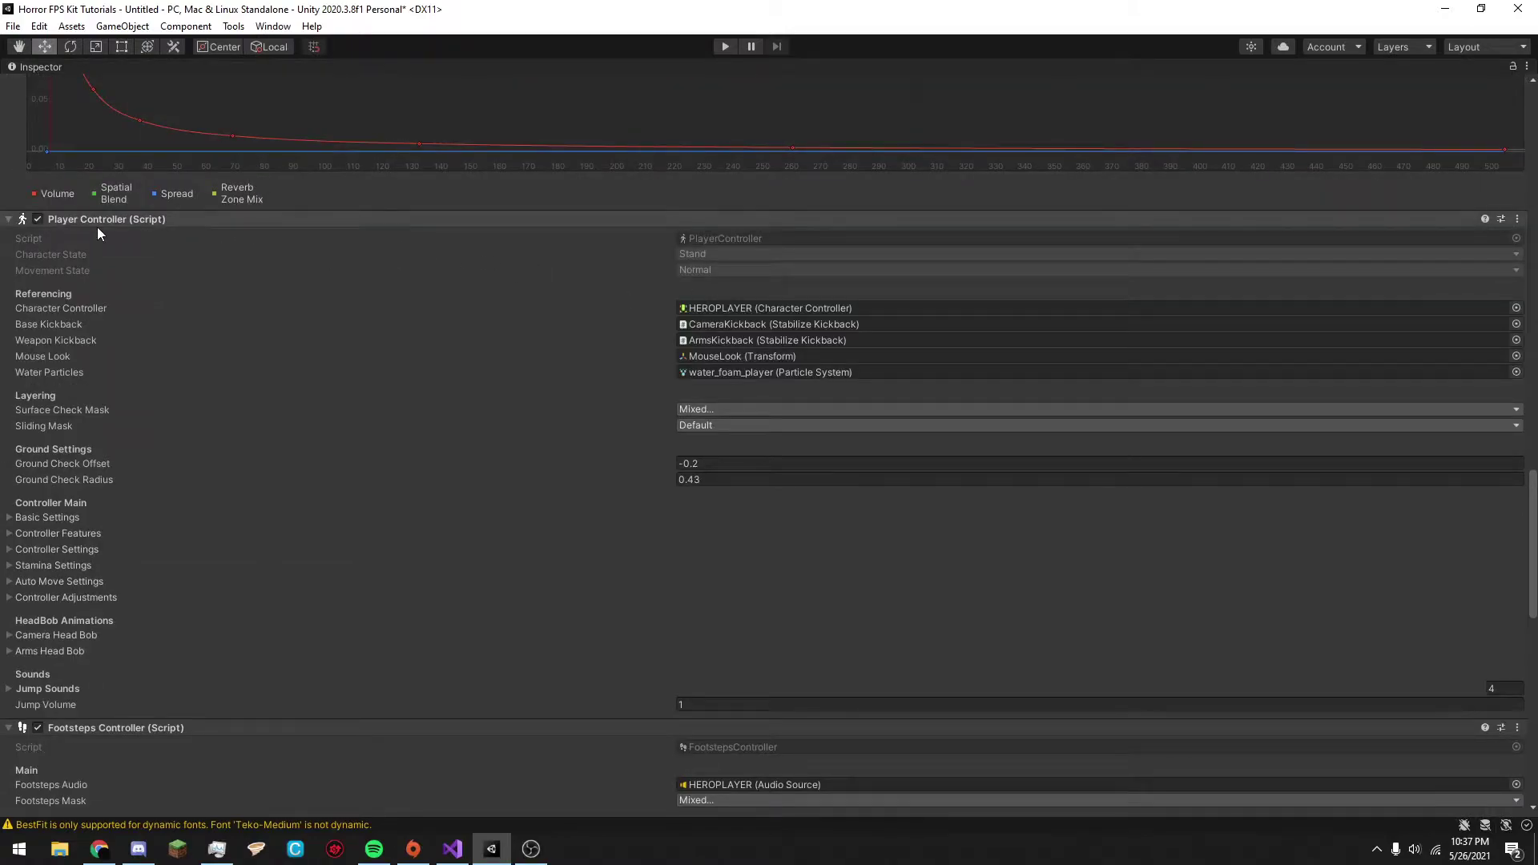
pyautogui.hotkey('shift', 'space')
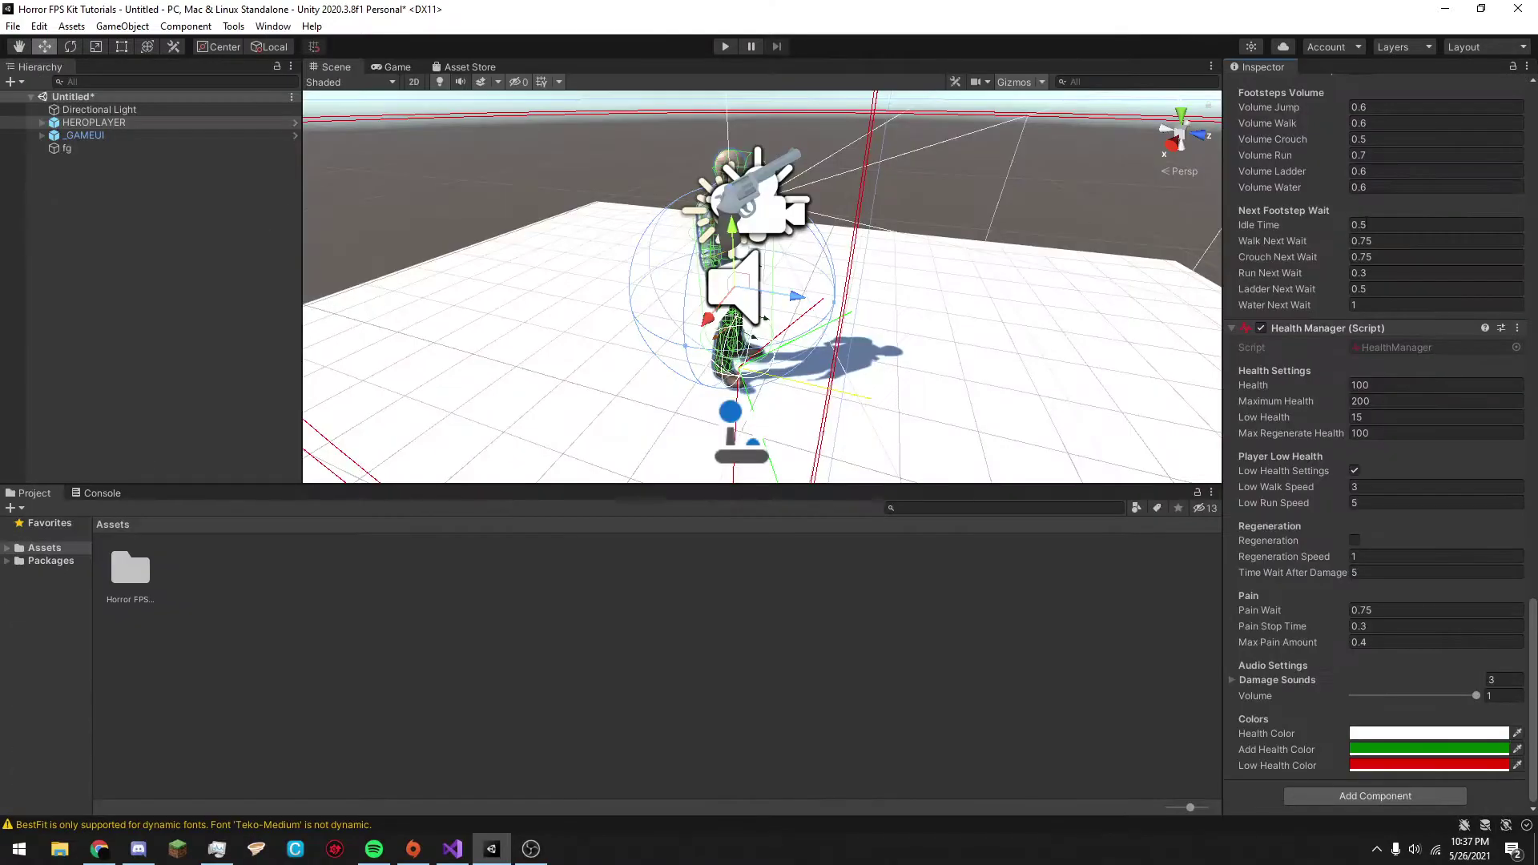
# Widen the Inspector beside the game and play-test crouching, jumping and going prone while watching the Player Controller's Character State.
pyautogui.moveTo(1219, 347); pyautogui.dragTo(755, 337)
pyautogui.scroll(15, 990, 285)
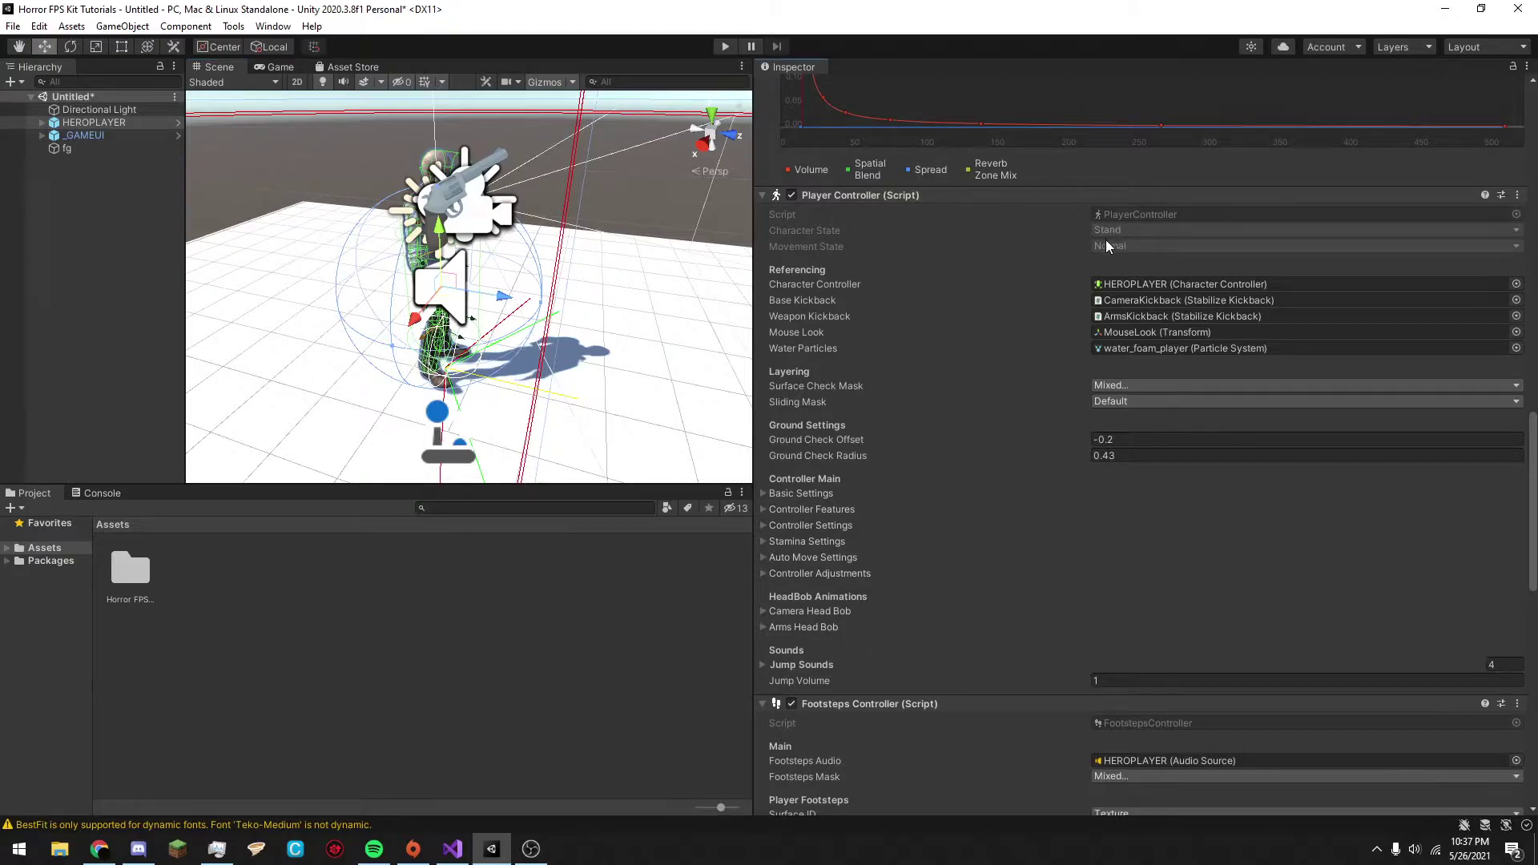
pyautogui.click(723, 46)
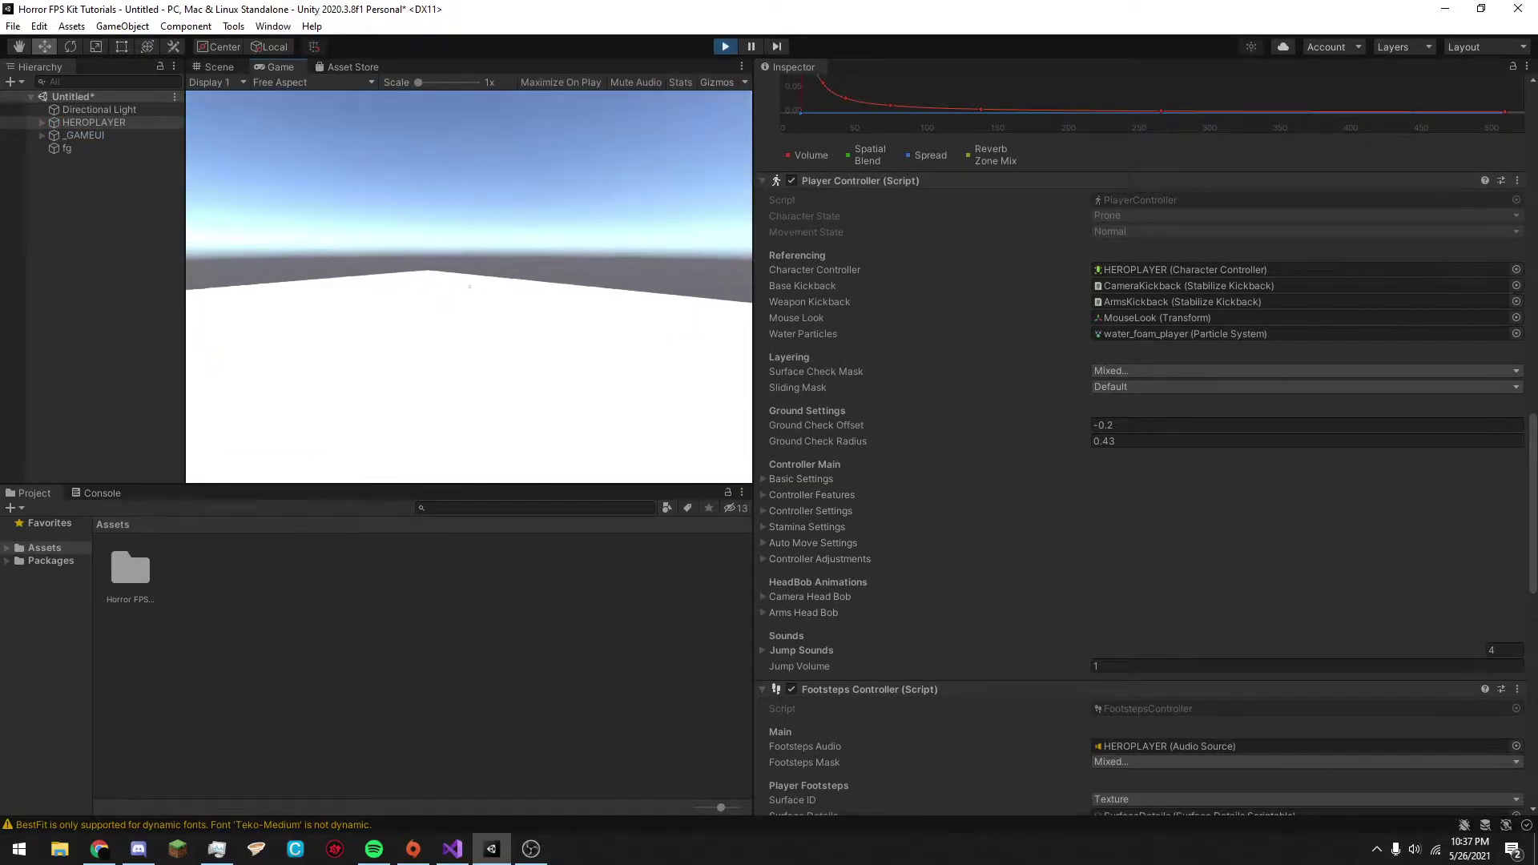
pyautogui.press('c')
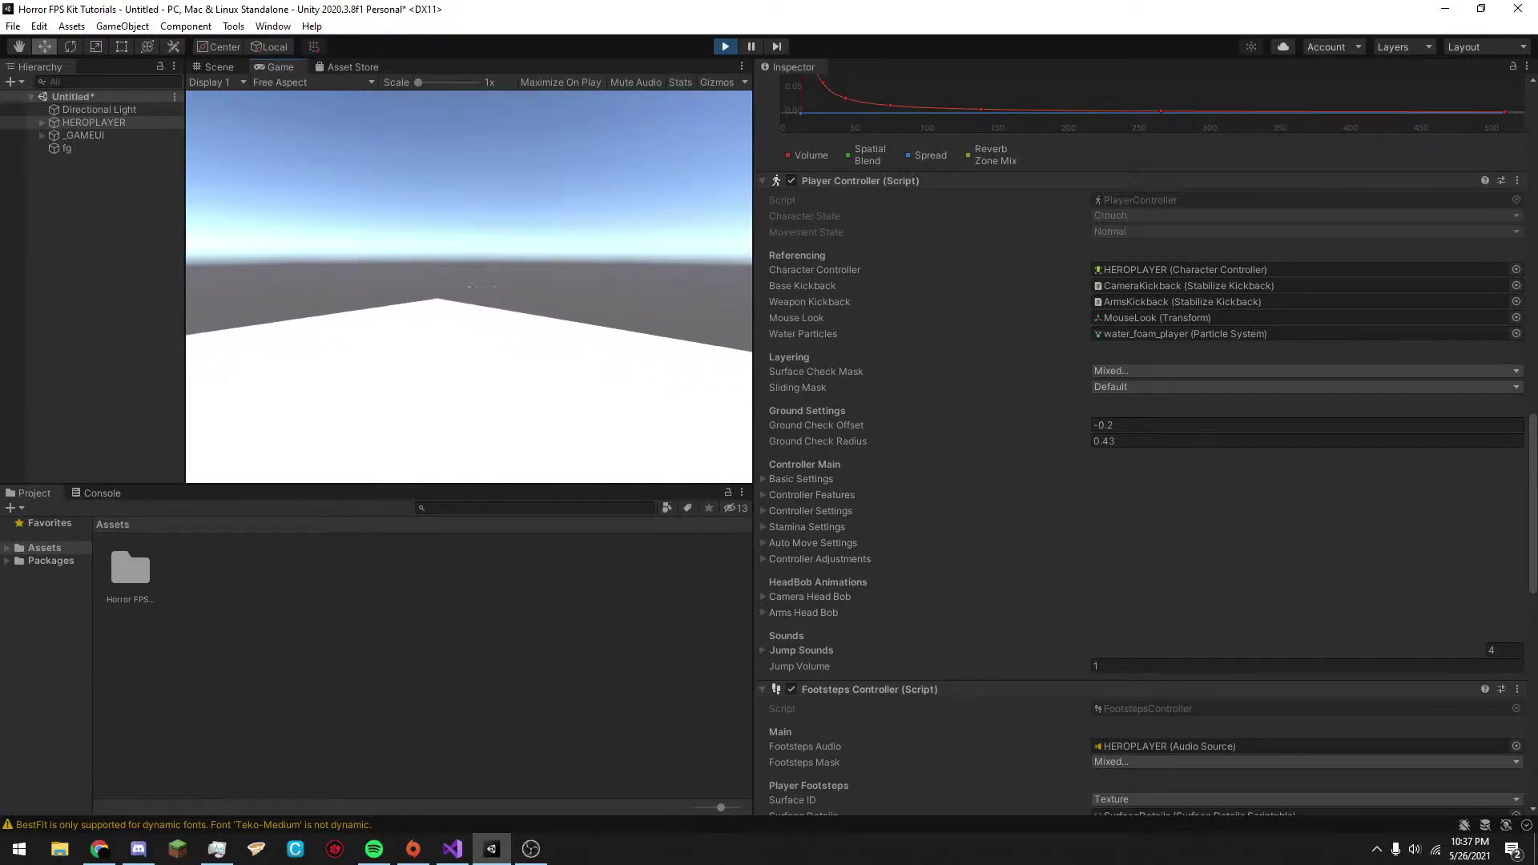
pyautogui.press('c')
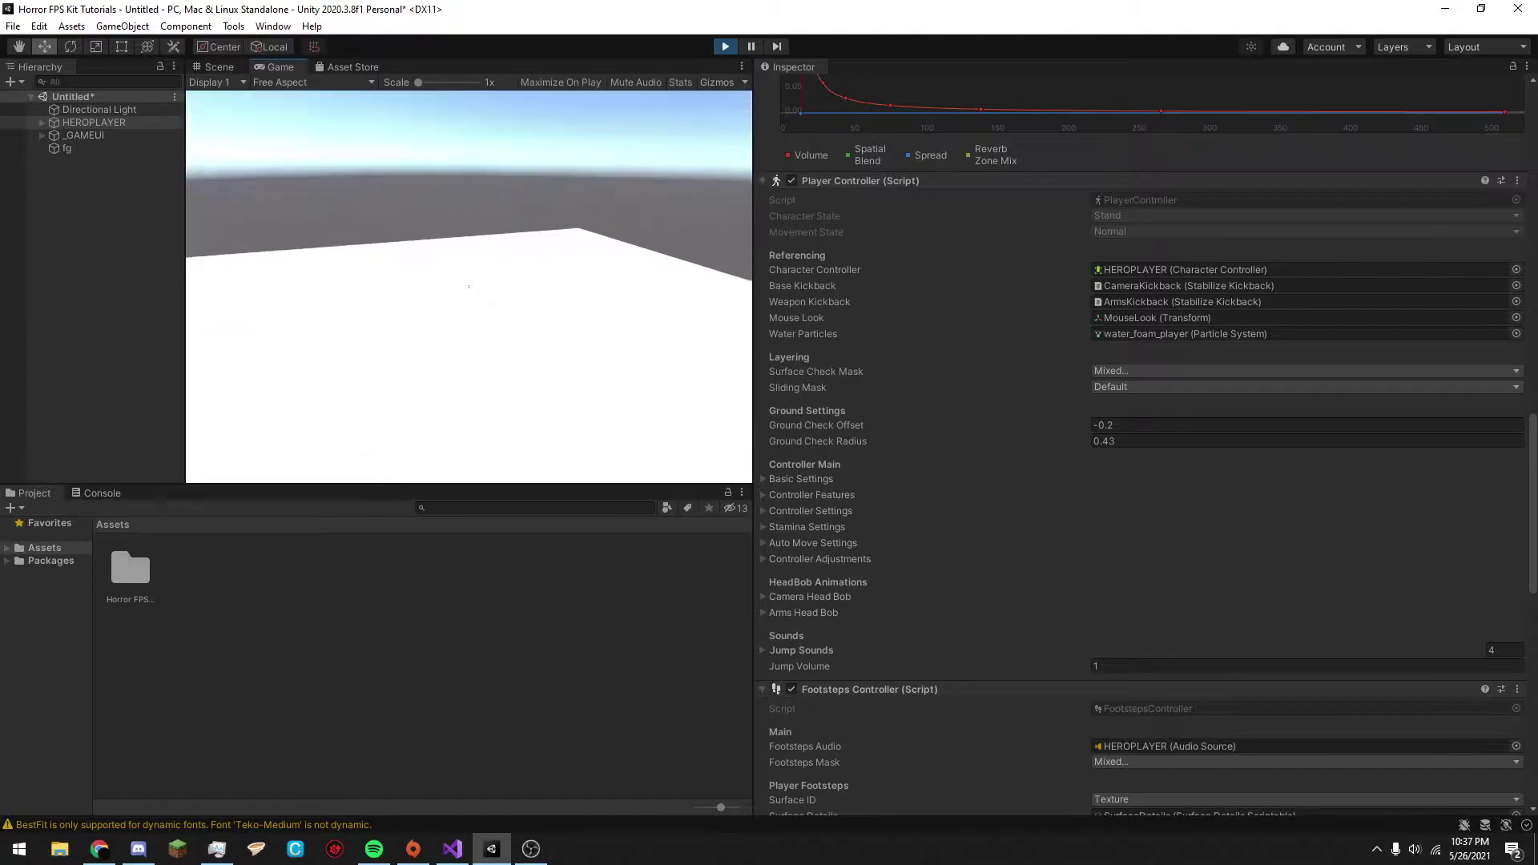
pyautogui.press('space')
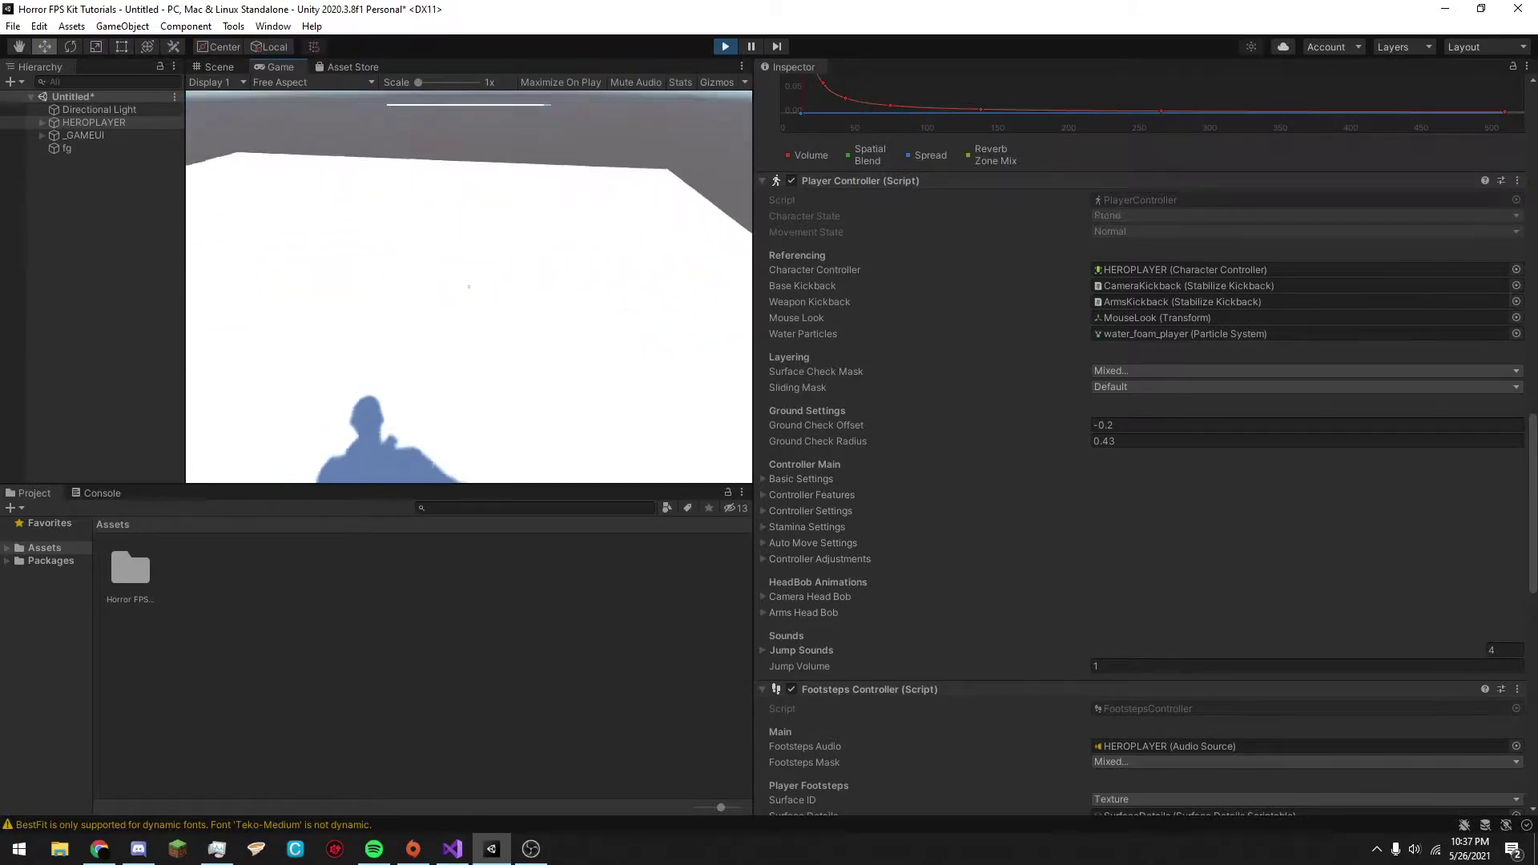
pyautogui.press('ctrl')
pyautogui.press('z')
# Pause and resume the play-test twice from the pause menu, testing the crouch stance in between.
pyautogui.press('Escape')
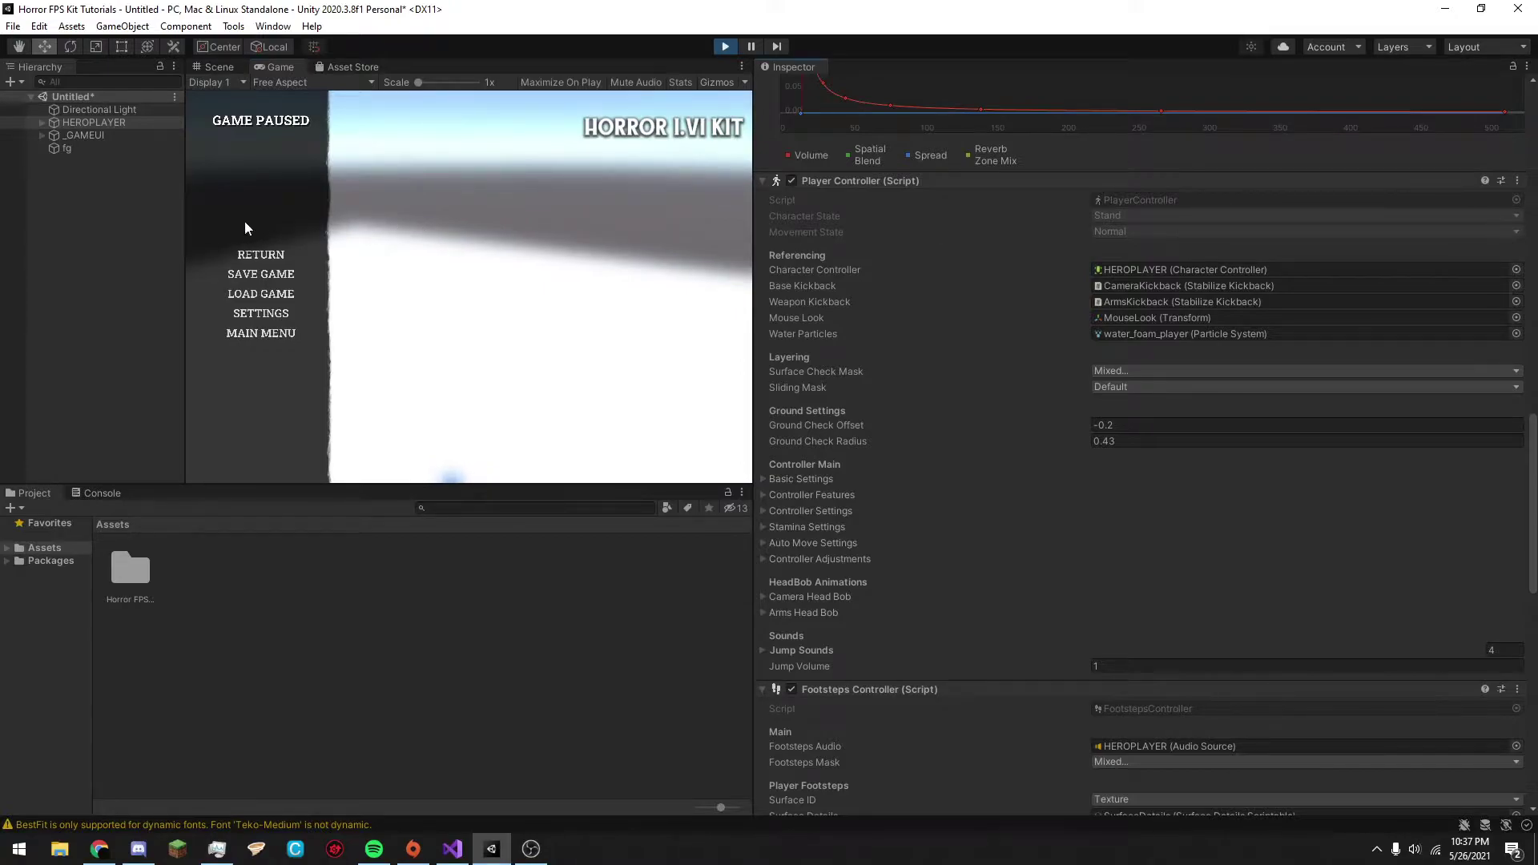
pyautogui.click(259, 255)
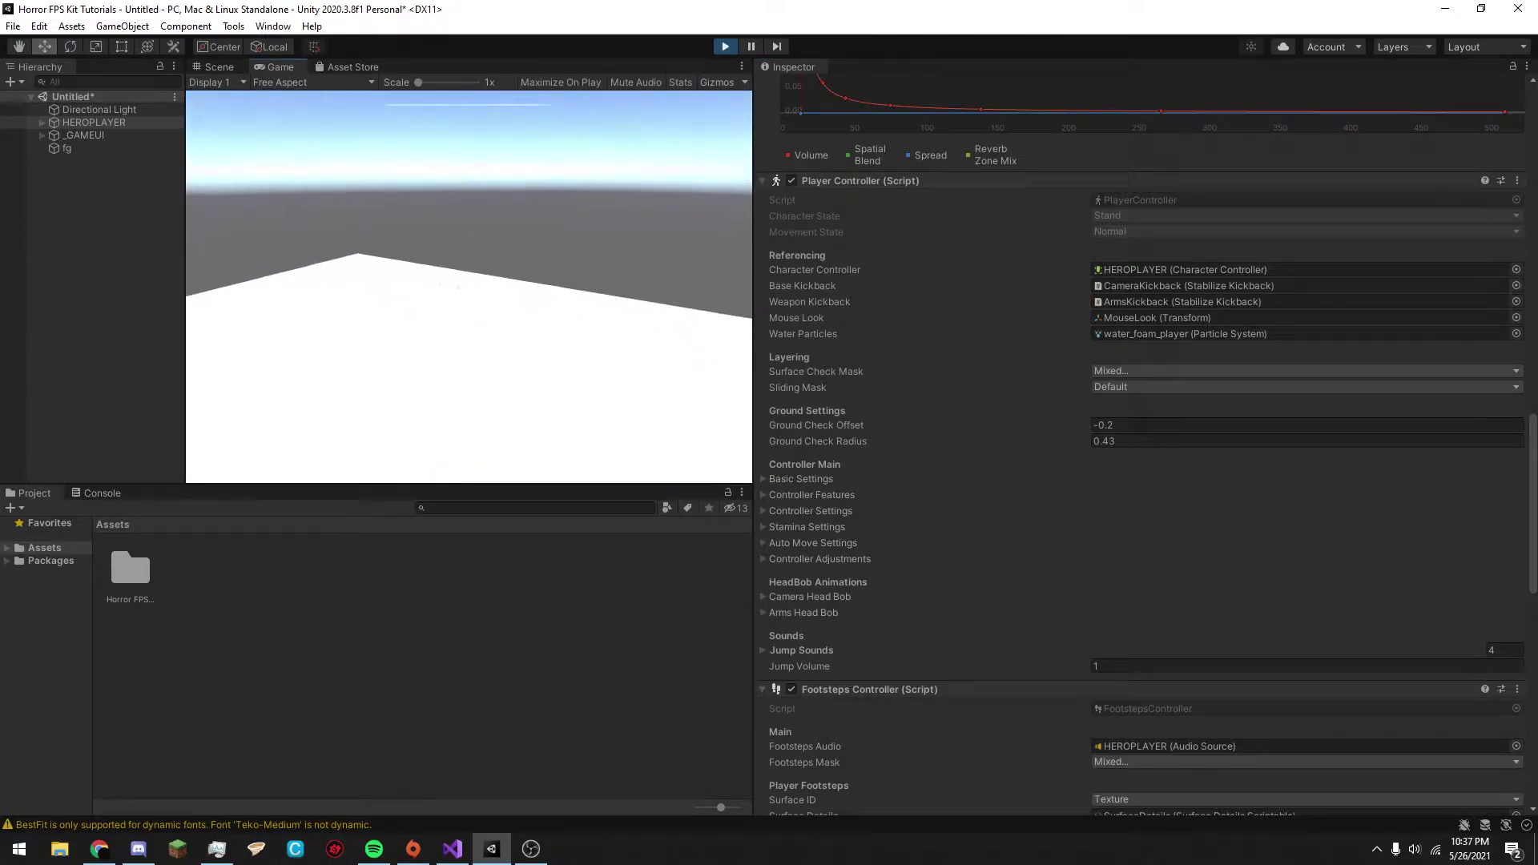
pyautogui.press('c')
pyautogui.press('c')
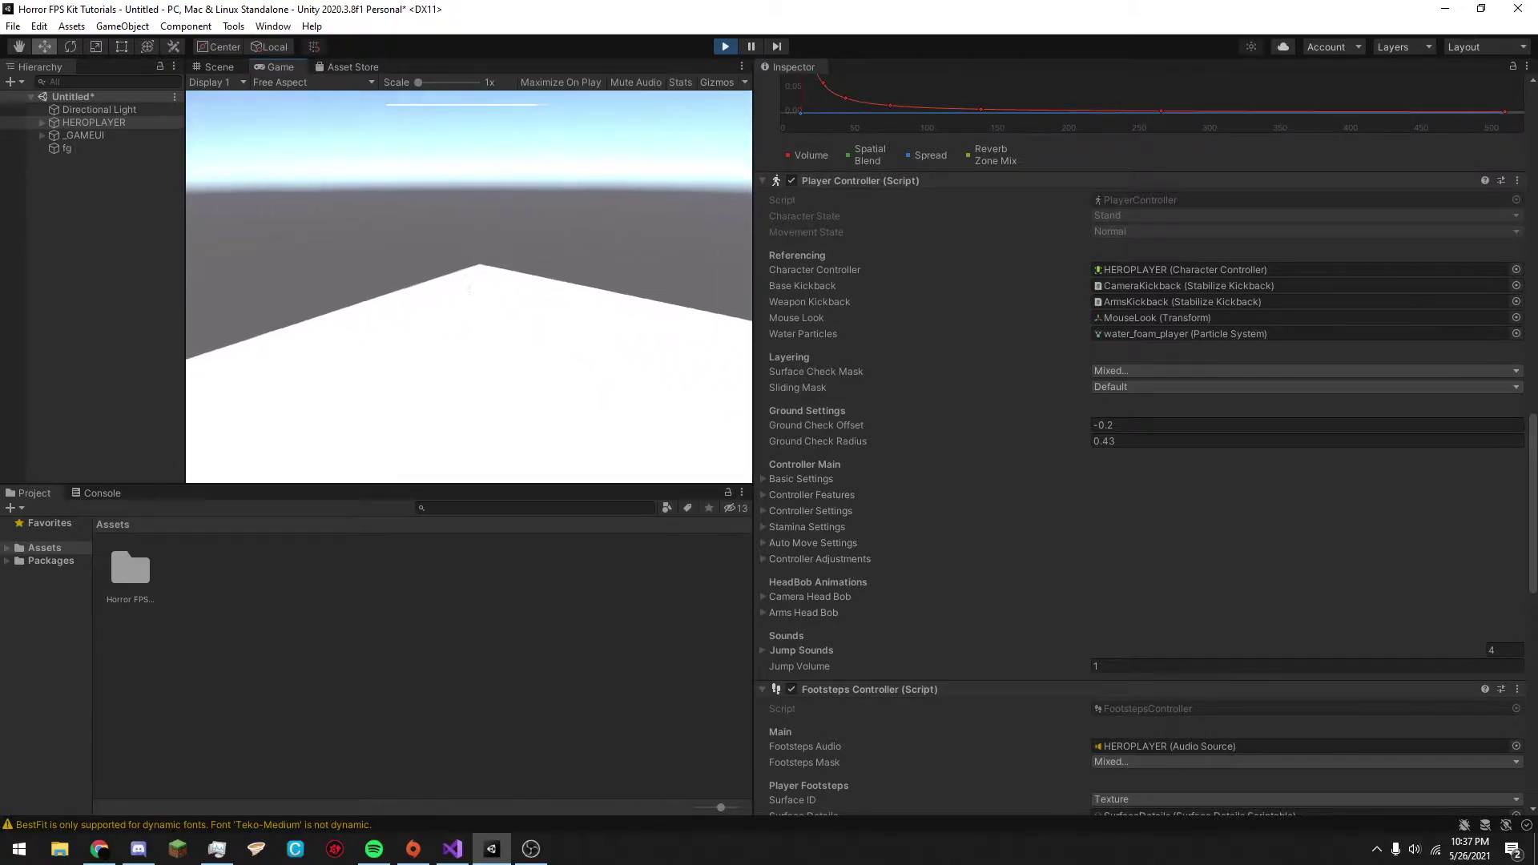
pyautogui.press('Escape')
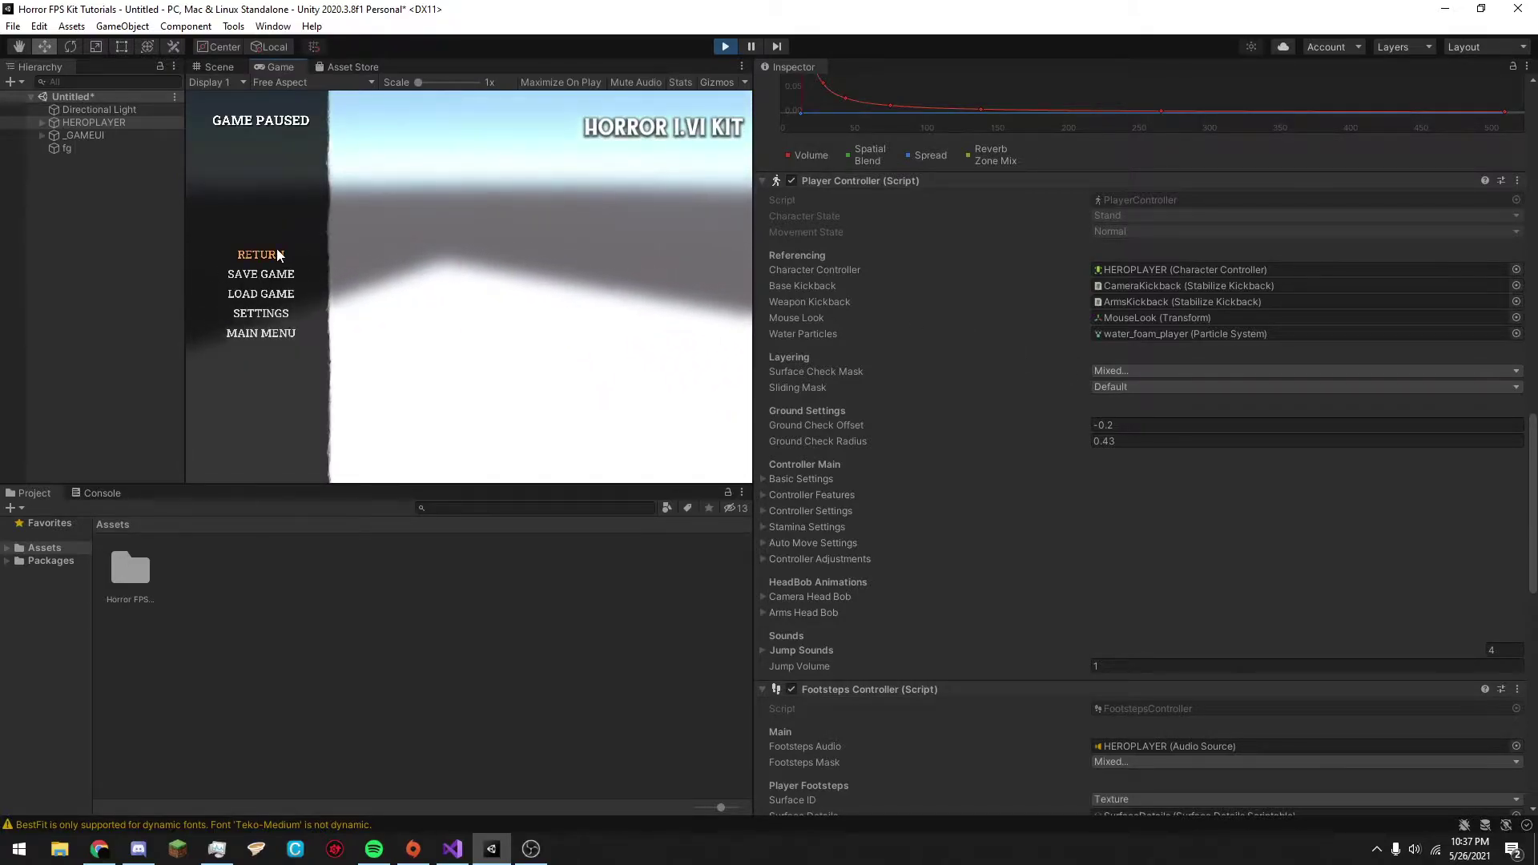
pyautogui.click(260, 255)
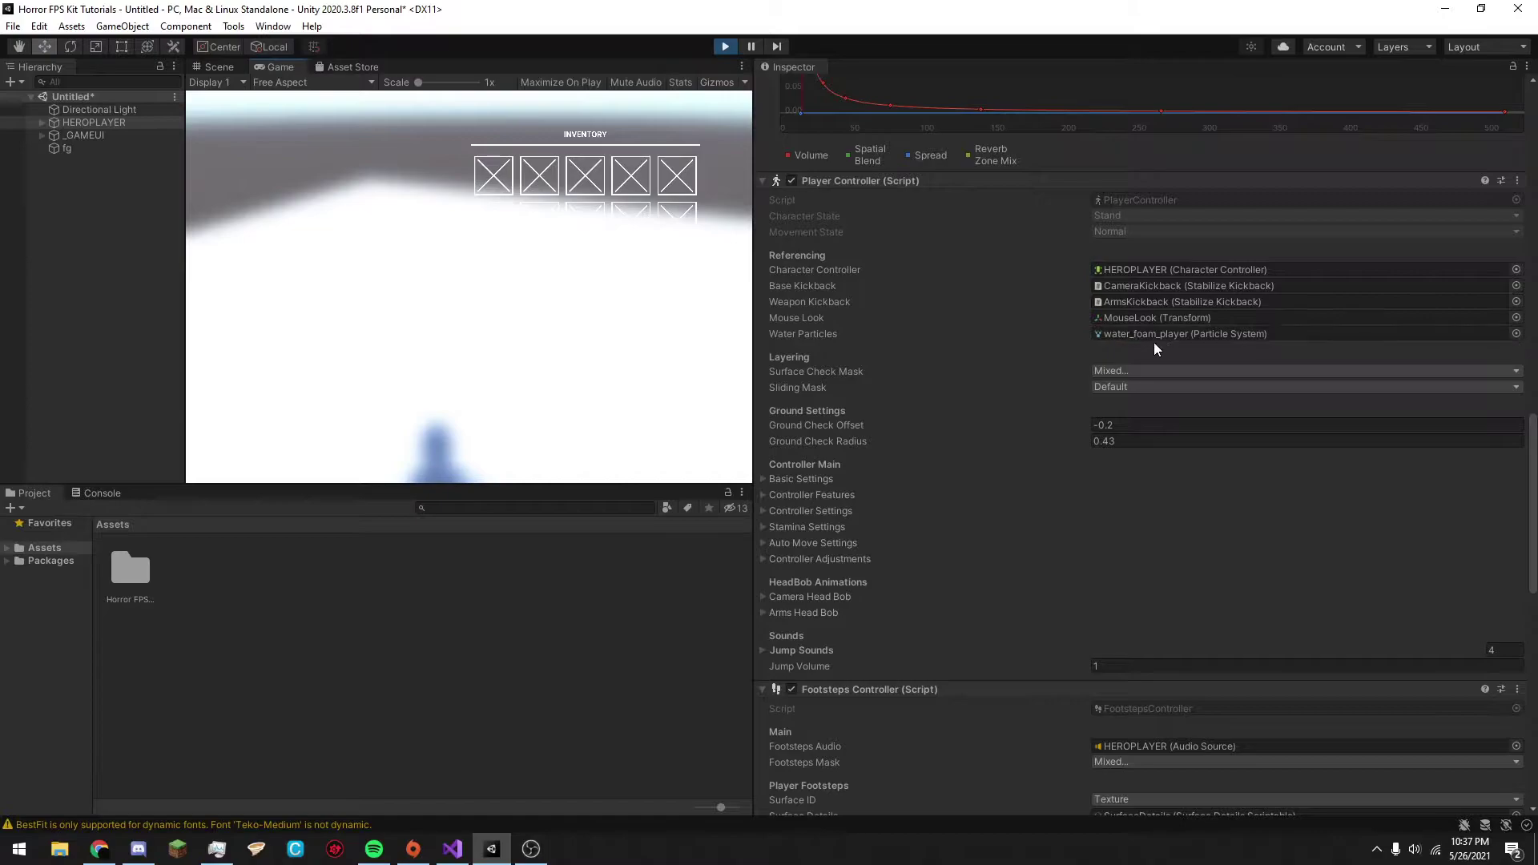
# Narrow the Inspector to enlarge the Game view, check the pause menu's settings, and stop play mode.
pyautogui.moveTo(749, 327); pyautogui.dragTo(1046, 308)
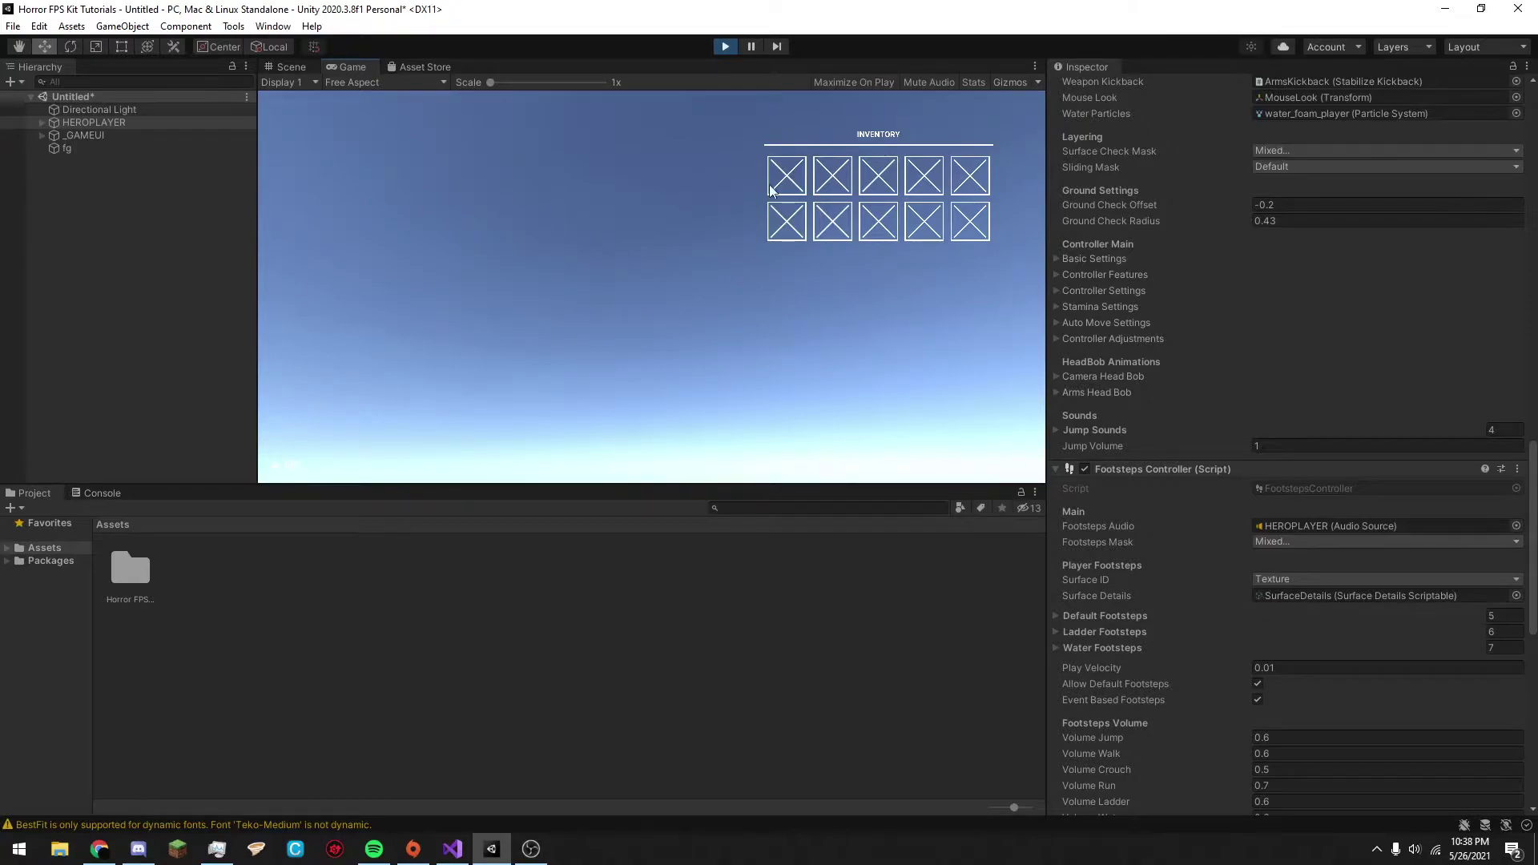
pyautogui.press('Tab')
pyautogui.press('Escape')
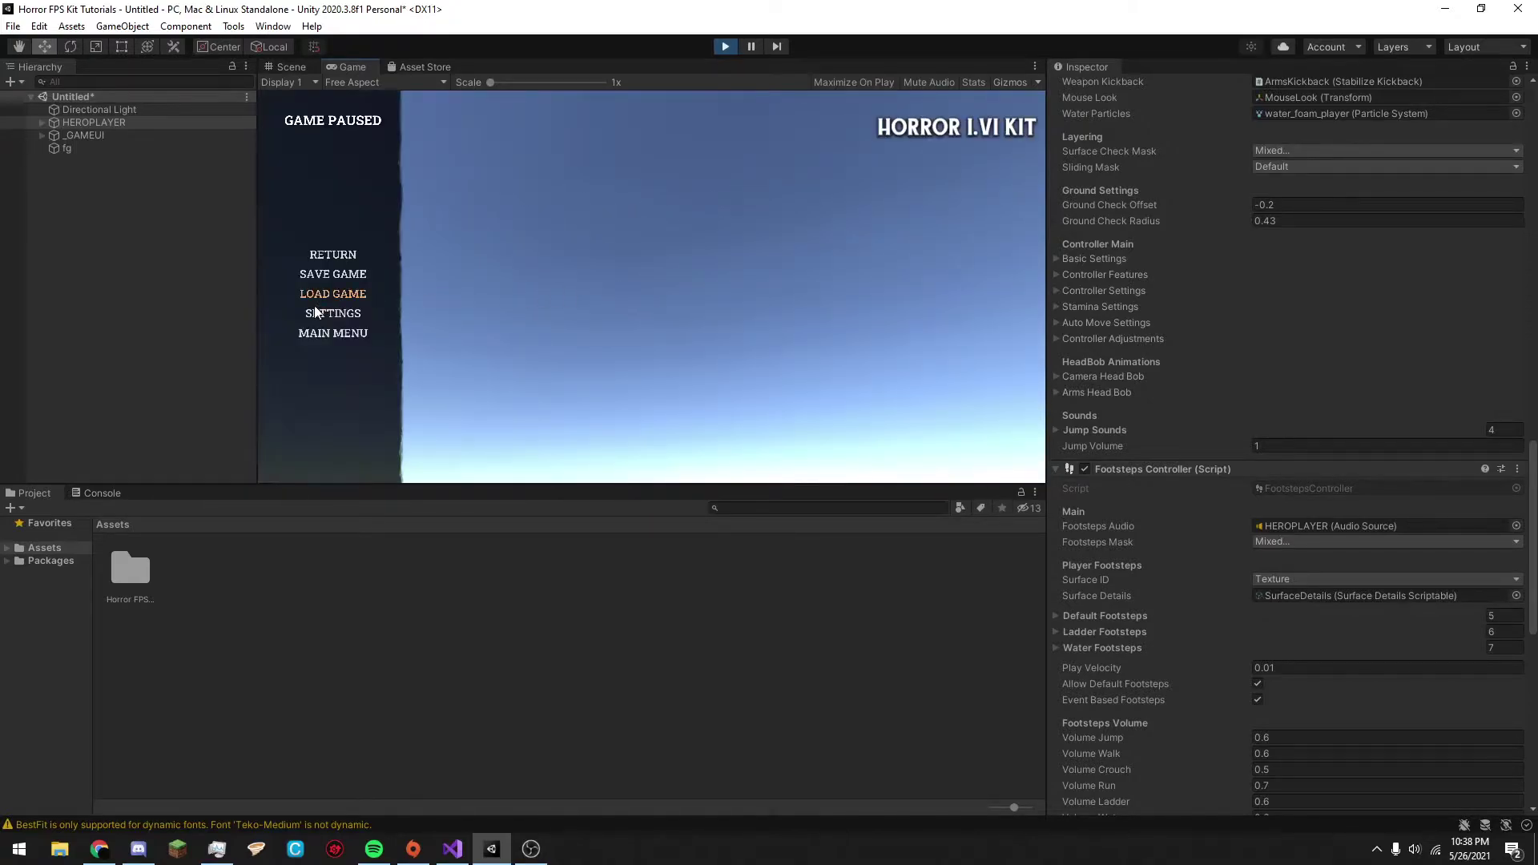
pyautogui.click(315, 313)
pyautogui.click(466, 440)
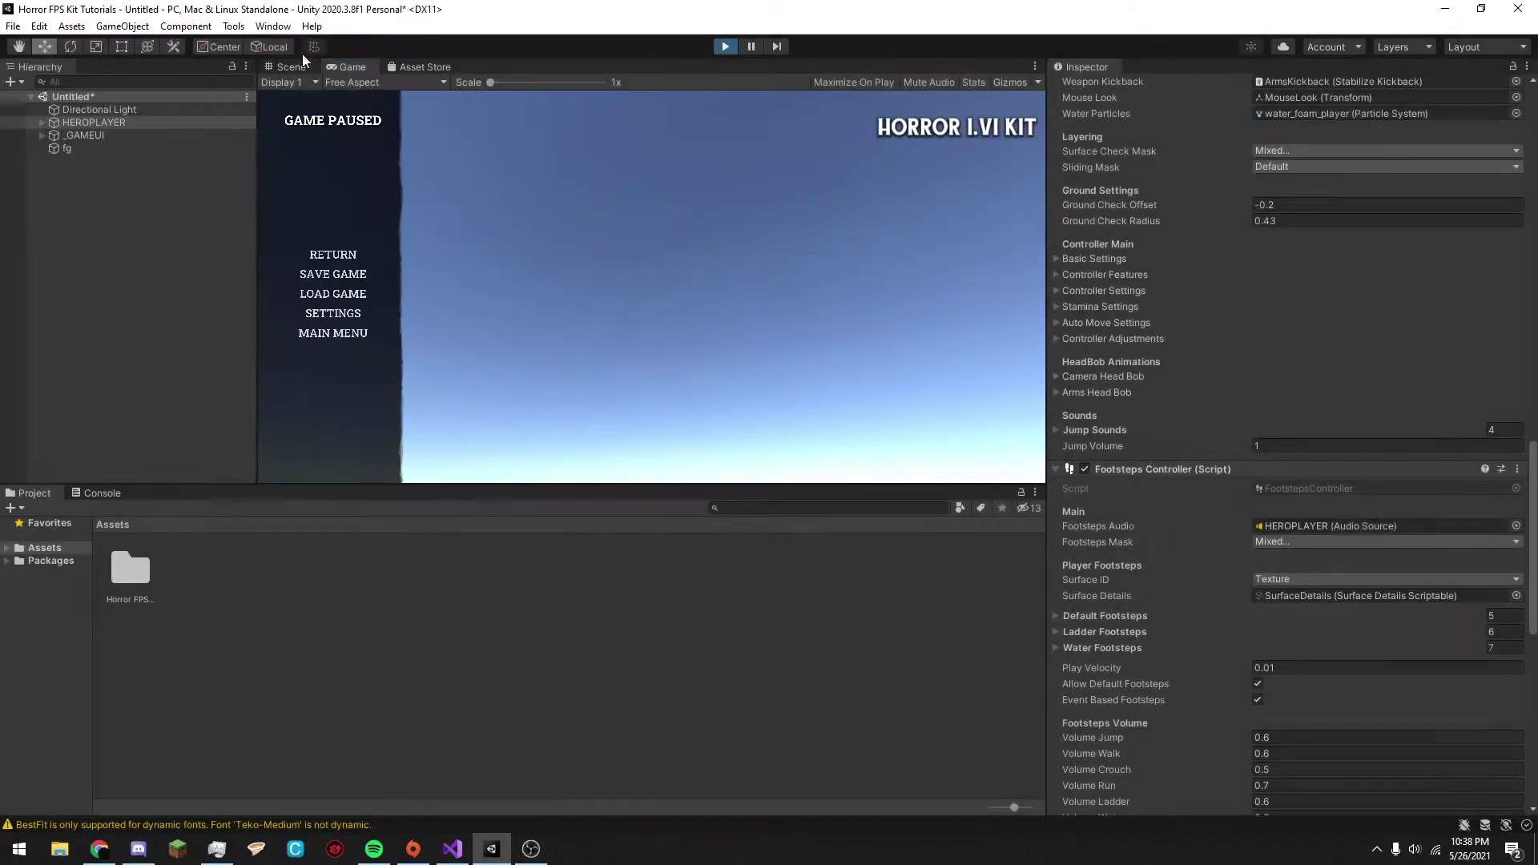
pyautogui.hotkey('ctrl', 'p')
# Examine the Auto Move Settings and Stamina Settings of HEROPLAYER's Player Controller script, and collapse both groups.
pyautogui.scroll(8, 1218, 339)
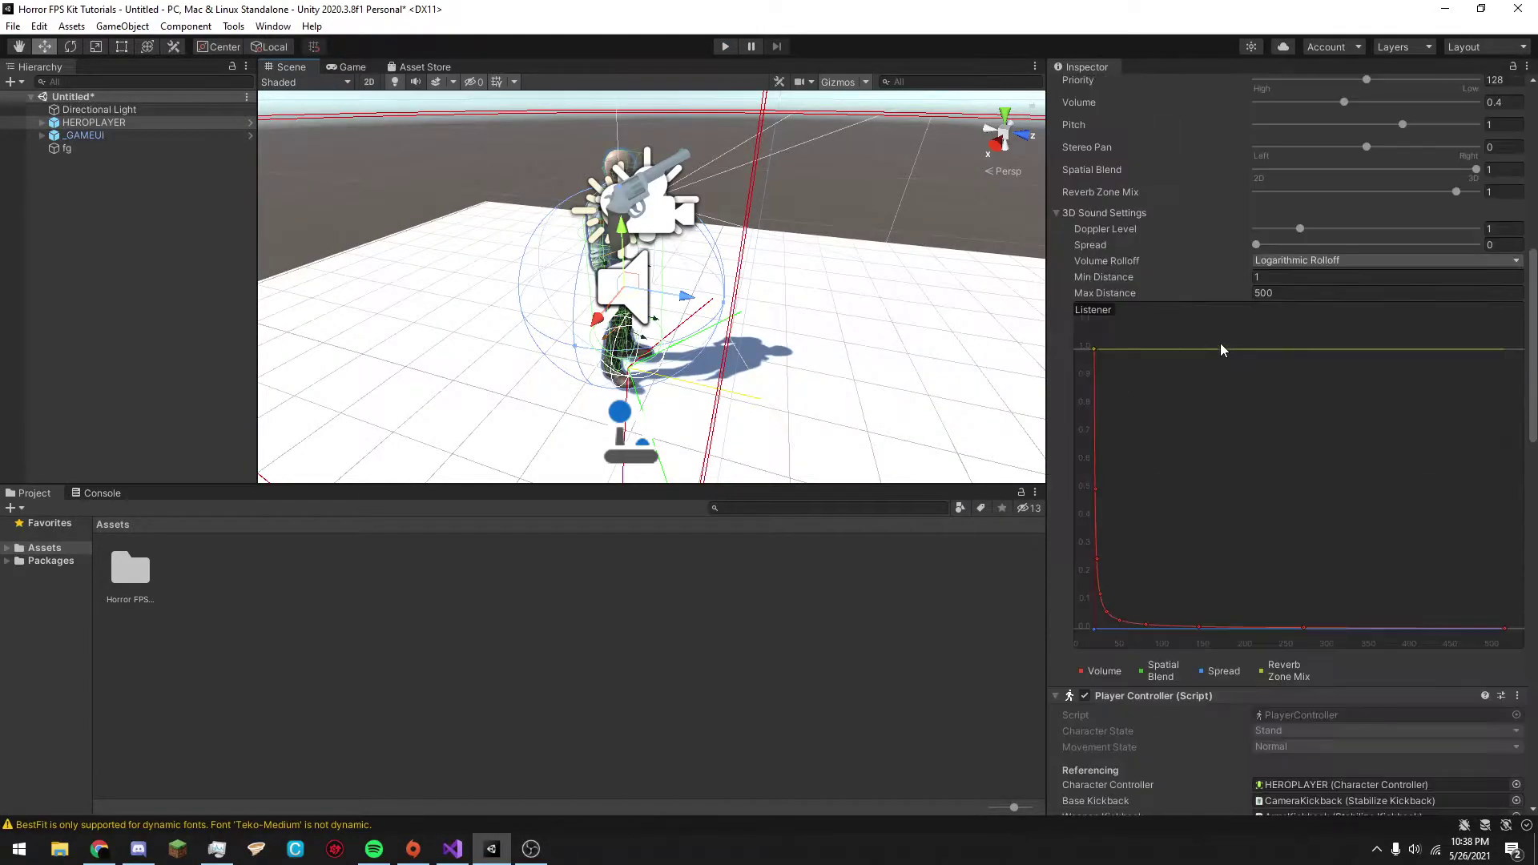
pyautogui.scroll(8, 1219, 345)
pyautogui.scroll(-15, 1165, 319)
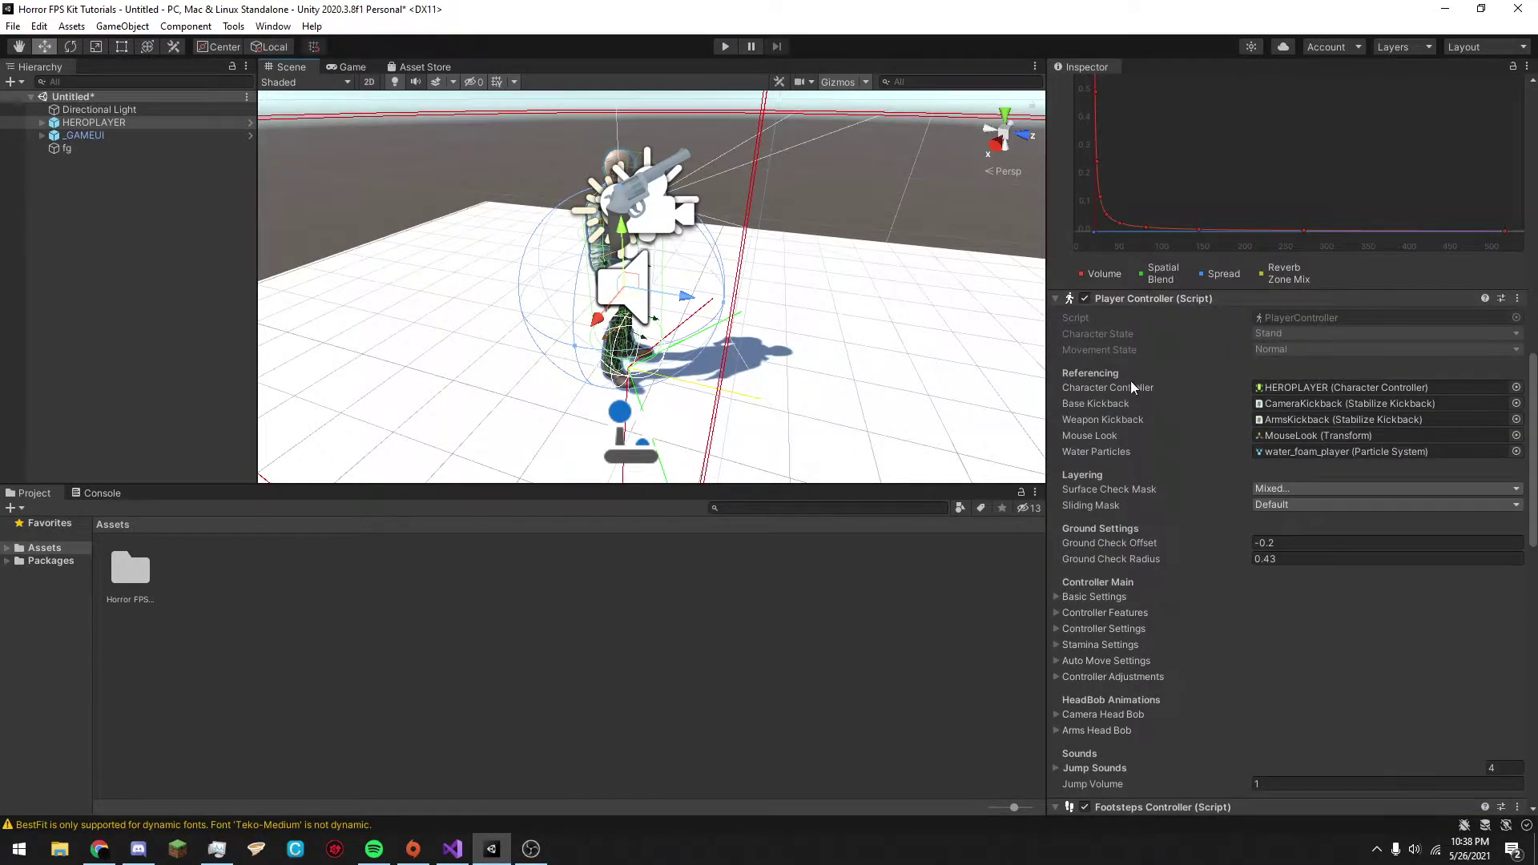
pyautogui.scroll(-4, 1124, 387)
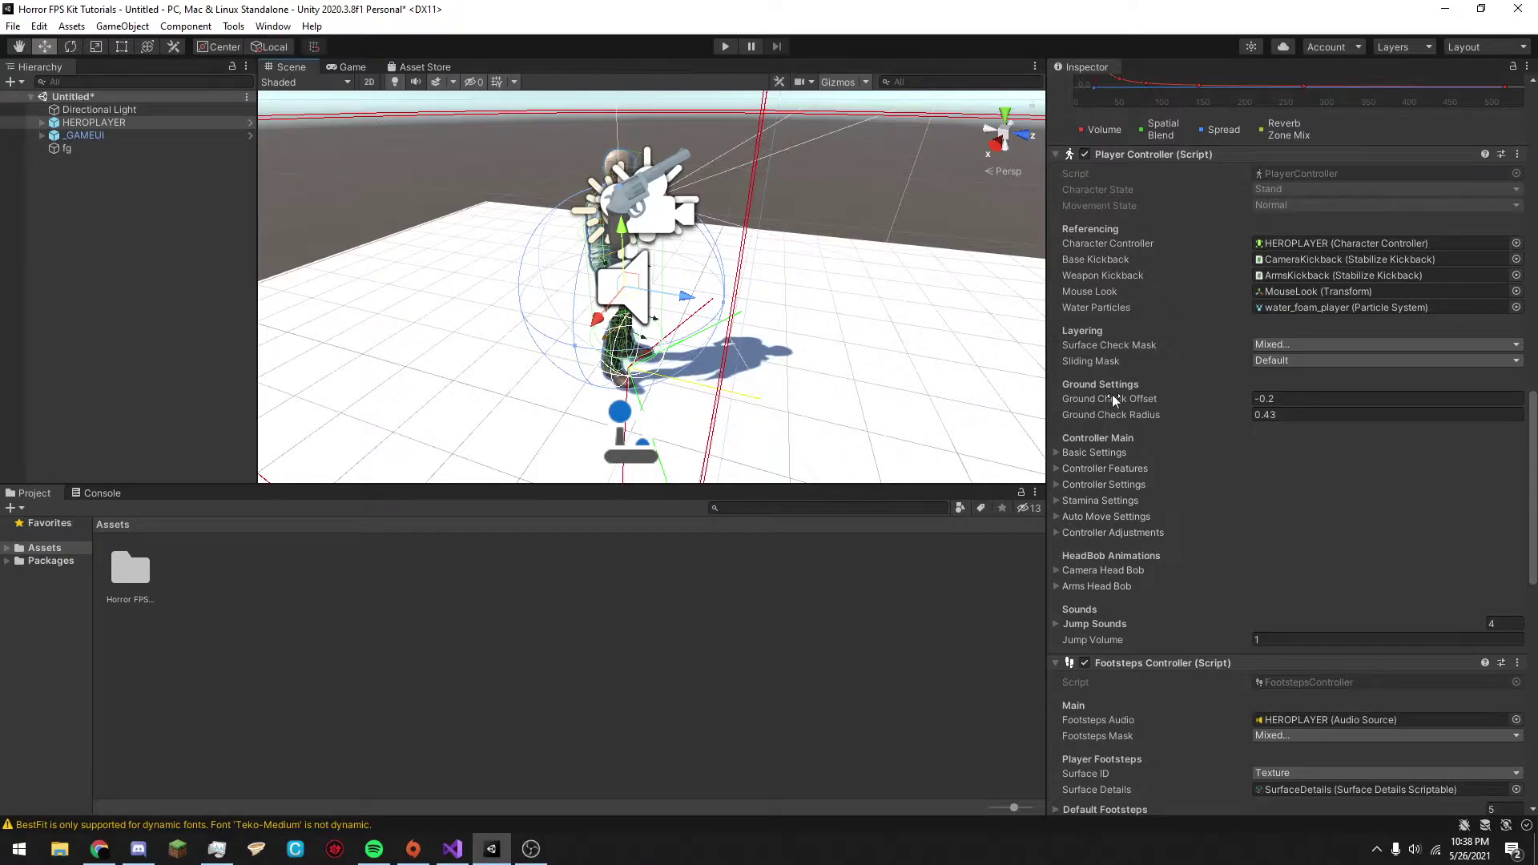
pyautogui.click(1085, 516)
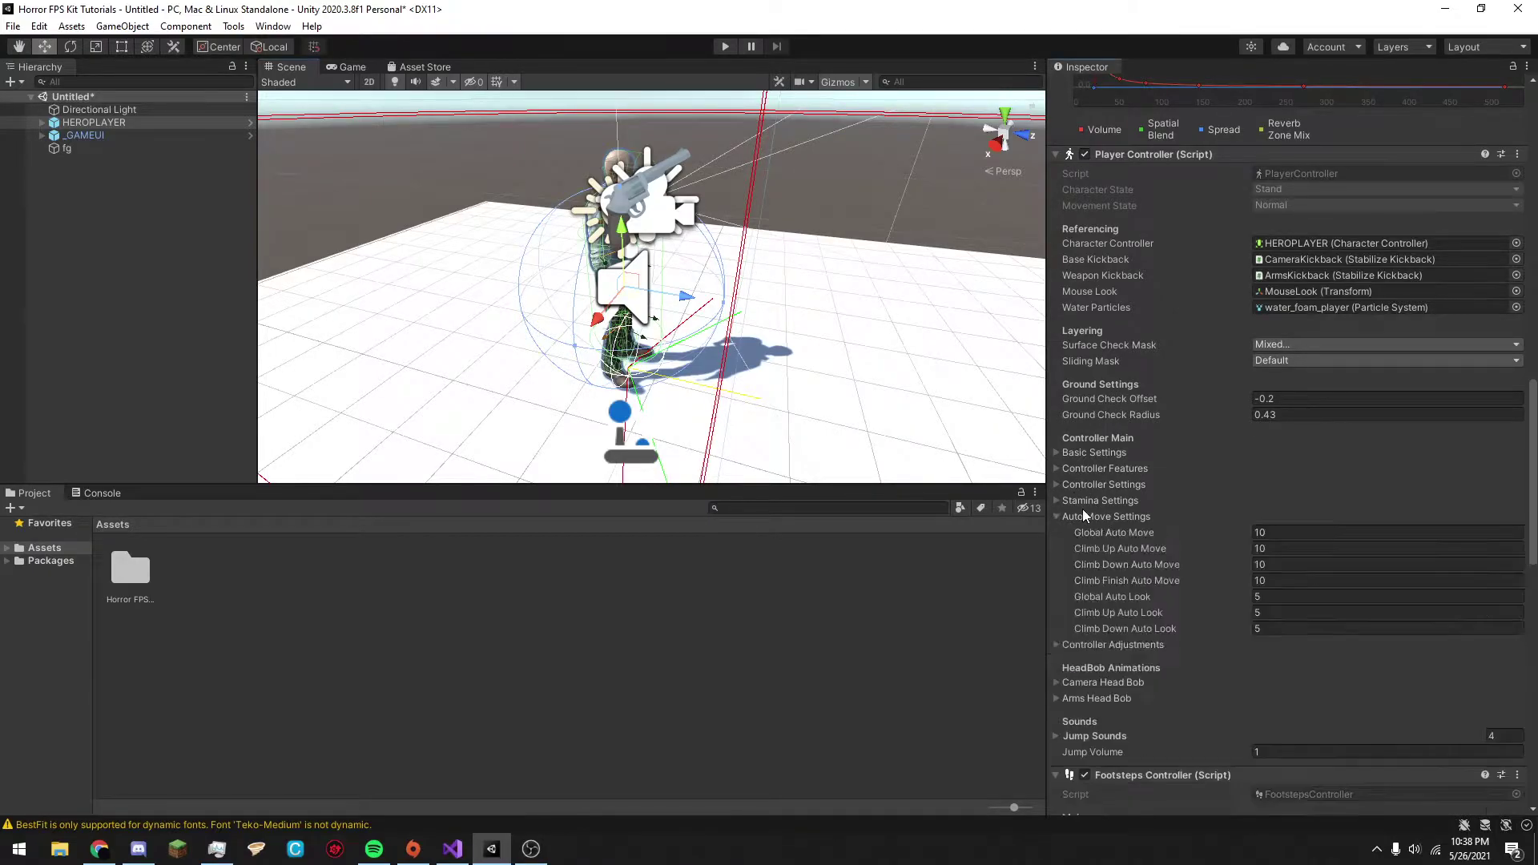
pyautogui.click(1098, 500)
pyautogui.click(1118, 519)
pyautogui.click(1142, 536)
pyautogui.click(1160, 553)
pyautogui.click(1118, 565)
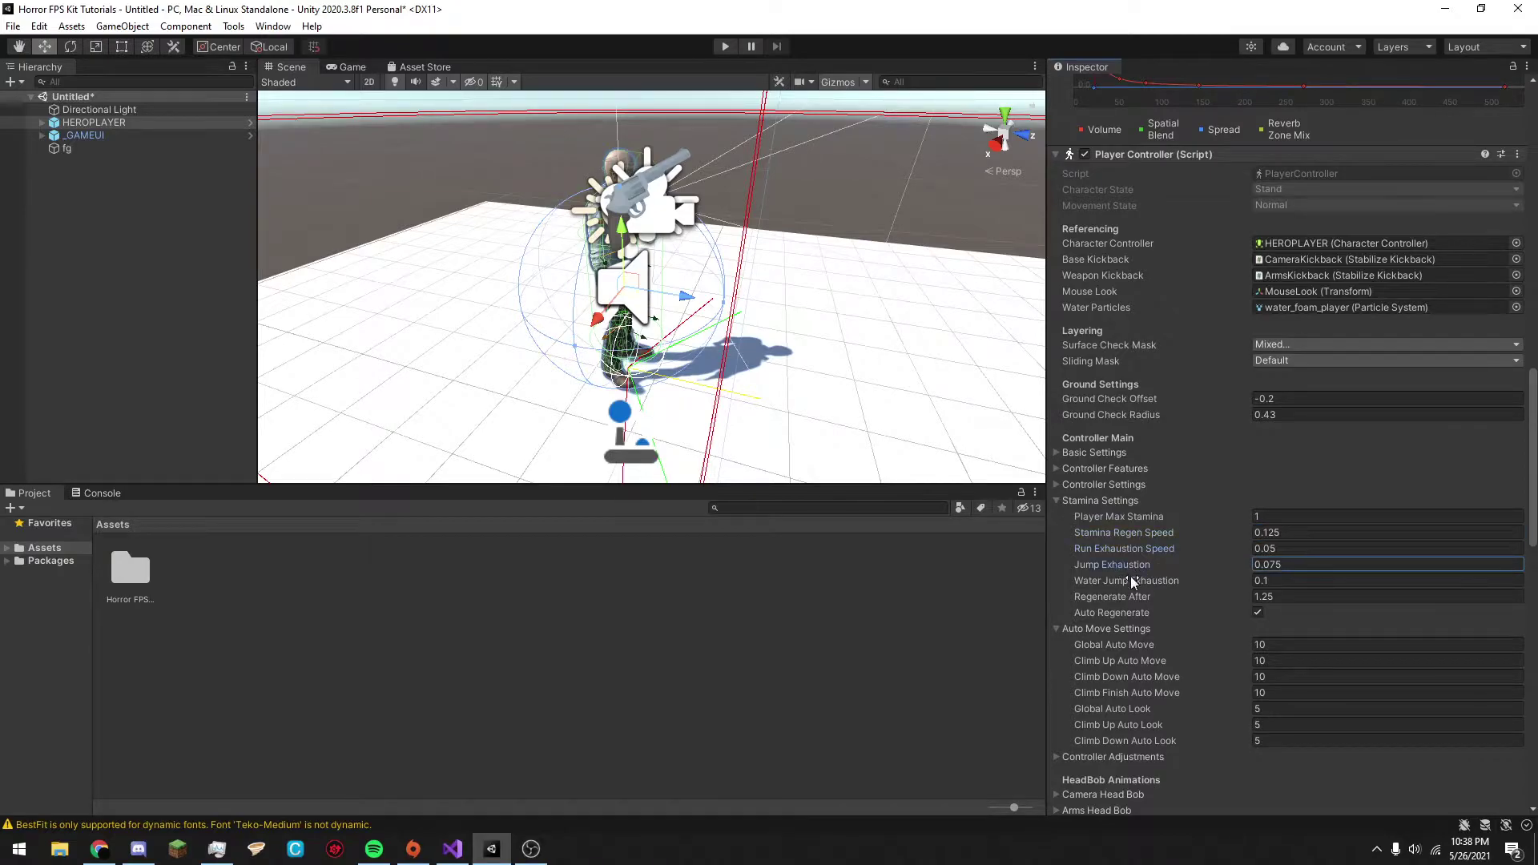
pyautogui.click(1101, 503)
pyautogui.click(1109, 517)
# Review HEROPLAYER's remaining components and return to its Transform, viewing the player and floor slab from farther away.
pyautogui.scroll(-3, 728, 327)
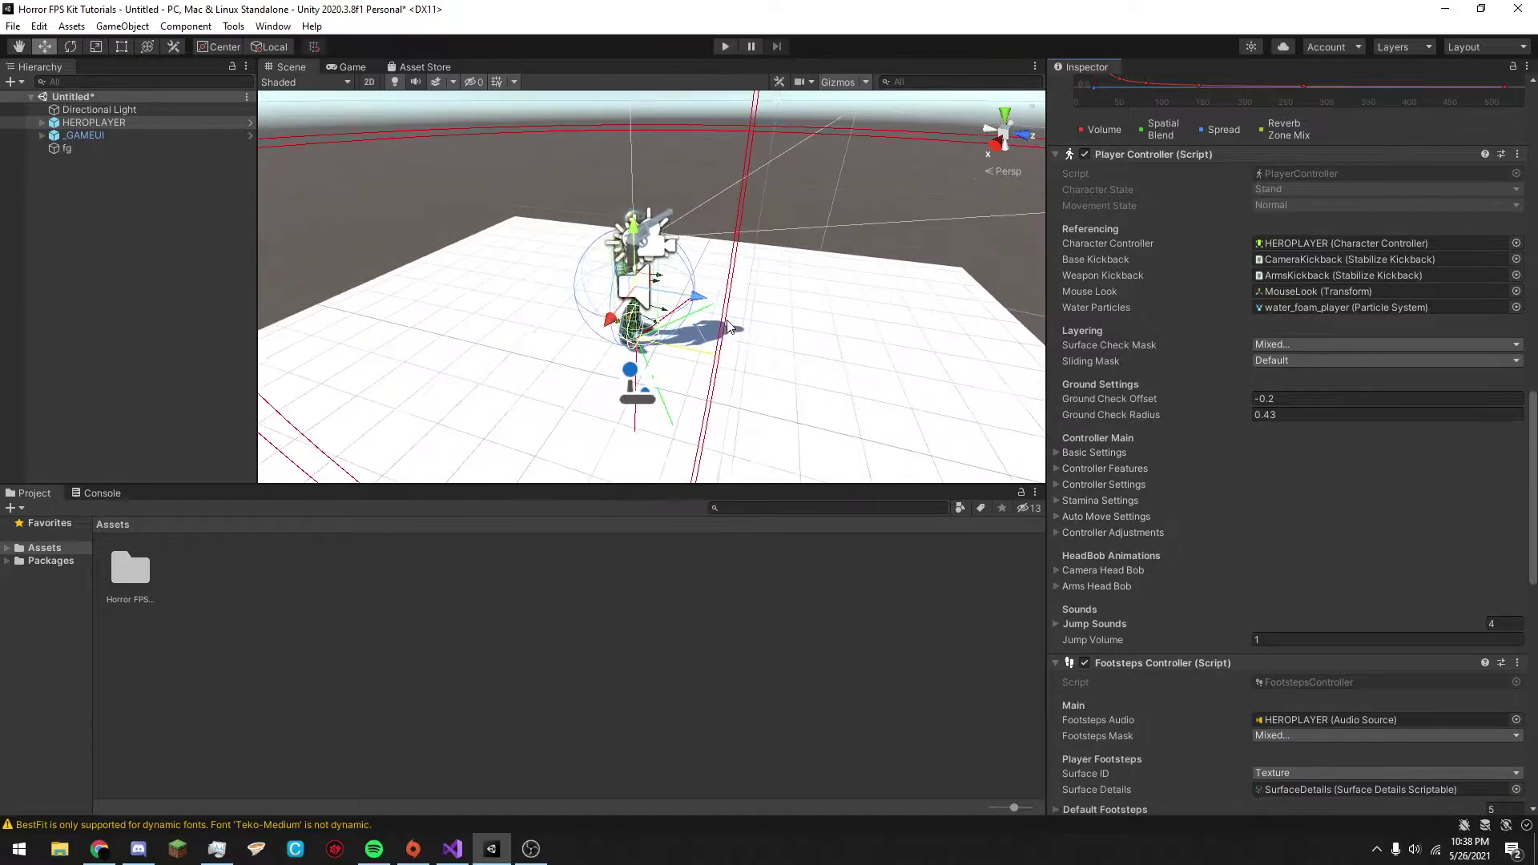
pyautogui.scroll(-5, 728, 326)
pyautogui.scroll(-16, 1262, 480)
pyautogui.scroll(20, 1075, 513)
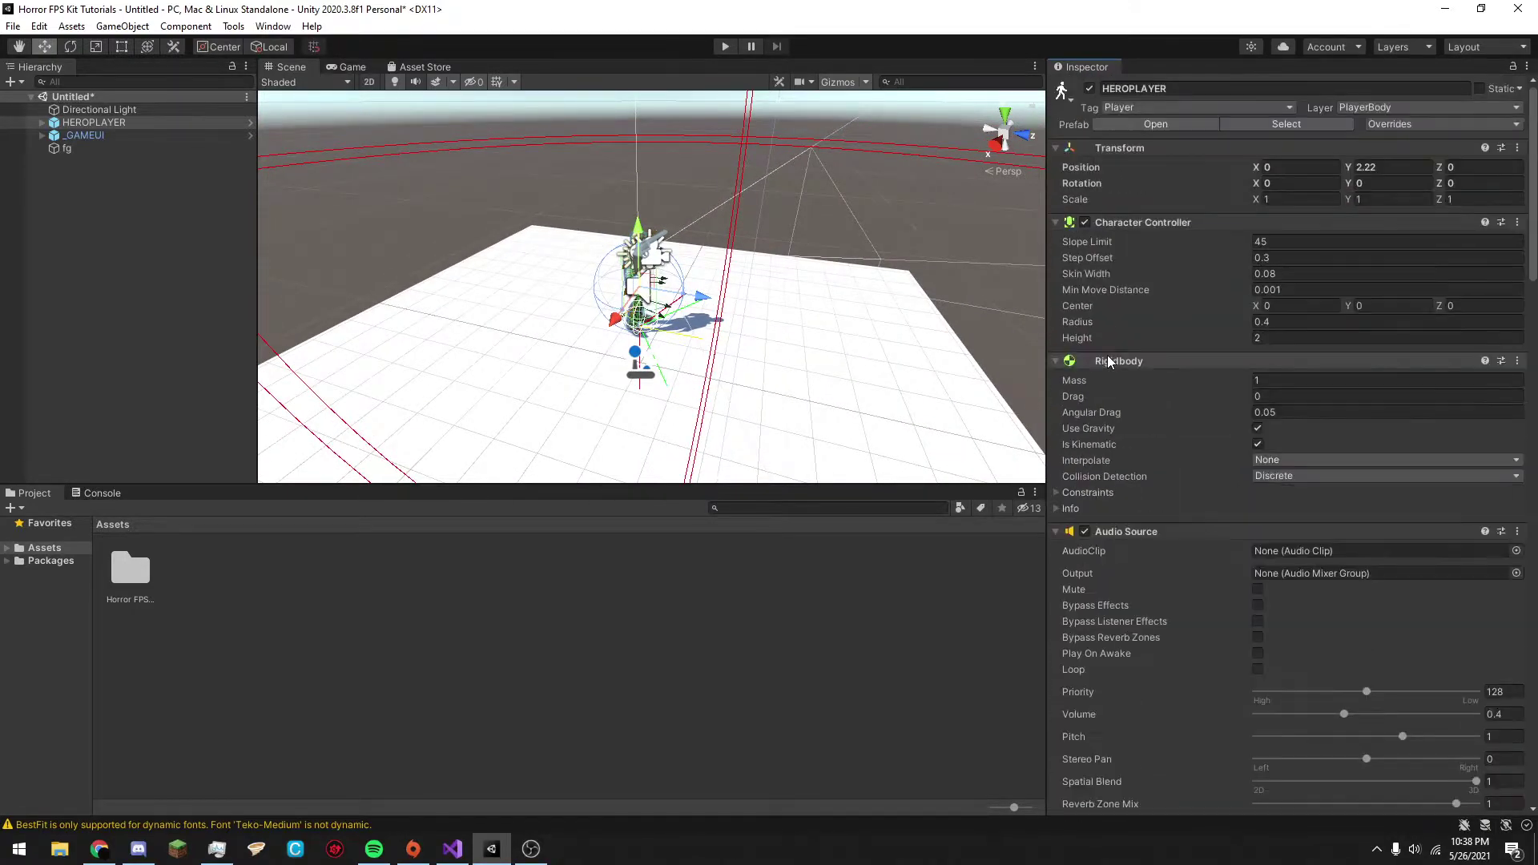
pyautogui.moveTo(655, 317); pyautogui.dragTo(597, 300, button='right')
# Open the HFPS 1.6.1 Documentation PDF from the HFPS Assets folder, skim its first pages, and return to Unity's Horror FPS KIT folder.
pyautogui.click(208, 572)
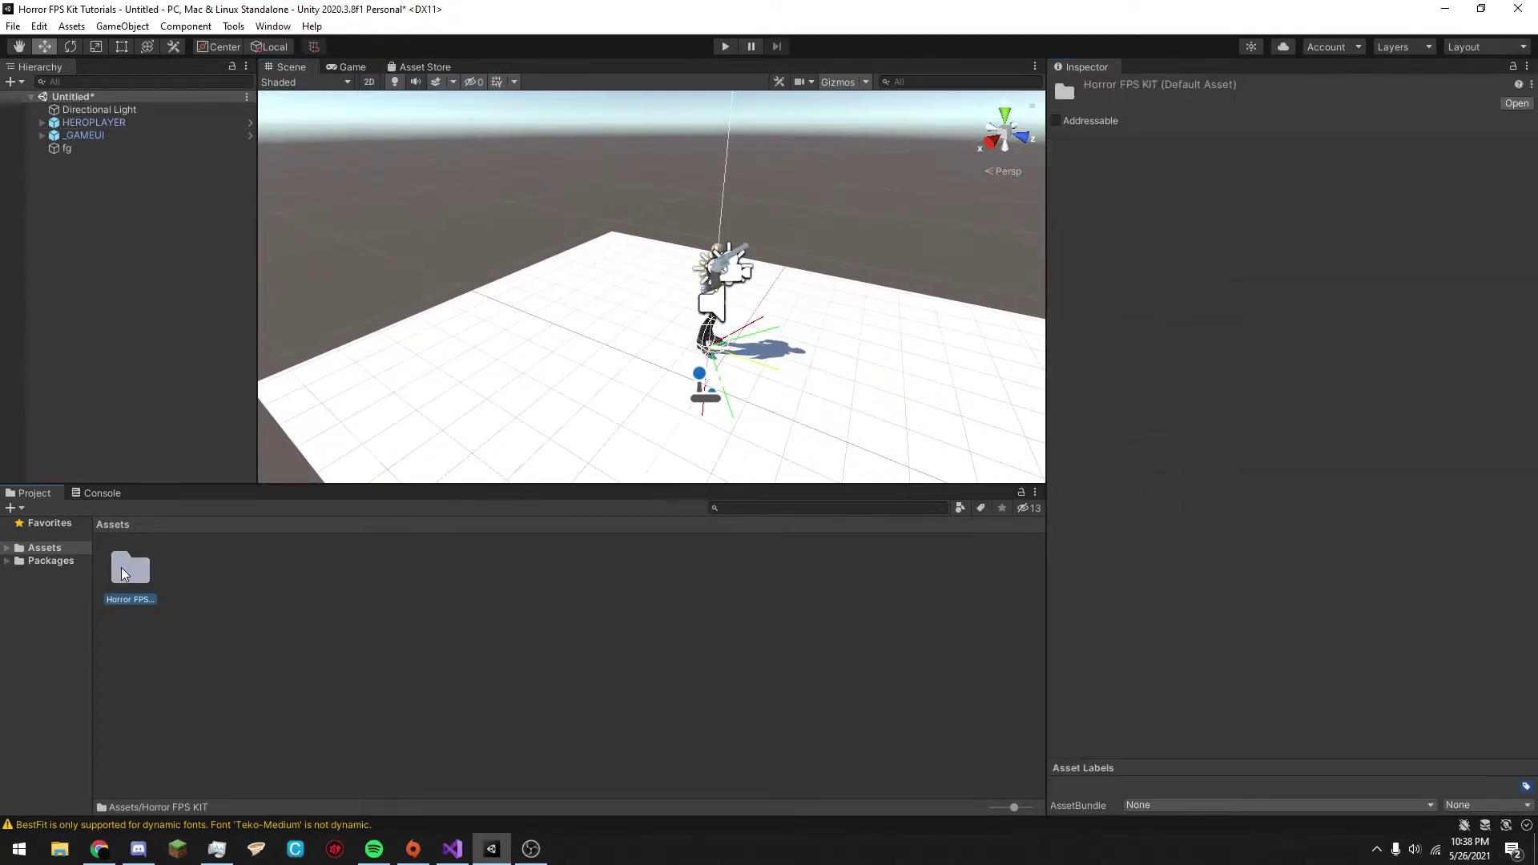
pyautogui.doubleClick(122, 567)
pyautogui.doubleClick(128, 567)
pyautogui.click(312, 569)
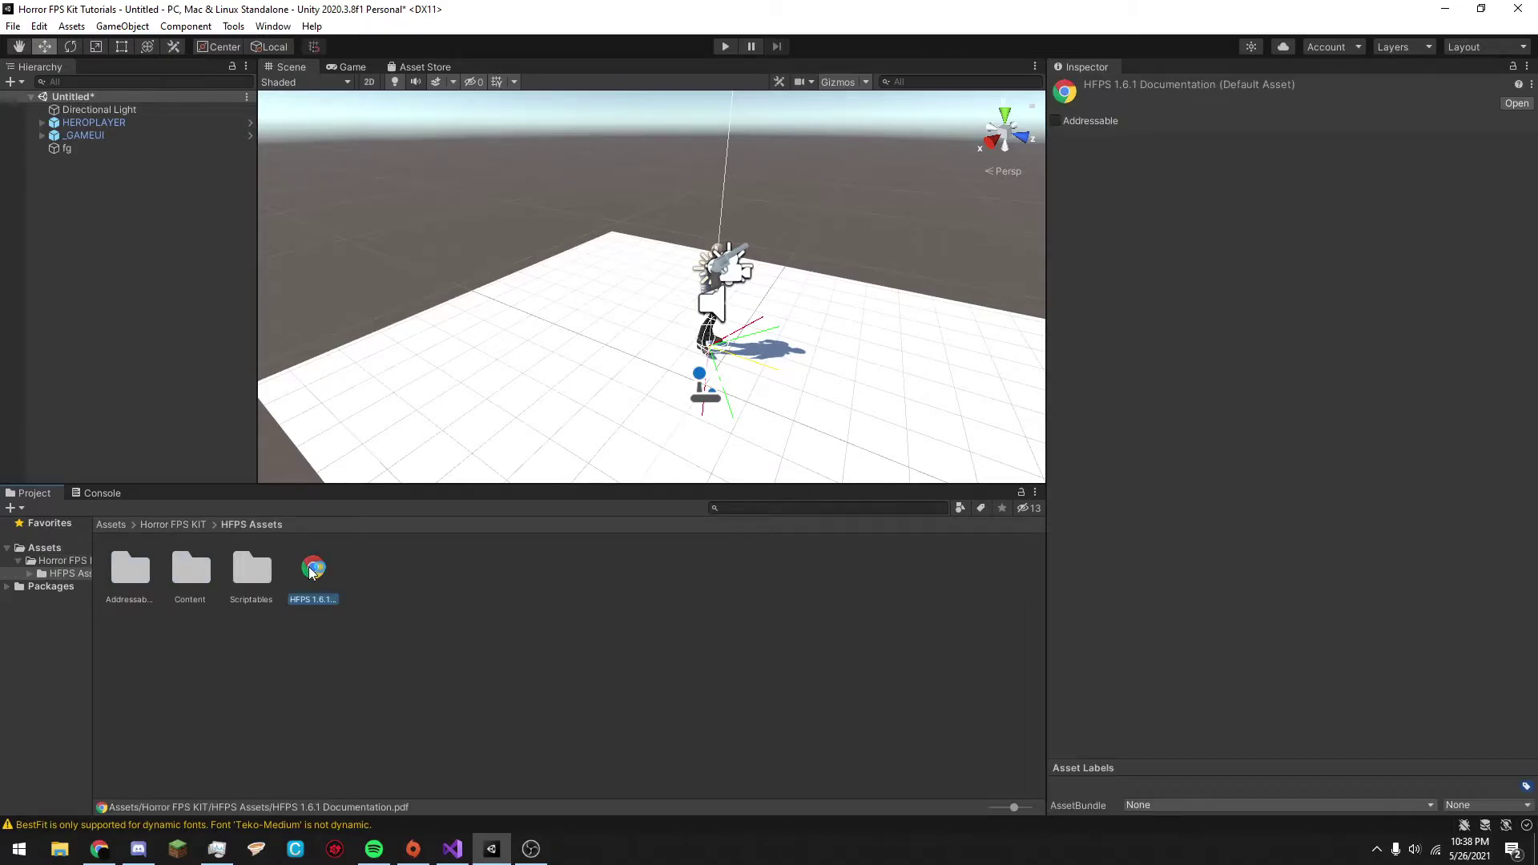
pyautogui.doubleClick(312, 569)
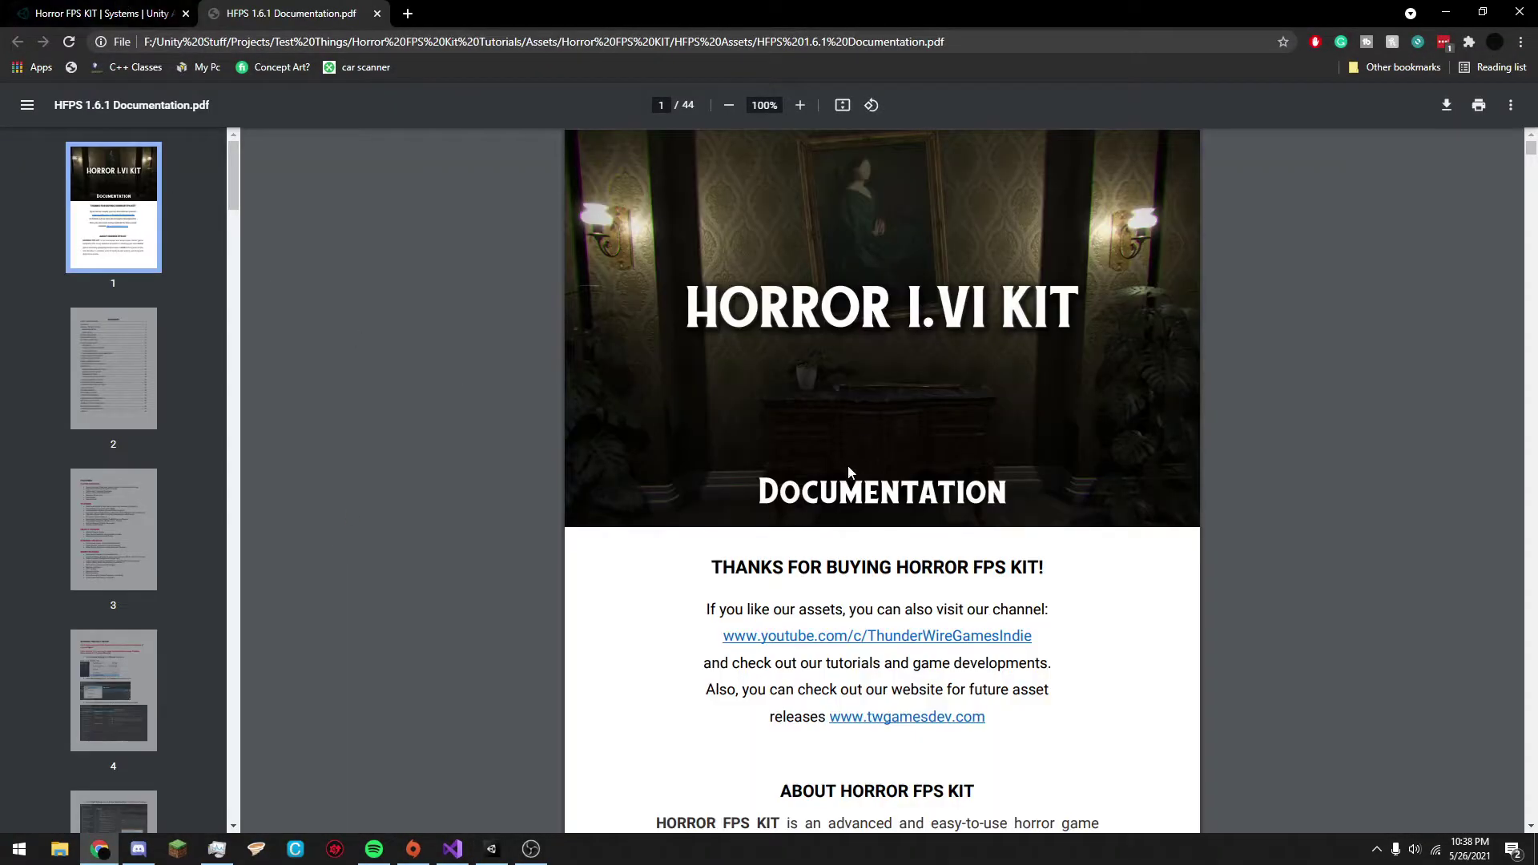
pyautogui.scroll(-20, 849, 473)
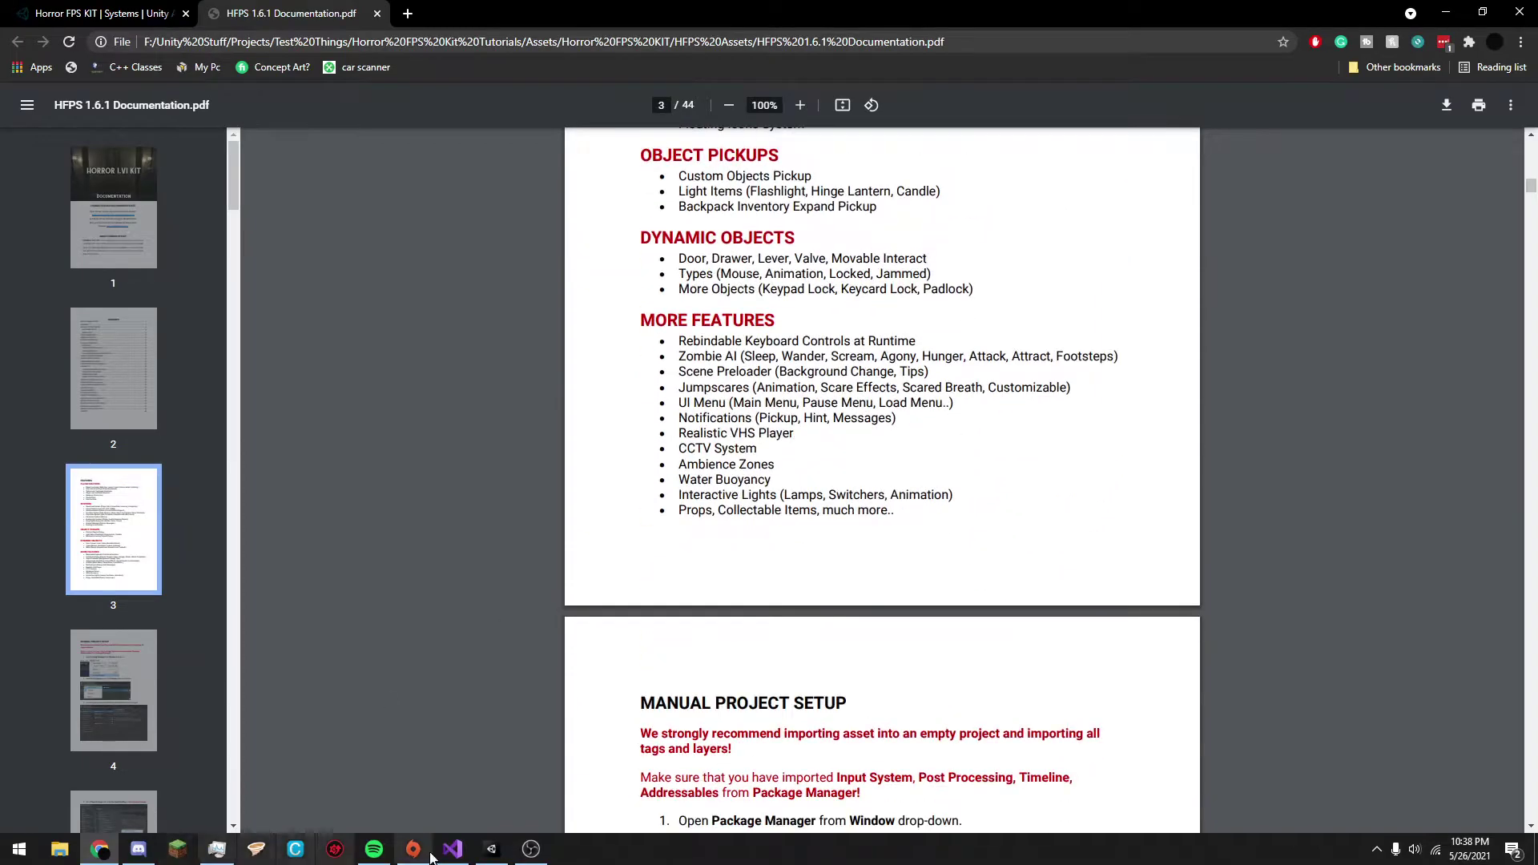
pyautogui.click(491, 849)
pyautogui.click(707, 663)
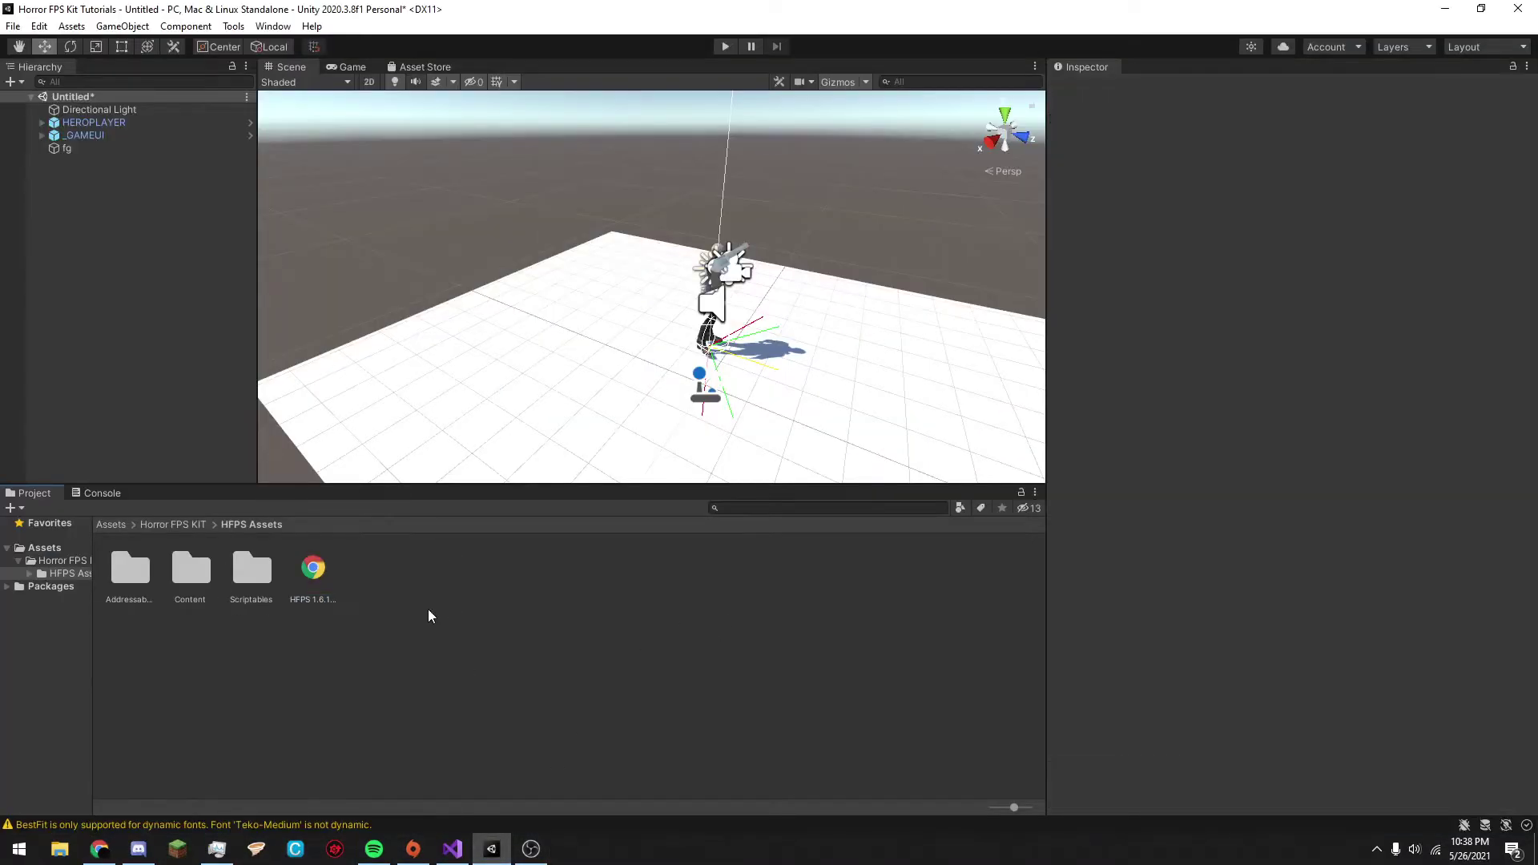
pyautogui.click(173, 524)
# Delete the fg floor slab from the scene.
pyautogui.click(464, 388)
pyautogui.scroll(-3, 479, 371)
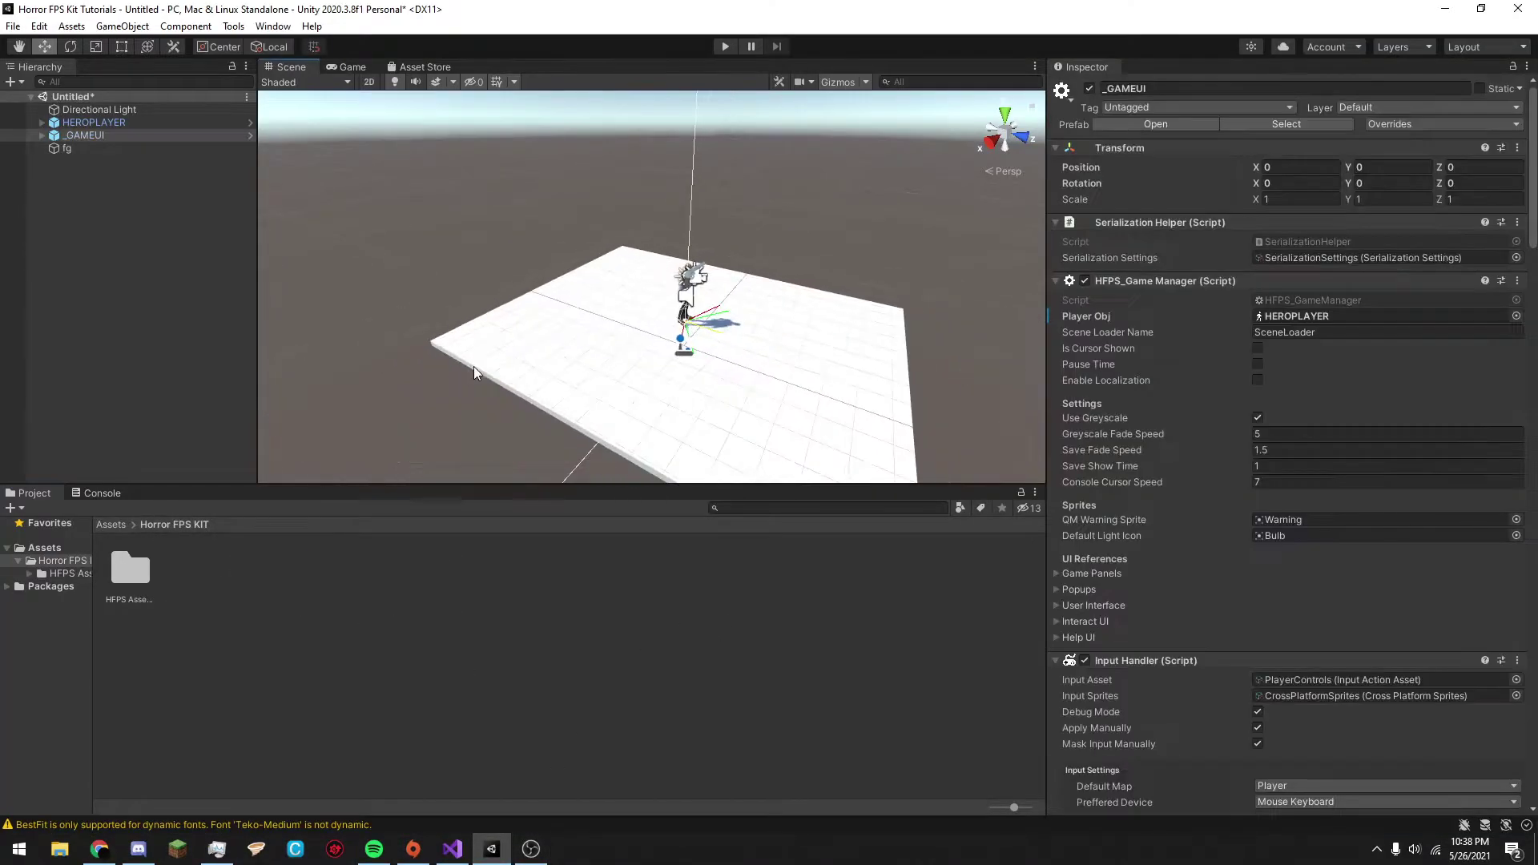
pyautogui.scroll(3, 550, 368)
pyautogui.click(550, 368)
pyautogui.click(41, 136)
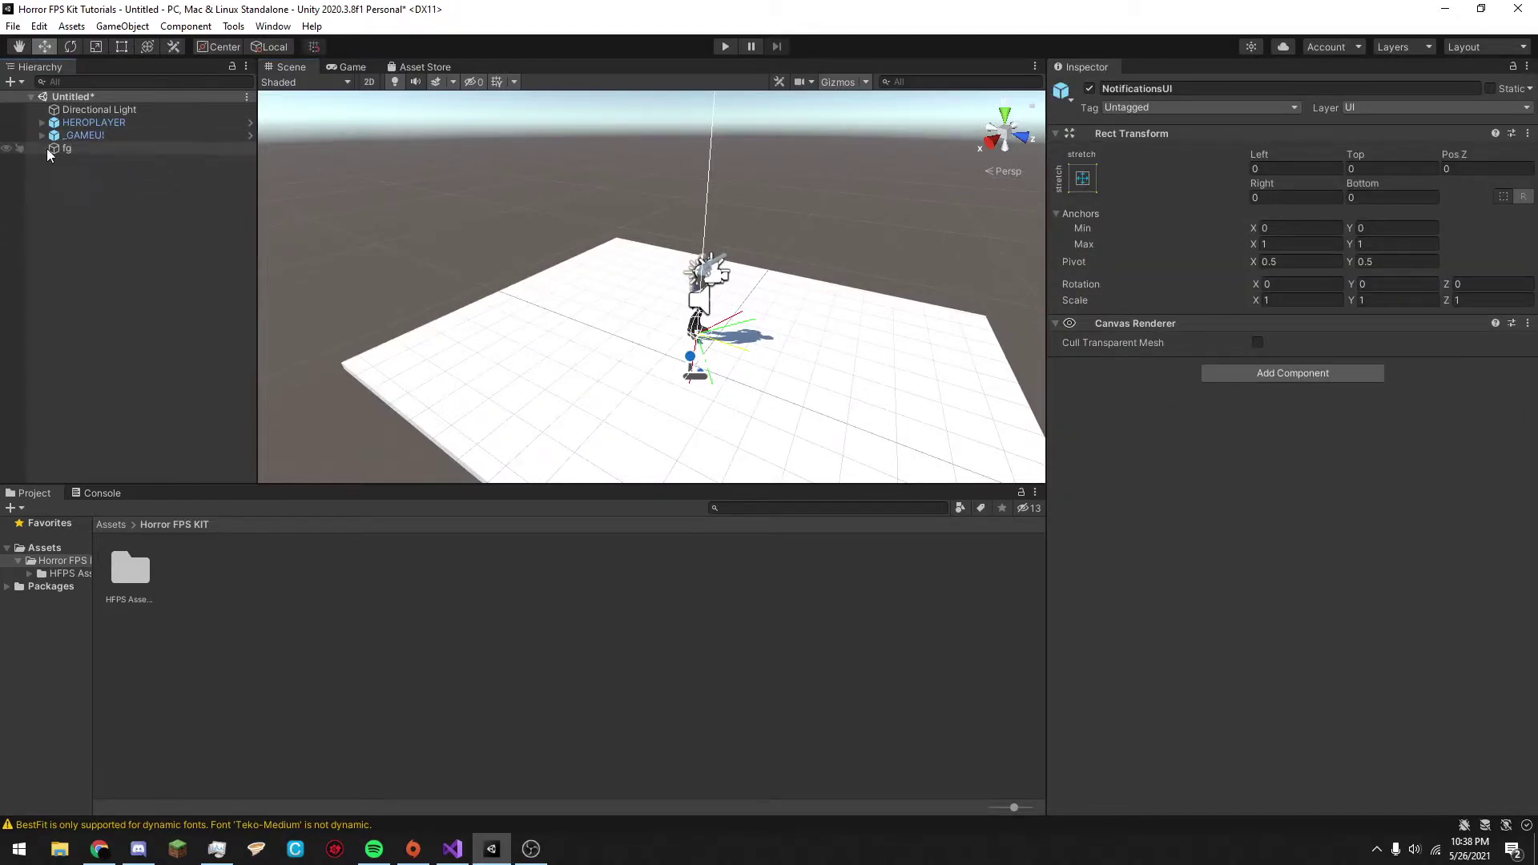
pyautogui.click(53, 150)
pyautogui.press('Delete')
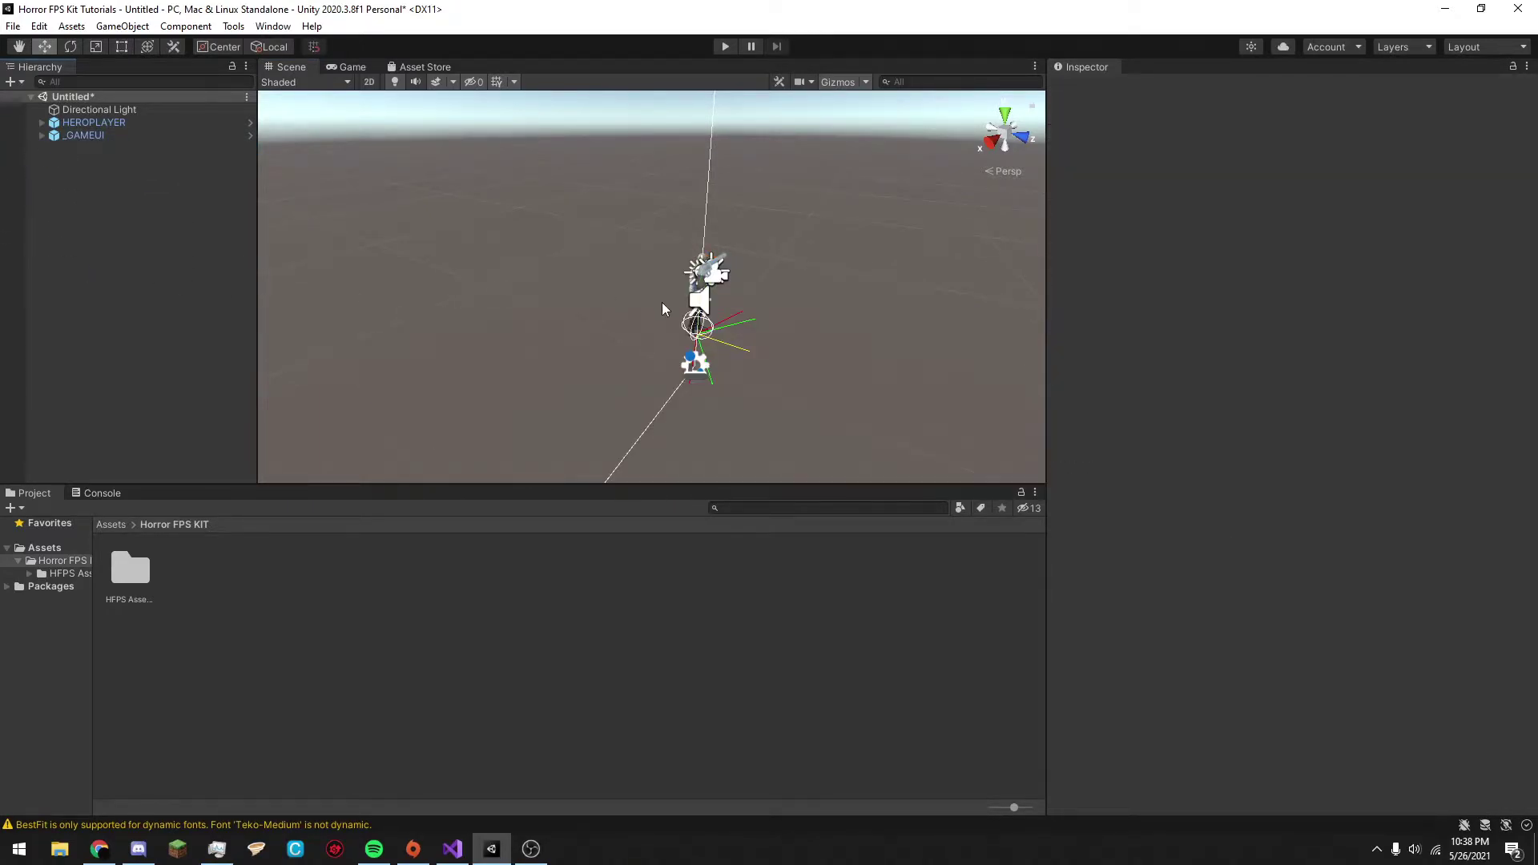
# Open the Prefabs folder inside the Content folder of HFPS Assets.
pyautogui.scroll(3, 663, 311)
pyautogui.doubleClick(129, 569)
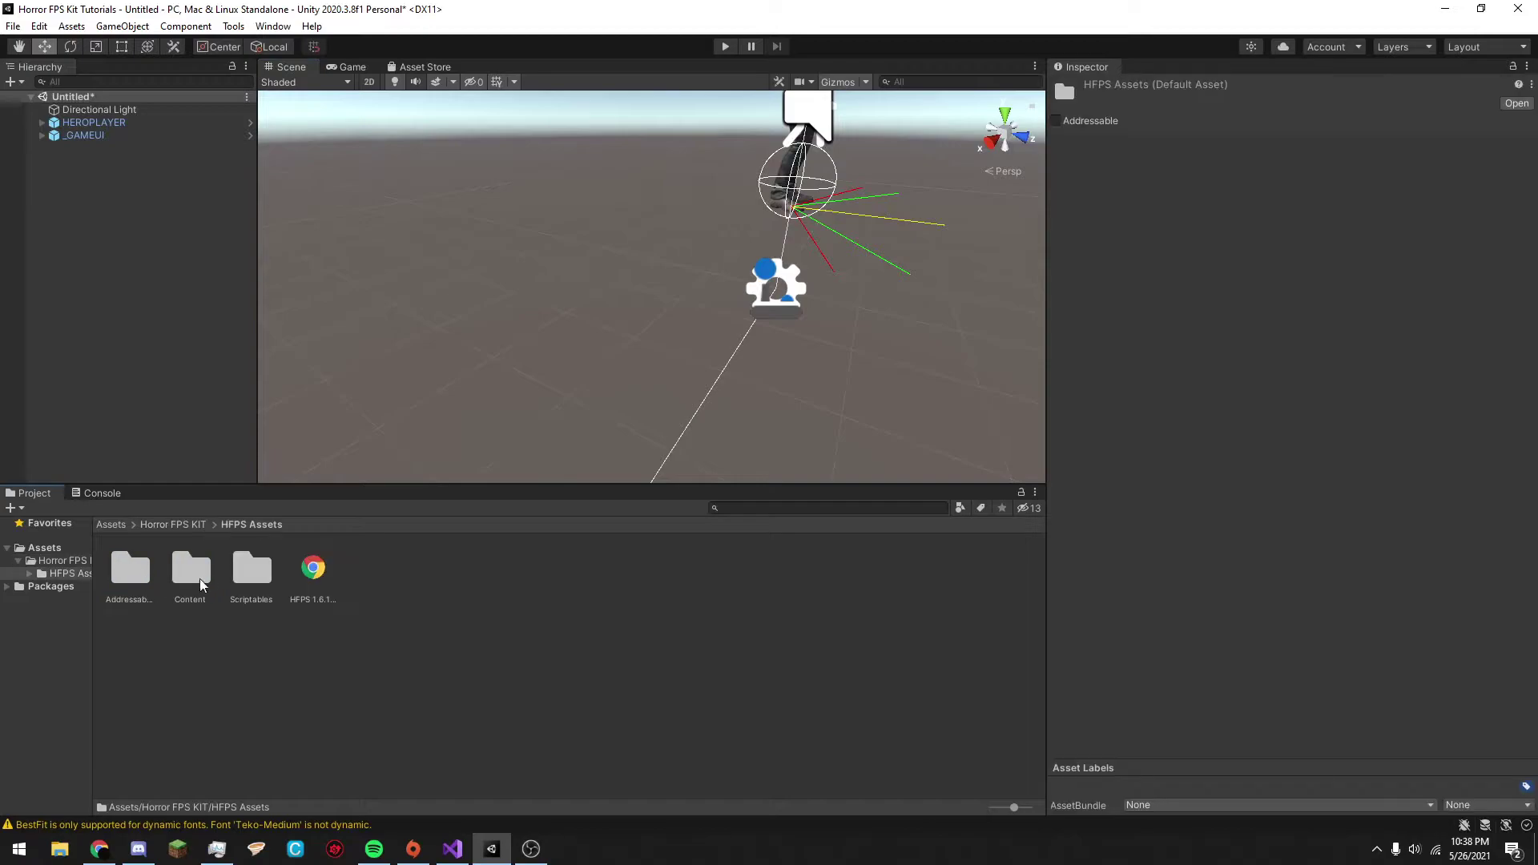
pyautogui.doubleClick(211, 571)
pyautogui.doubleClick(497, 570)
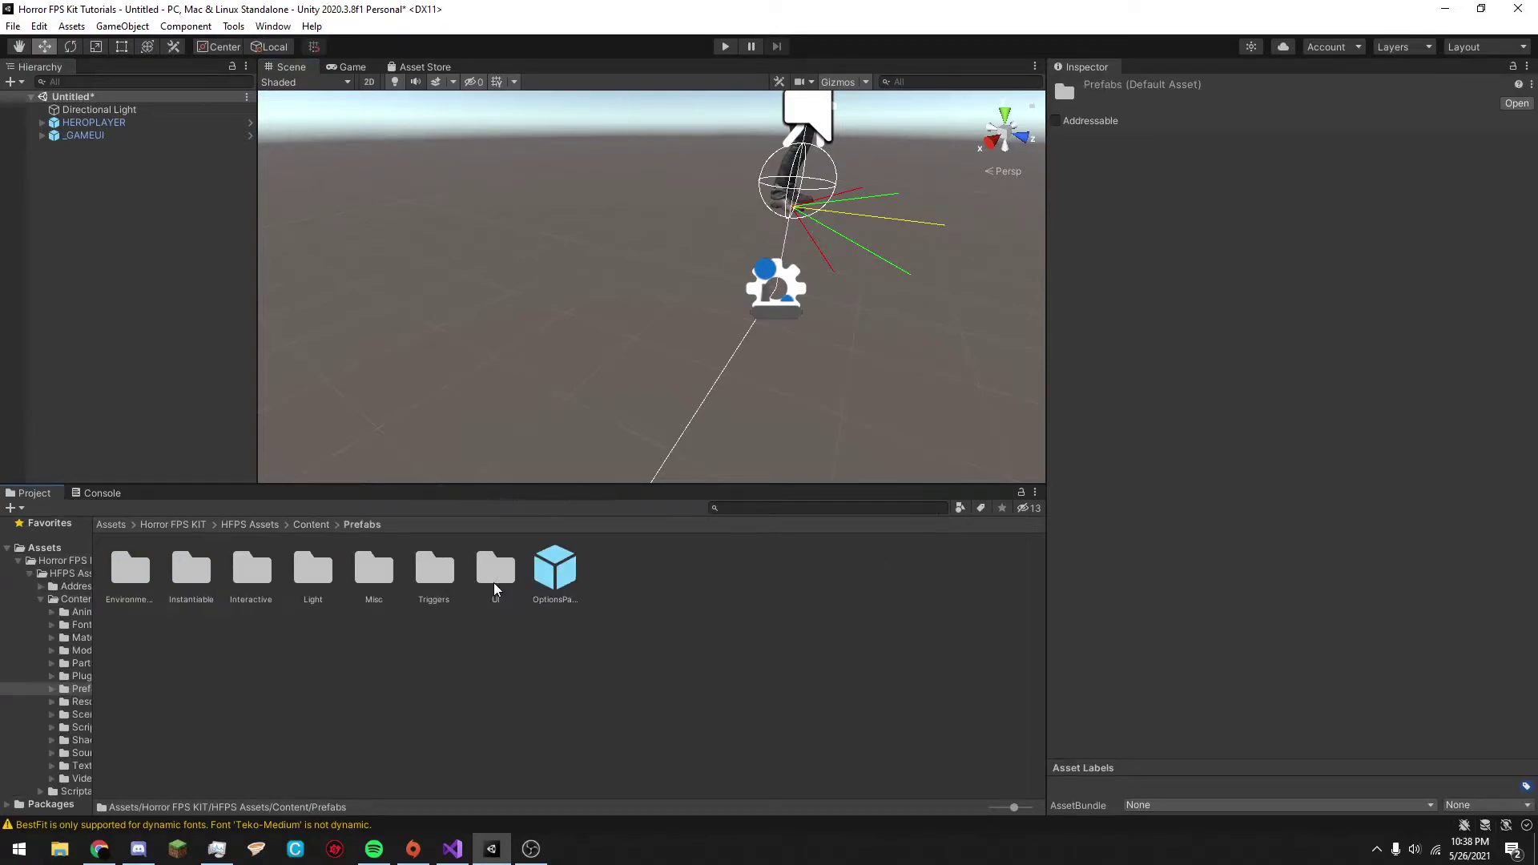
# Open the Environment folder's Floor & Ceiling subfolder and place the Floor prefab in the scene near the player.
pyautogui.doubleClick(140, 597)
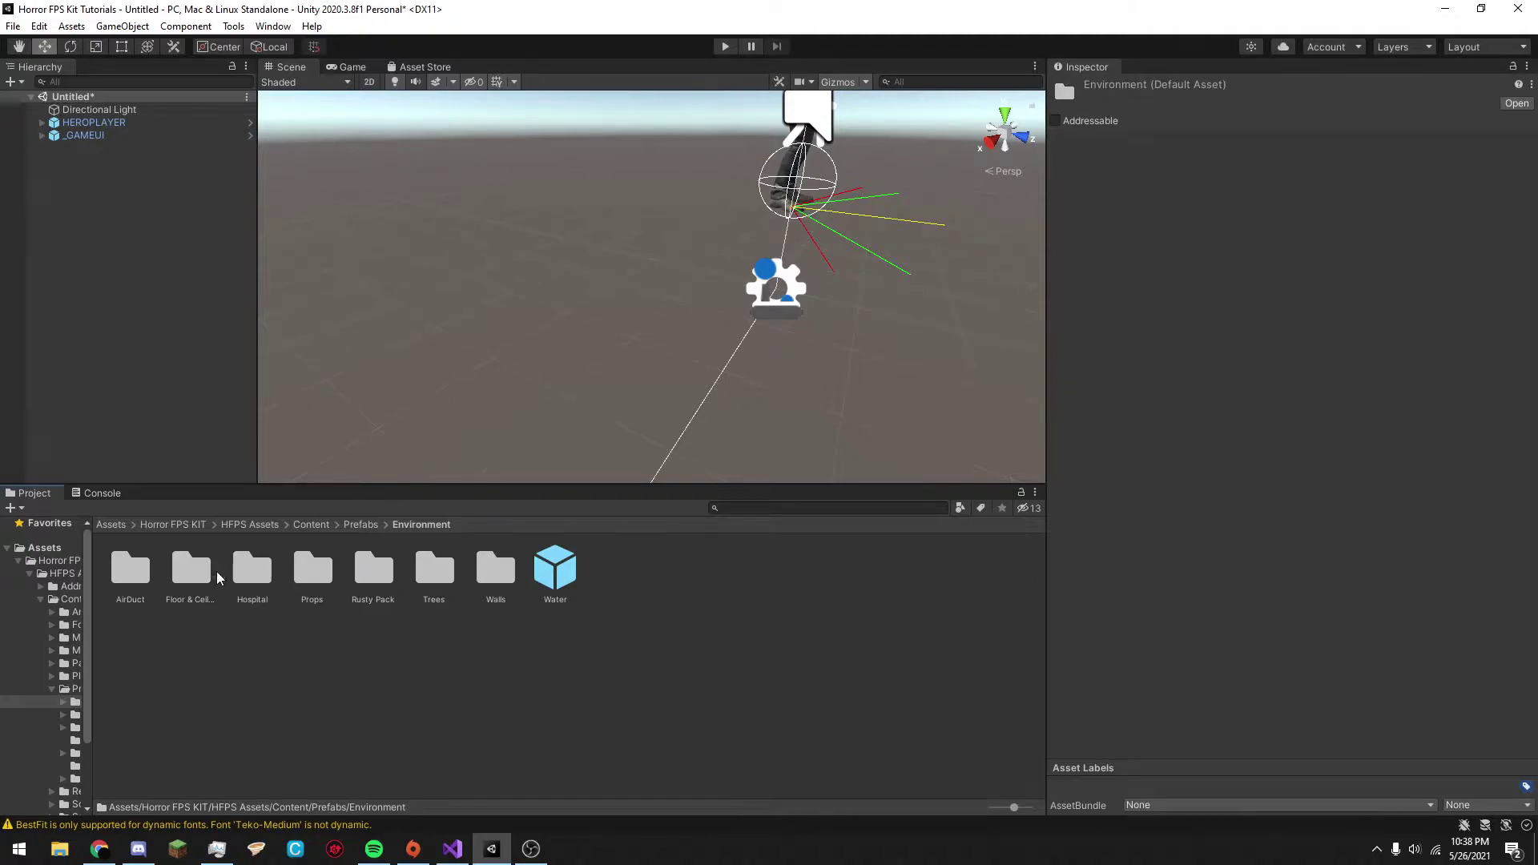
pyautogui.click(196, 573)
pyautogui.doubleClick(195, 574)
pyautogui.moveTo(253, 569); pyautogui.dragTo(578, 568)
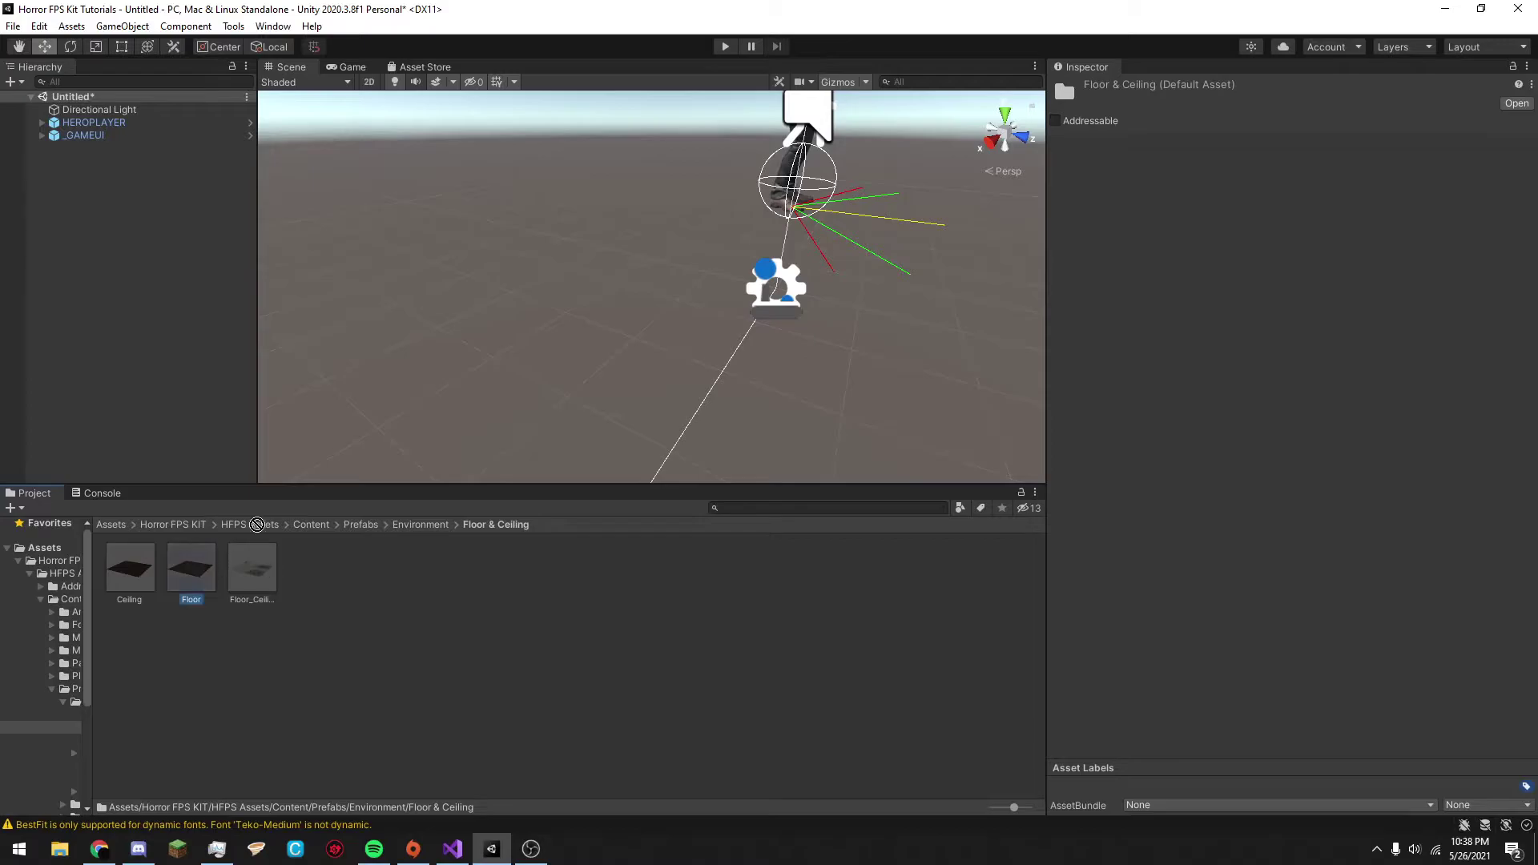
pyautogui.moveTo(323, 491); pyautogui.dragTo(808, 281)
# Move the floor tile beneath the player, to about X -2.65, Y 1.12, Z -1.89, checking its tag and layer options.
pyautogui.moveTo(939, 332); pyautogui.dragTo(961, 277)
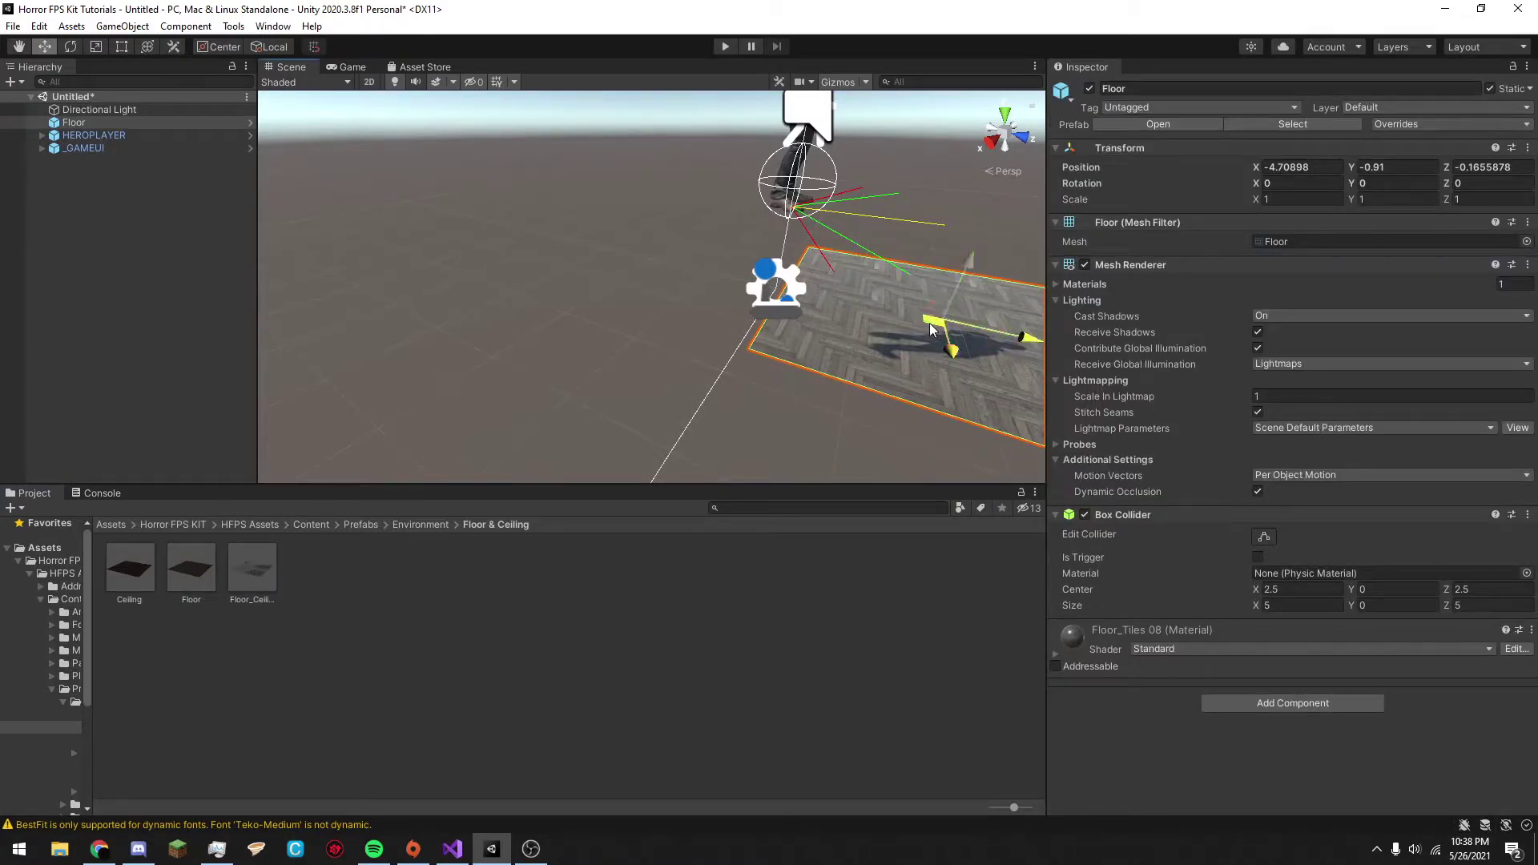
pyautogui.moveTo(930, 328); pyautogui.dragTo(850, 206)
pyautogui.click(1199, 108)
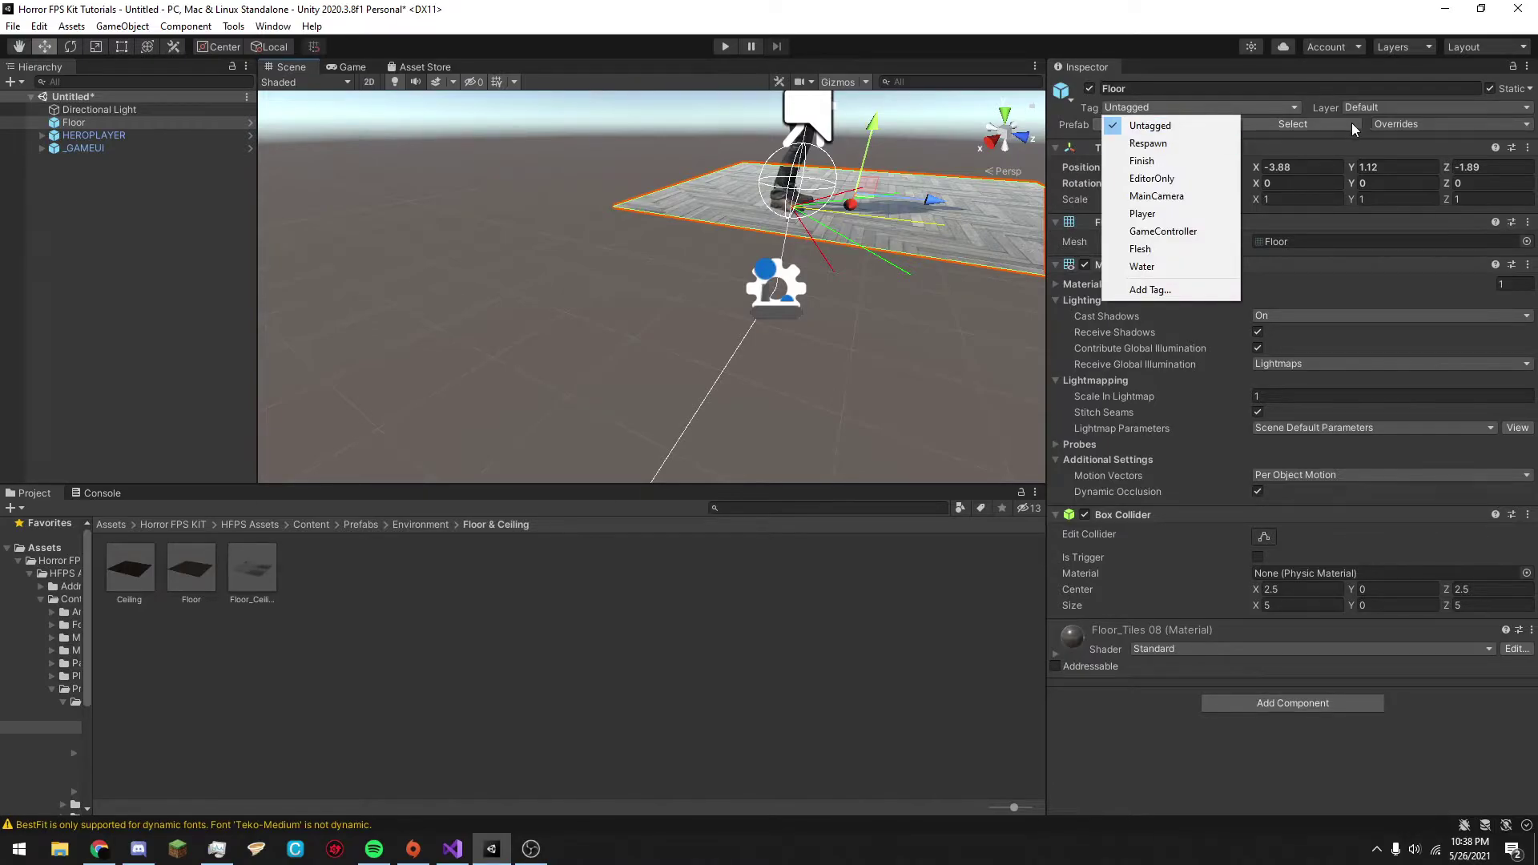
pyautogui.click(1402, 107)
pyautogui.click(1231, 330)
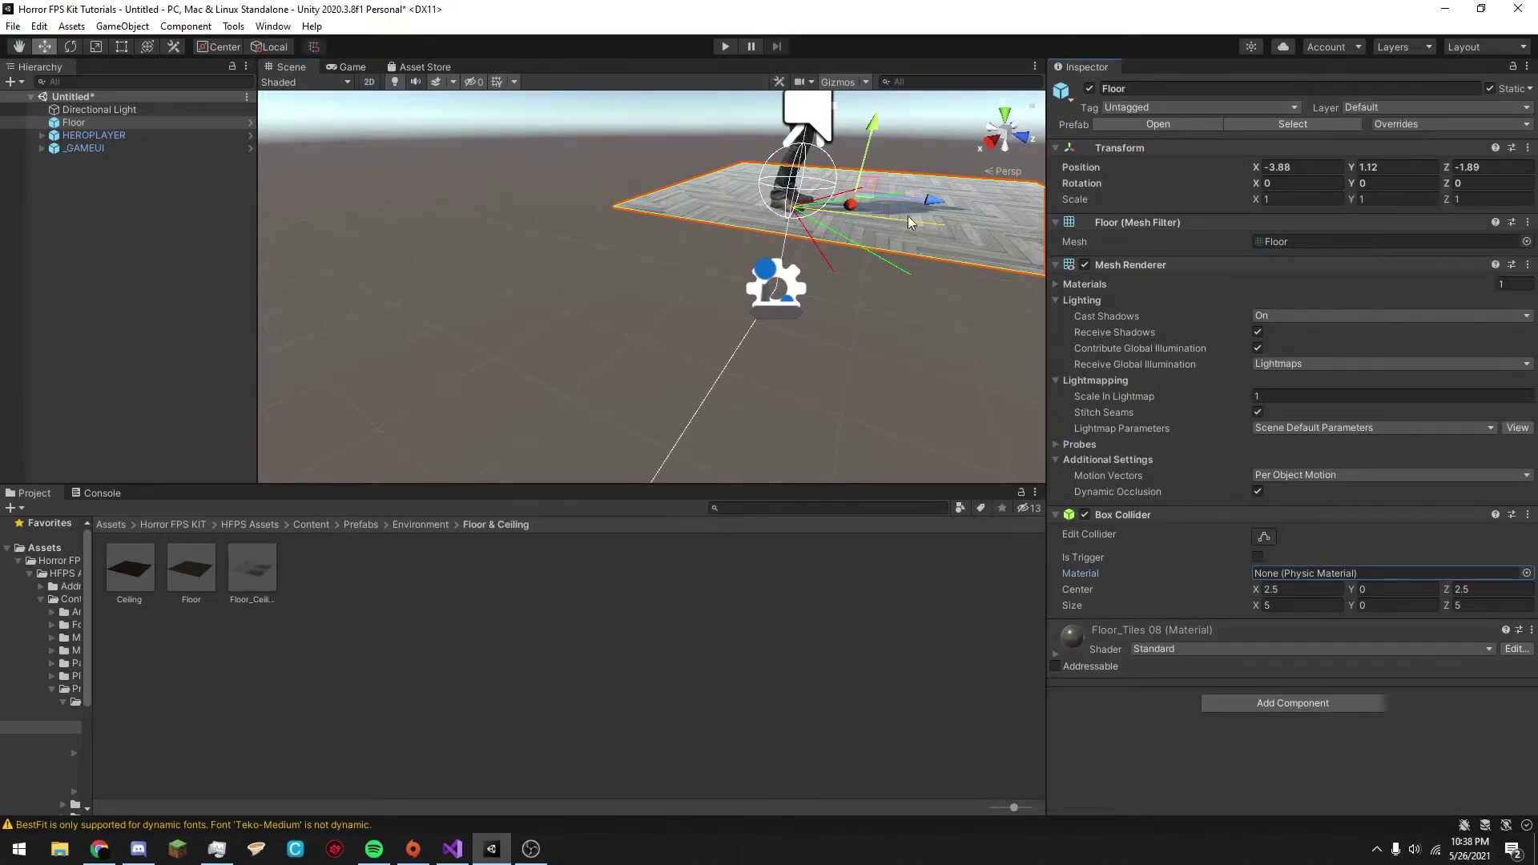
pyautogui.press('f')
pyautogui.moveTo(629, 315); pyautogui.dragTo(580, 333)
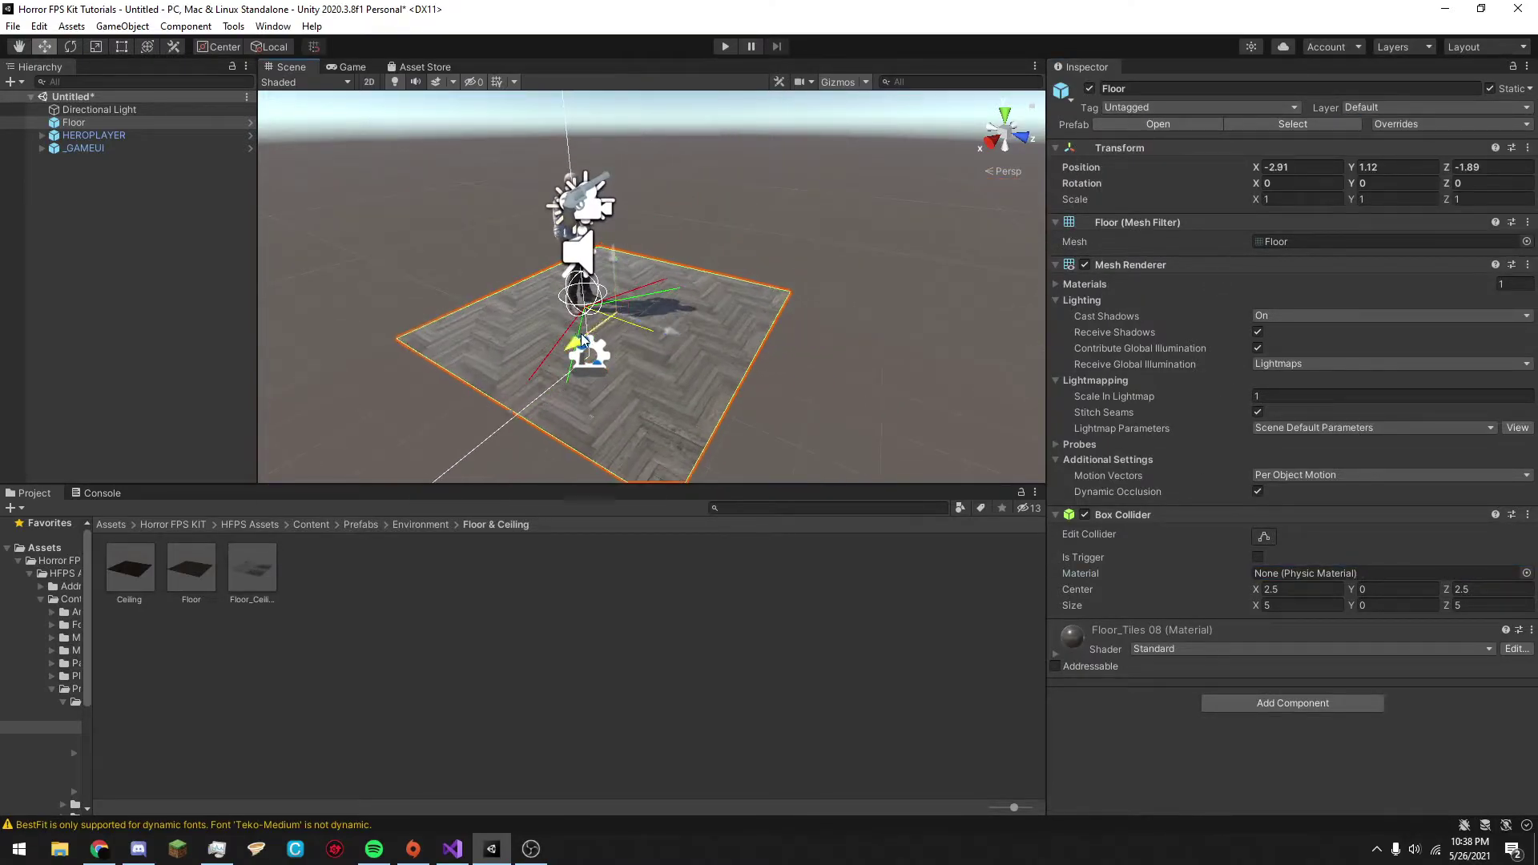
pyautogui.click(1250, 700)
pyautogui.write('surf')
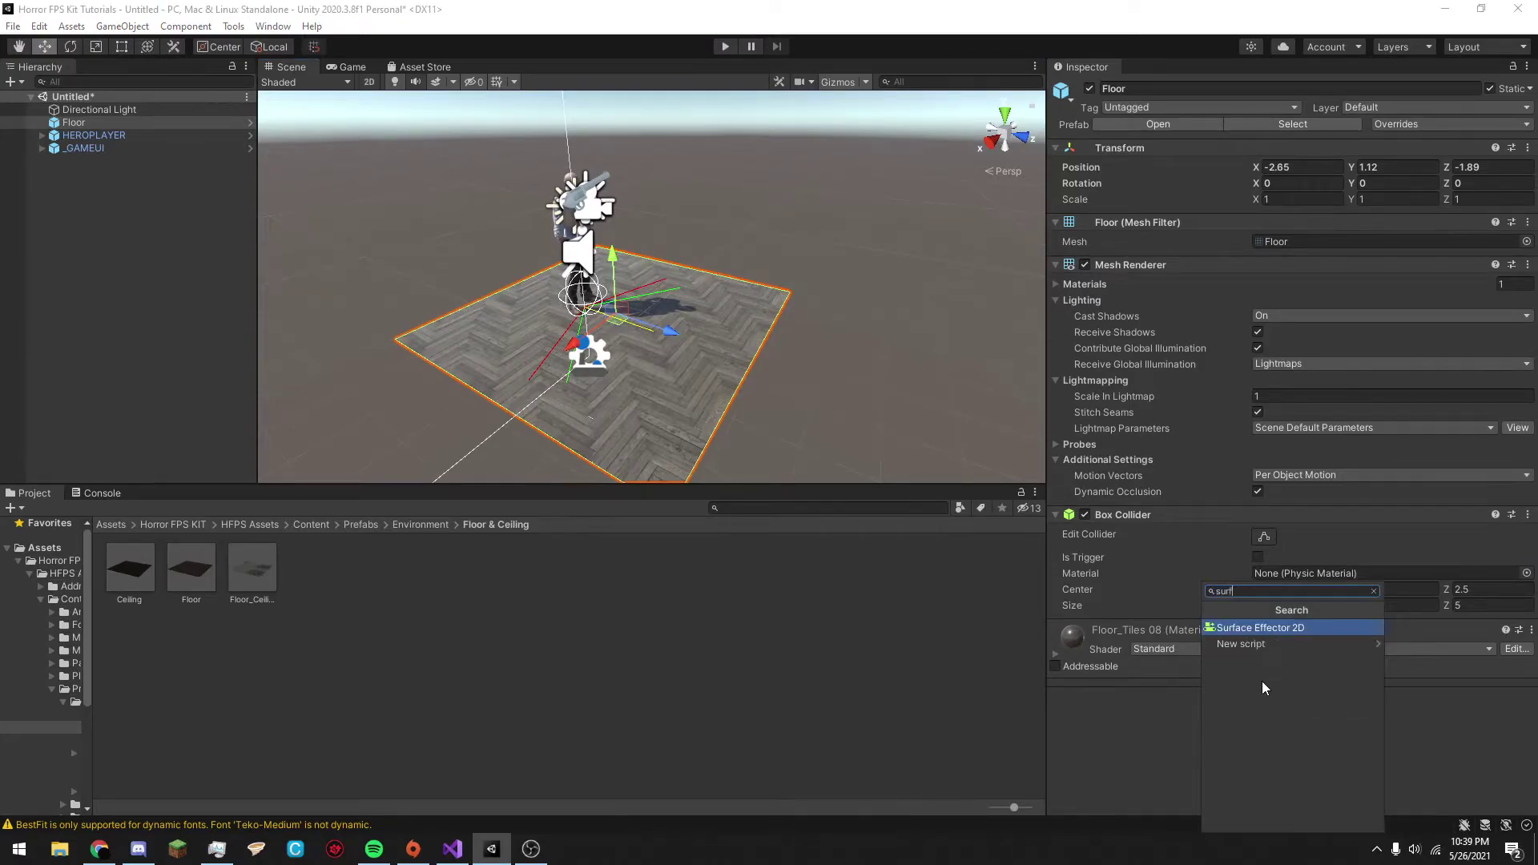
pyautogui.press('BackSpace')
pyautogui.press('BackSpace')
pyautogui.write('ext')
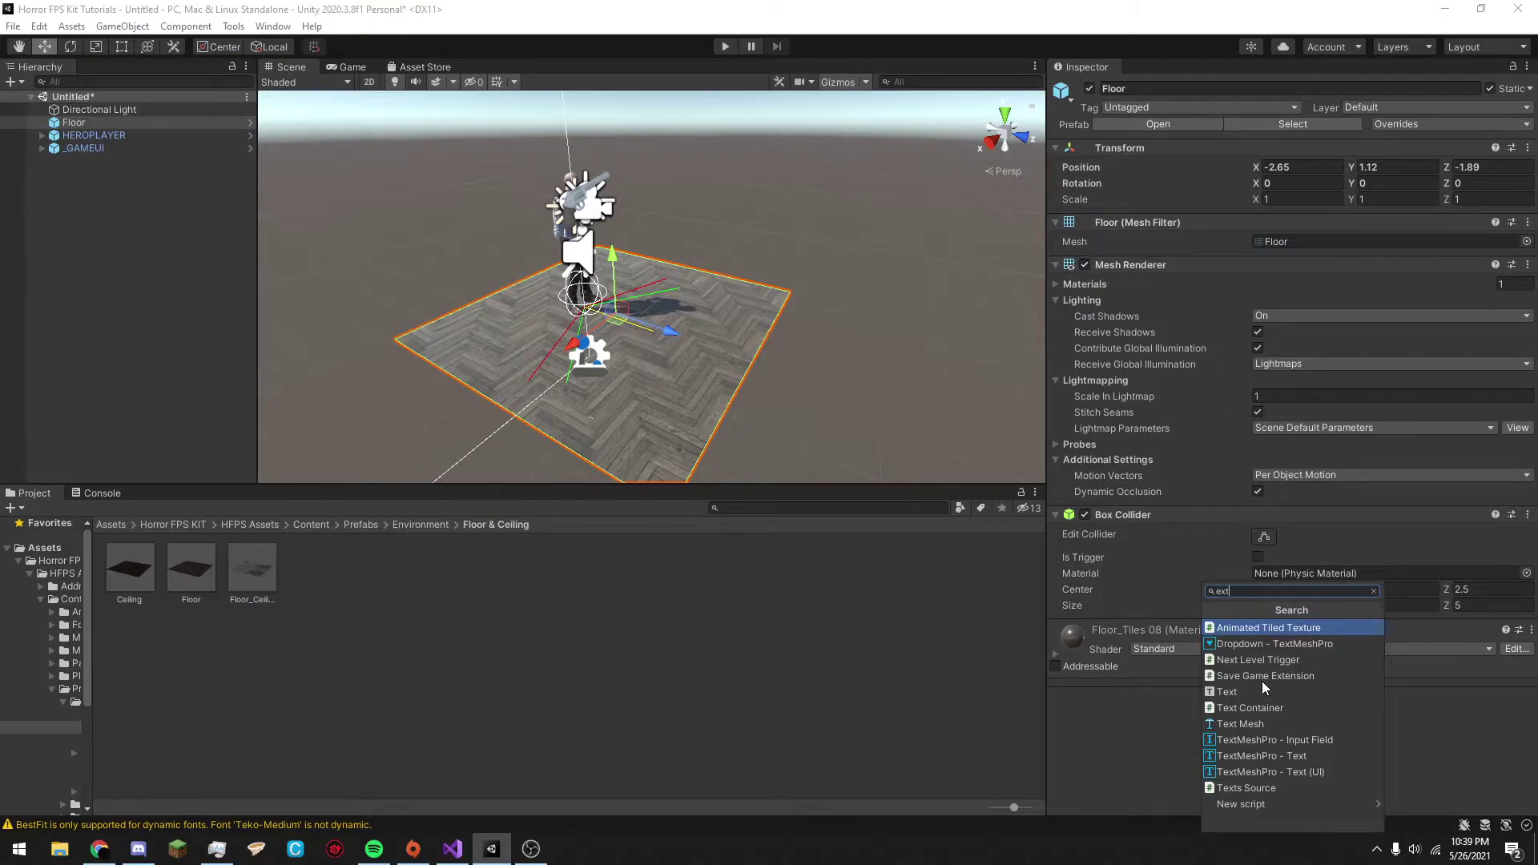
pyautogui.click(994, 764)
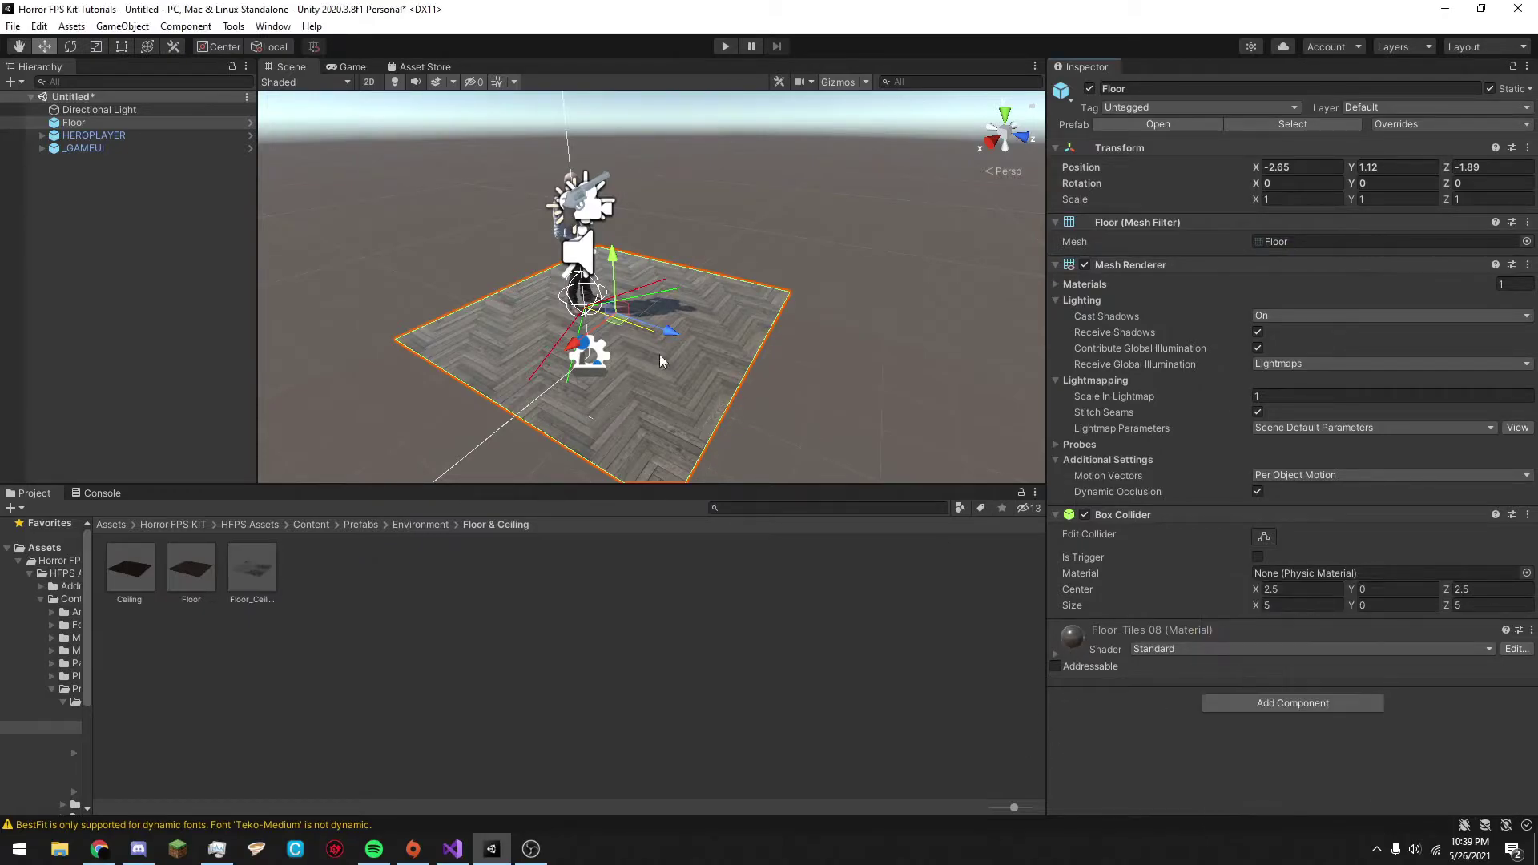
# Duplicate the floor tile and align the copy edge to edge with the original along X, at X 2.35.
pyautogui.scroll(-2, 683, 303)
pyautogui.scroll(6, 716, 305)
pyautogui.scroll(-7, 749, 313)
pyautogui.moveTo(749, 313); pyautogui.dragTo(672, 318, button='right')
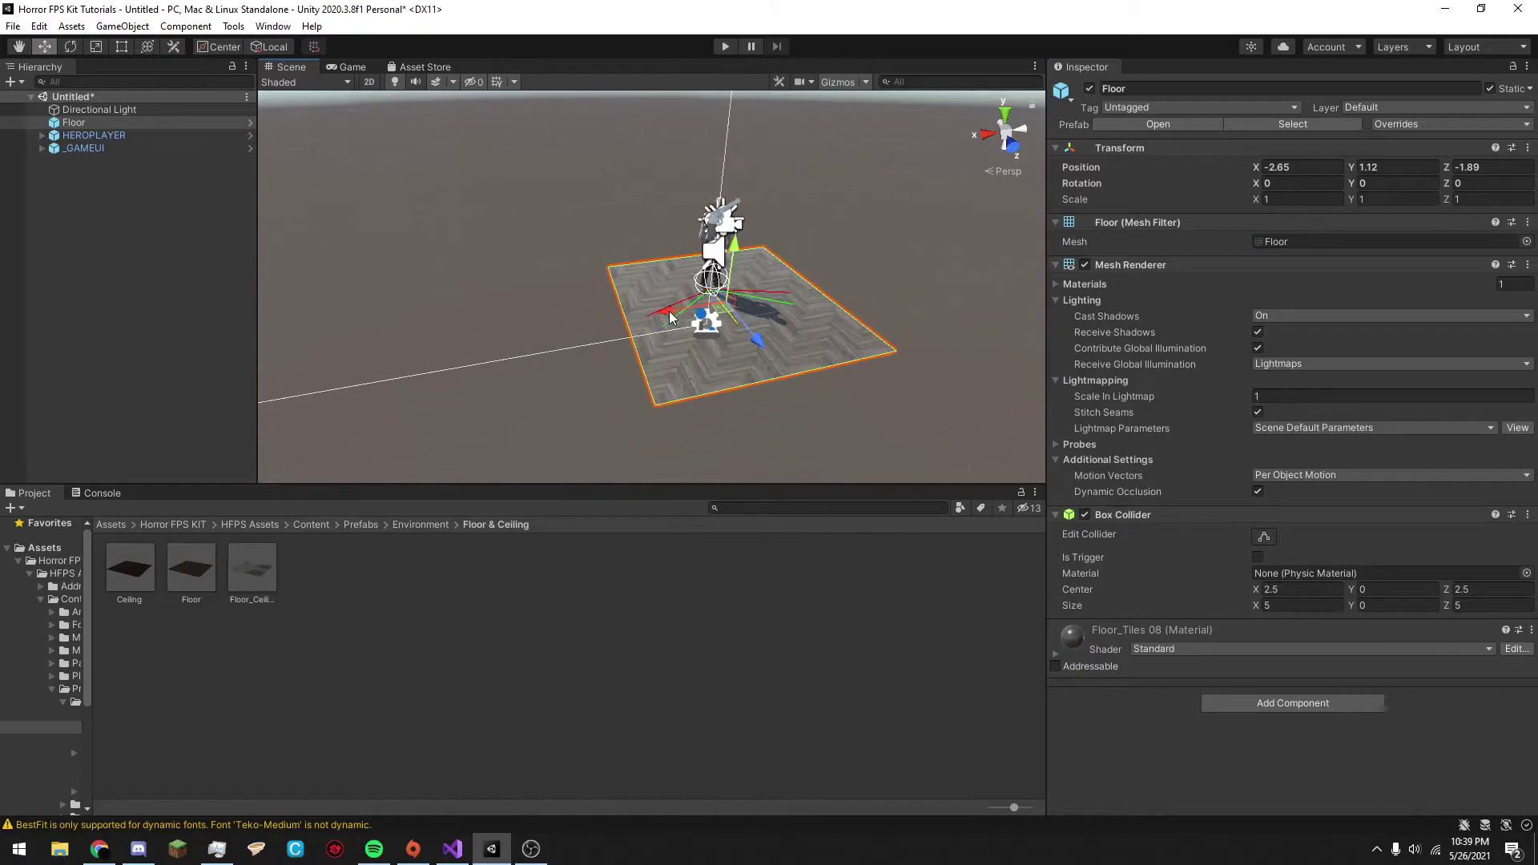
pyautogui.moveTo(672, 312); pyautogui.dragTo(629, 292, button='middle')
pyautogui.scroll(5, 585, 305)
pyautogui.moveTo(786, 365); pyautogui.dragTo(831, 350, button='right')
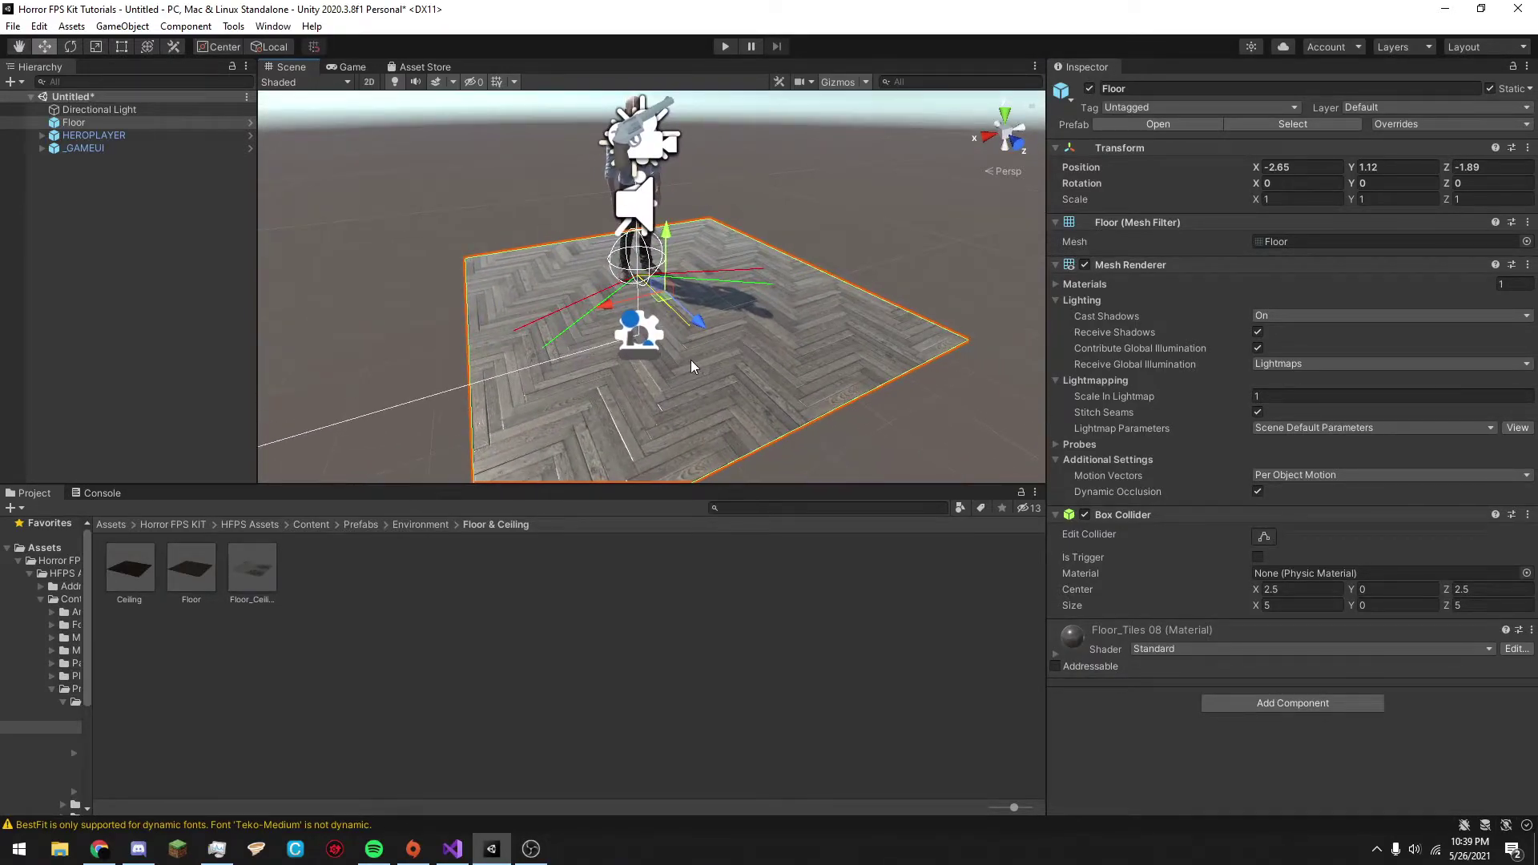
pyautogui.hotkey('ctrl', 'd')
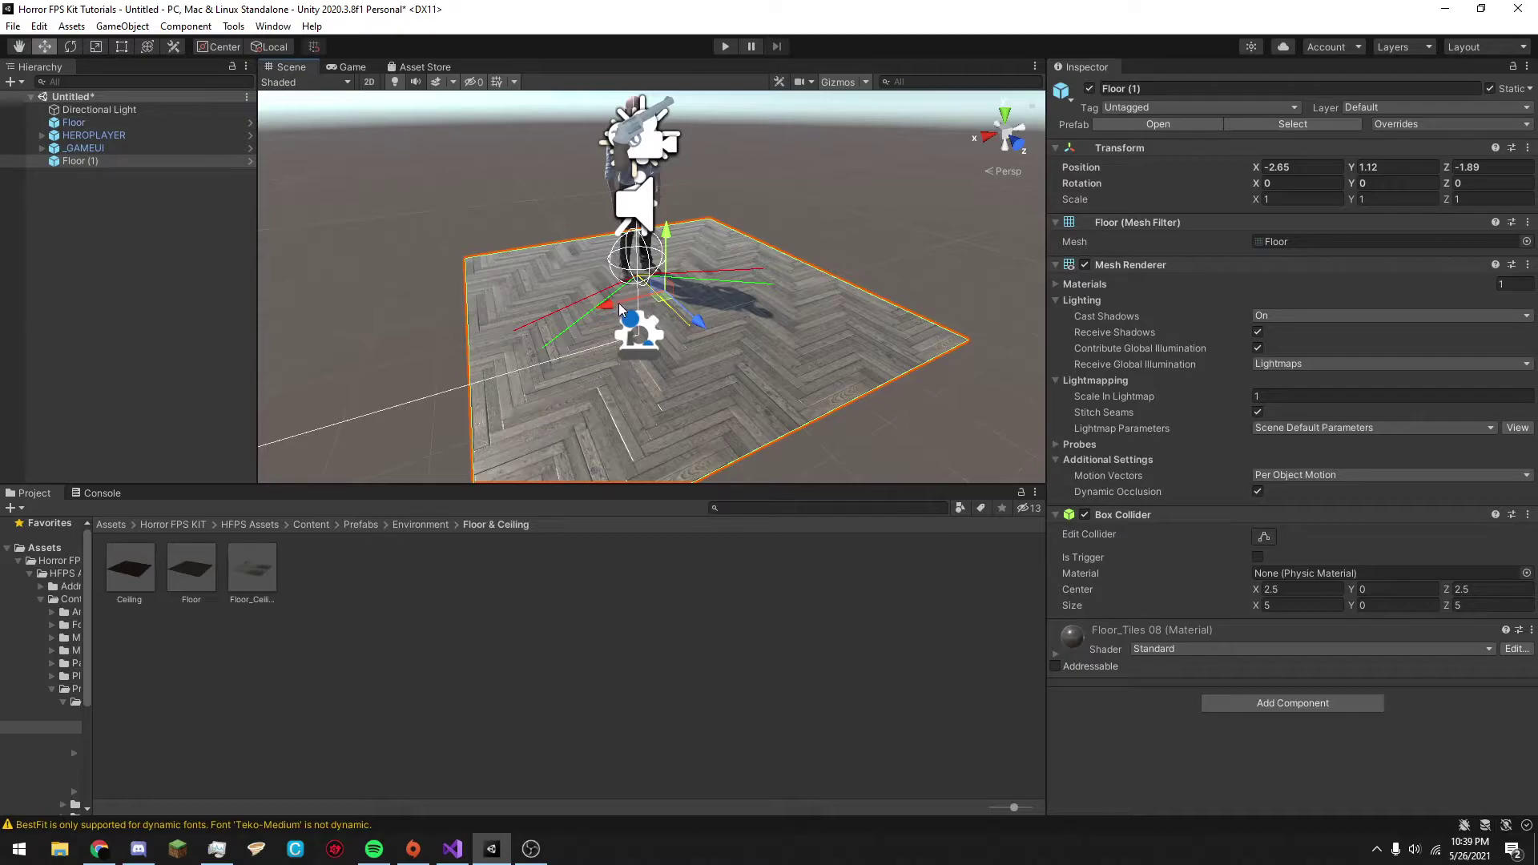
pyautogui.moveTo(618, 303); pyautogui.dragTo(472, 337)
pyautogui.hotkey('ctrl', 'z')
pyautogui.scroll(2, 583, 278)
pyautogui.moveTo(577, 275); pyautogui.dragTo(294, 372)
# Duplicate the second floor tile and vertex-snap the copy beside the original tile, at X -2.65, Z 3.11.
pyautogui.click(901, 431)
pyautogui.press('w')
pyautogui.moveTo(901, 431); pyautogui.dragTo(738, 401, button='right')
pyautogui.press('s')
pyautogui.click(458, 279)
pyautogui.moveTo(477, 257); pyautogui.dragTo(439, 255)
pyautogui.hotkey('ctrl', 'z')
pyautogui.scroll(-3, 676, 313)
pyautogui.hotkey('ctrl', 'd')
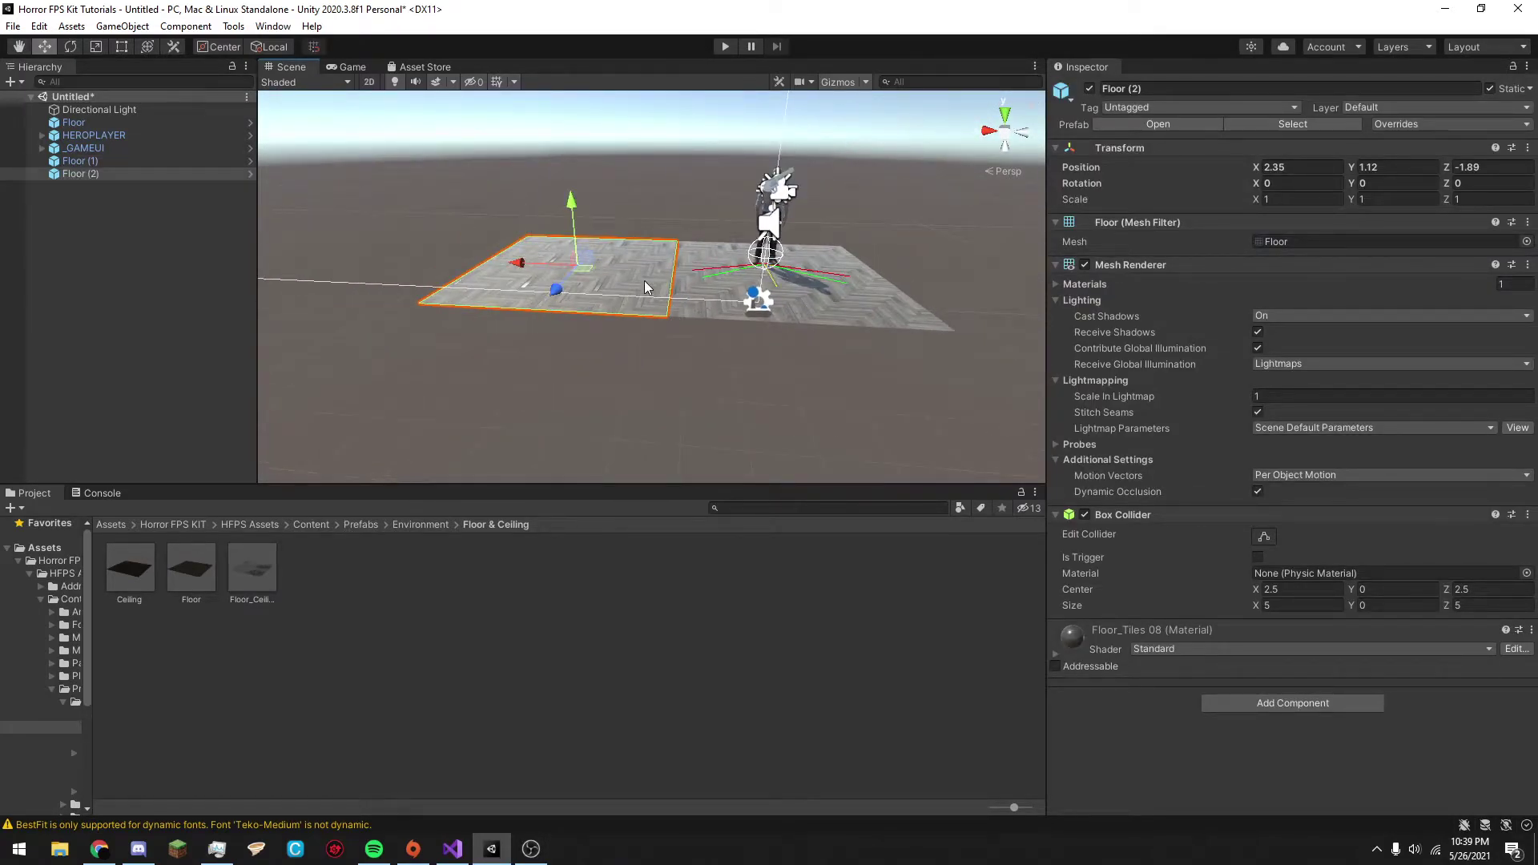
pyautogui.press('v')
pyautogui.moveTo(530, 233); pyautogui.dragTo(1084, 391)
# Duplicate the third tile and vertex-snap the copy into the open corner at X 2.35, Z 3.11 to complete a two-by-two floor.
pyautogui.scroll(2, 670, 354)
pyautogui.click(806, 342)
pyautogui.click(986, 228)
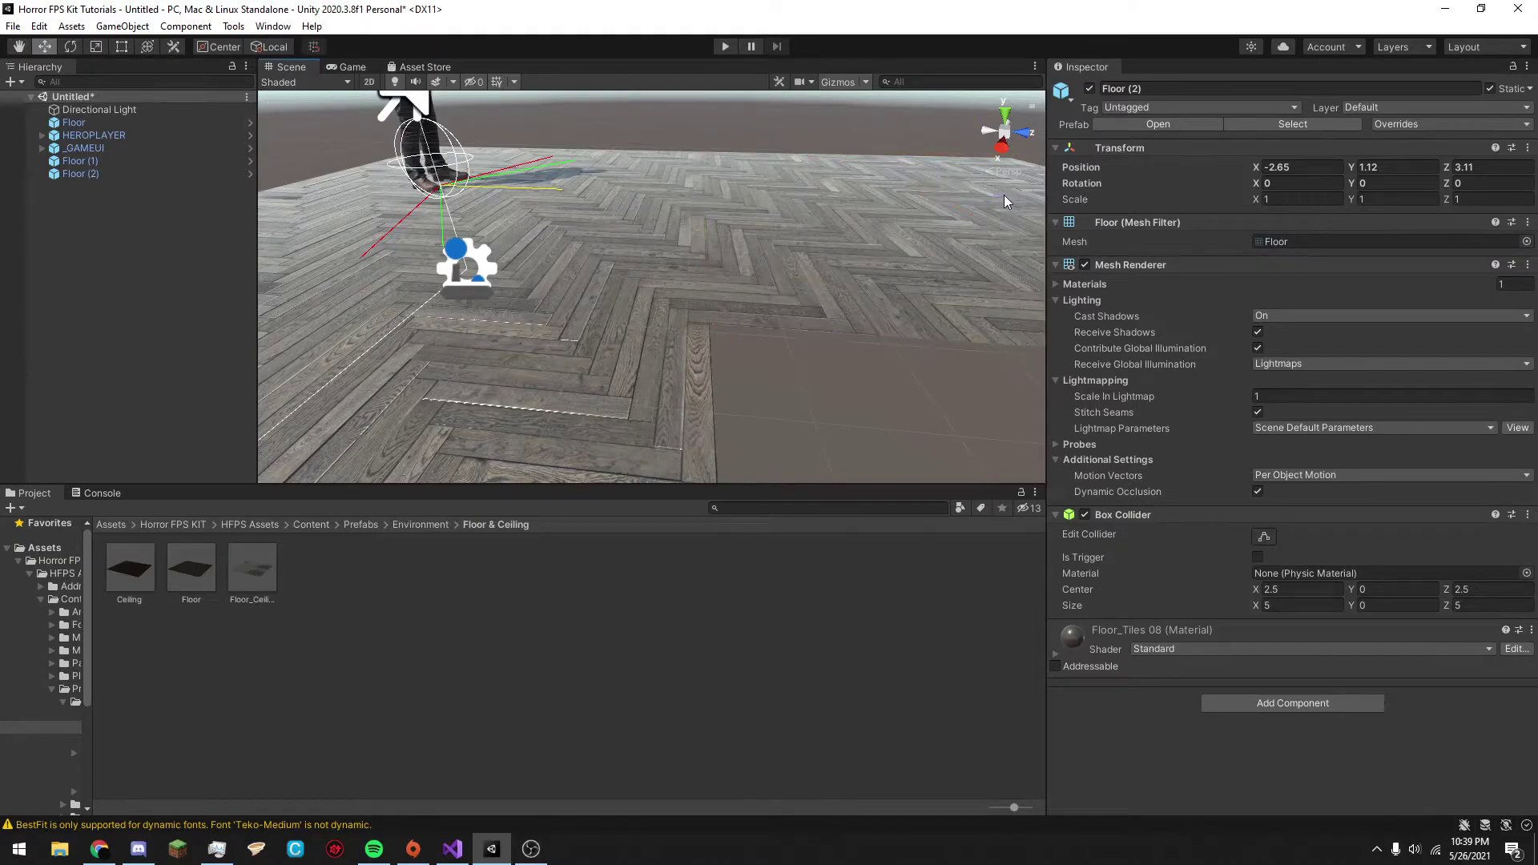
pyautogui.moveTo(998, 201); pyautogui.dragTo(1001, 212)
pyautogui.hotkey('ctrl', 'z')
pyautogui.scroll(-5, 875, 316)
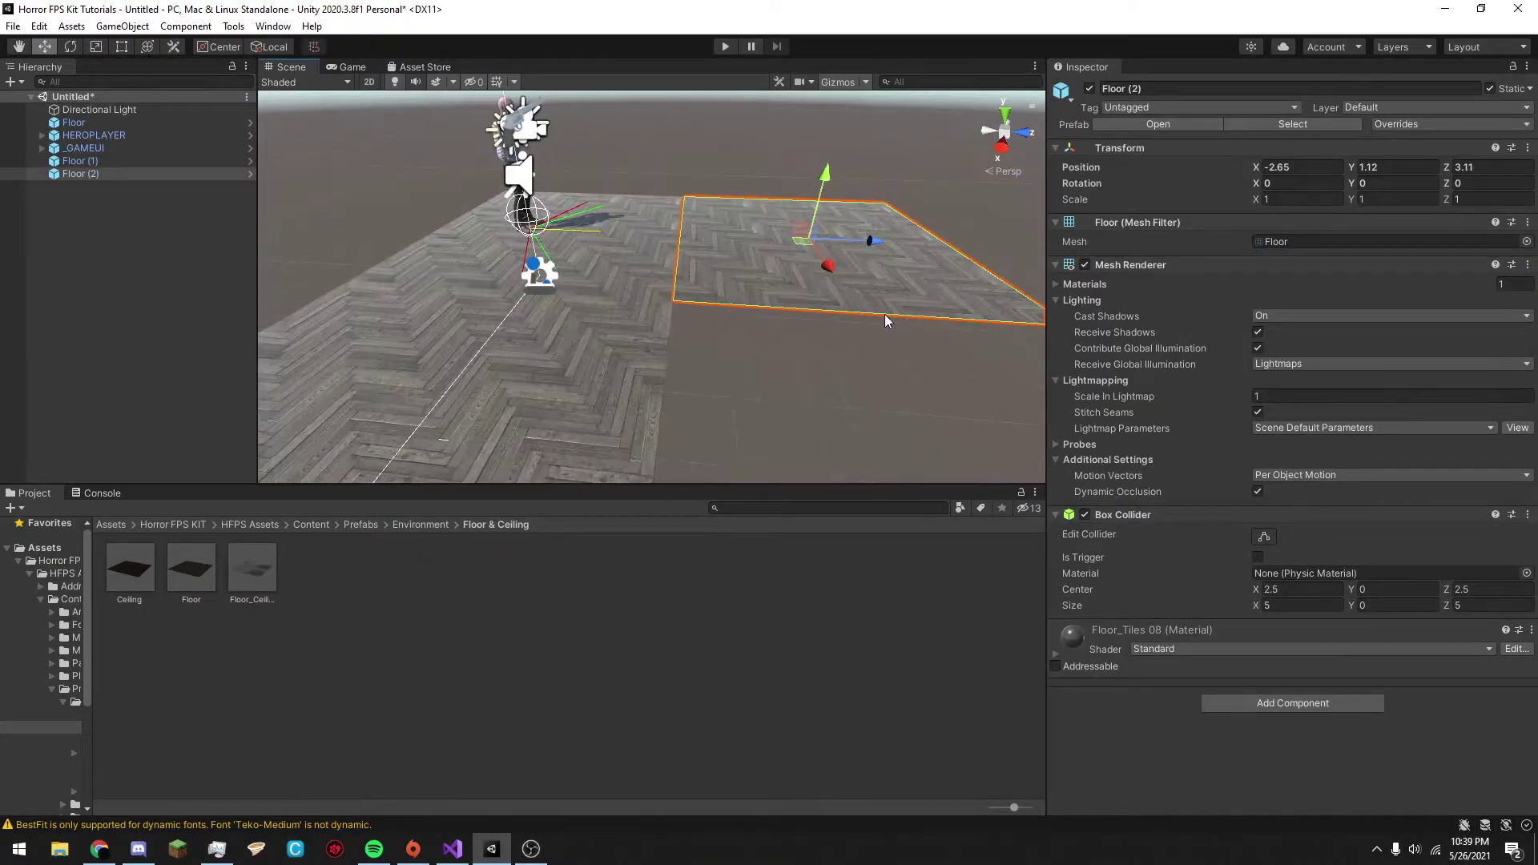
pyautogui.hotkey('ctrl', 'd')
pyautogui.press('v')
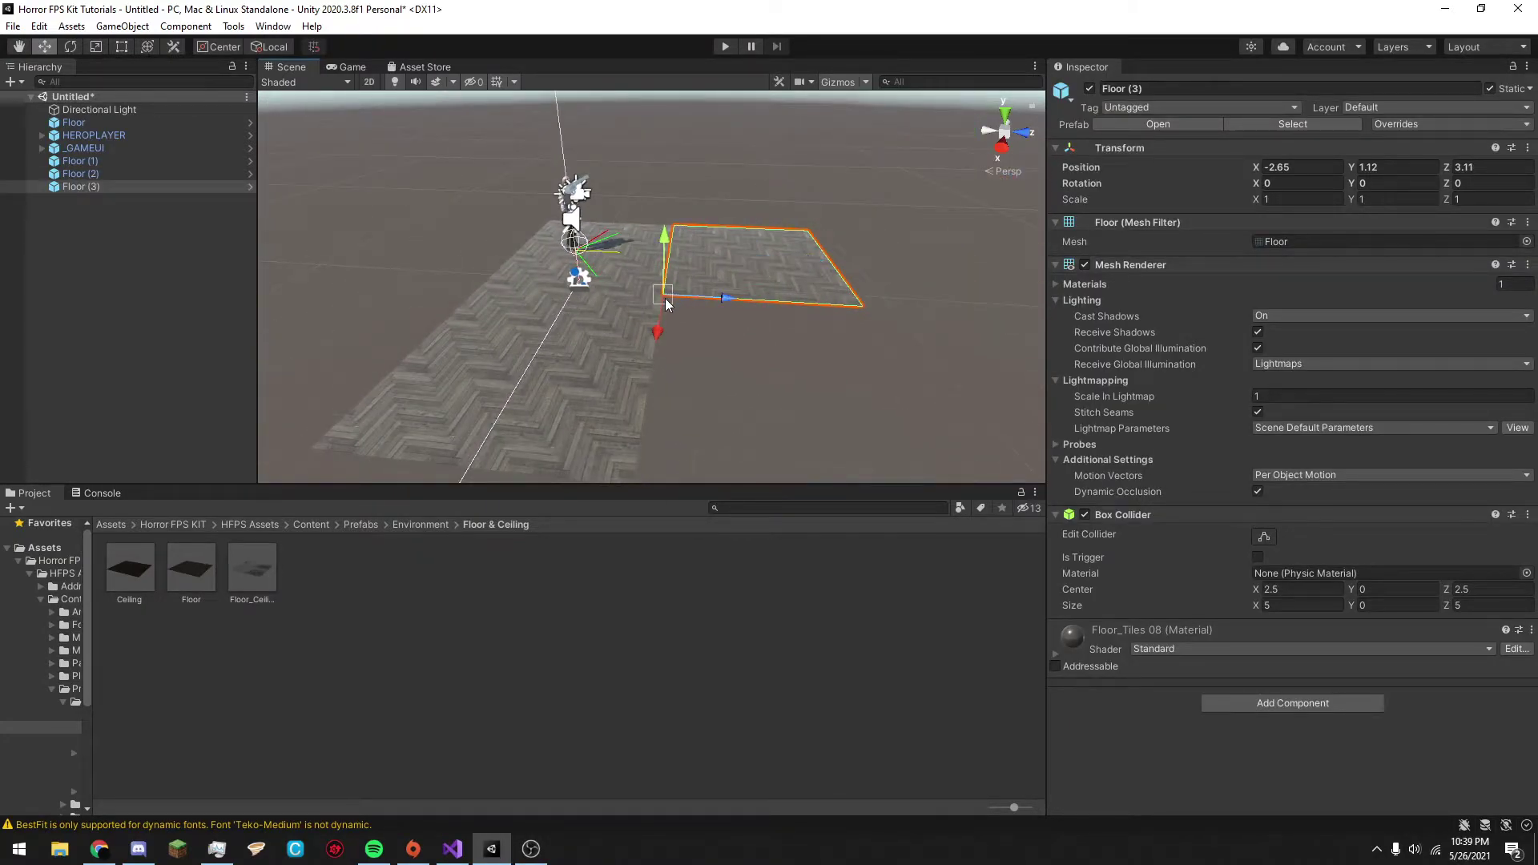
pyautogui.moveTo(666, 303); pyautogui.dragTo(644, 400)
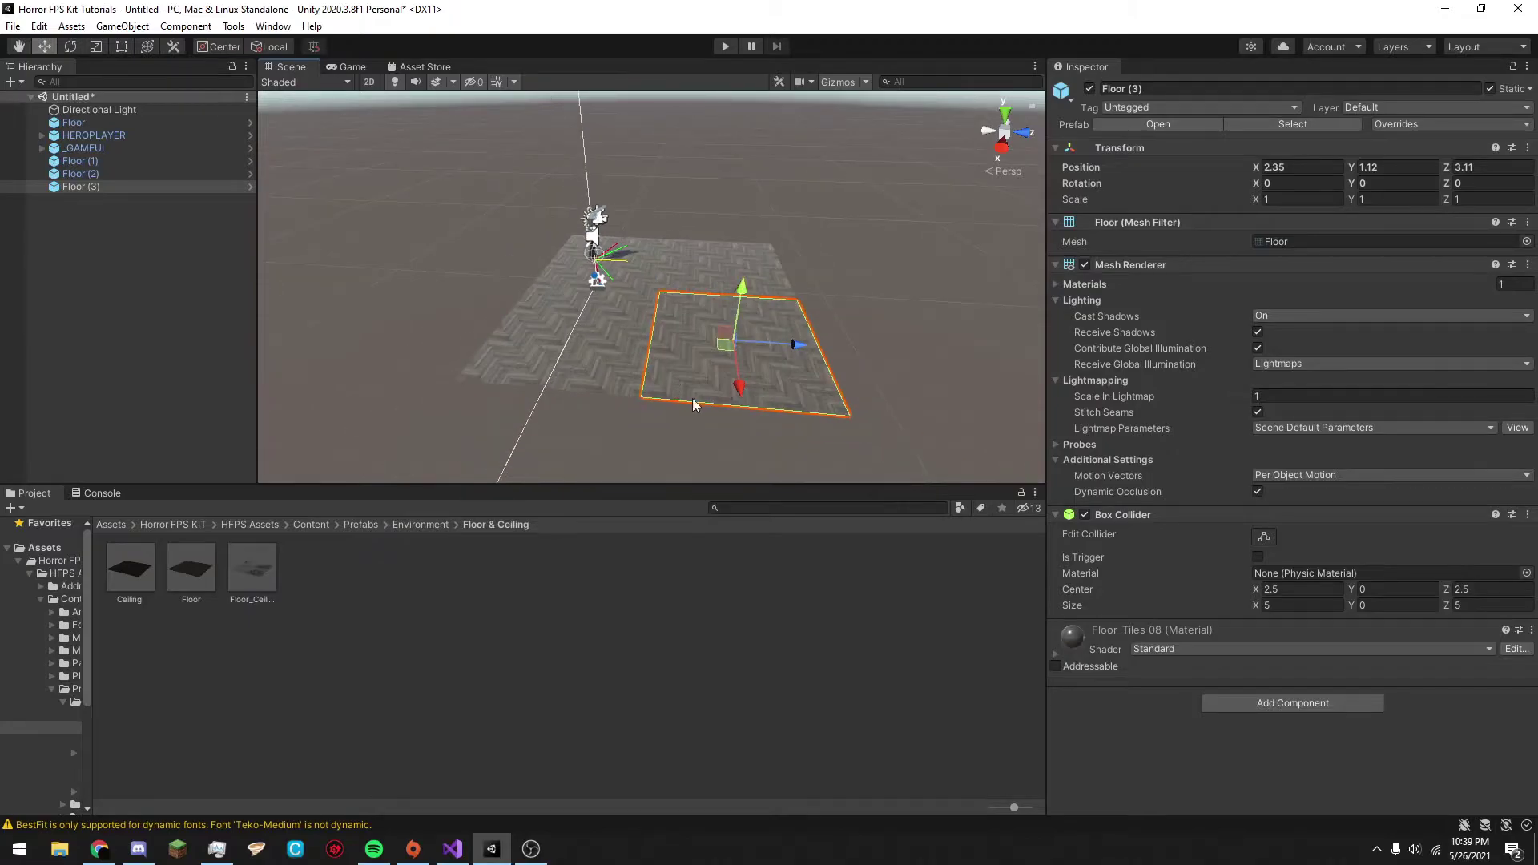
# Duplicate all four floor tiles and vertex-snap the copies along the existing floor's edge to form a two-by-four grid.
pyautogui.keyDown('shift'); pyautogui.click(165, 160); pyautogui.keyUp('shift')
pyautogui.keyDown('ctrl'); pyautogui.click(104, 122); pyautogui.keyUp('ctrl')
pyautogui.hotkey('ctrl', 'd')
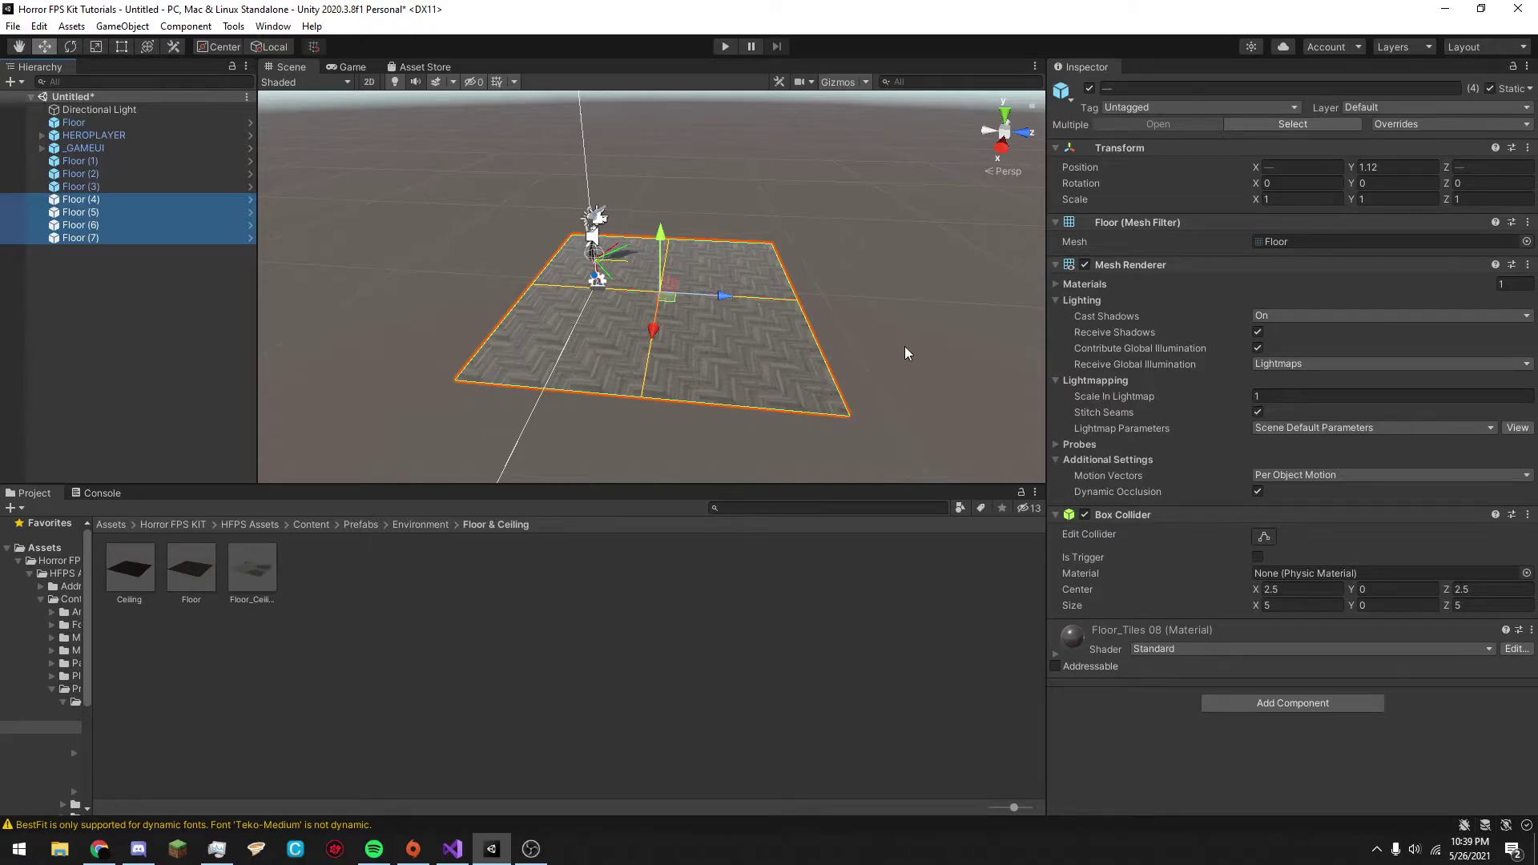
pyautogui.moveTo(888, 361); pyautogui.dragTo(829, 398, button='right')
pyautogui.press('v')
pyautogui.moveTo(909, 471); pyautogui.dragTo(526, 402)
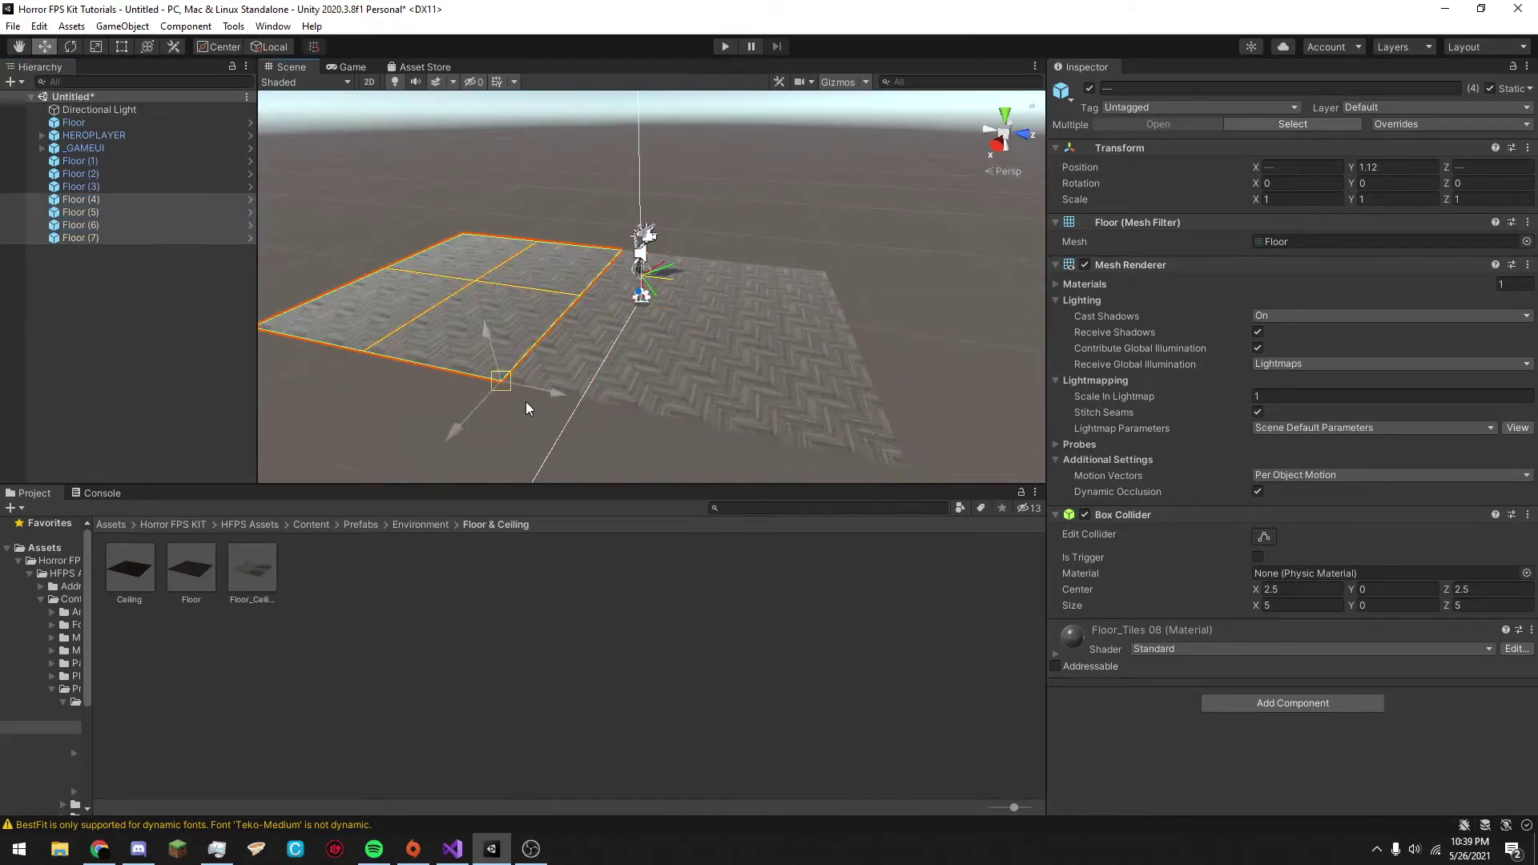
# Move HEROPLAYER and _GAMEUI above the floor tiles in the hierarchy so that all the tiles are listed together.
pyautogui.keyDown('shift'); pyautogui.click(91, 126); pyautogui.keyUp('shift')
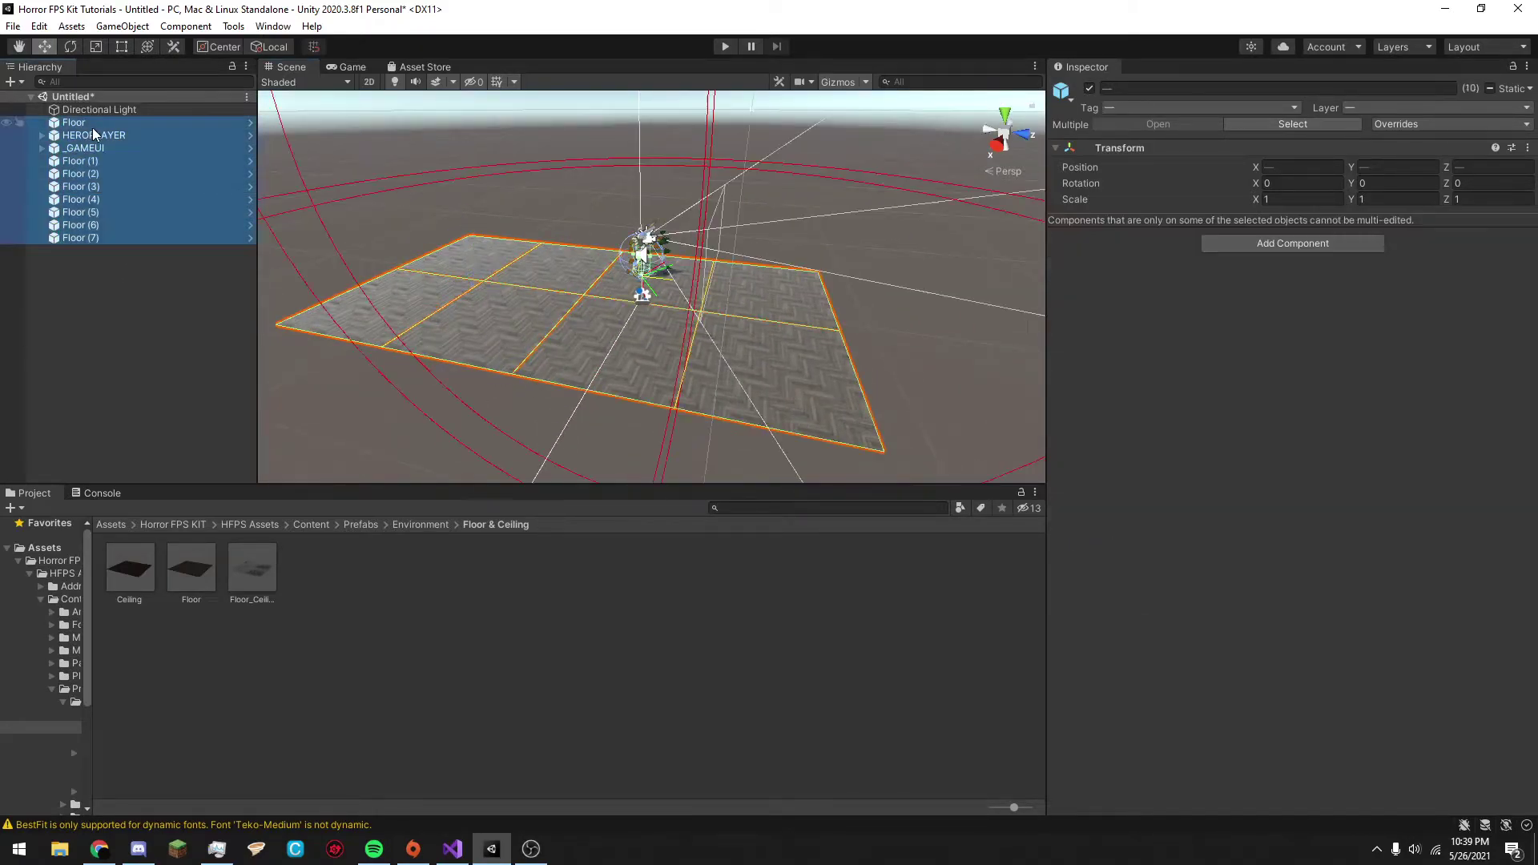
pyautogui.click(89, 149)
pyautogui.click(77, 304)
pyautogui.click(79, 135)
pyautogui.keyDown('shift'); pyautogui.click(89, 148); pyautogui.keyUp('shift')
pyautogui.moveTo(89, 147); pyautogui.dragTo(92, 118)
# Duplicate all eight floor tiles and place the copies against the long edge to form a four-by-four floor.
pyautogui.click(90, 147)
pyautogui.keyDown('shift'); pyautogui.click(92, 237); pyautogui.keyUp('shift')
pyautogui.scroll(-2, 366, 280)
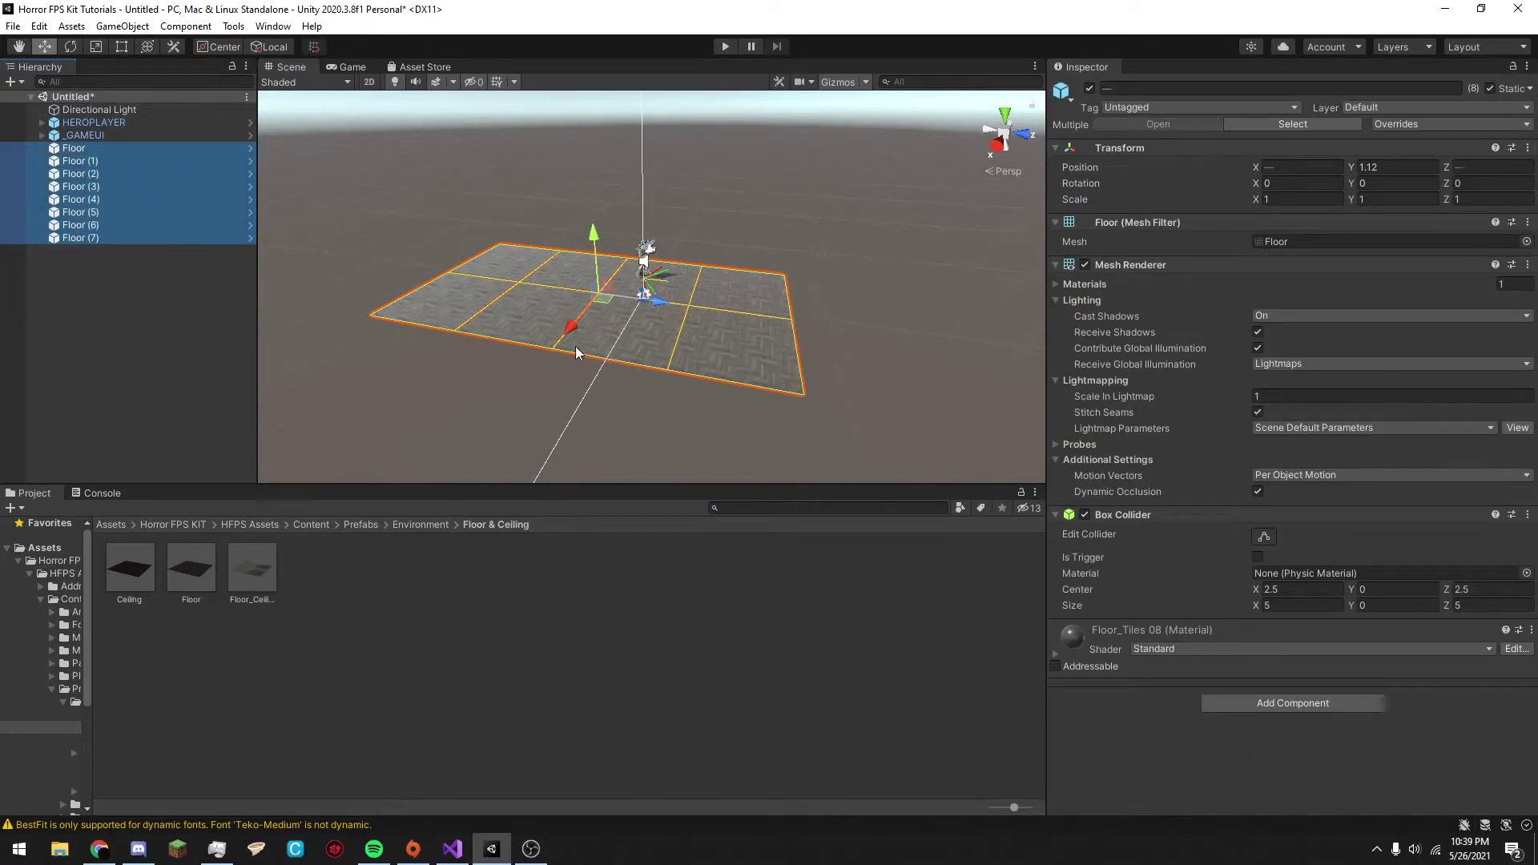
pyautogui.hotkey('ctrl', 'd')
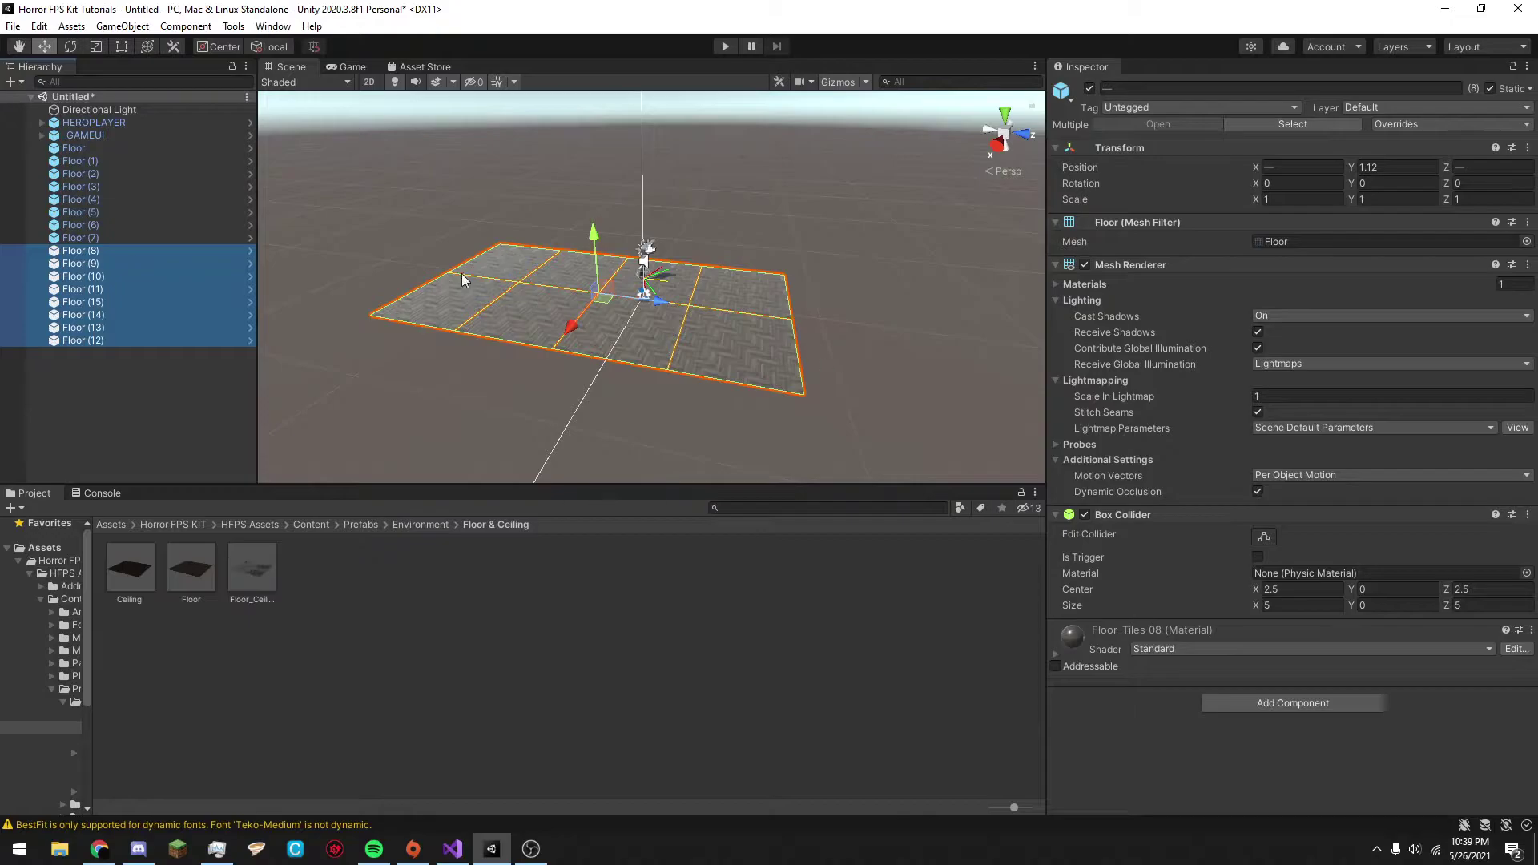
pyautogui.moveTo(689, 357); pyautogui.dragTo(728, 341, button='right')
pyautogui.moveTo(746, 300); pyautogui.dragTo(738, 406)
pyautogui.moveTo(839, 293); pyautogui.dragTo(364, 275, button='right')
# Place _GAMEUI above HEROPLAYER in the hierarchy and collapse HEROPLAYER's children.
pyautogui.doubleClick(89, 123)
pyautogui.hotkey('ctrl', 'z')
pyautogui.hotkey('ctrl', 'z')
pyautogui.hotkey('ctrl', 'z')
pyautogui.hotkey('ctrl', 'z')
pyautogui.hotkey('ctrl', 'z')
pyautogui.hotkey('ctrl', 'z')
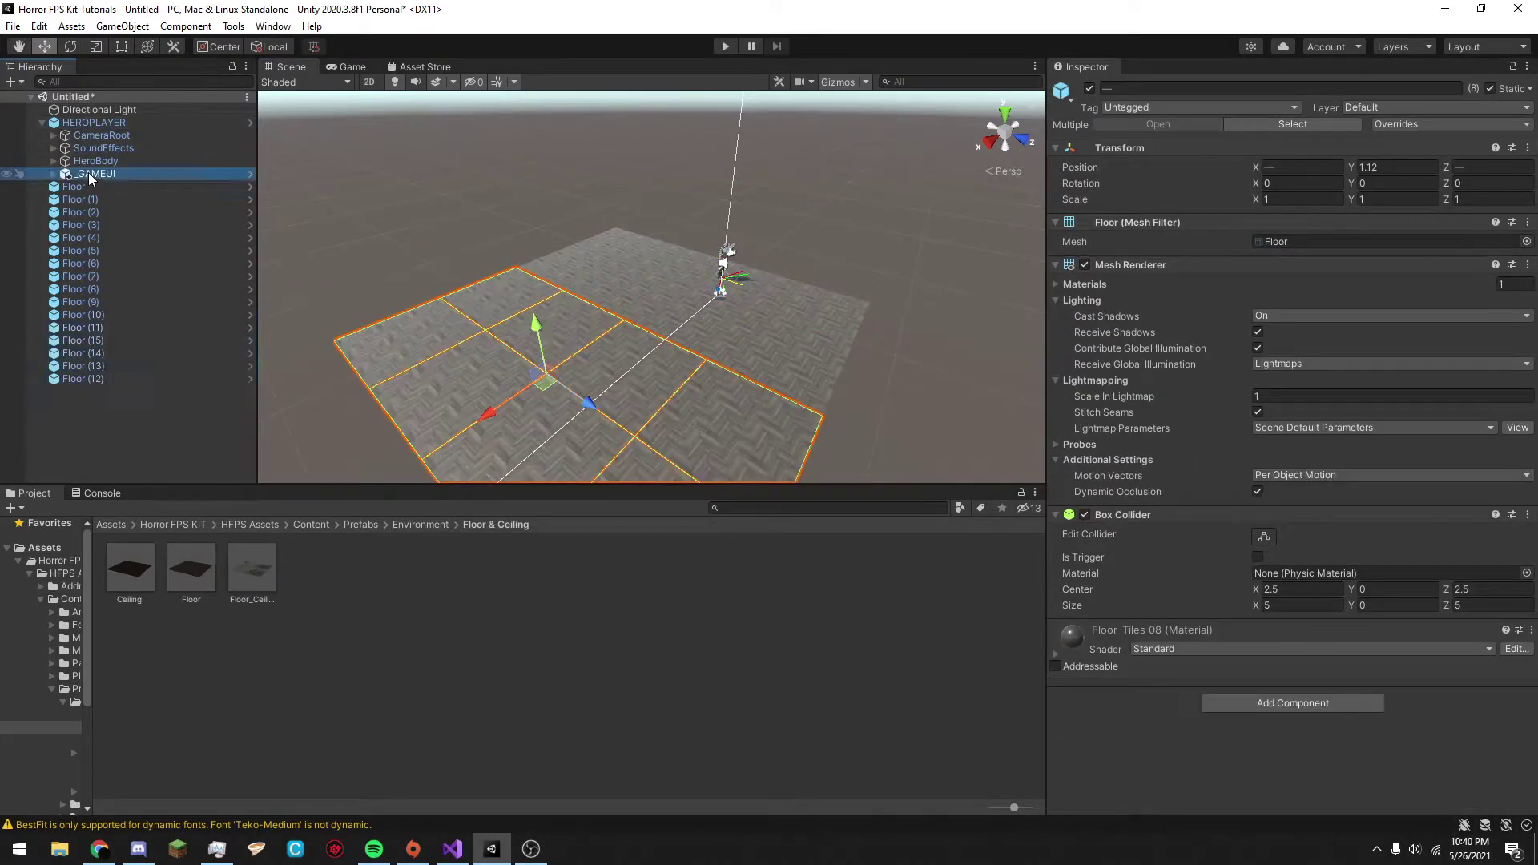
pyautogui.click(41, 135)
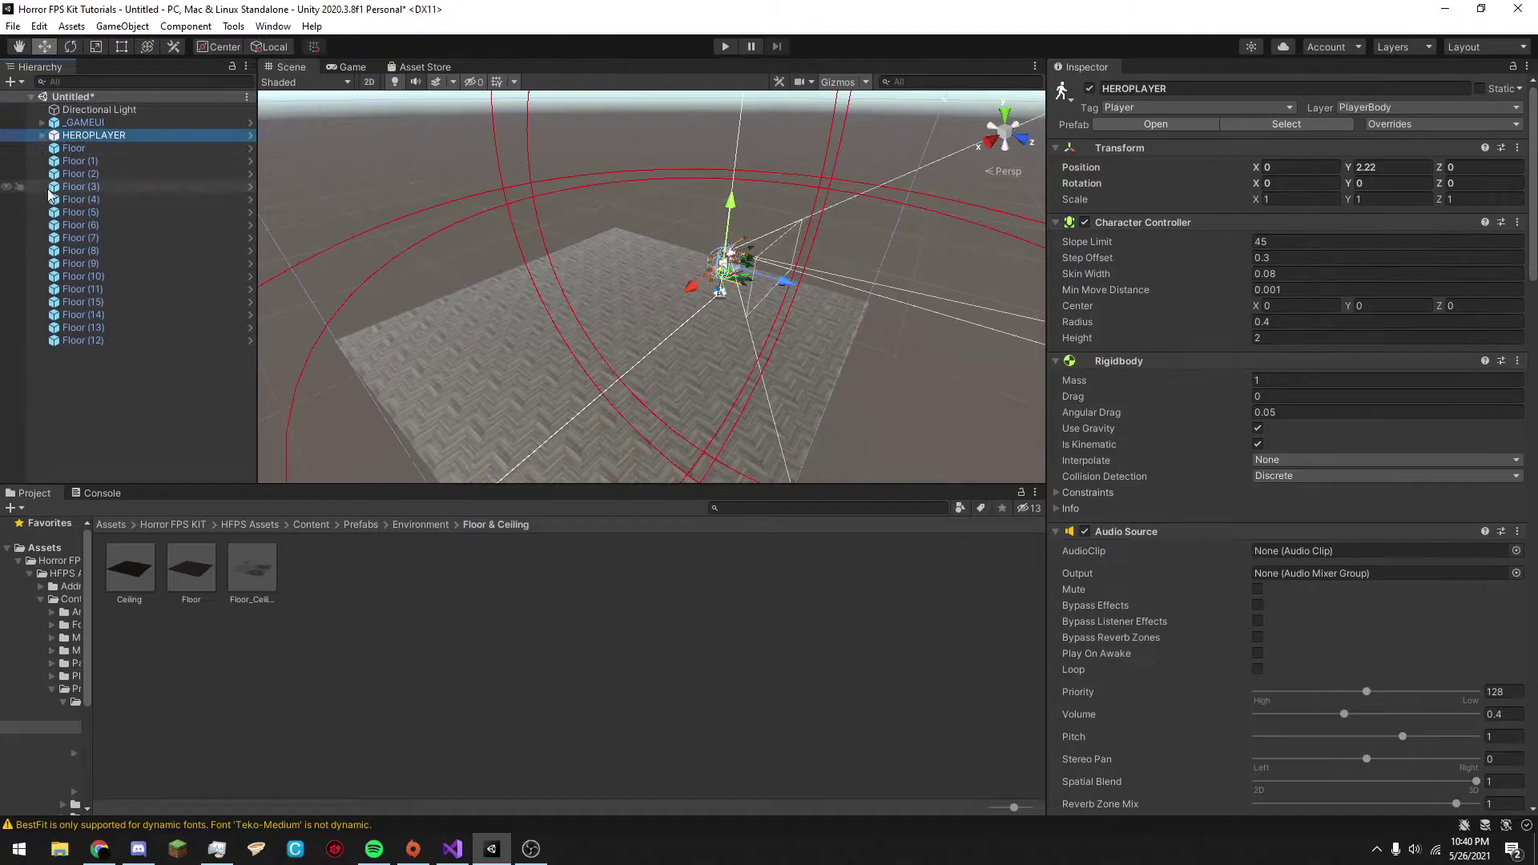
# Create an empty object at the scene's root and name it Ground.
pyautogui.click(120, 420)
pyautogui.rightClick(128, 376)
pyautogui.click(83, 388)
pyautogui.rightClick(74, 402)
pyautogui.click(133, 593)
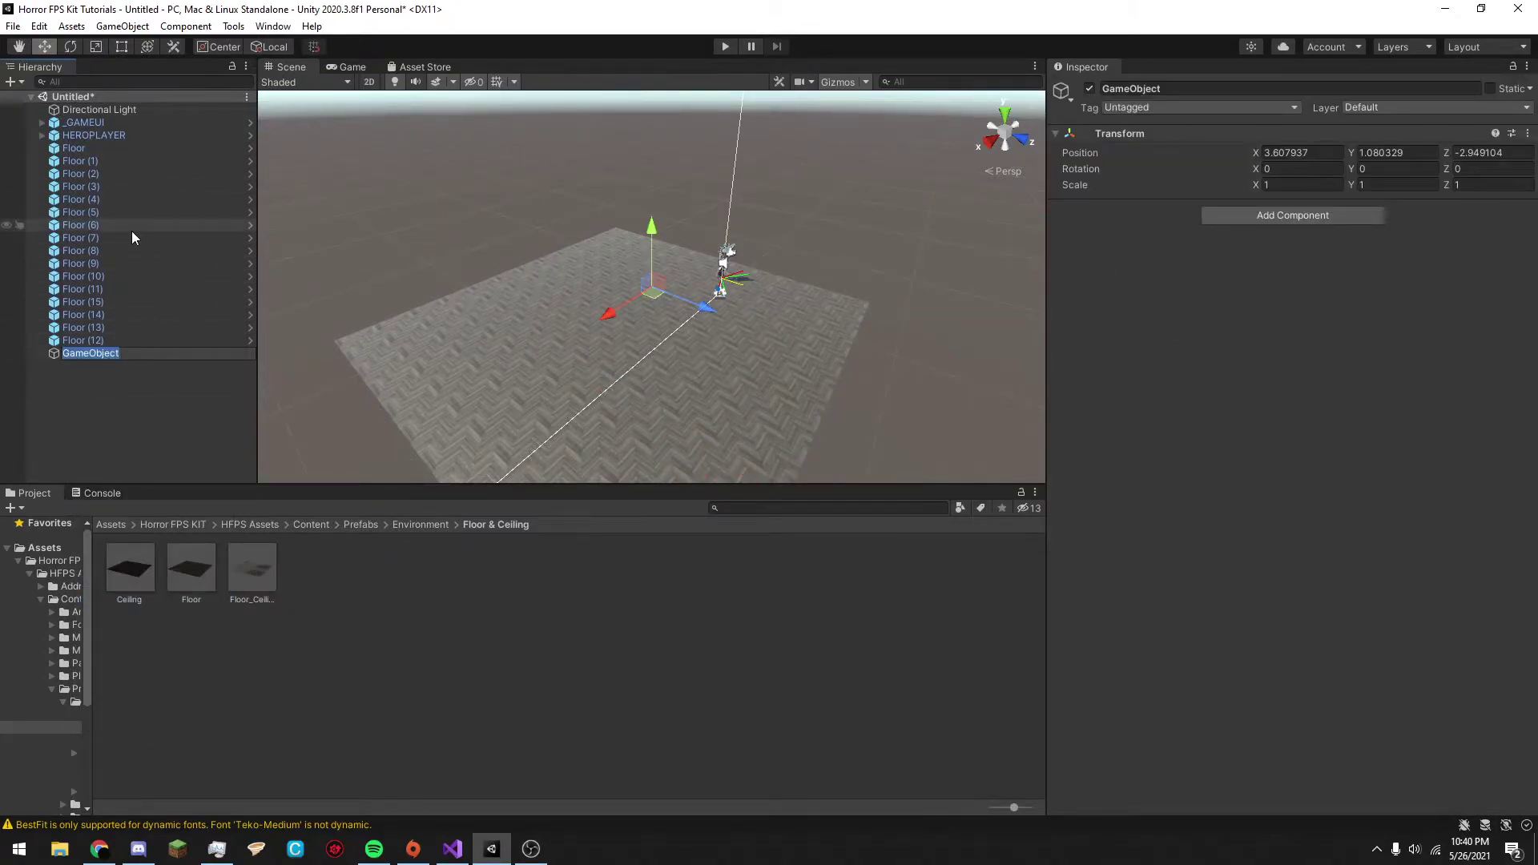
pyautogui.press('BackSpace')
pyautogui.write('floor')
pyautogui.press('BackSpace')
pyautogui.press('BackSpace')
pyautogui.press('BackSpace')
pyautogui.press('BackSpace')
pyautogui.press('BackSpace')
pyautogui.write('gr')
pyautogui.press('BackSpace')
pyautogui.press('BackSpace')
pyautogui.write('Ground')
pyautogui.press('Return')
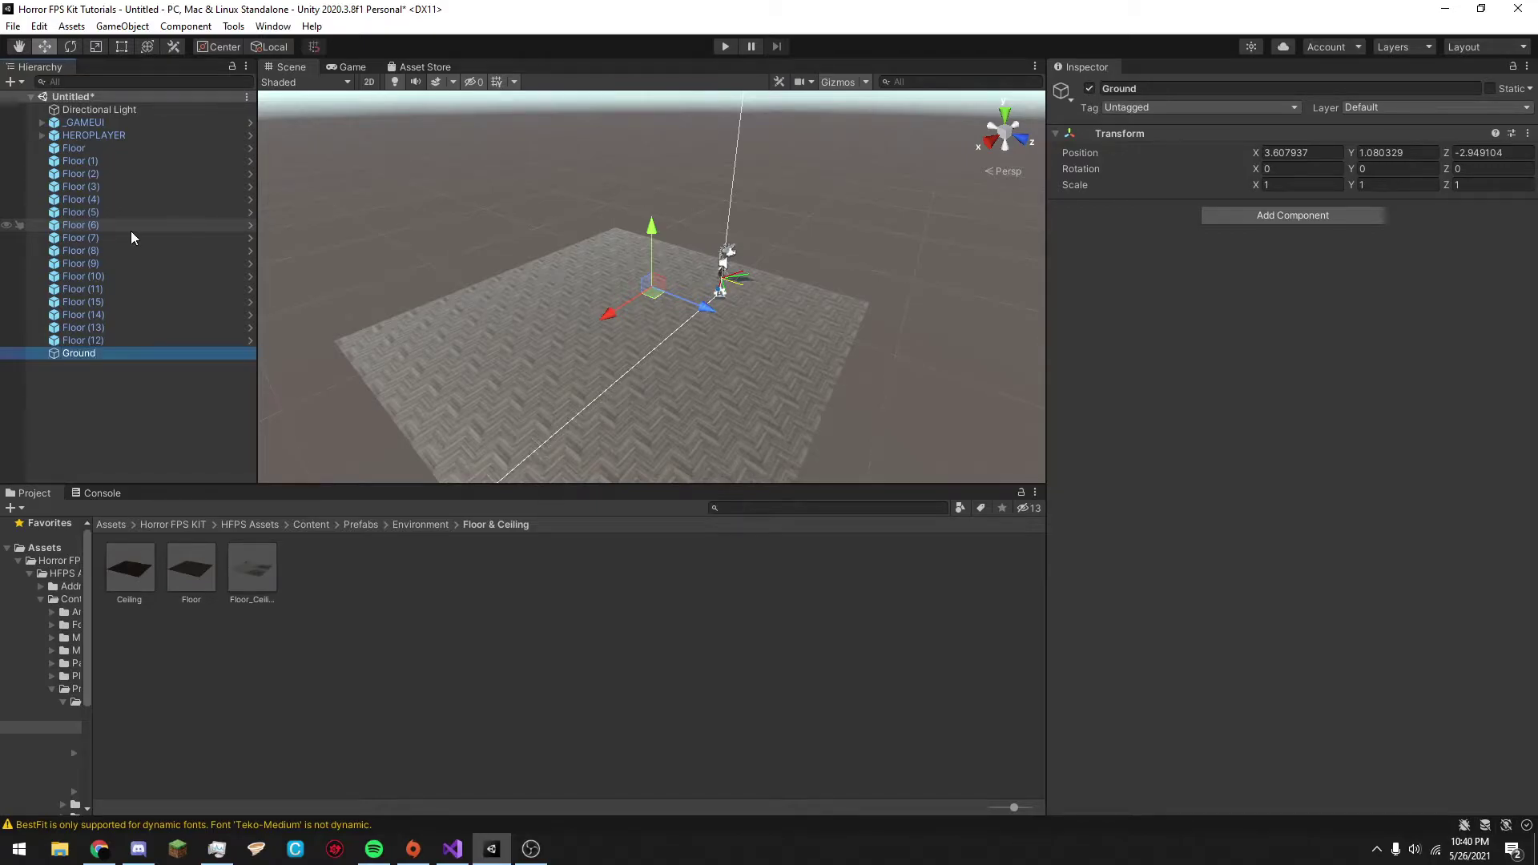
# Make all the floor tiles children of Ground and collapse the group.
pyautogui.click(99, 149)
pyautogui.keyDown('shift'); pyautogui.click(104, 339); pyautogui.keyUp('shift')
pyautogui.moveTo(105, 340); pyautogui.dragTo(94, 353)
pyautogui.click(72, 149)
pyautogui.click(42, 147)
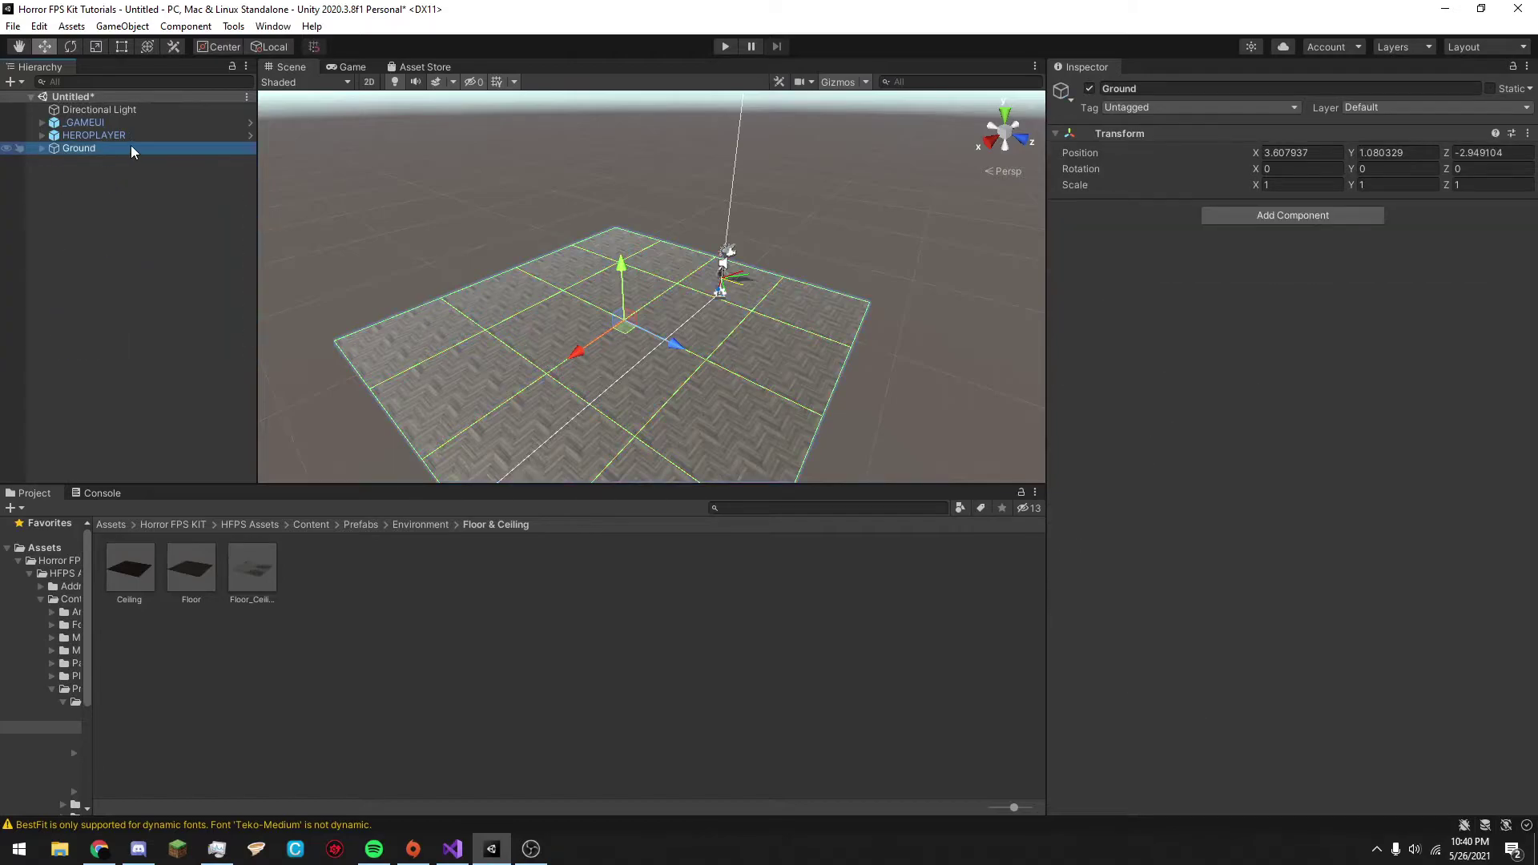
# Examine the tiled floor around the player up close.
pyautogui.scroll(3, 720, 312)
pyautogui.moveTo(600, 353); pyautogui.dragTo(742, 295)
pyautogui.scroll(2, 742, 295)
pyautogui.moveTo(742, 295); pyautogui.dragTo(761, 272, button='right')
pyautogui.scroll(5, 761, 273)
pyautogui.click(75, 192)
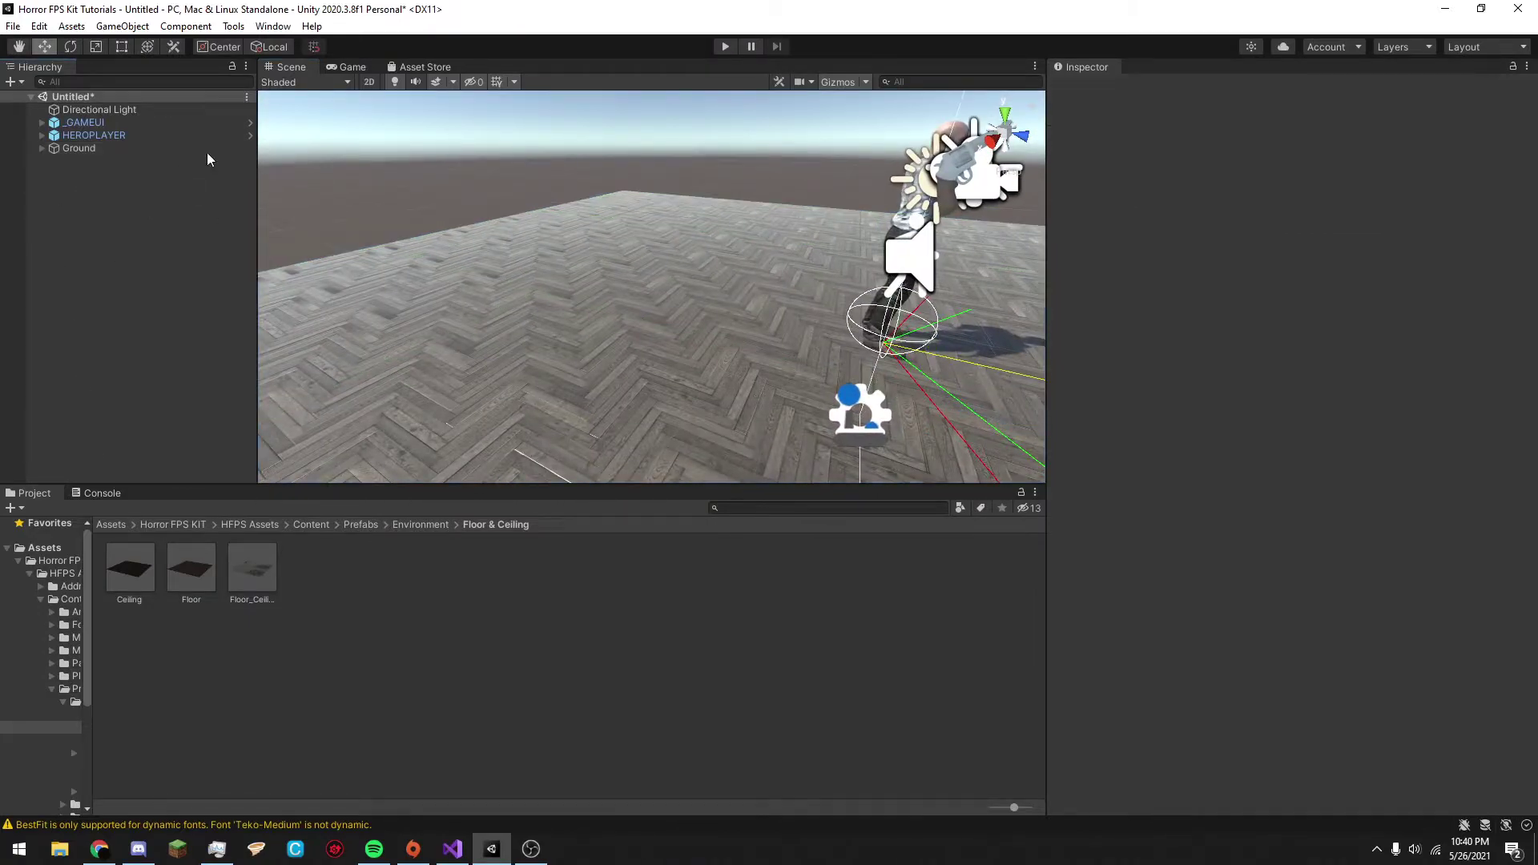
pyautogui.scroll(-3, 595, 435)
pyautogui.click(618, 338)
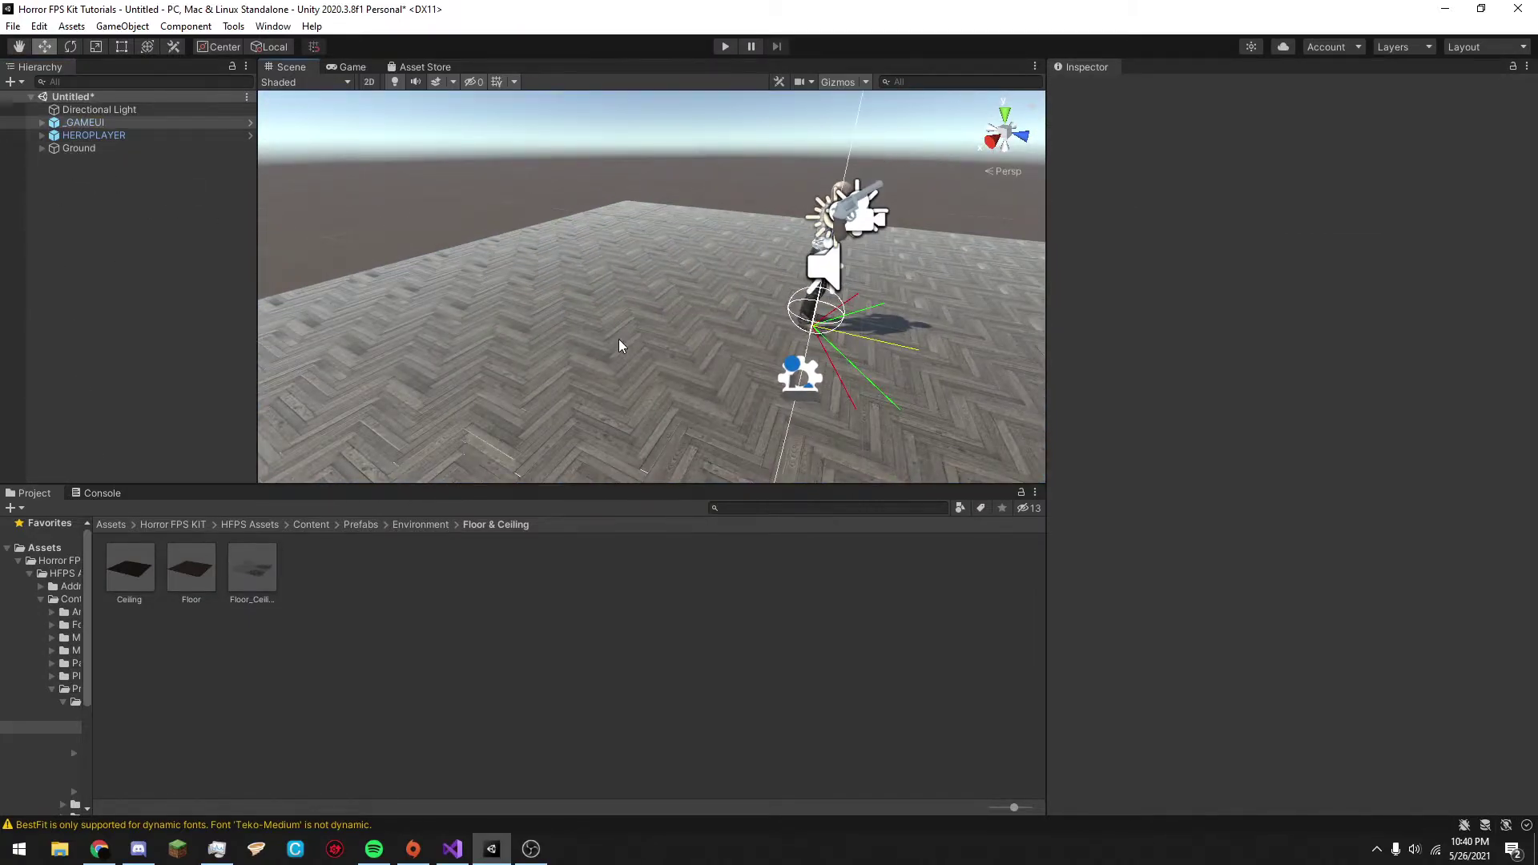
pyautogui.click(601, 380)
# Inspect a corner floor tile inside Ground and the Directional Light's settings.
pyautogui.click(41, 122)
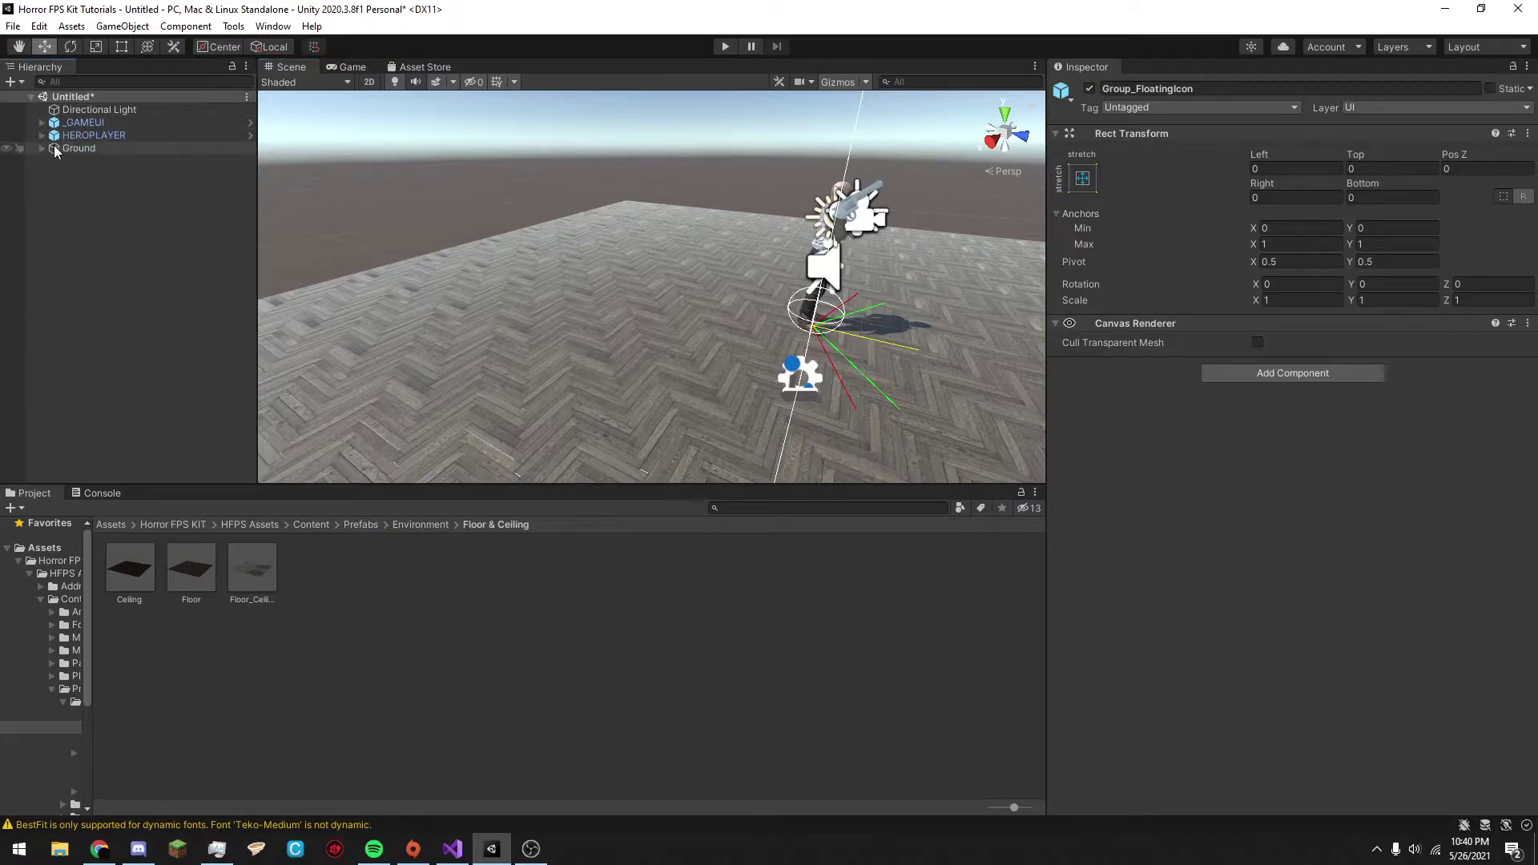
pyautogui.click(43, 148)
pyautogui.moveTo(689, 422); pyautogui.dragTo(450, 363, button='right')
pyautogui.click(450, 363)
pyautogui.click(383, 251)
pyautogui.click(383, 252)
pyautogui.scroll(3, 84, 147)
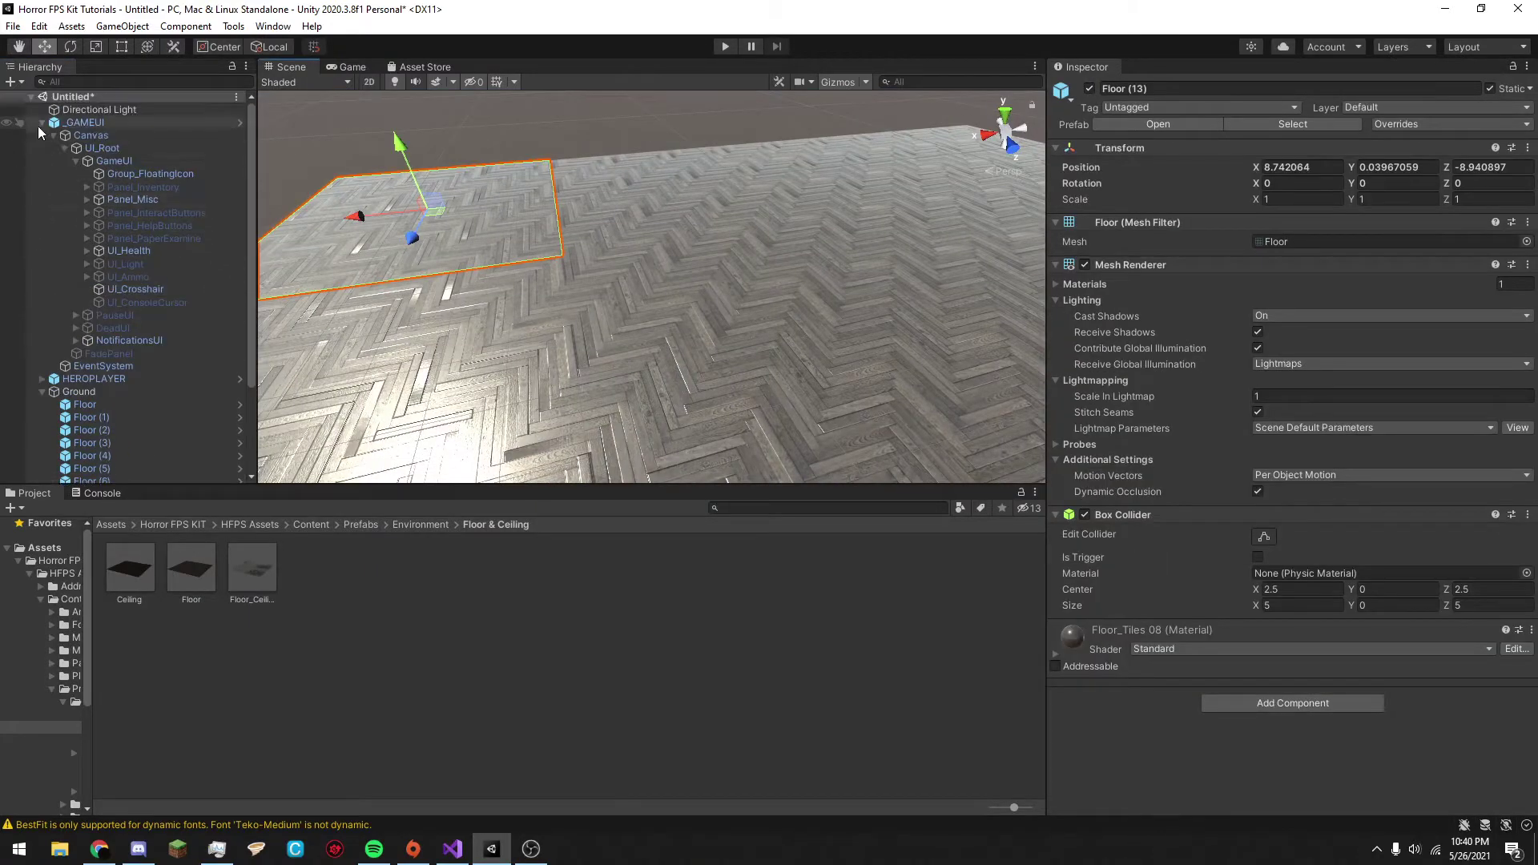
pyautogui.click(42, 391)
pyautogui.click(88, 110)
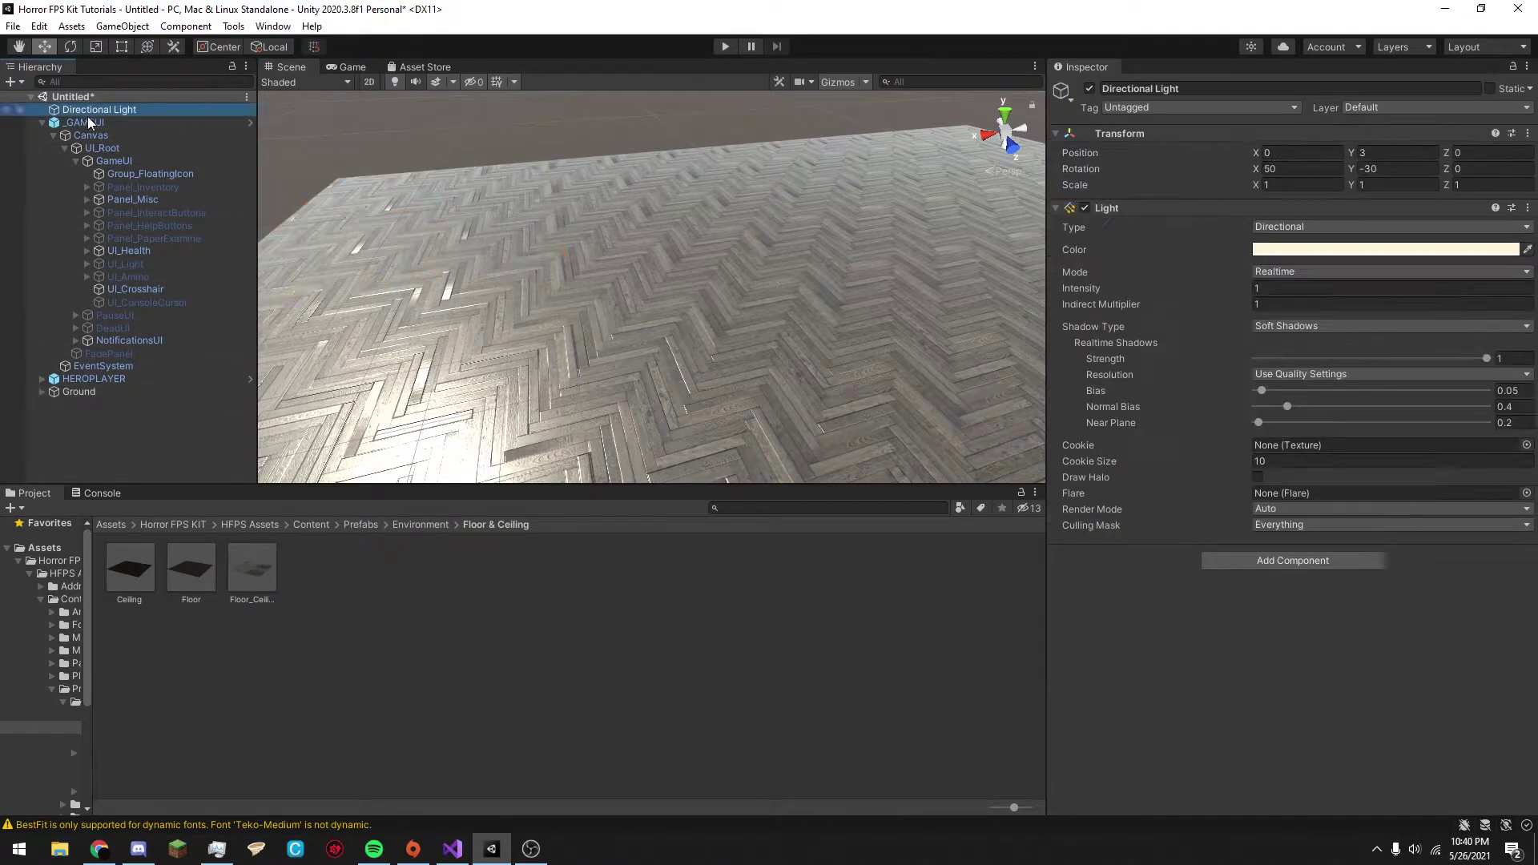
# Bring the _GAMEUI canvas into view and reset the object's position to X 0, Y 0, Z 0.
pyautogui.doubleClick(88, 122)
pyautogui.scroll(-5, 655, 354)
pyautogui.moveTo(655, 354); pyautogui.dragTo(613, 282, button='right')
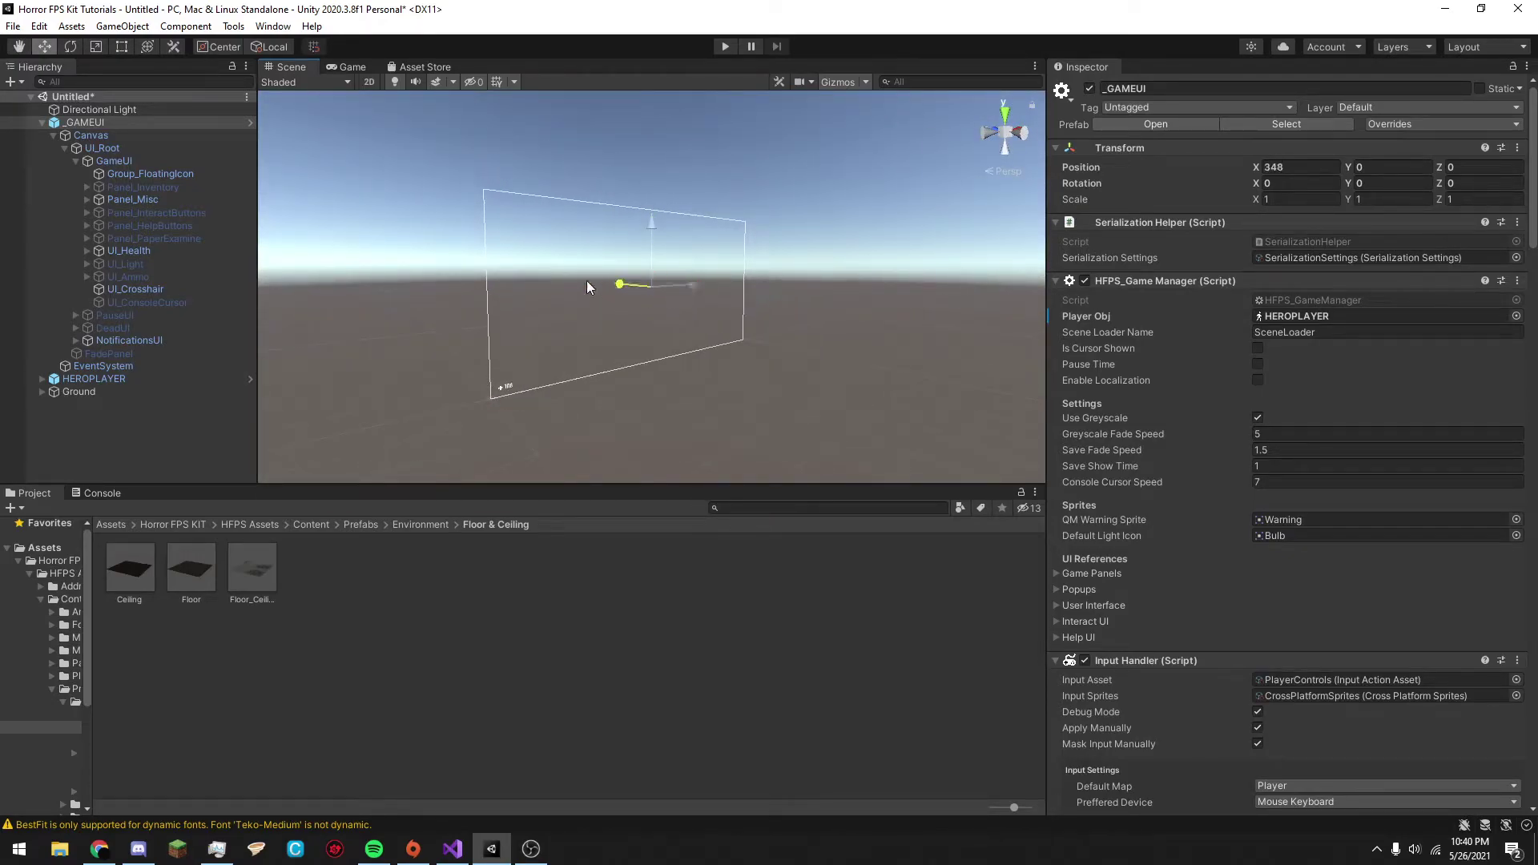
pyautogui.hotkey('ctrl', 'z')
pyautogui.moveTo(771, 338); pyautogui.dragTo(722, 357, button='right')
pyautogui.scroll(1, 715, 357)
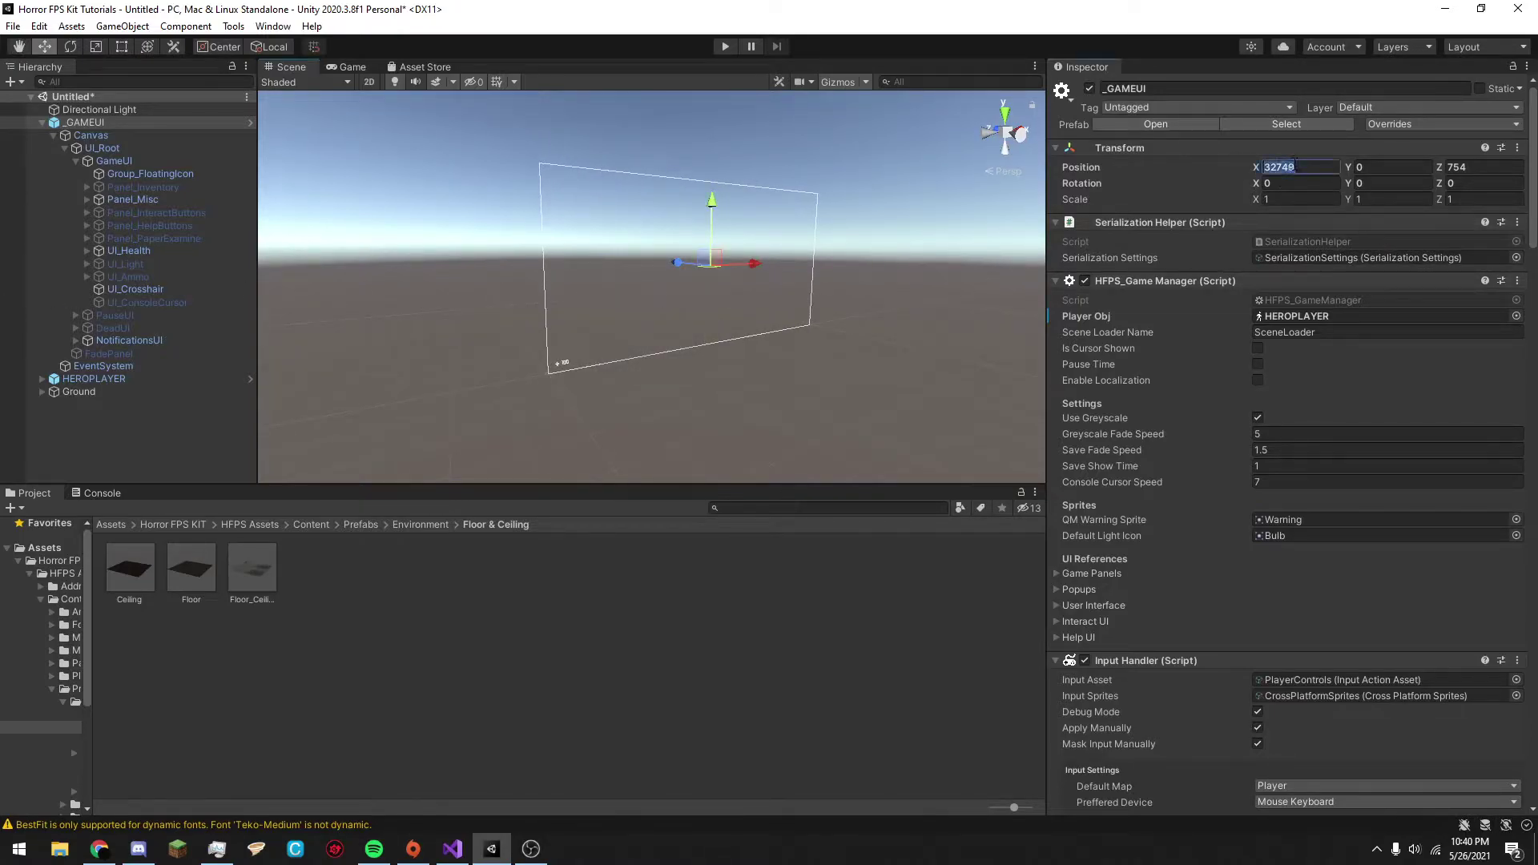
pyautogui.scroll(4, 576, 287)
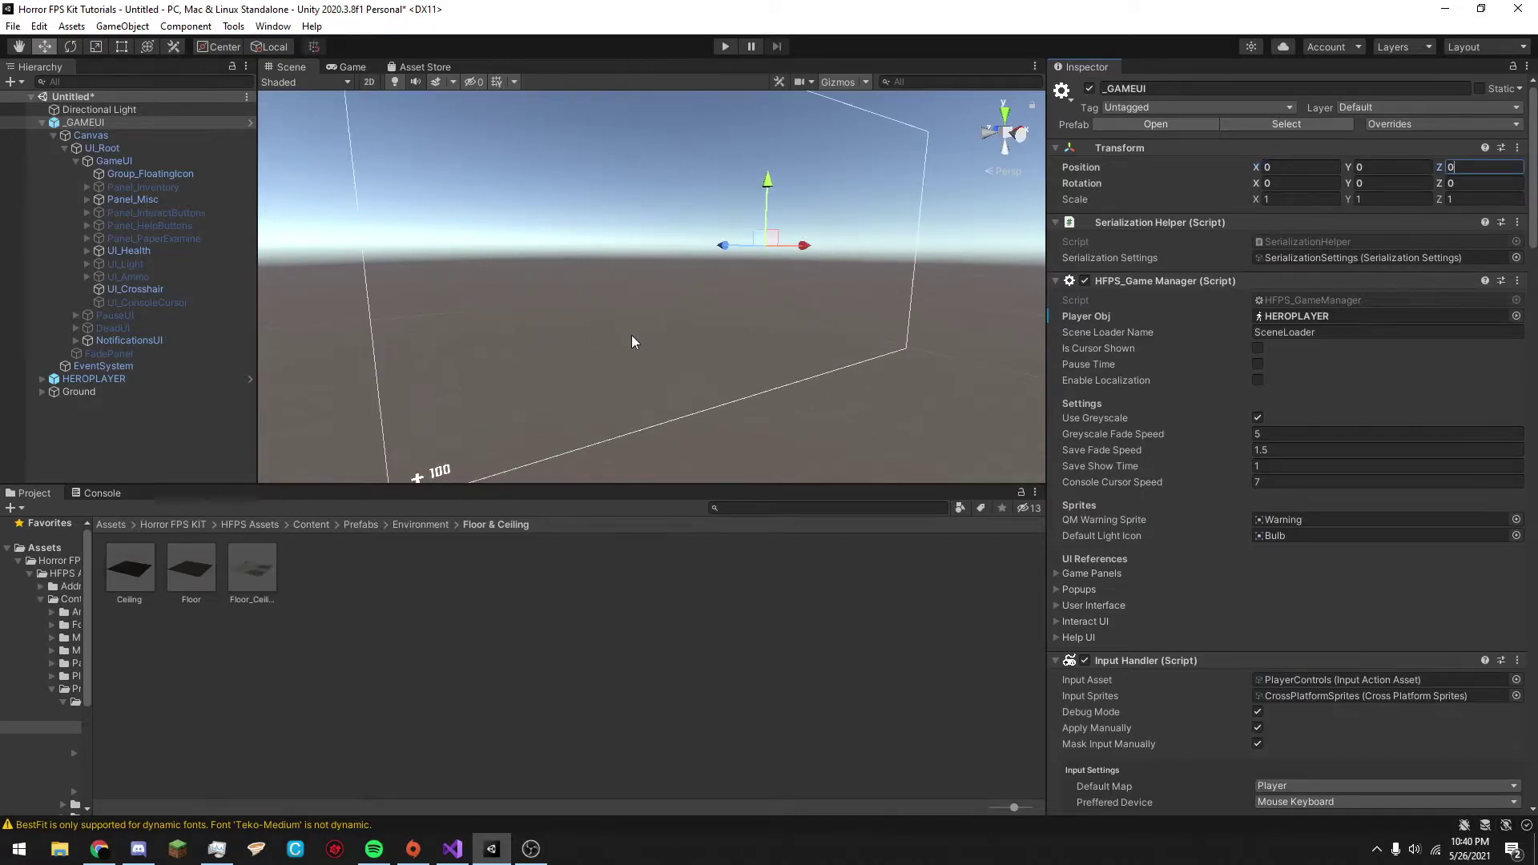
# Collapse the _GAMEUI hierarchy and bring the Ground group into view.
pyautogui.moveTo(655, 332); pyautogui.dragTo(625, 397, button='right')
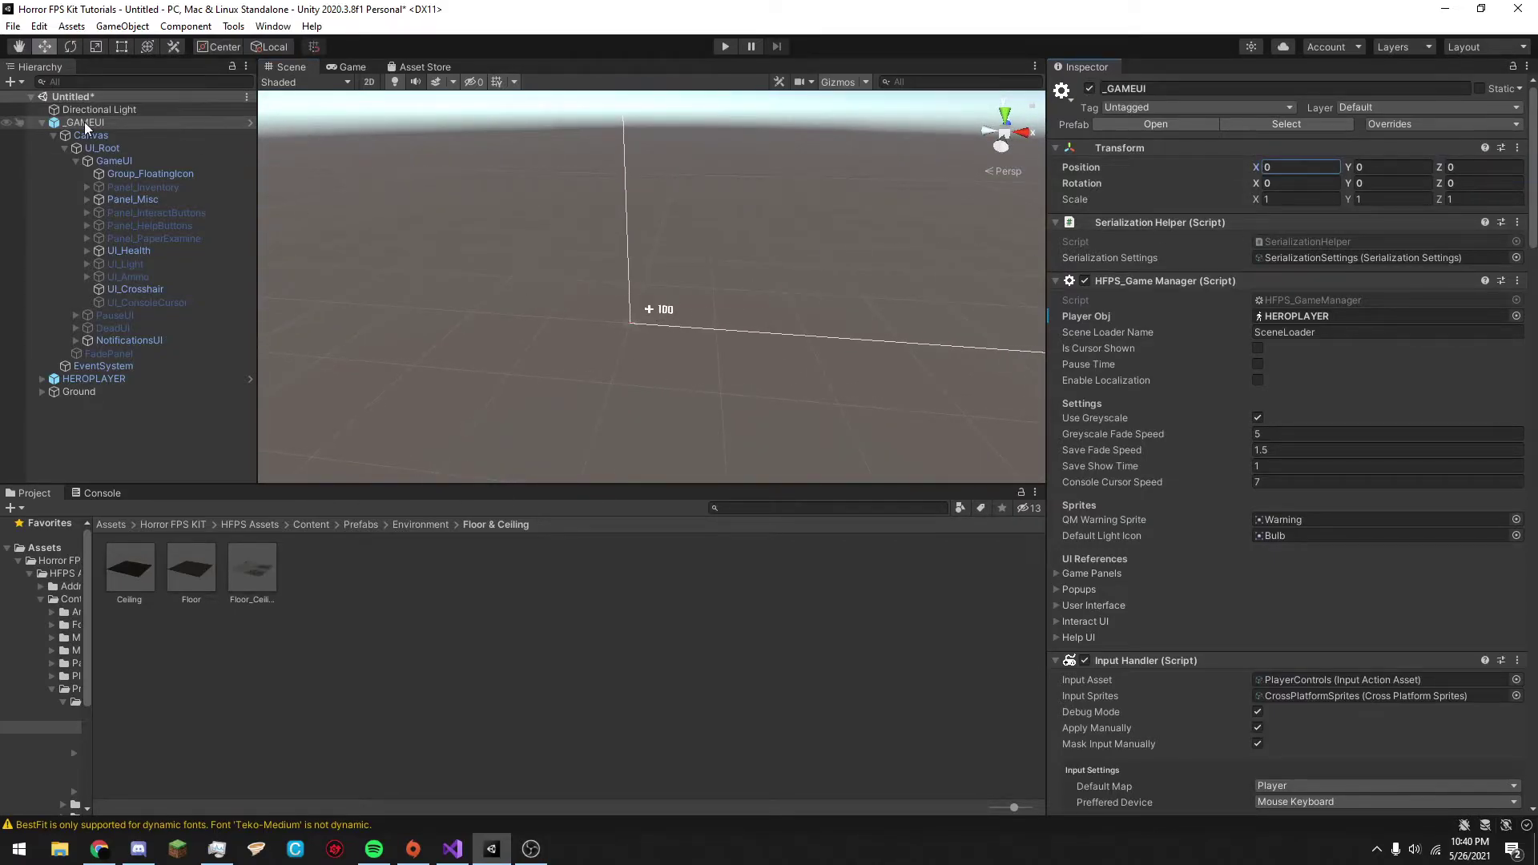
pyautogui.click(42, 123)
pyautogui.click(54, 135)
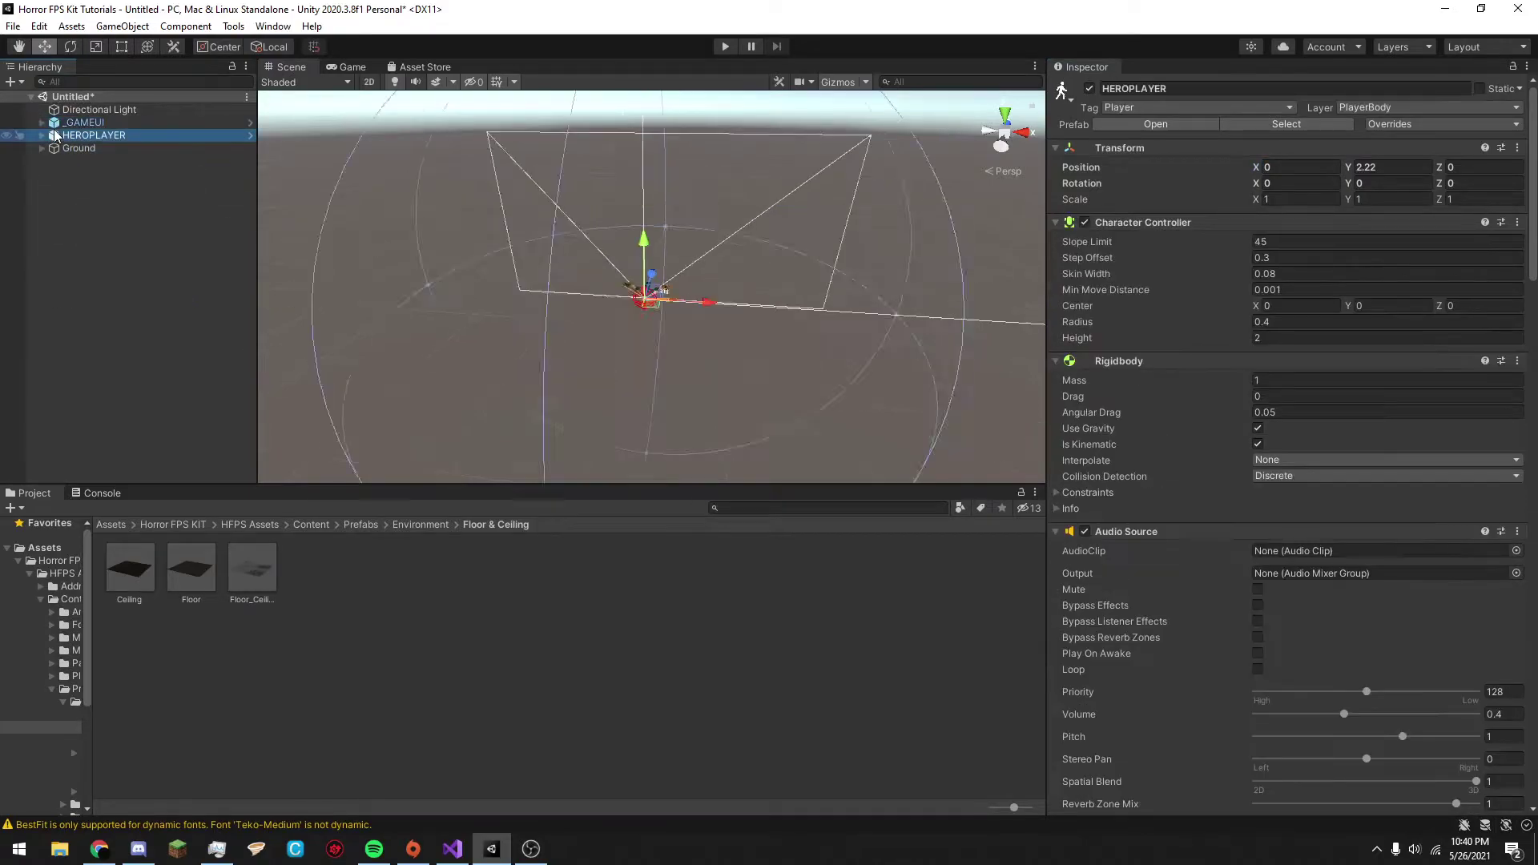
pyautogui.scroll(5, 571, 256)
pyautogui.click(116, 149)
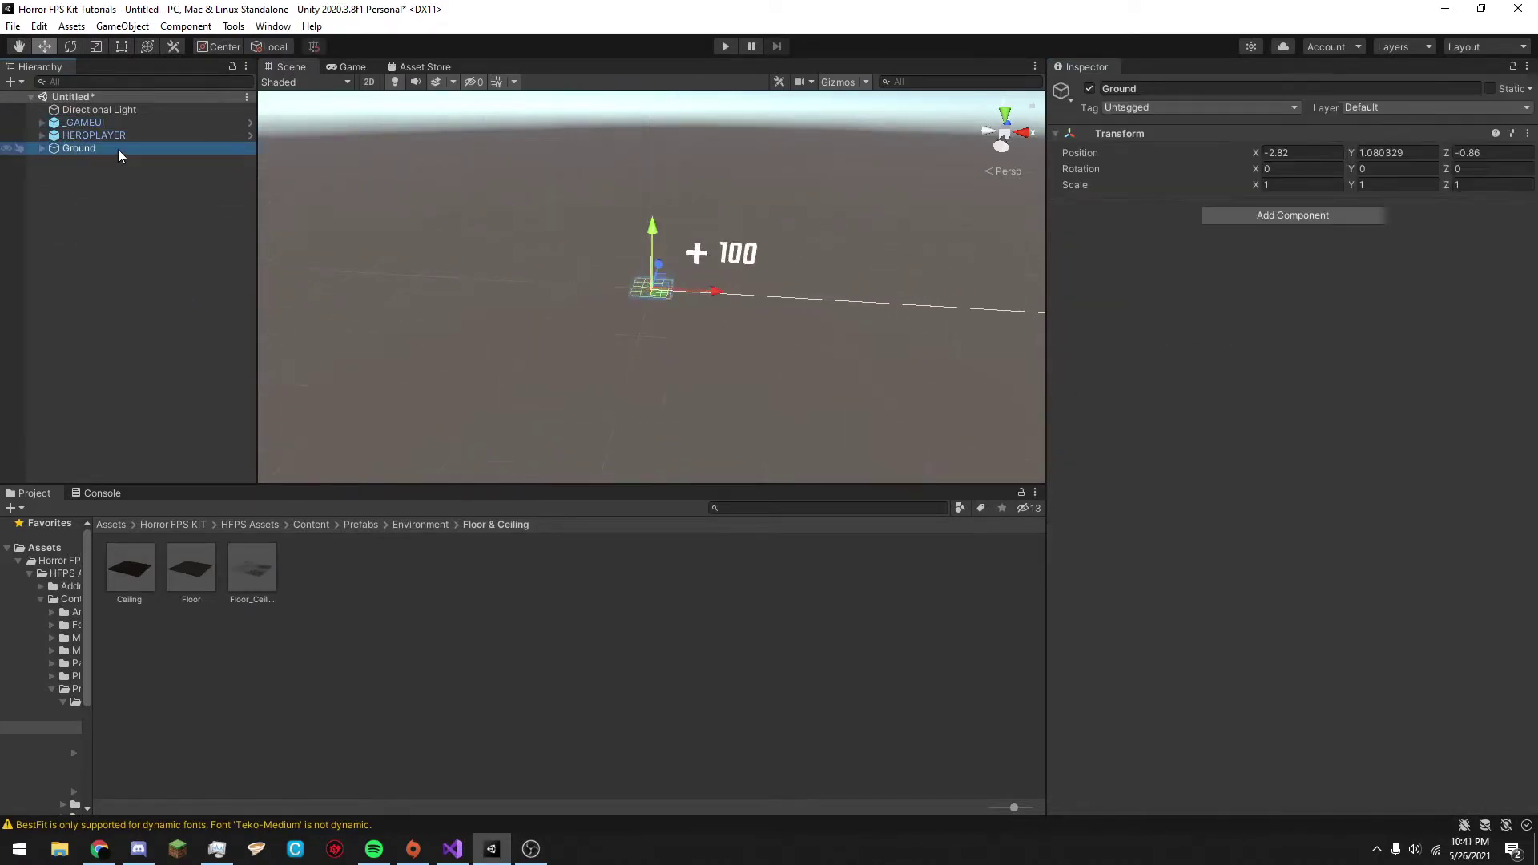
pyautogui.press('f')
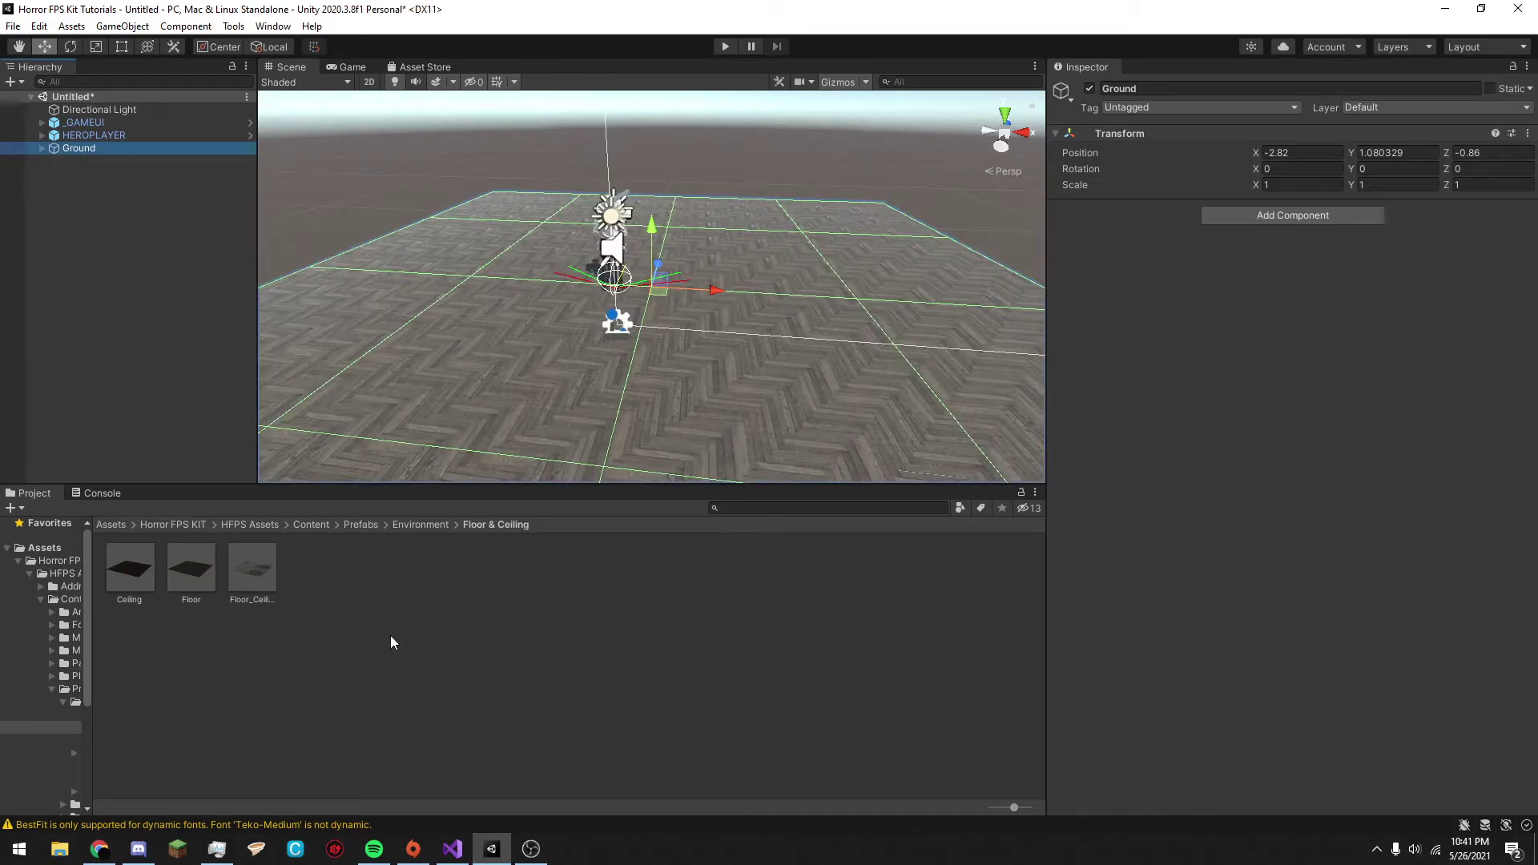
# Open the Environment prefabs folder and sink one floor tile near the player below the floor level to form a pit.
pyautogui.click(391, 637)
pyautogui.click(427, 531)
pyautogui.click(412, 391)
pyautogui.moveTo(412, 391); pyautogui.dragTo(485, 370, button='middle')
pyautogui.click(390, 329)
pyautogui.scroll(-3, 460, 345)
pyautogui.moveTo(779, 358); pyautogui.dragTo(680, 361, button='middle')
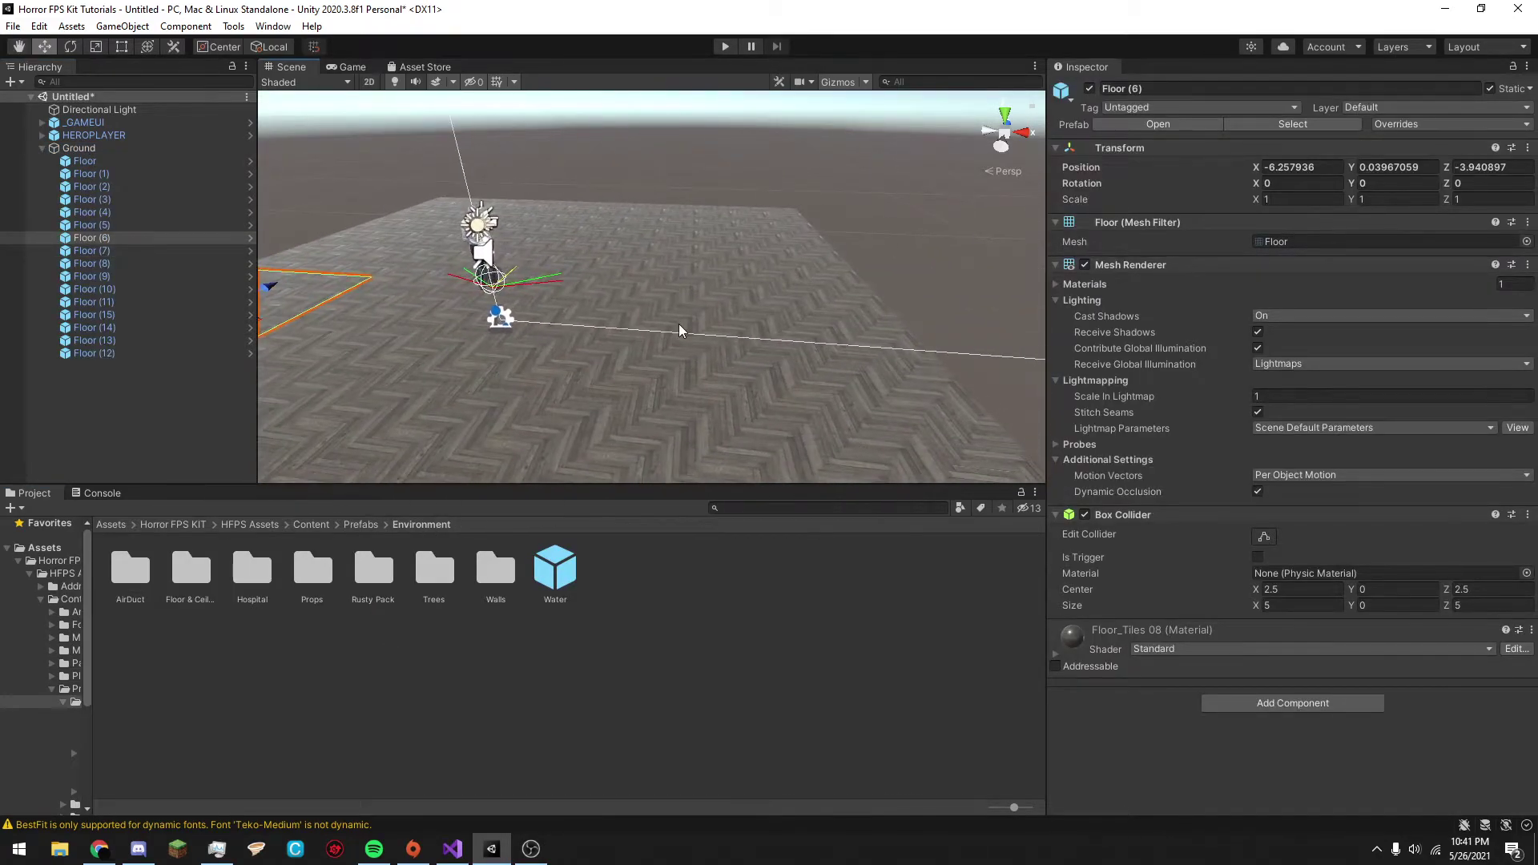
pyautogui.click(631, 298)
pyautogui.moveTo(576, 297); pyautogui.dragTo(523, 515)
# Duplicate the sunken tile as a wall rotated to X -90 and vertex-snap it to the pit's edge.
pyautogui.hotkey('ctrl', 'd')
pyautogui.press('e')
pyautogui.press('w')
pyautogui.scroll(2, 621, 333)
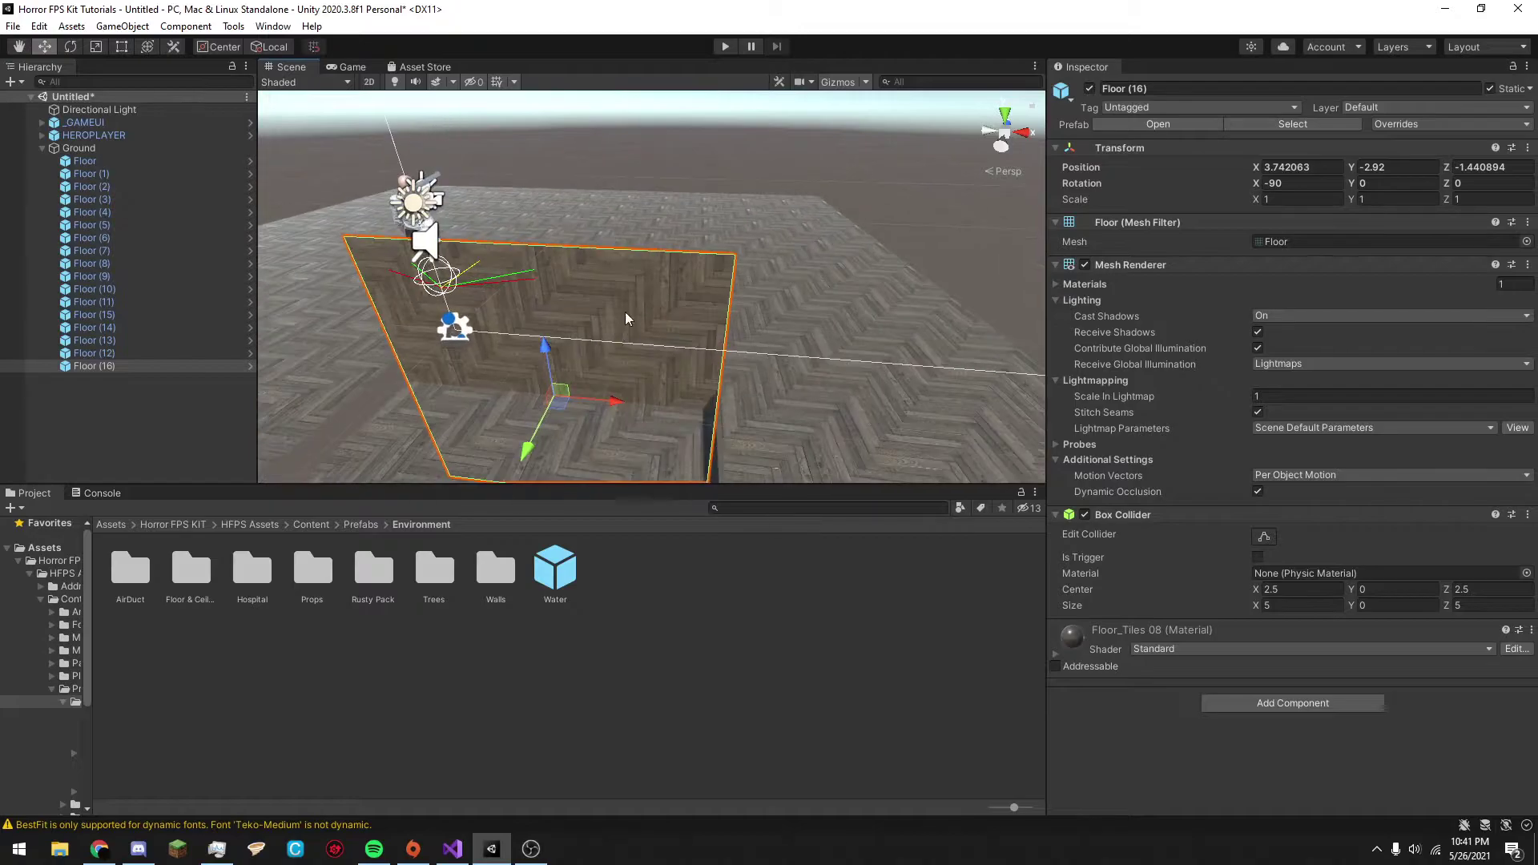
pyautogui.press('v')
pyautogui.moveTo(355, 241); pyautogui.dragTo(488, 293)
pyautogui.press('w')
pyautogui.moveTo(600, 349); pyautogui.dragTo(673, 400, button='right')
pyautogui.press('s')
# Duplicate the wall tile with its rotation set to Z -90 and vertex-snap it to the adjacent side of the pit.
pyautogui.hotkey('ctrl', 'd')
pyautogui.press('e')
pyautogui.keyDown('ctrl'); pyautogui.moveTo(692, 427); pyautogui.dragTo(923, 419); pyautogui.keyUp('ctrl')
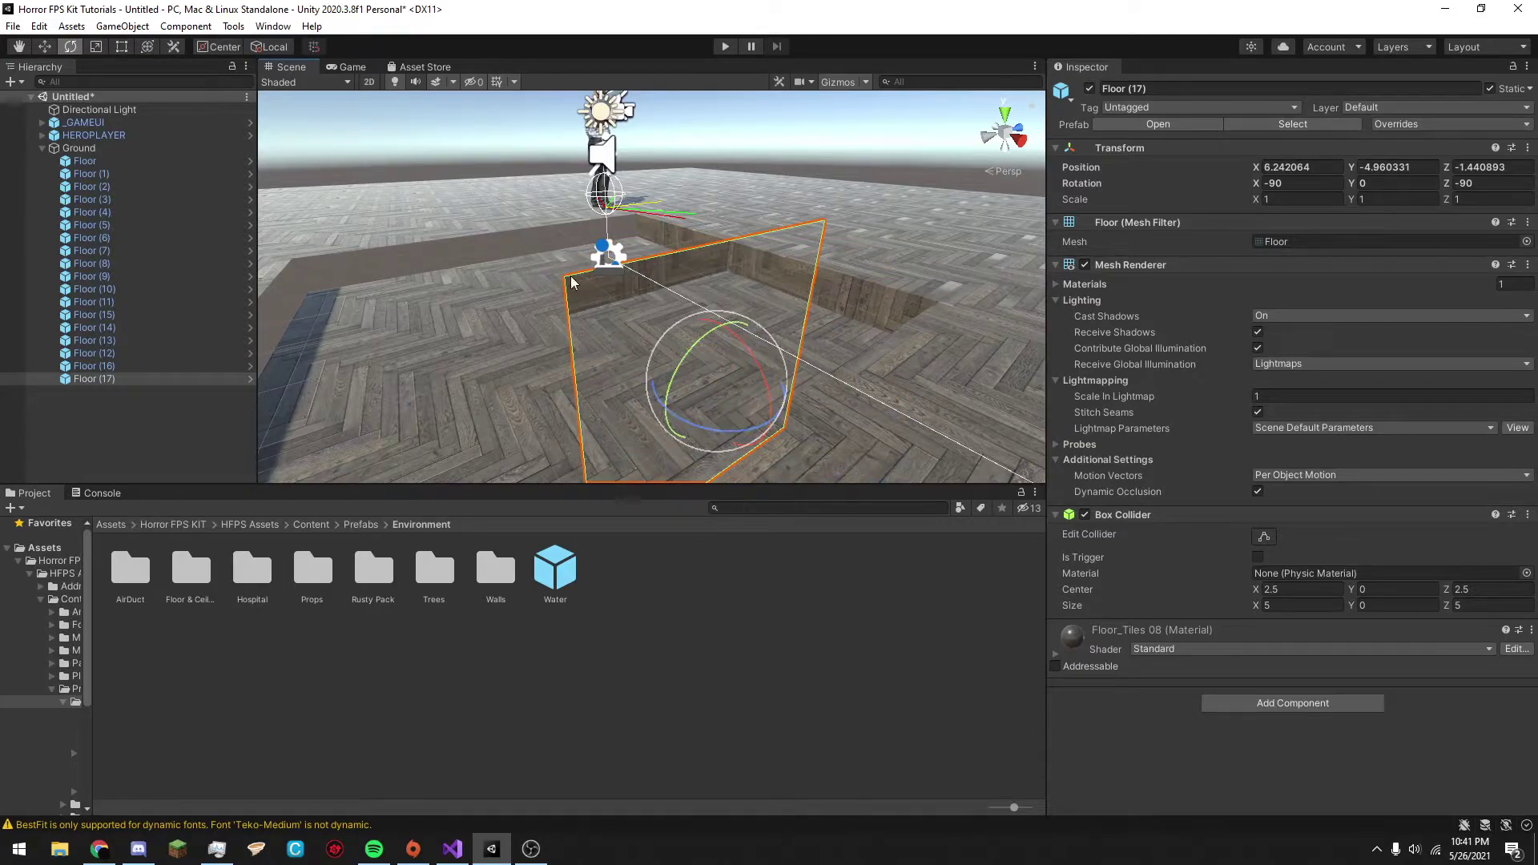
pyautogui.press('v')
pyautogui.moveTo(567, 276); pyautogui.dragTo(298, 264)
pyautogui.press('d')
pyautogui.moveTo(560, 309); pyautogui.dragTo(633, 365, button='right')
# Duplicate the second wall with its rotation set to Z -180 and vertex-snap it along the pit's third side.
pyautogui.hotkey('ctrl', 'd')
pyautogui.keyDown('ctrl'); pyautogui.moveTo(658, 394); pyautogui.dragTo(900, 392); pyautogui.keyUp('ctrl')
pyautogui.press('v')
pyautogui.moveTo(713, 319); pyautogui.dragTo(611, 308, button='right')
pyautogui.press('d')
pyautogui.press('w')
pyautogui.press('v')
pyautogui.moveTo(600, 300); pyautogui.dragTo(466, 298)
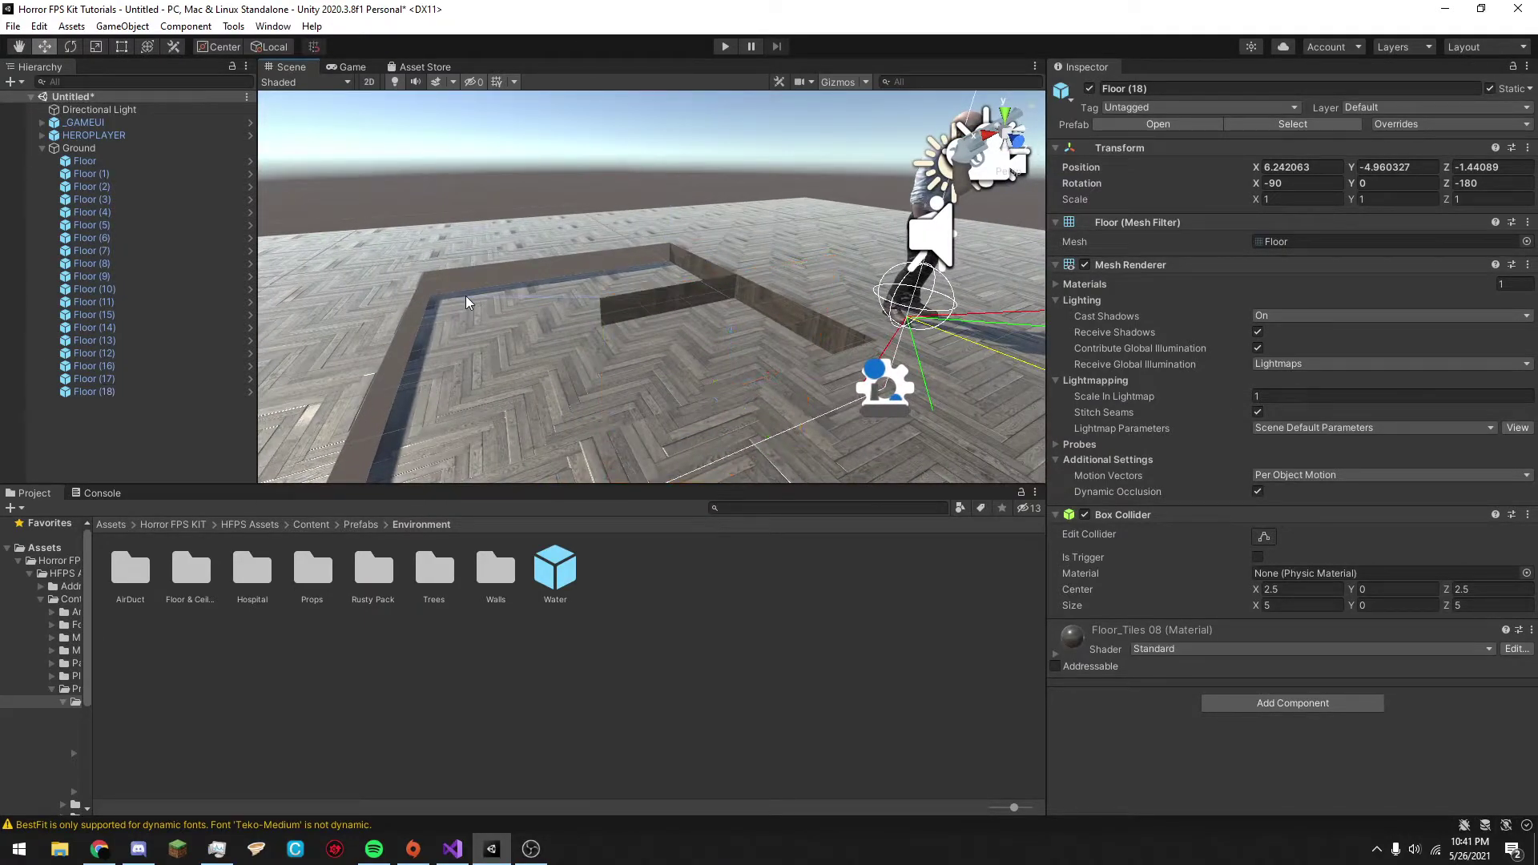
pyautogui.click(645, 308)
pyautogui.press('v')
pyautogui.moveTo(604, 306); pyautogui.dragTo(431, 303)
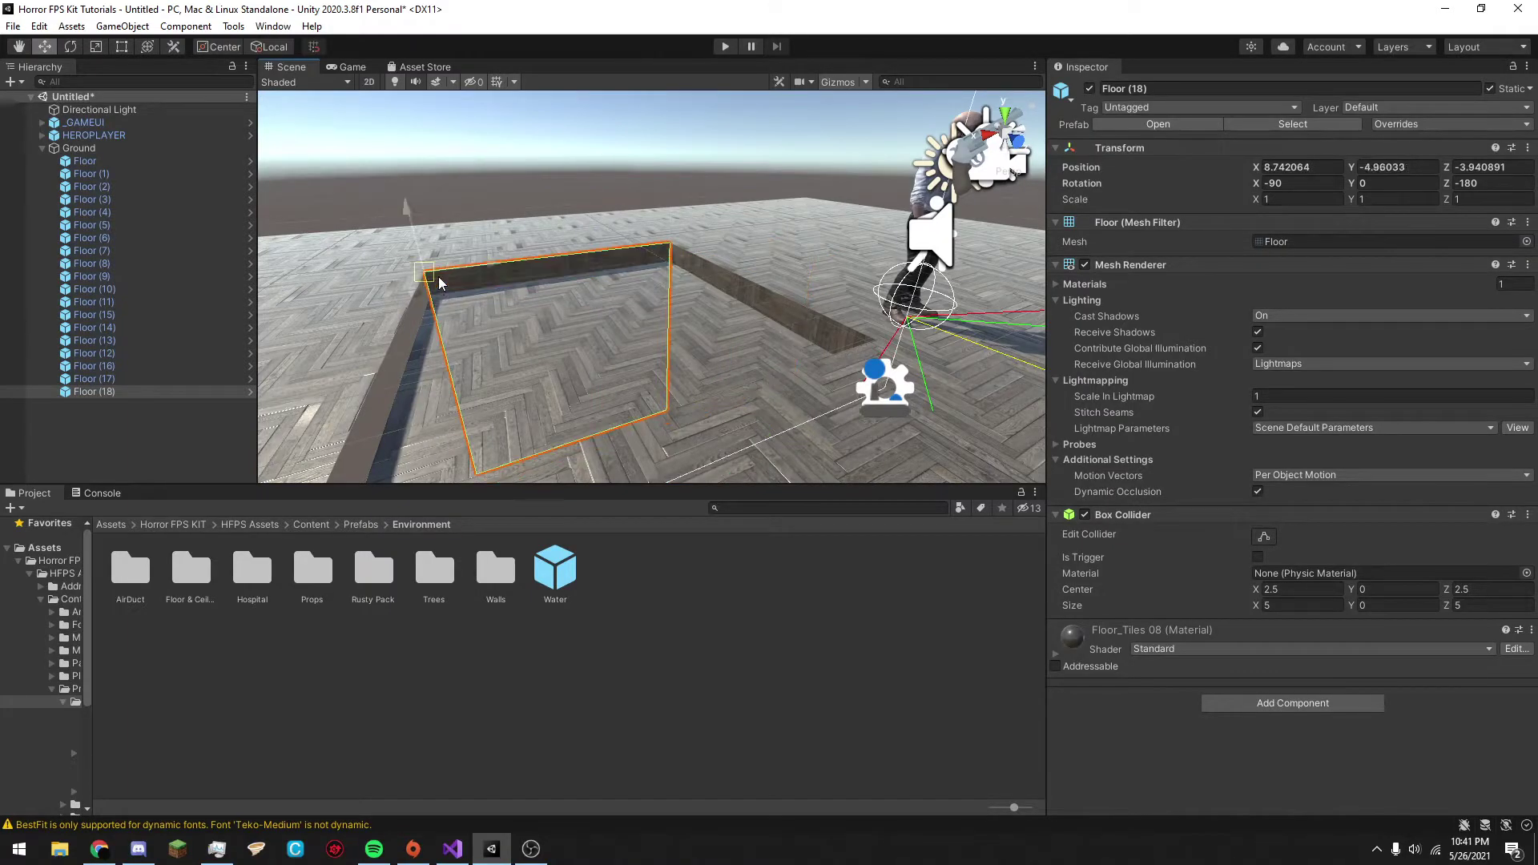
# Duplicate the third wall tile and rotate the copy to Z -270.
pyautogui.press('f')
pyautogui.hotkey('ctrl', 's')
pyautogui.press('Escape')
pyautogui.hotkey('ctrl', 'd')
pyautogui.press('e')
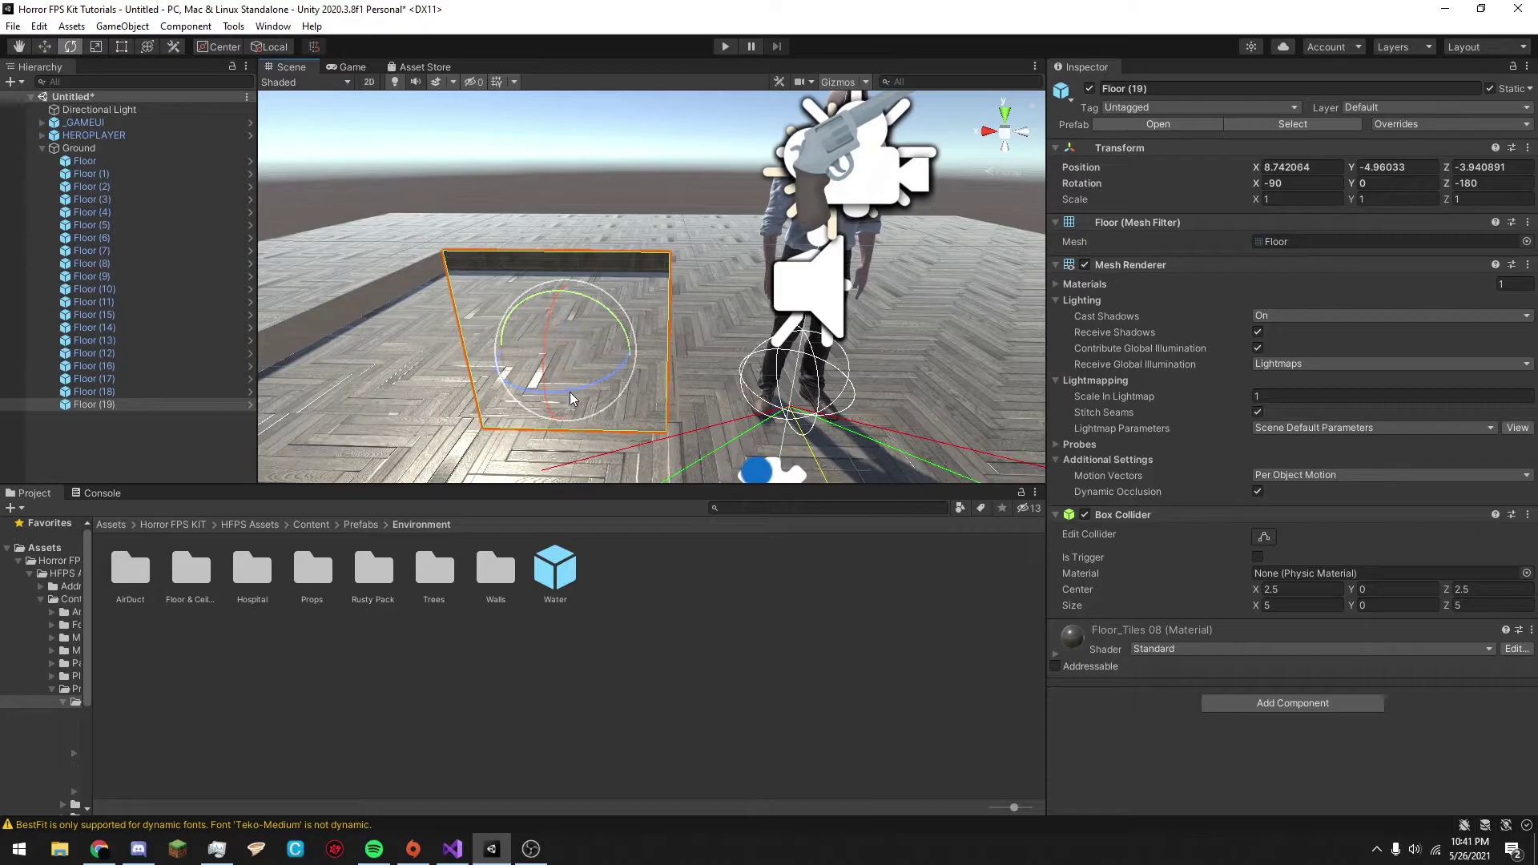
pyautogui.moveTo(529, 383); pyautogui.dragTo(728, 355)
pyautogui.press('f')
pyautogui.press('w')
pyautogui.press('t')
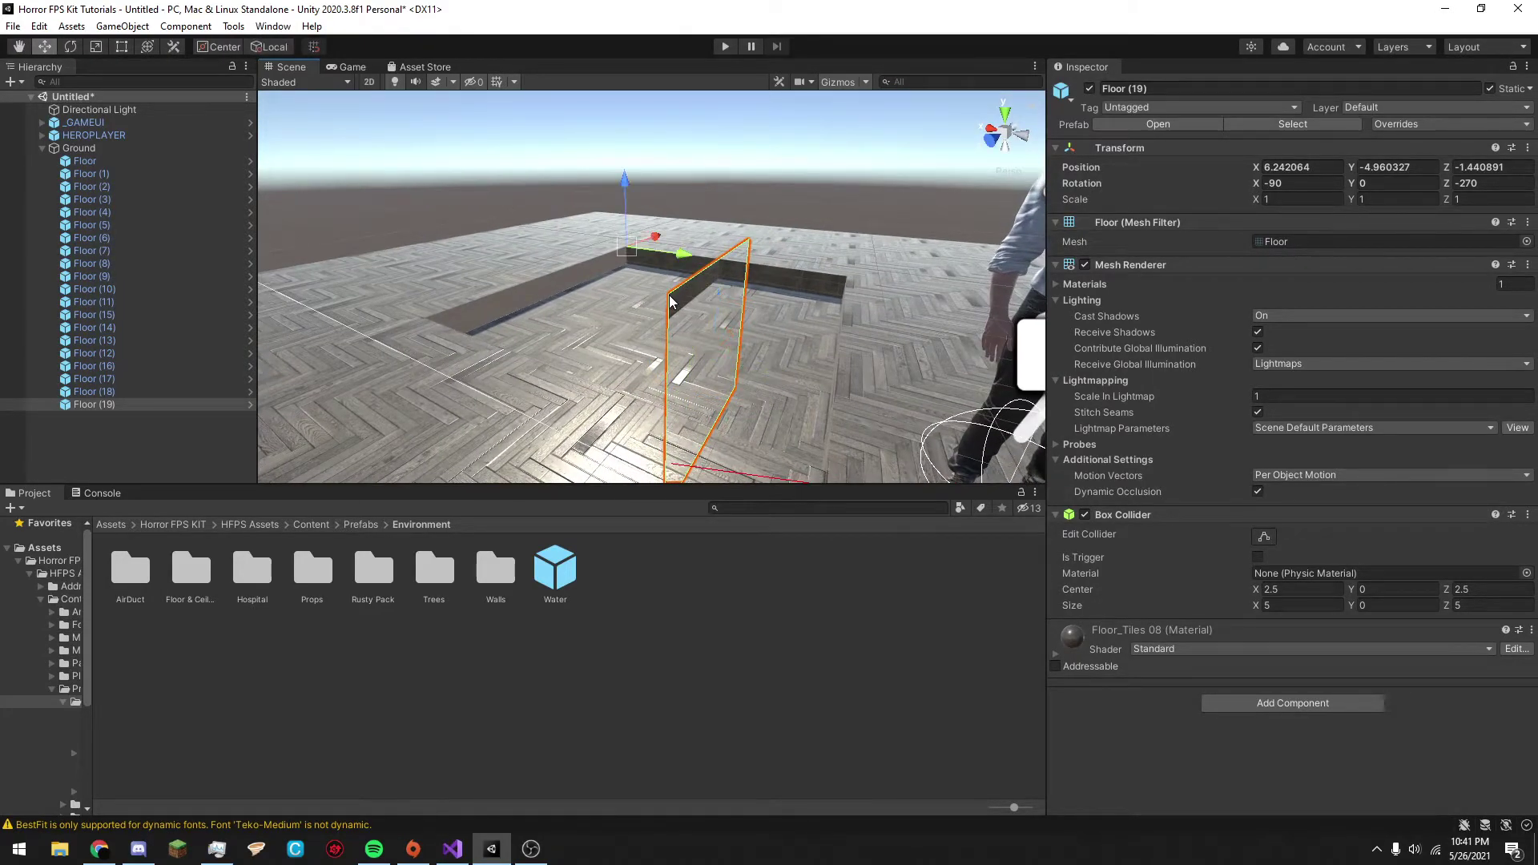
# Vertex-snap the newly rotated wall tile to the pit's remaining open side.
pyautogui.click(669, 300)
pyautogui.click(674, 300)
pyautogui.hotkey('ctrl', 'z')
pyautogui.hotkey('ctrl', 'z')
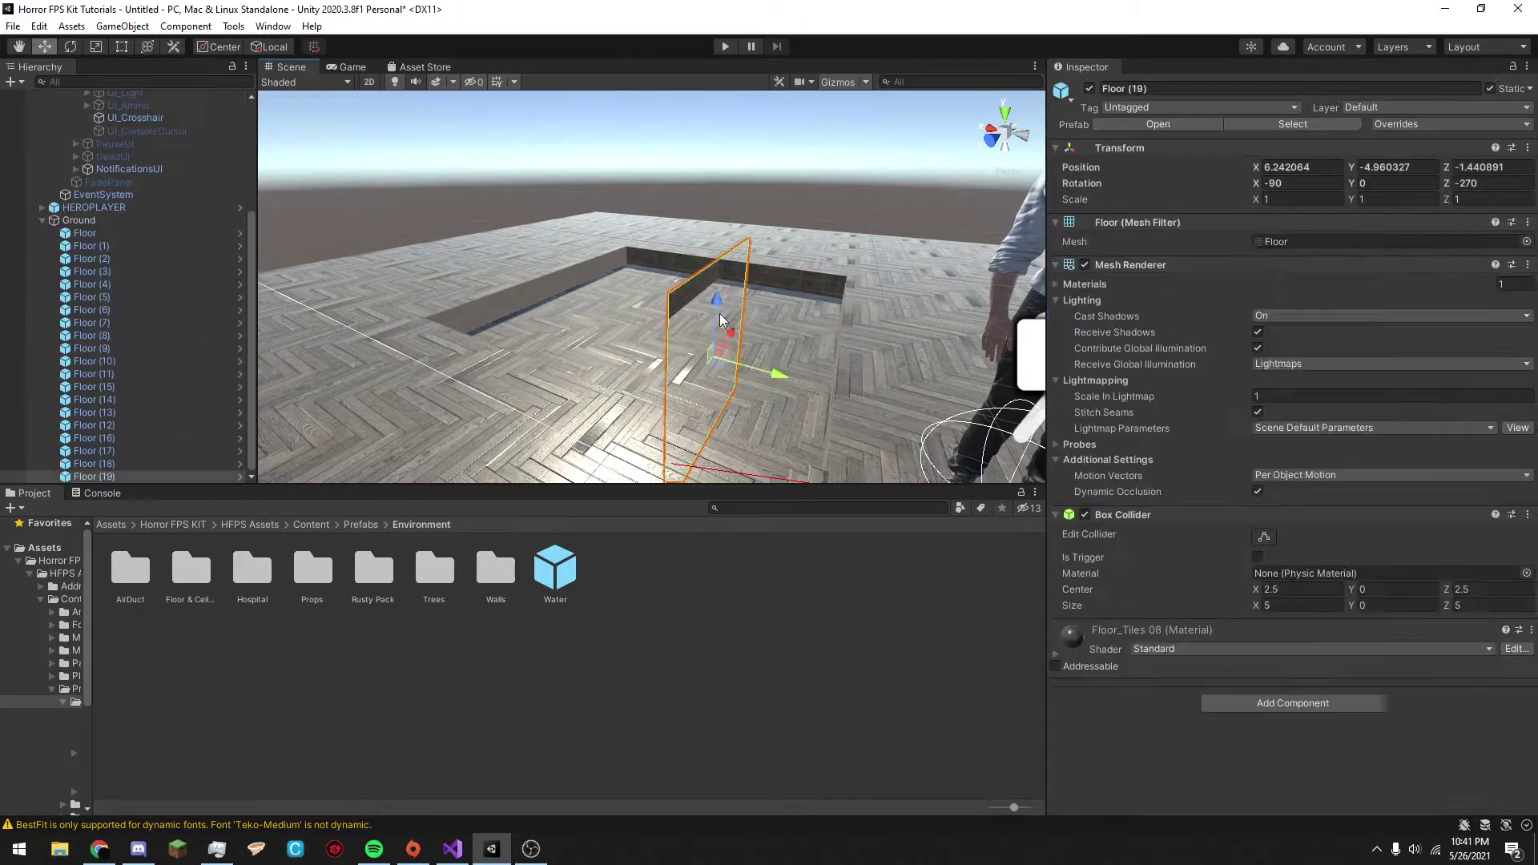
pyautogui.press('v')
pyautogui.moveTo(669, 298); pyautogui.dragTo(504, 322)
pyautogui.press('d')
pyautogui.moveTo(505, 323); pyautogui.dragTo(296, 329, button='right')
pyautogui.click(744, 644)
pyautogui.press('w')
pyautogui.moveTo(752, 407); pyautogui.dragTo(217, 340, button='right')
# Play the scene and walk the player over to the pit to test it.
pyautogui.click(346, 67)
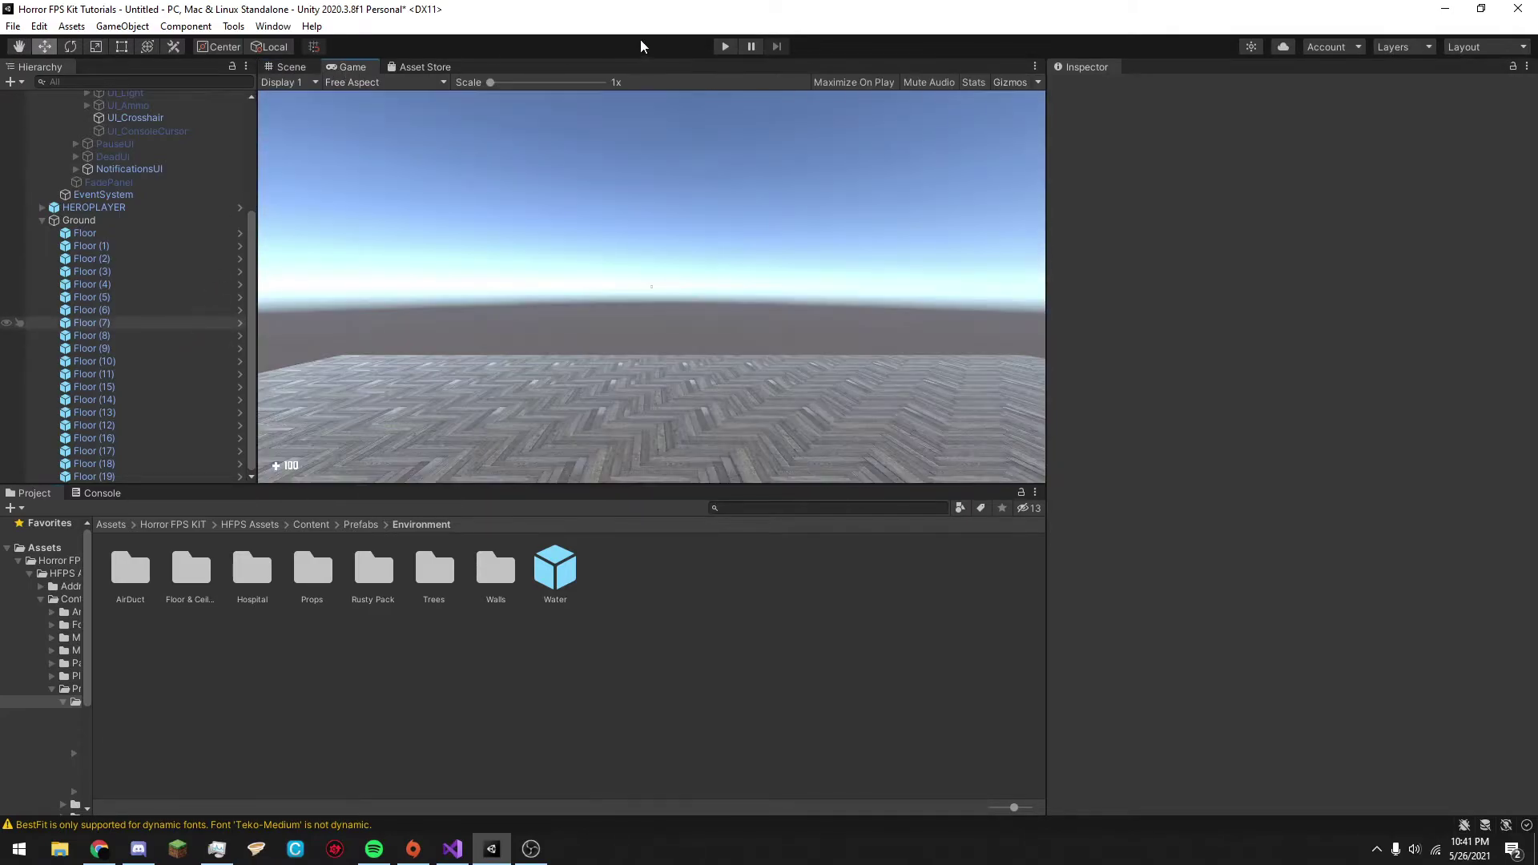
pyautogui.click(723, 46)
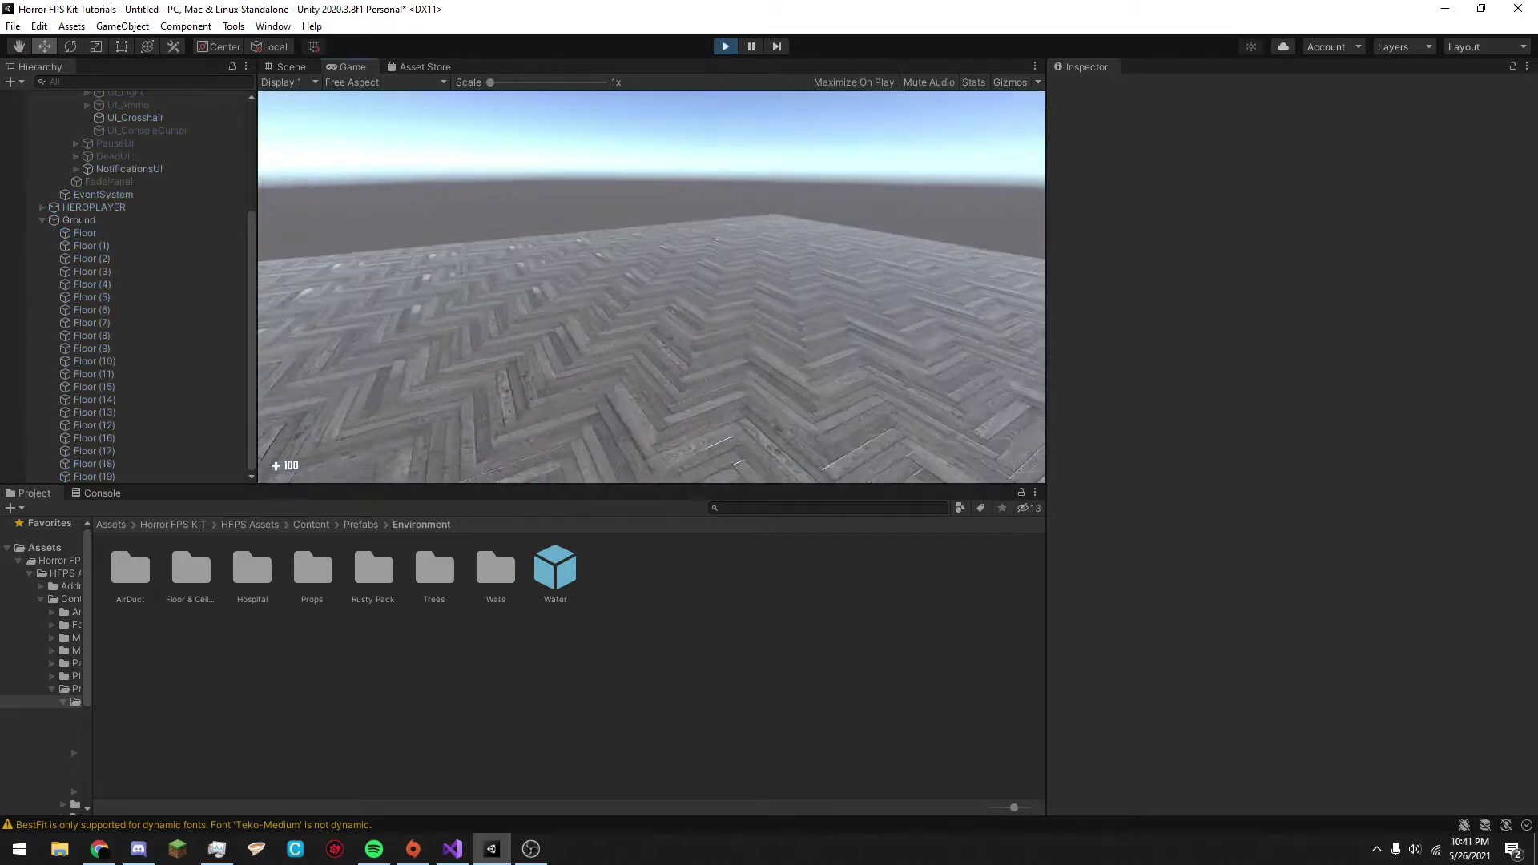
pyautogui.hotkey('shift', 'w')
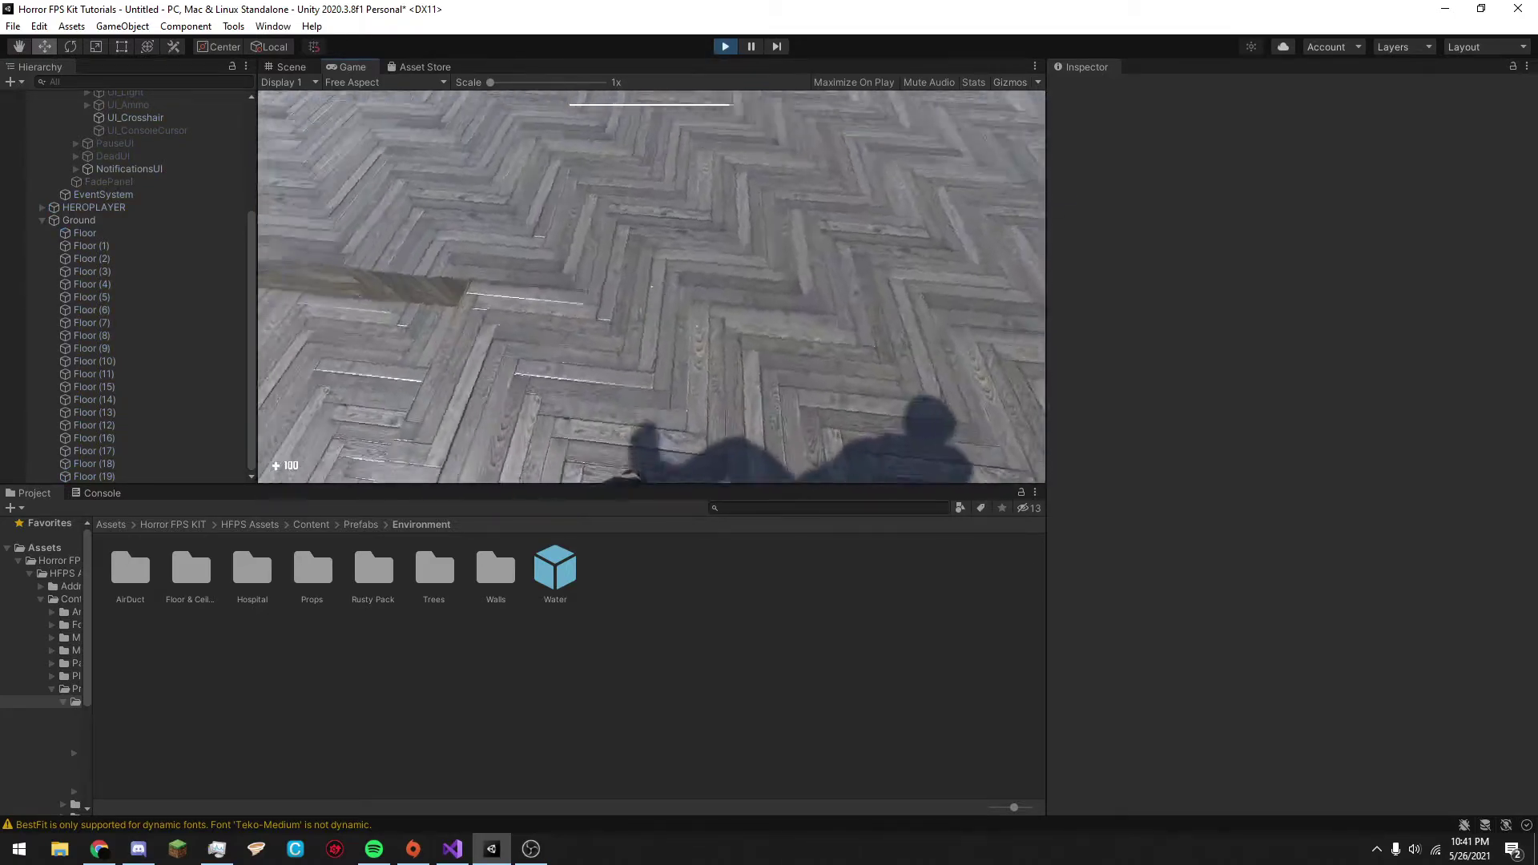
pyautogui.press('w')
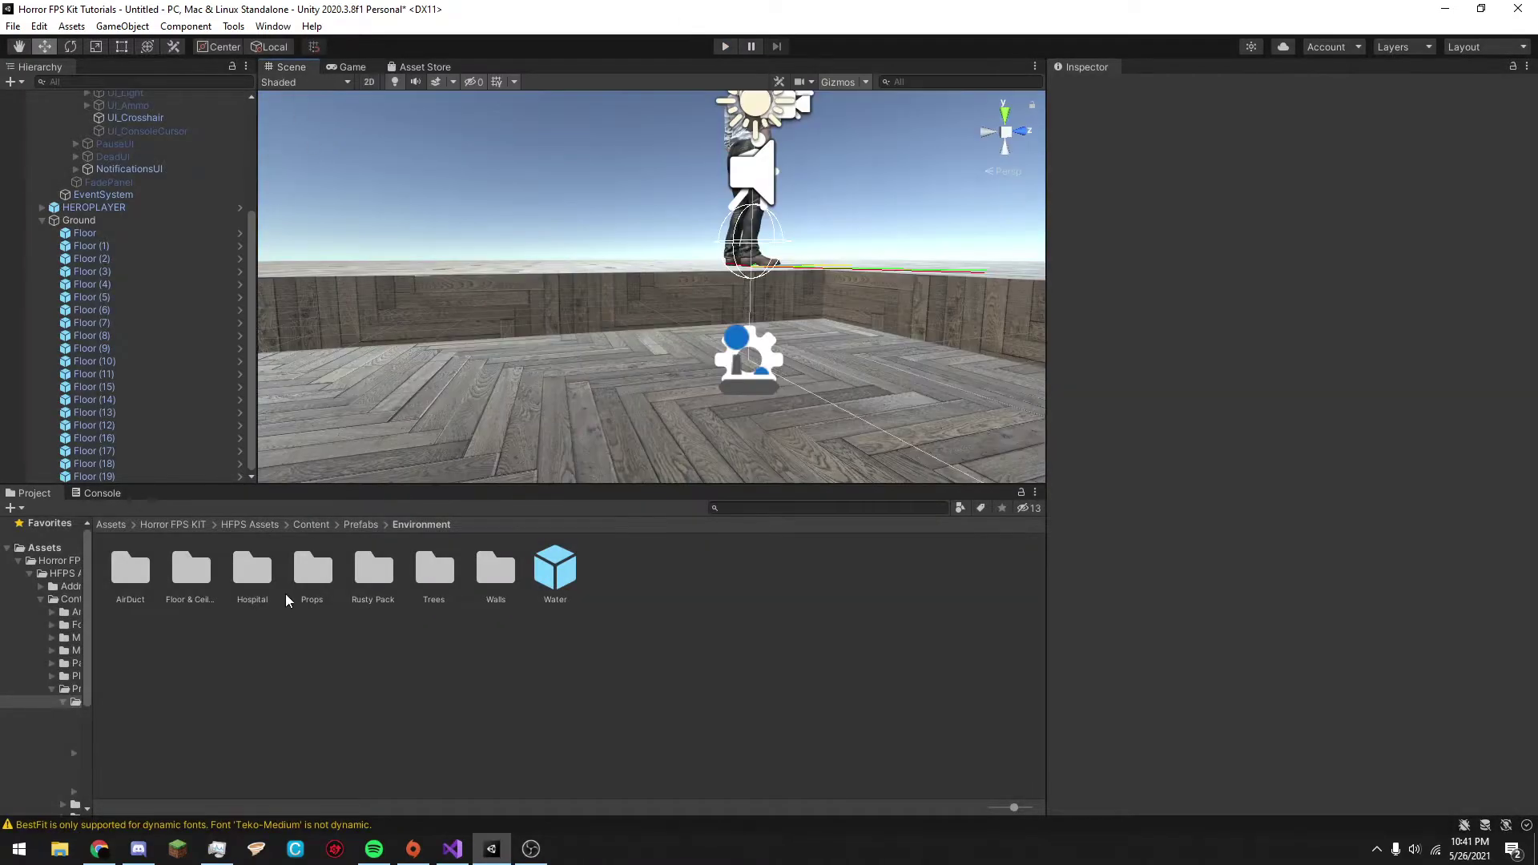
# Place the Water prefab from the Environment folder in the scene and position it over the pit.
pyautogui.click(554, 591)
pyautogui.moveTo(621, 332); pyautogui.dragTo(614, 508, button='right')
pyautogui.moveTo(554, 571); pyautogui.dragTo(613, 247)
pyautogui.scroll(-3, 632, 287)
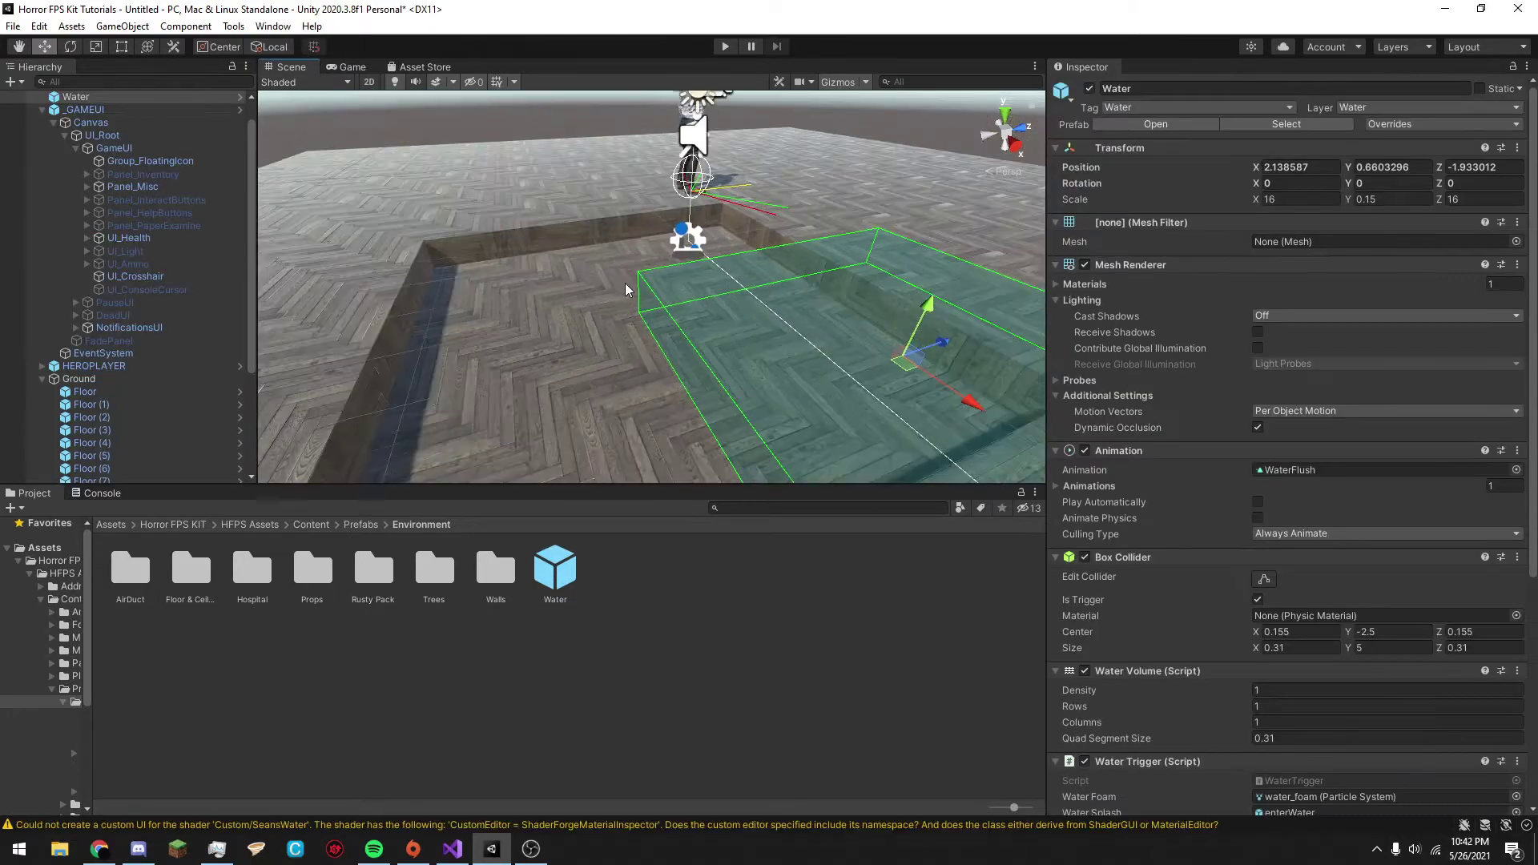
pyautogui.moveTo(903, 360); pyautogui.dragTo(564, 274)
pyautogui.scroll(3, 546, 281)
pyautogui.moveTo(546, 281)
pyautogui.mouseDown(button='middle')
pyautogui.moveTo(618, 251)
pyautogui.moveTo(538, 261)
pyautogui.mouseUp(button='middle')
pyautogui.moveTo(591, 152); pyautogui.dragTo(591, 135)
# Scale the water to about 44.8 on X and 33 on Z and lower it to about Y -0.01.
pyautogui.scroll(-3, 609, 206)
pyautogui.moveTo(751, 242)
pyautogui.mouseDown(button='right')
pyautogui.moveTo(748, 278)
pyautogui.moveTo(760, 265)
pyautogui.mouseUp(button='right')
pyautogui.press('r')
pyautogui.moveTo(664, 196); pyautogui.dragTo(721, 186)
pyautogui.moveTo(629, 230); pyautogui.dragTo(709, 316)
pyautogui.press('w')
pyautogui.moveTo(619, 150); pyautogui.dragTo(618, 198)
pyautogui.click(337, 132)
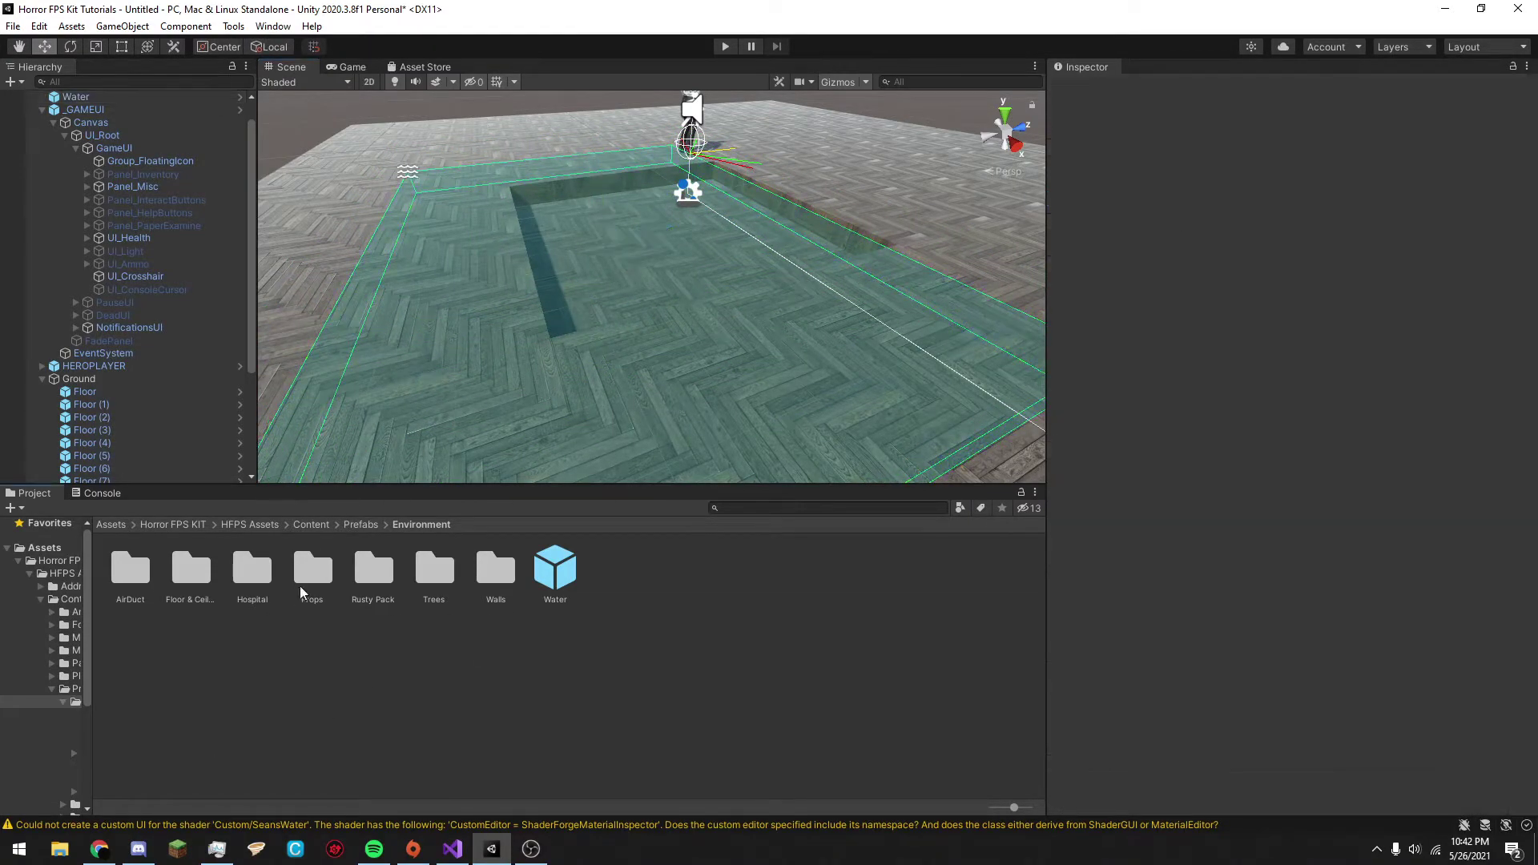
# Play the scene, walk the player through the pit to test the water, and stop playing.
pyautogui.click(352, 68)
pyautogui.click(725, 47)
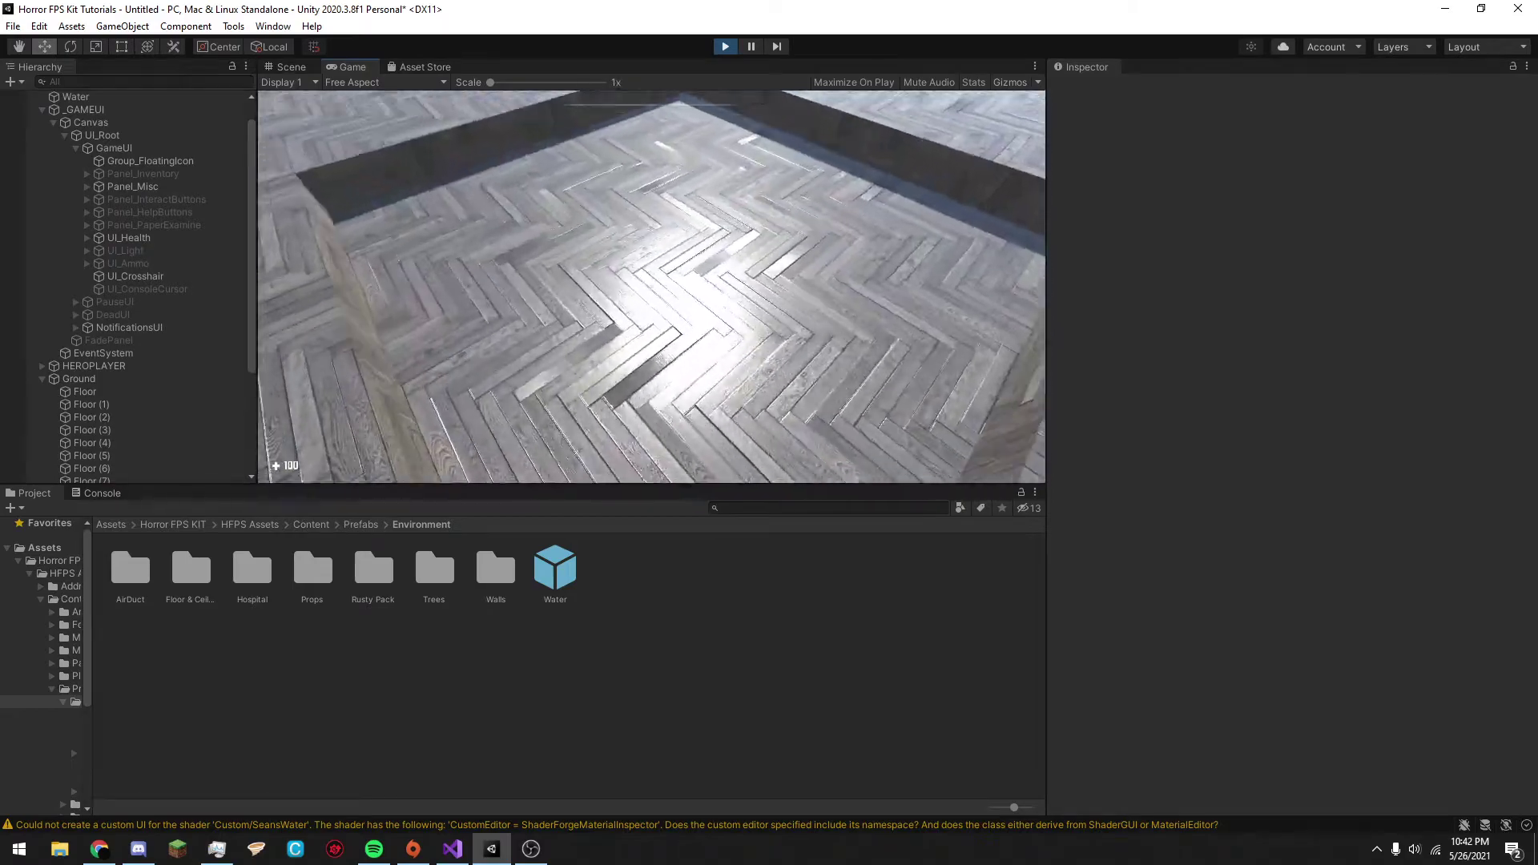
pyautogui.press('w')
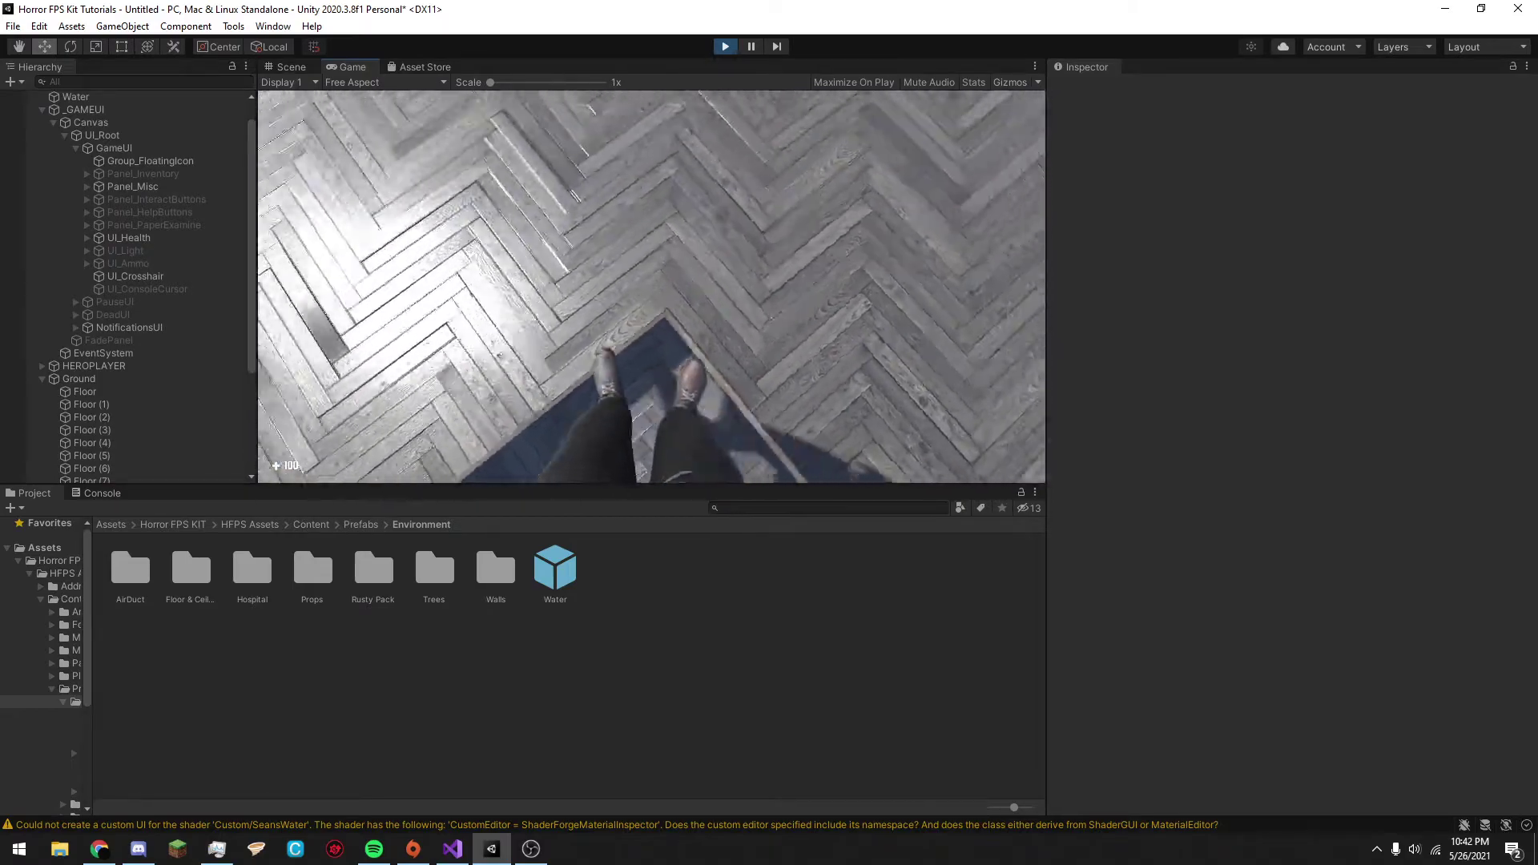
pyautogui.hotkey('shift', 'w')
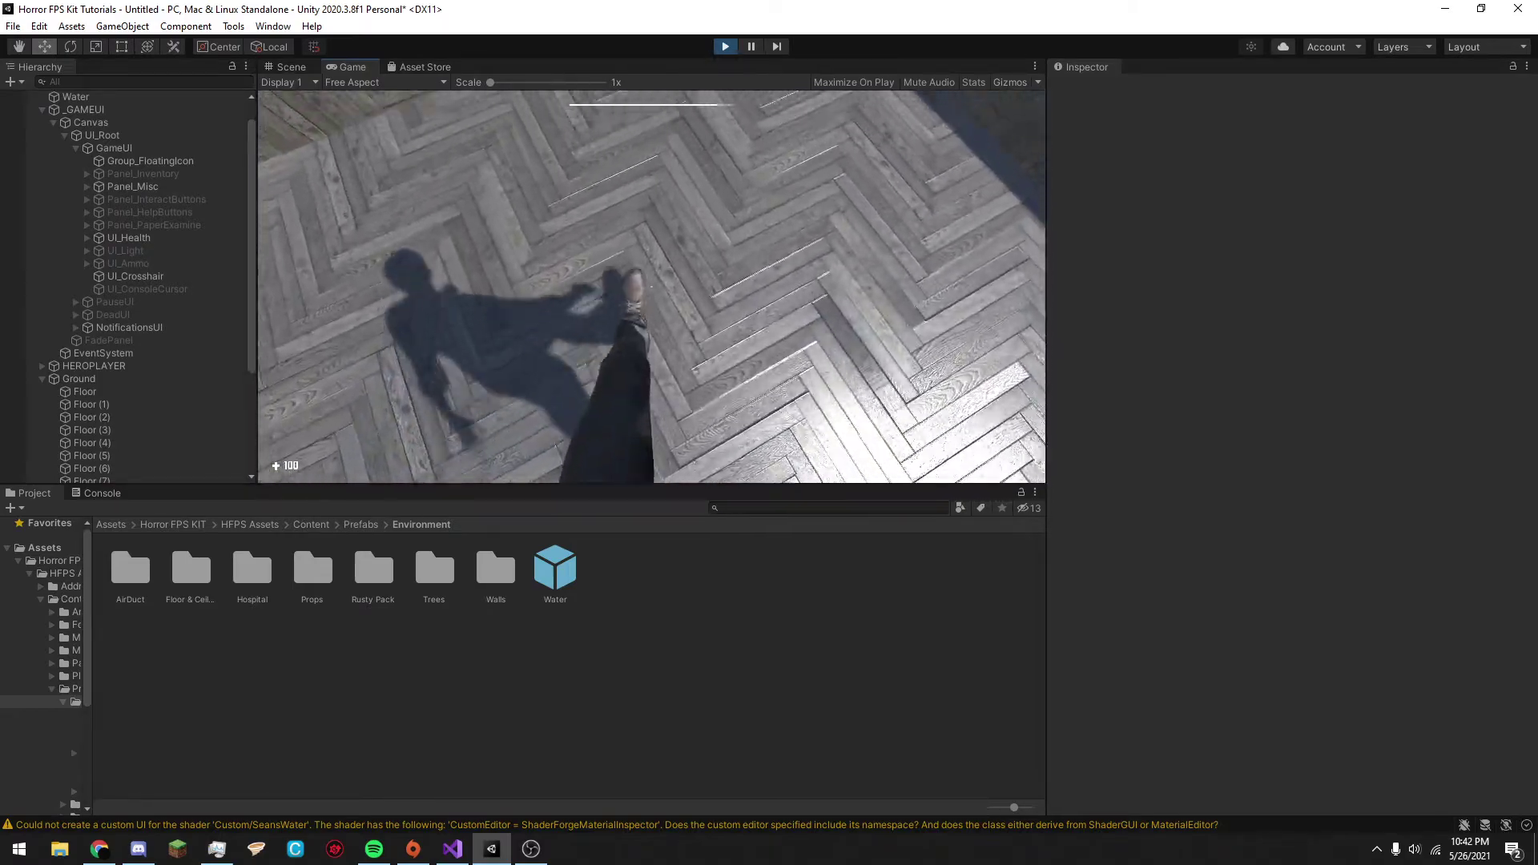
pyautogui.press('Escape')
pyautogui.click(725, 46)
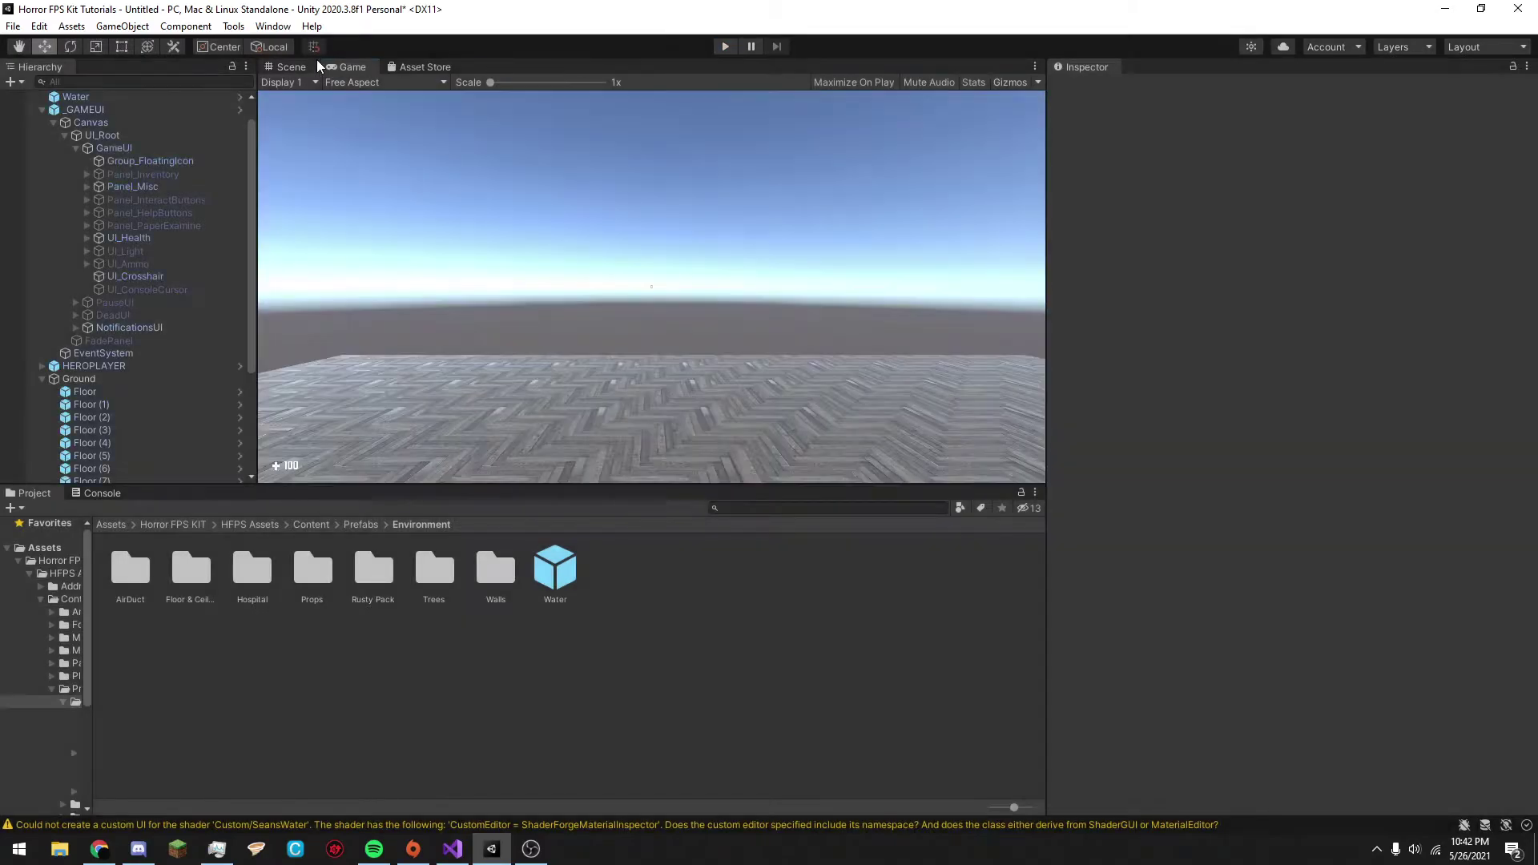
# Return to the scene view and delete the Water object.
pyautogui.click(317, 61)
pyautogui.scroll(-2, 732, 324)
pyautogui.click(645, 296)
pyautogui.hotkey('ctrl', 'z')
pyautogui.click(635, 396)
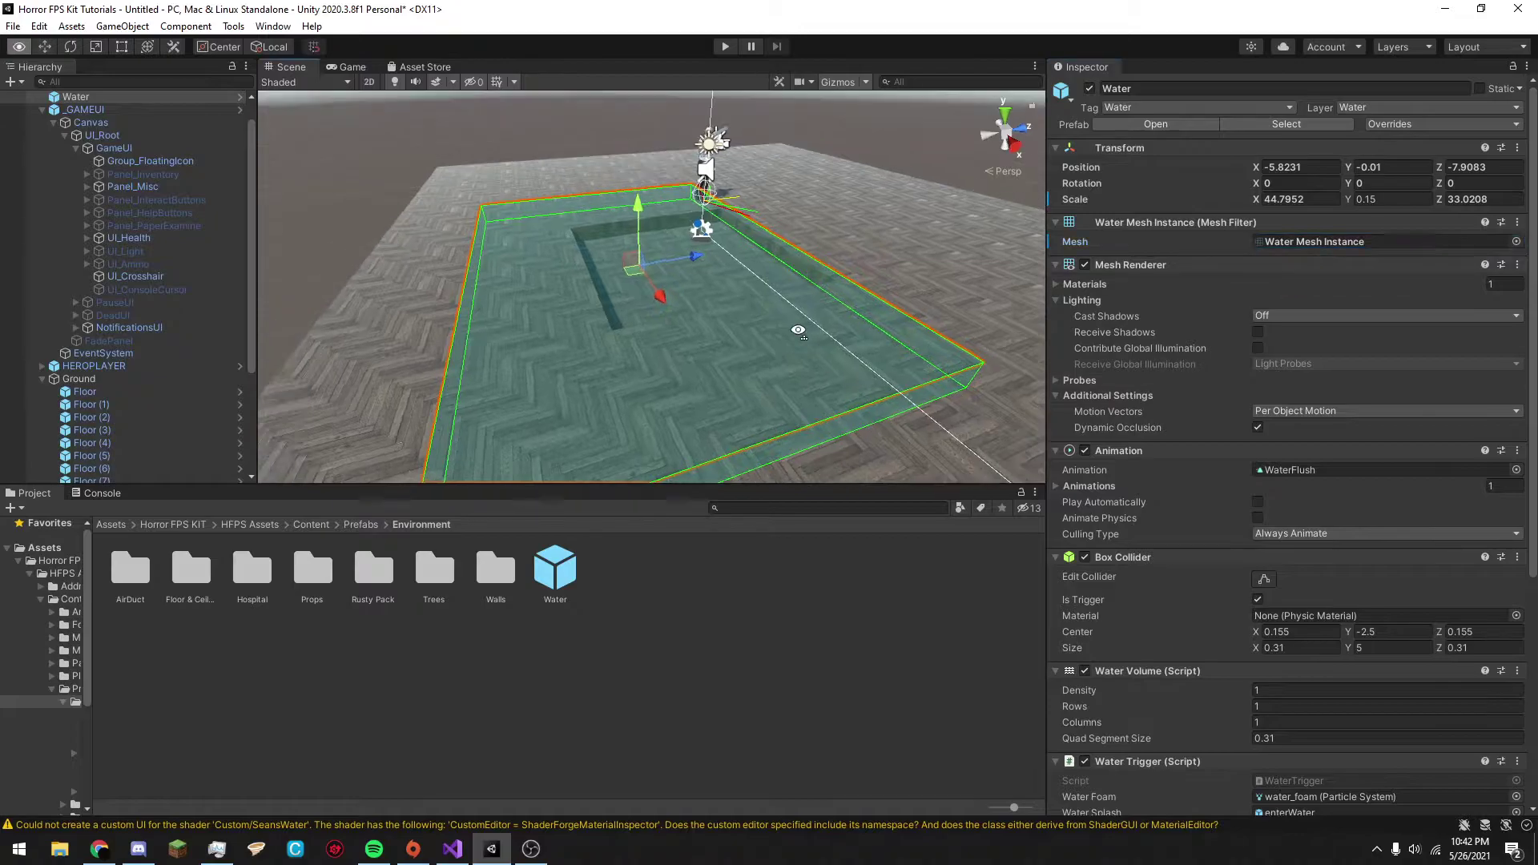
pyautogui.scroll(-5, 1221, 490)
pyautogui.press('Delete')
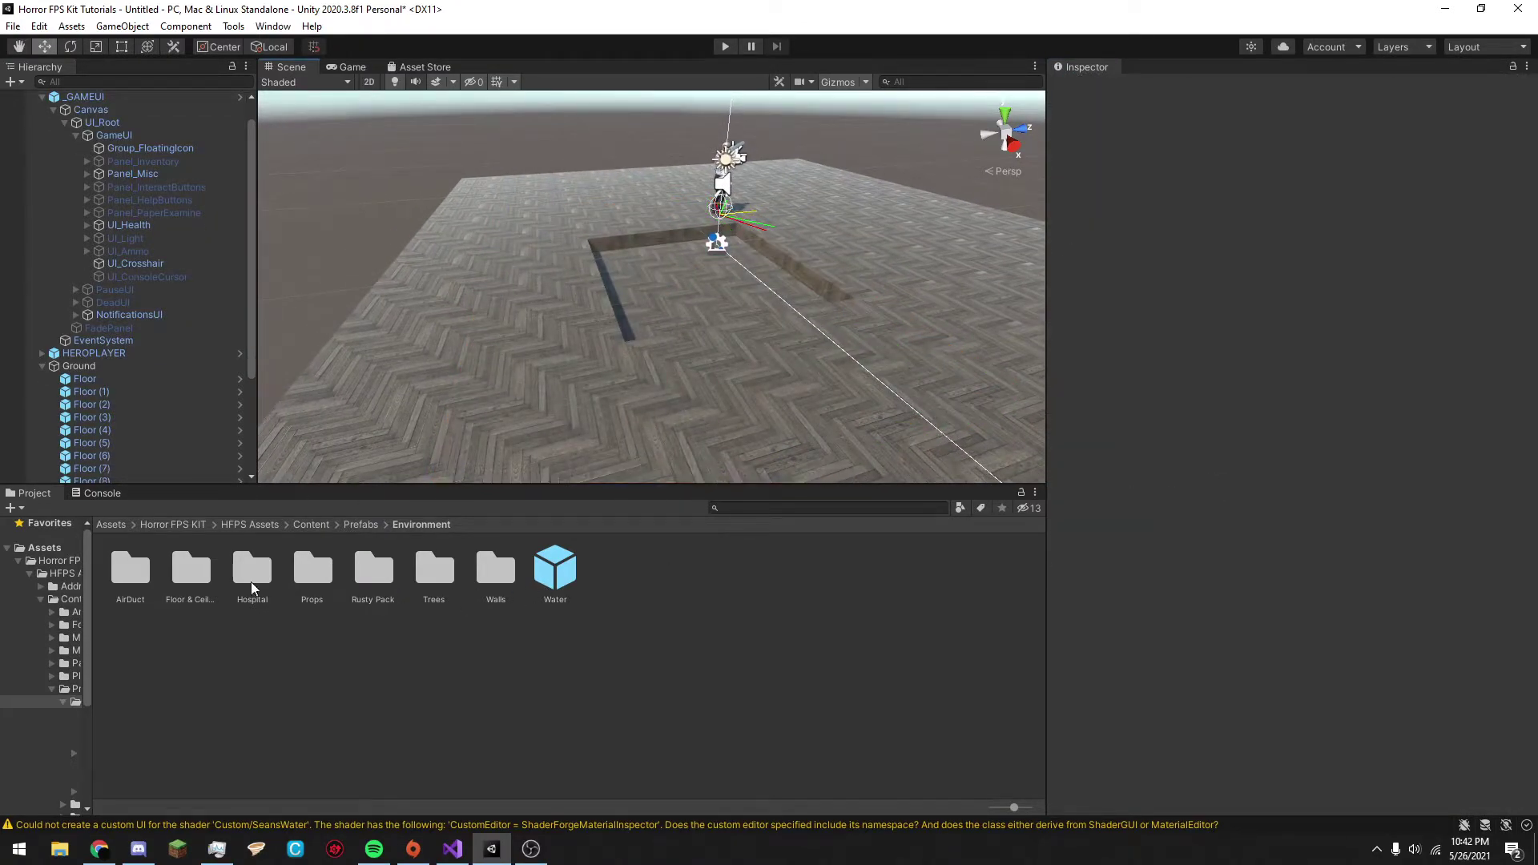
# Look into the Trees prefab folder and go back up to the Prefabs folder.
pyautogui.doubleClick(445, 579)
pyautogui.click(338, 525)
pyautogui.click(353, 525)
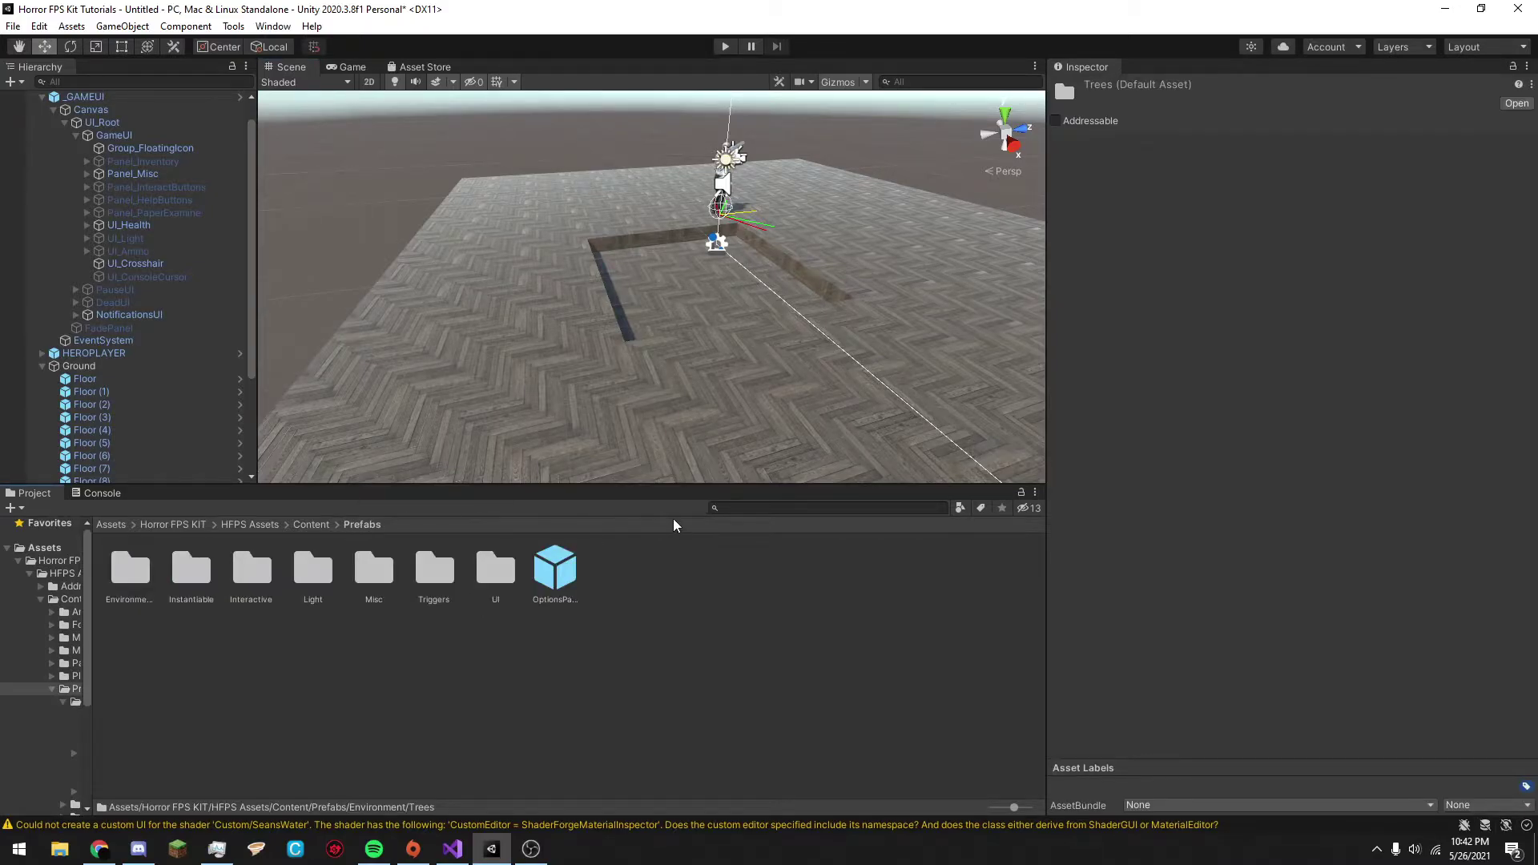
# Search the project assets for "water", look through the matches and inspect the proto_water material.
pyautogui.click(774, 514)
pyautogui.write('water')
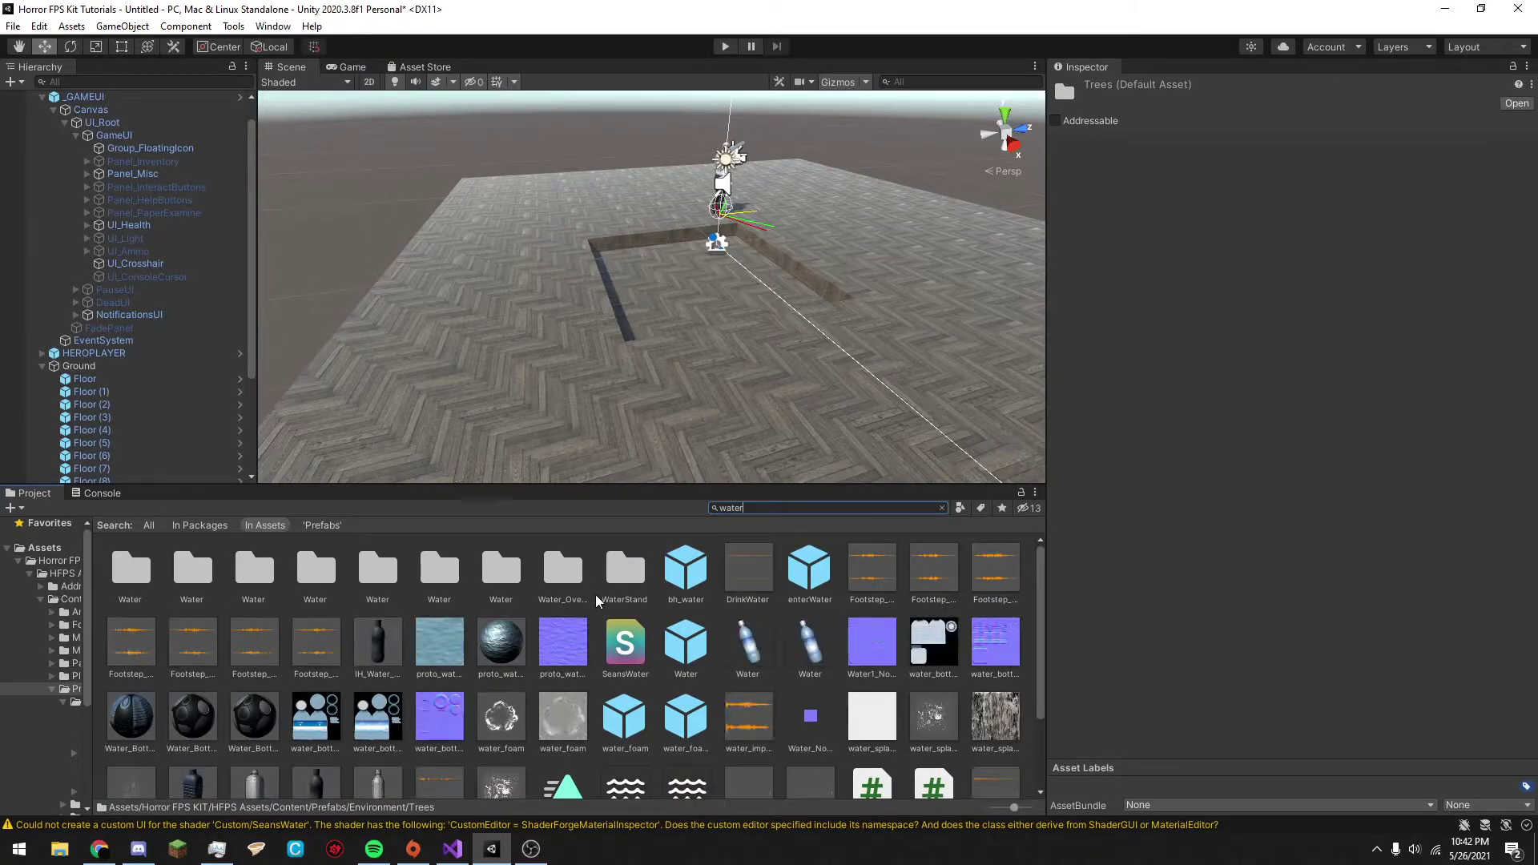
pyautogui.scroll(-2, 665, 609)
pyautogui.scroll(1, 669, 615)
pyautogui.moveTo(669, 615); pyautogui.dragTo(788, 596)
pyautogui.scroll(-1, 760, 623)
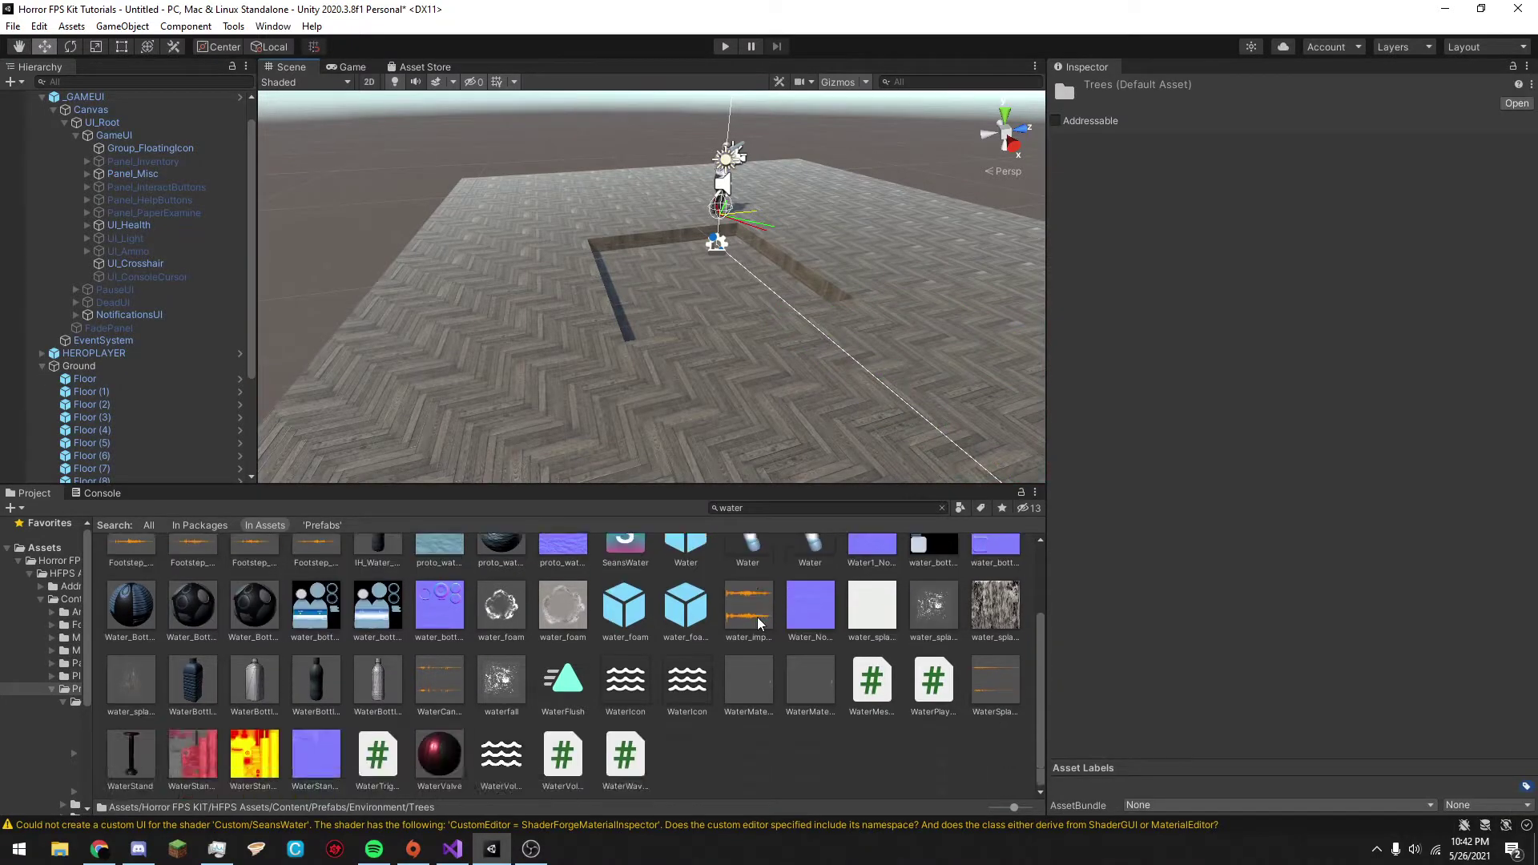
pyautogui.scroll(1, 801, 645)
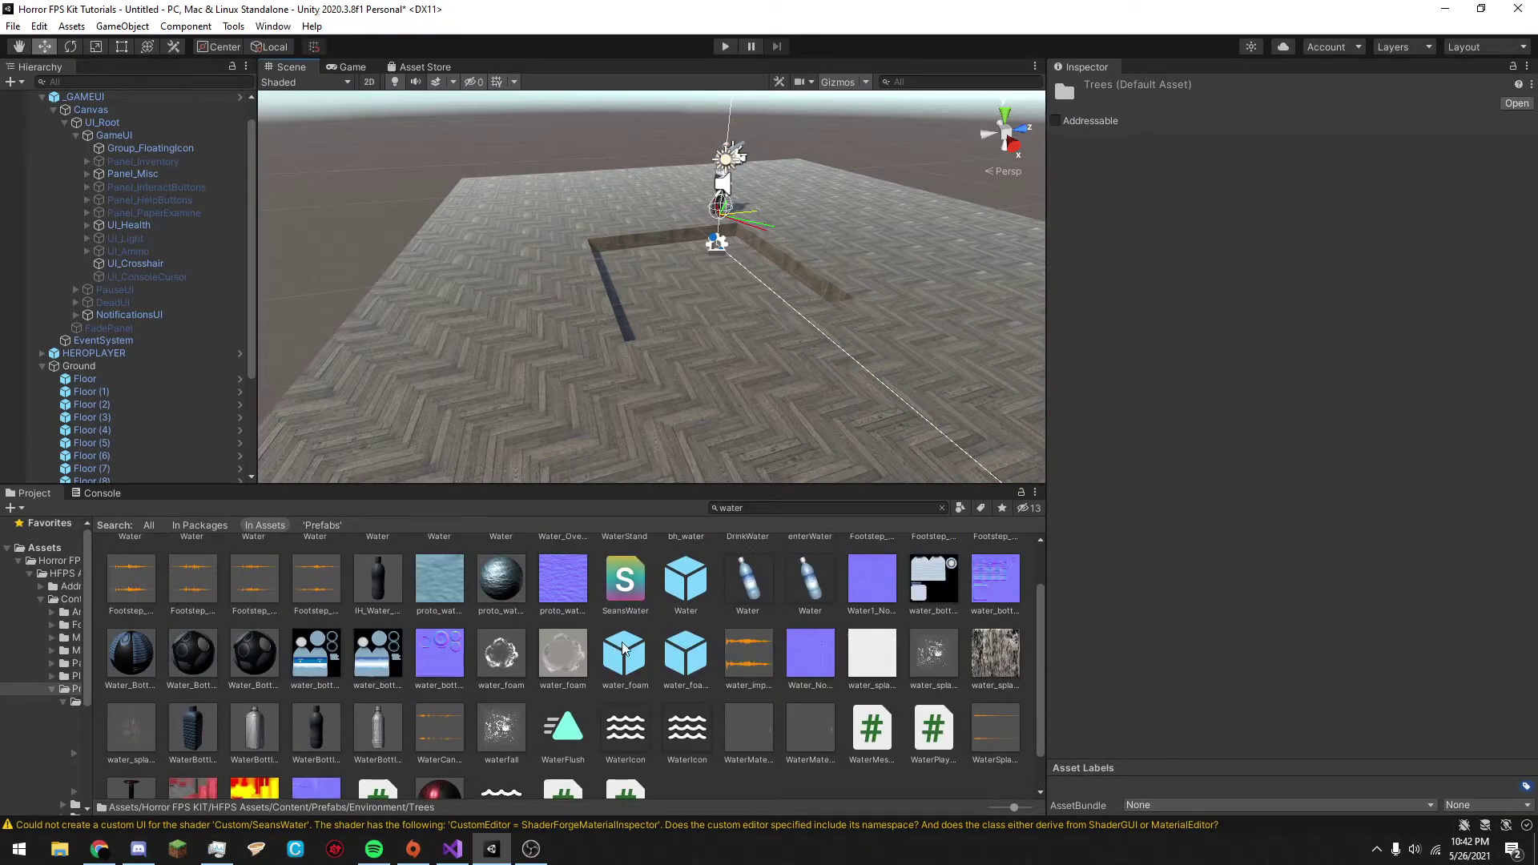
pyautogui.scroll(1, 624, 651)
pyautogui.scroll(-1, 503, 647)
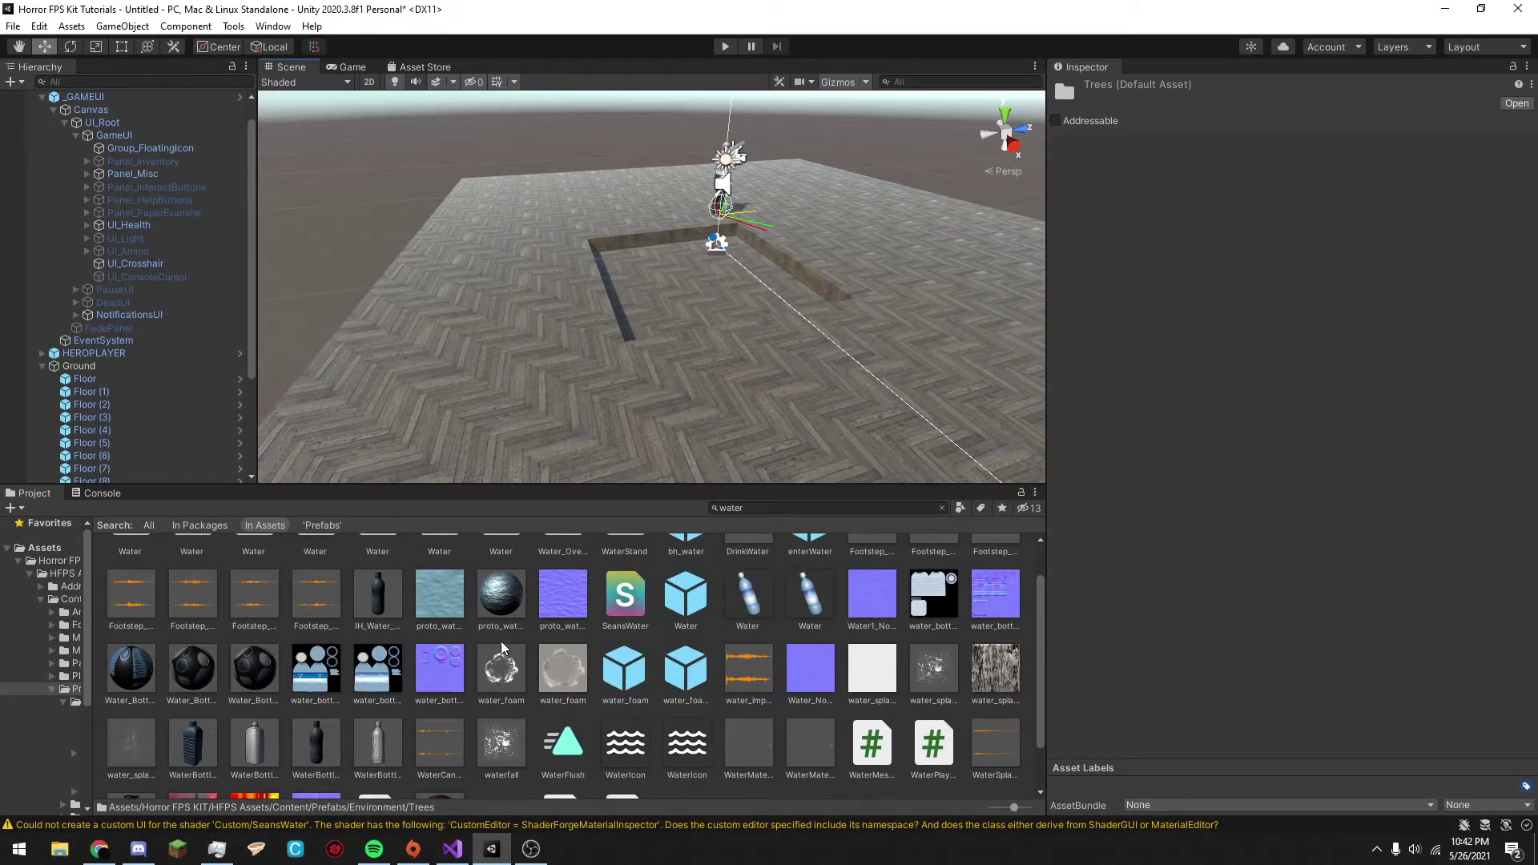
pyautogui.click(500, 600)
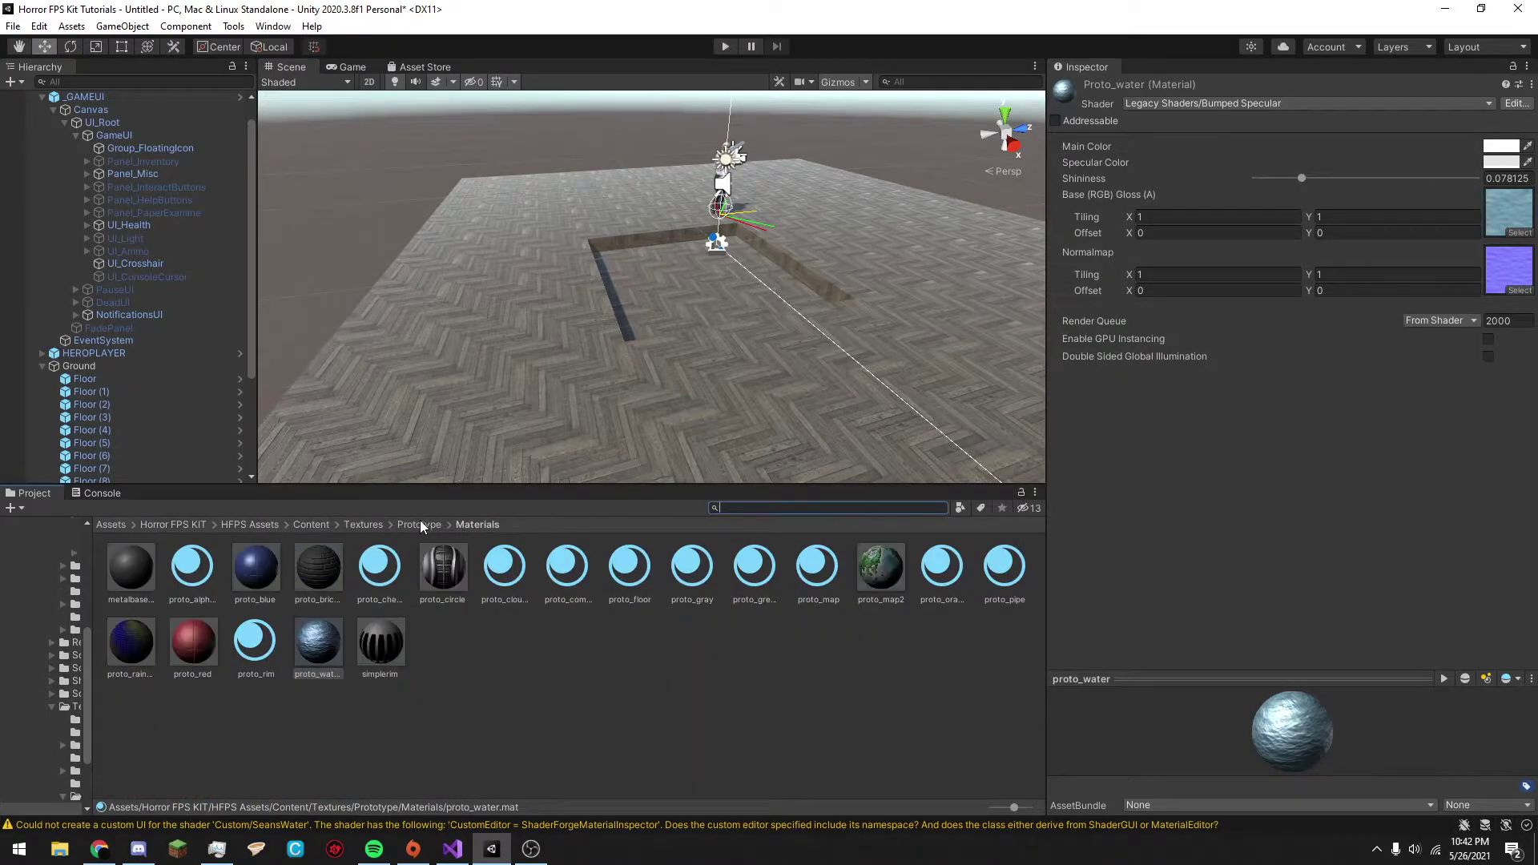
# Go up to the Content folder and look through the Models folder, including its Misc and AssetPacks subfolders.
pyautogui.click(419, 523)
pyautogui.click(375, 524)
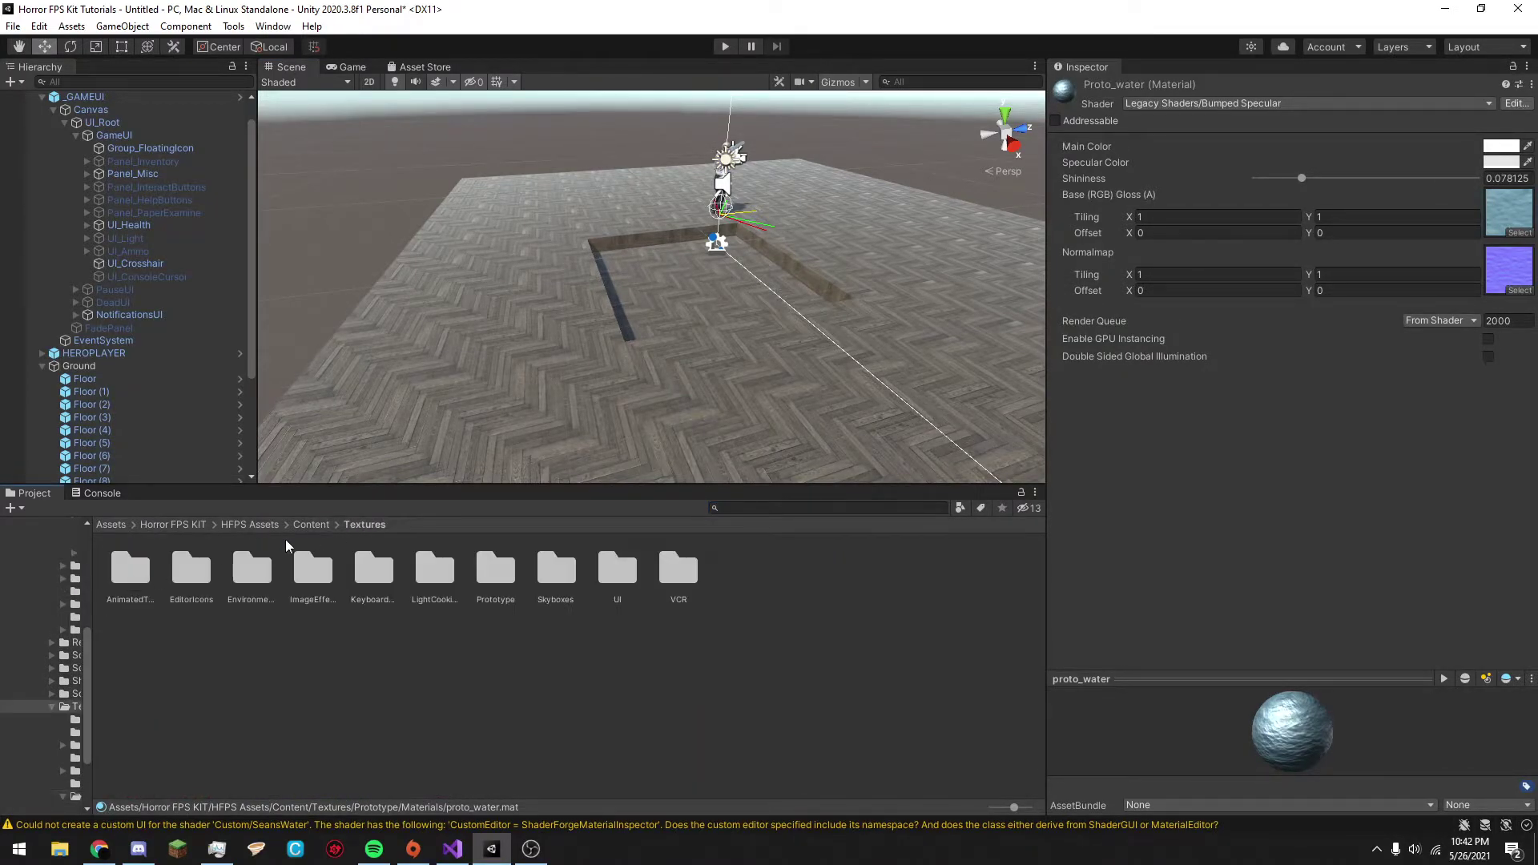
pyautogui.click(311, 525)
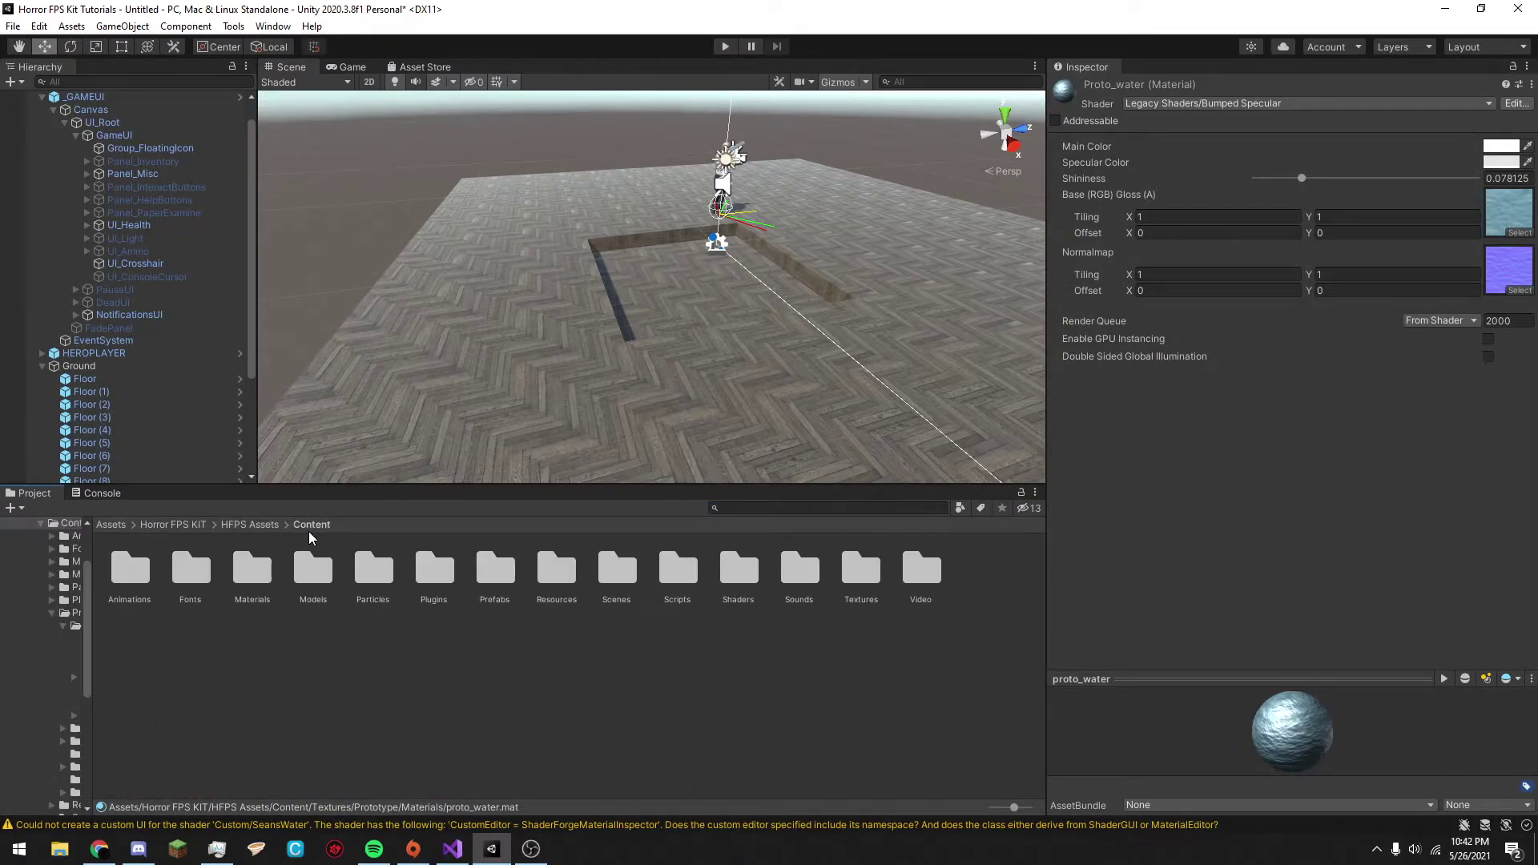
pyautogui.doubleClick(302, 578)
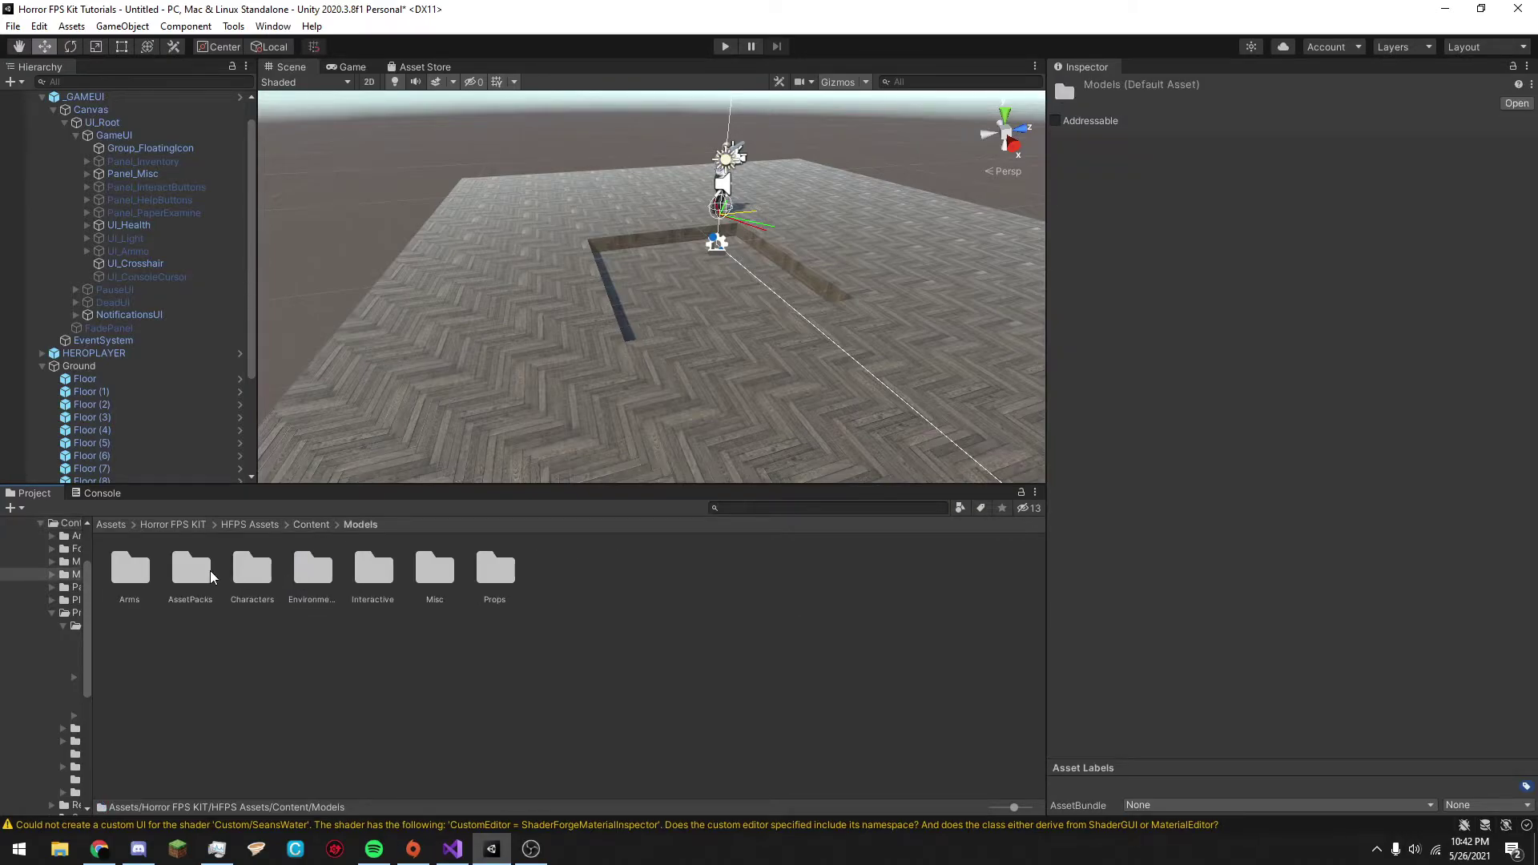
pyautogui.click(414, 576)
pyautogui.doubleClick(412, 579)
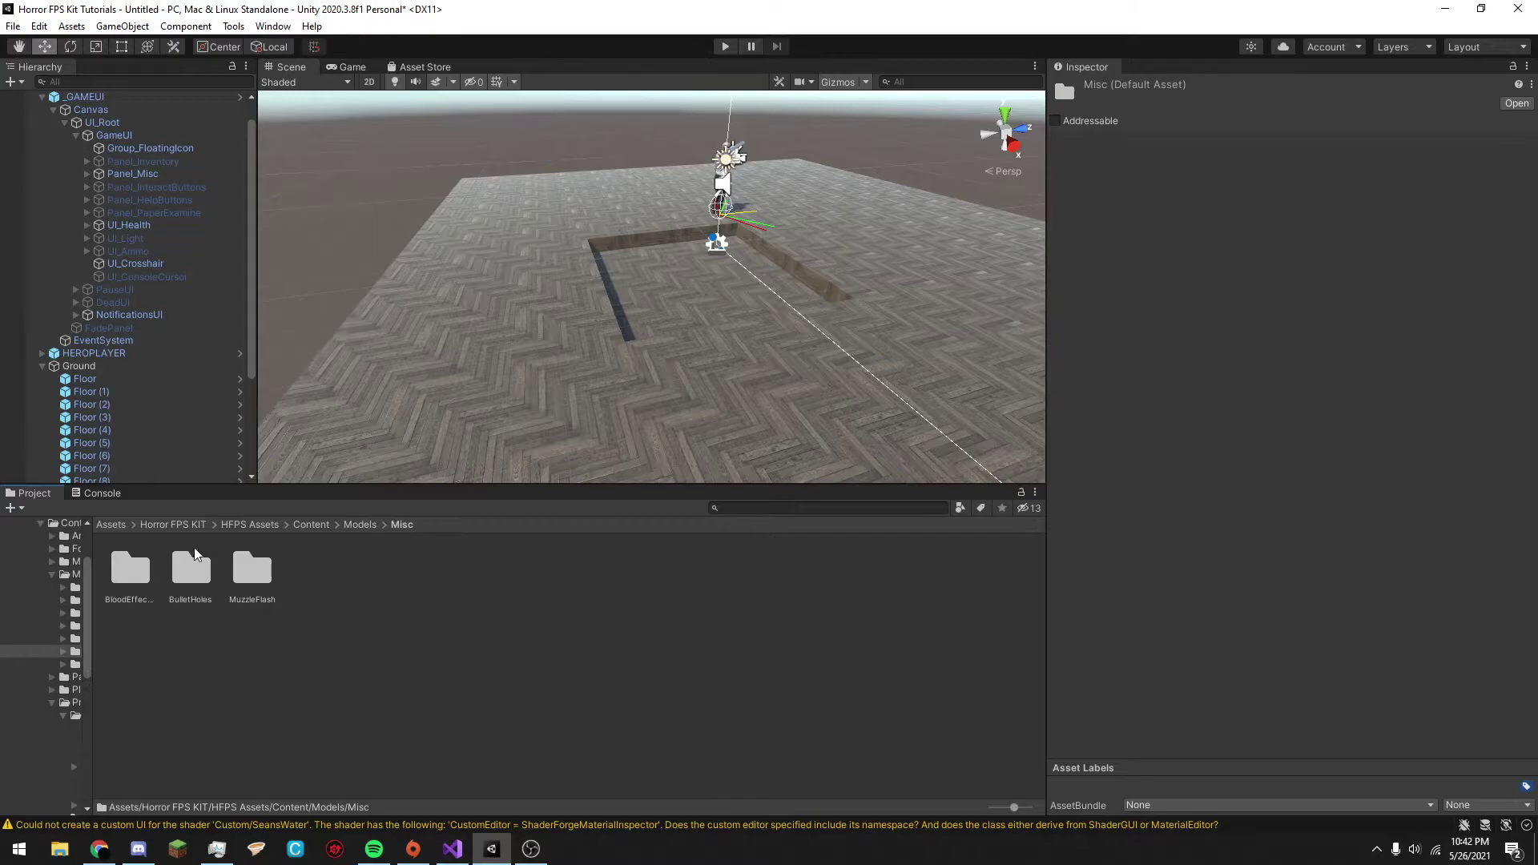
pyautogui.click(359, 525)
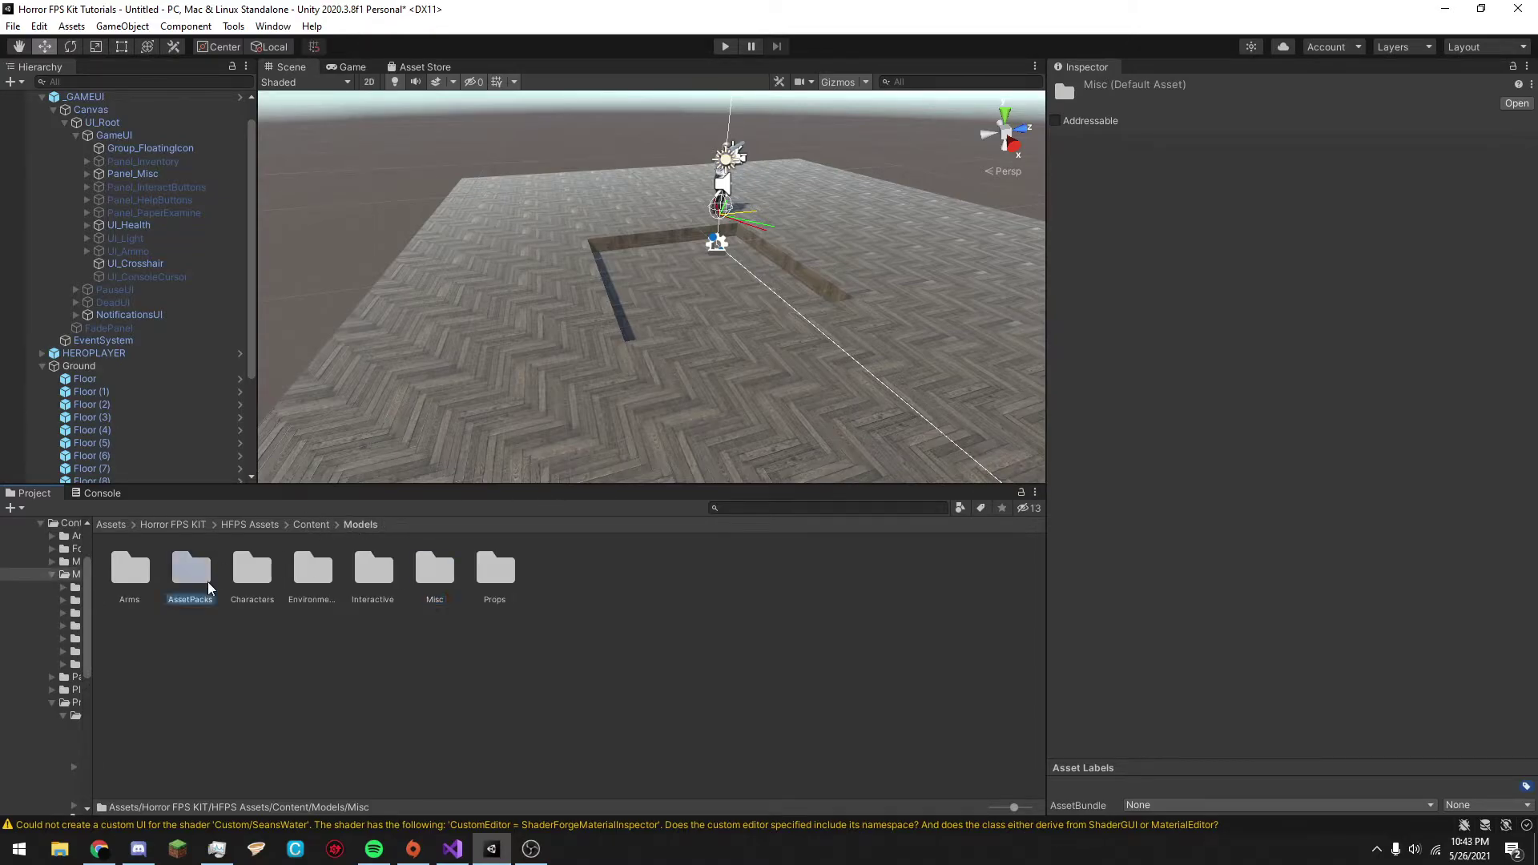
pyautogui.doubleClick(190, 570)
pyautogui.click(359, 526)
# Look through the Environment models folder and open its Floor subfolder.
pyautogui.doubleClick(312, 570)
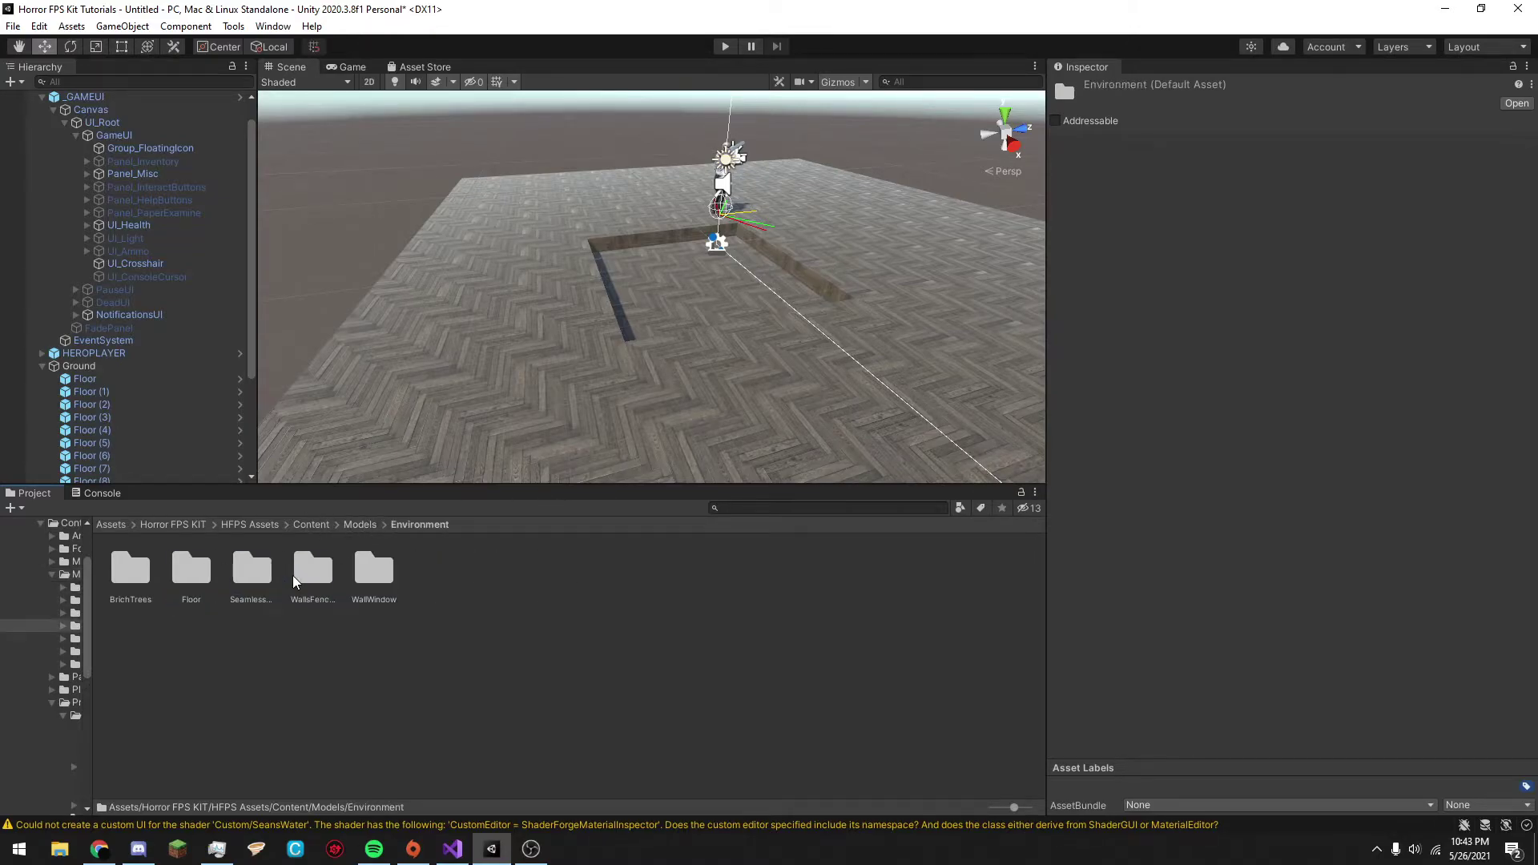
pyautogui.click(315, 575)
pyautogui.click(374, 578)
pyautogui.doubleClick(249, 579)
pyautogui.click(418, 525)
pyautogui.doubleClick(200, 575)
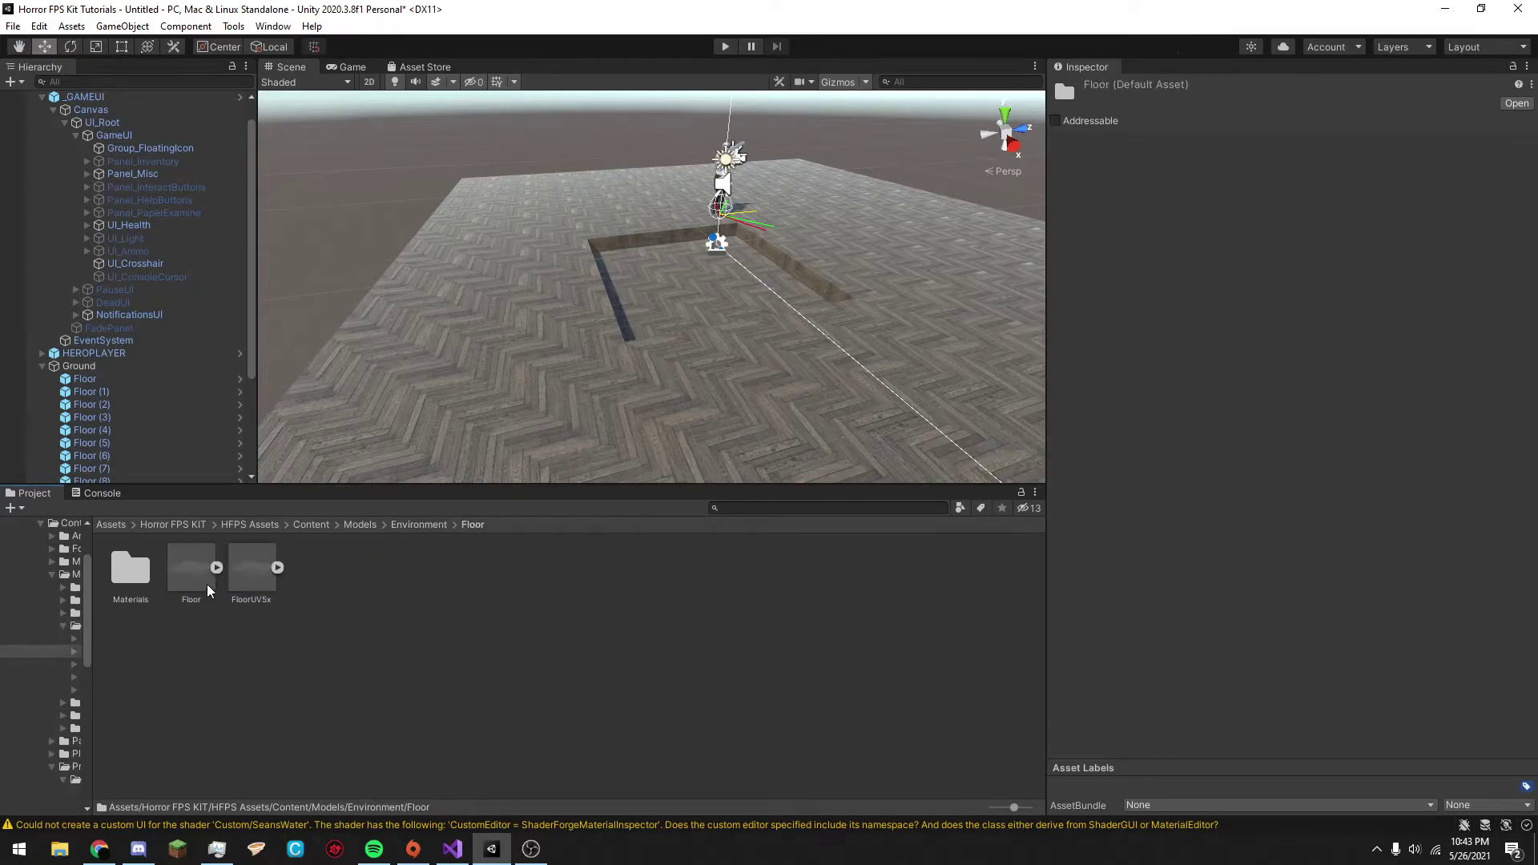
# Place the Floor model over the pit, search the assets for "water" and apply the proto_water material to it.
pyautogui.moveTo(706, 328); pyautogui.dragTo(592, 245)
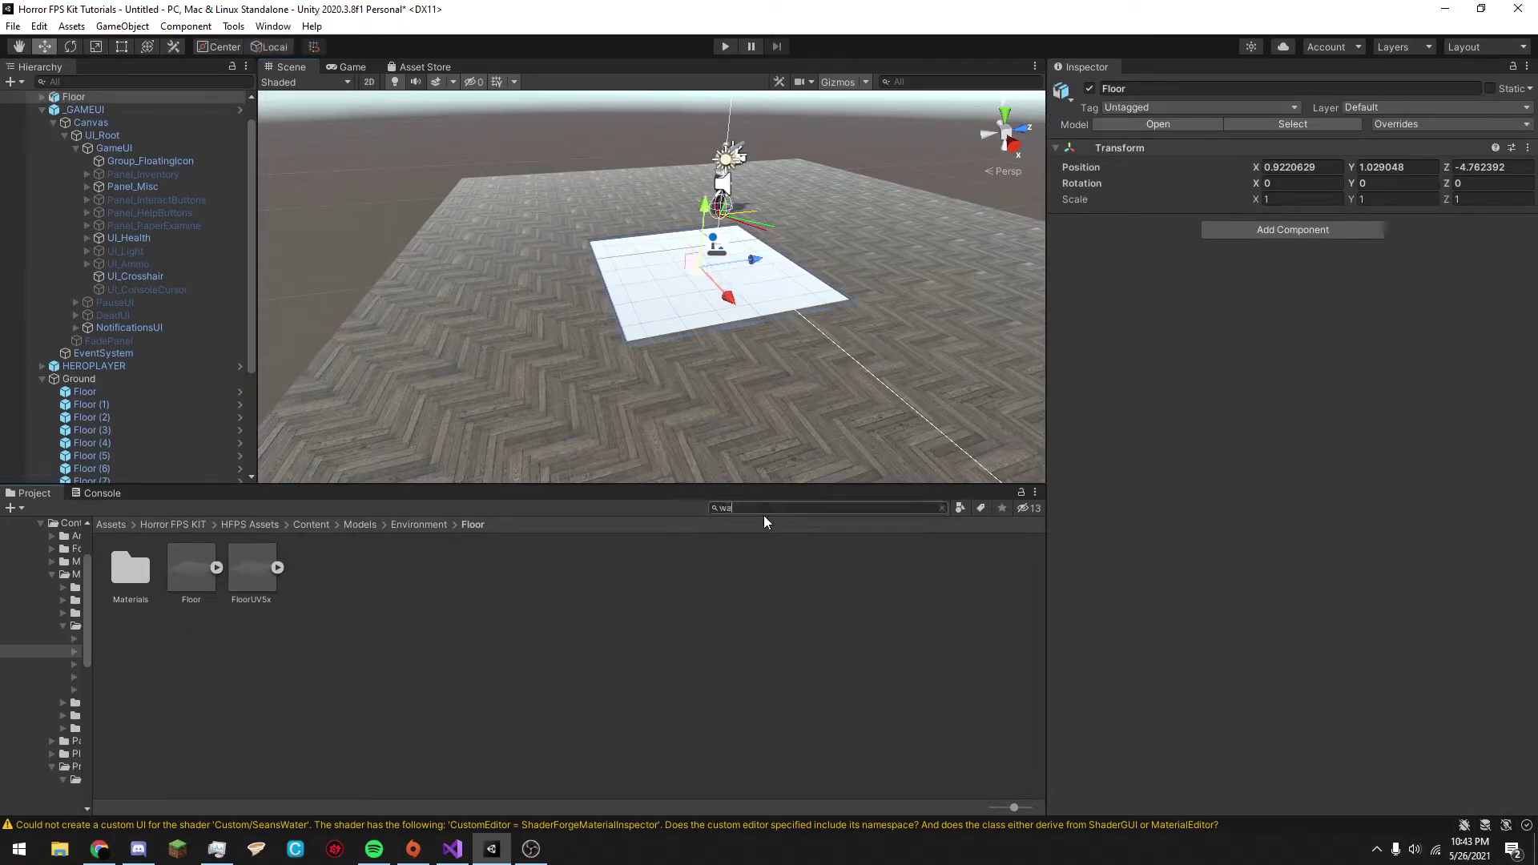
pyautogui.scroll(4, 632, 320)
pyautogui.moveTo(501, 641); pyautogui.dragTo(698, 287)
pyautogui.scroll(3, 699, 292)
pyautogui.moveTo(772, 399); pyautogui.dragTo(797, 336, button='right')
pyautogui.click(827, 411)
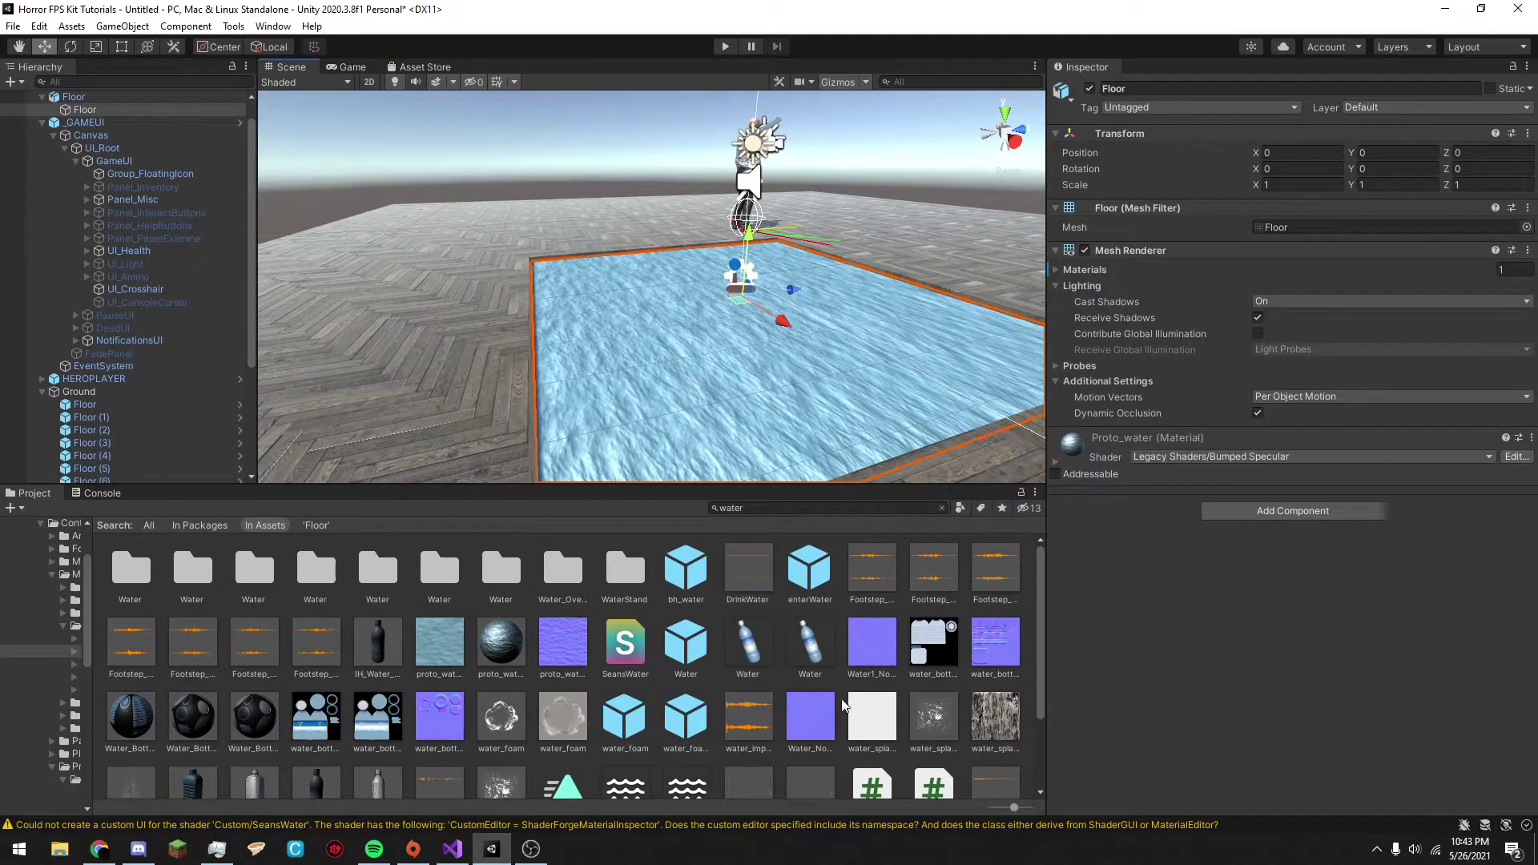
# Add the Water Volume, Water Waves and Water Trigger components to the Floor object over the pit.
pyautogui.scroll(-2, 734, 362)
pyautogui.click(1292, 511)
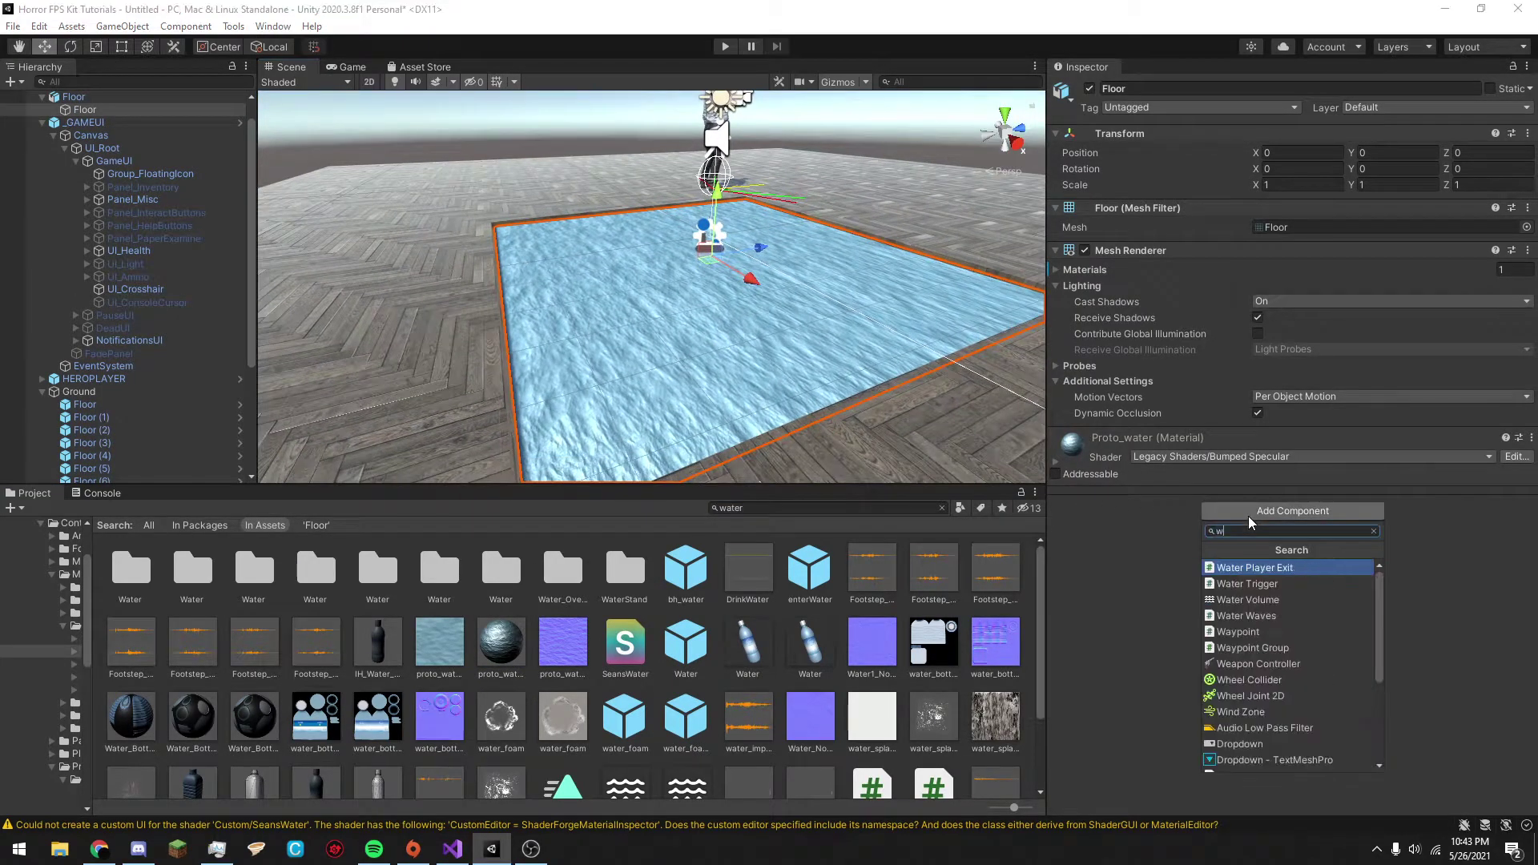
pyautogui.write('water')
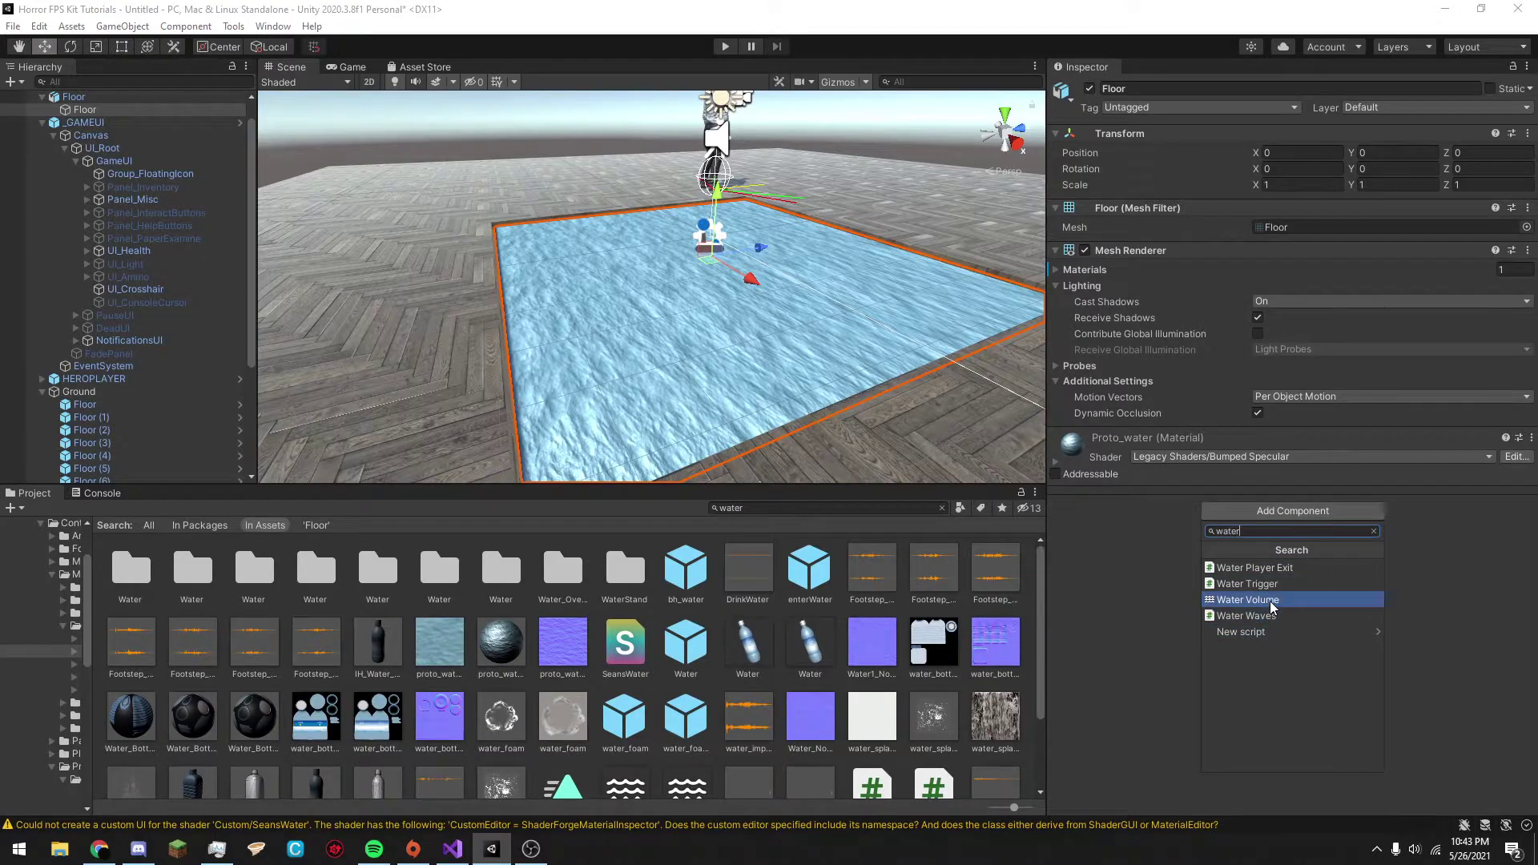
pyautogui.click(1272, 600)
pyautogui.click(1292, 714)
pyautogui.click(1253, 677)
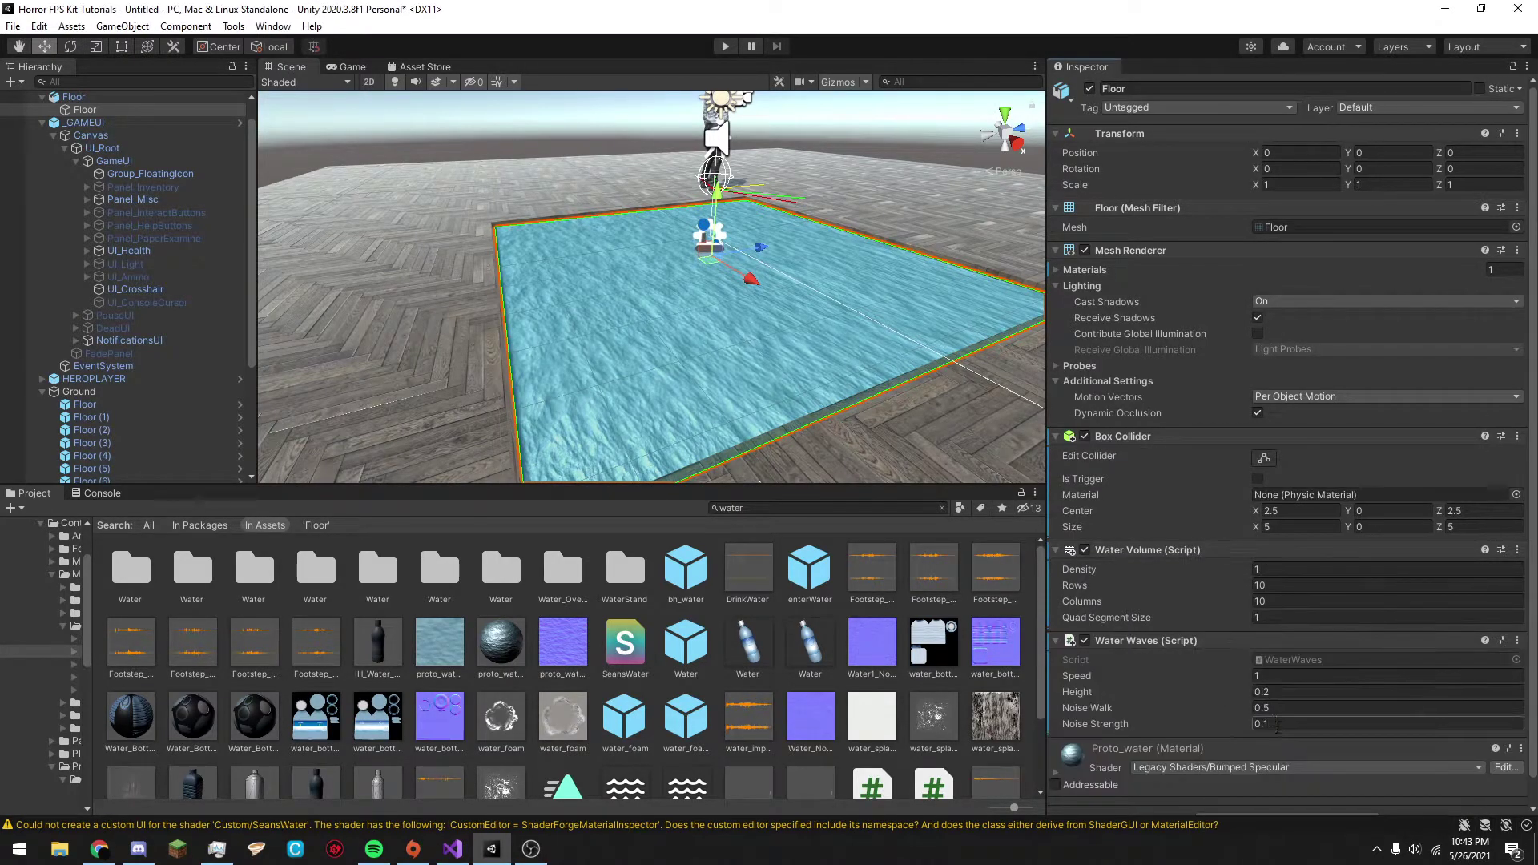
pyautogui.scroll(-1, 1258, 747)
pyautogui.click(1274, 796)
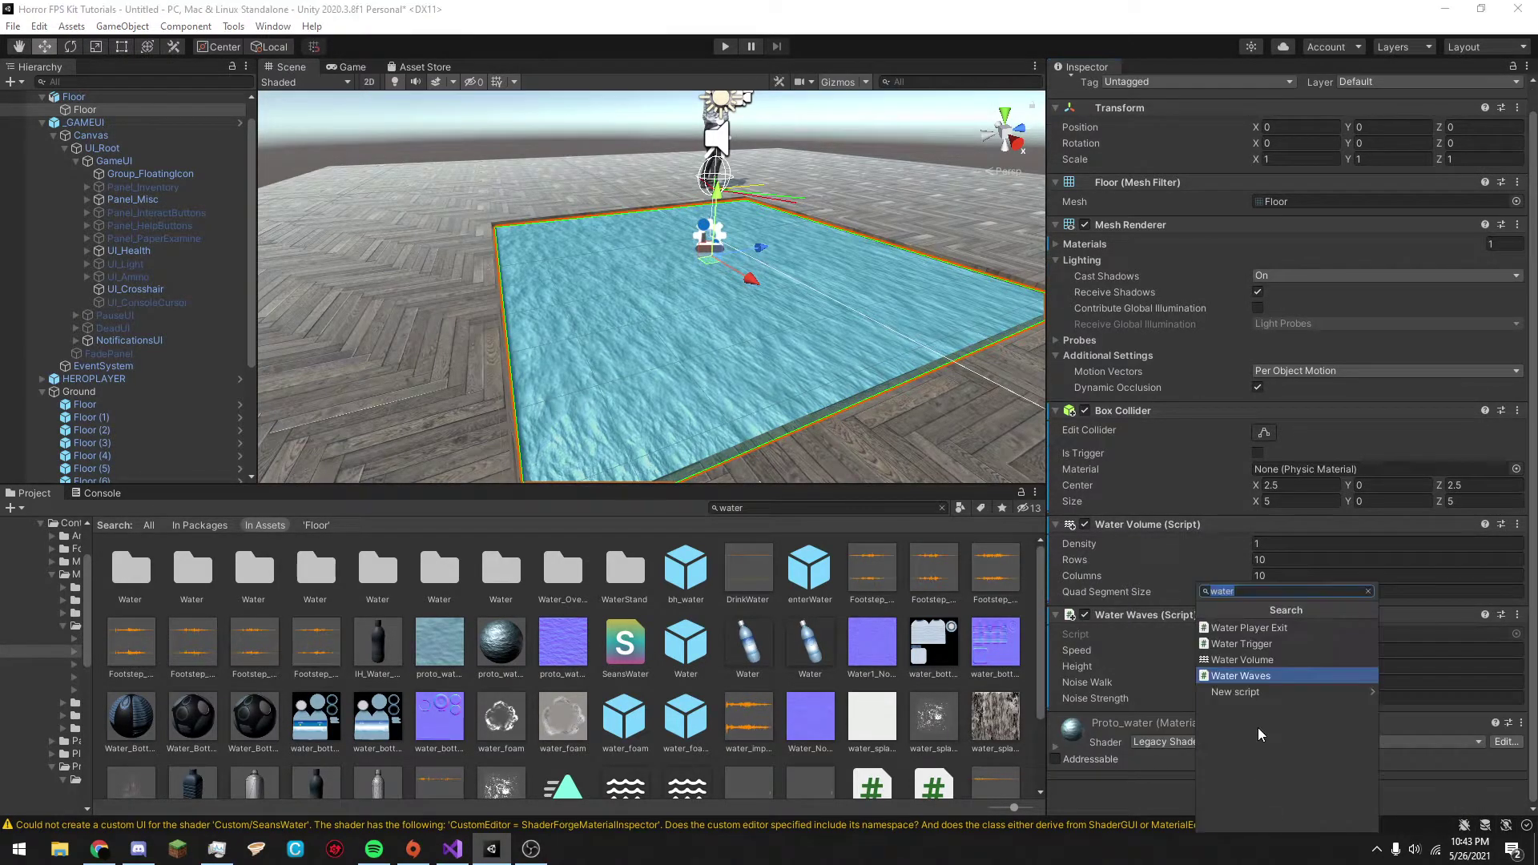
pyautogui.click(1250, 633)
# Delete the Floor object with the water material, then try the bh_water prefab in the pit and delete it.
pyautogui.moveTo(684, 328); pyautogui.dragTo(720, 289, button='right')
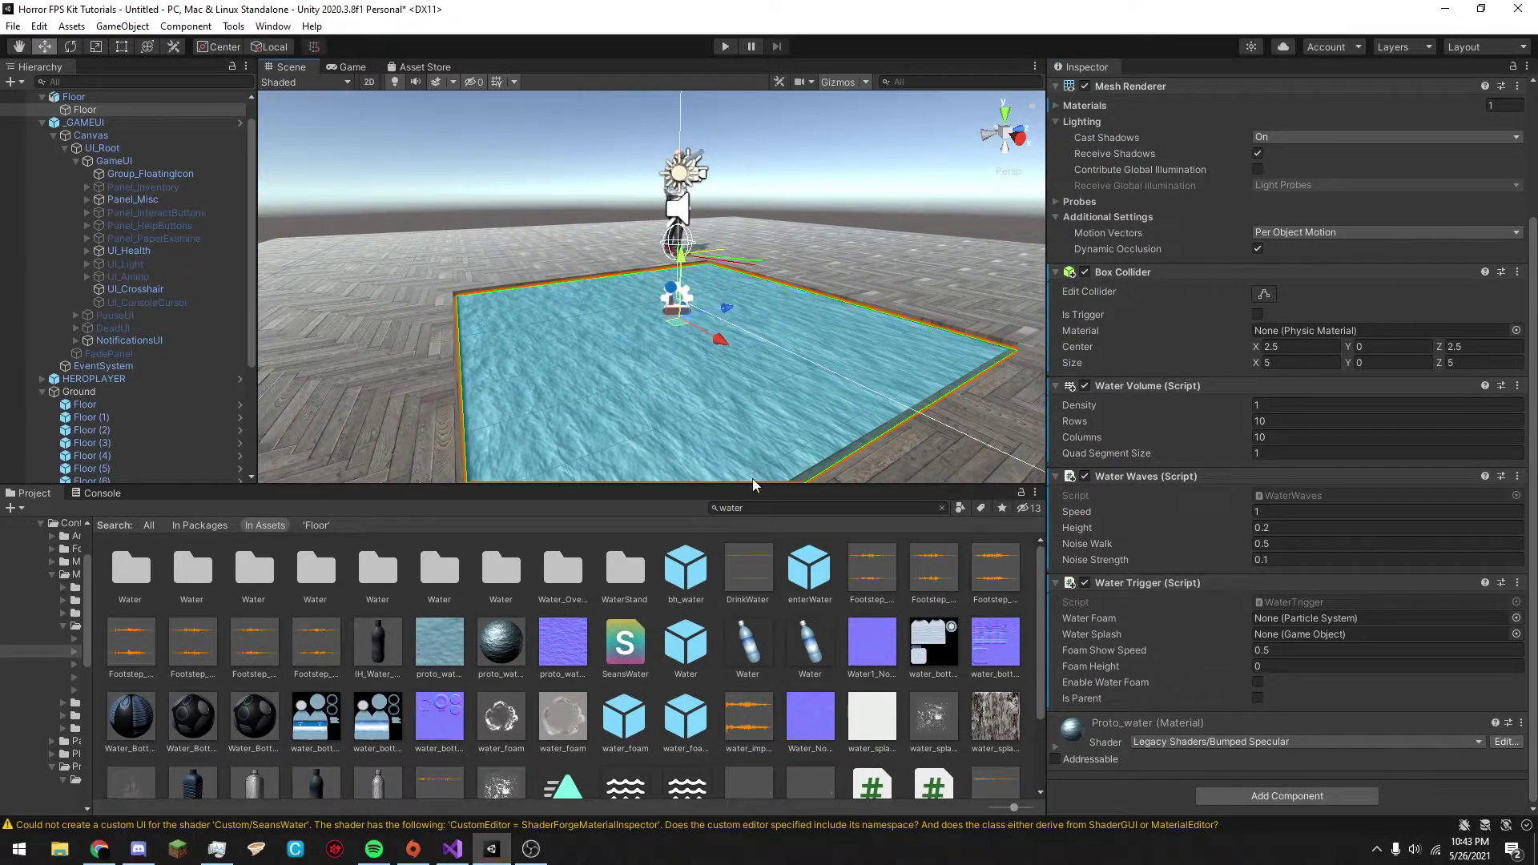
pyautogui.press('Delete')
pyautogui.click(878, 457)
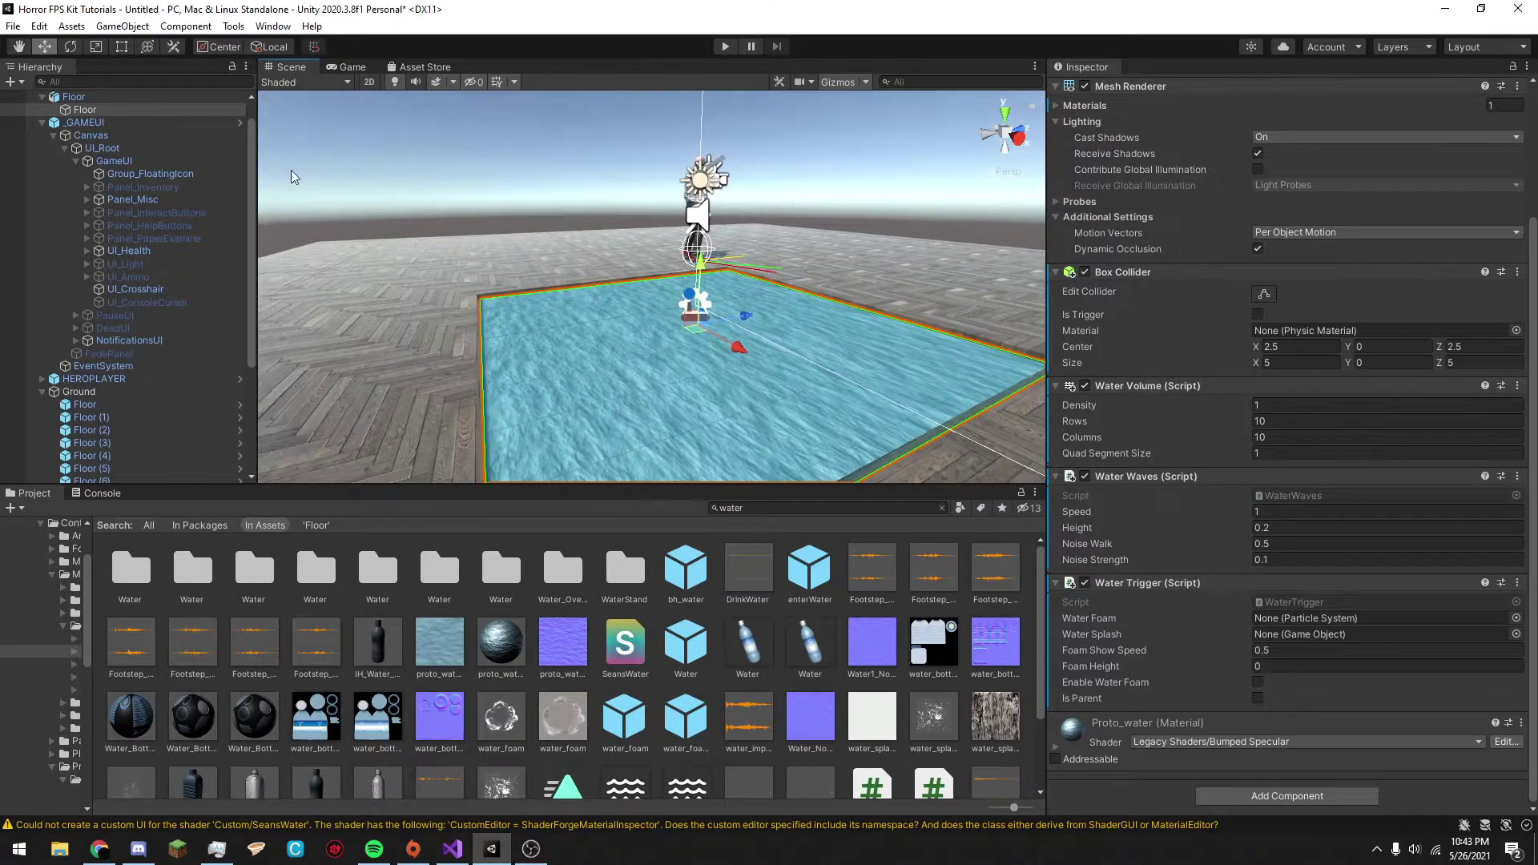
pyautogui.click(80, 97)
pyautogui.press('Delete')
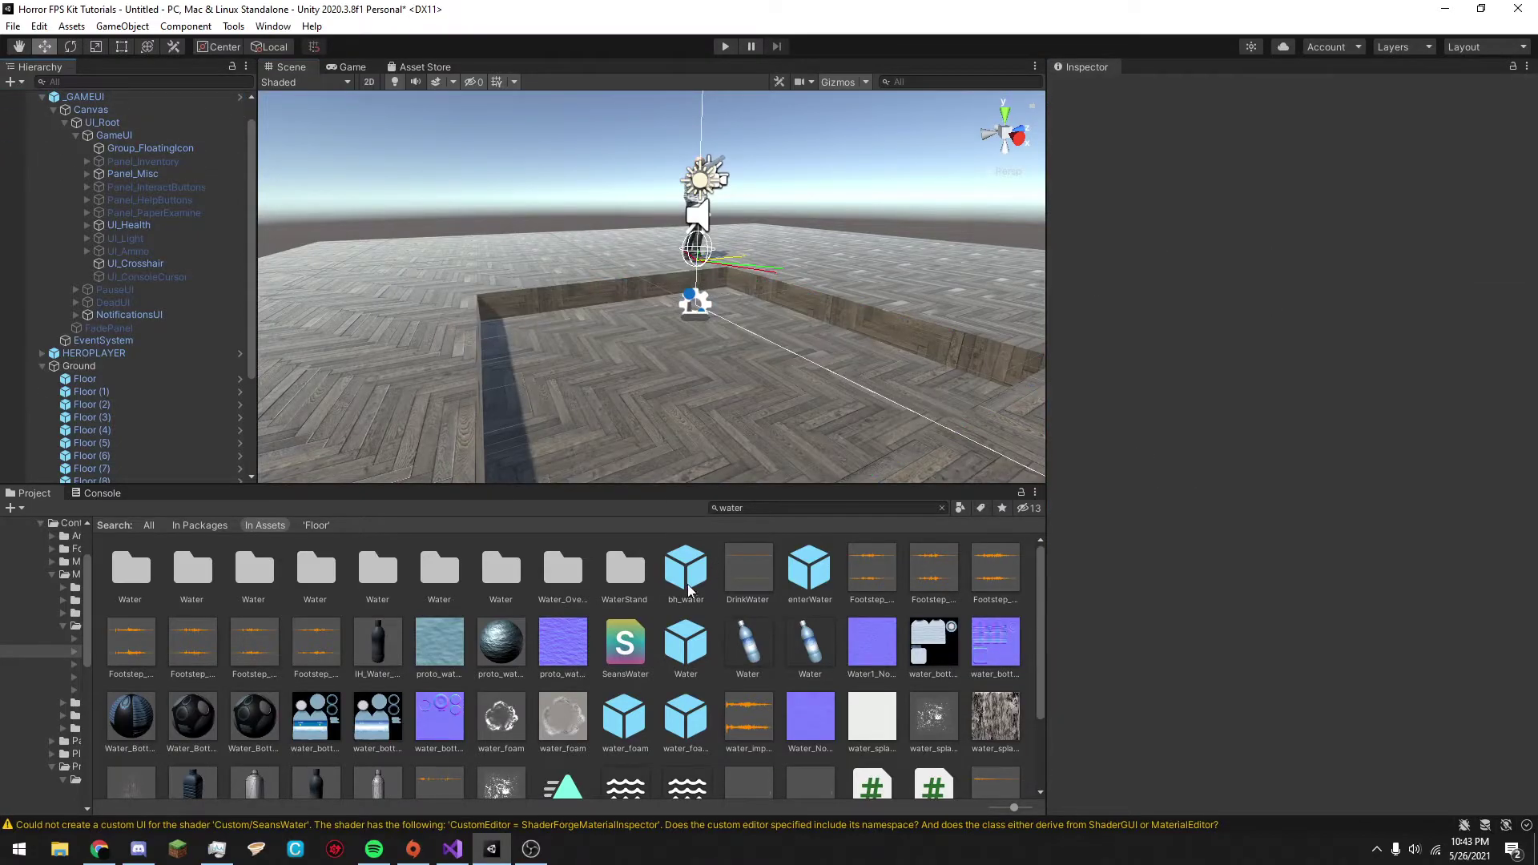
pyautogui.moveTo(694, 588); pyautogui.dragTo(727, 401)
pyautogui.press('Delete')
# Place the Water prefab in the pit and review its collider, Water Volume, Water Trigger and animation settings.
pyautogui.moveTo(675, 649); pyautogui.dragTo(732, 384)
pyautogui.moveTo(731, 384); pyautogui.dragTo(1098, 415, button='right')
pyautogui.moveTo(662, 331); pyautogui.dragTo(445, 333)
pyautogui.scroll(-6, 1343, 587)
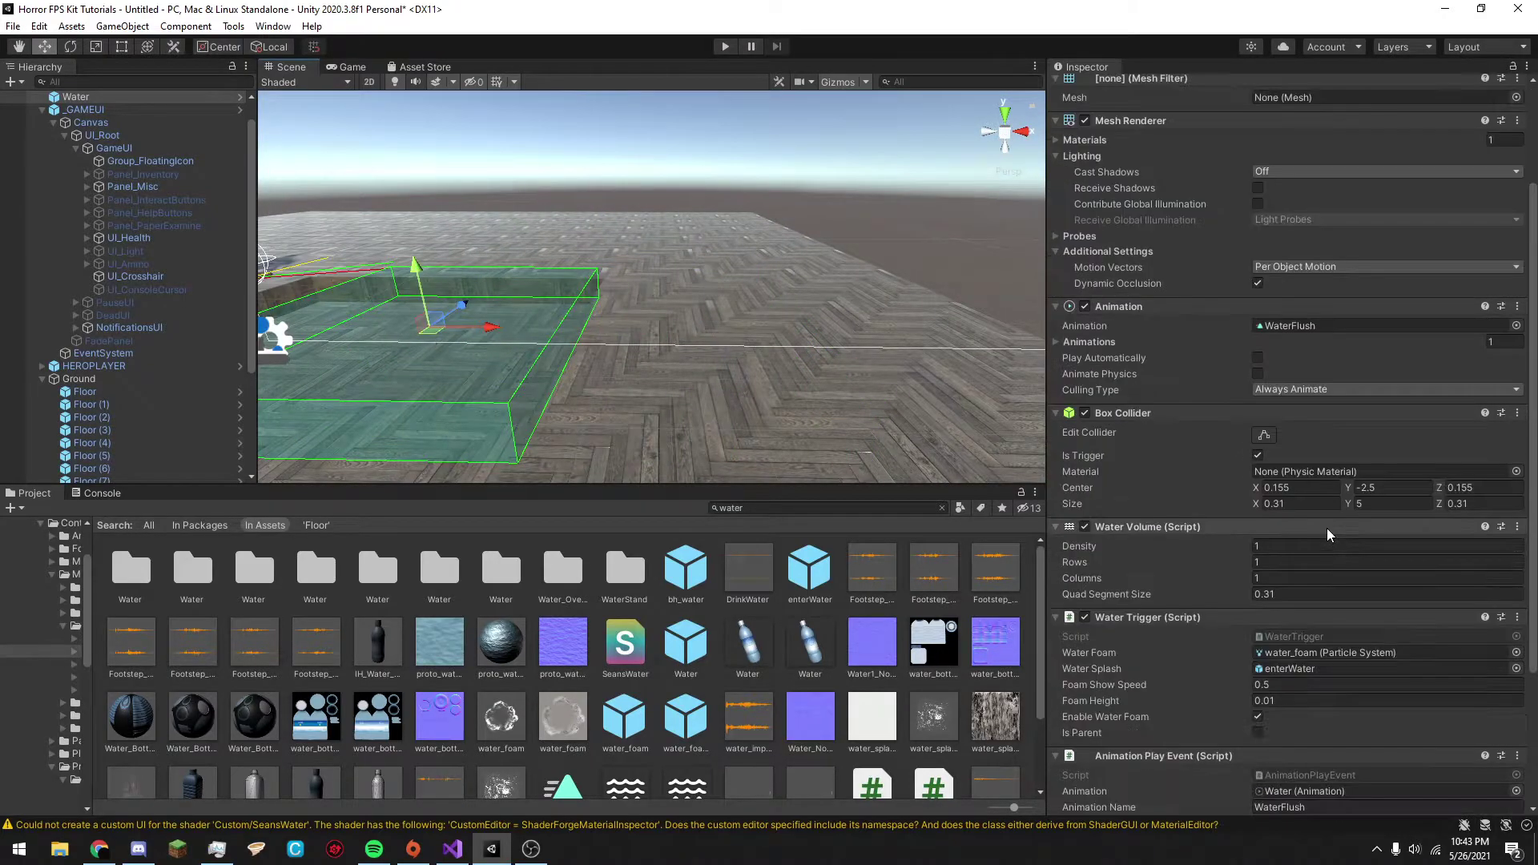
pyautogui.scroll(-2, 1326, 658)
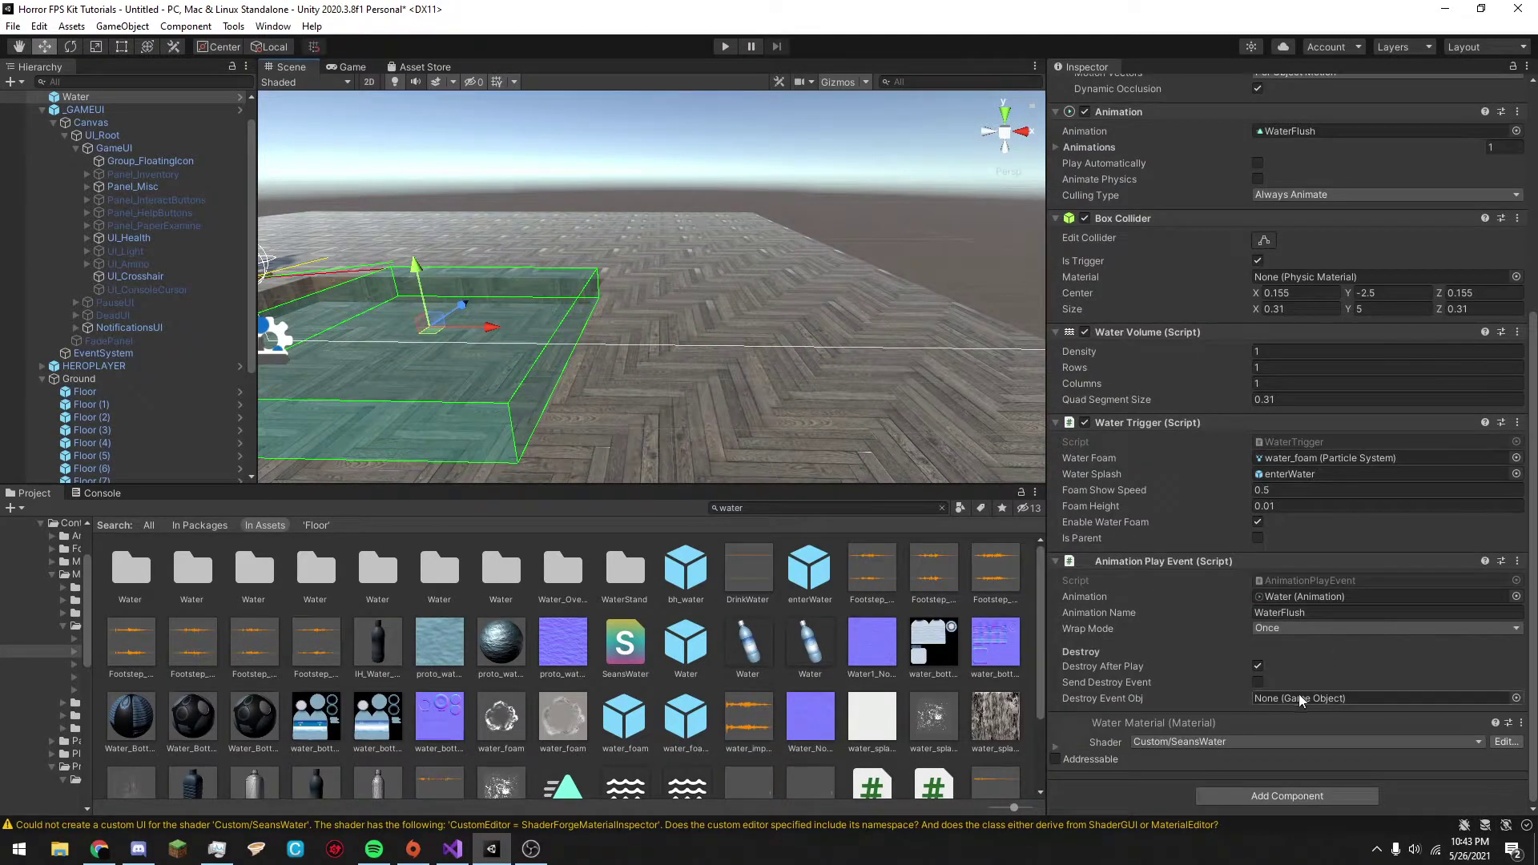
pyautogui.scroll(3, 1168, 529)
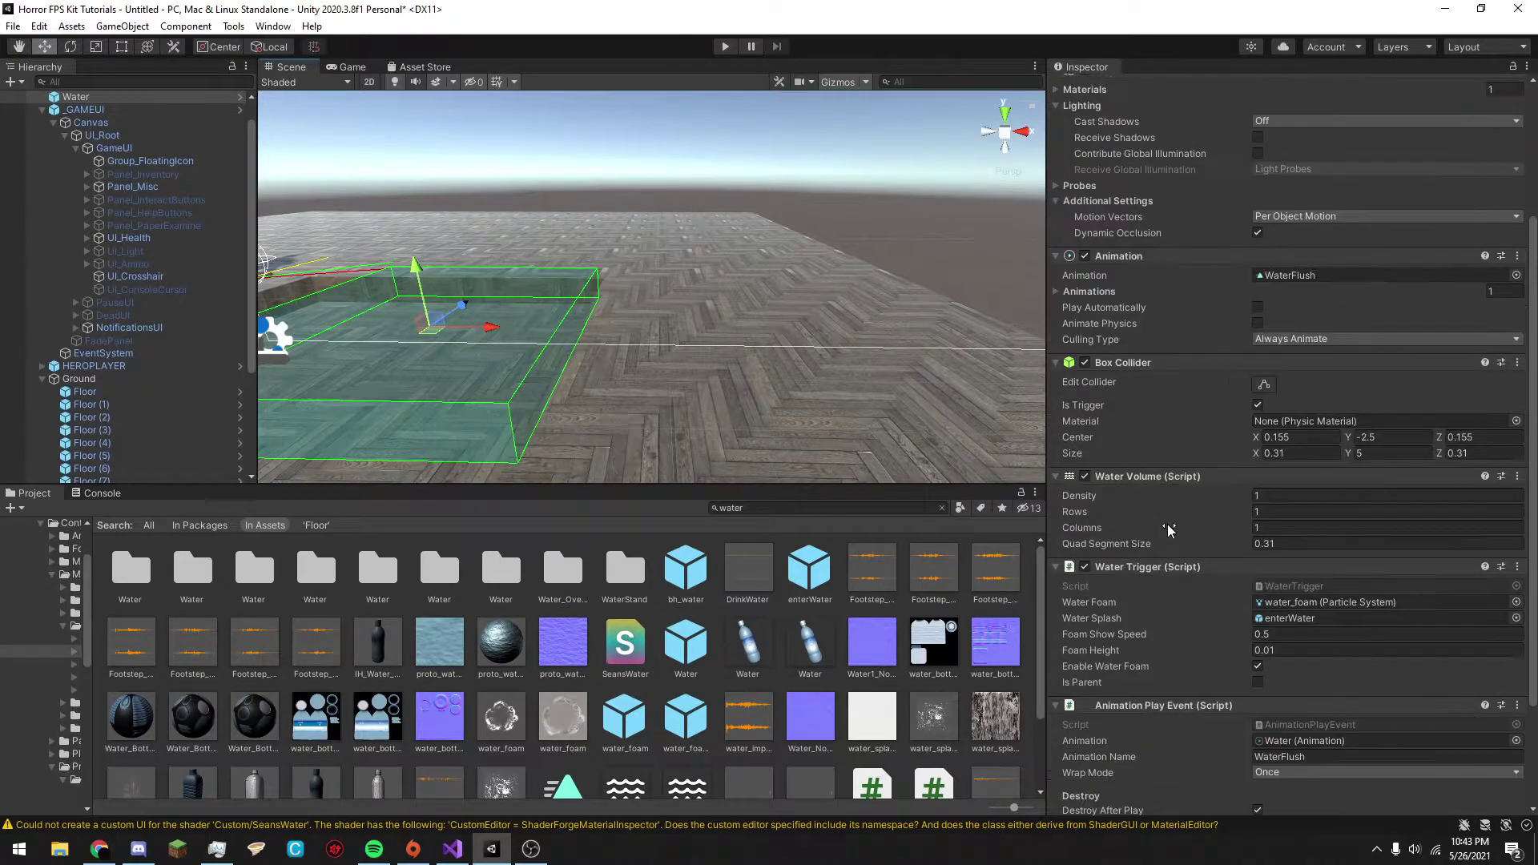
pyautogui.scroll(3, 1234, 578)
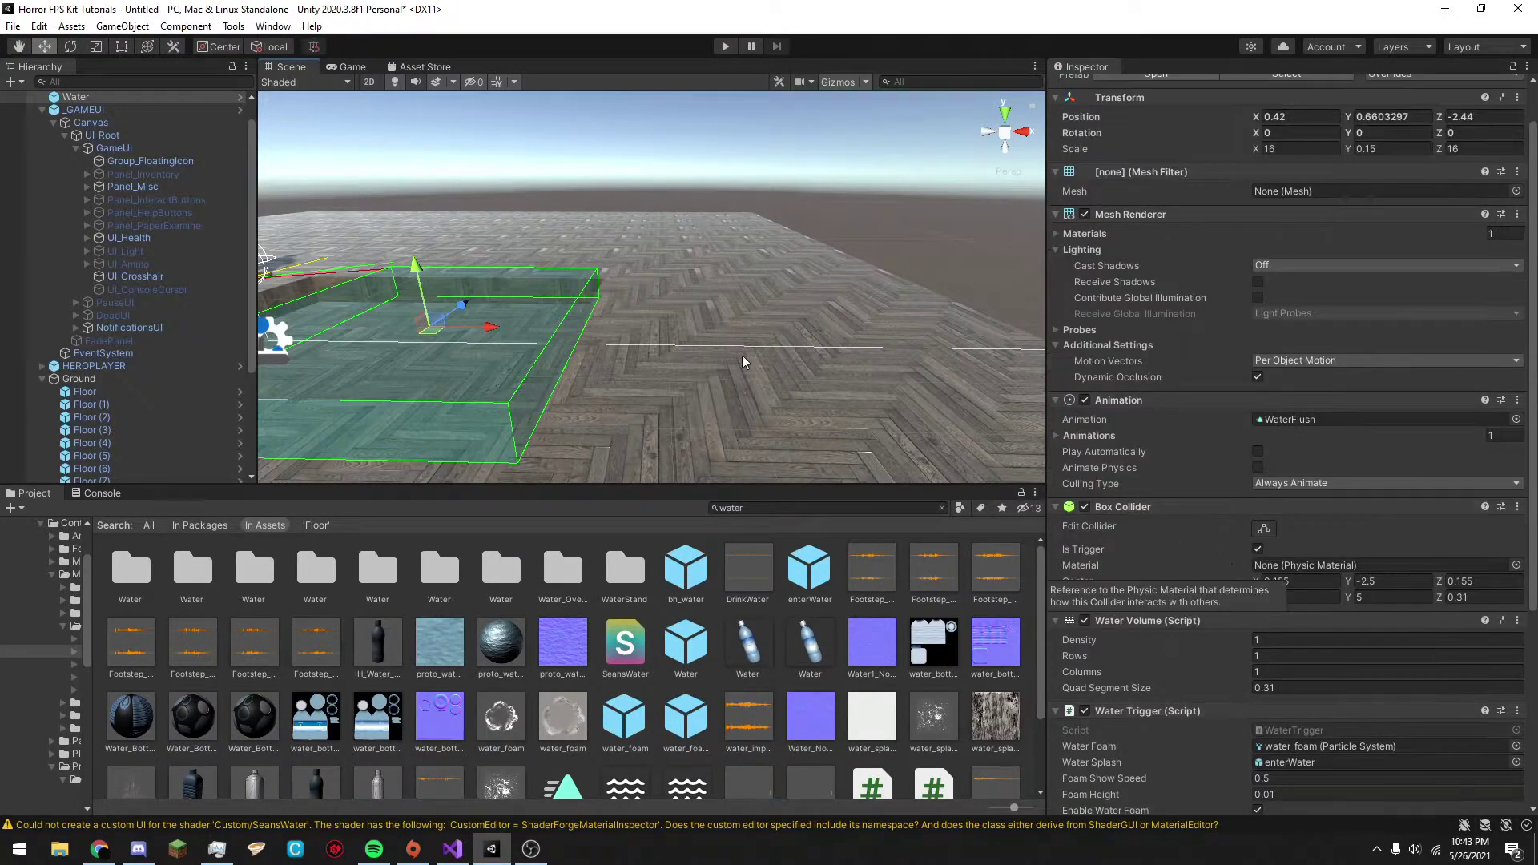
# Raise the Water object in the pit to a Y position of about 1.34.
pyautogui.moveTo(697, 343); pyautogui.dragTo(694, 267, button='middle')
pyautogui.moveTo(694, 268); pyautogui.dragTo(679, 195, button='right')
pyautogui.press('w')
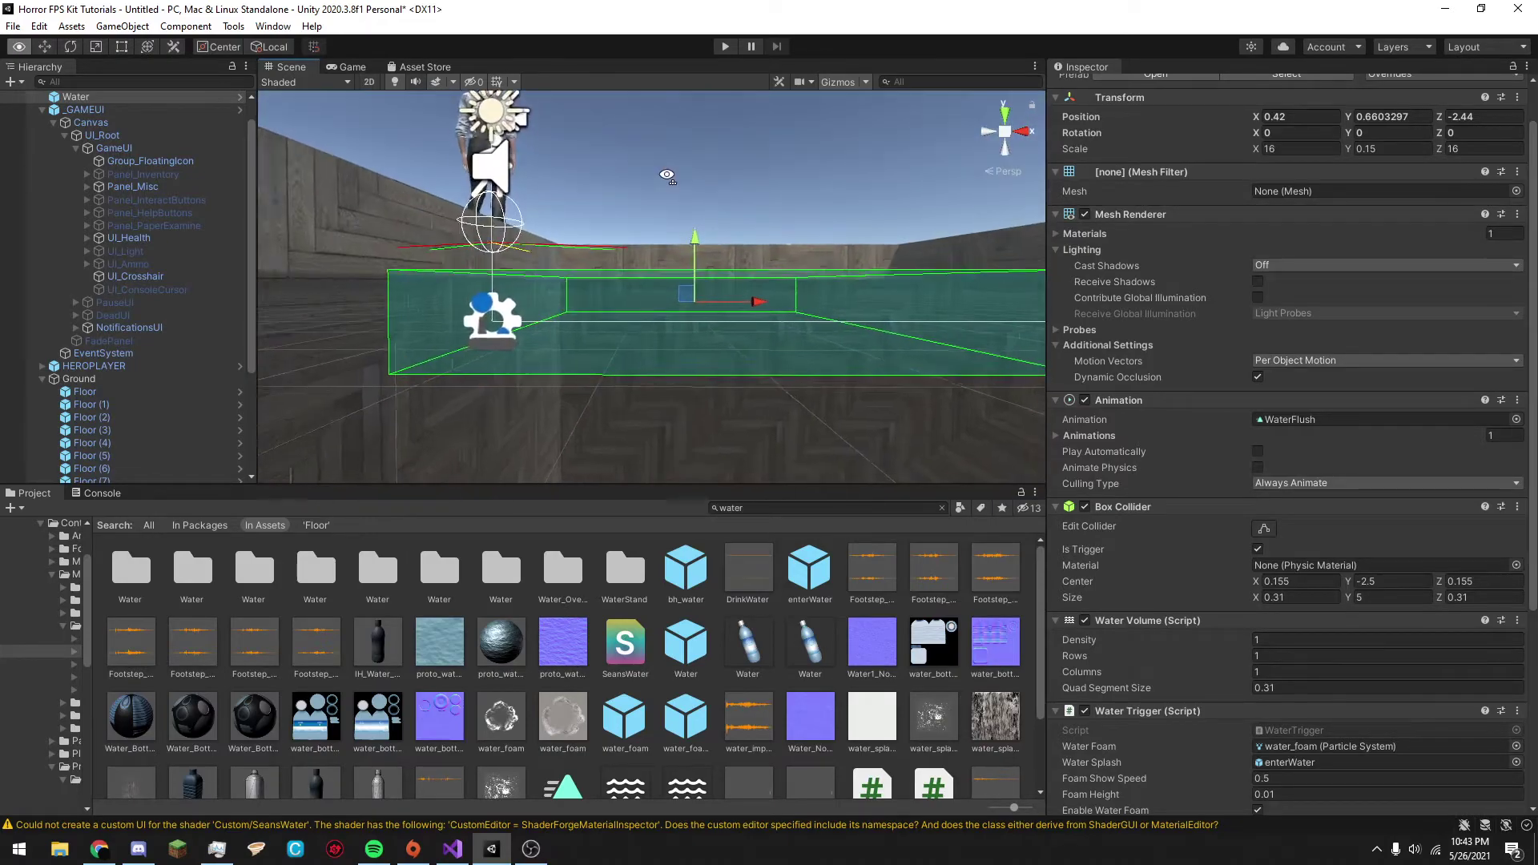
pyautogui.moveTo(695, 234); pyautogui.dragTo(690, 184)
pyautogui.moveTo(689, 182); pyautogui.dragTo(721, 217, button='middle')
pyautogui.moveTo(721, 216); pyautogui.dragTo(897, 301, button='right')
pyautogui.press('w')
pyautogui.keyDown('alt'); pyautogui.moveTo(897, 302); pyautogui.dragTo(1028, 234); pyautogui.keyUp('alt')
# Play the scene and raise the Water object to a Y position of about 3.2 in the scene view.
pyautogui.click(724, 46)
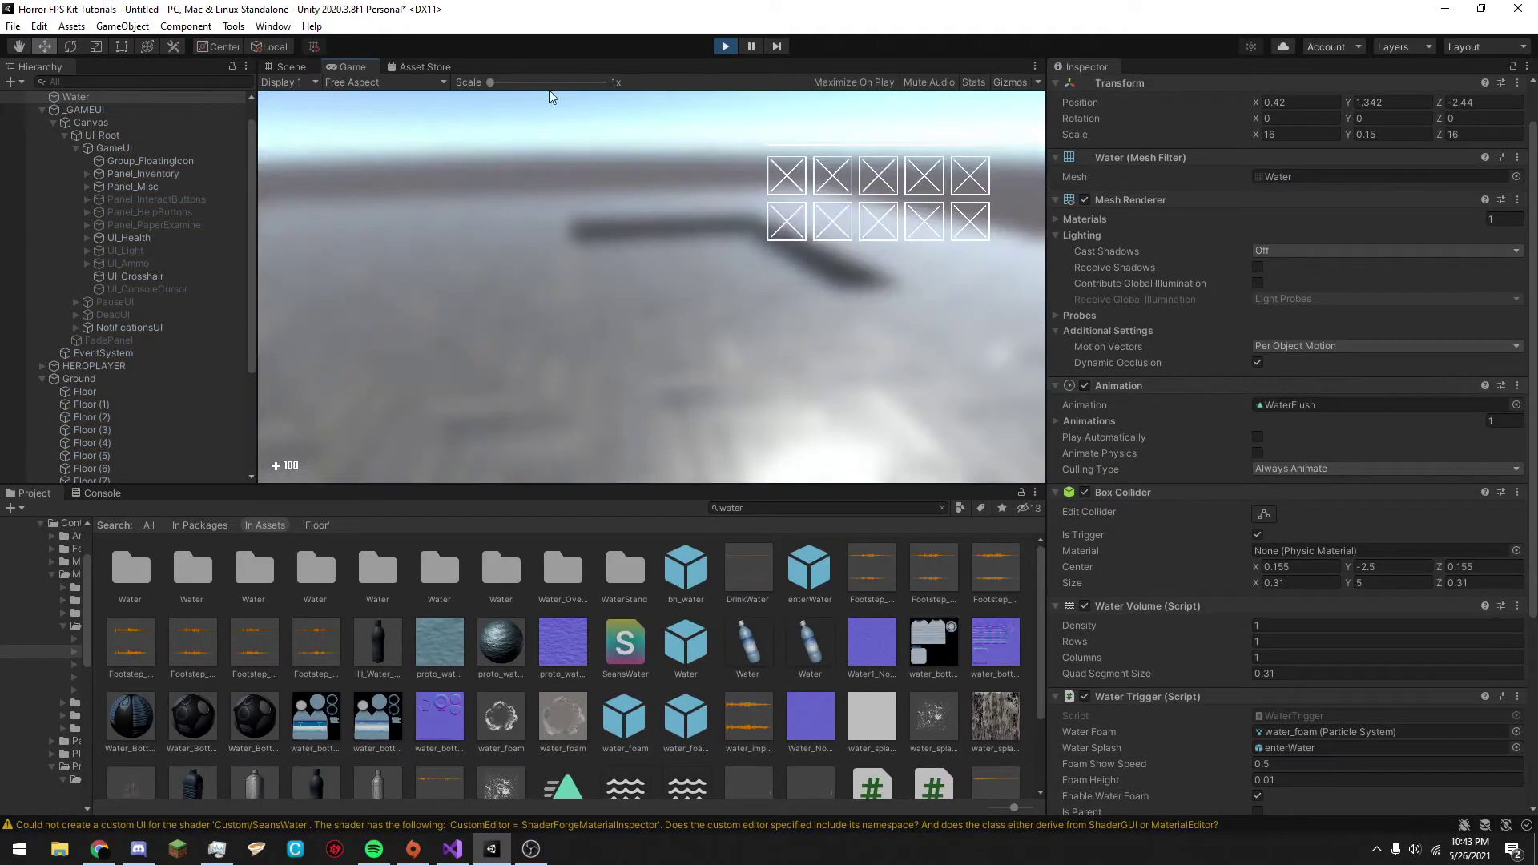
pyautogui.click(288, 67)
pyautogui.press('f')
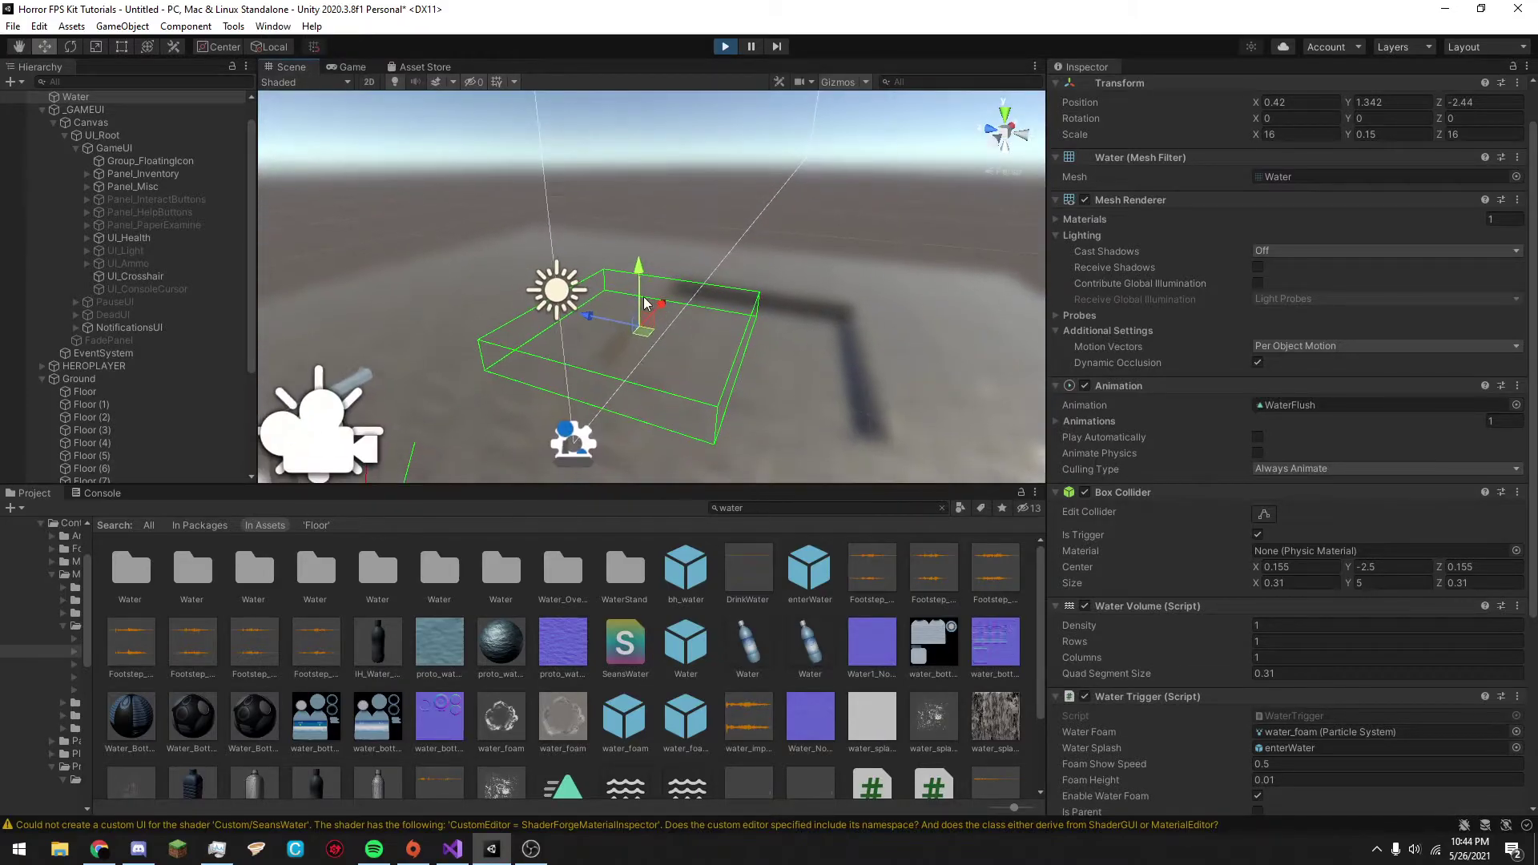
pyautogui.moveTo(639, 284); pyautogui.dragTo(637, 198)
# Return to the game view, close the inventory and run the player toward the pit.
pyautogui.click(358, 67)
pyautogui.press('Tab')
pyautogui.hotkey('shift', 'w')
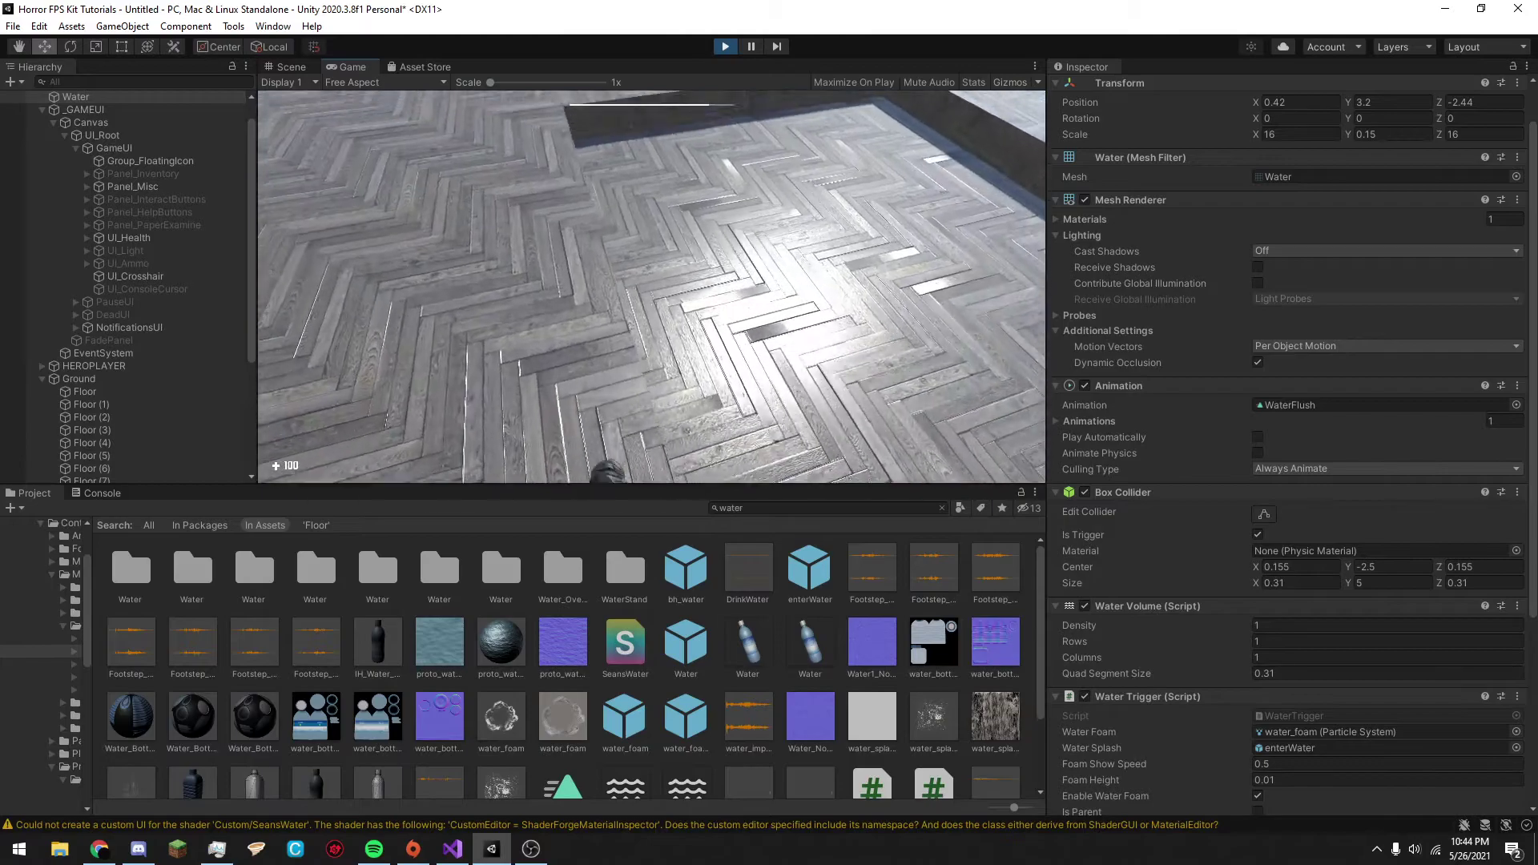
# Pause the game, return to the scene view and turn off its visual effects.
pyautogui.press('Escape')
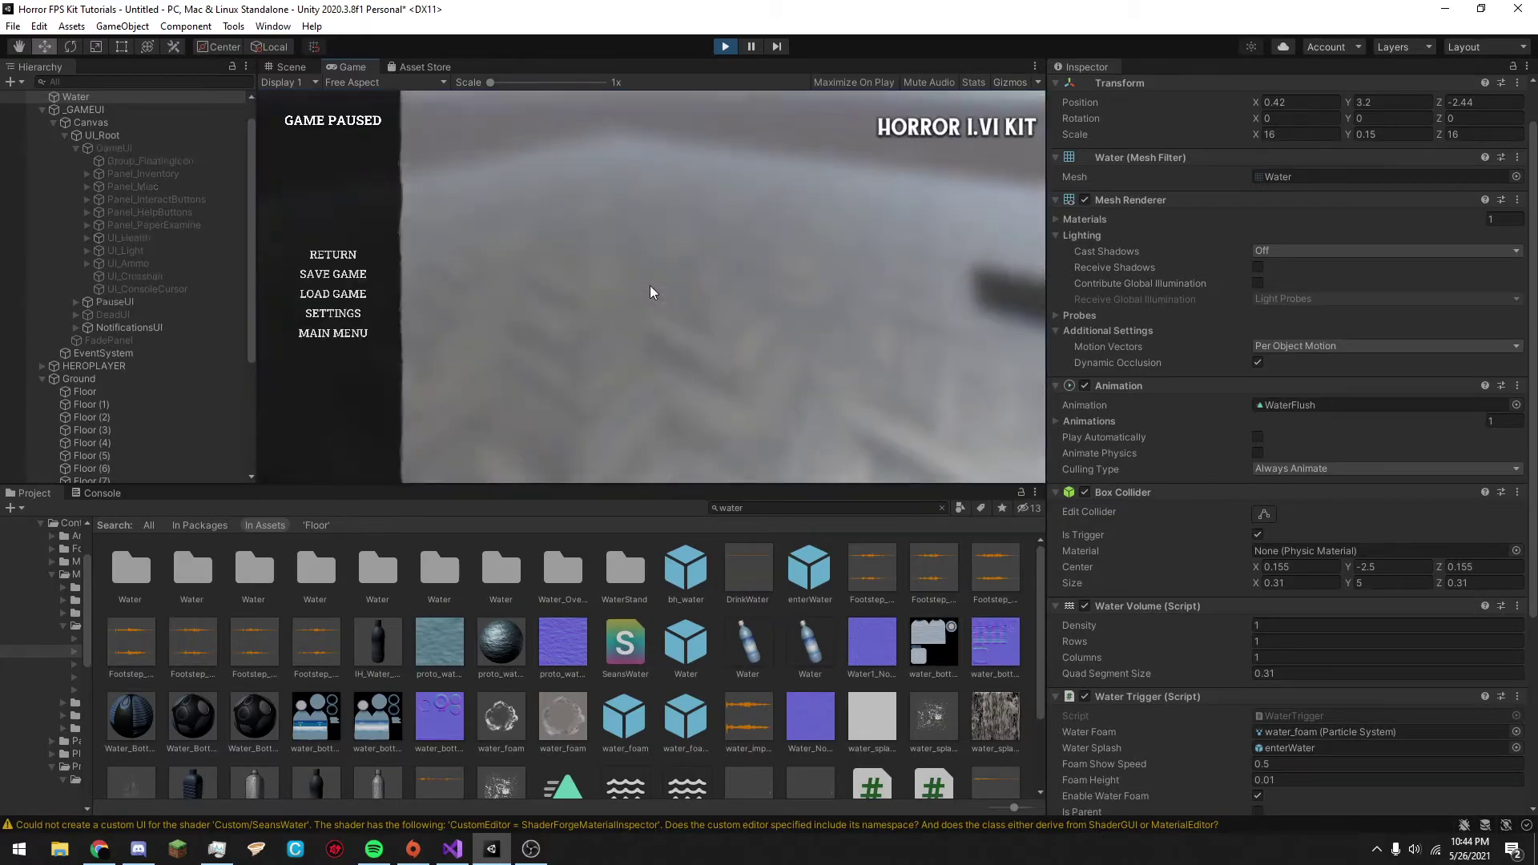
pyautogui.click(291, 67)
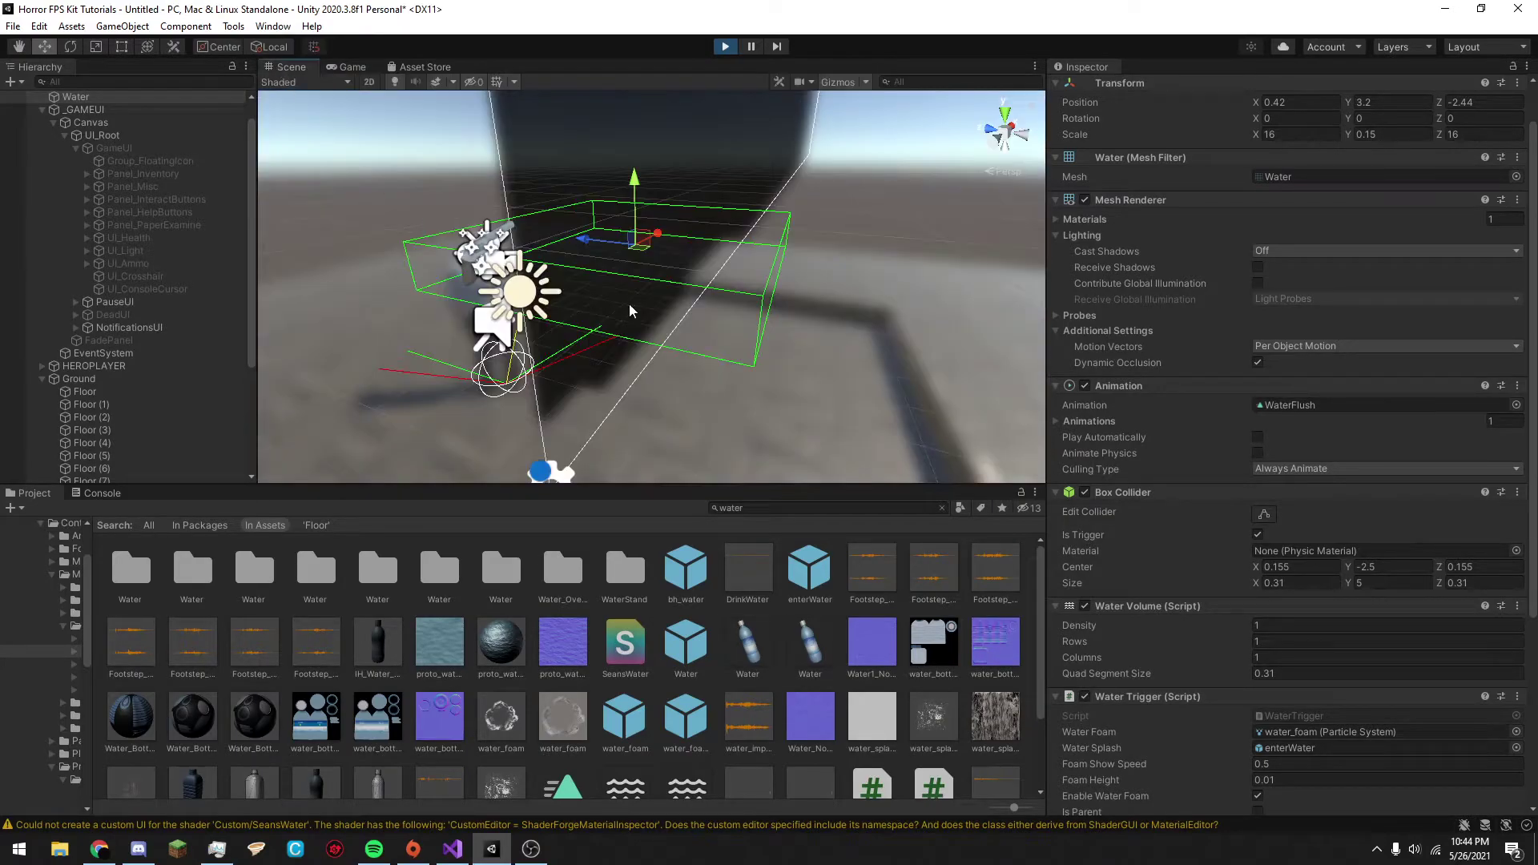
pyautogui.click(438, 83)
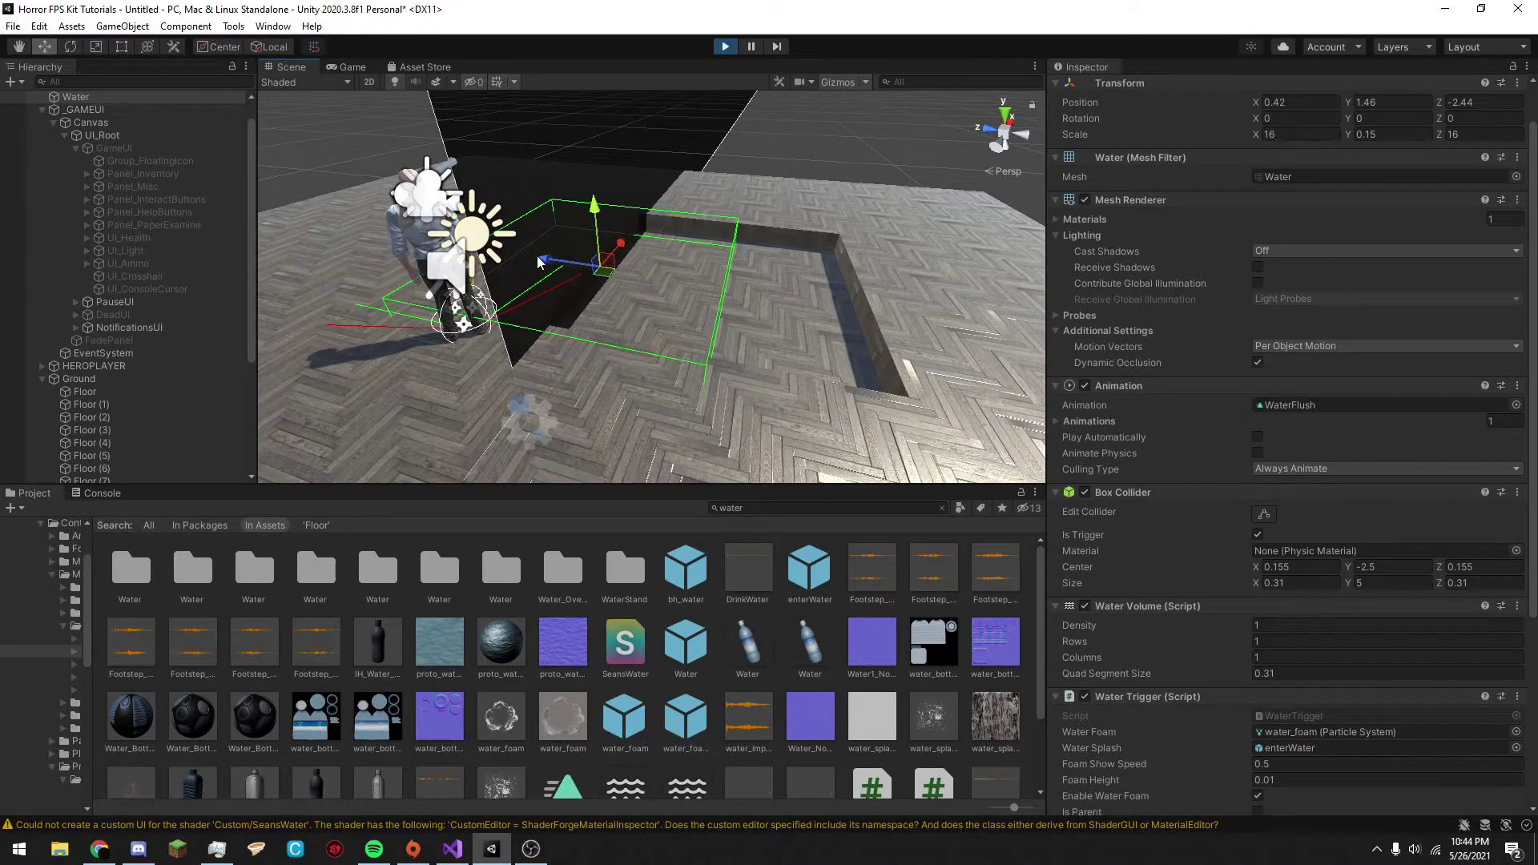
# Move the Water object to about X -0.37, Y 1.13, Z -5.29 and scale it to about 21.1 by 20.1 during play.
pyautogui.moveTo(540, 288); pyautogui.dragTo(646, 303)
pyautogui.moveTo(646, 303); pyautogui.dragTo(723, 317, button='middle')
pyautogui.press('r')
pyautogui.moveTo(663, 330); pyautogui.dragTo(673, 311)
pyautogui.moveTo(595, 353); pyautogui.dragTo(647, 340)
pyautogui.press('w')
# Resume the game, walk the player through the pit to test the water, and stop playing.
pyautogui.click(353, 67)
pyautogui.click(332, 254)
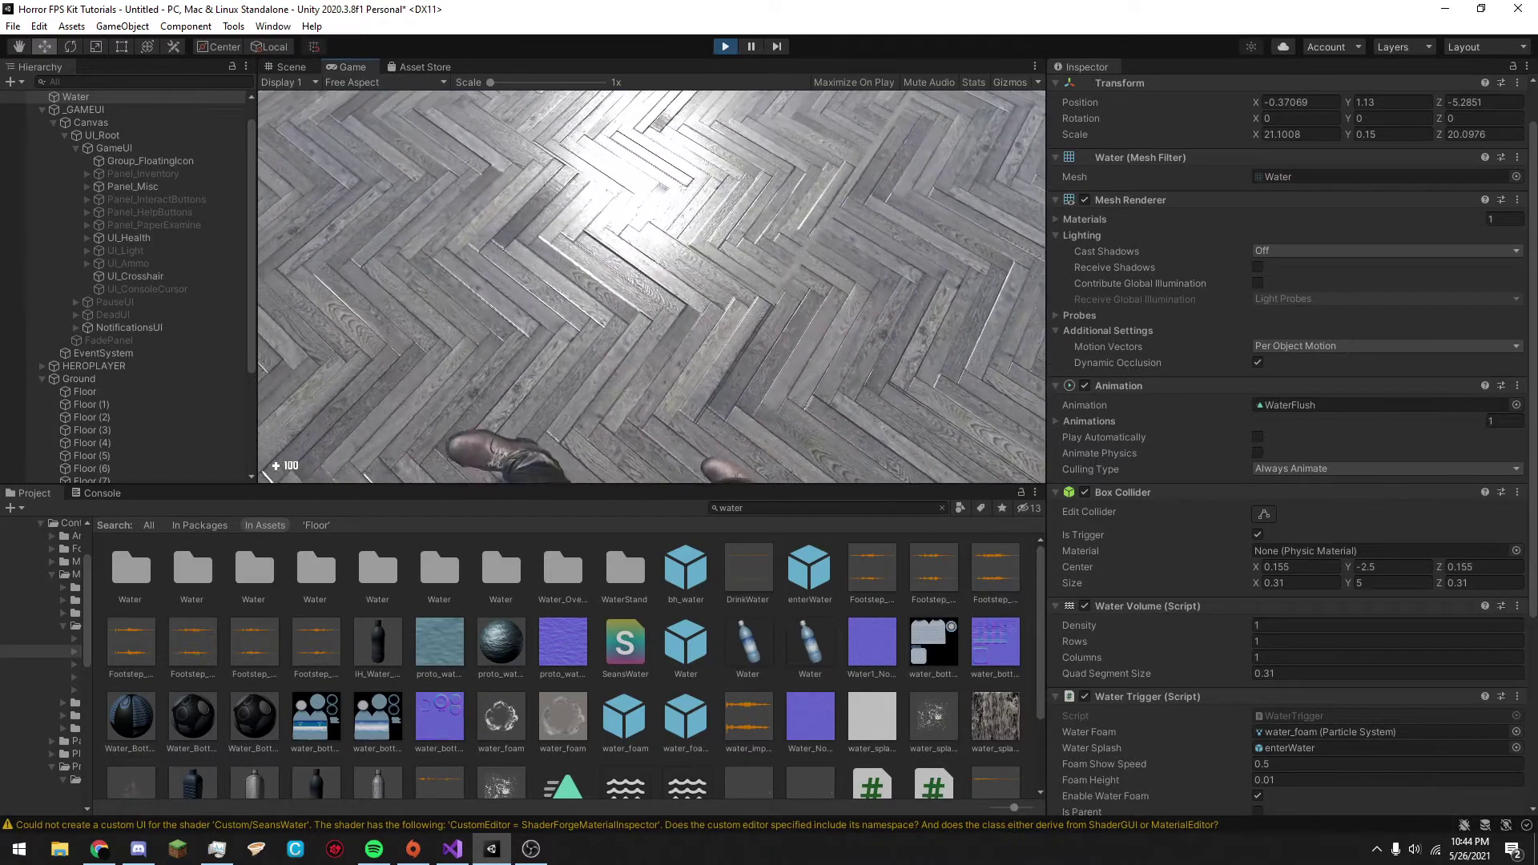
pyautogui.press('w')
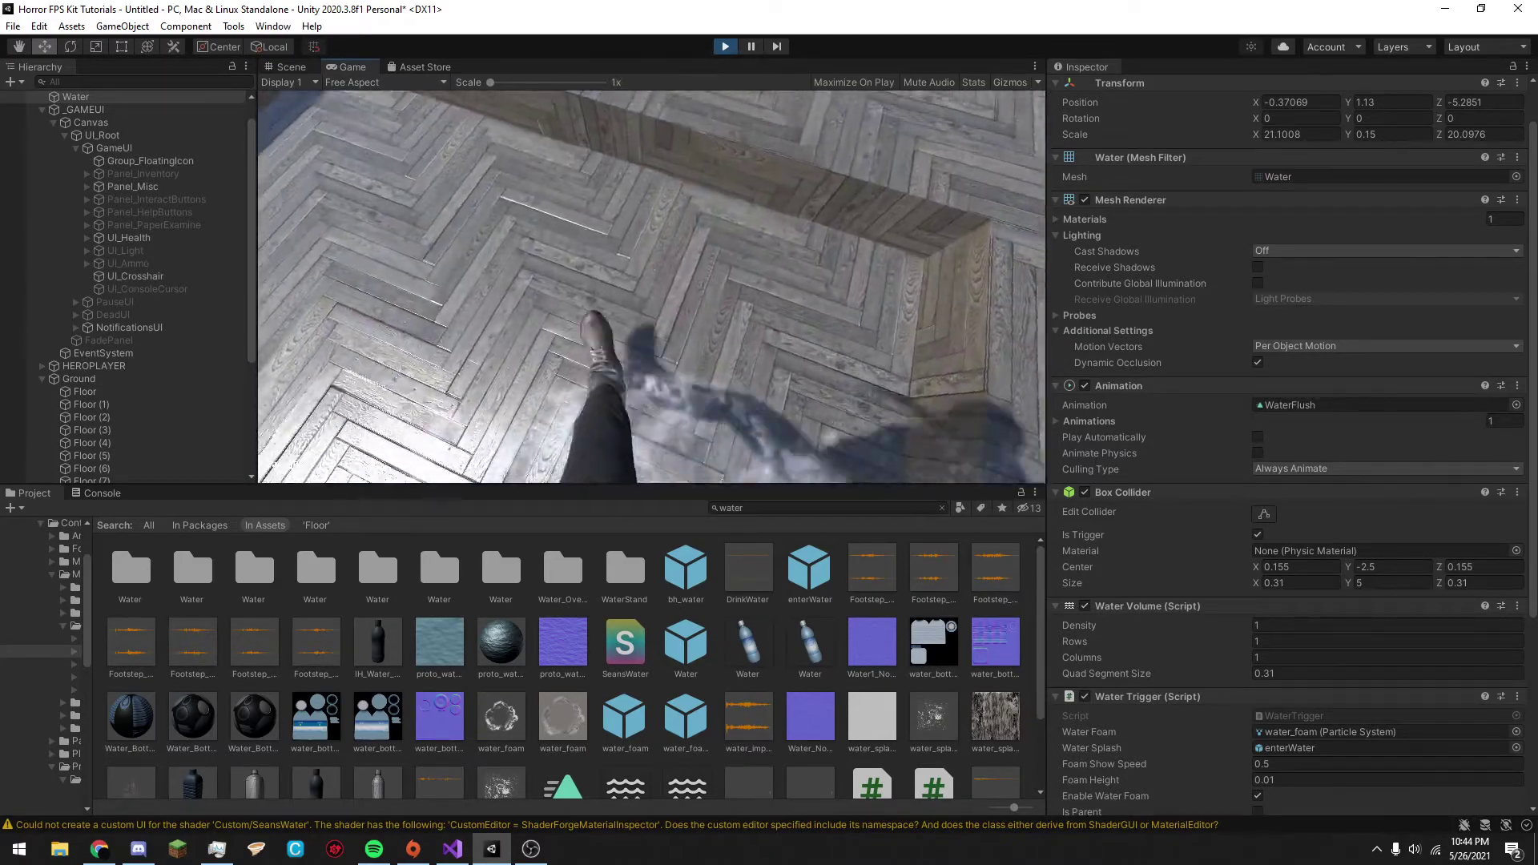
pyautogui.press('w')
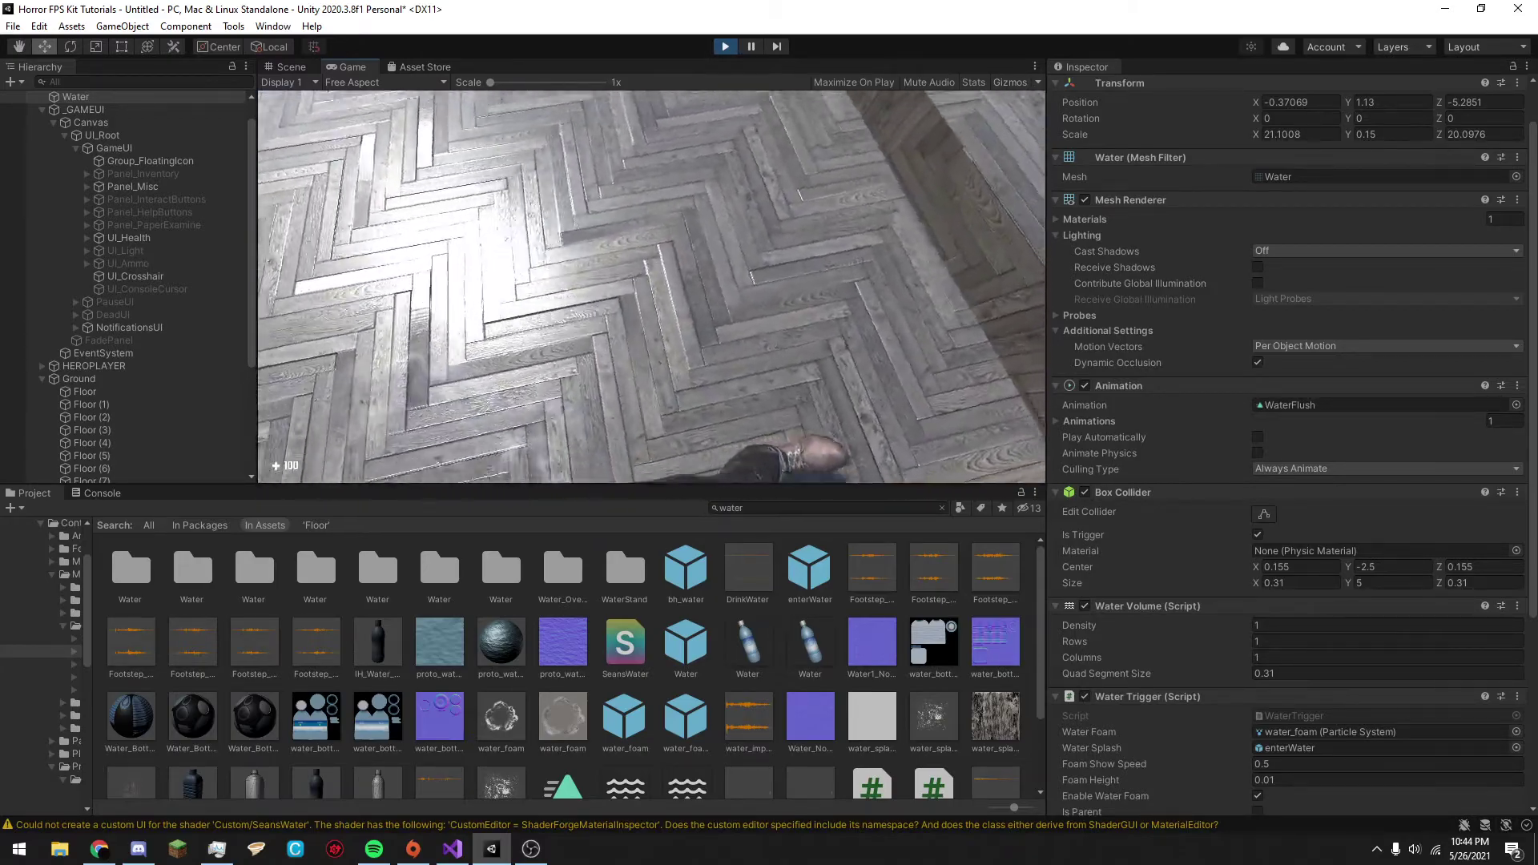
pyautogui.press('Escape')
pyautogui.click(725, 46)
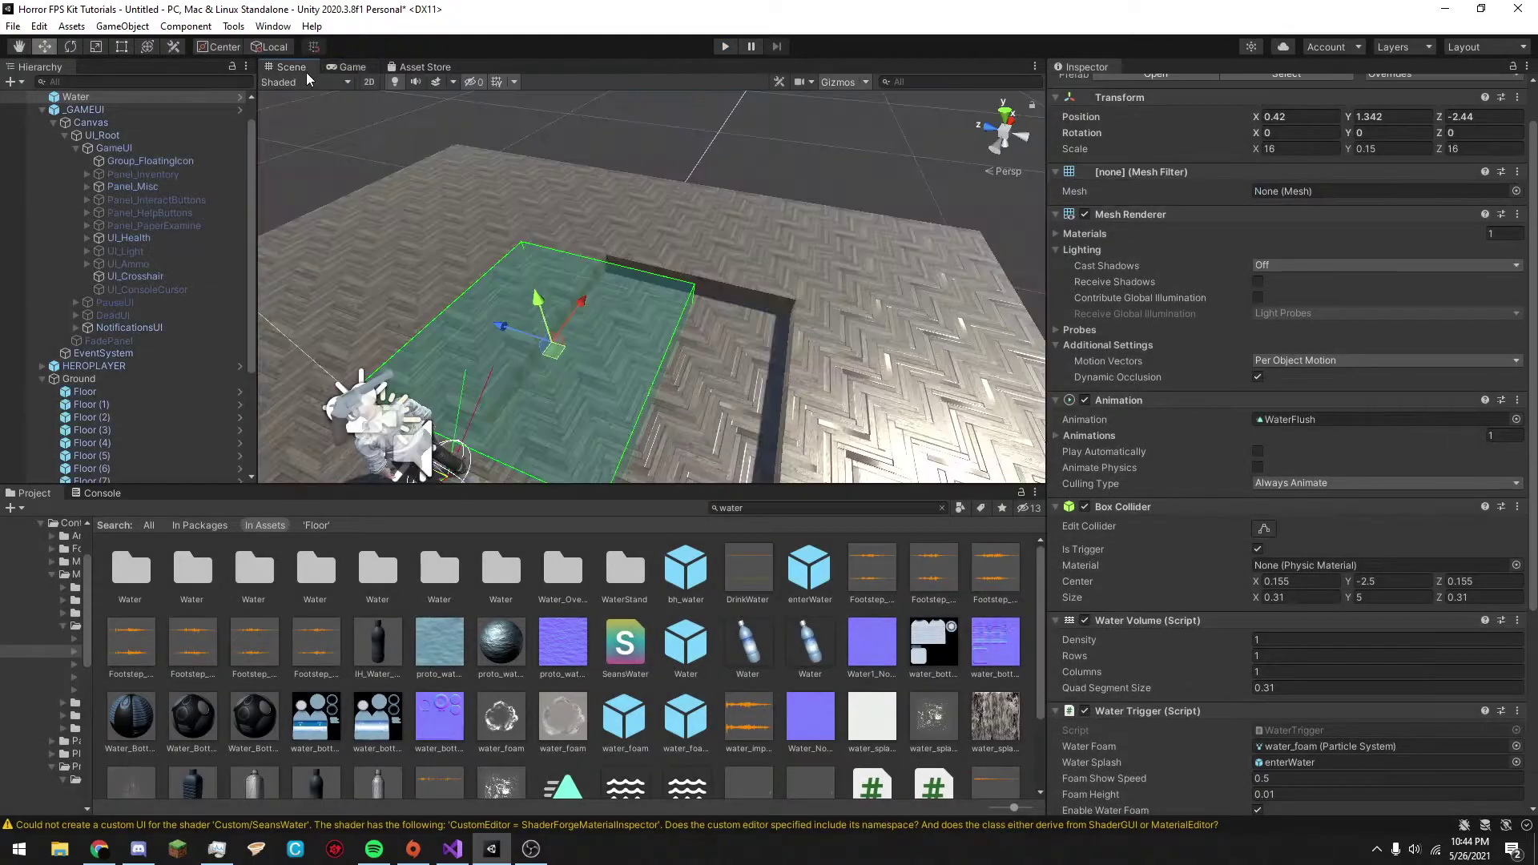
# Apply the proto_water material to the Water object, then move and scale it to about 34.2 by 25.5 to cover the pit.
pyautogui.moveTo(686, 384); pyautogui.dragTo(801, 343, button='right')
pyautogui.moveTo(515, 640); pyautogui.dragTo(633, 412)
pyautogui.scroll(-5, 534, 284)
pyautogui.moveTo(535, 286); pyautogui.dragTo(916, 418)
pyautogui.press('r')
# Select the proto_water material among the search matches and clear the search to show it in its Materials folder.
pyautogui.scroll(-2, 767, 617)
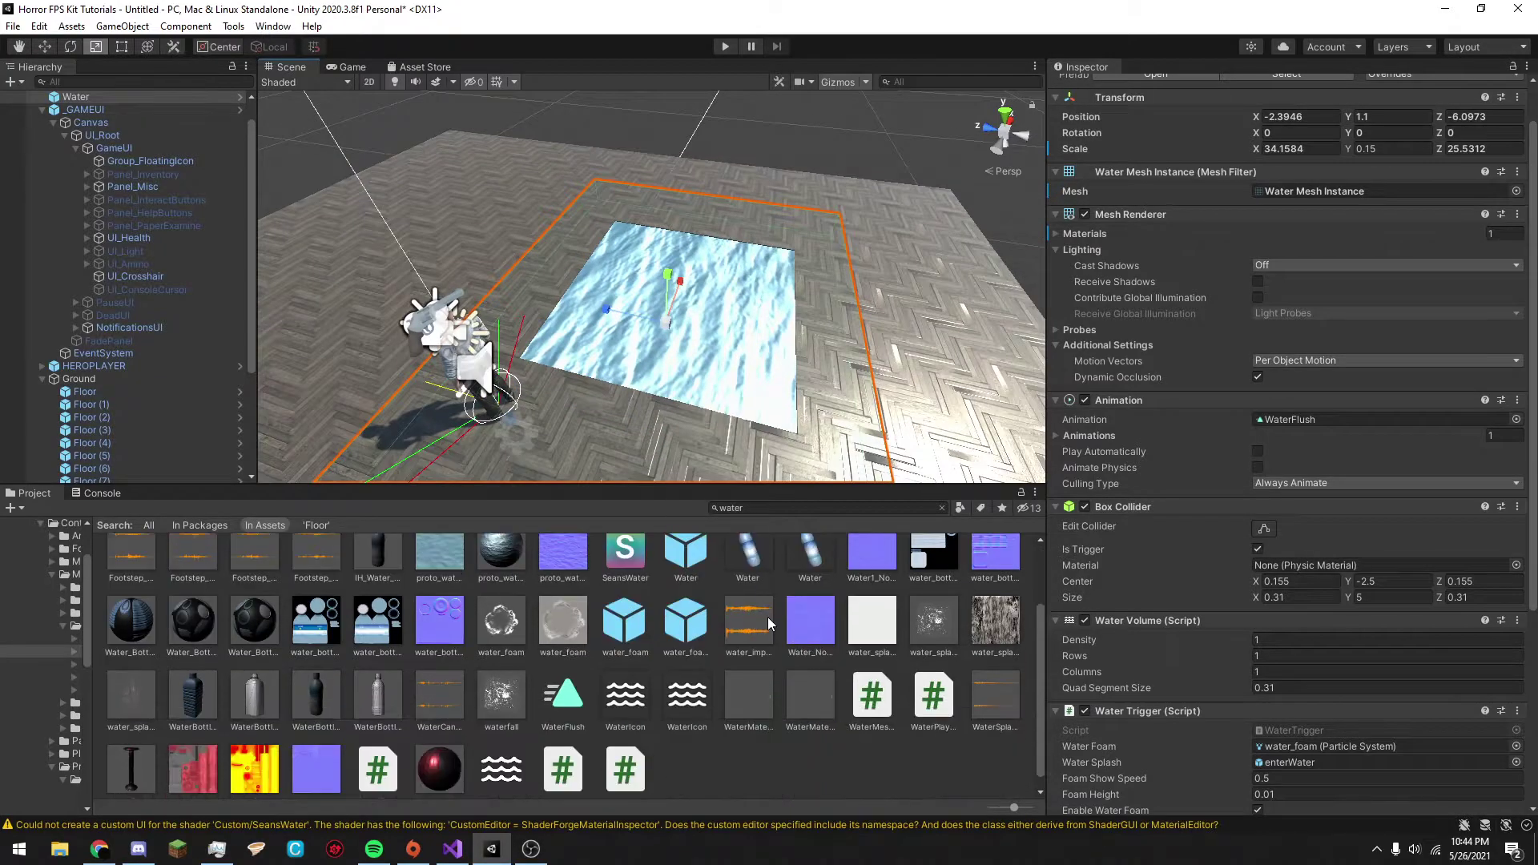
pyautogui.scroll(1, 503, 604)
pyautogui.click(503, 613)
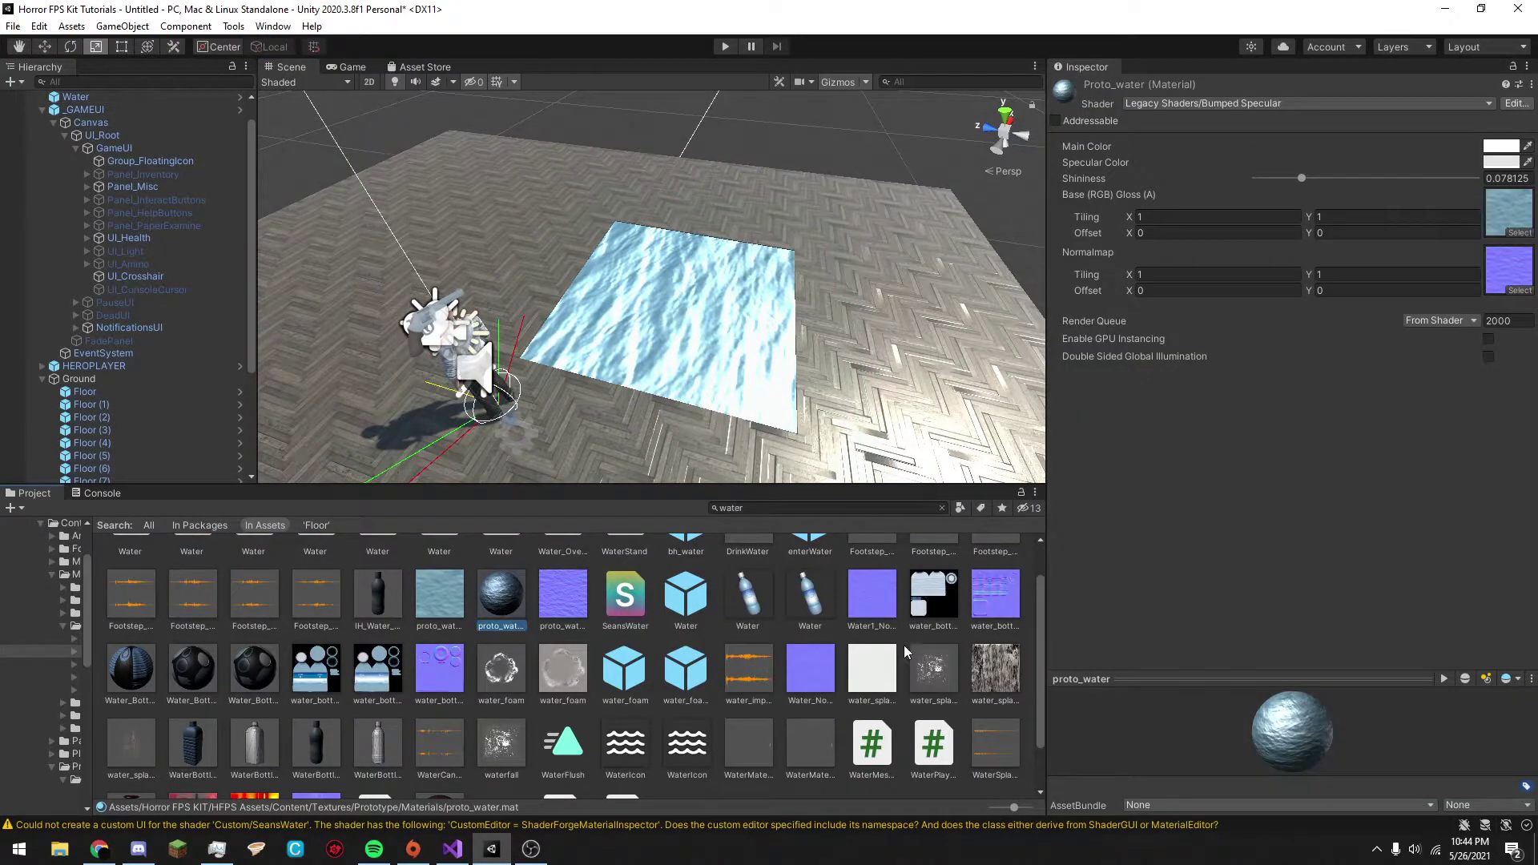
pyautogui.scroll(1, 921, 647)
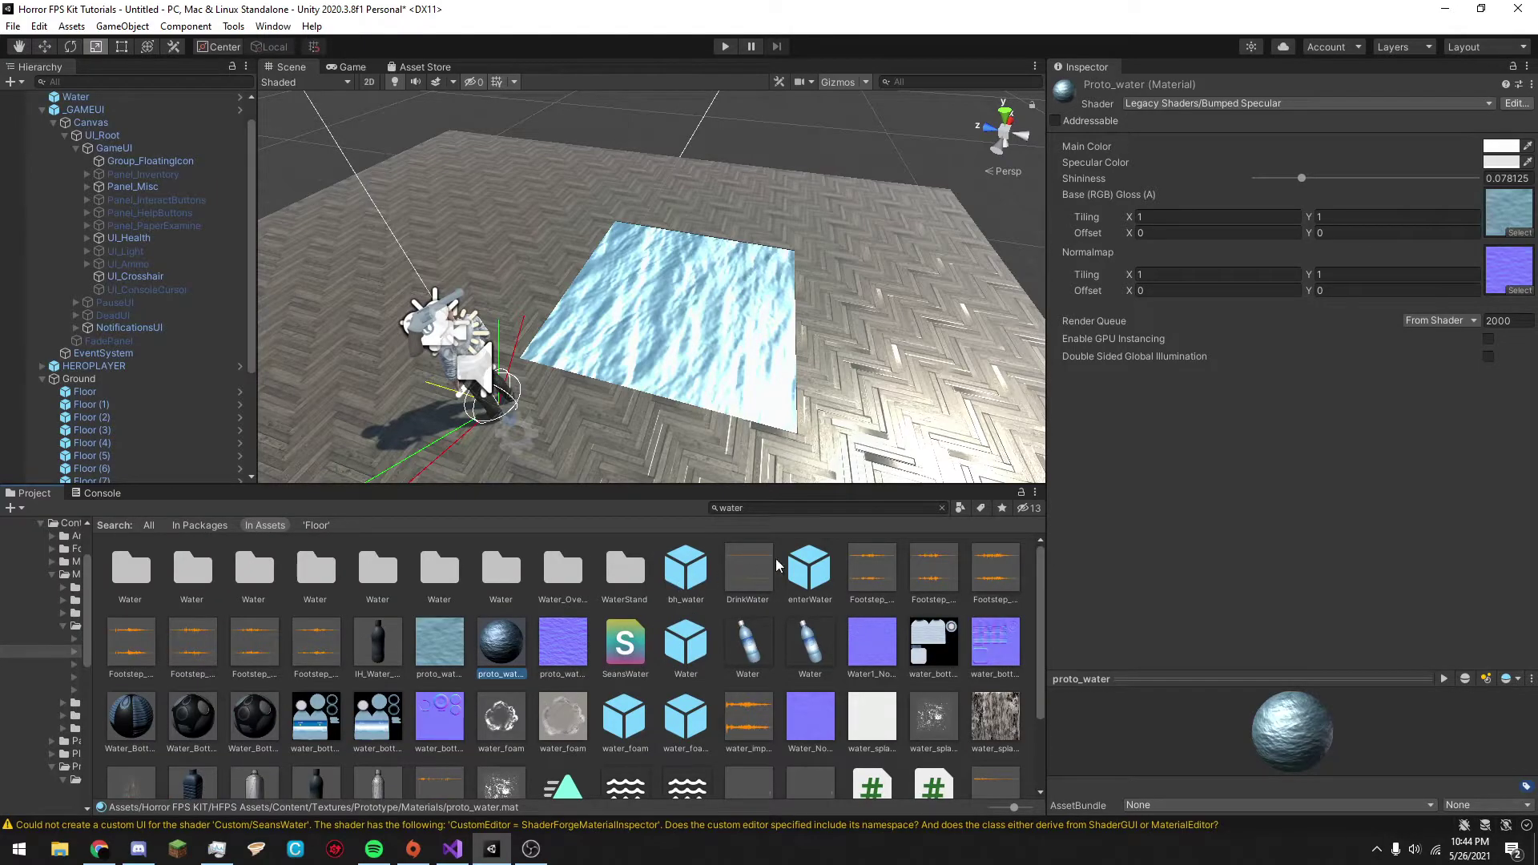
pyautogui.click(942, 507)
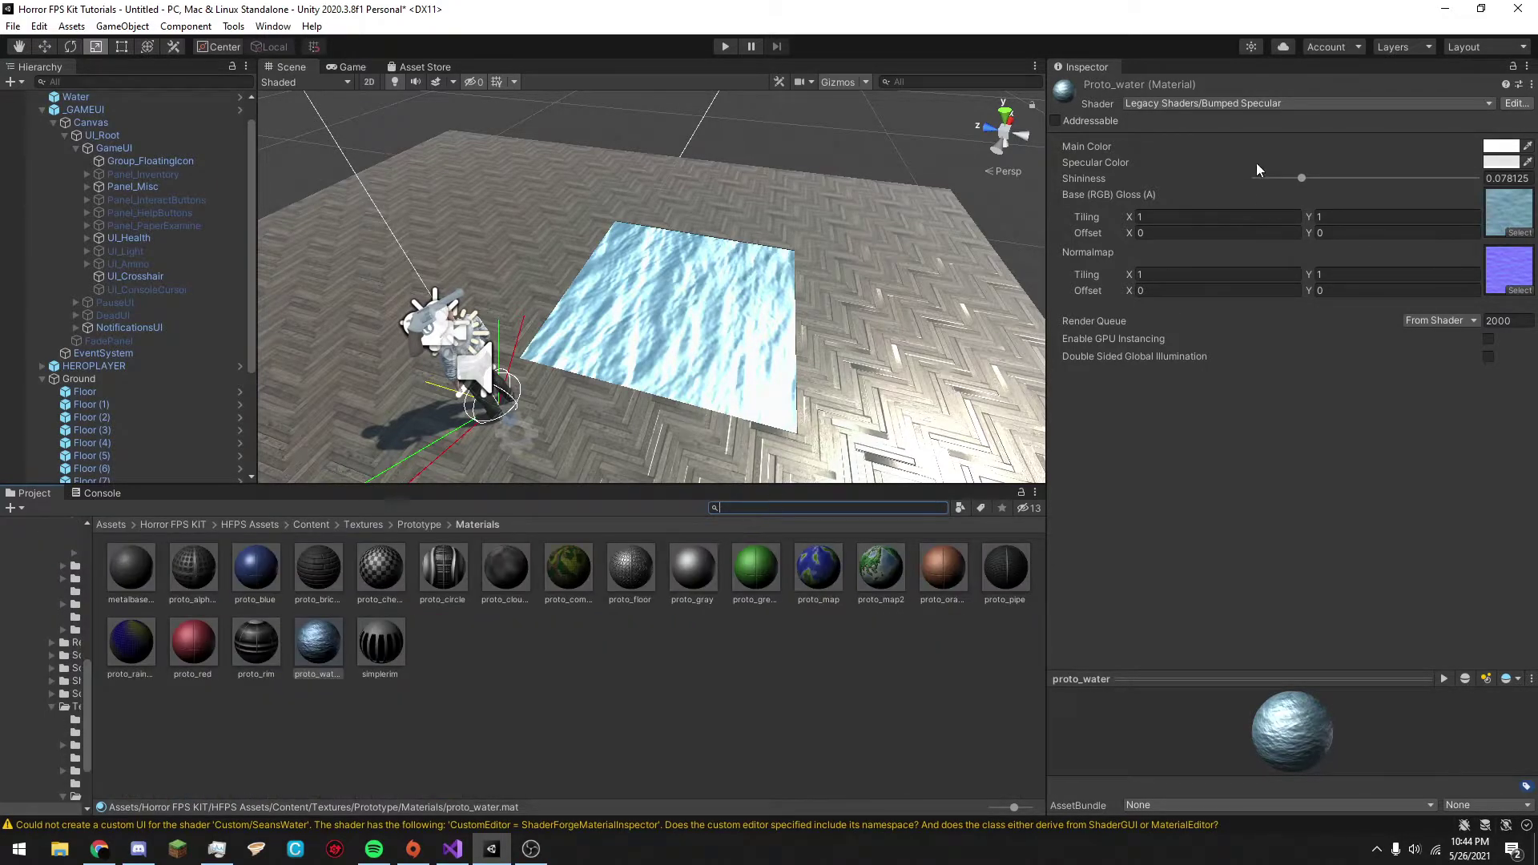
# Change the proto_water material's shader to Custom/SeansWater and inspect the water surface in the pit.
pyautogui.moveTo(801, 472); pyautogui.dragTo(765, 406, button='right')
pyautogui.click(1211, 100)
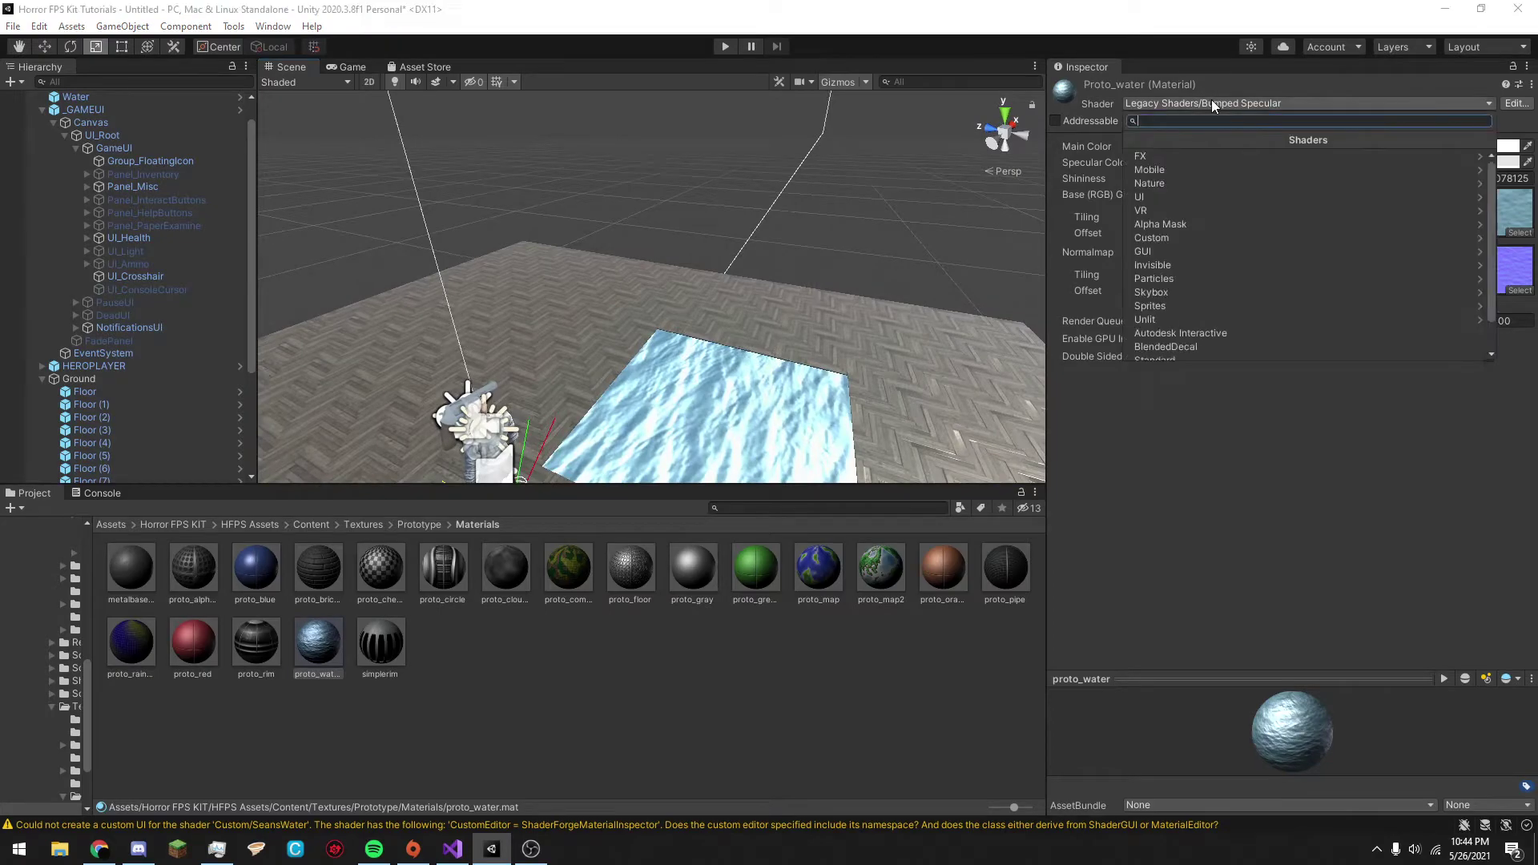
pyautogui.write('wat')
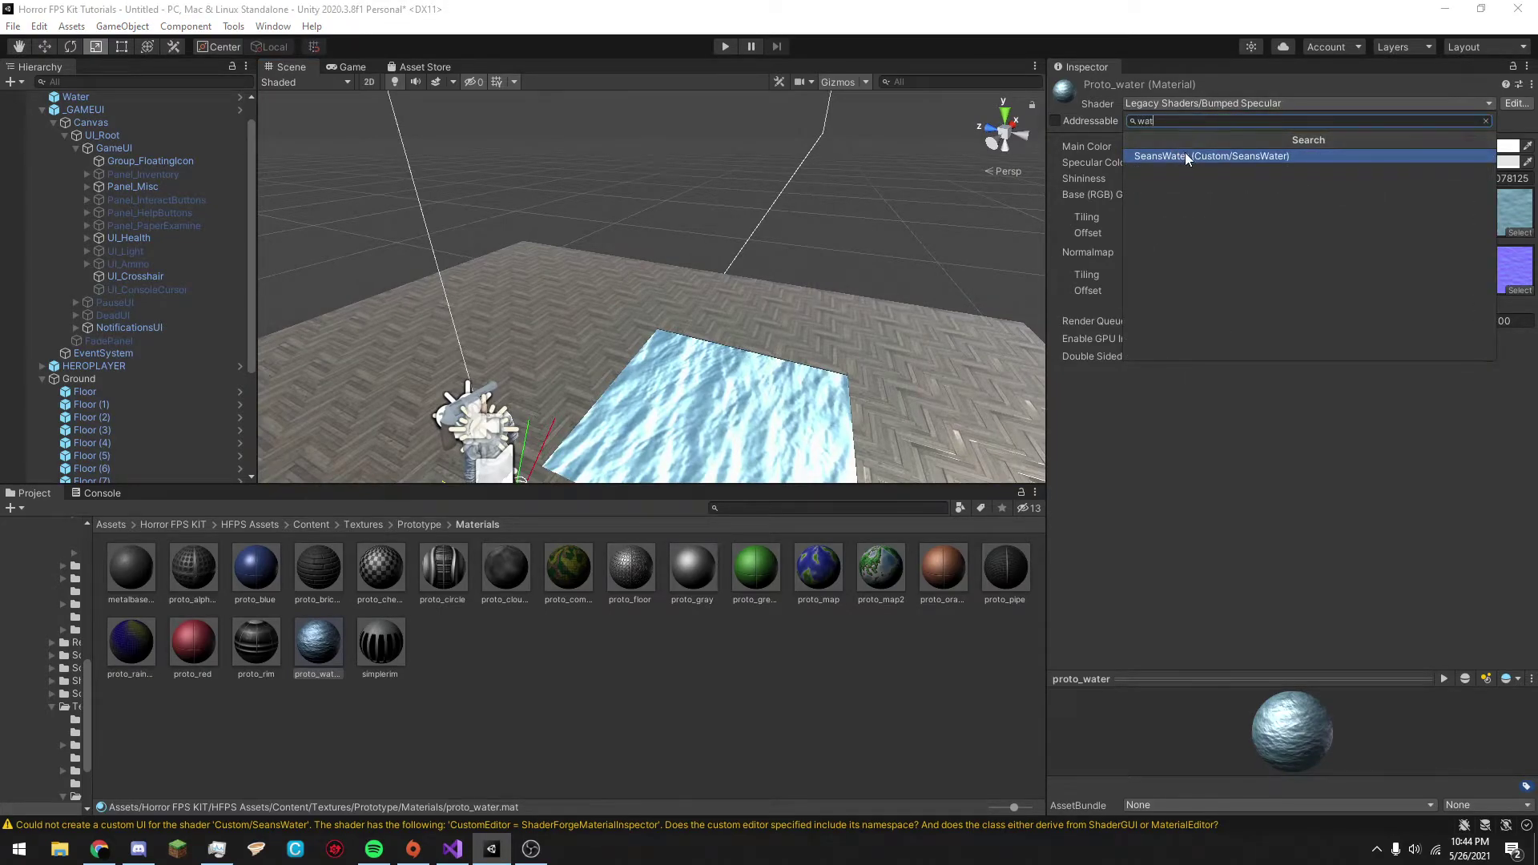
pyautogui.click(1185, 156)
pyautogui.scroll(5, 805, 352)
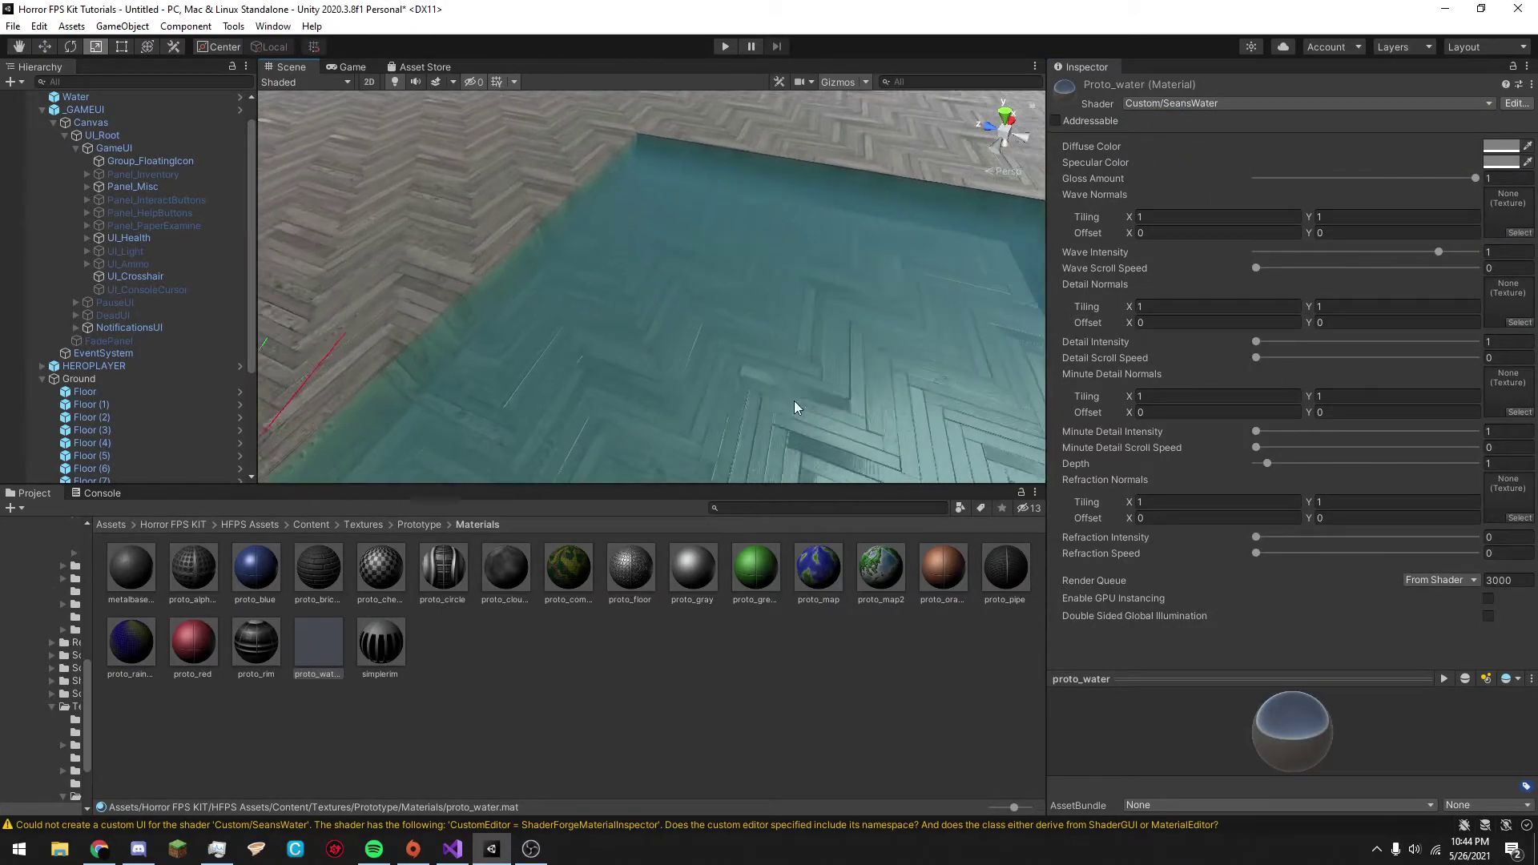
# Play the game, walk the player into the pit to check the new water shader, and stop playing.
pyautogui.click(351, 68)
pyautogui.click(724, 48)
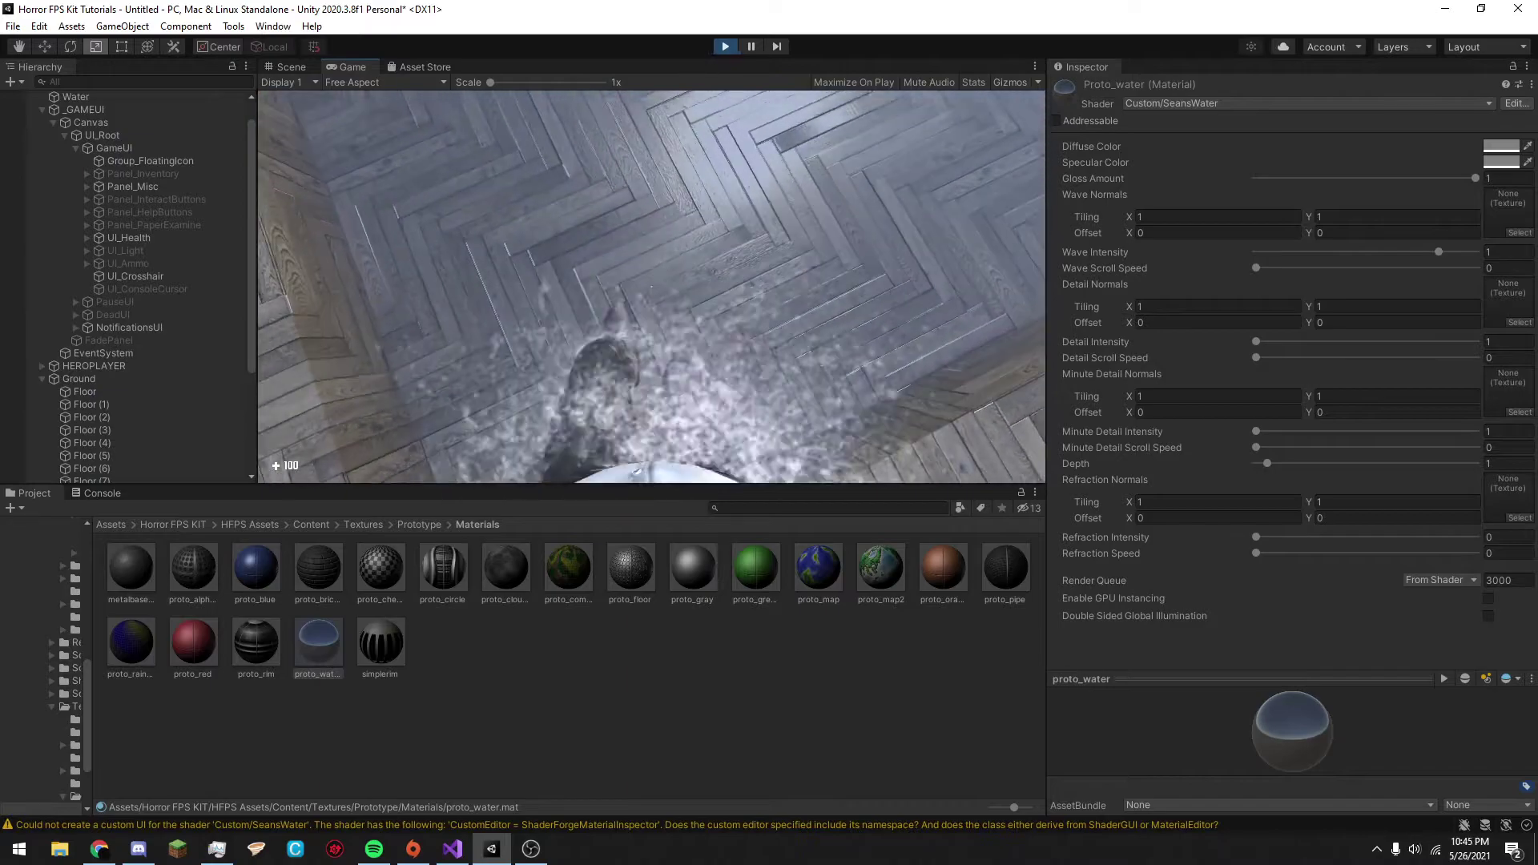
pyautogui.press('w')
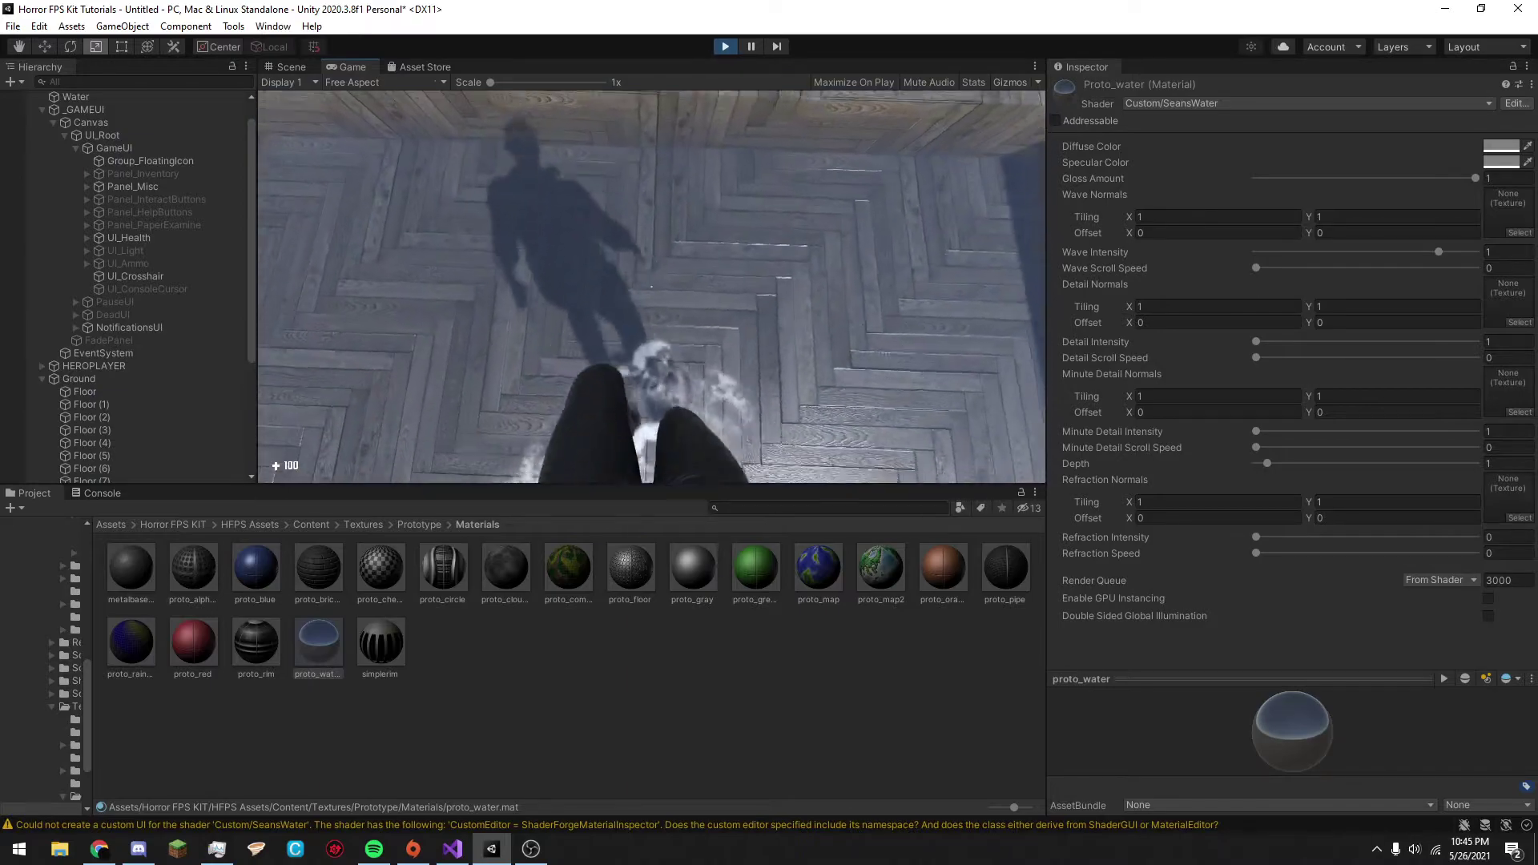
pyautogui.press('Escape')
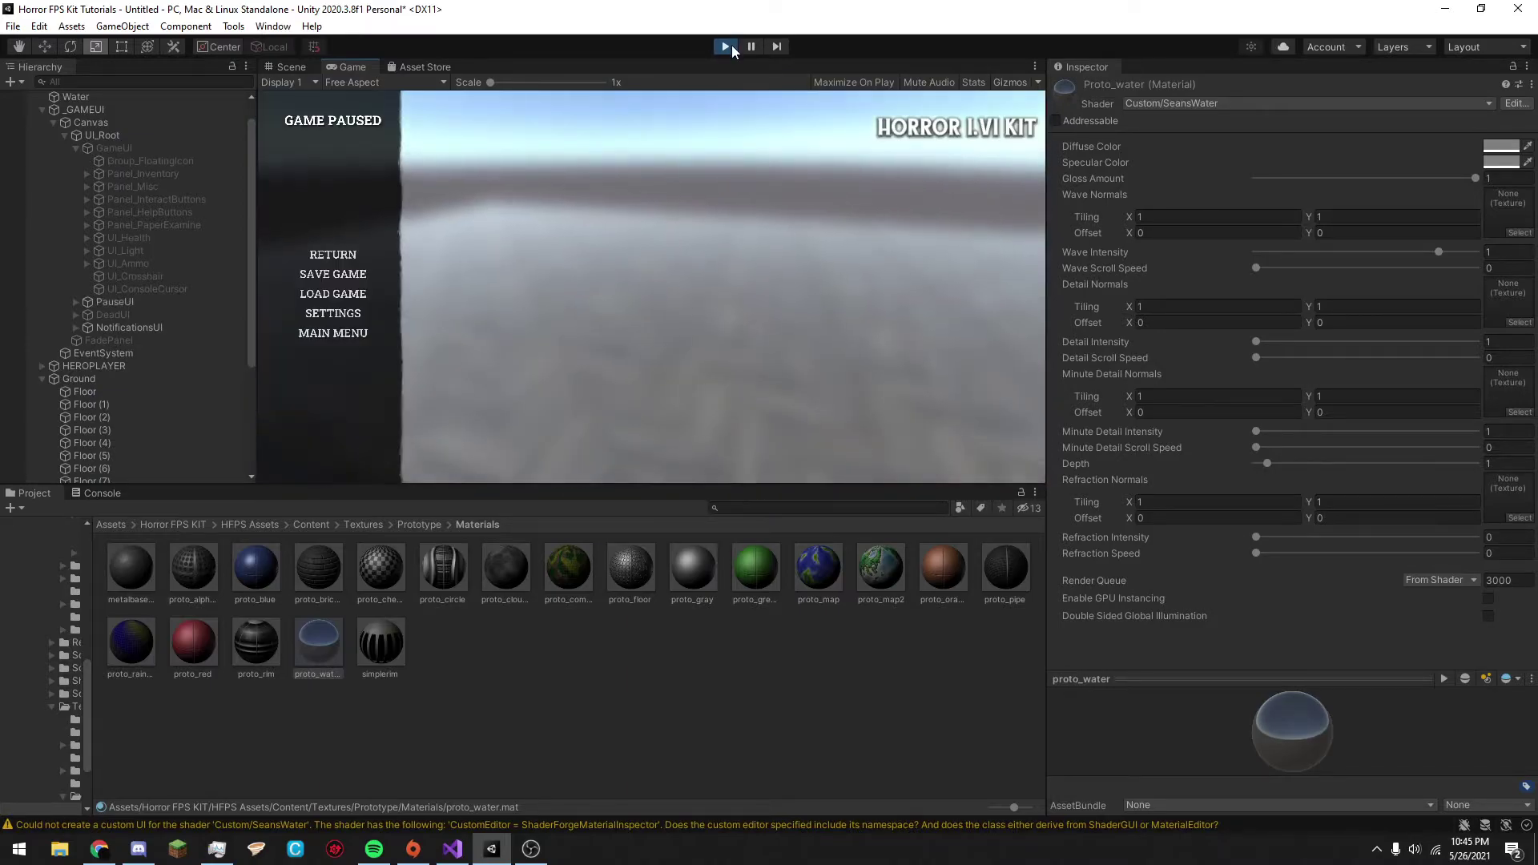
pyautogui.click(725, 46)
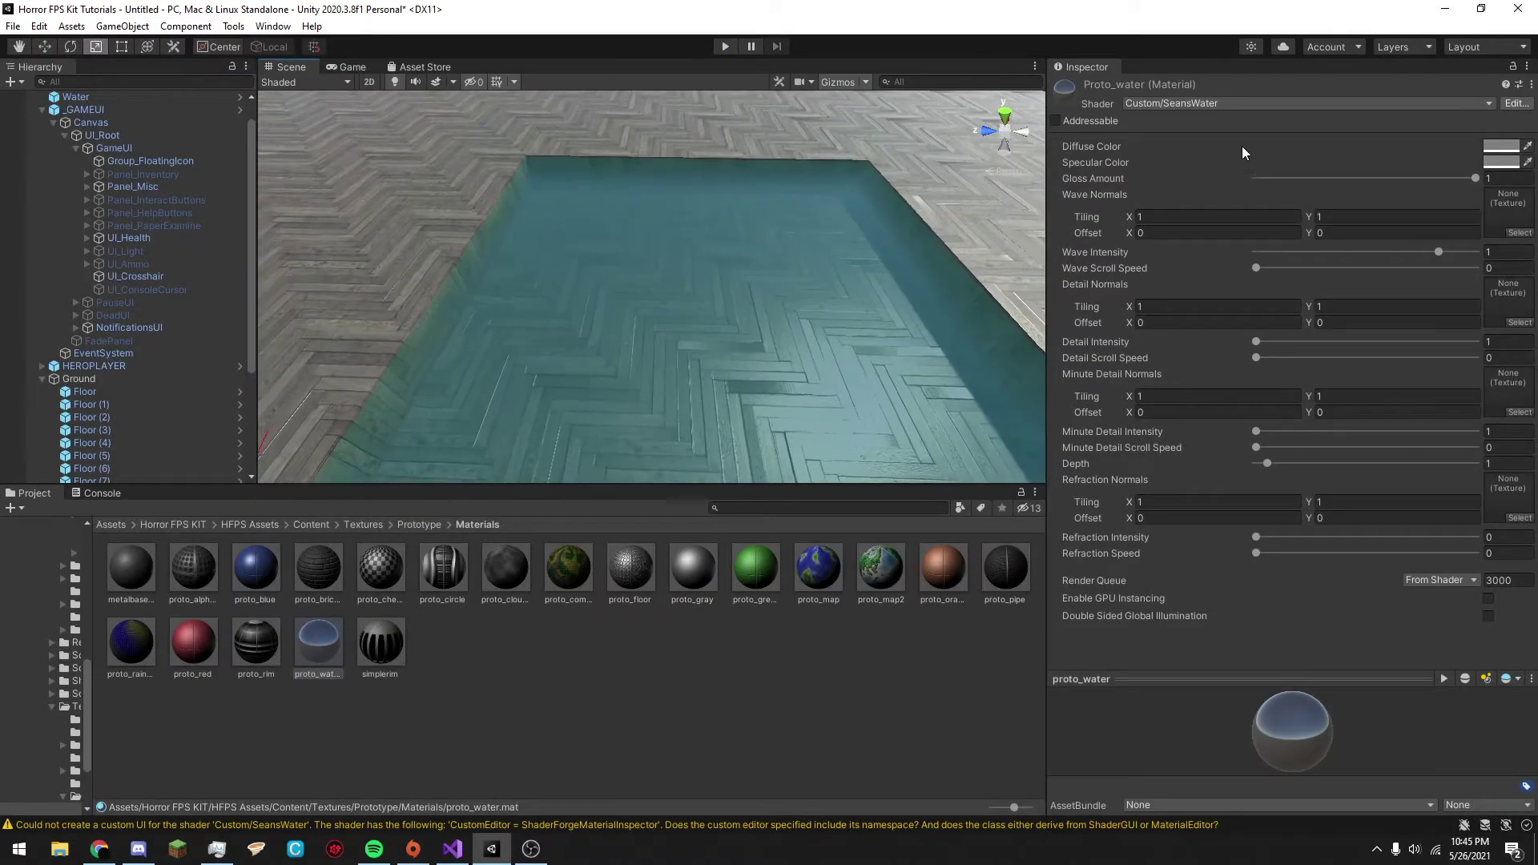
# Set proto_water's Gloss Amount to about 0.993, Wave Scroll Speed to 0.0229, Detail Intensity to 1.126 and Detail Scroll Speed to 0.0336.
pyautogui.moveTo(1322, 179)
pyautogui.mouseDown()
pyautogui.moveTo(1295, 179)
pyautogui.moveTo(1474, 179)
pyautogui.mouseUp()
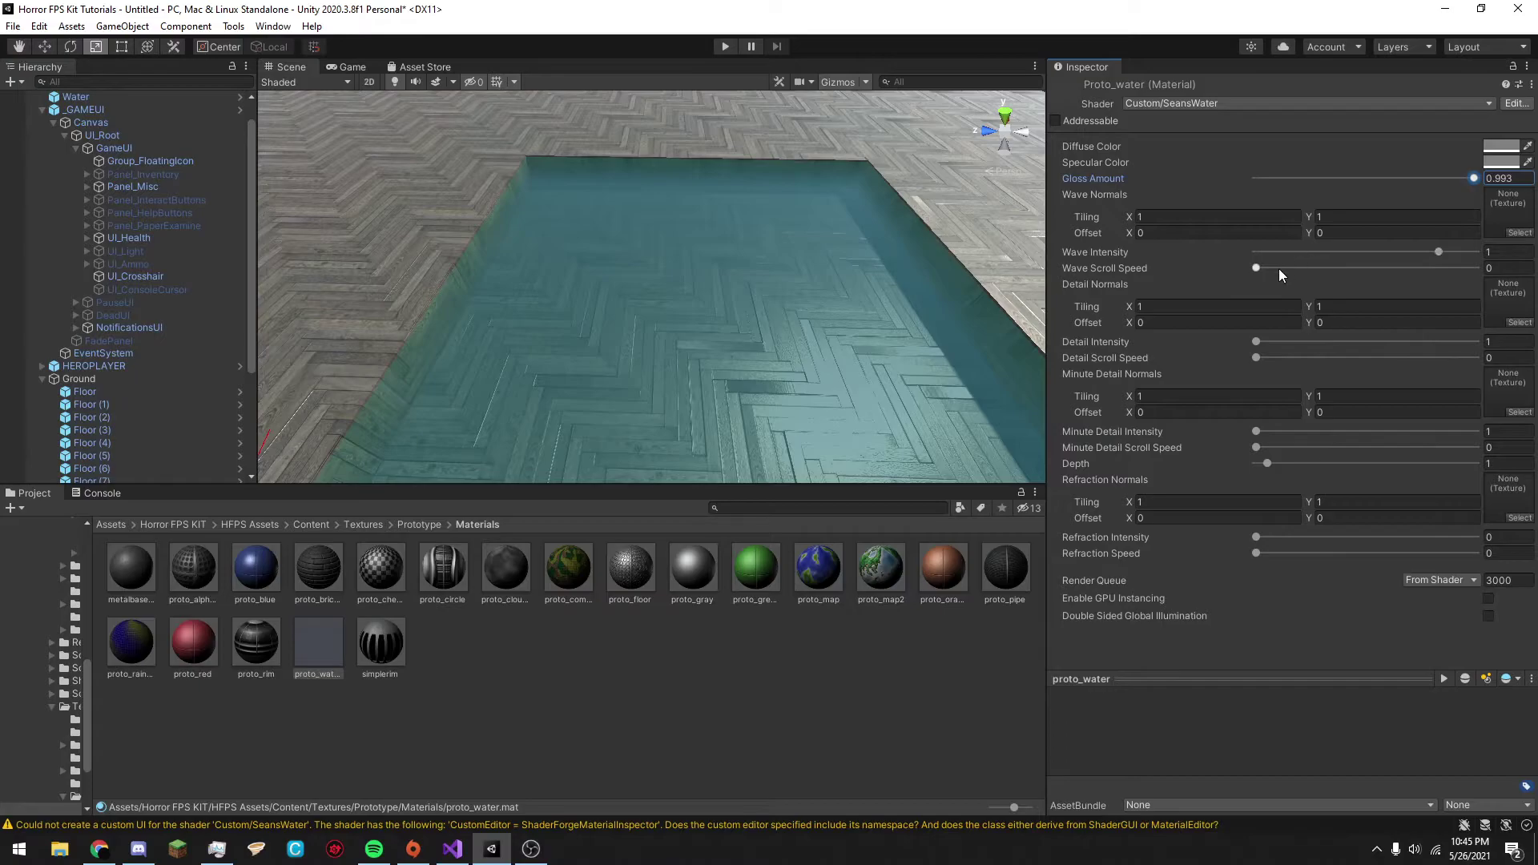
pyautogui.moveTo(1278, 268)
pyautogui.mouseDown()
pyautogui.moveTo(1344, 276)
pyautogui.moveTo(1306, 267)
pyautogui.mouseUp()
pyautogui.moveTo(1256, 341); pyautogui.dragTo(1328, 358)
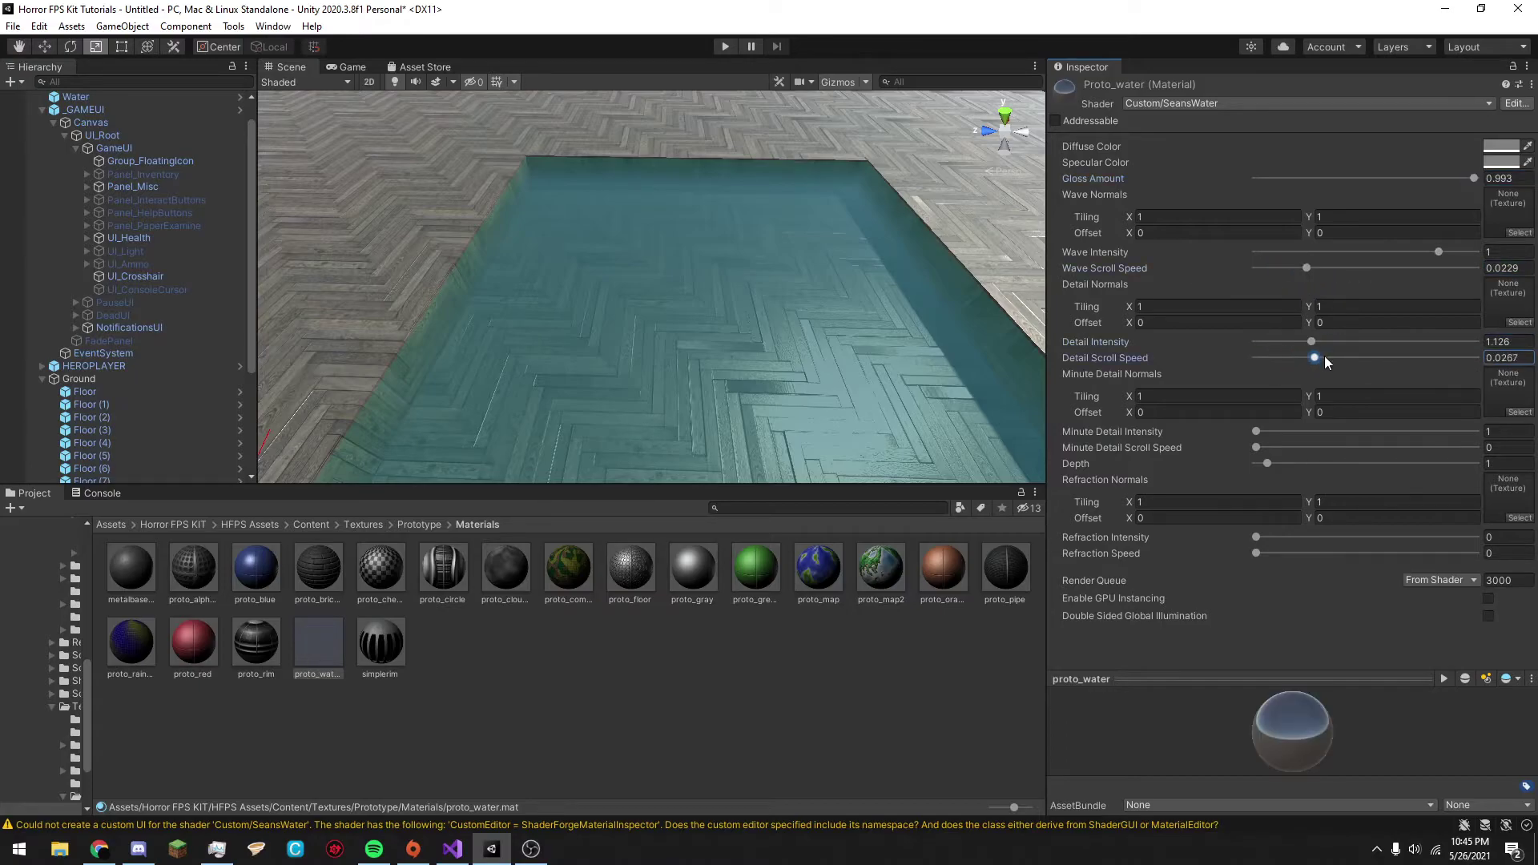
# Change the proto_water material's Diffuse Color to a dark teal.
pyautogui.click(1500, 148)
pyautogui.click(1366, 290)
pyautogui.moveTo(1412, 266); pyautogui.dragTo(1481, 314)
pyautogui.moveTo(1473, 240); pyautogui.dragTo(1351, 272)
pyautogui.click(1290, 159)
# Change the proto_water material's Specular Color to the dark green 213524.
pyautogui.click(1502, 161)
pyautogui.moveTo(1463, 287); pyautogui.dragTo(1416, 290)
pyautogui.moveTo(1366, 318); pyautogui.dragTo(1383, 339)
pyautogui.click(1389, 227)
pyautogui.moveTo(1435, 267); pyautogui.dragTo(1429, 312)
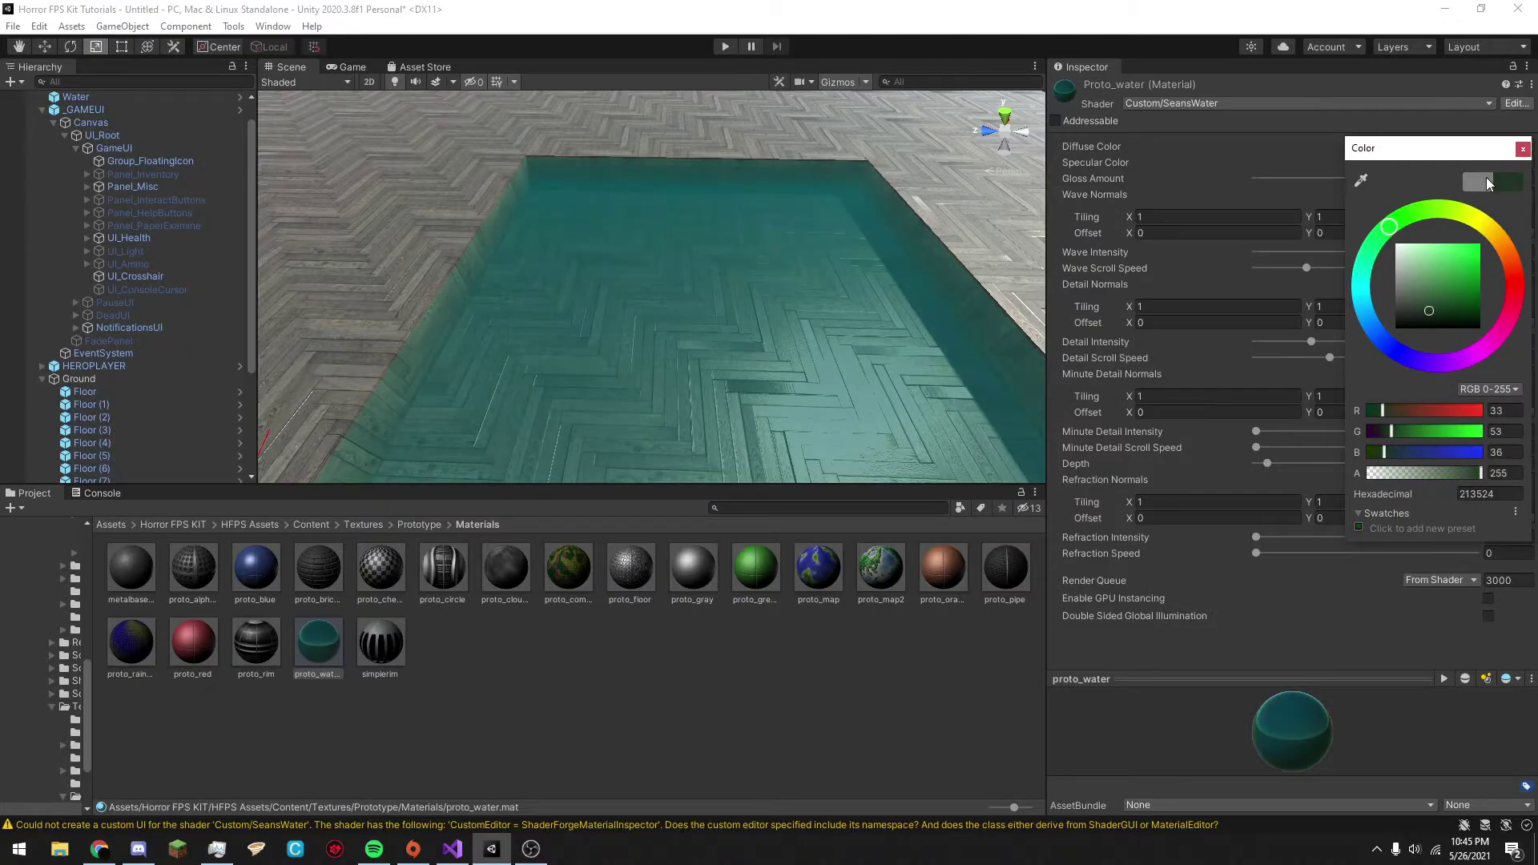
pyautogui.click(1522, 149)
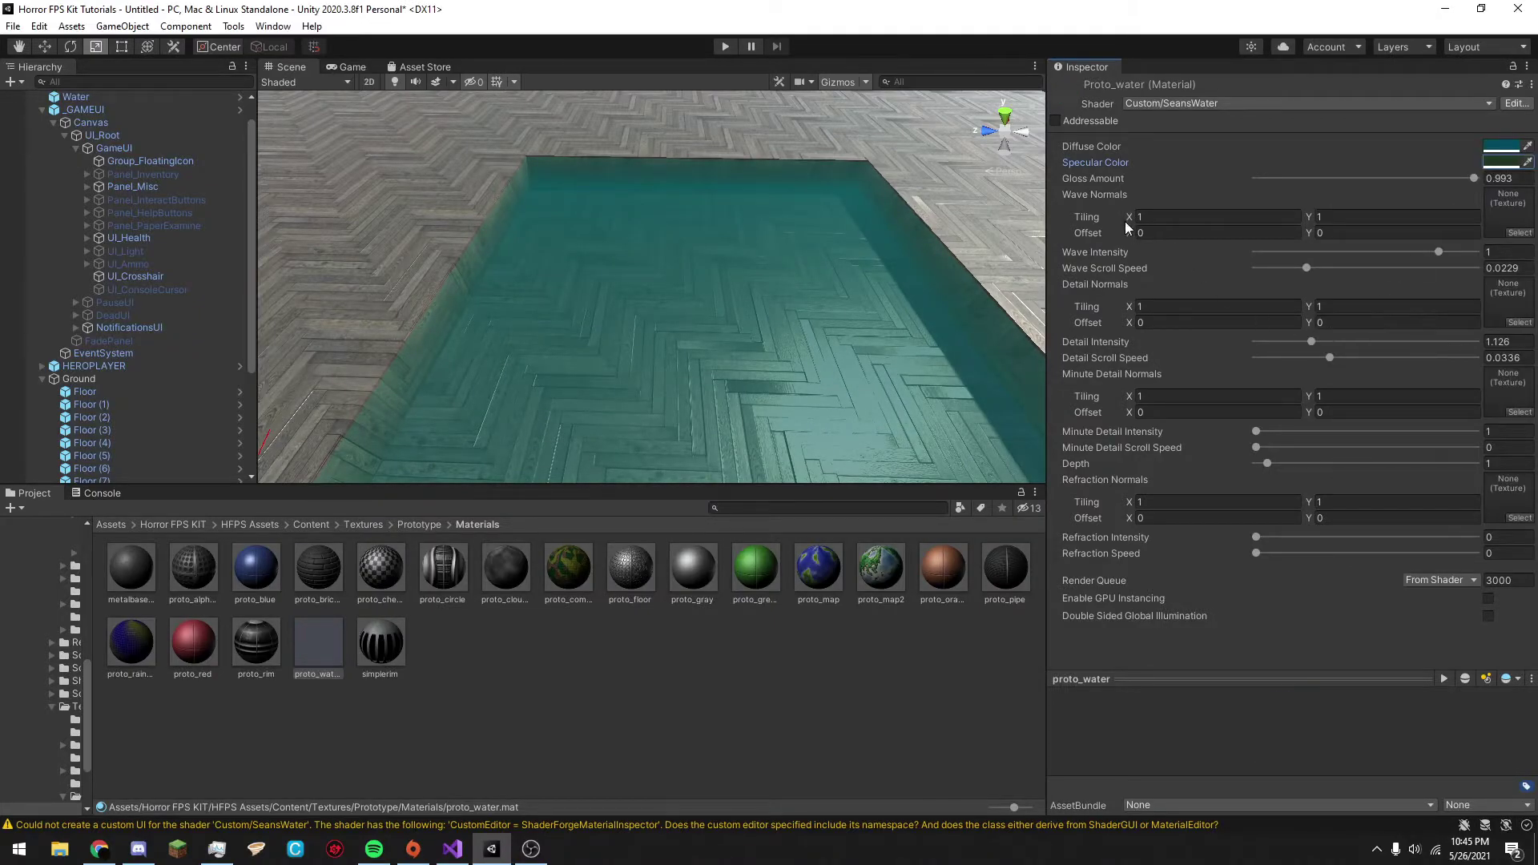
# Search the textures for water and assign proto_water_H to the material's Wave Normals.
pyautogui.click(1519, 237)
pyautogui.write('wabv')
pyautogui.press('BackSpace')
pyautogui.press('BackSpace')
pyautogui.write('ve')
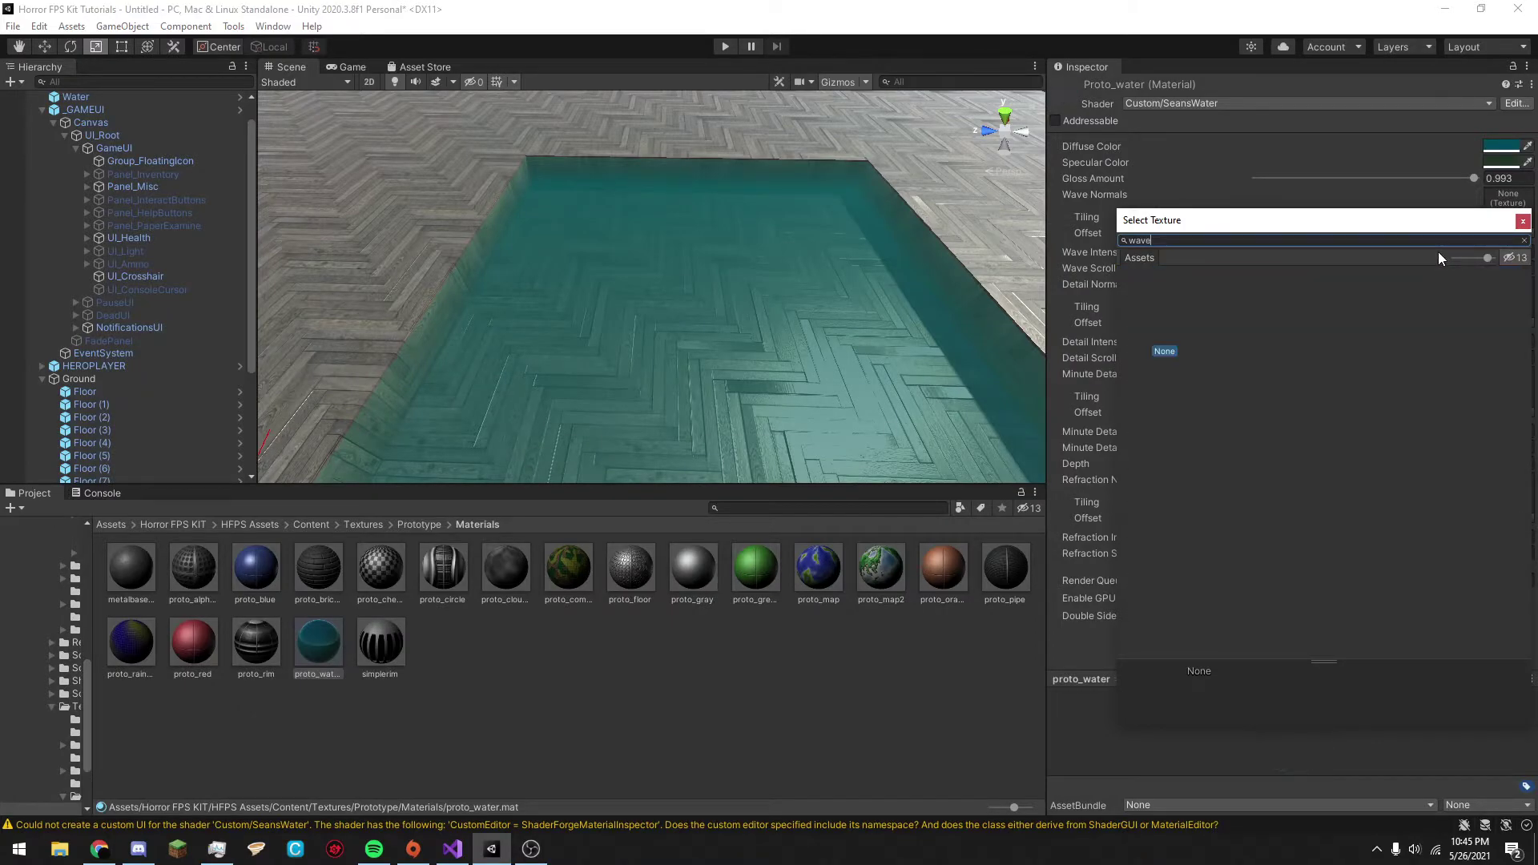
pyautogui.hotkey('ctrl', 'a')
pyautogui.write('water')
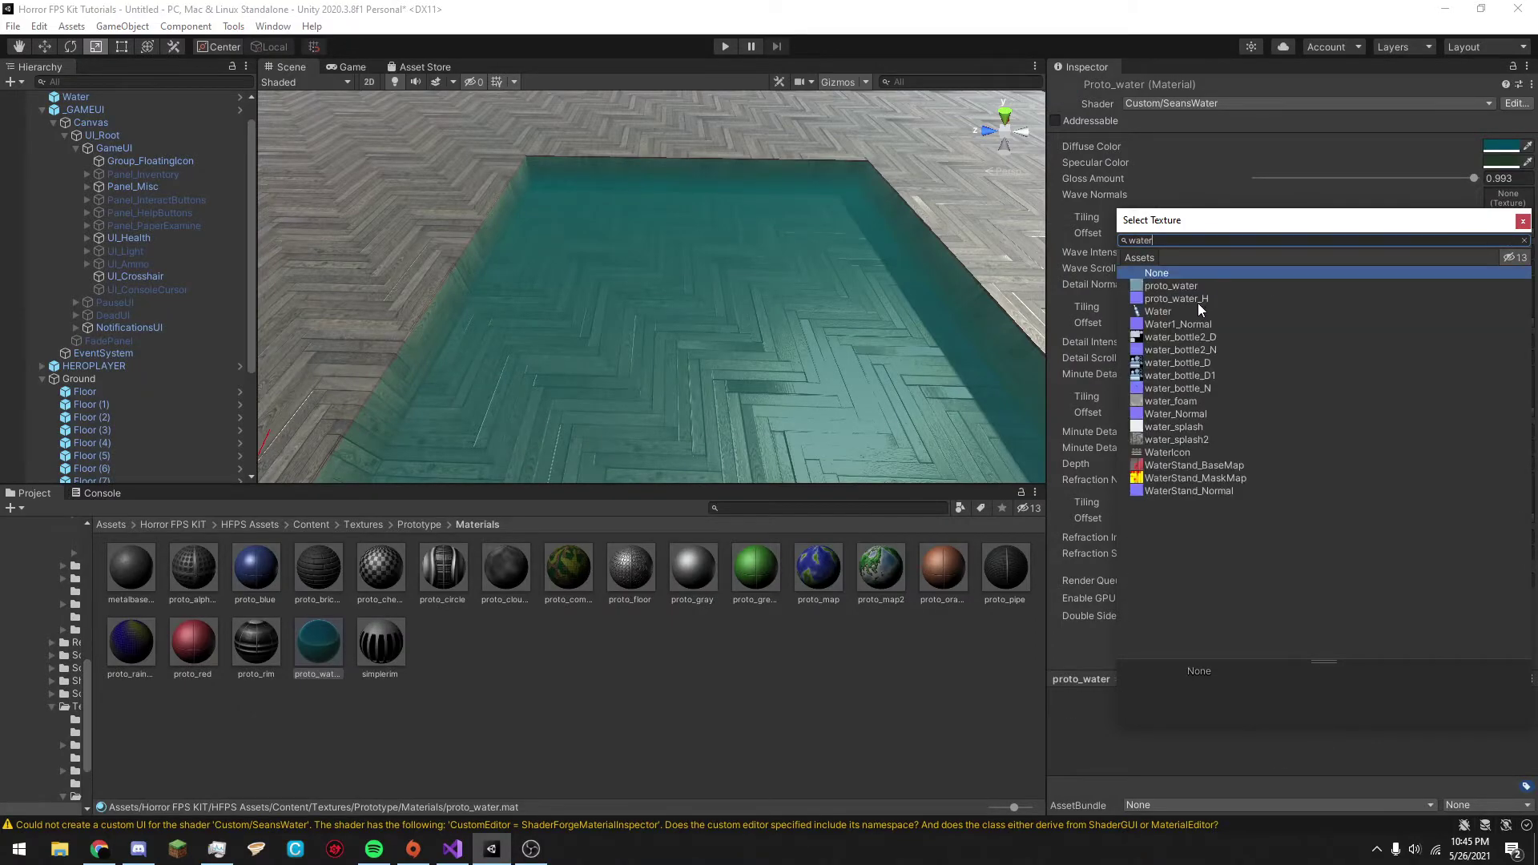
pyautogui.doubleClick(1189, 299)
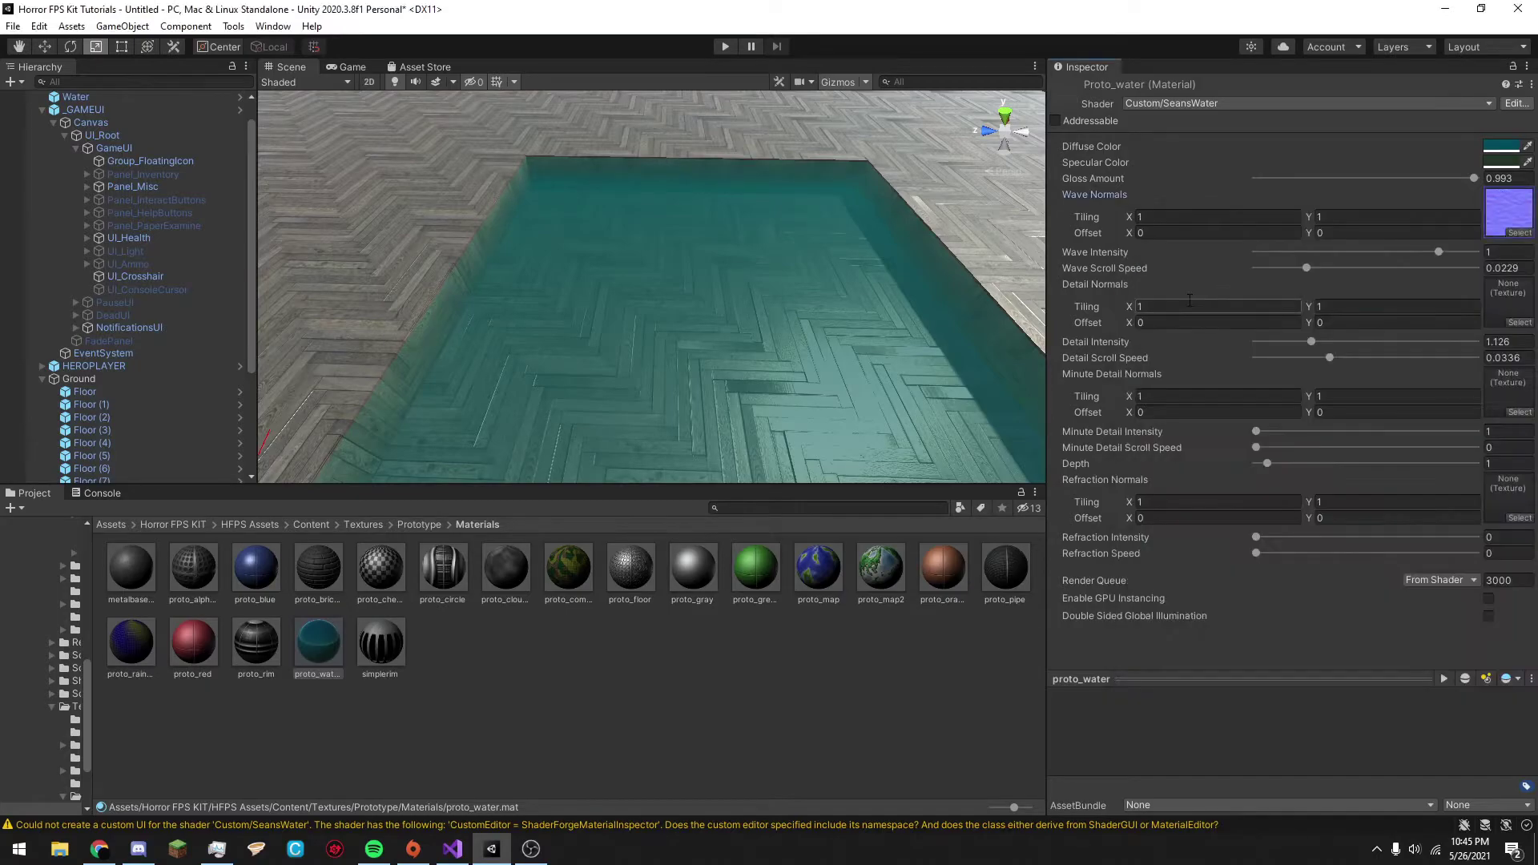
# Assign the same proto_water_H texture to the Detail Normals, Minute Detail Normals and Refraction Normals.
pyautogui.click(1505, 206)
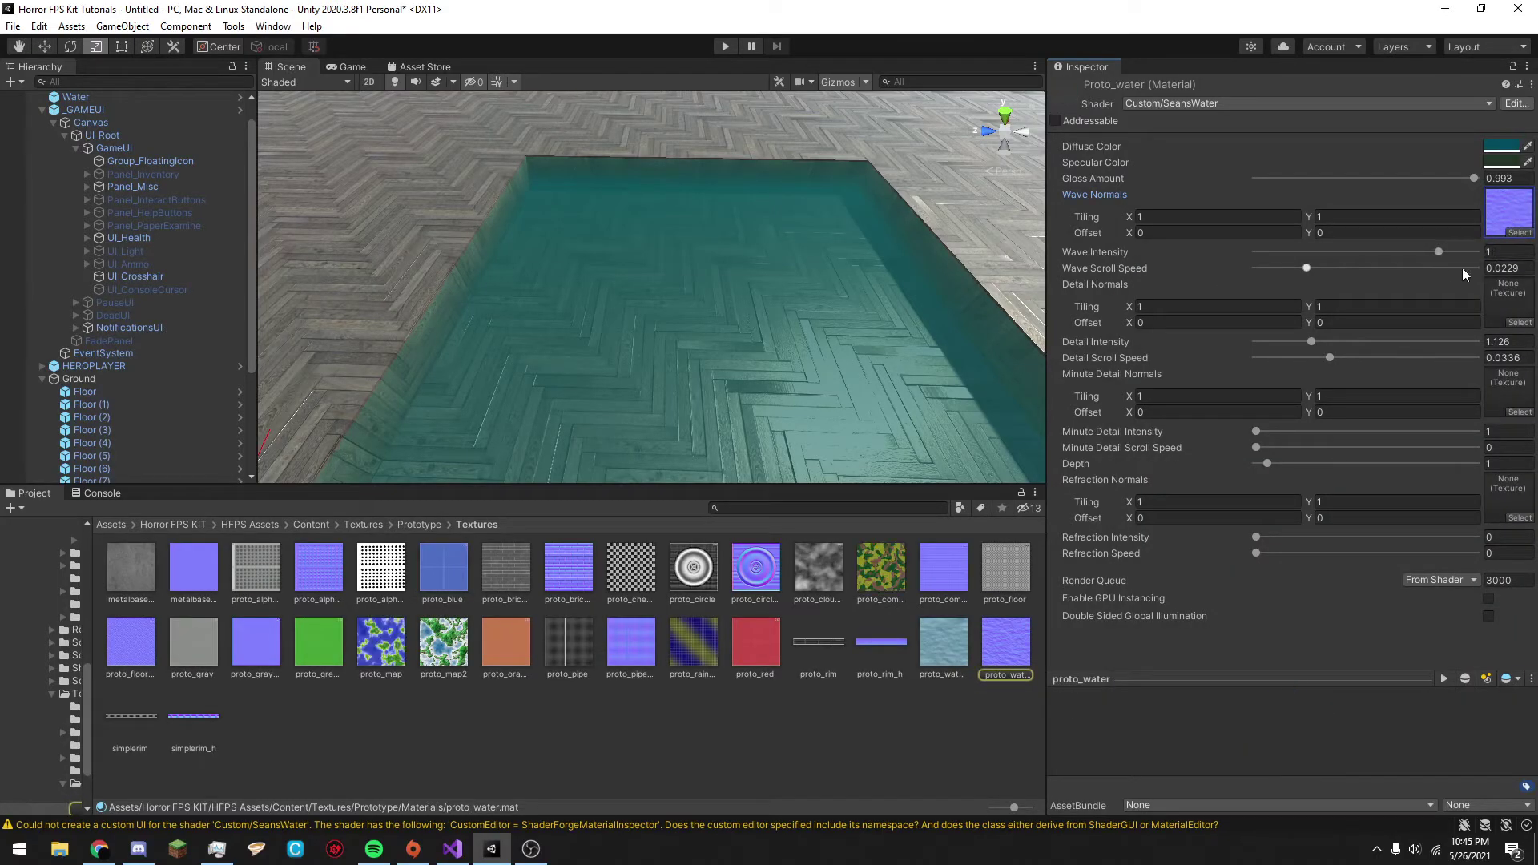
pyautogui.moveTo(1003, 644); pyautogui.dragTo(1514, 319)
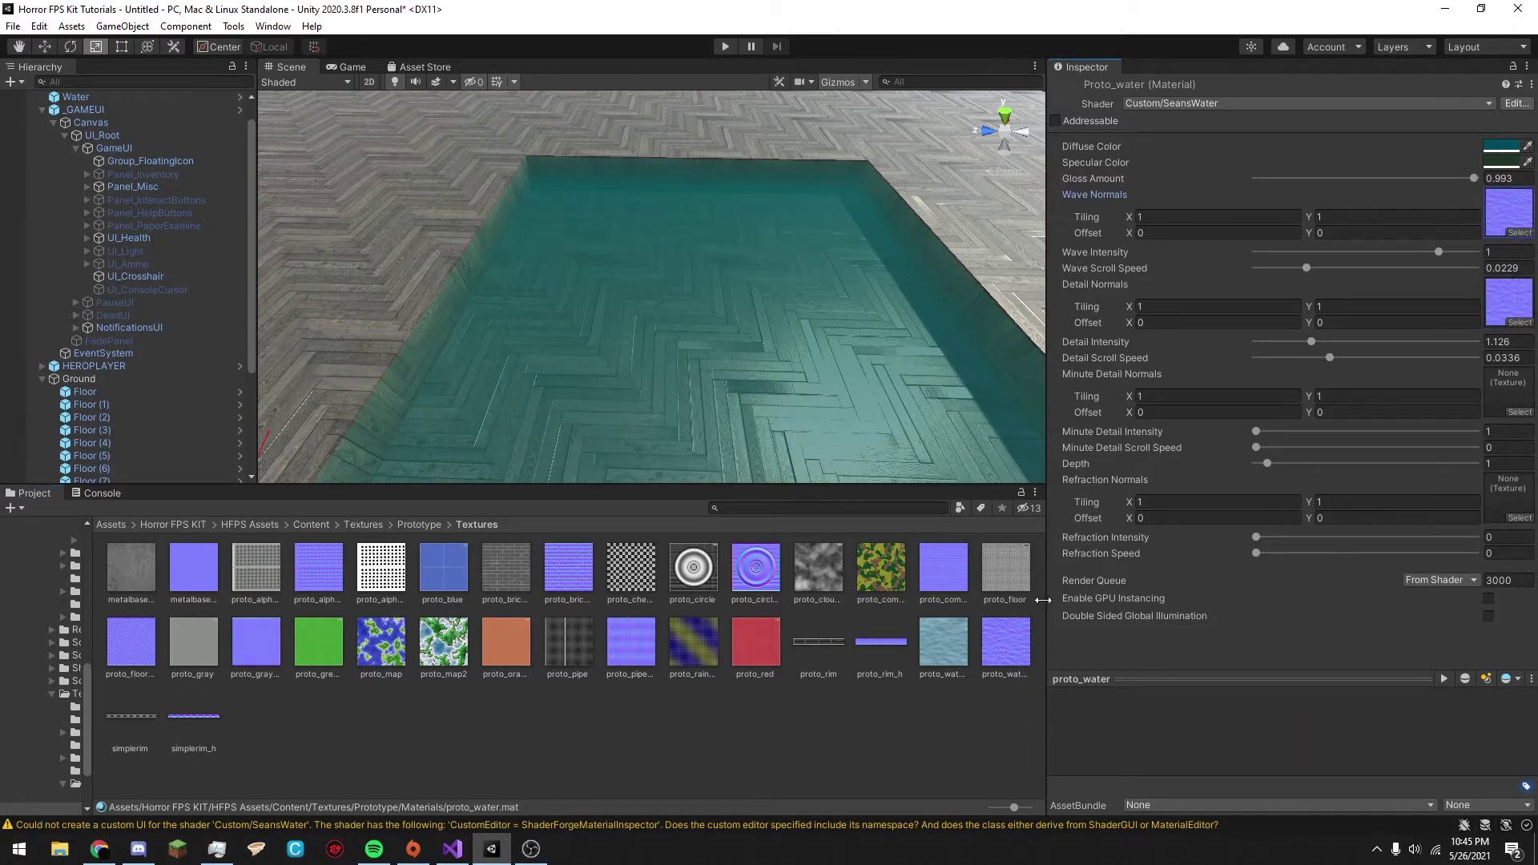
pyautogui.moveTo(1006, 641); pyautogui.dragTo(1507, 386)
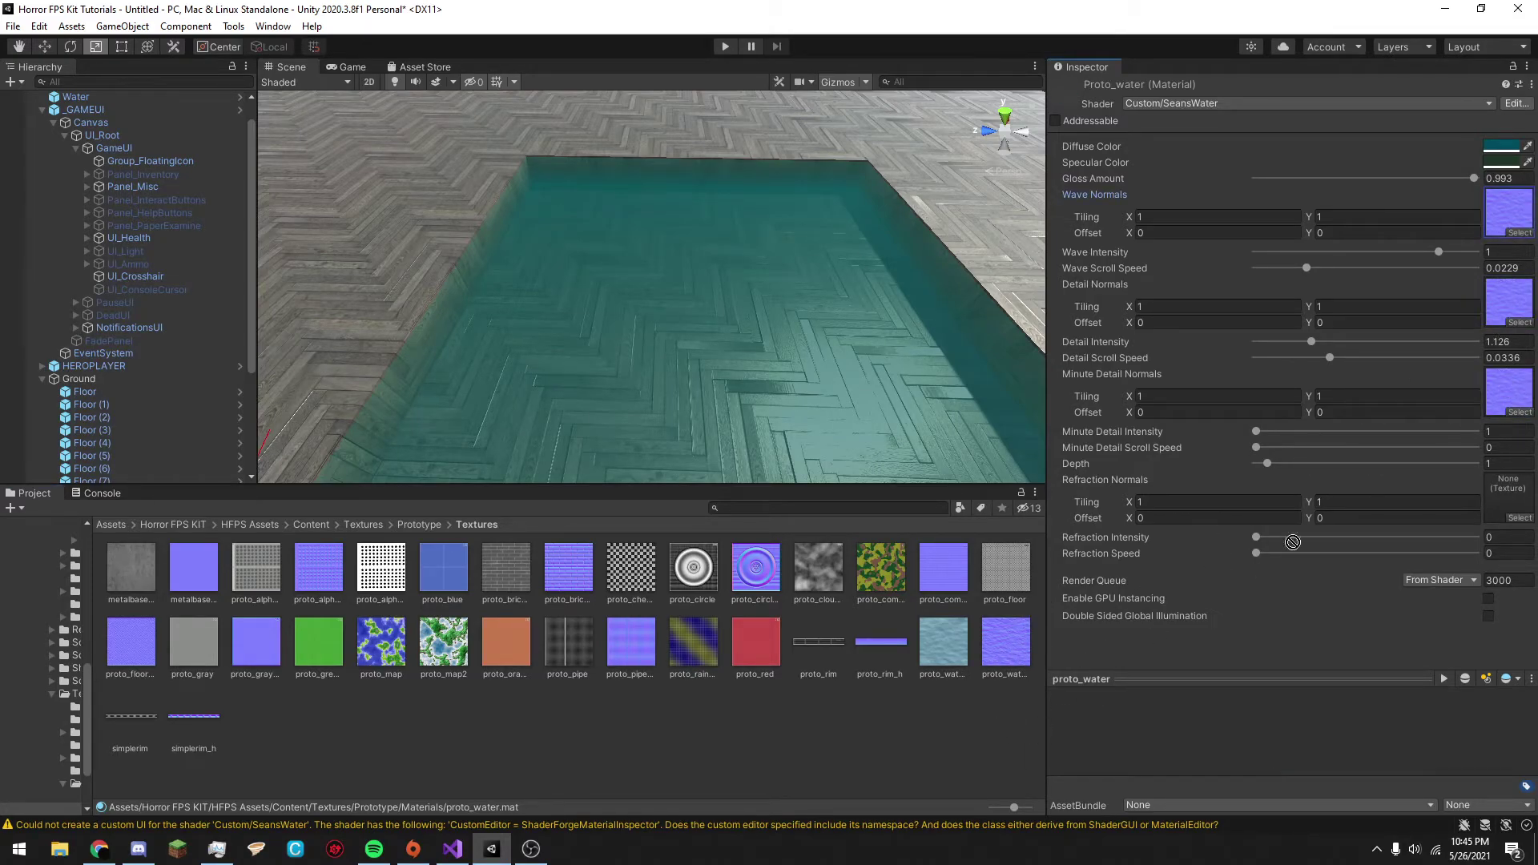
pyautogui.moveTo(1366, 520); pyautogui.dragTo(1509, 498)
# Set Refraction Intensity to about 0.024, Refraction Speed to 0.217, Minute Detail Intensity to 1.041 and Minute Detail Scroll Speed to 0.0225.
pyautogui.moveTo(1296, 540); pyautogui.dragTo(1261, 541)
pyautogui.moveTo(1257, 553); pyautogui.dragTo(1280, 554)
pyautogui.moveTo(1256, 431); pyautogui.dragTo(1294, 463)
# Set the water's Depth to about 1.1, Detail Intensity to 1.133 and Wave Scroll Speed to 0.0445.
pyautogui.moveTo(1396, 461); pyautogui.dragTo(1079, 463)
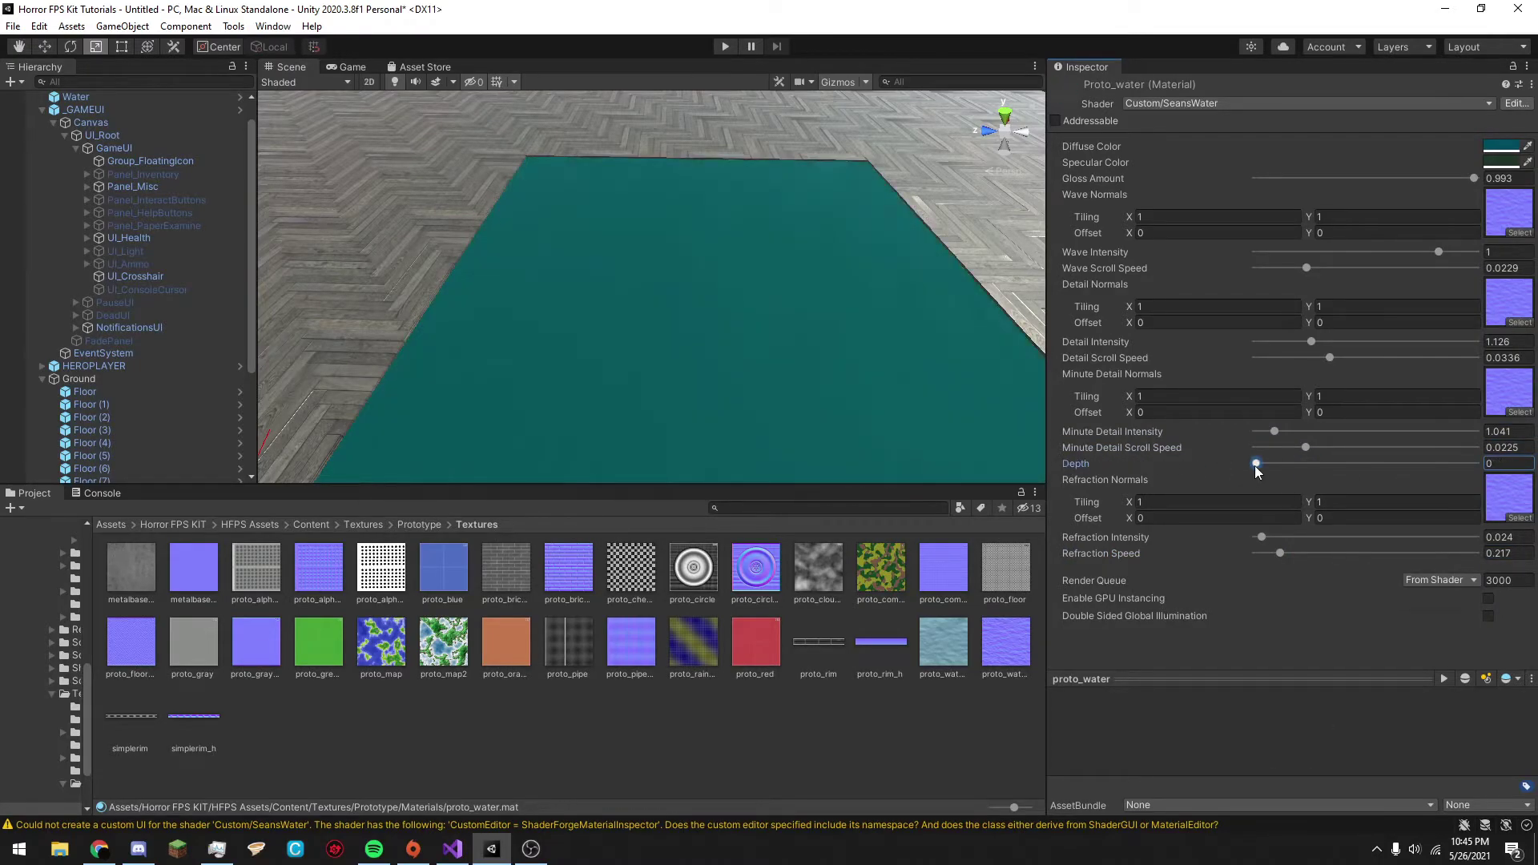
pyautogui.moveTo(1254, 464); pyautogui.dragTo(1267, 465)
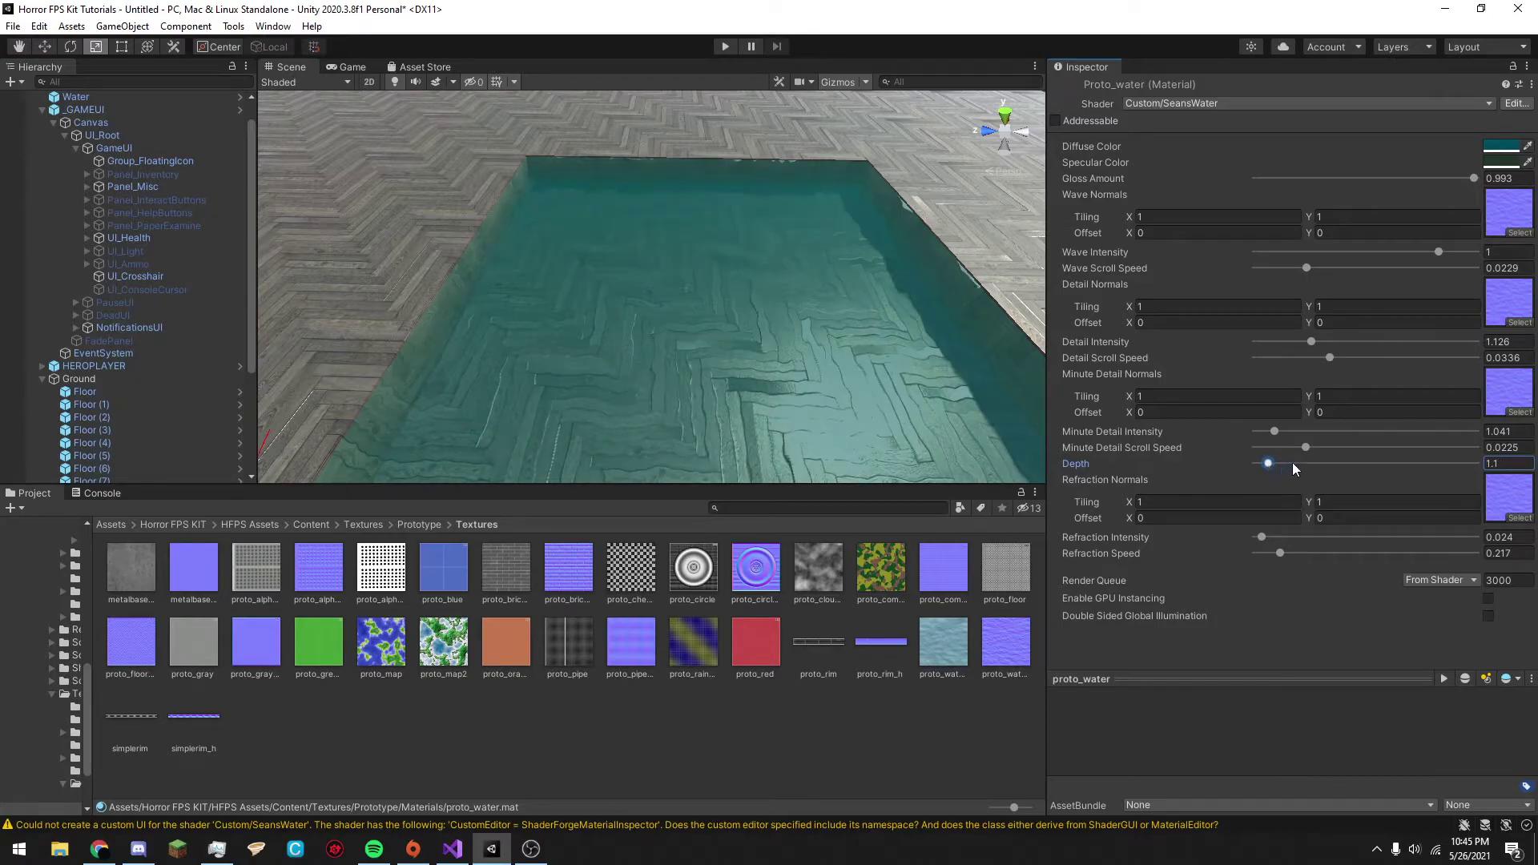
pyautogui.moveTo(1311, 341); pyautogui.dragTo(1315, 343)
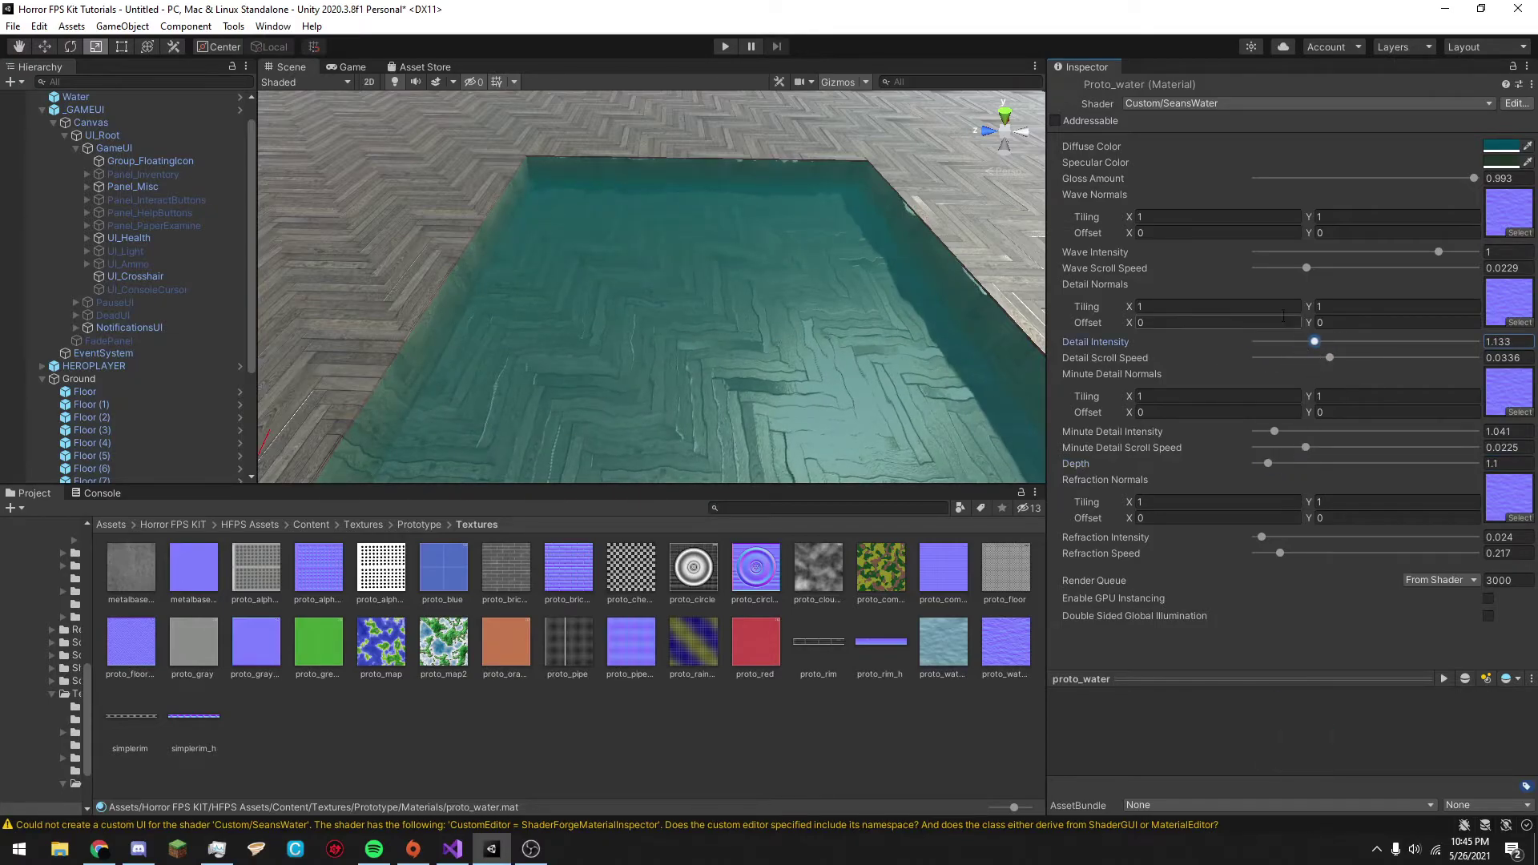
pyautogui.moveTo(1314, 267); pyautogui.dragTo(1348, 276)
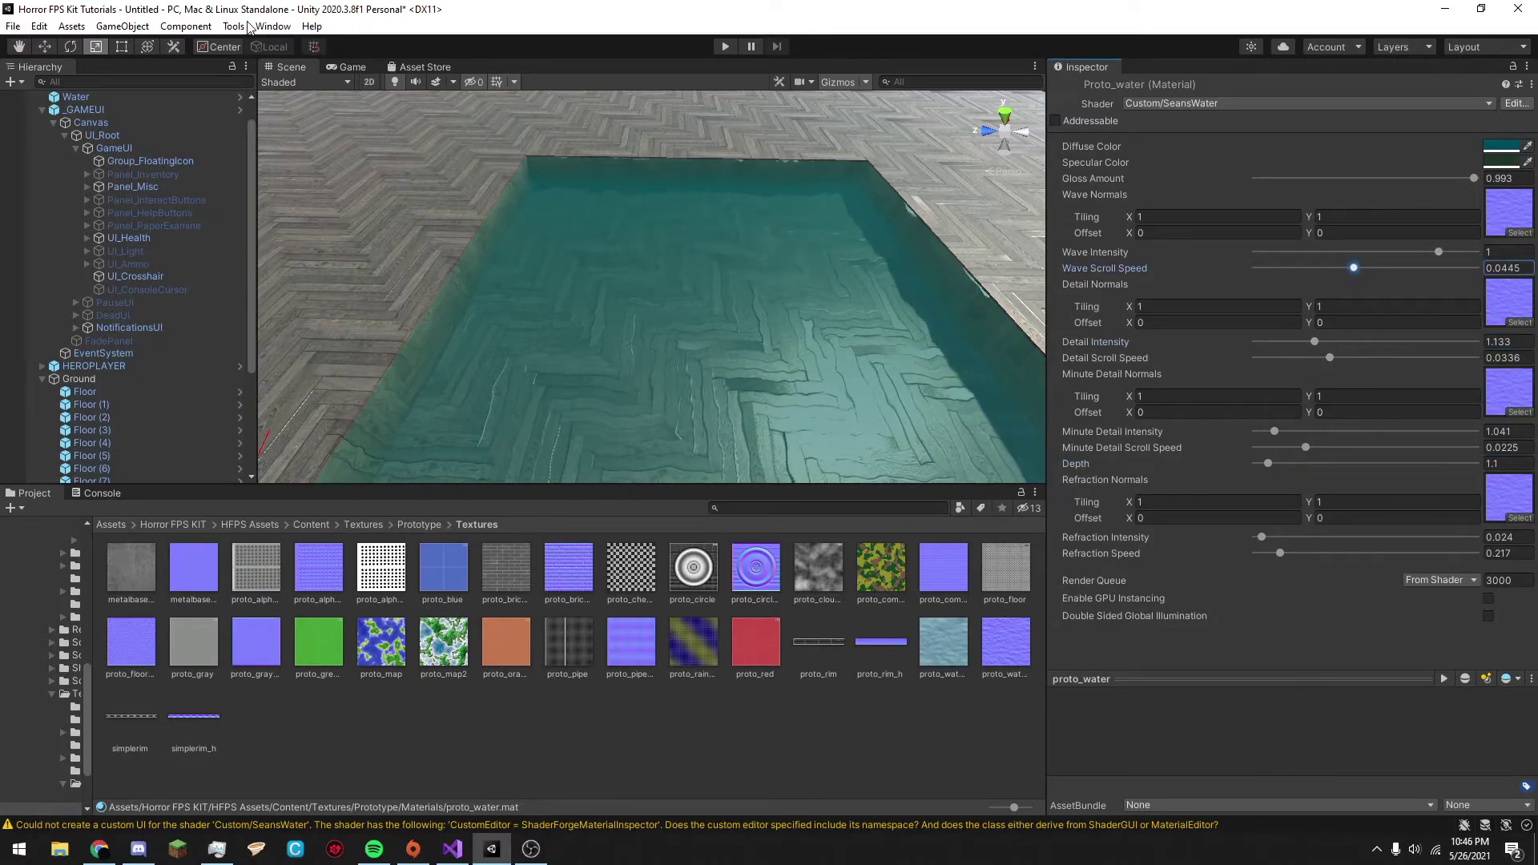
# Play the game to check how the textured water looks from the player's view, and stop playing.
pyautogui.click(359, 63)
pyautogui.click(303, 66)
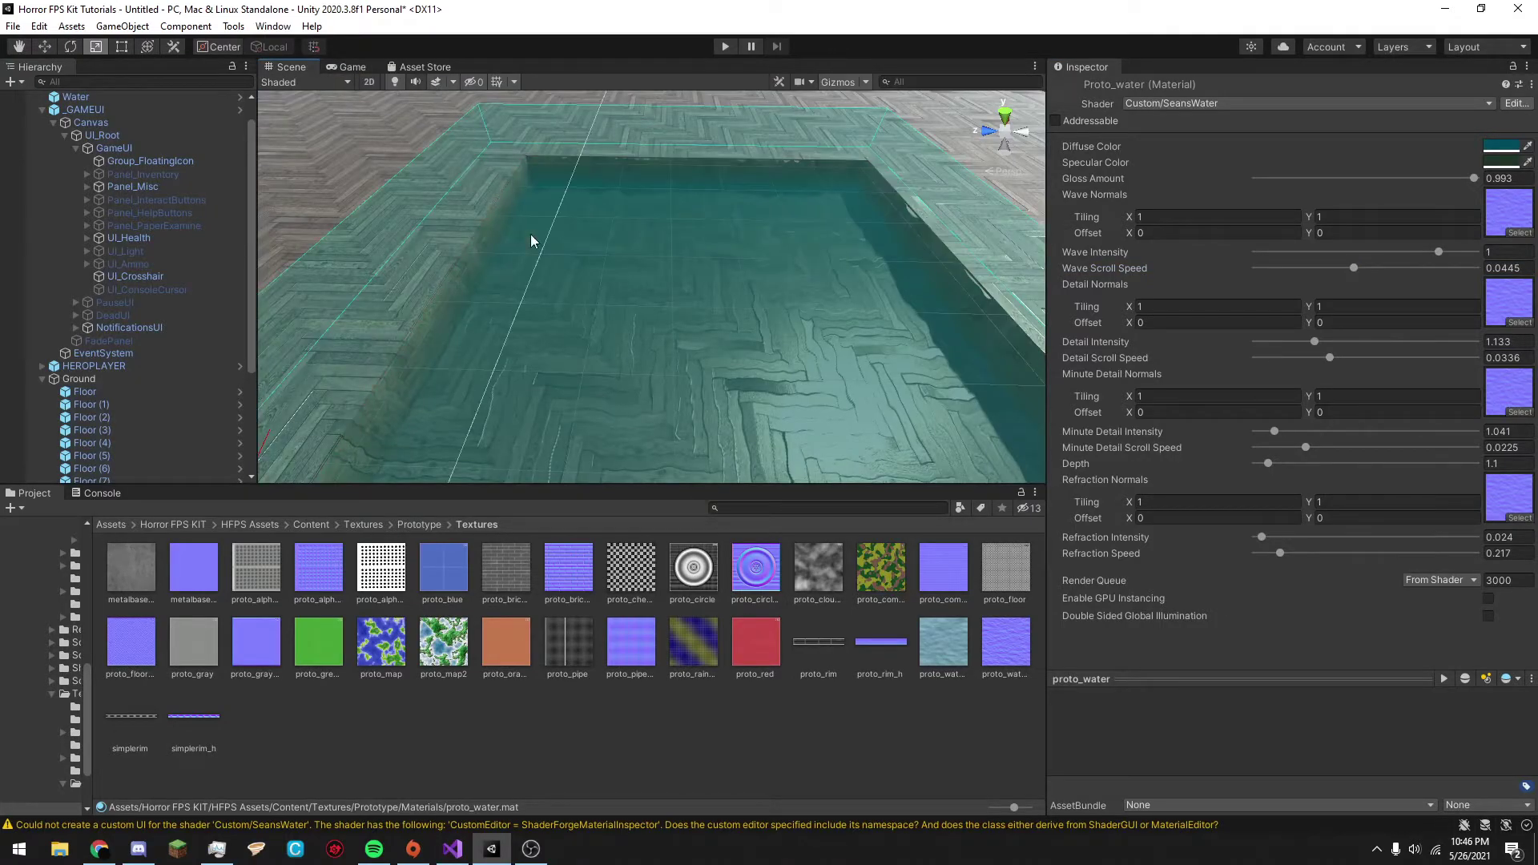
pyautogui.moveTo(550, 262); pyautogui.dragTo(494, 148, button='right')
pyautogui.click(330, 67)
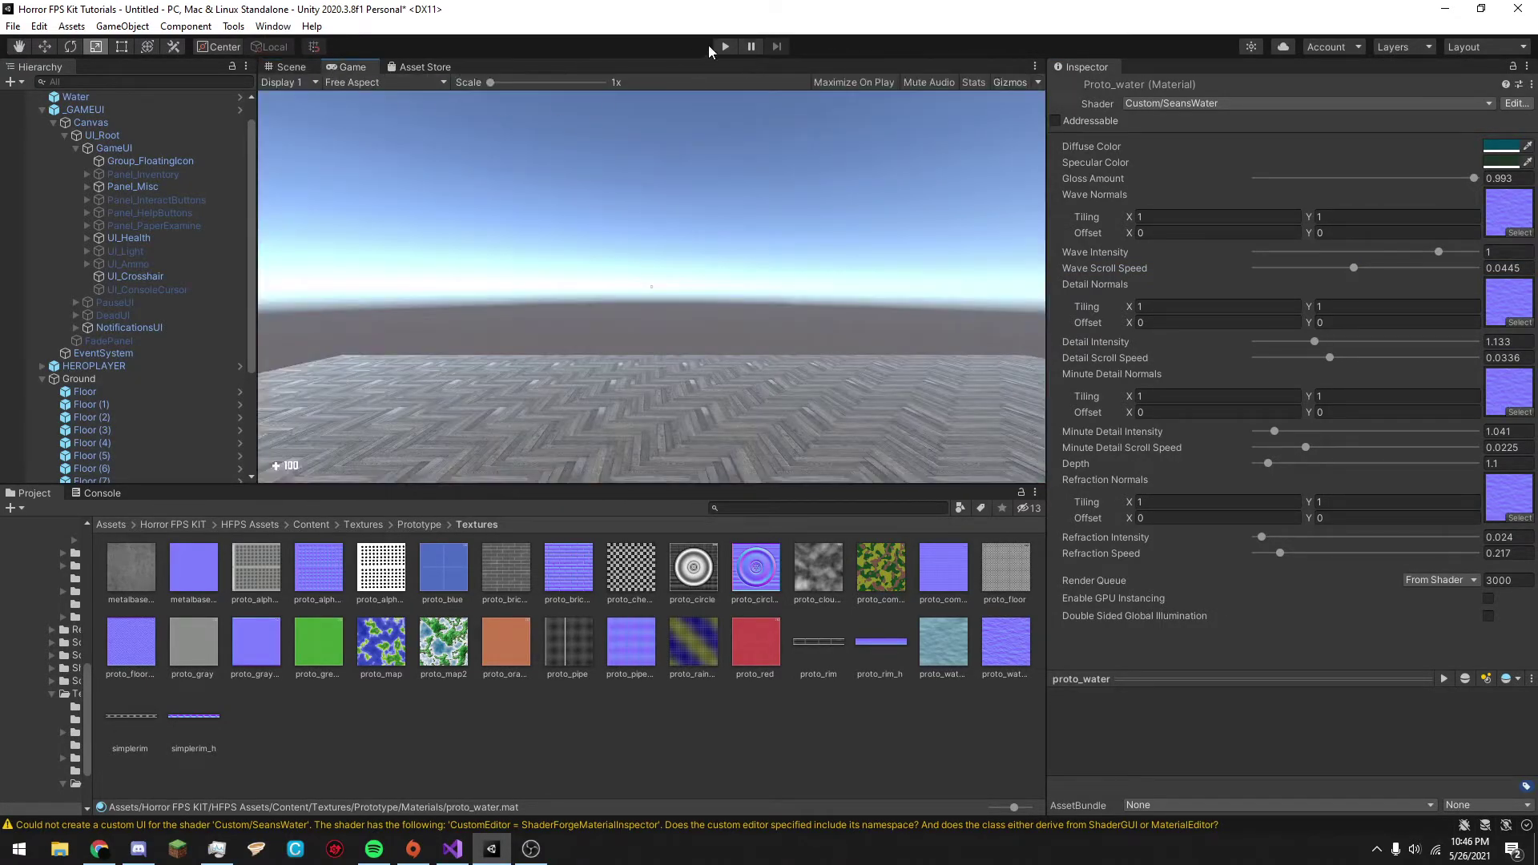
pyautogui.click(724, 47)
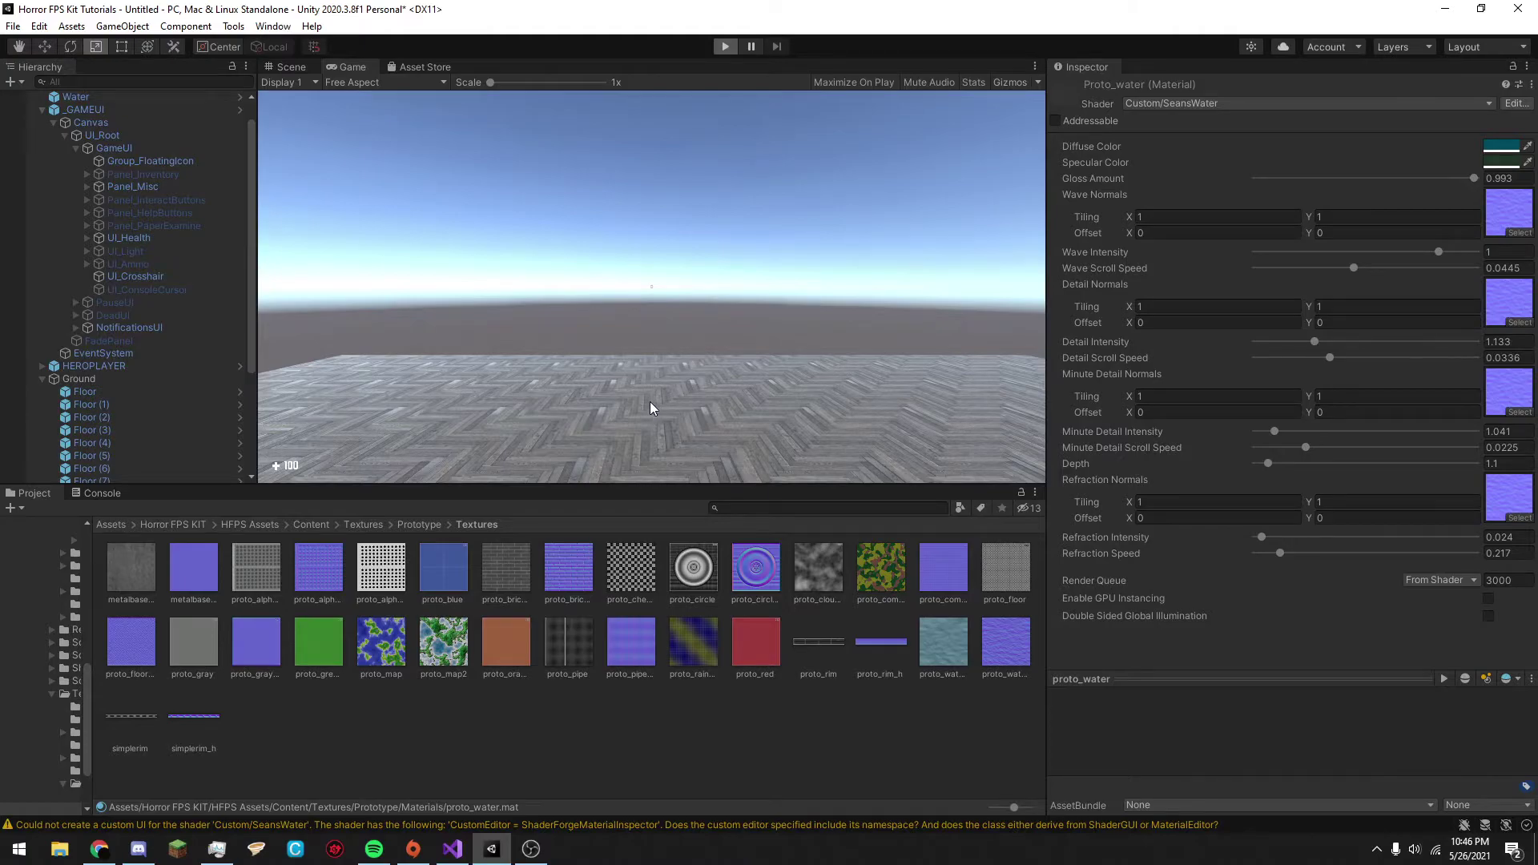
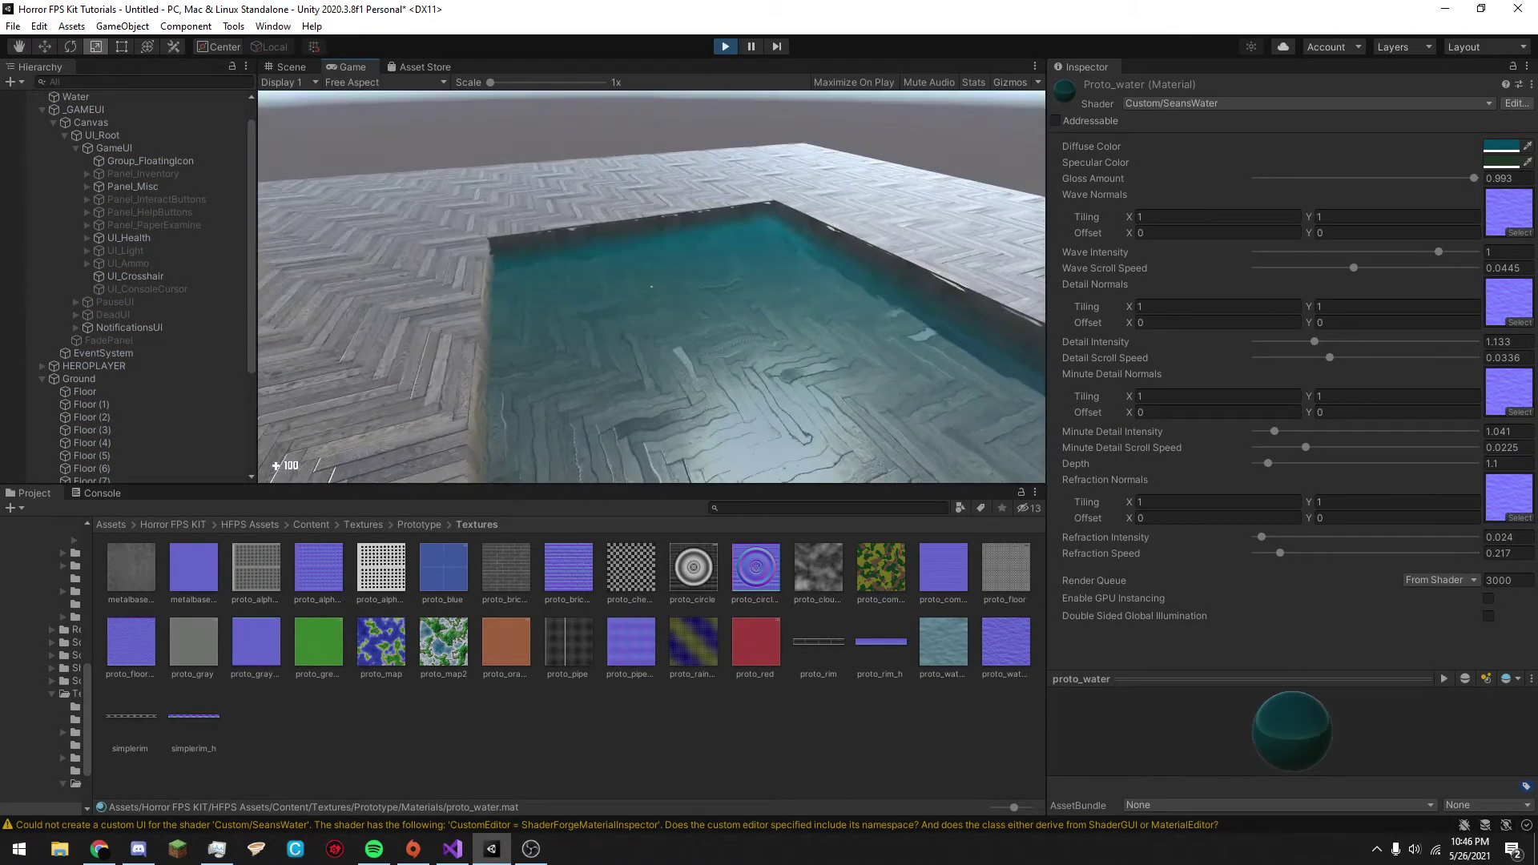
pyautogui.press('Escape')
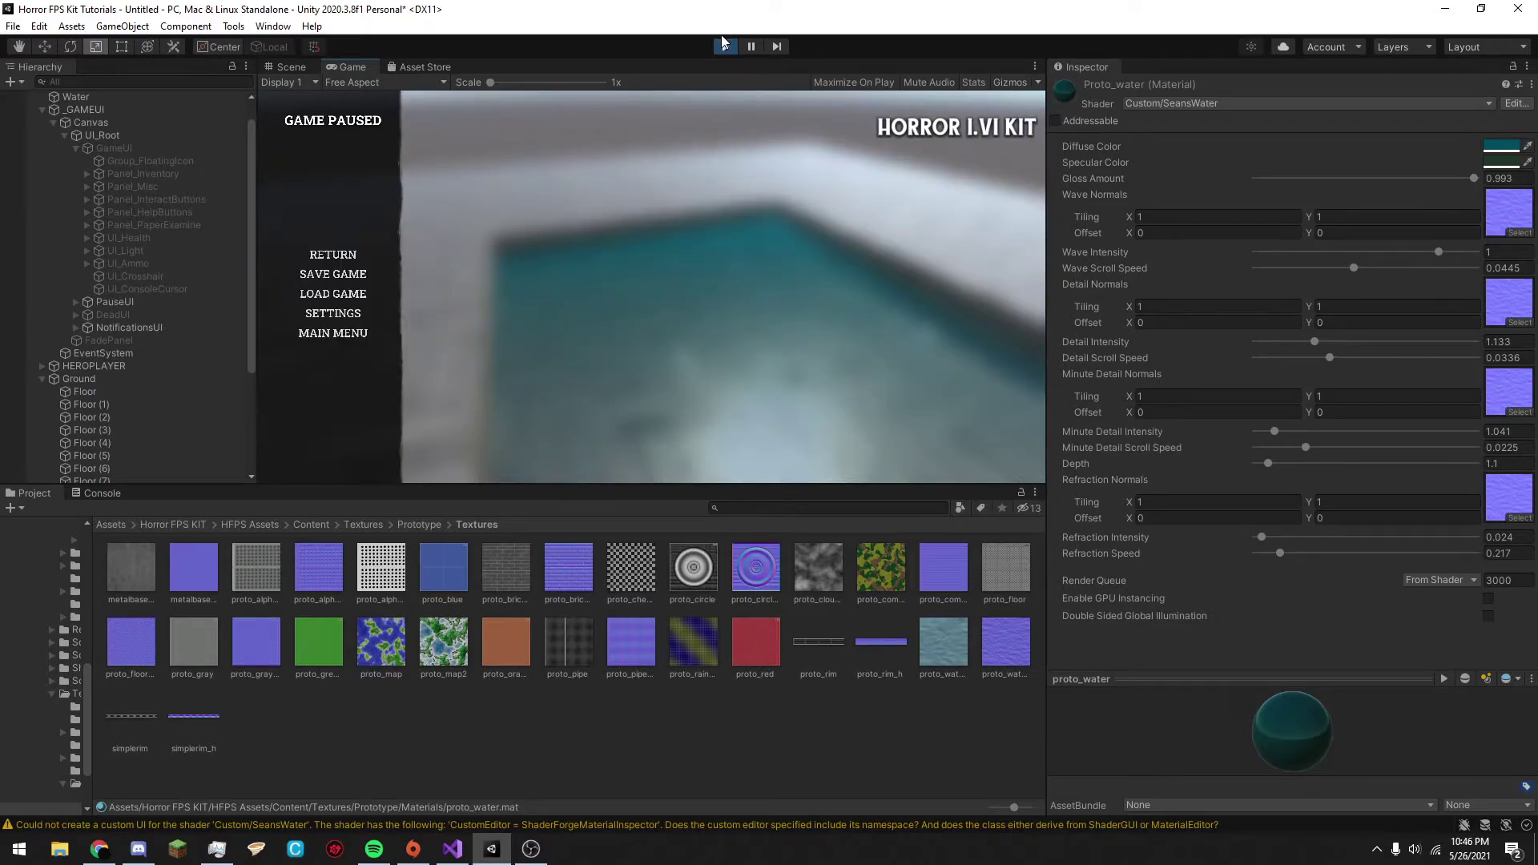
pyautogui.click(724, 45)
# Remove the textures from all four normal map slots of the proto_water material.
pyautogui.click(1504, 215)
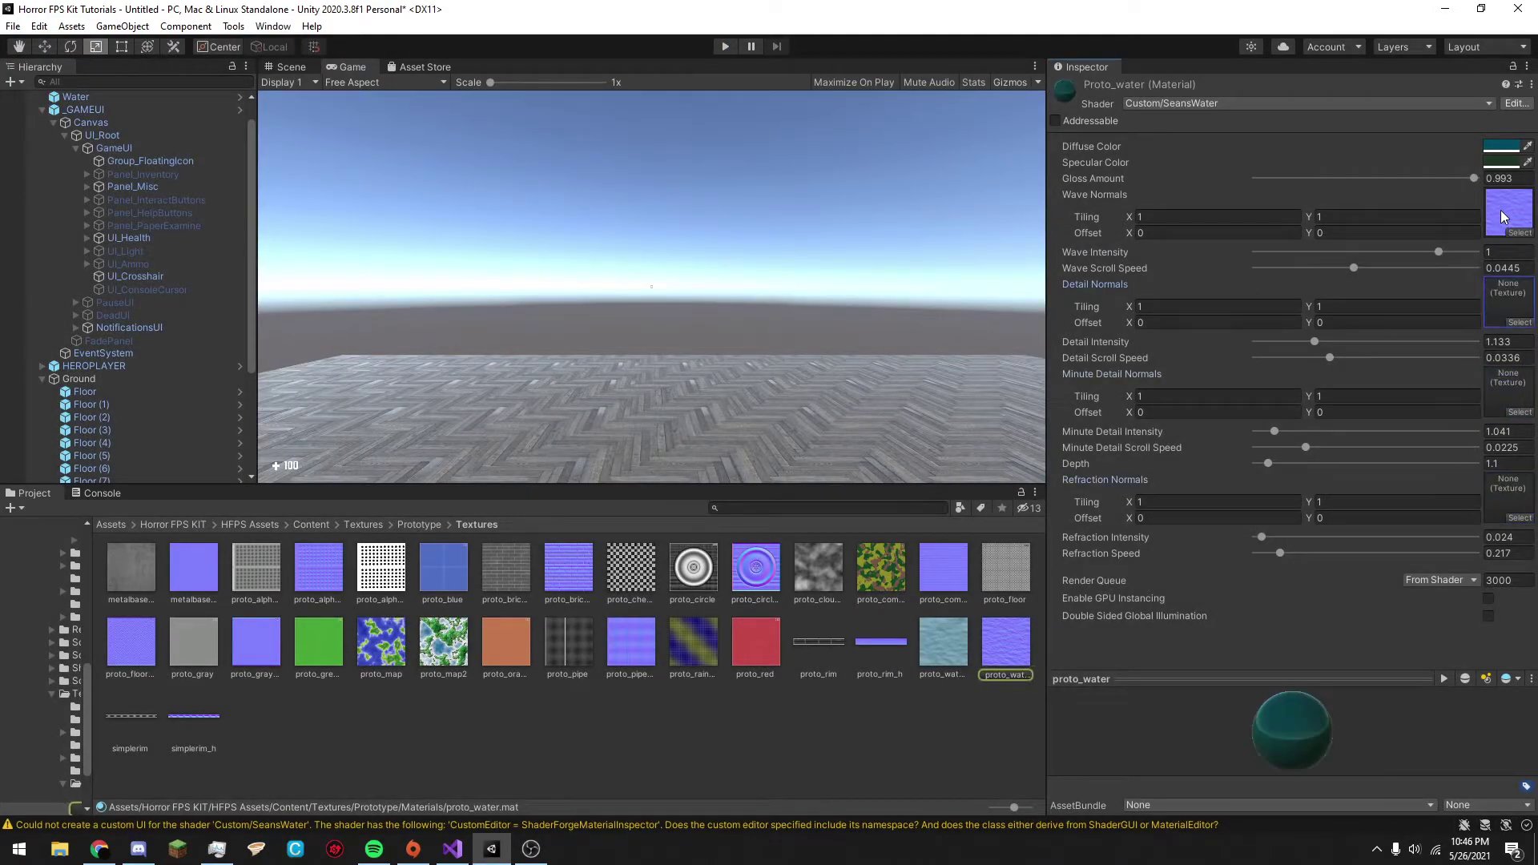
pyautogui.press('Delete')
# Play the game, run the player through the water and around the pit to test it, and stop playing.
pyautogui.click(725, 47)
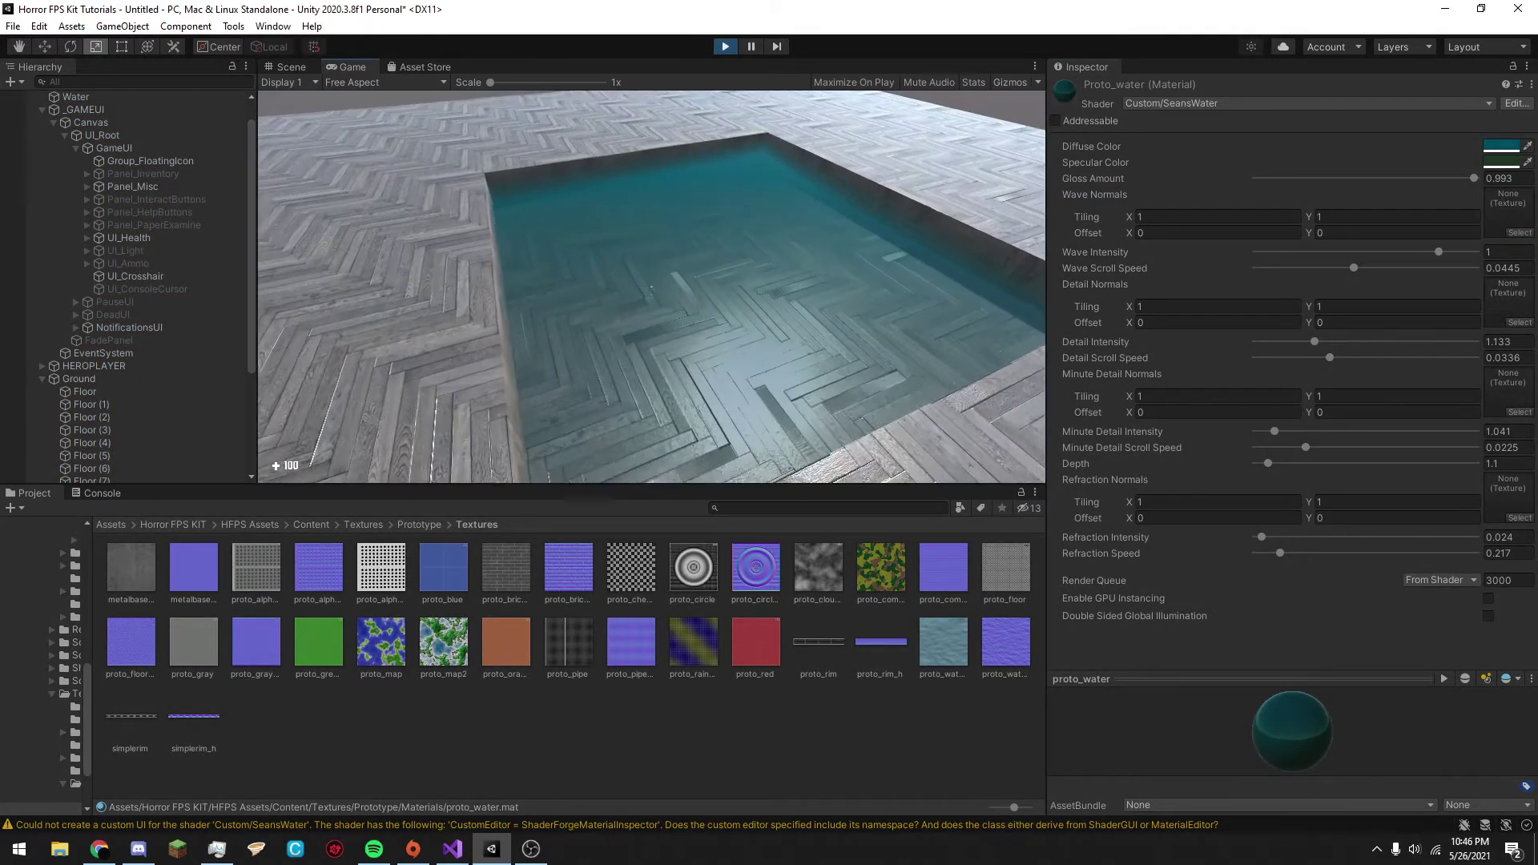
pyautogui.press('w')
pyautogui.hotkey('shift', 'w')
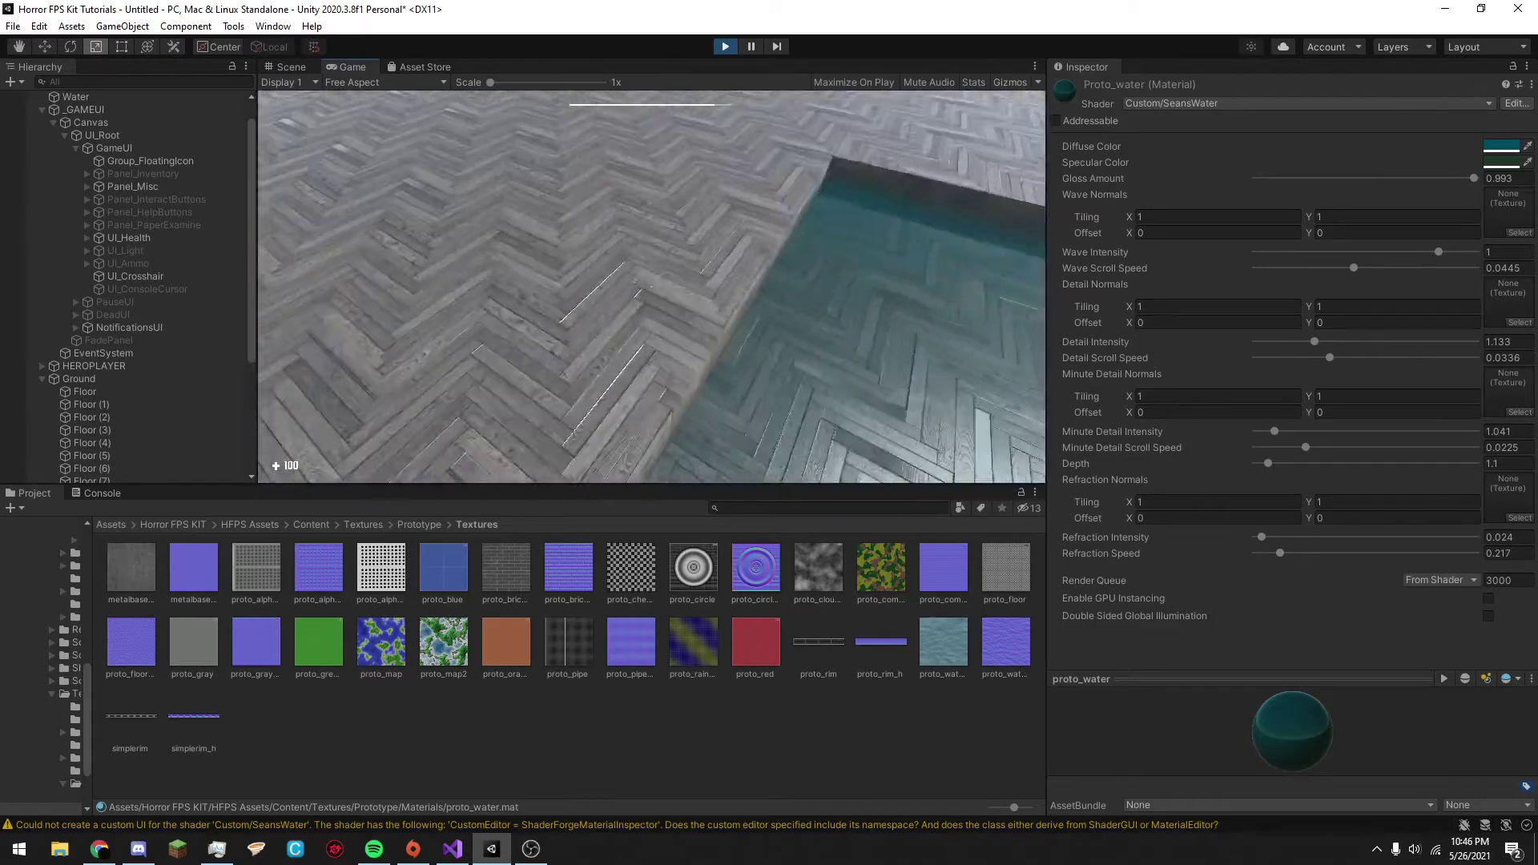
pyautogui.hotkey('shift', 'w')
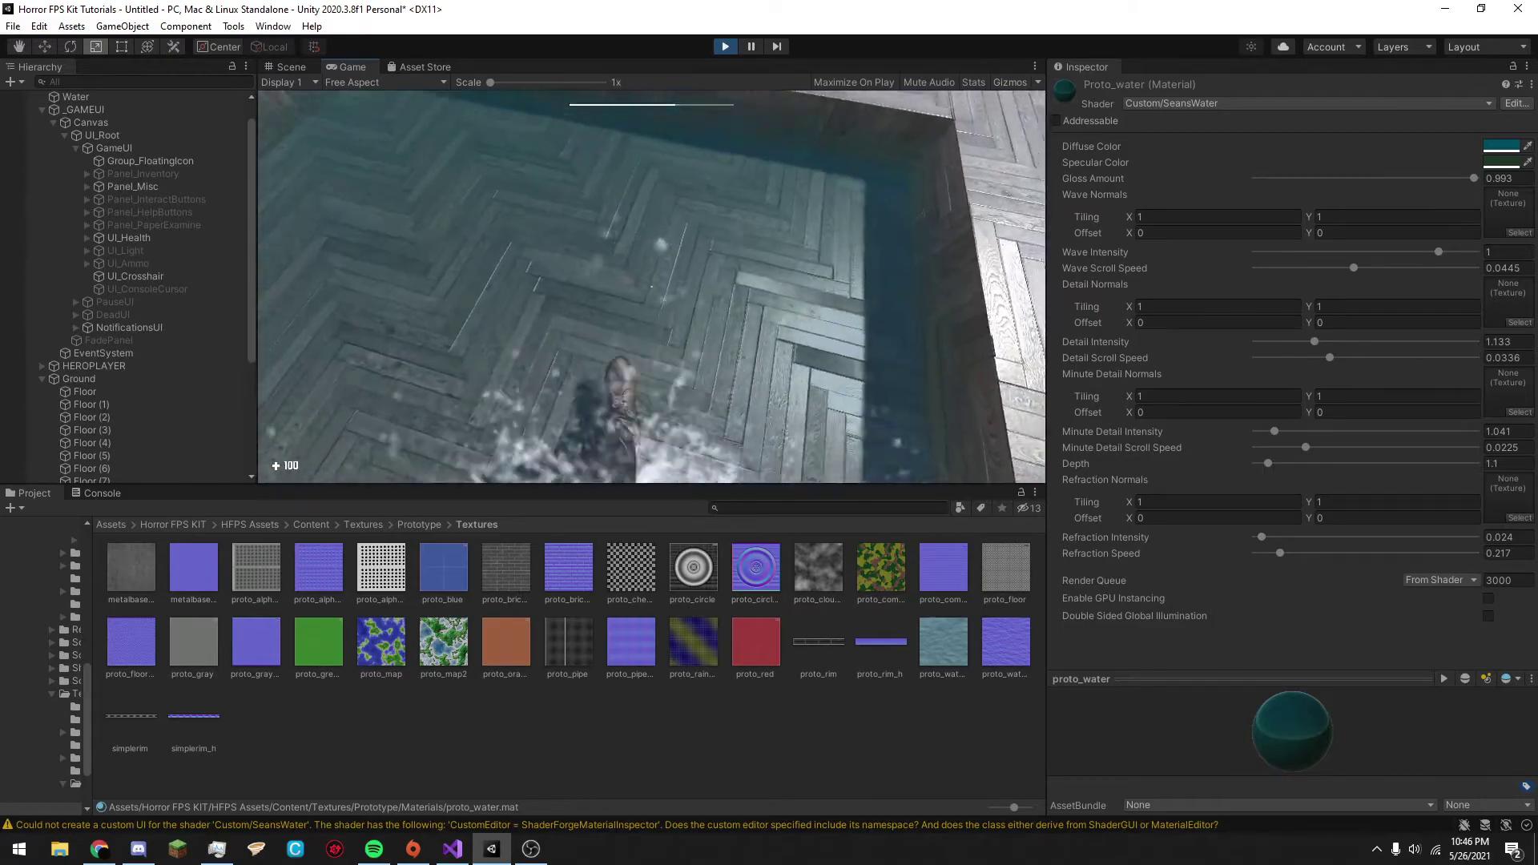
pyautogui.hotkey('shift', 'w')
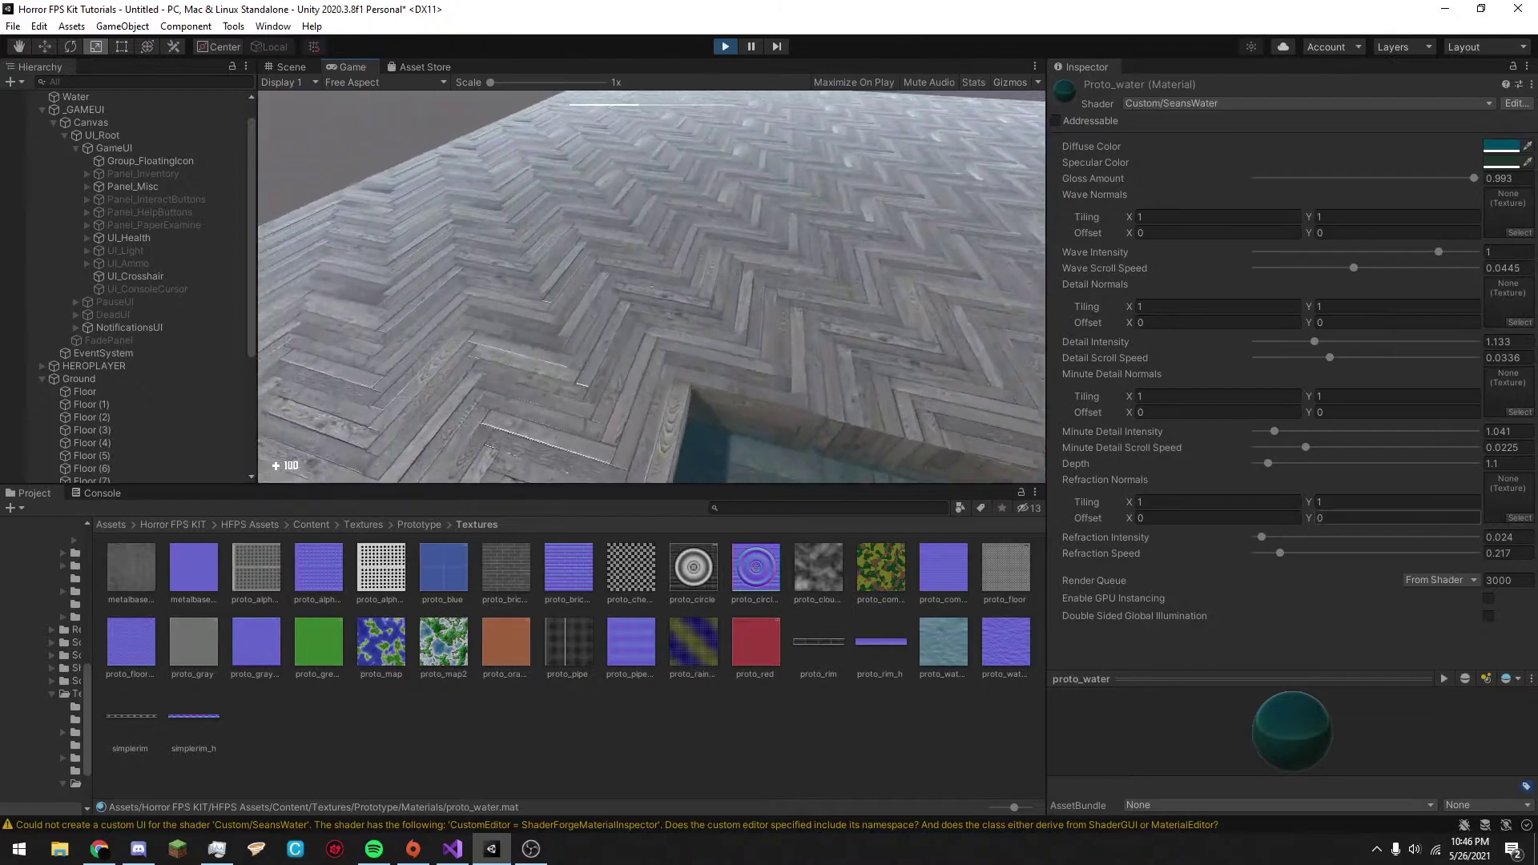
pyautogui.hotkey('shift', 'w')
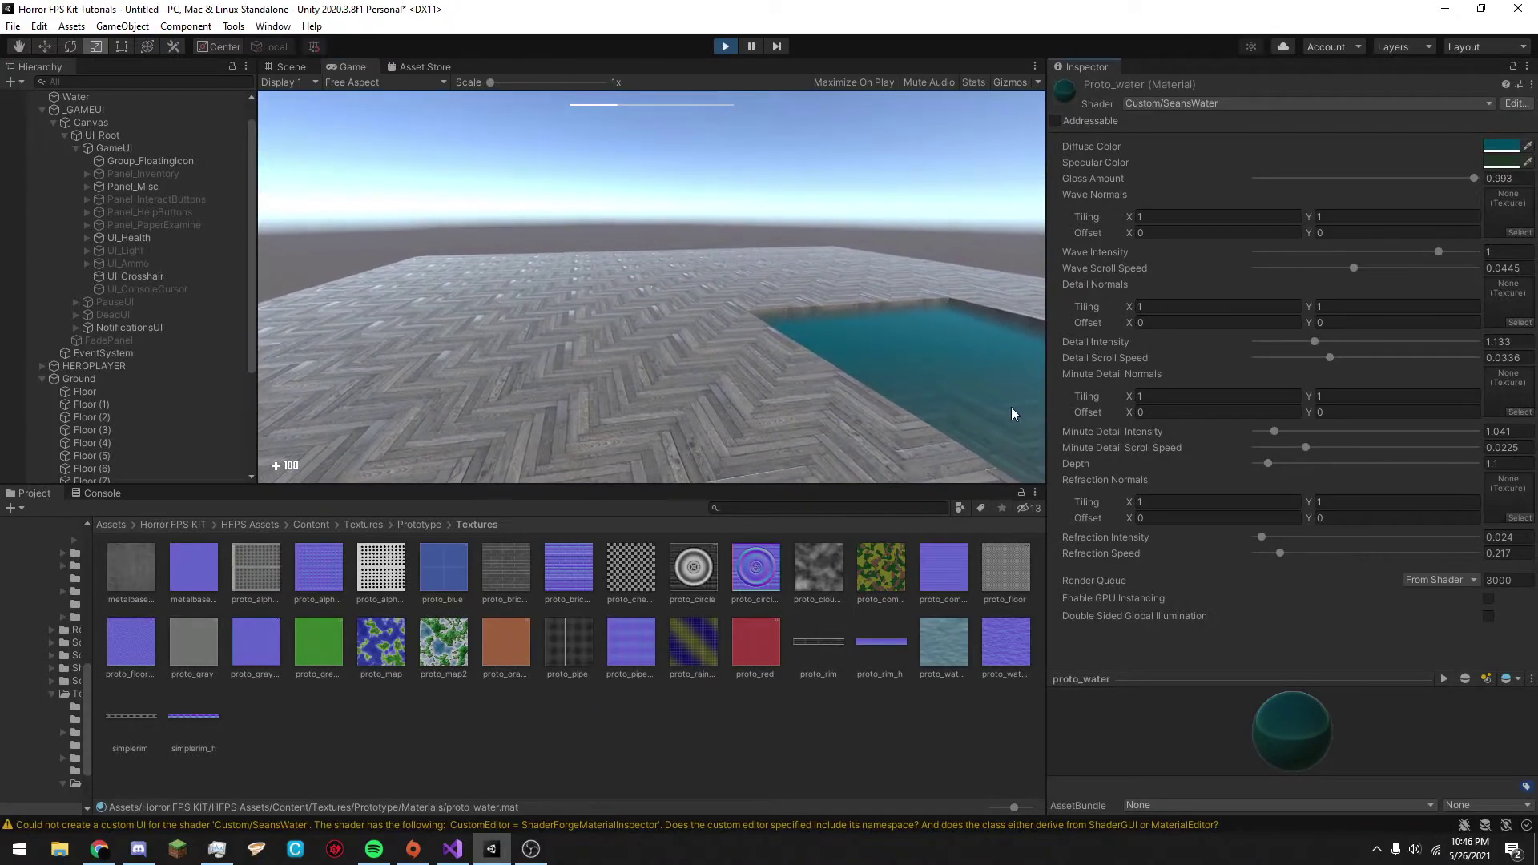
pyautogui.press('Escape')
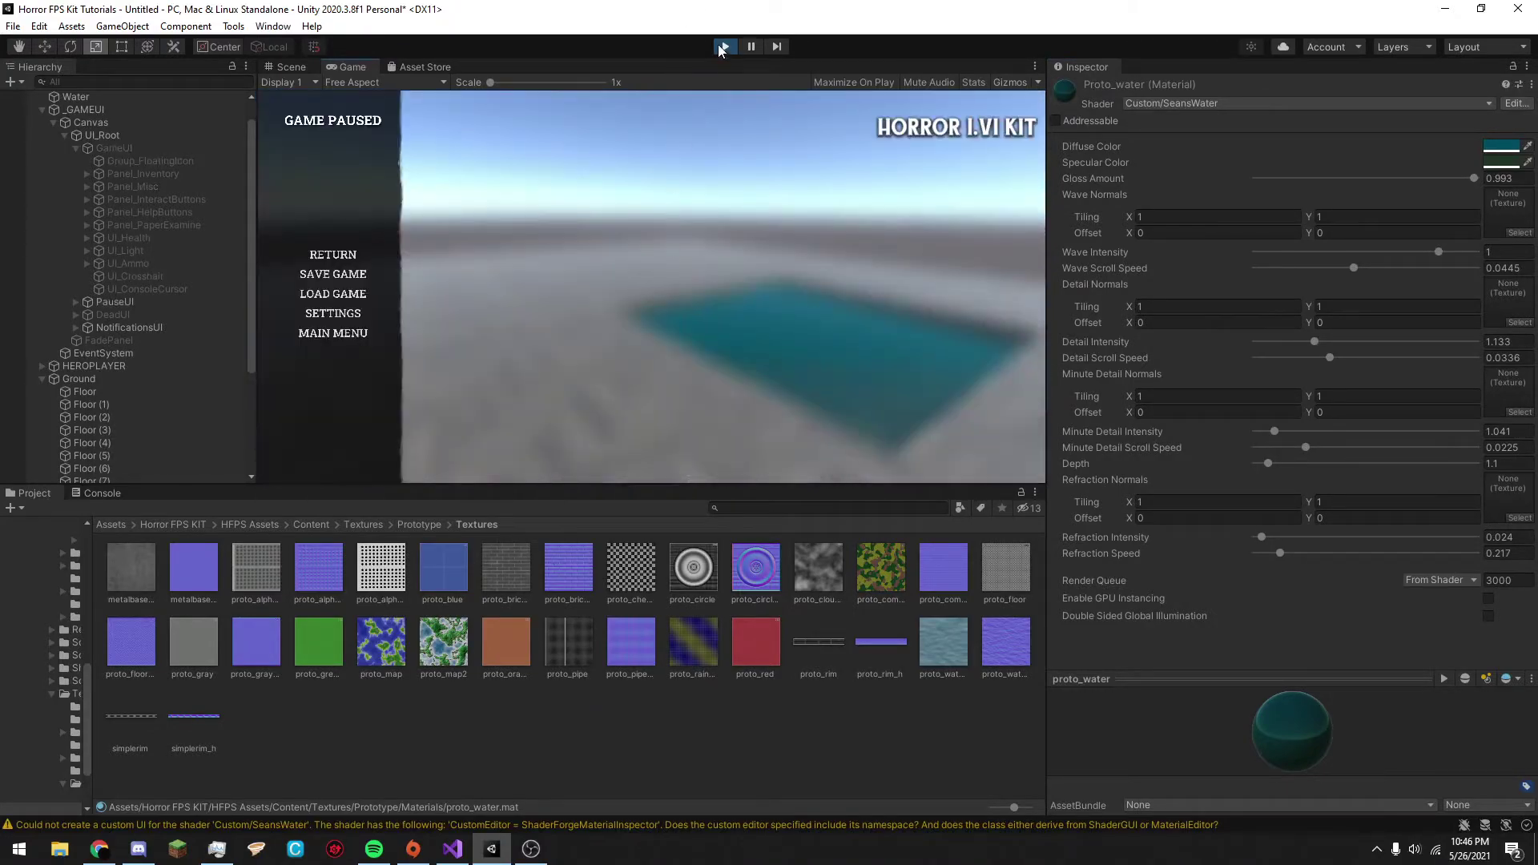
pyautogui.click(724, 48)
# Return to the Scene view and open the kit's Content/Prefabs/Environment/Props/Tables folder in the project assets.
pyautogui.click(287, 71)
pyautogui.scroll(-4, 459, 274)
pyautogui.moveTo(449, 352); pyautogui.dragTo(512, 251, button='middle')
pyautogui.moveTo(504, 385); pyautogui.dragTo(606, 355, button='middle')
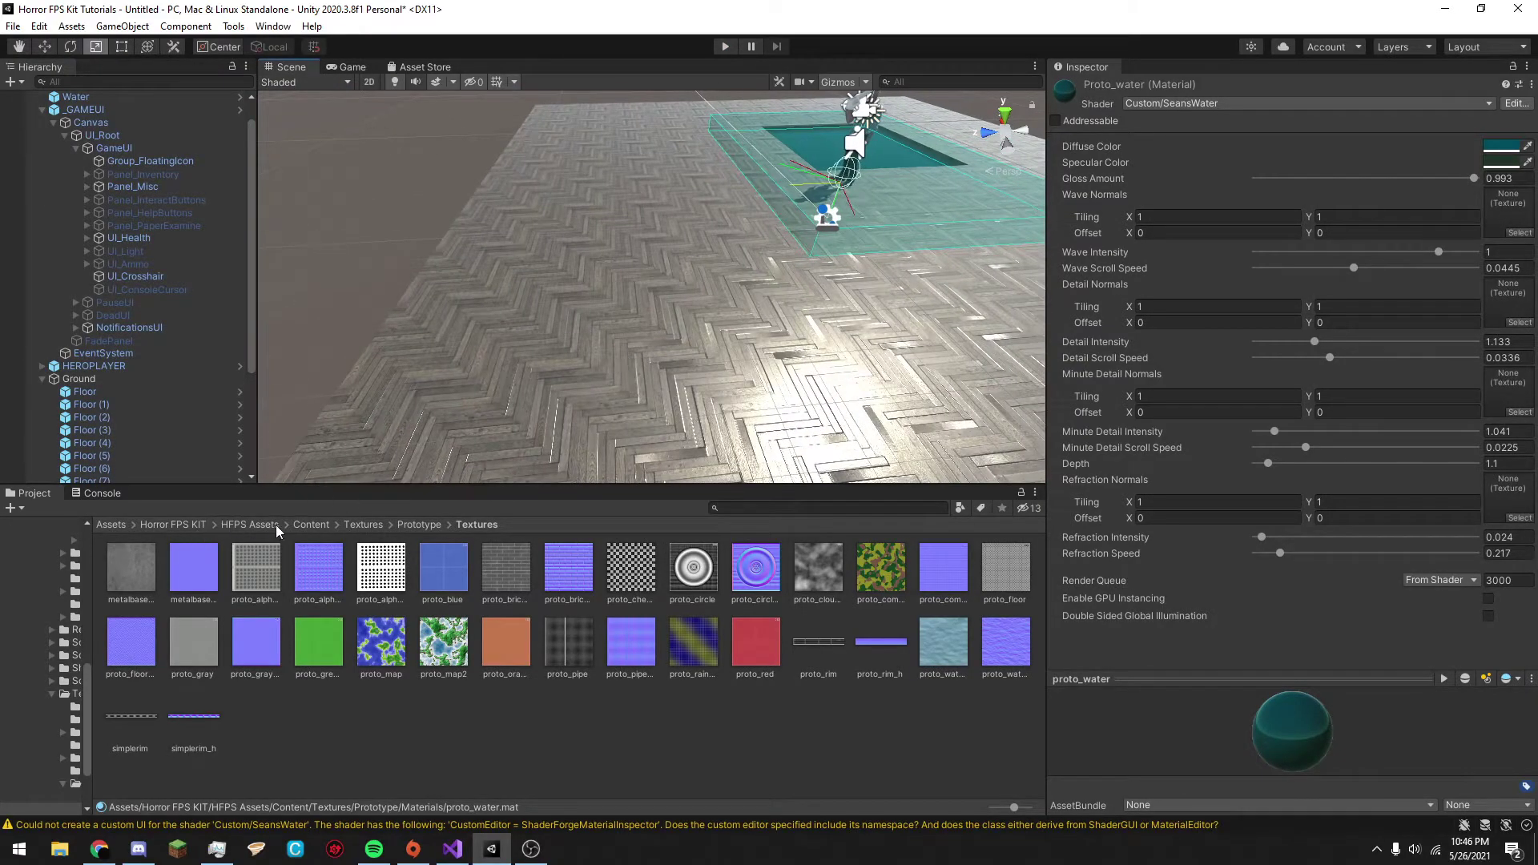
pyautogui.click(226, 524)
pyautogui.doubleClick(200, 574)
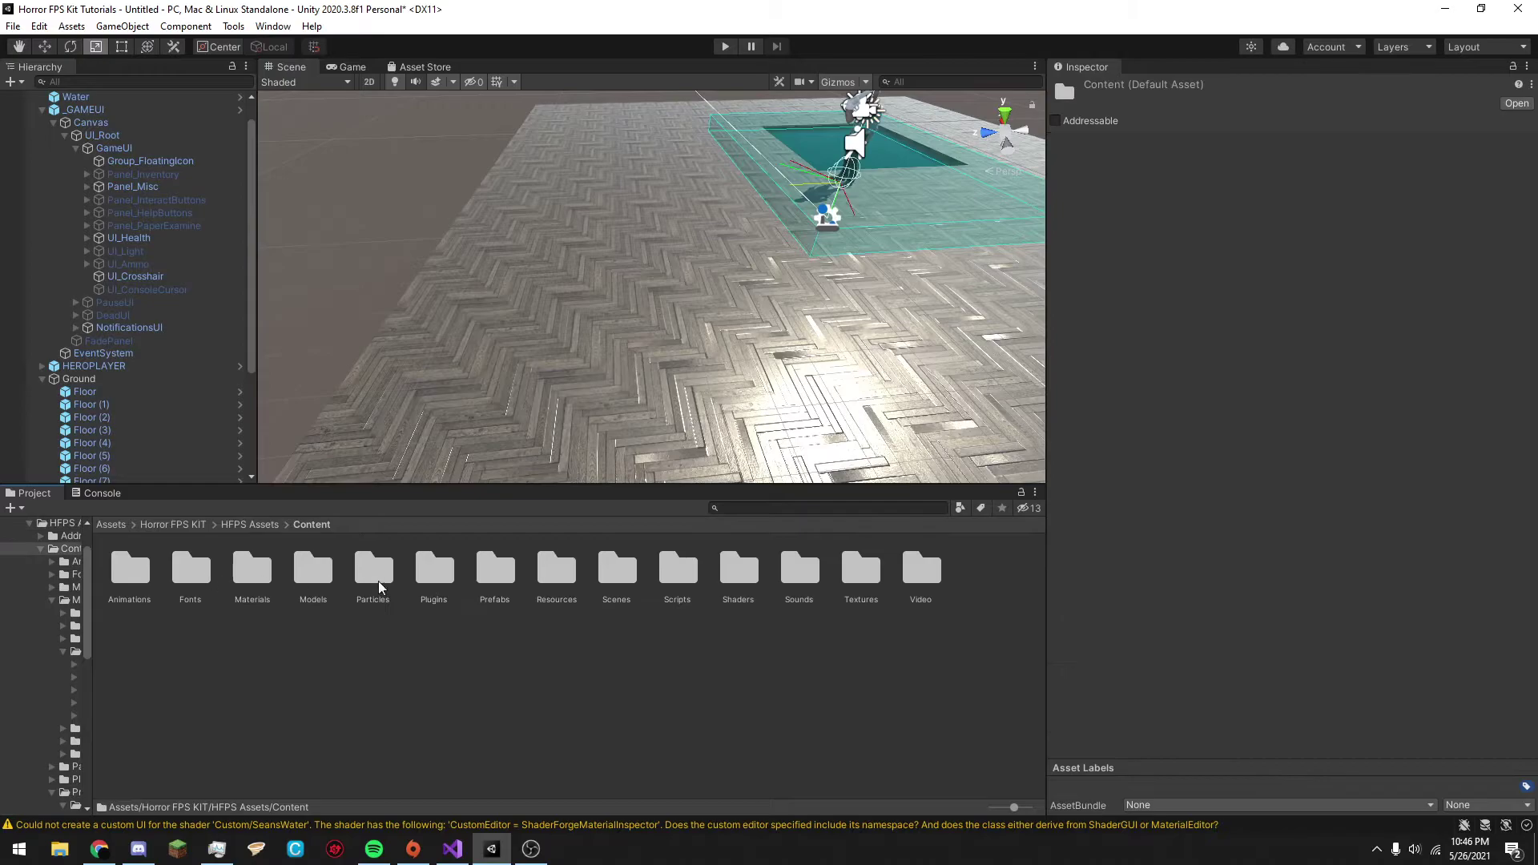
pyautogui.doubleClick(477, 583)
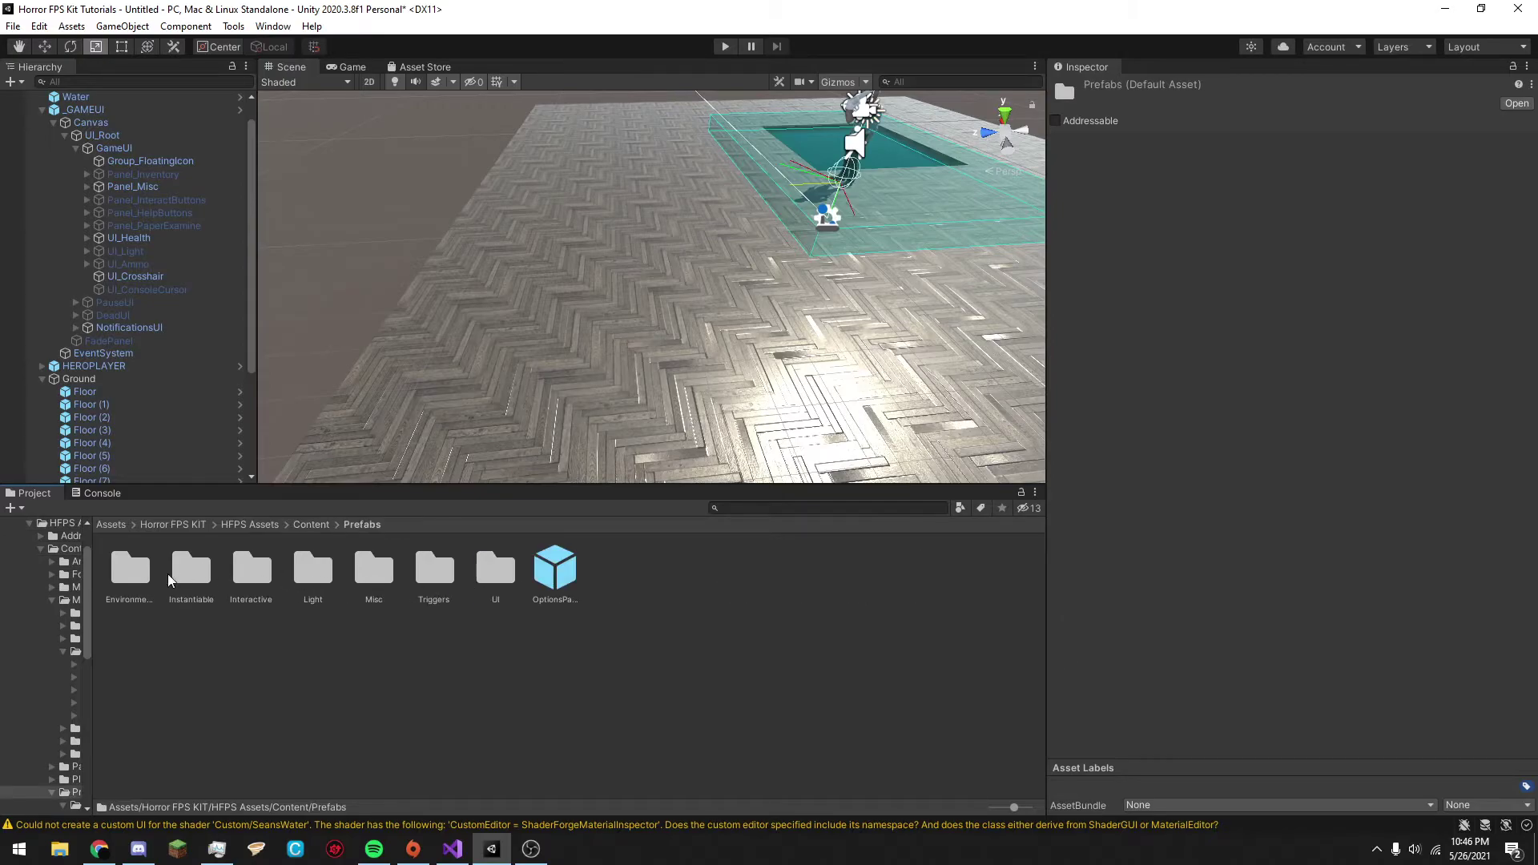
pyautogui.doubleClick(130, 571)
pyautogui.doubleClick(318, 583)
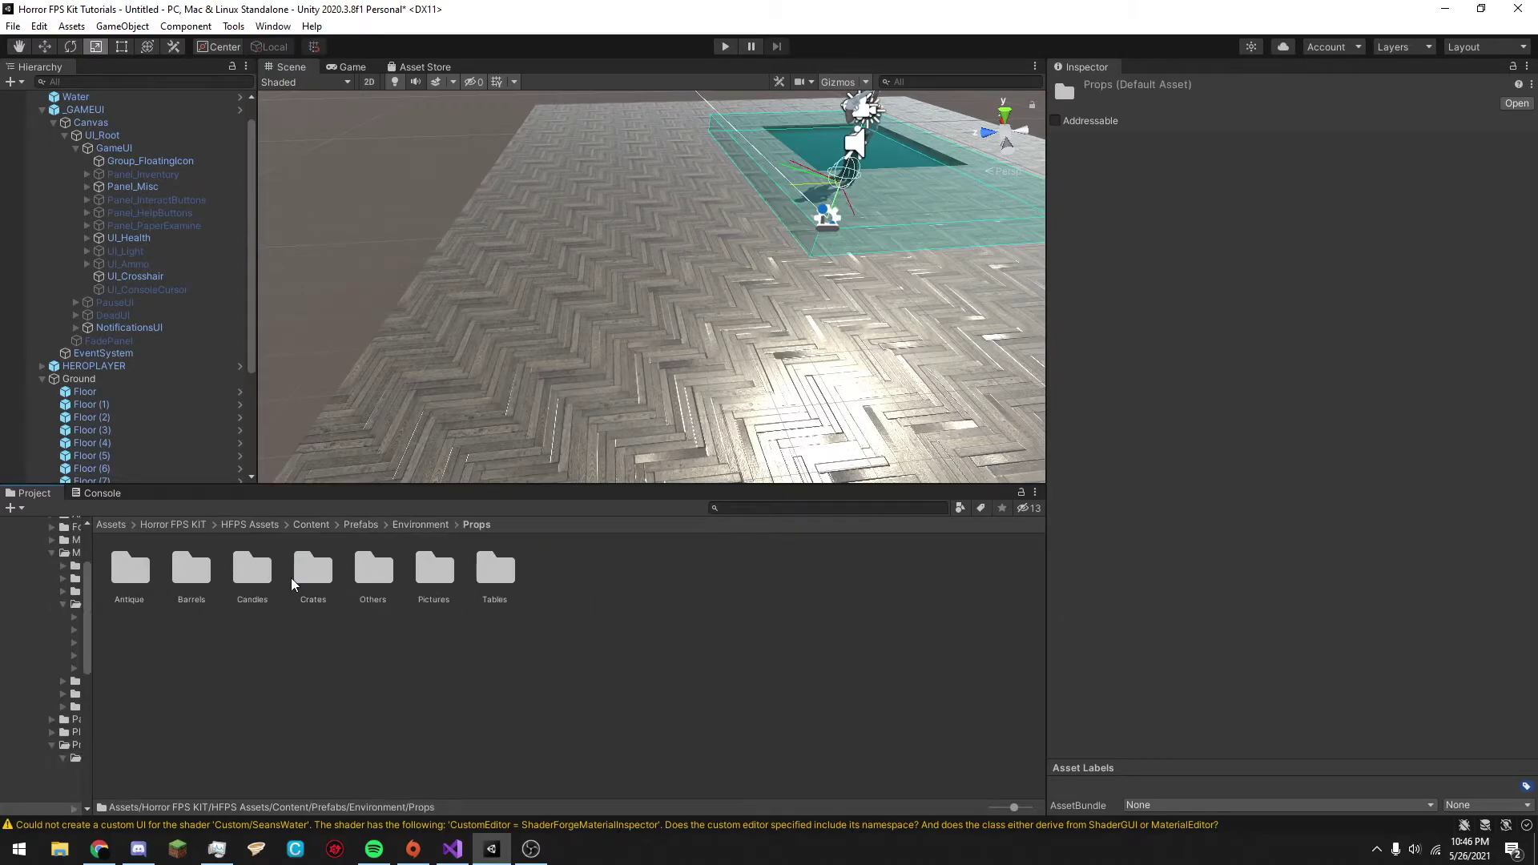
pyautogui.doubleClick(196, 575)
# Place three Table prefabs in a row along the edge of the floor beside the pit.
pyautogui.moveTo(129, 569); pyautogui.dragTo(496, 320)
pyautogui.press('w')
pyautogui.moveTo(503, 261); pyautogui.dragTo(547, 90)
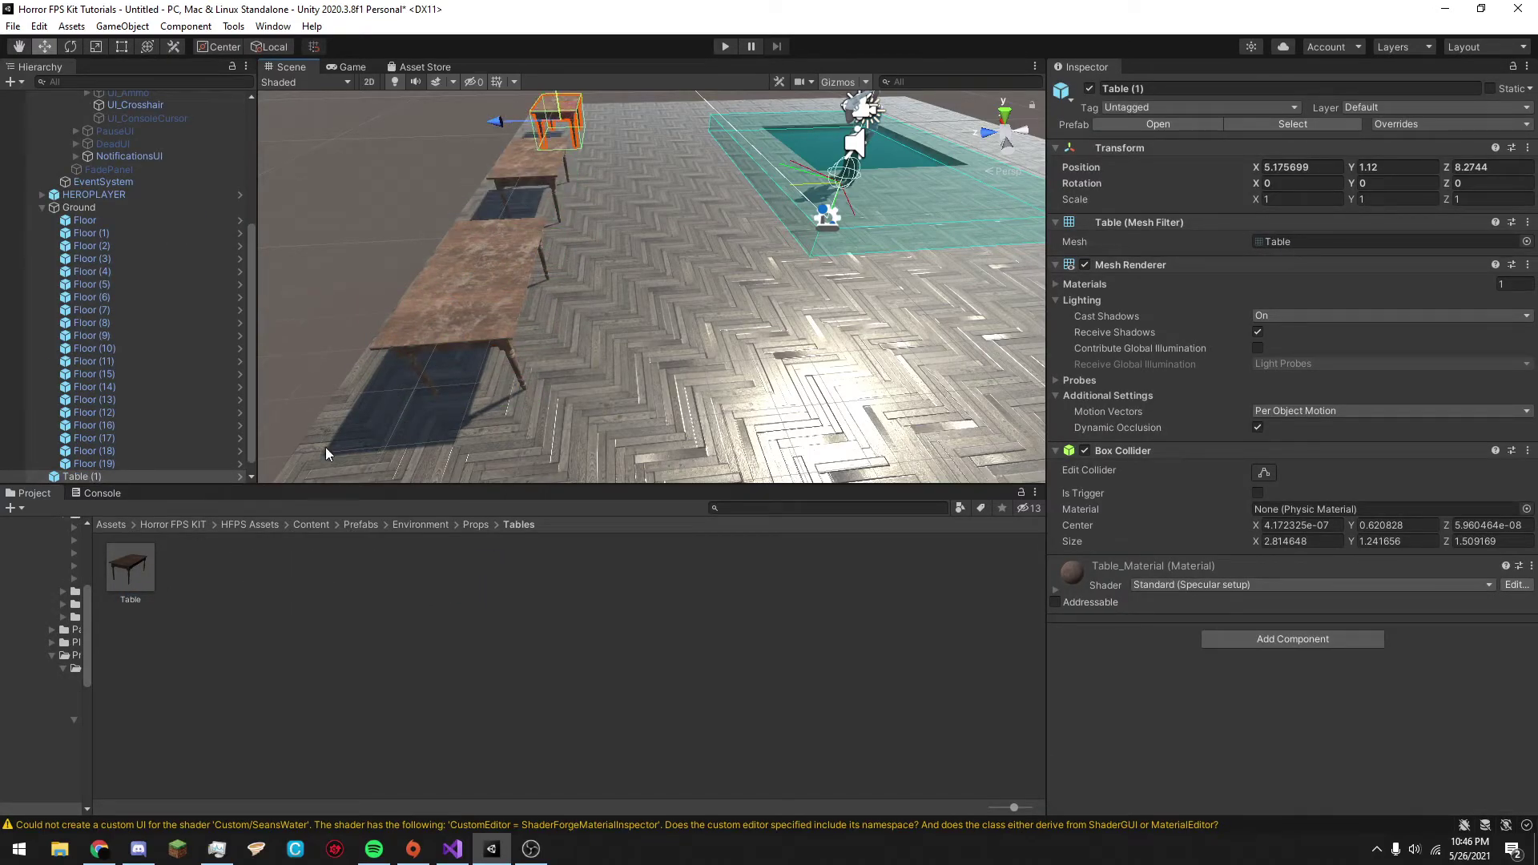
# Add the Dust particle prefab from Content/Particles/Prefabs to the scene, above the floor near the pit.
pyautogui.click(420, 524)
pyautogui.click(254, 524)
pyautogui.doubleClick(186, 570)
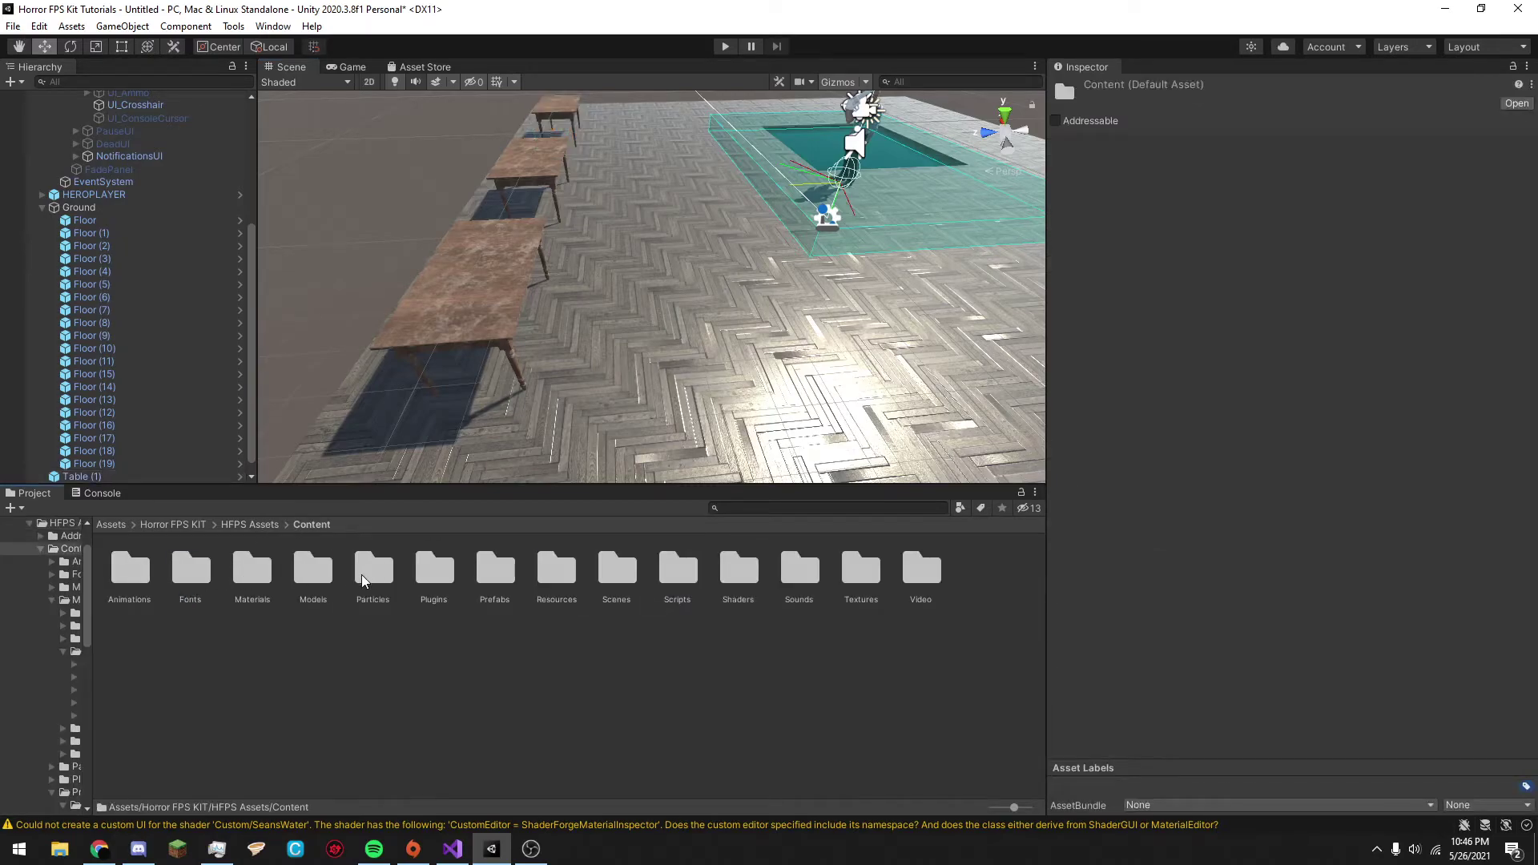
pyautogui.doubleClick(357, 577)
pyautogui.doubleClick(191, 571)
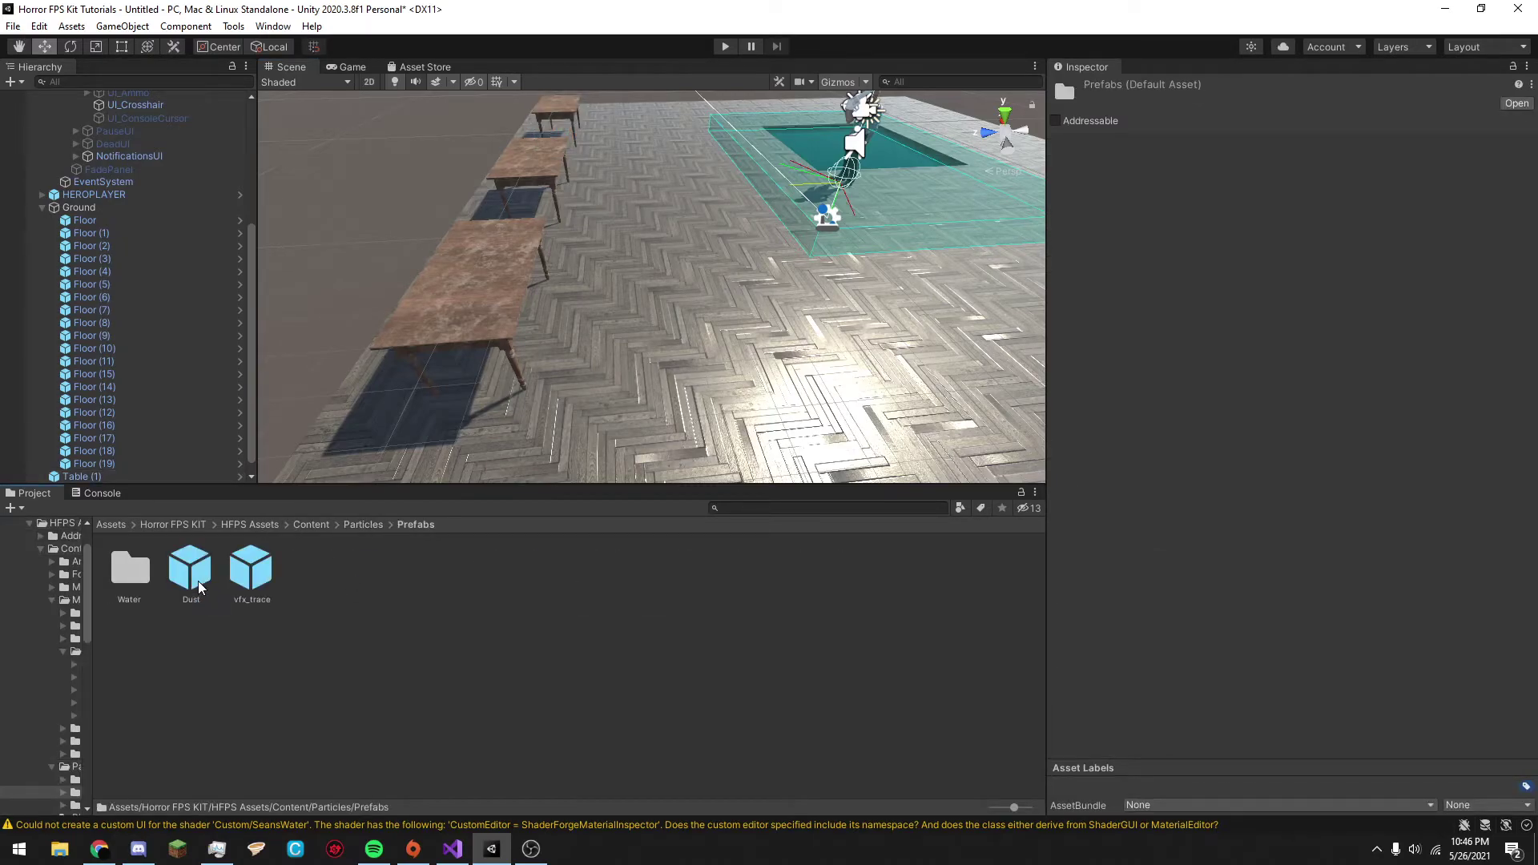
pyautogui.moveTo(191, 570); pyautogui.dragTo(759, 172)
# Play the game, run and jump the player across the tables to test them, and stop playing.
pyautogui.click(363, 64)
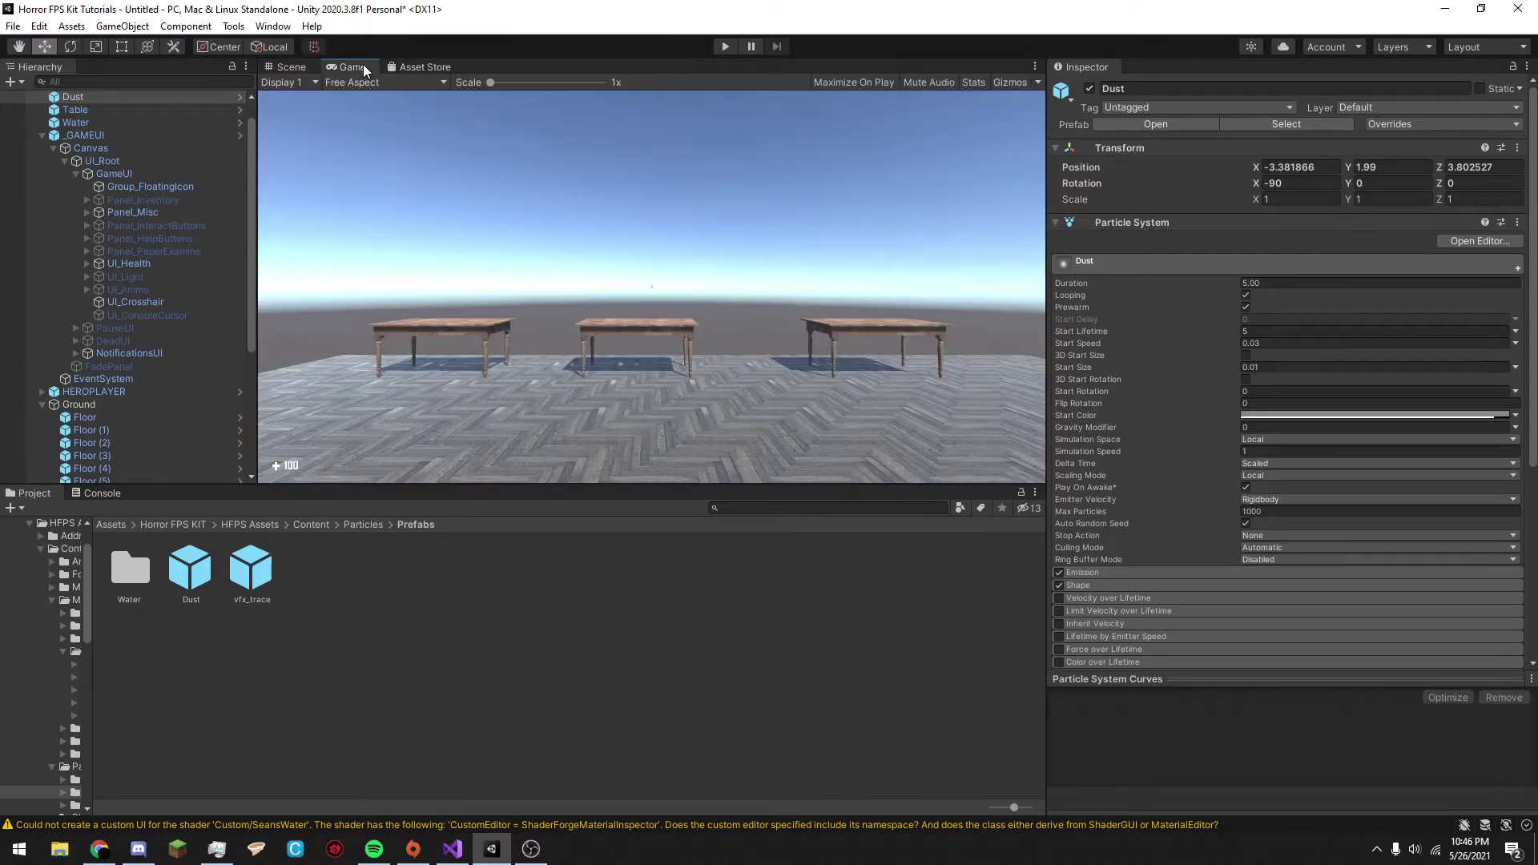
pyautogui.click(720, 44)
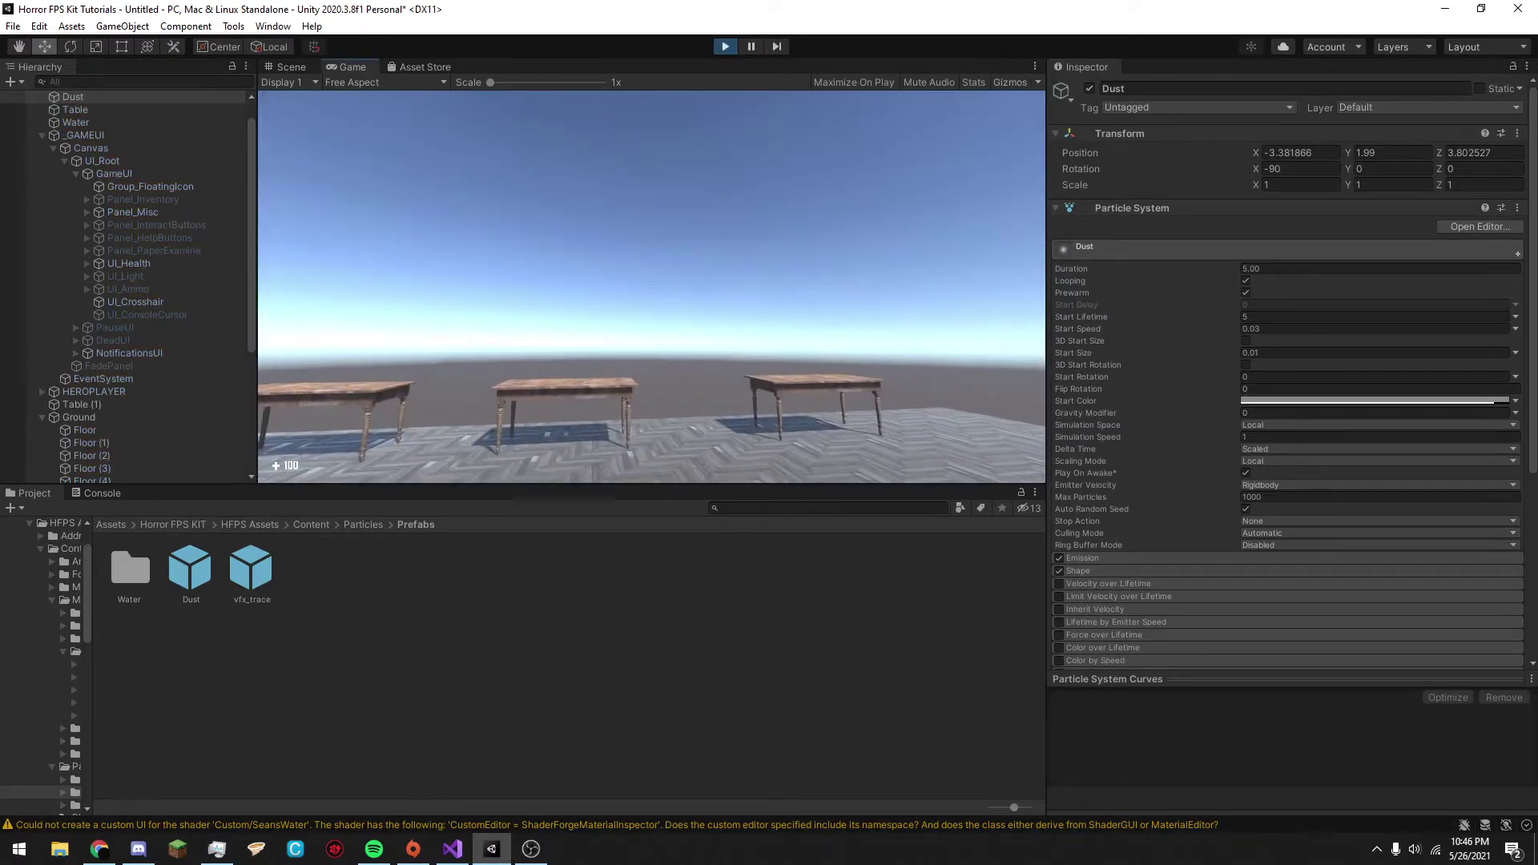
pyautogui.hotkey('shift', 'w')
pyautogui.rightClick(652, 286)
pyautogui.press('w')
pyautogui.press('space')
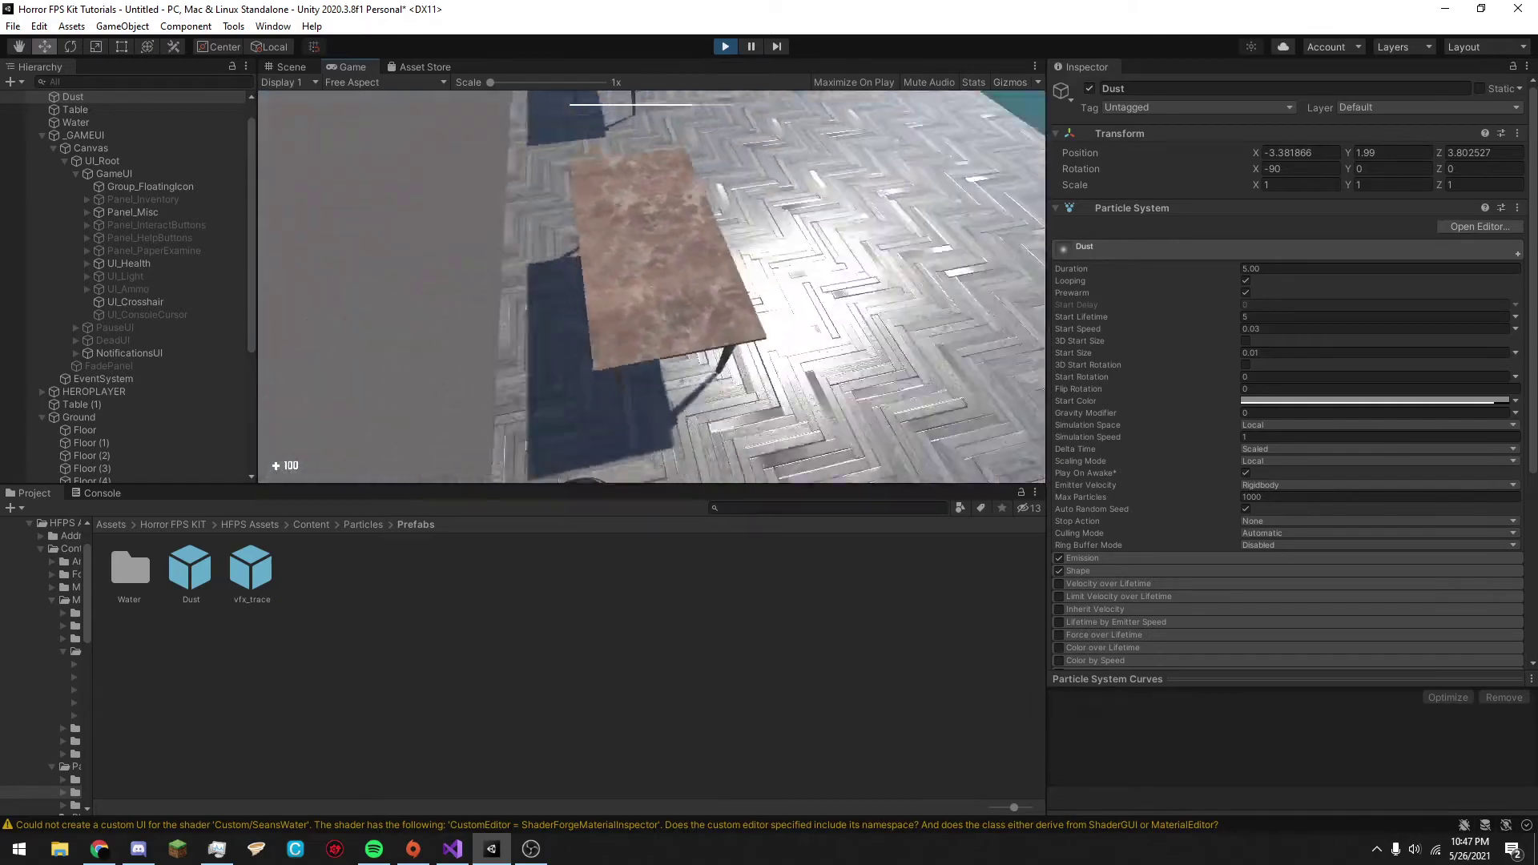
pyautogui.hotkey('shift', 'w')
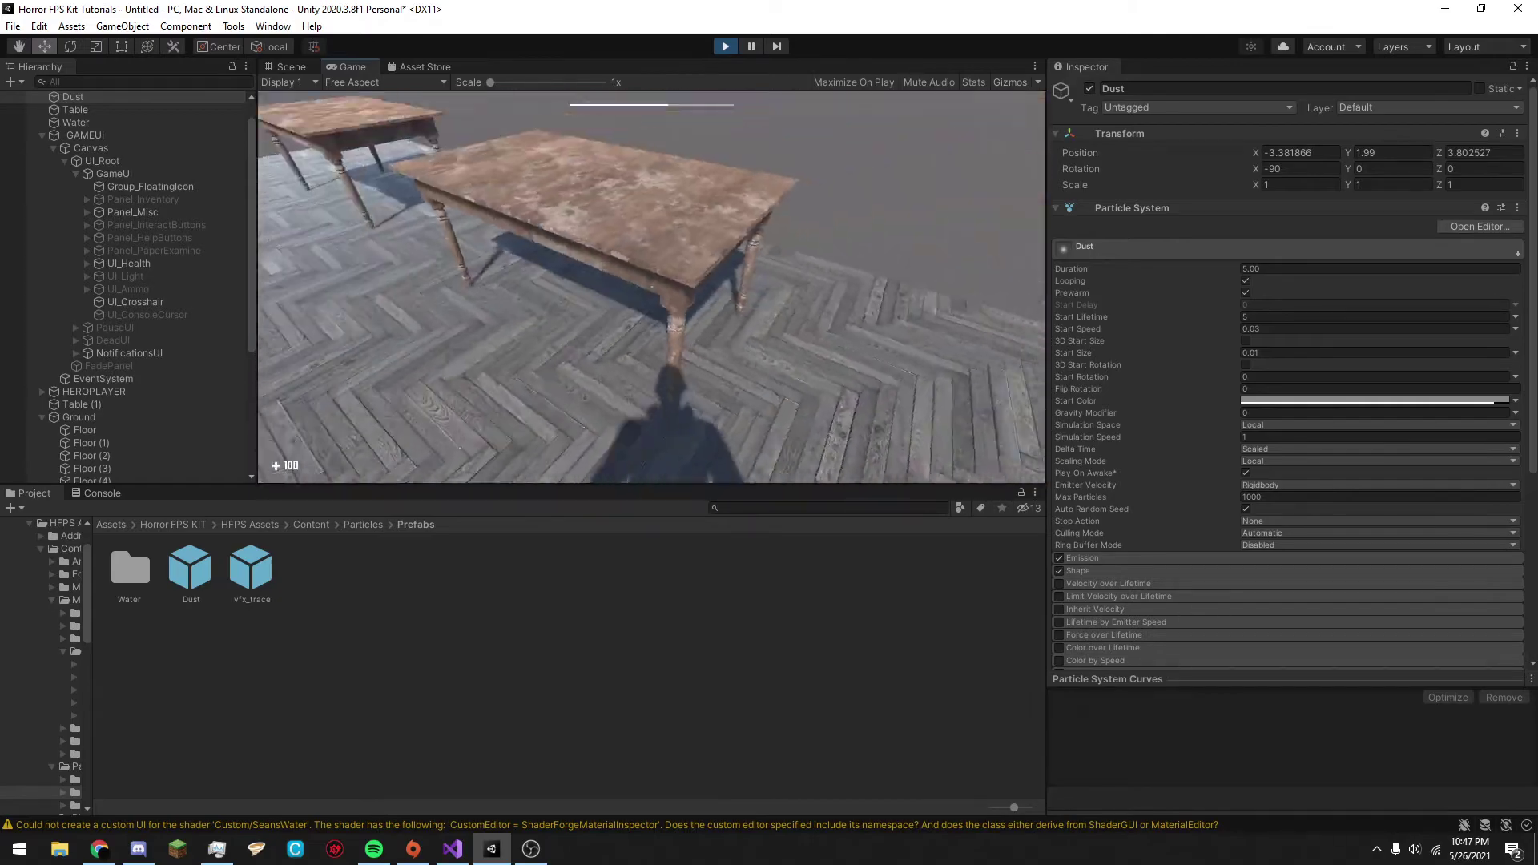
pyautogui.hotkey('shift', 'w')
pyautogui.press('space')
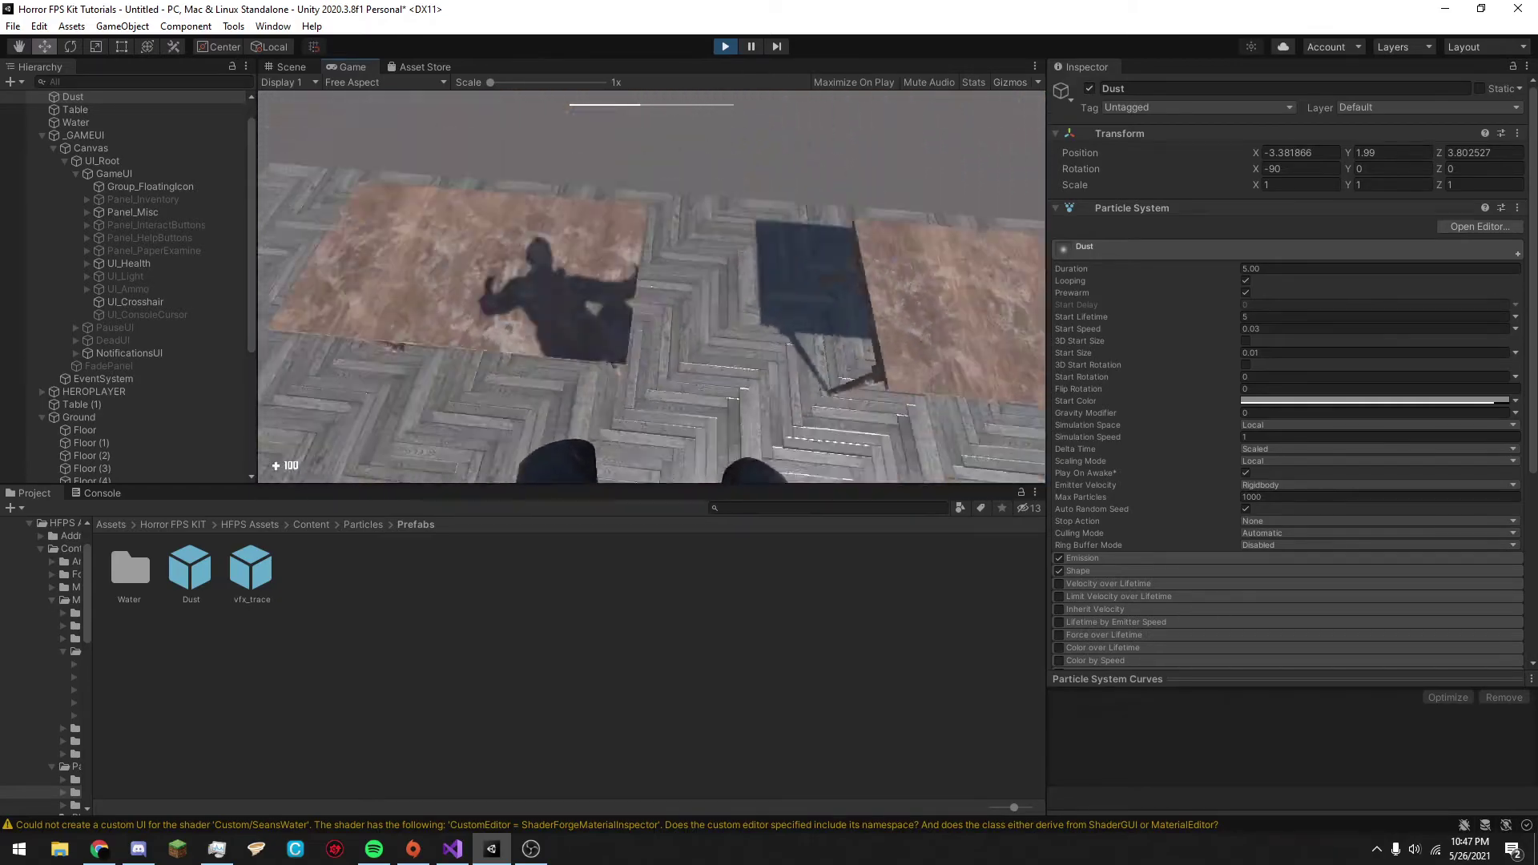
pyautogui.hotkey('shift', 'w')
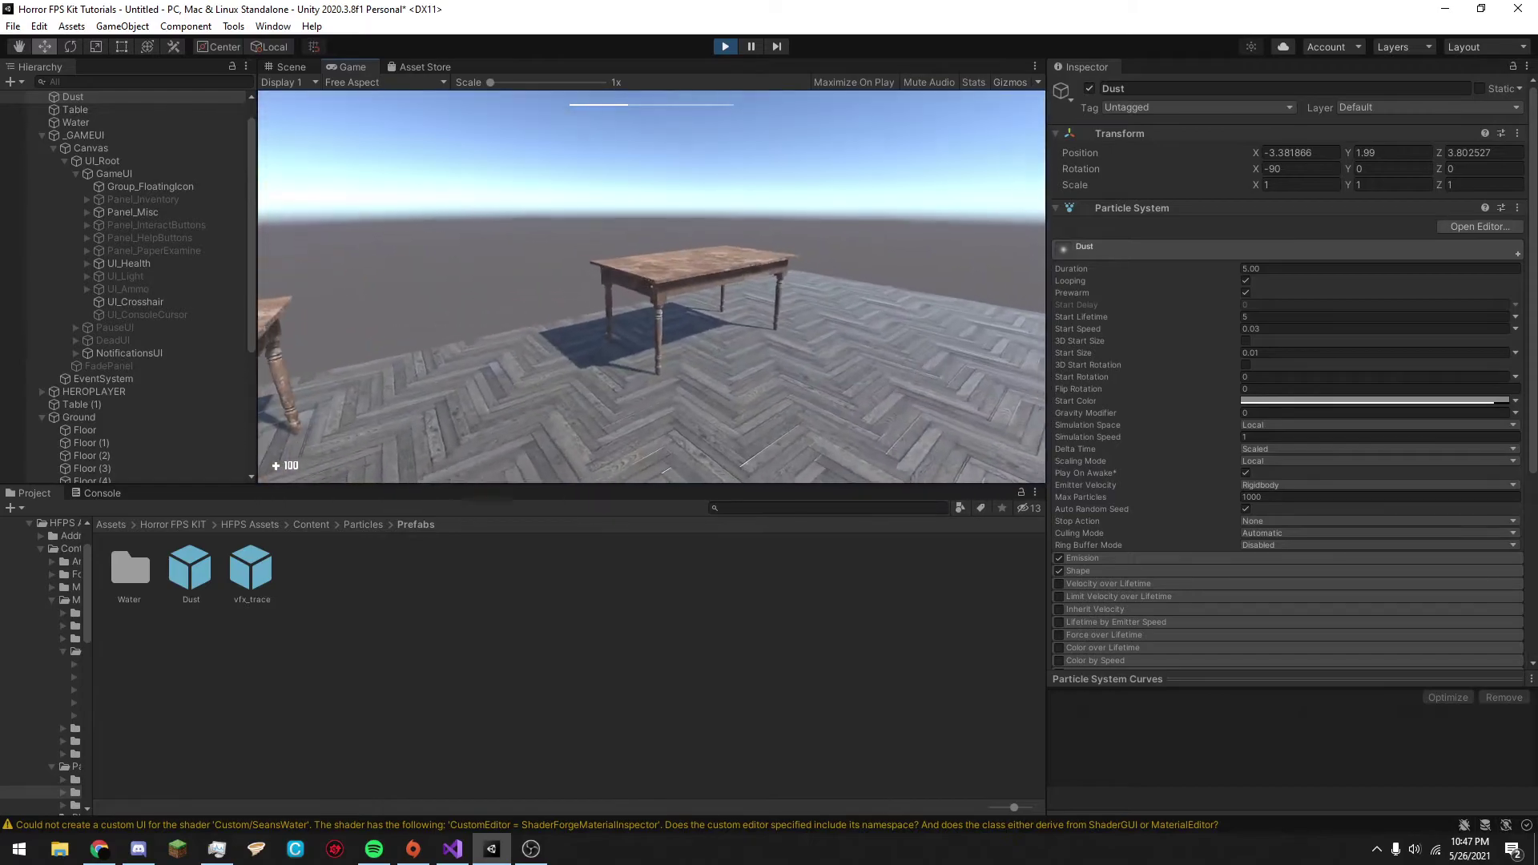
pyautogui.press('Escape')
pyautogui.click(728, 45)
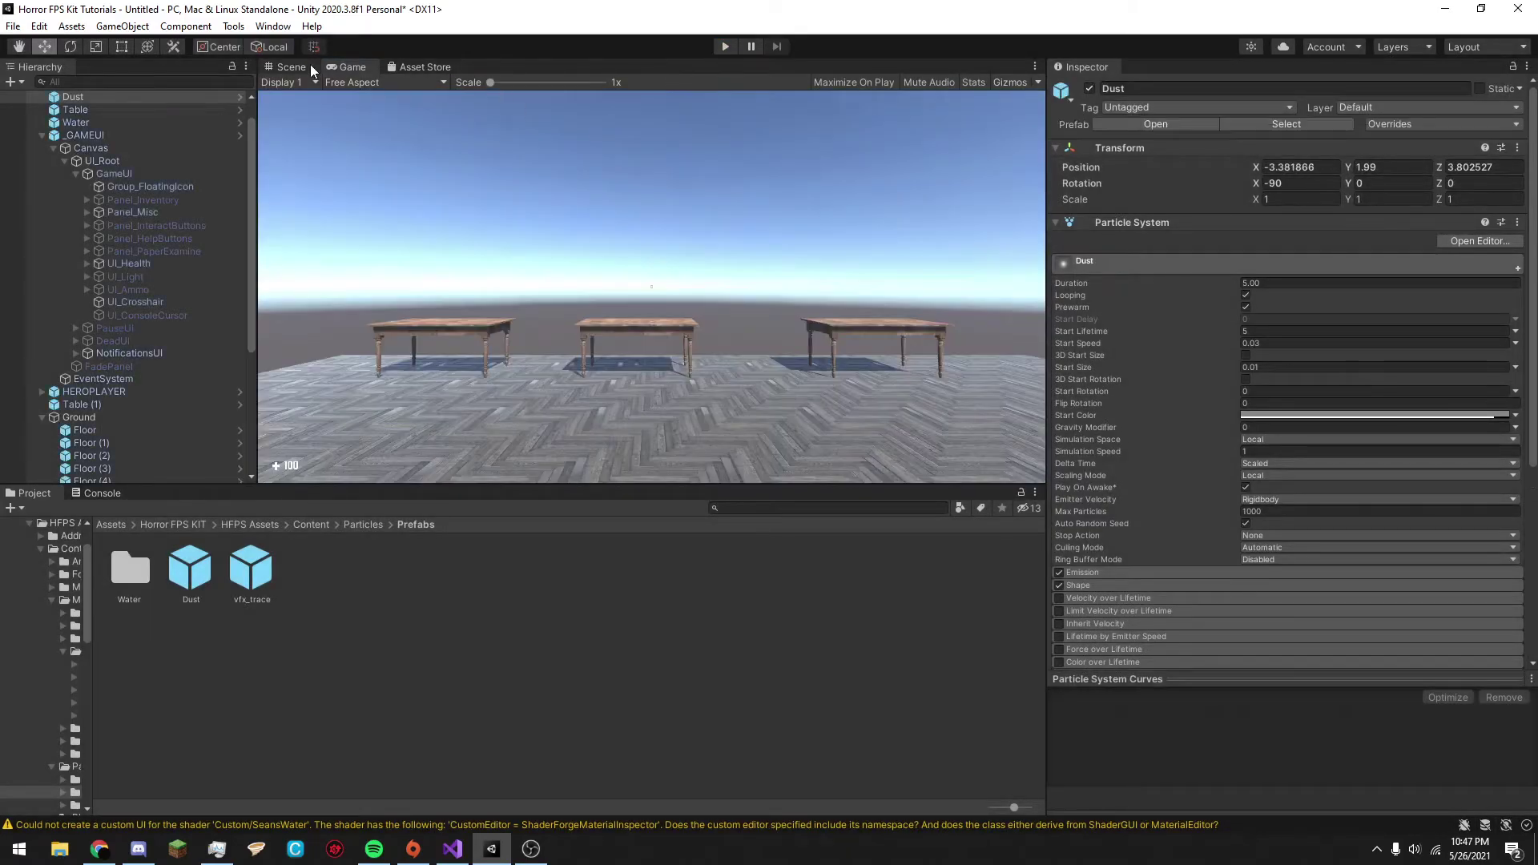
# Look over the tables, floor and pit in the Scene view and browse the kit's Content/Prefabs folder.
pyautogui.click(310, 64)
pyautogui.moveTo(620, 316); pyautogui.dragTo(561, 308, button='right')
pyautogui.press('w')
pyautogui.press('s')
pyautogui.press('w')
pyautogui.click(374, 526)
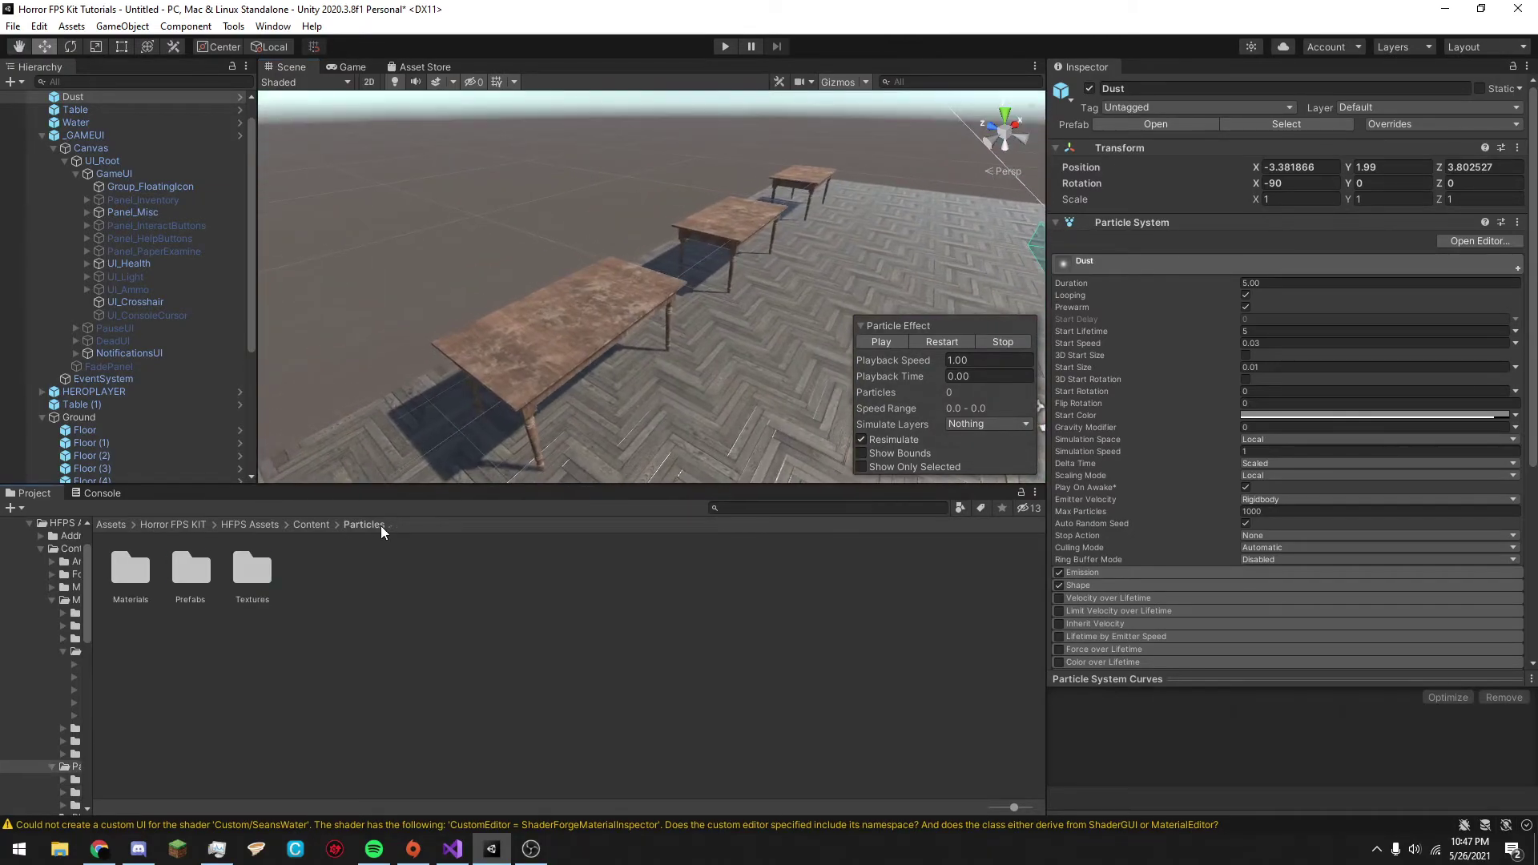
pyautogui.click(297, 528)
pyautogui.doubleClick(481, 573)
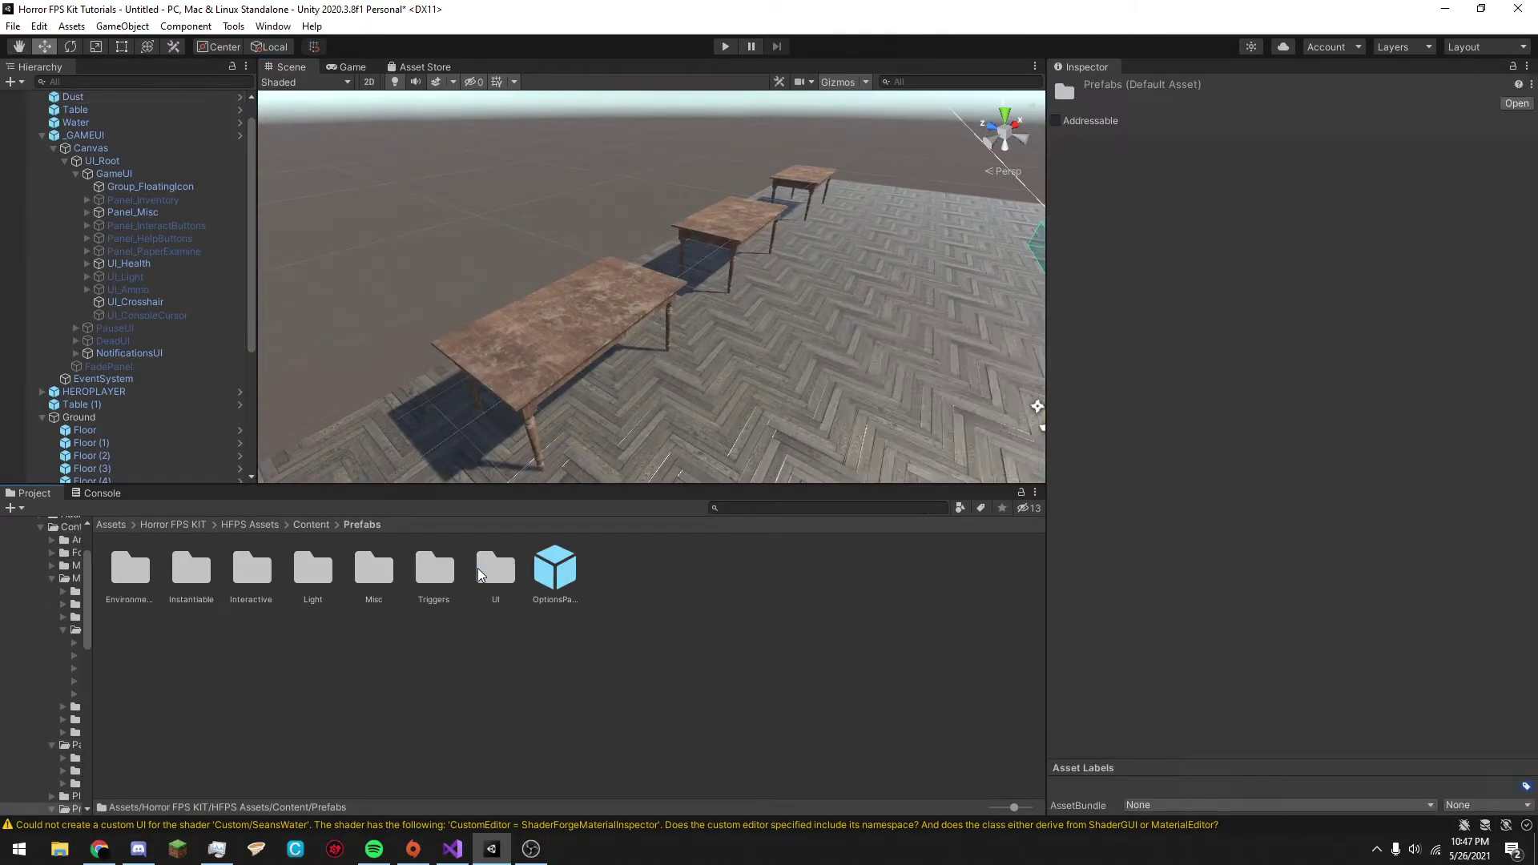
pyautogui.scroll(-10, 633, 344)
pyautogui.scroll(5, 663, 316)
pyautogui.moveTo(662, 316); pyautogui.dragTo(743, 320, button='right')
pyautogui.click(748, 697)
pyautogui.moveTo(424, 360); pyautogui.dragTo(490, 352, button='right')
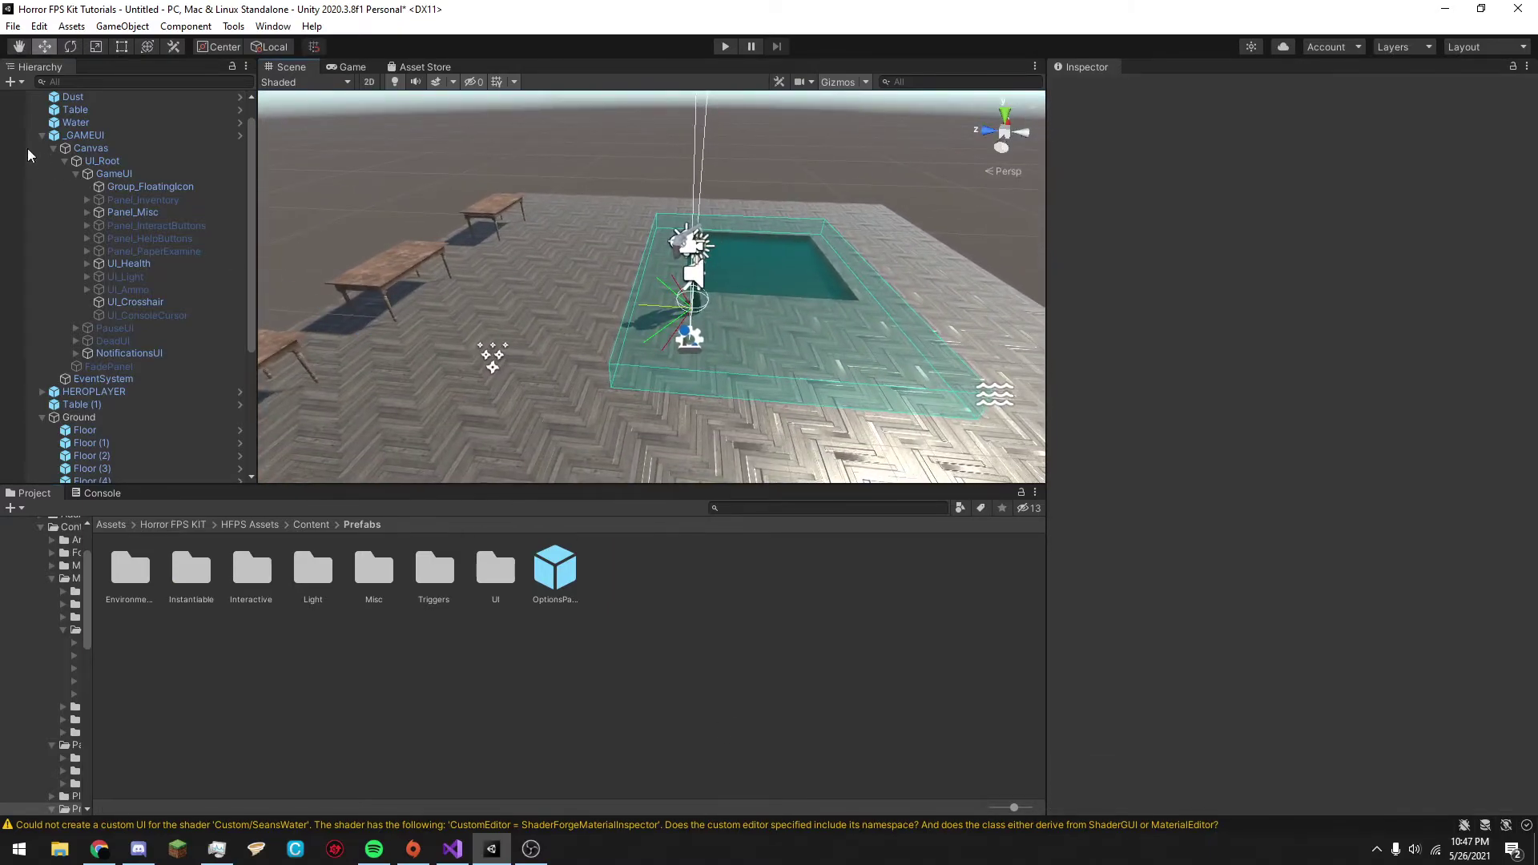
# Save the scene as "Scene" in a new "Scenes" folder inside Assets.
pyautogui.hotkey('ctrl', 's')
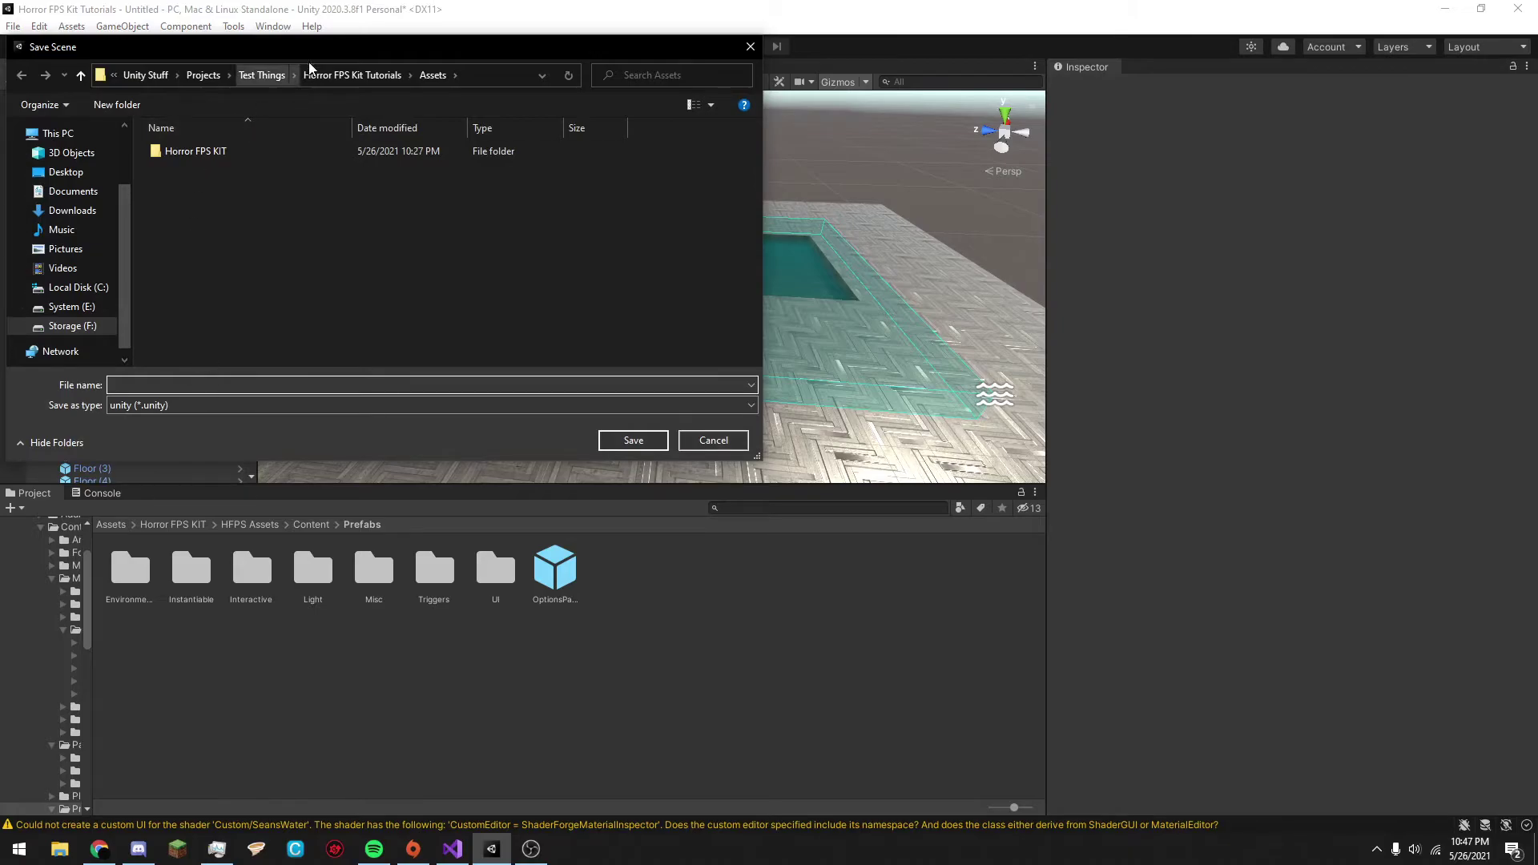
pyautogui.click(118, 112)
pyautogui.write('Scenes')
pyautogui.press('Return')
pyautogui.press('Return')
pyautogui.click(187, 383)
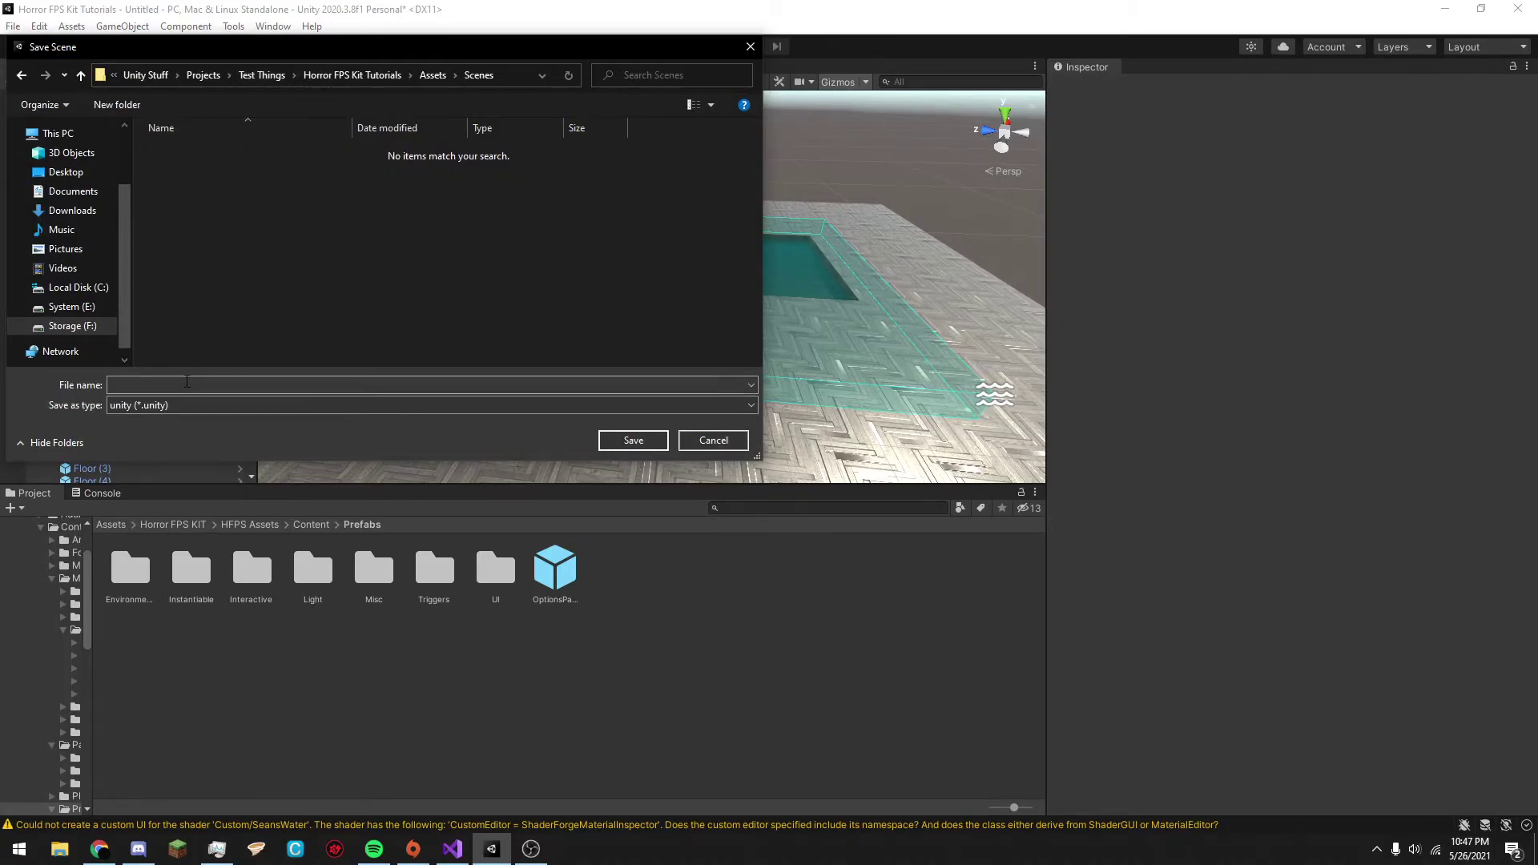
pyautogui.write('Scene')
pyautogui.press('Return')
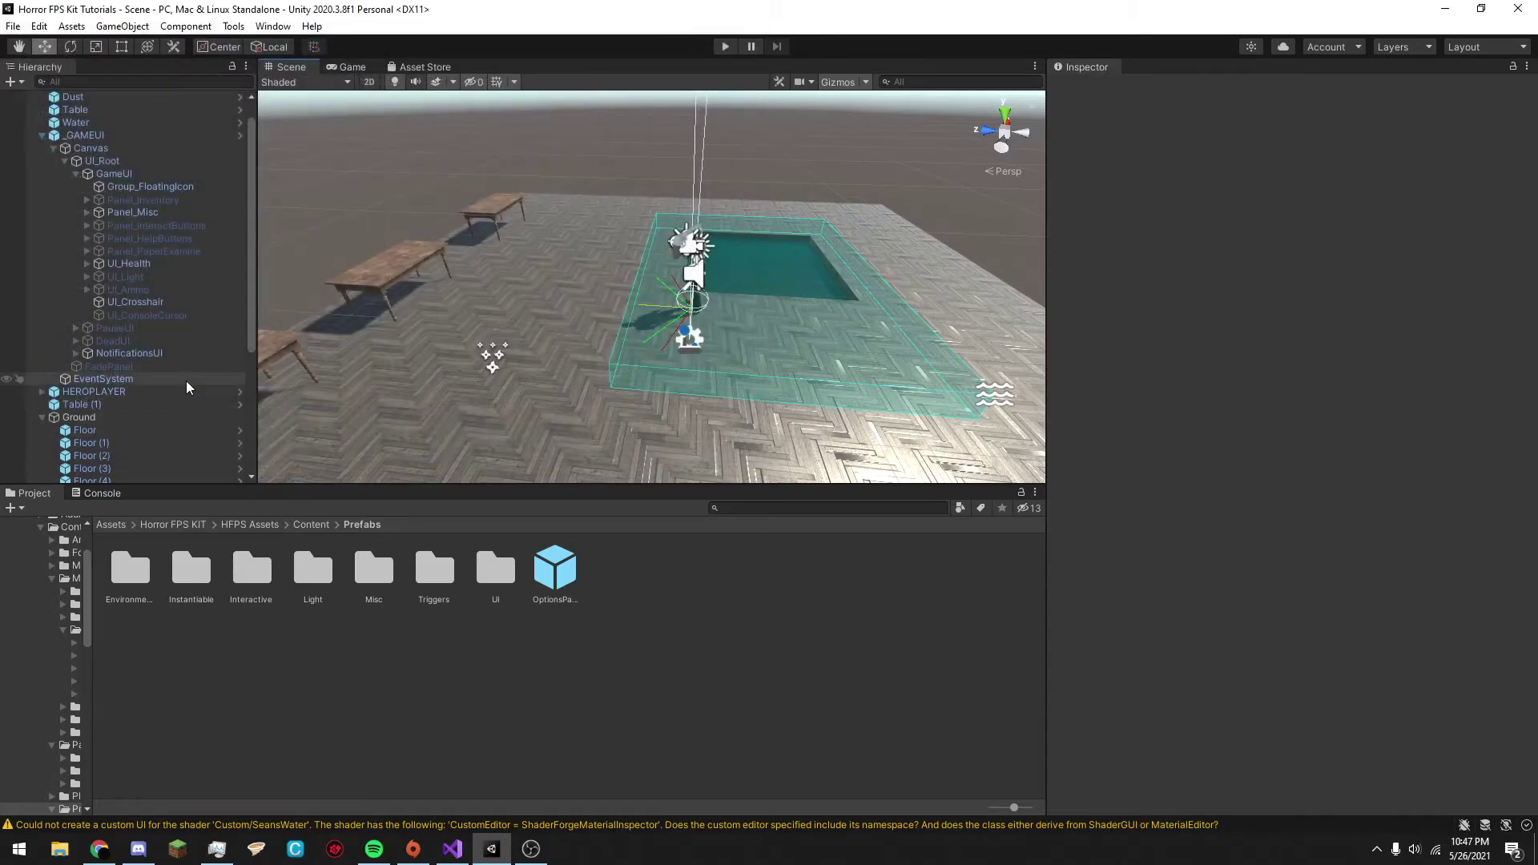
# Remove the Showcase and TheHouse Demo scenes from the build's scene list and add the open scene to it.
pyautogui.click(247, 524)
pyautogui.click(170, 524)
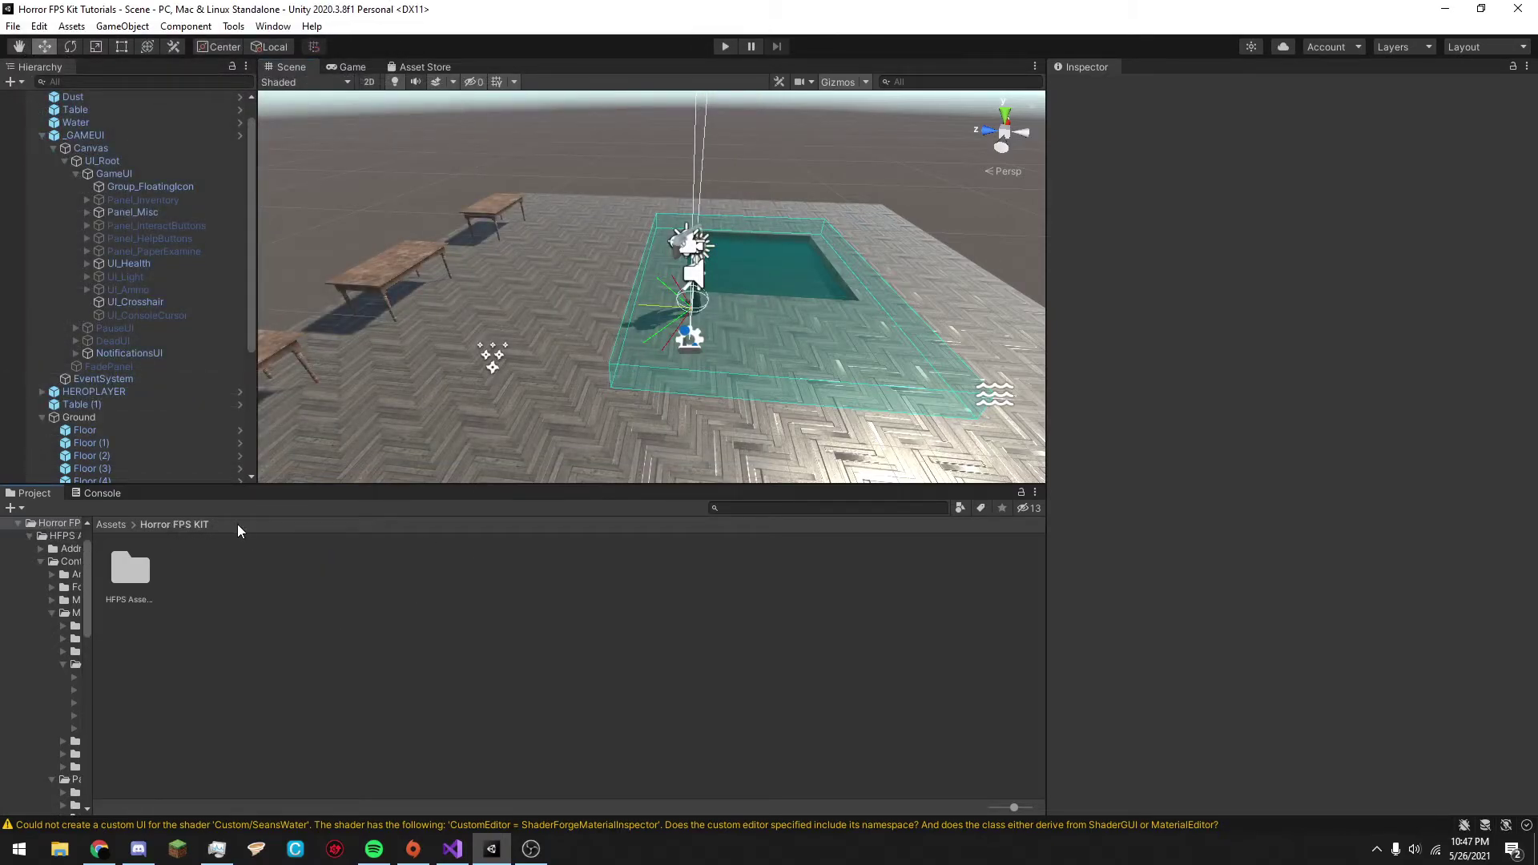
pyautogui.click(15, 26)
pyautogui.click(72, 221)
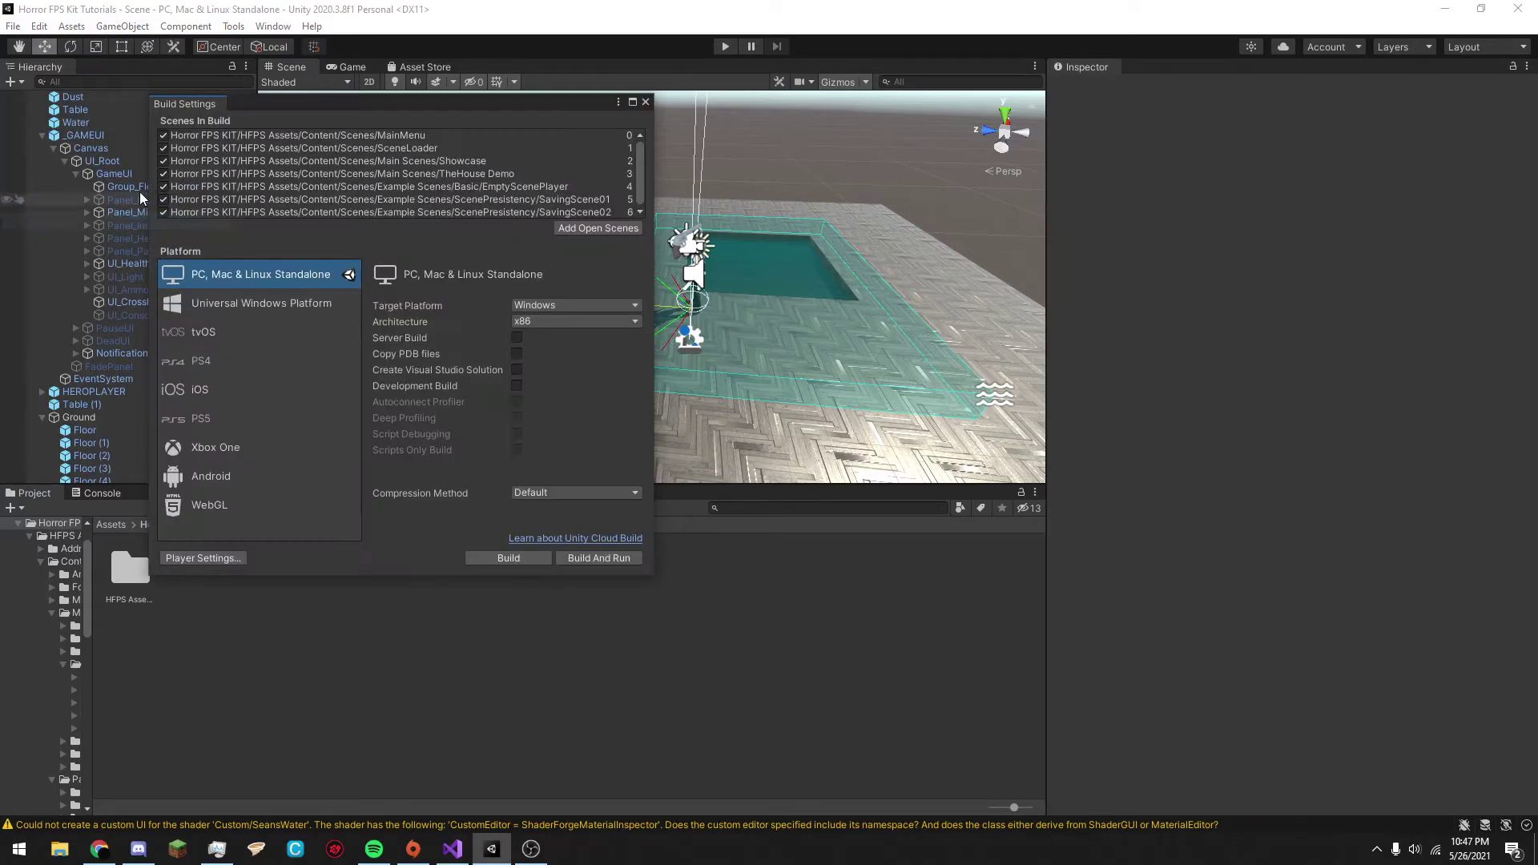
pyautogui.click(468, 147)
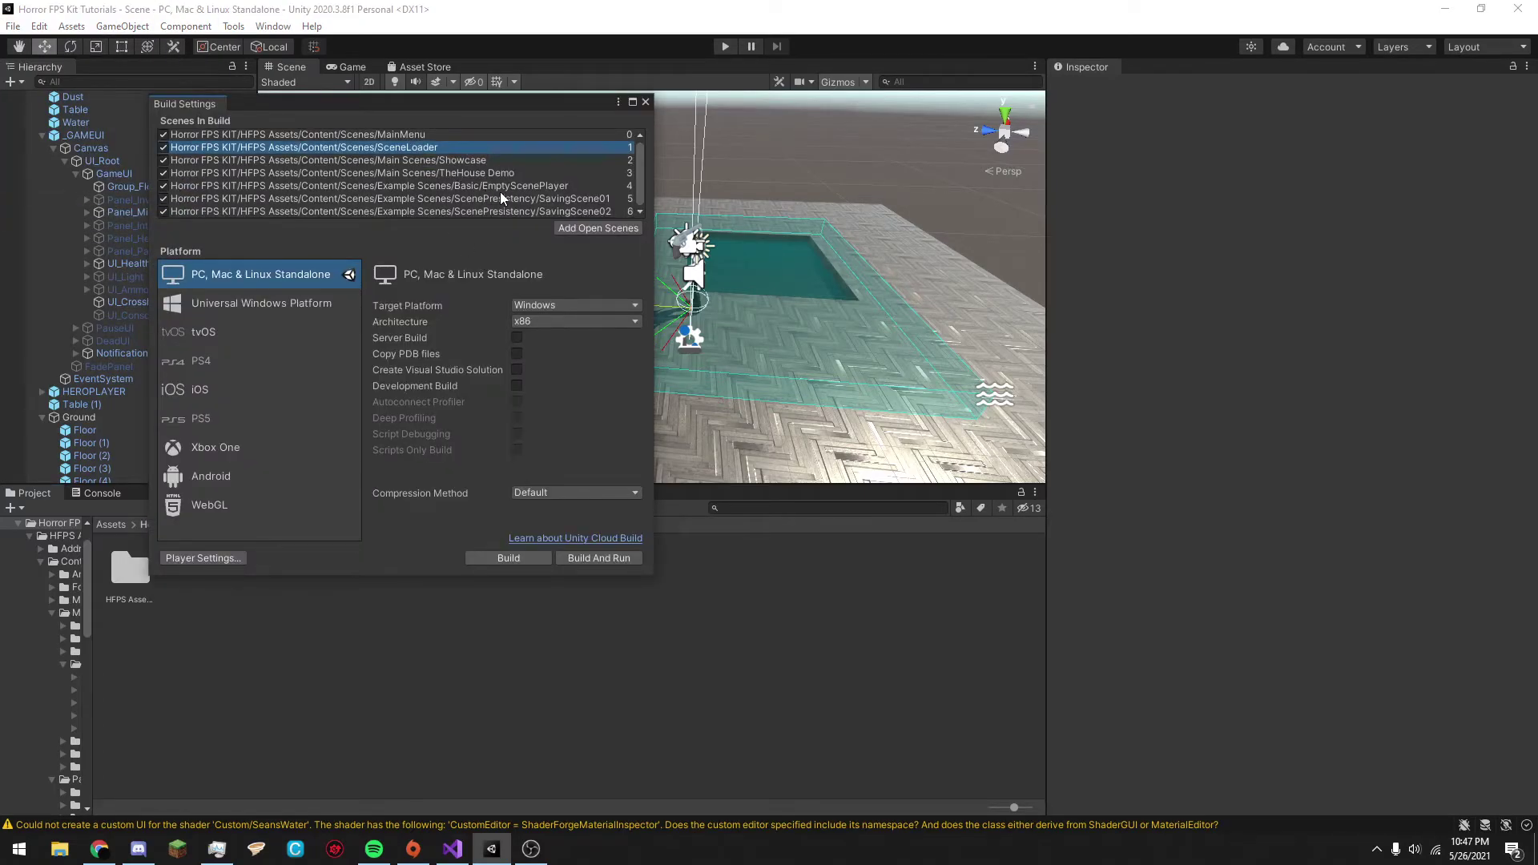
pyautogui.click(493, 182)
pyautogui.keyDown('shift'); pyautogui.click(482, 162); pyautogui.keyUp('shift')
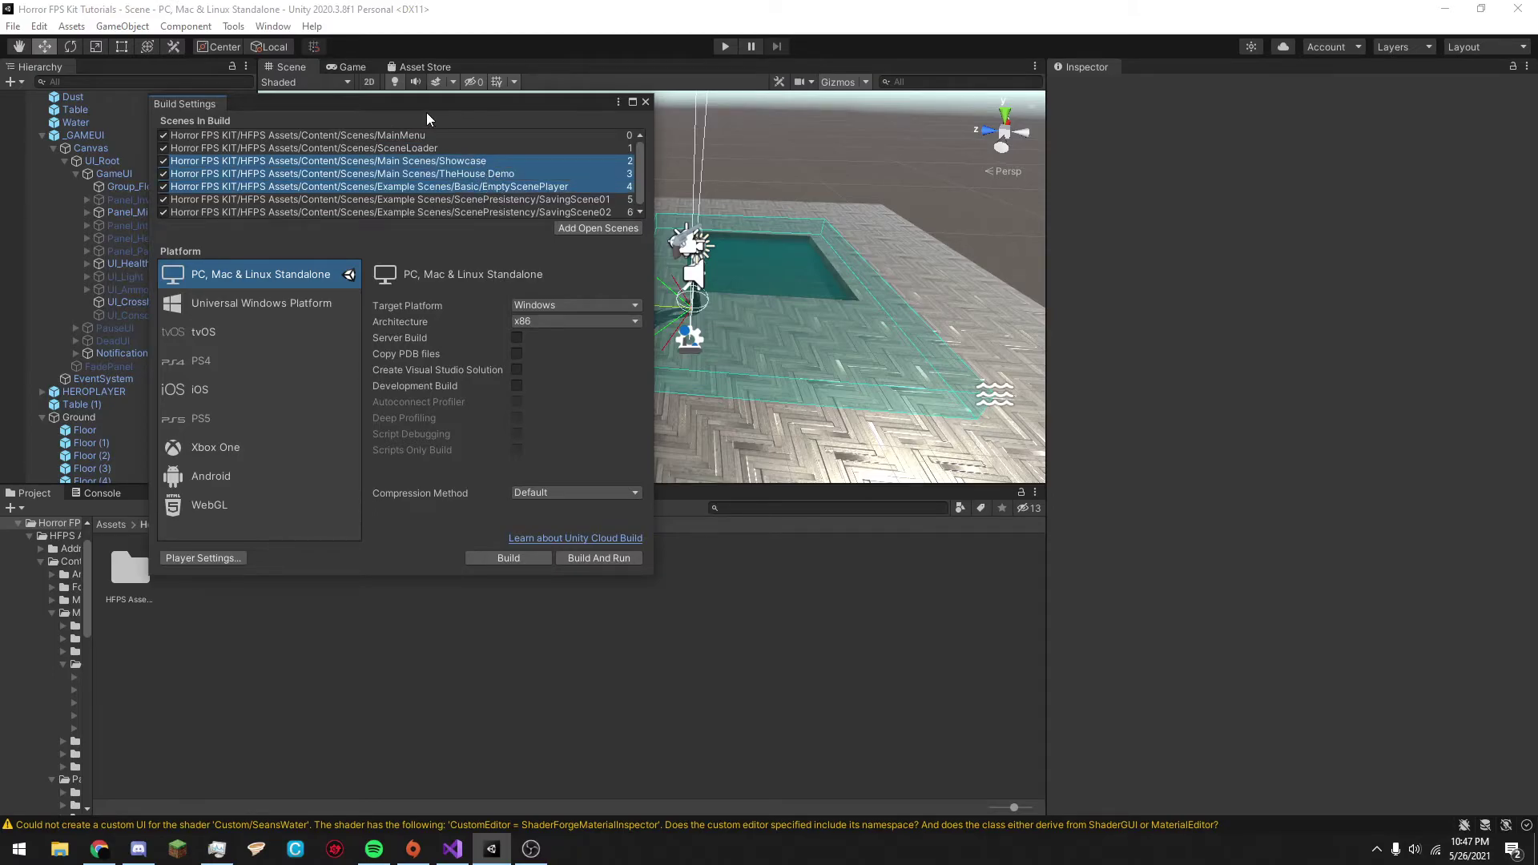
pyautogui.click(495, 165)
pyautogui.keyDown('shift'); pyautogui.click(500, 169); pyautogui.keyUp('shift')
pyautogui.press('Delete')
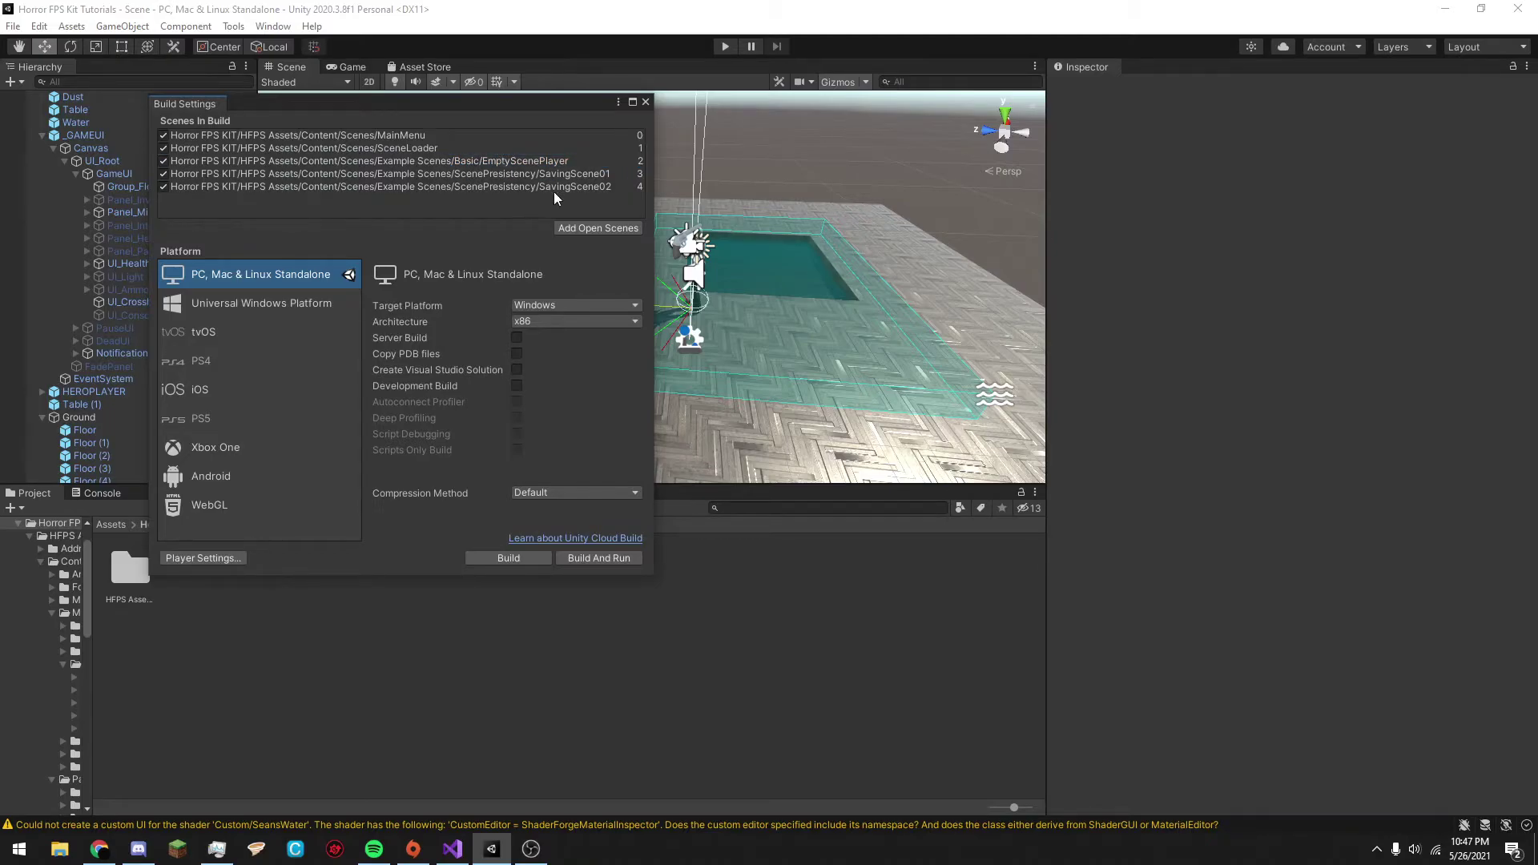
pyautogui.click(570, 228)
pyautogui.click(645, 102)
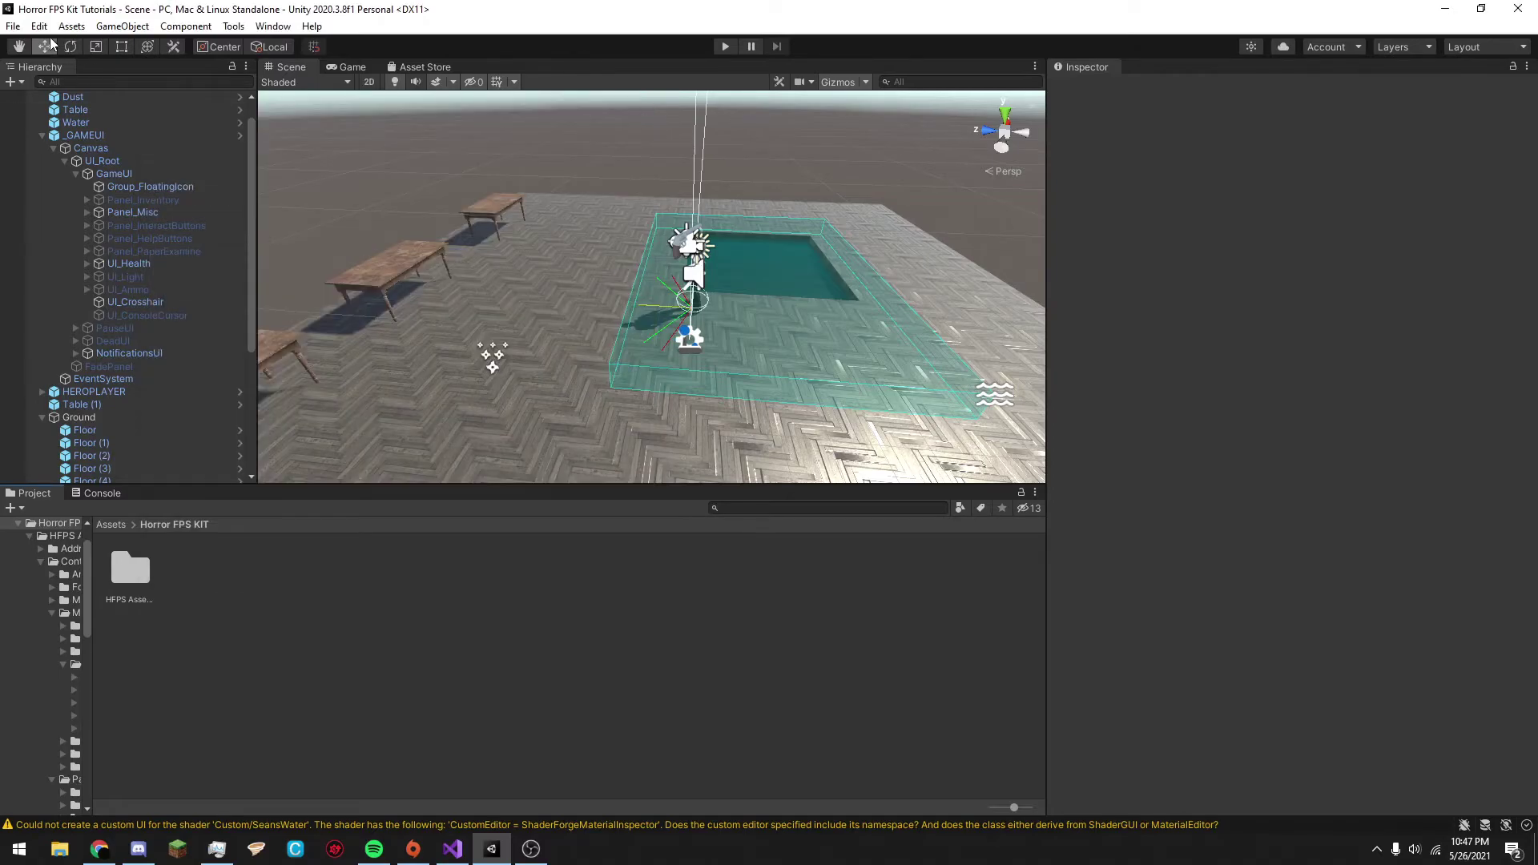
# Open the Player settings from the Build Settings and dock the Project Settings window beside the Inspector.
pyautogui.click(7, 26)
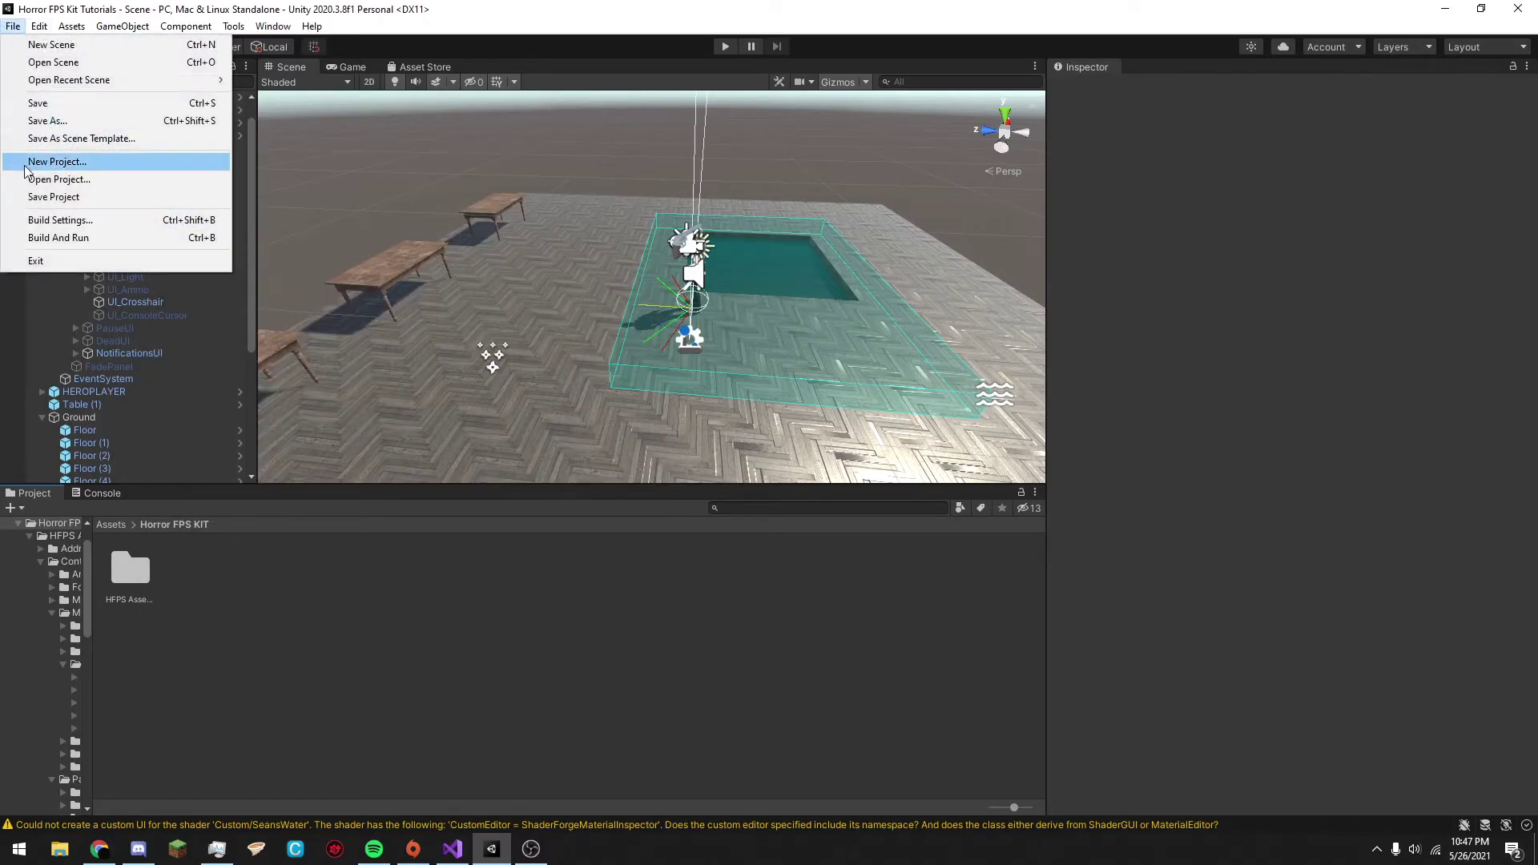
pyautogui.click(112, 219)
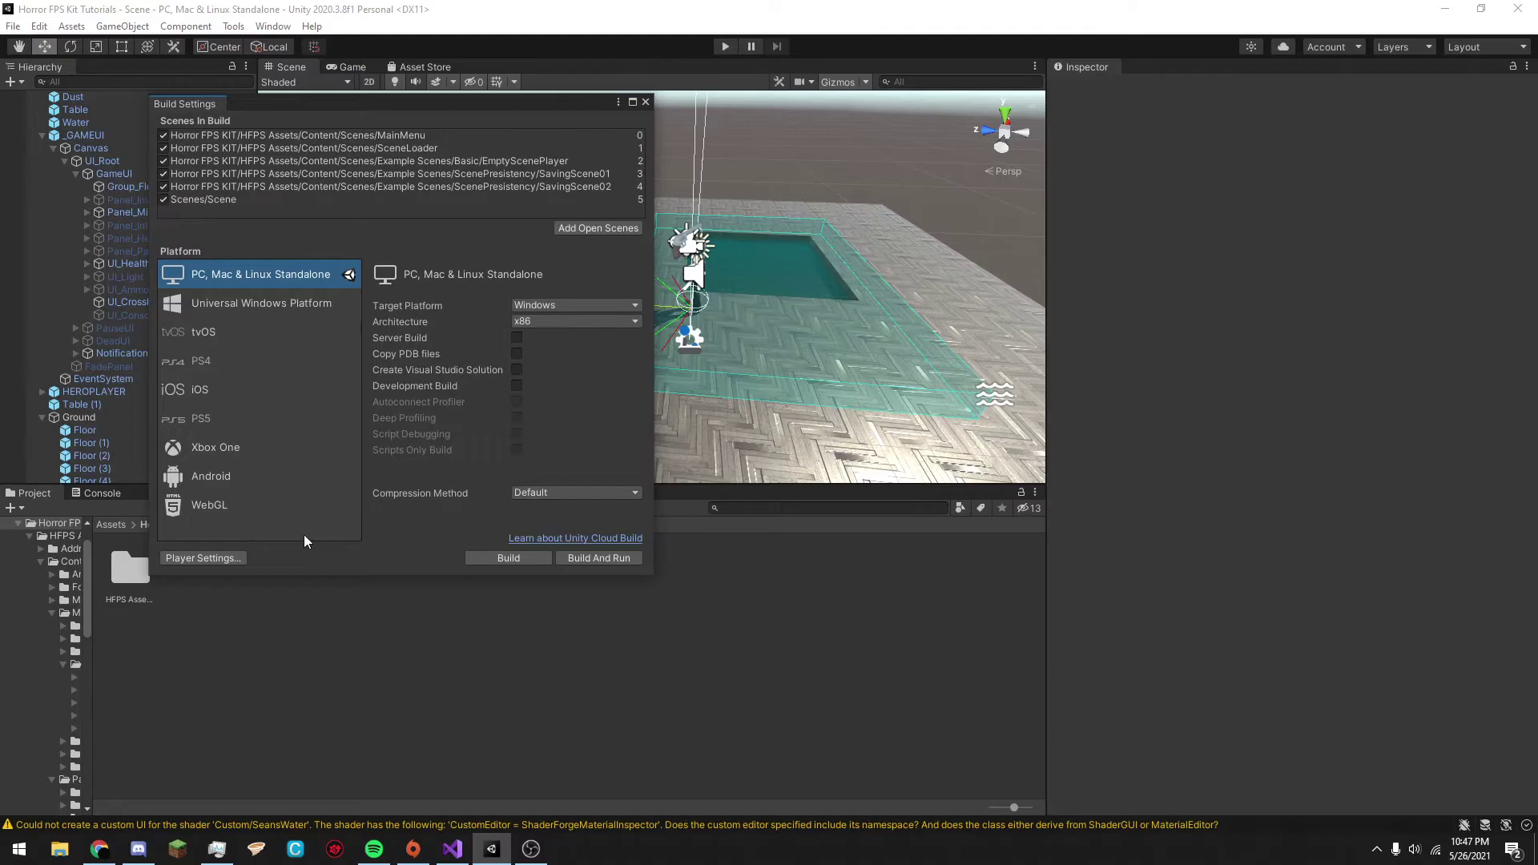
pyautogui.click(202, 558)
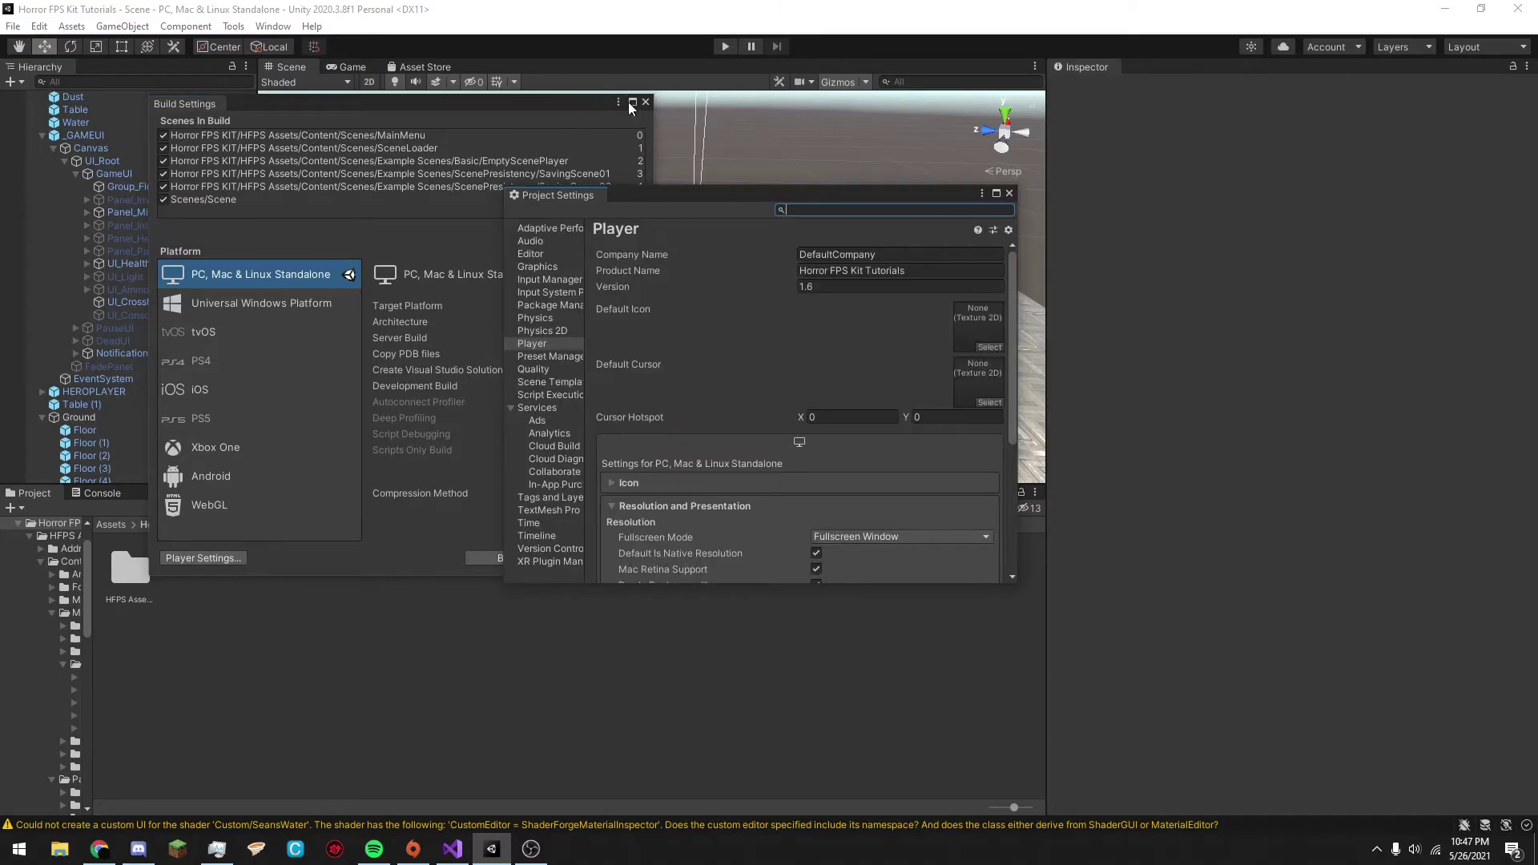
pyautogui.click(644, 103)
pyautogui.moveTo(579, 190); pyautogui.dragTo(1193, 88)
# Set the company name to "UDTutorials", the product name to "Tutorial" and the version to 0.1.
pyautogui.click(1424, 128)
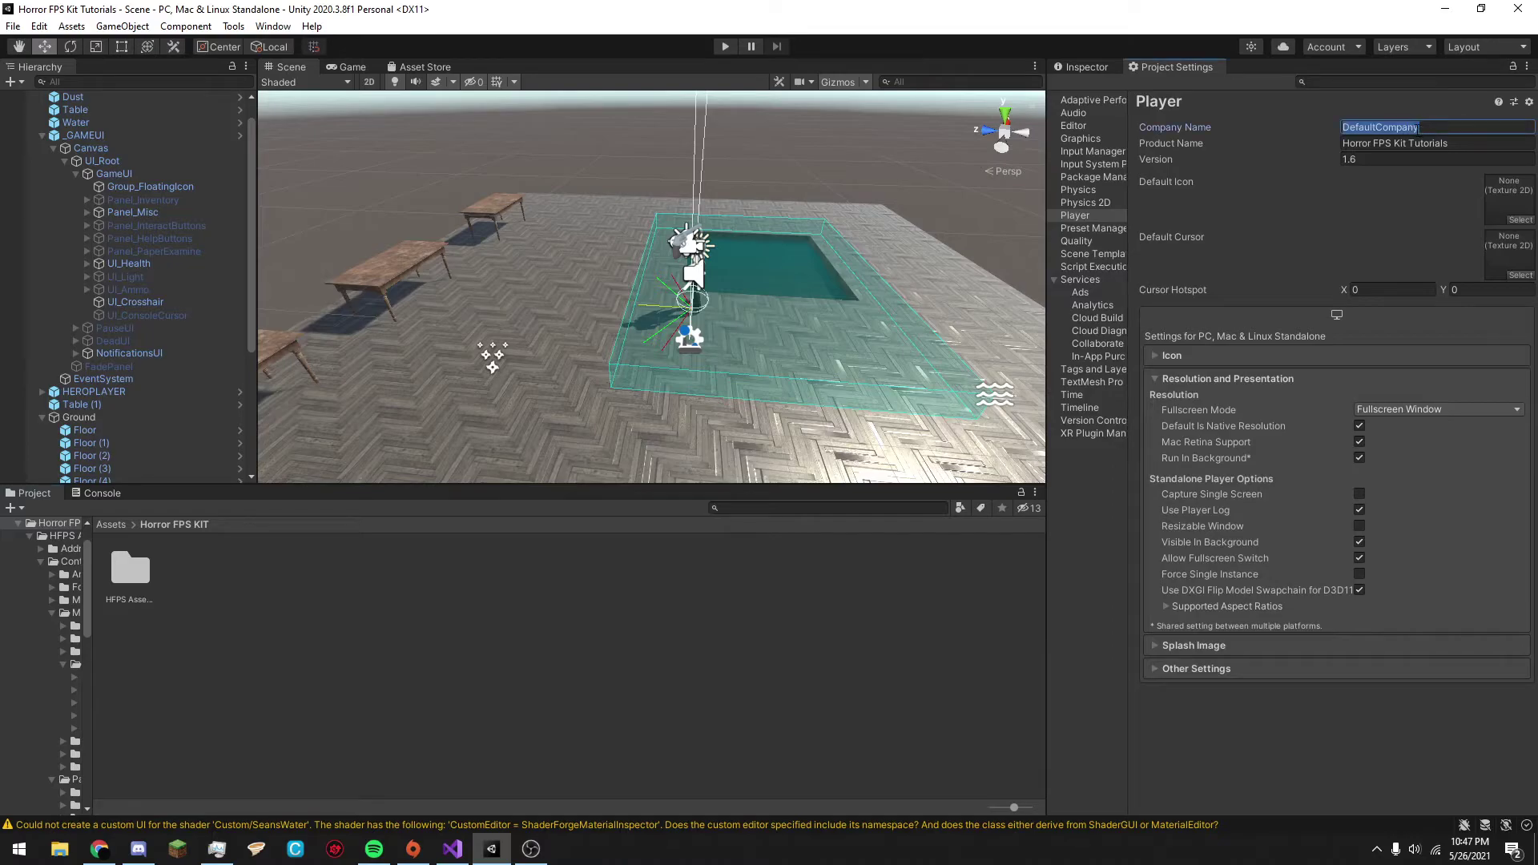
pyautogui.write('UDTutorials')
pyautogui.press('Tab')
pyautogui.write('T')
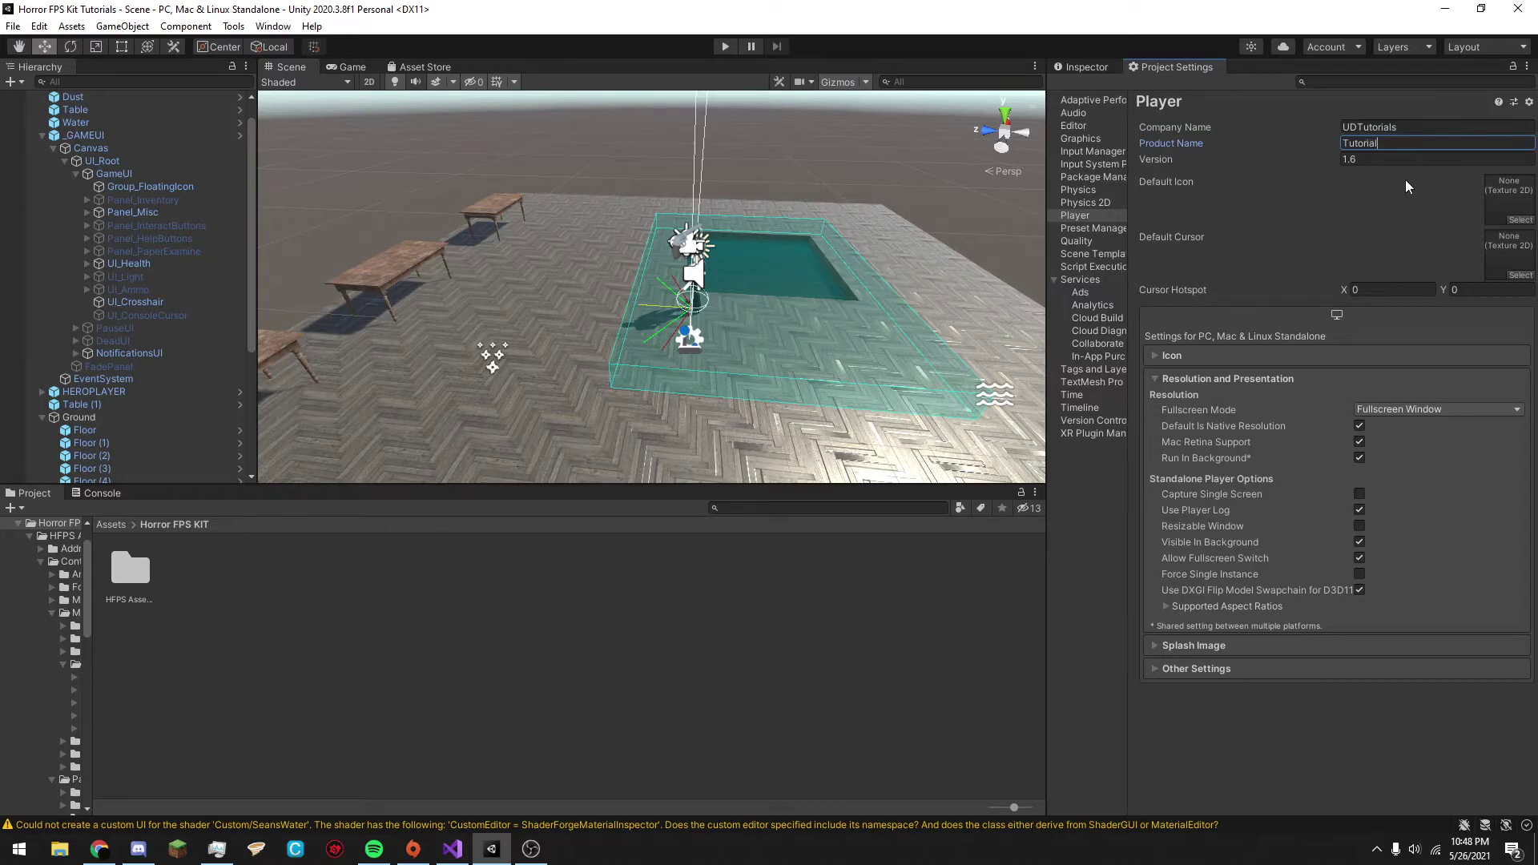
pyautogui.click(1355, 160)
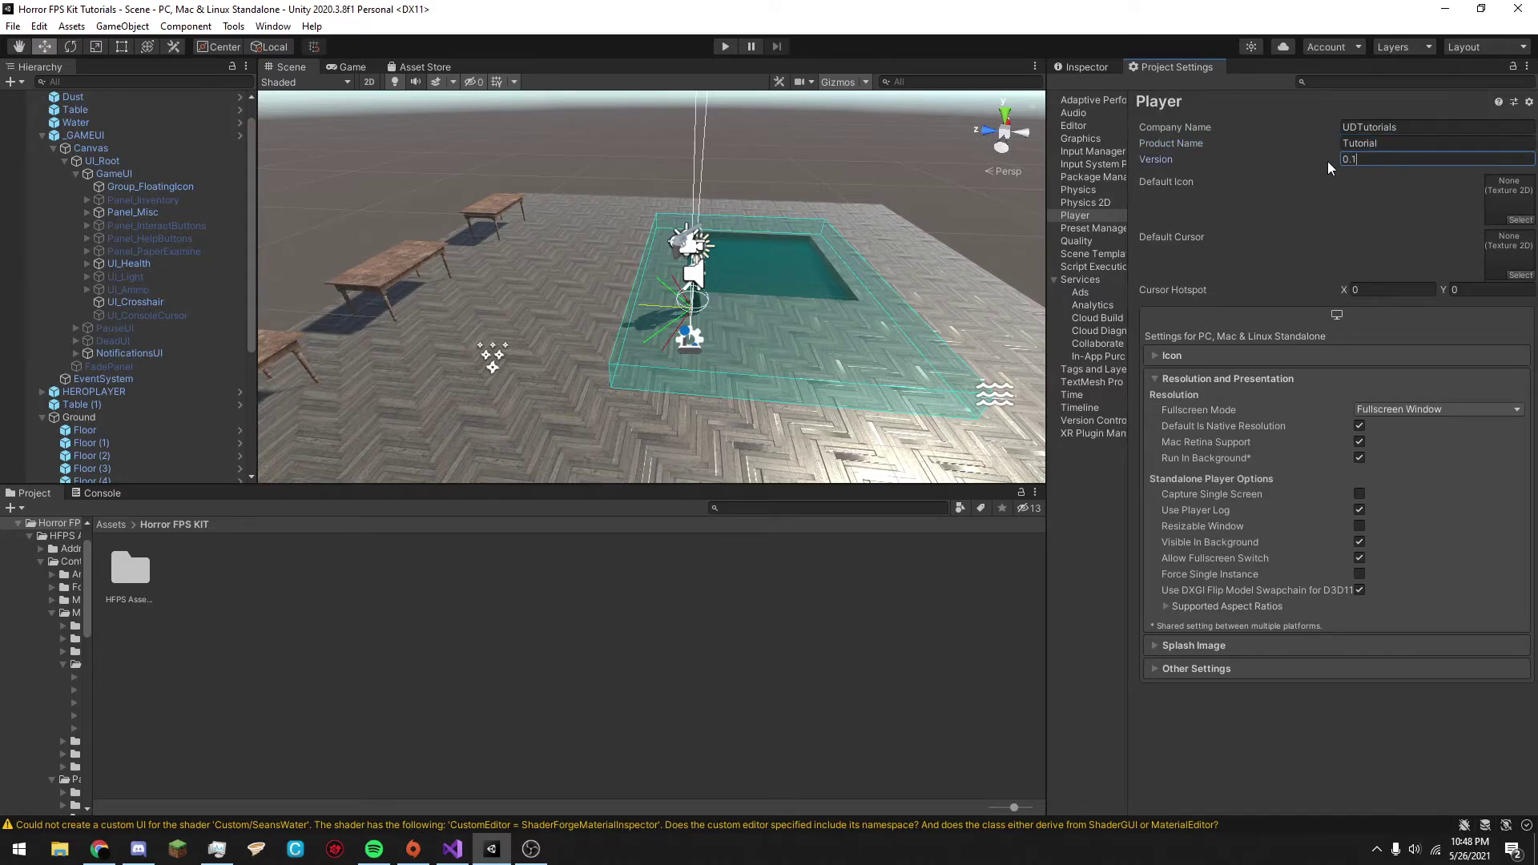
# Find the Flashlight texture by searching for "flash" and assign it as the default icon.
pyautogui.click(1514, 221)
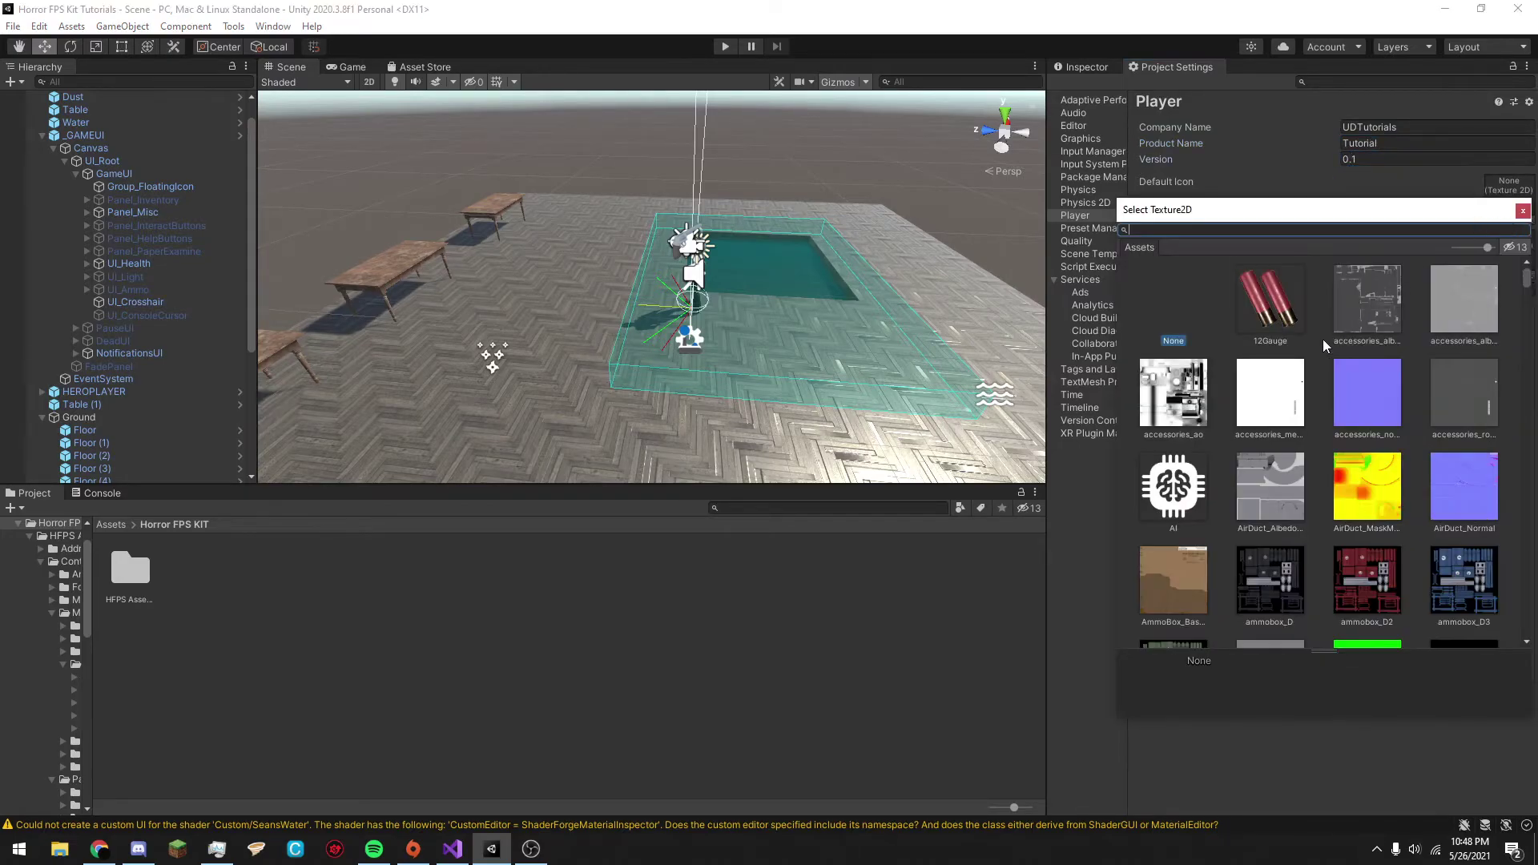
pyautogui.scroll(-5, 1280, 320)
pyautogui.write('fa')
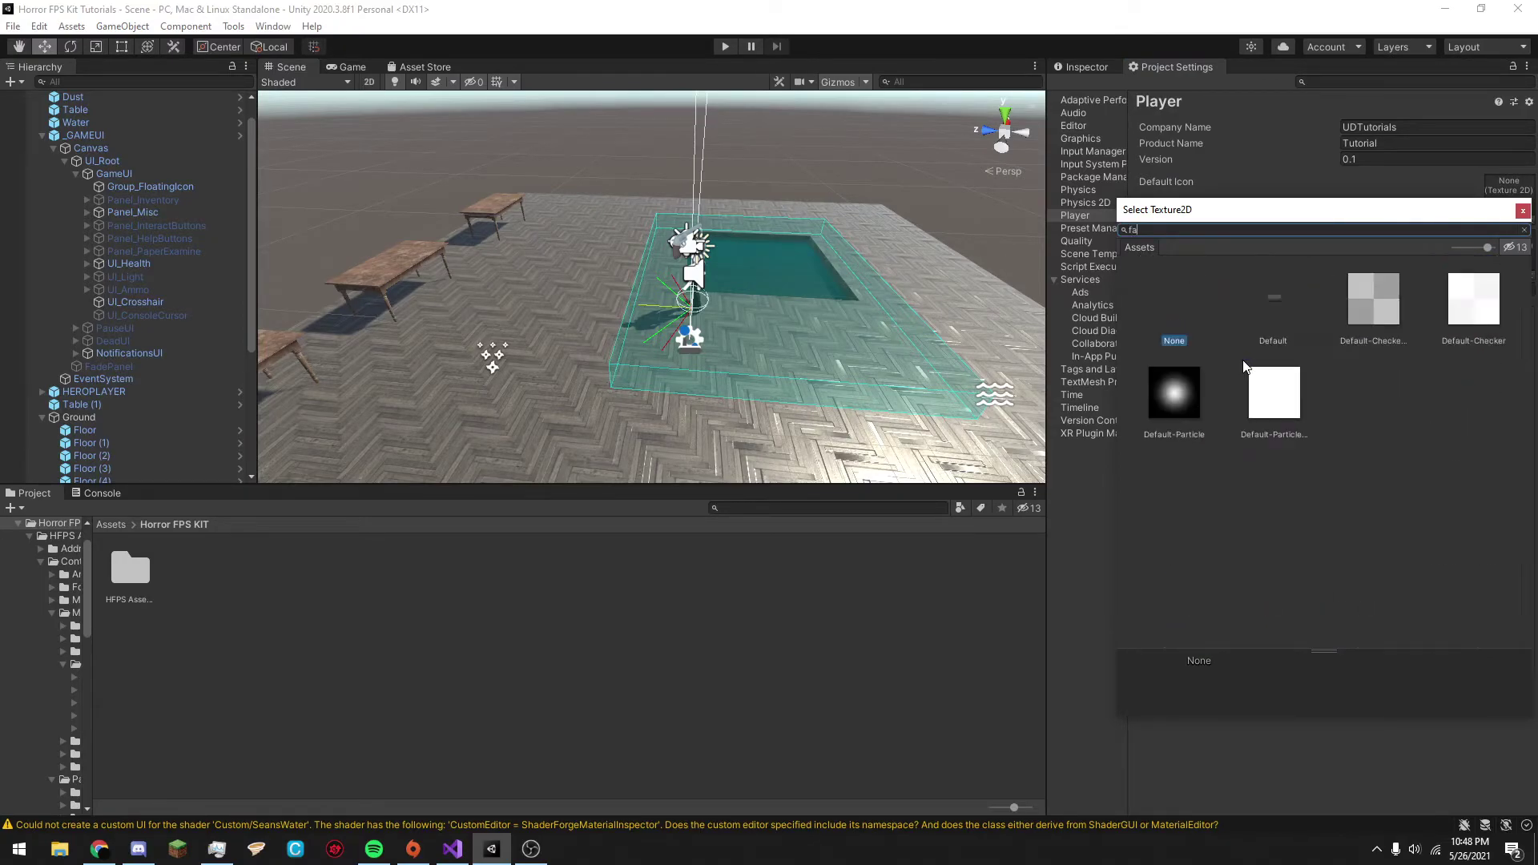
pyautogui.press('BackSpace')
pyautogui.write('lash')
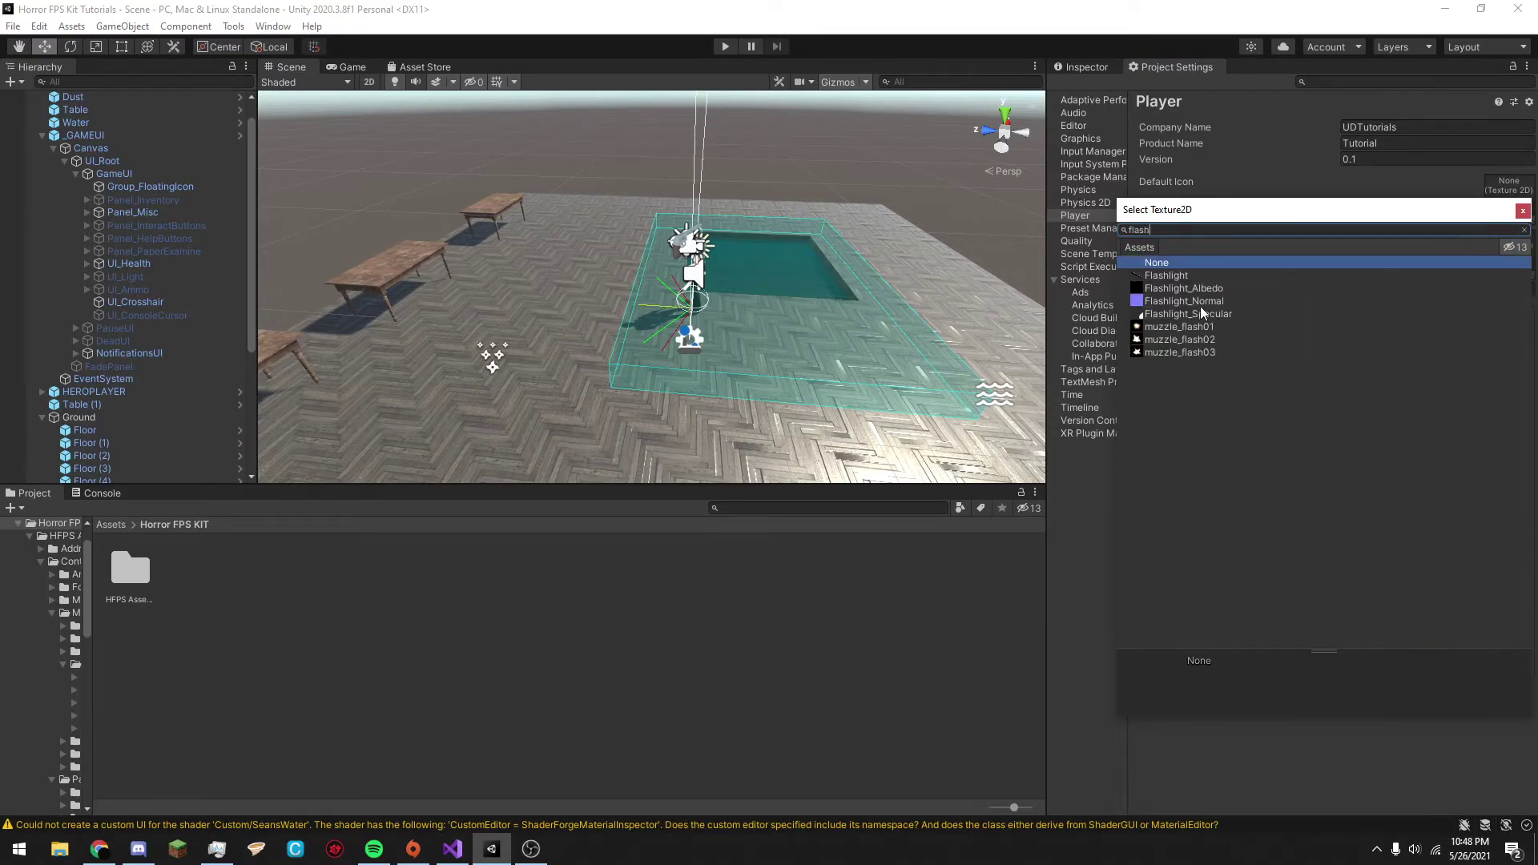
pyautogui.doubleClick(1155, 276)
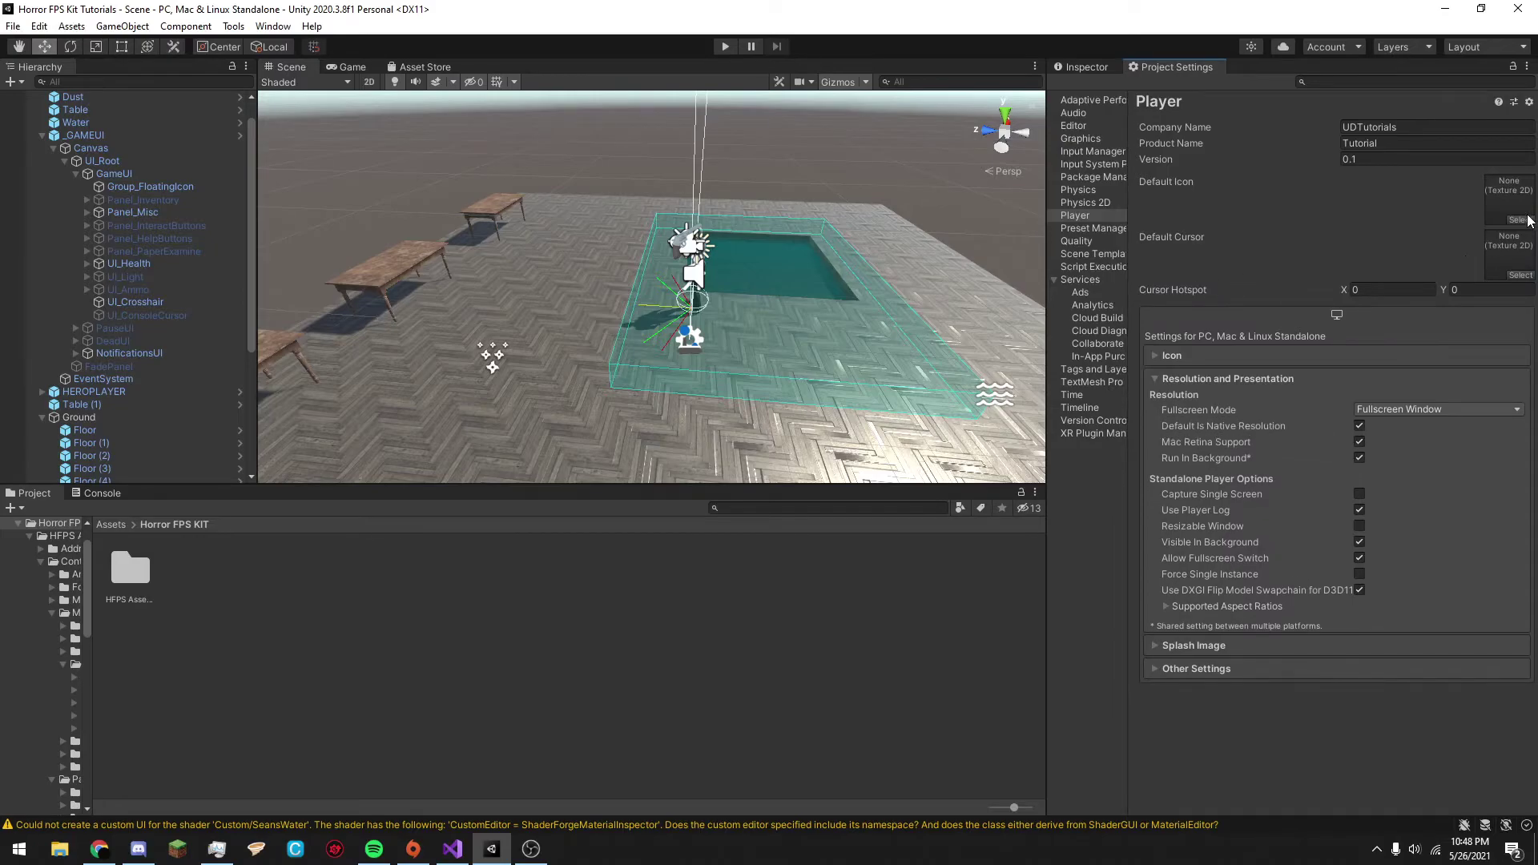
pyautogui.click(1510, 248)
pyautogui.write('flash')
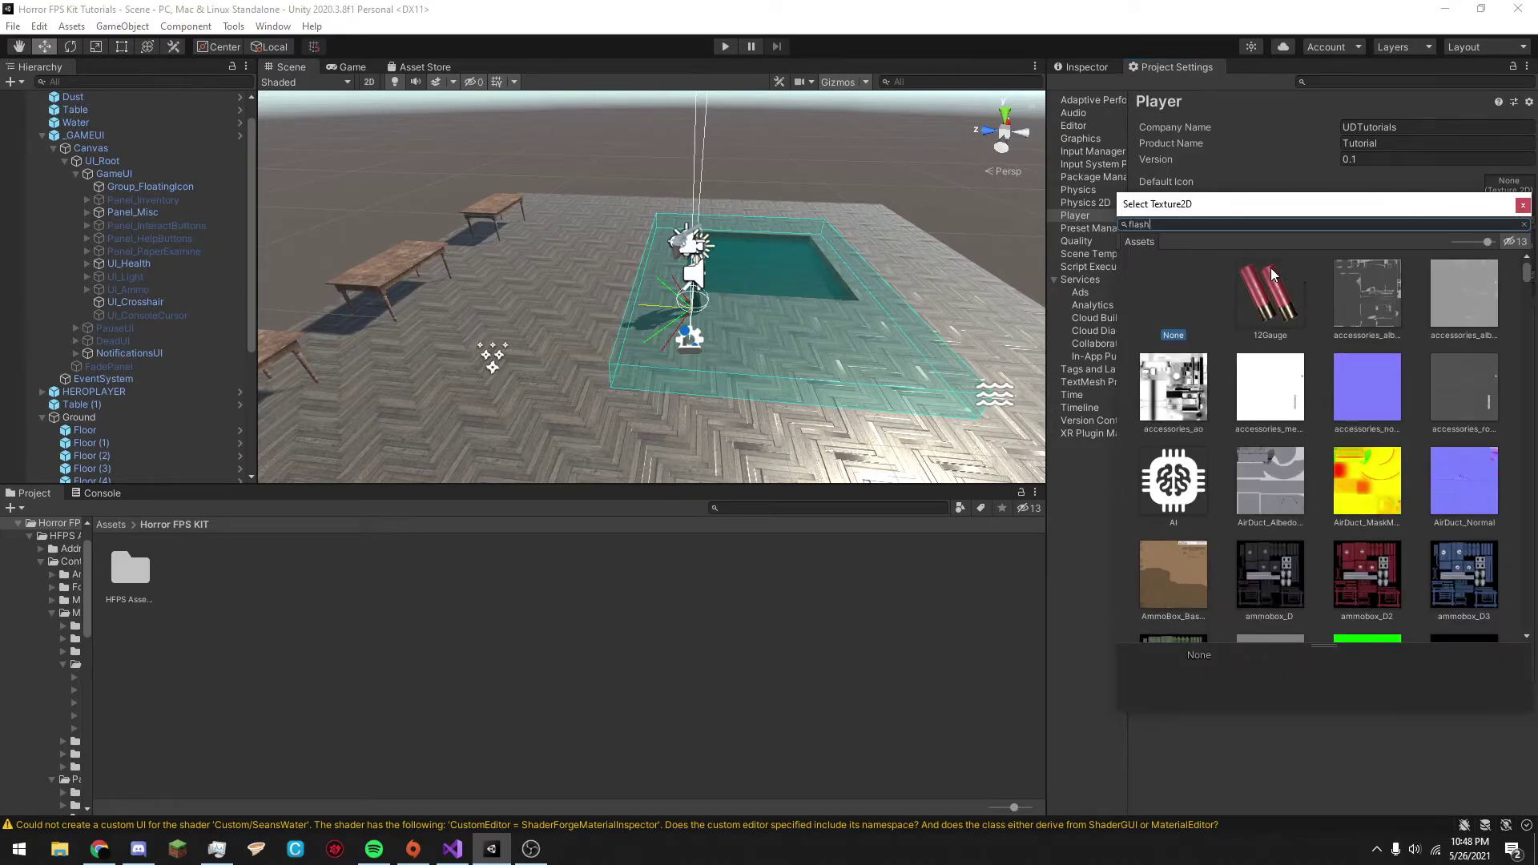
pyautogui.doubleClick(1167, 269)
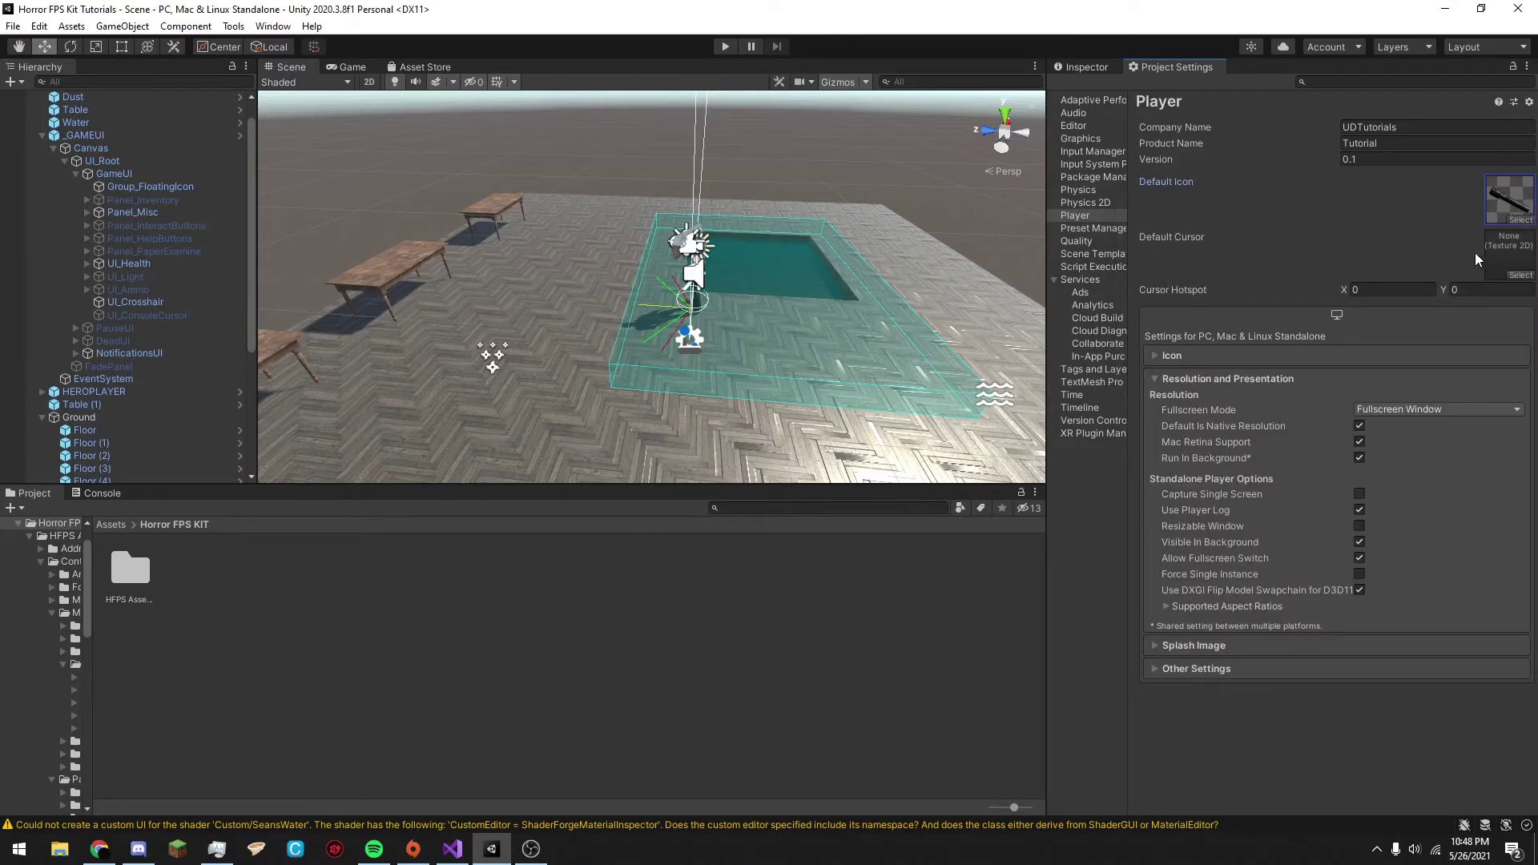
# Locate the Flashlight texture in the project, assign it as the default cursor and switch to the Game view.
pyautogui.click(1514, 200)
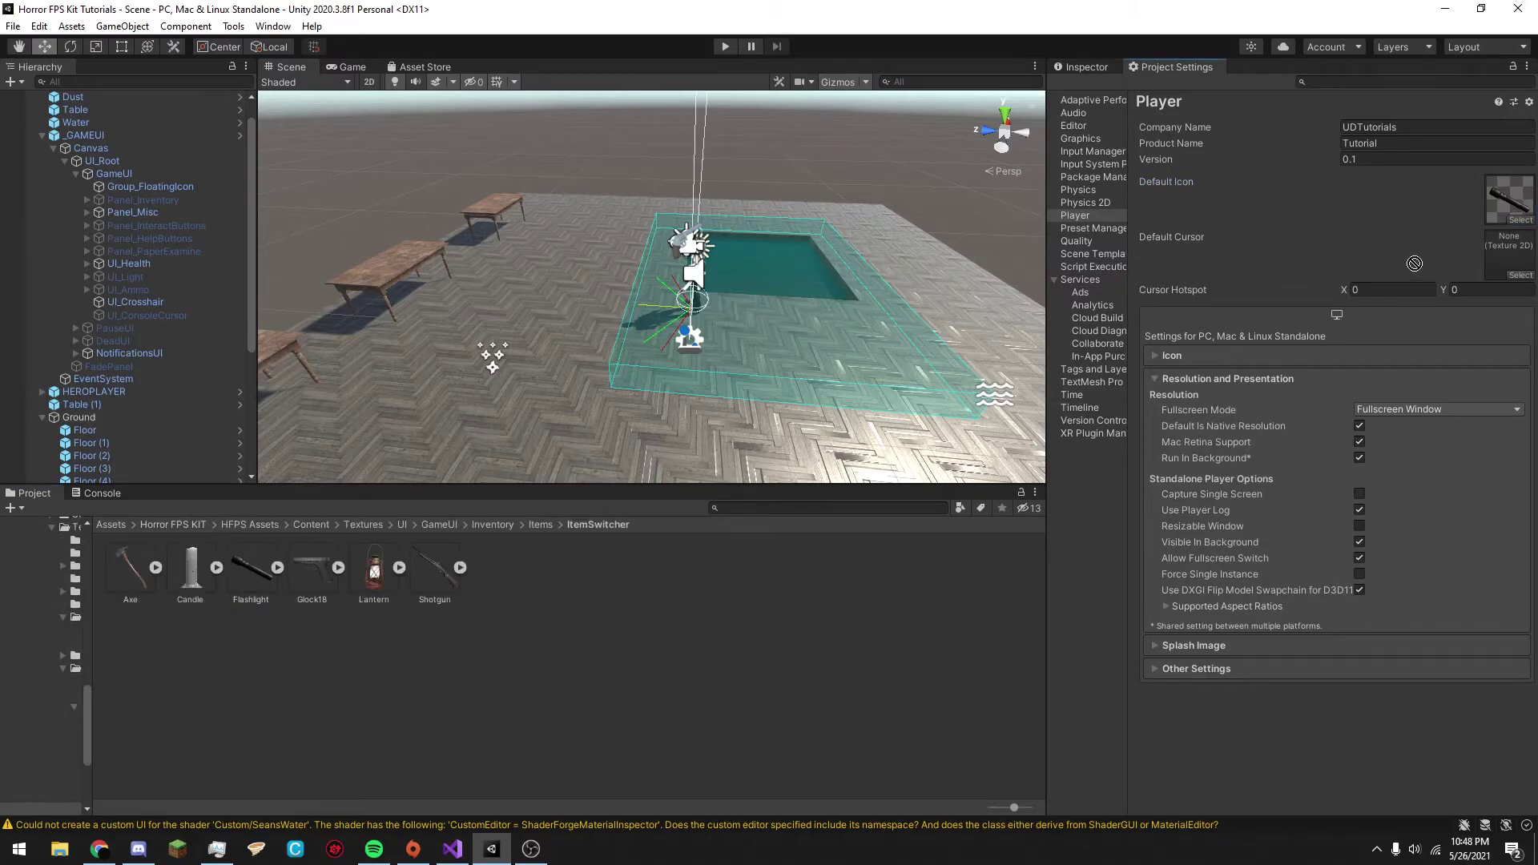
pyautogui.moveTo(1451, 262); pyautogui.dragTo(1509, 251)
pyautogui.click(336, 67)
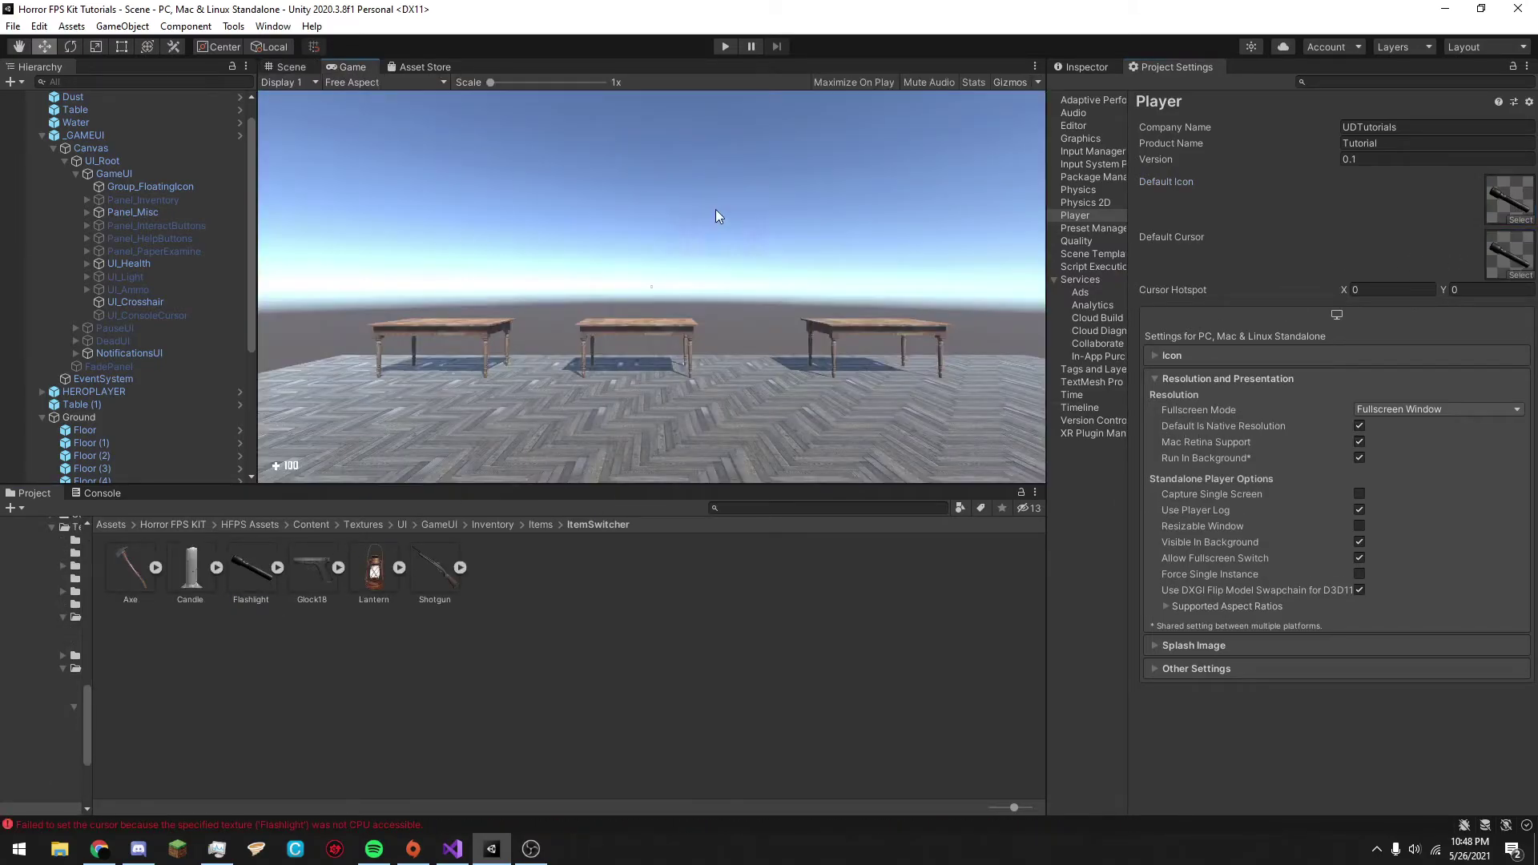
# Replace the default cursor with the Lantern texture and test it in a short play session.
pyautogui.click(1503, 267)
pyautogui.moveTo(1278, 284); pyautogui.dragTo(1509, 258)
pyautogui.click(726, 47)
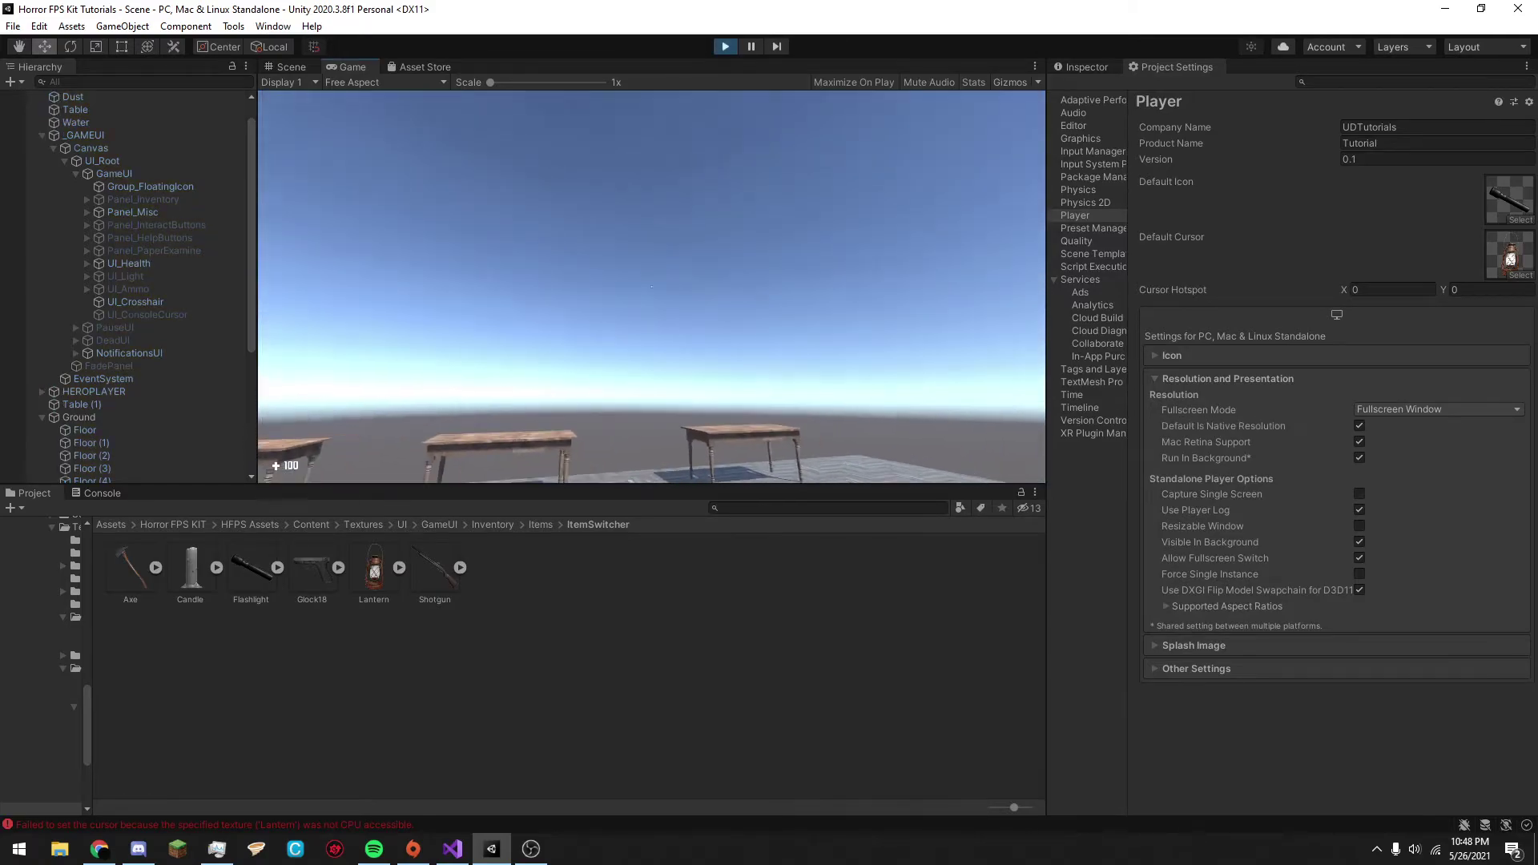
pyautogui.press('Escape')
pyautogui.click(725, 47)
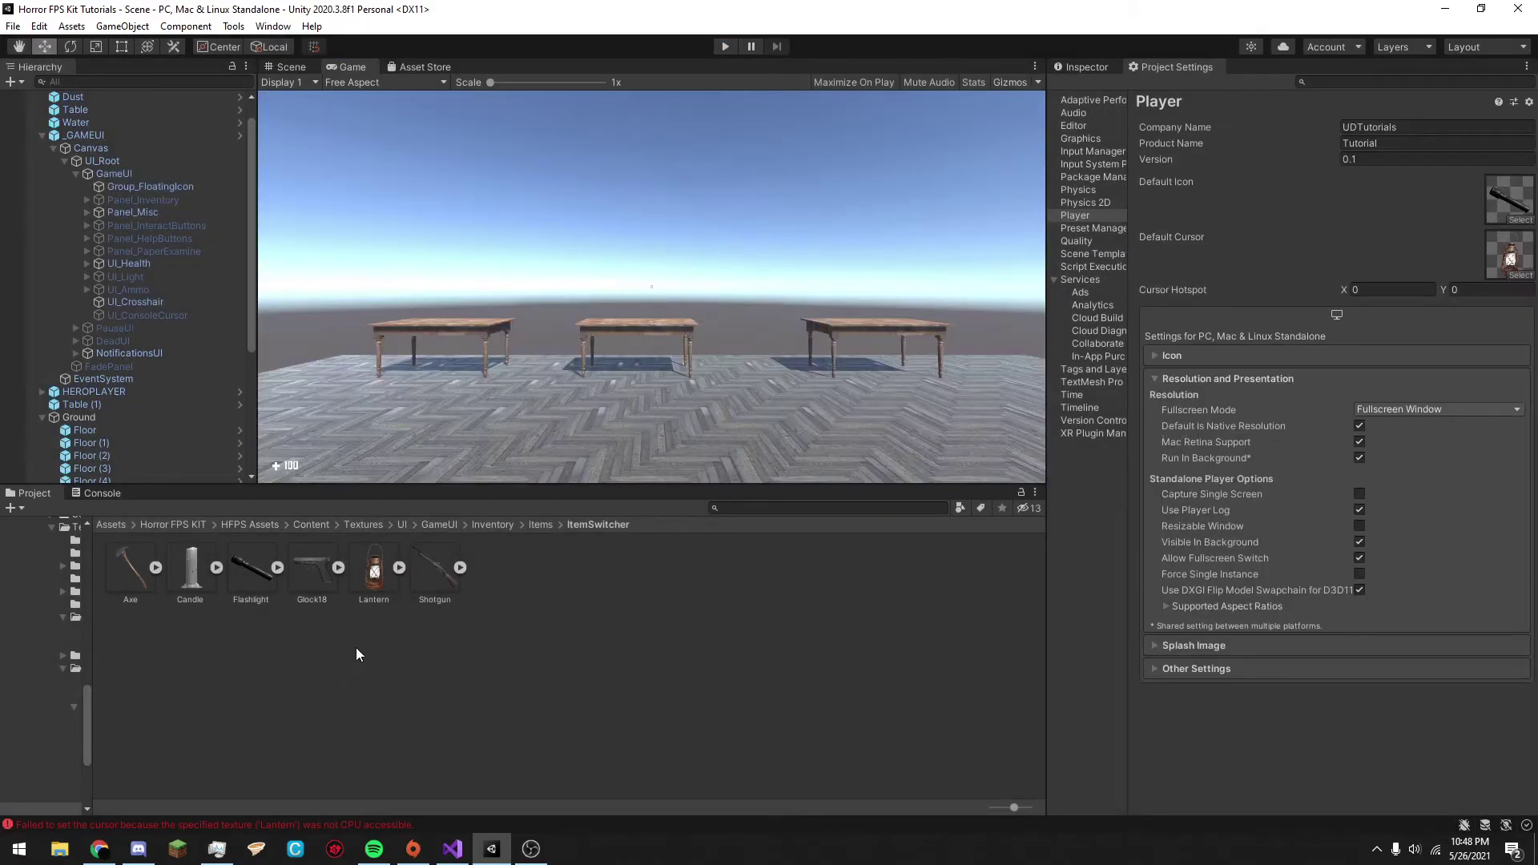
# Duplicate the Lantern texture, set the copy's texture type to Cursor and apply the import settings.
pyautogui.click(373, 590)
pyautogui.hotkey('ctrl', 'd')
pyautogui.click(1103, 65)
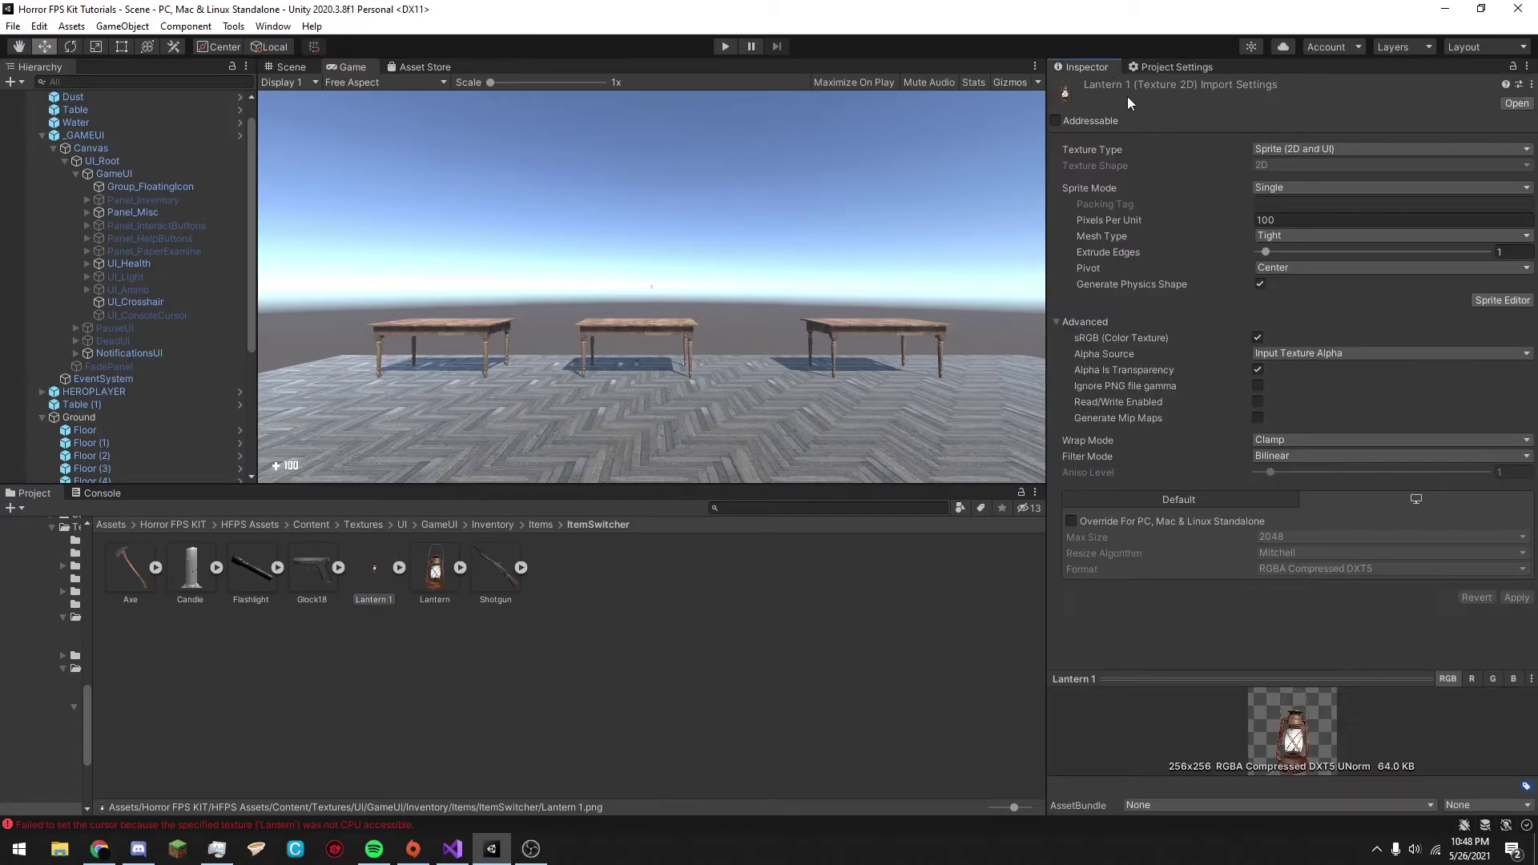
pyautogui.click(1314, 152)
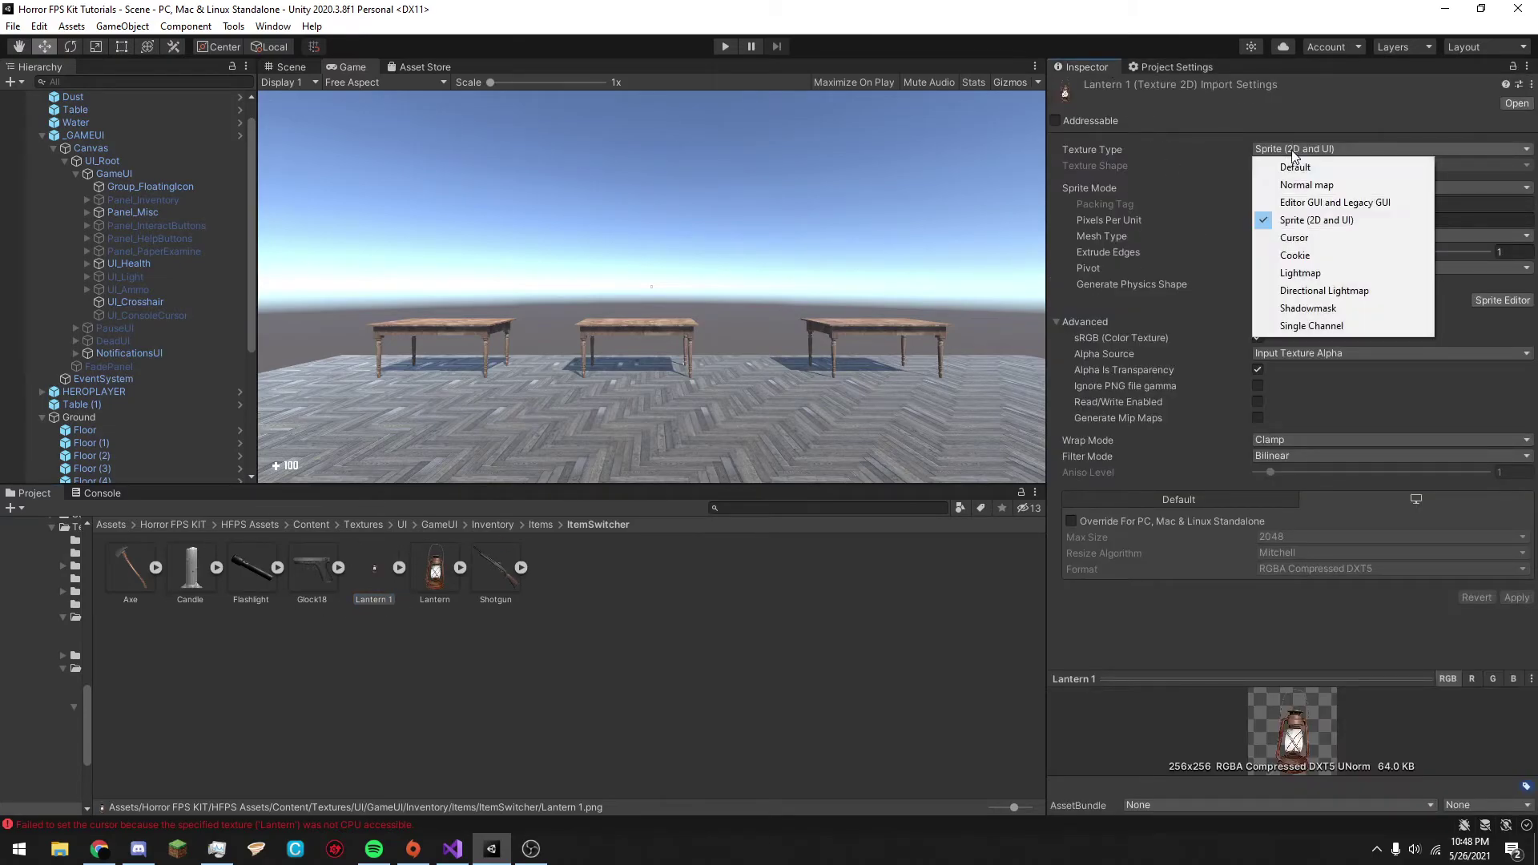
pyautogui.click(1318, 239)
pyautogui.click(1516, 466)
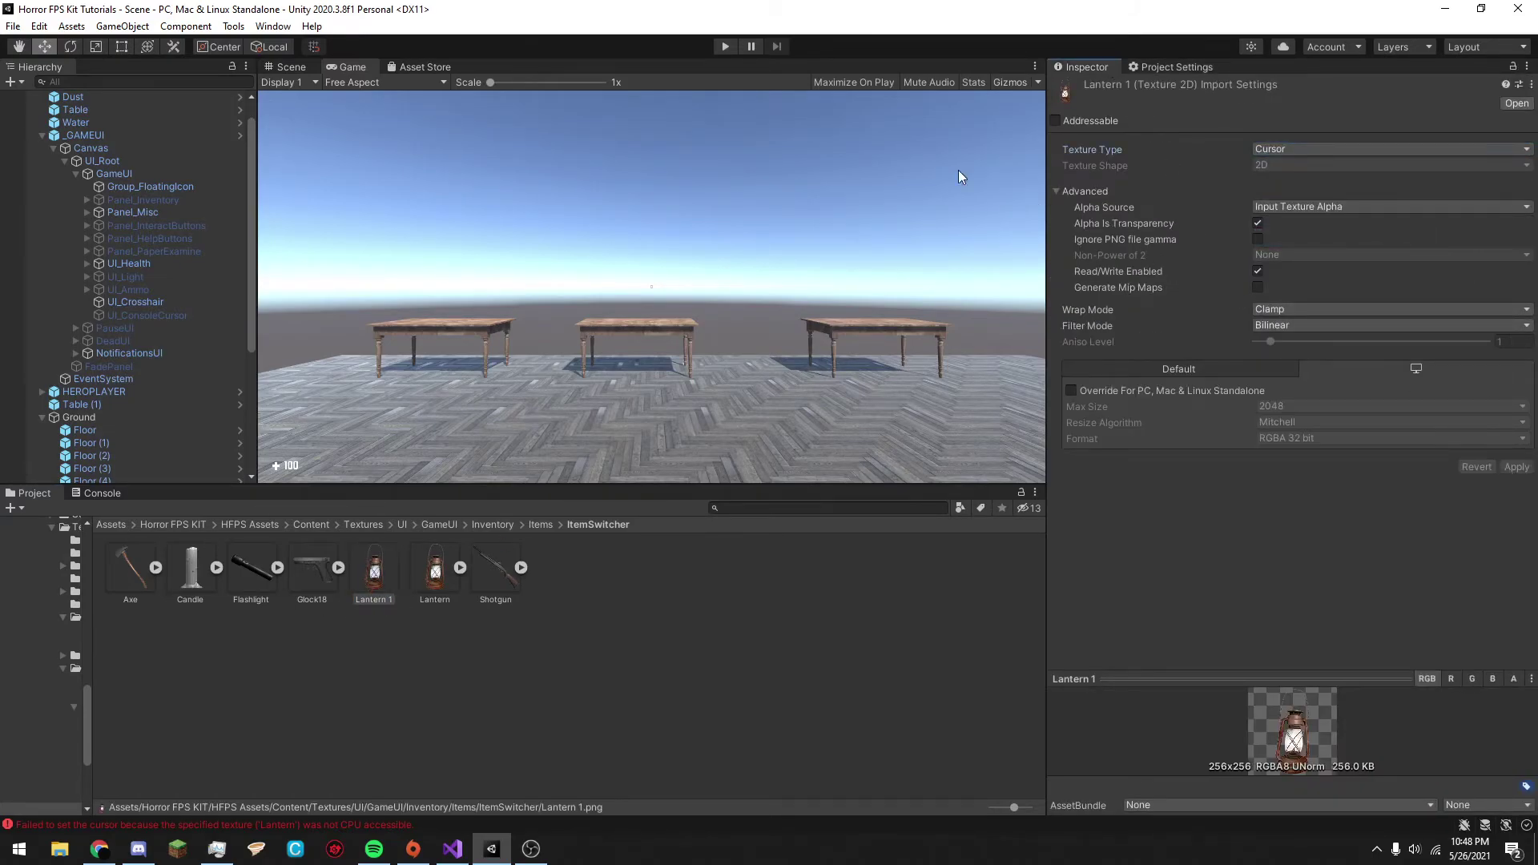
# Assign the Lantern 1 texture as the default cursor and test it in the running game's pause menu and settings.
pyautogui.click(1162, 65)
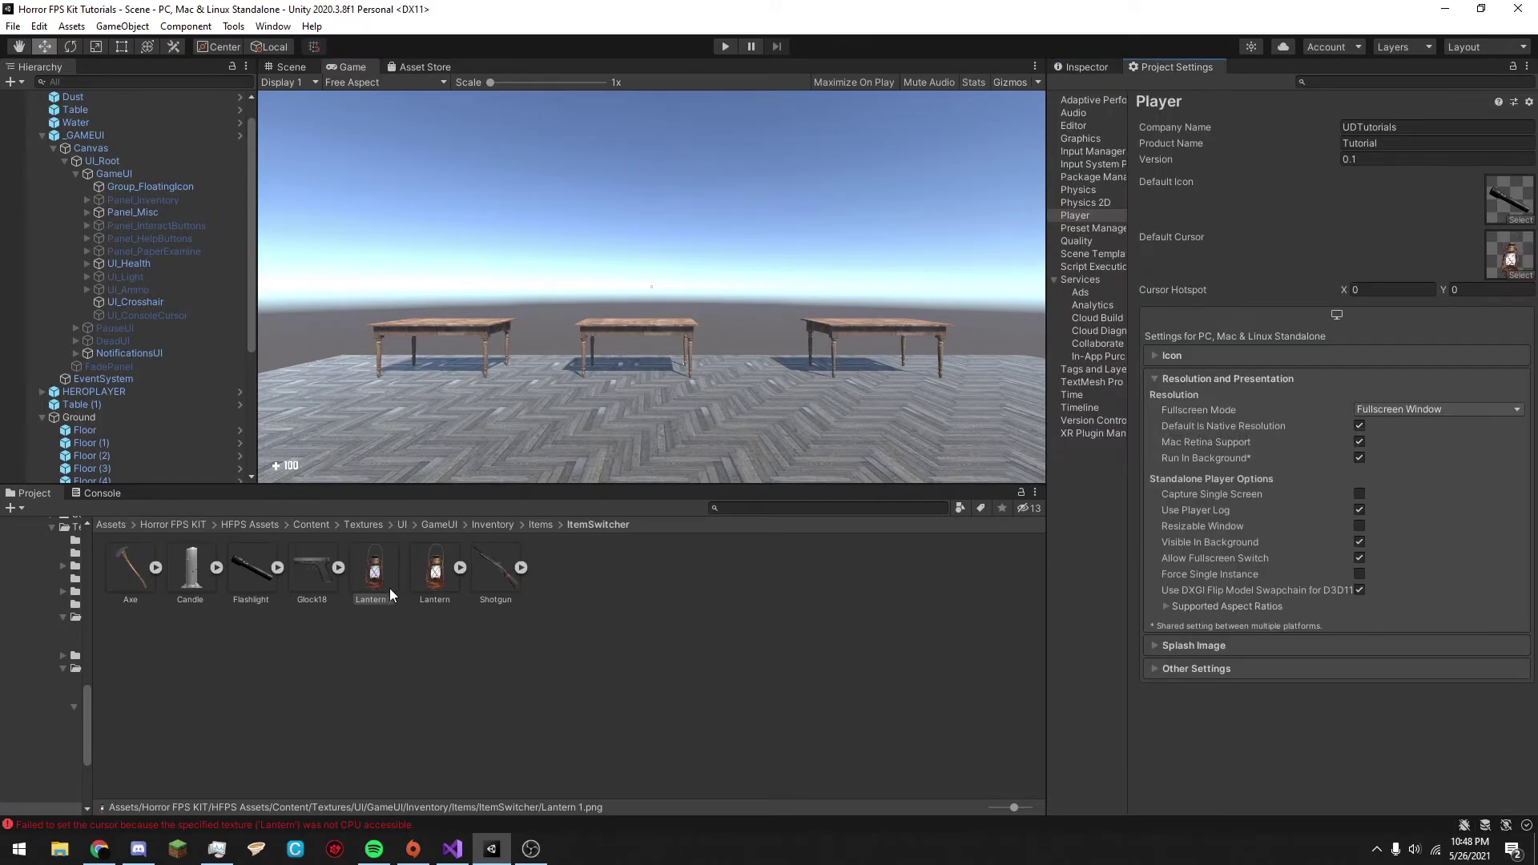
pyautogui.moveTo(384, 584); pyautogui.dragTo(1530, 263)
pyautogui.click(724, 46)
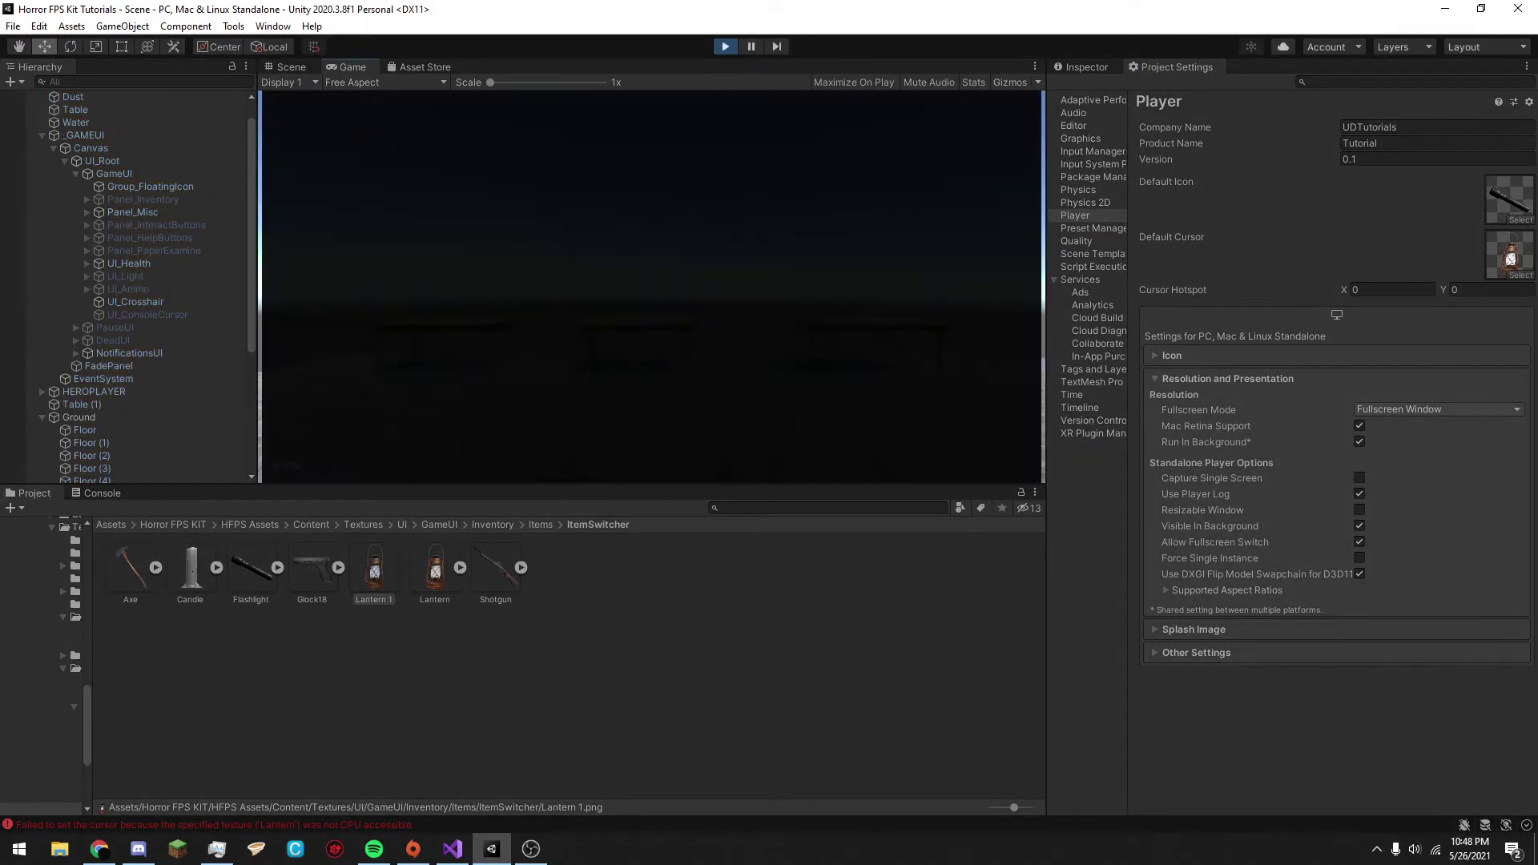
pyautogui.press('Escape')
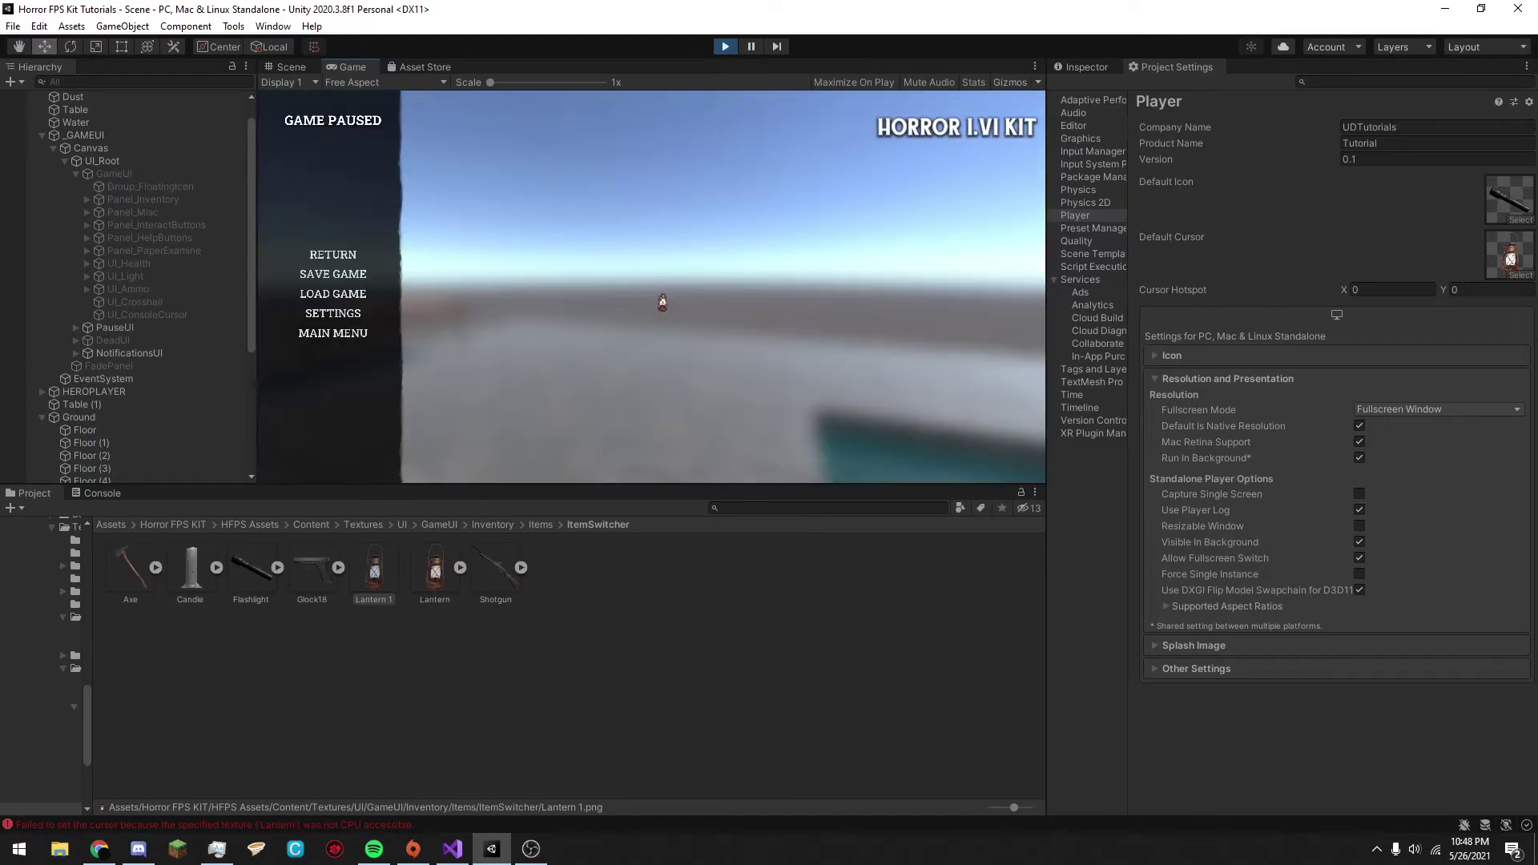
pyautogui.click(334, 313)
pyautogui.click(465, 436)
pyautogui.click(725, 47)
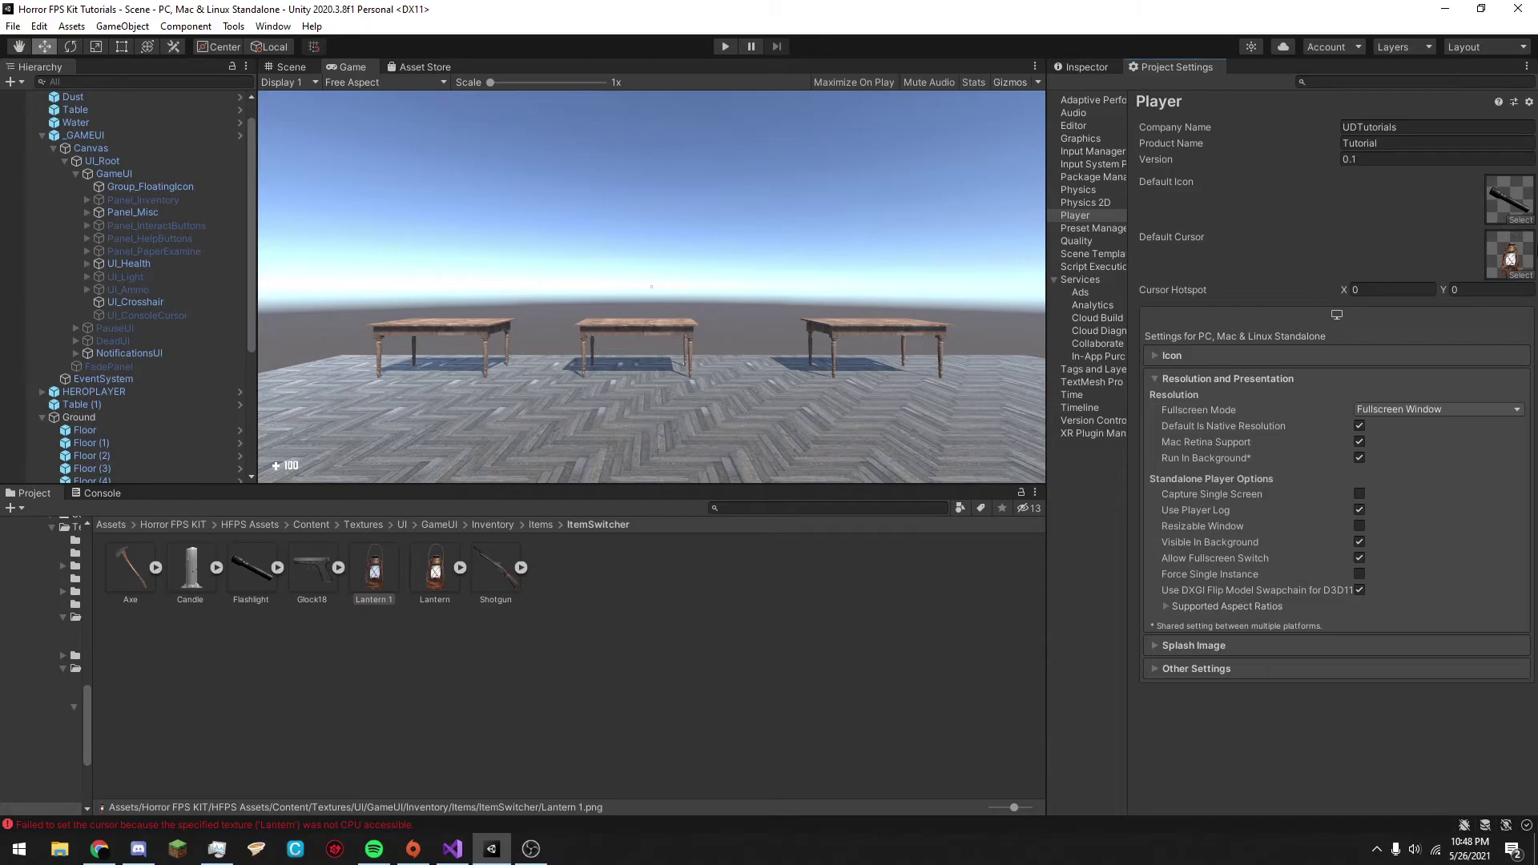
# Clear the default cursor and delete the duplicated Lantern 1 texture.
pyautogui.click(1524, 249)
pyautogui.press('Delete')
pyautogui.click(382, 578)
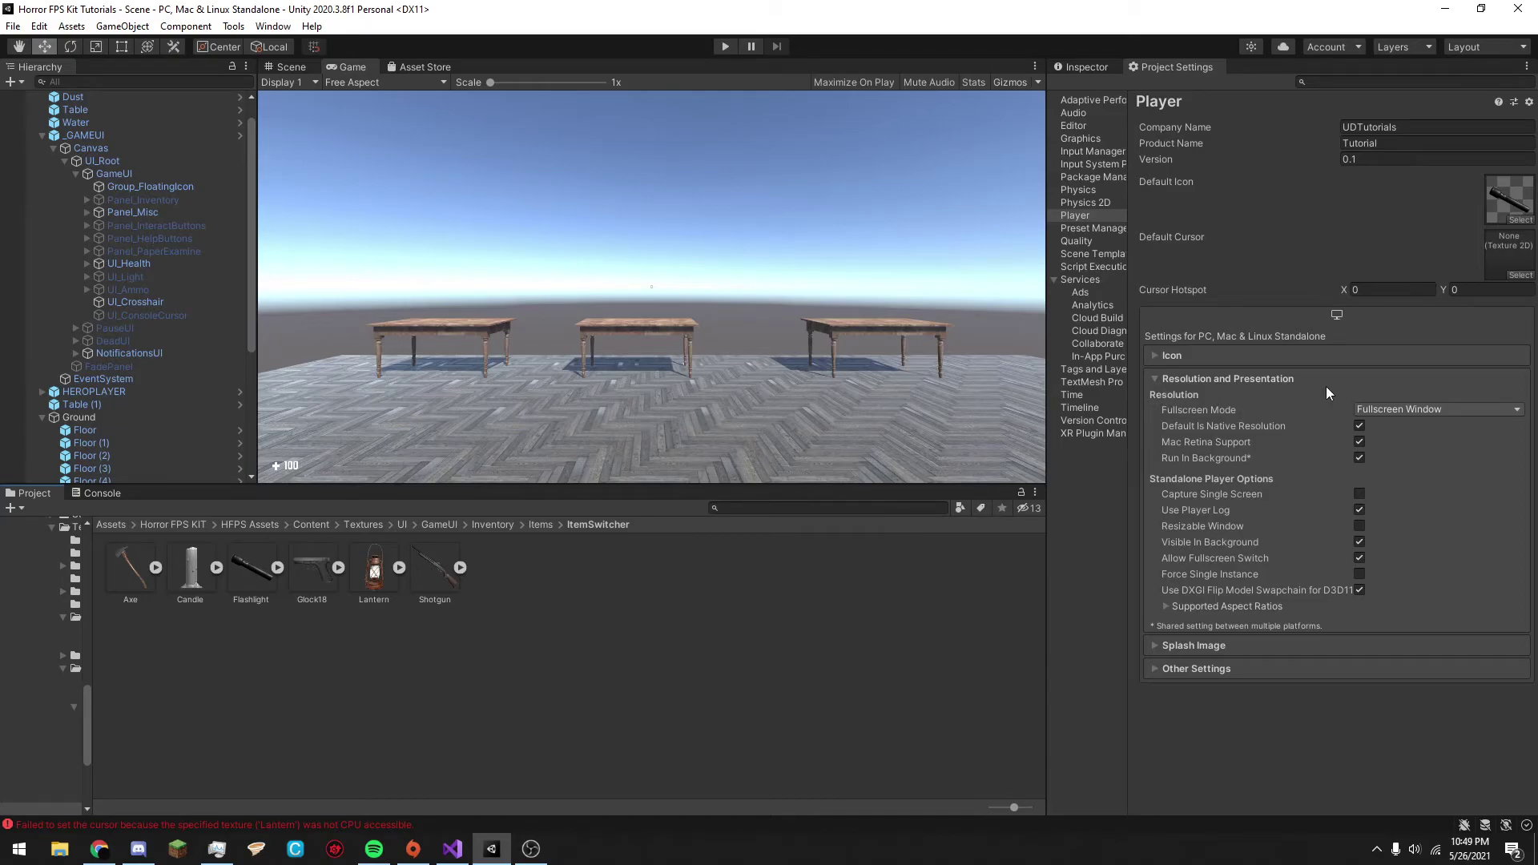
# Set the standalone player's fullscreen mode to Maximized Window.
pyautogui.click(1401, 409)
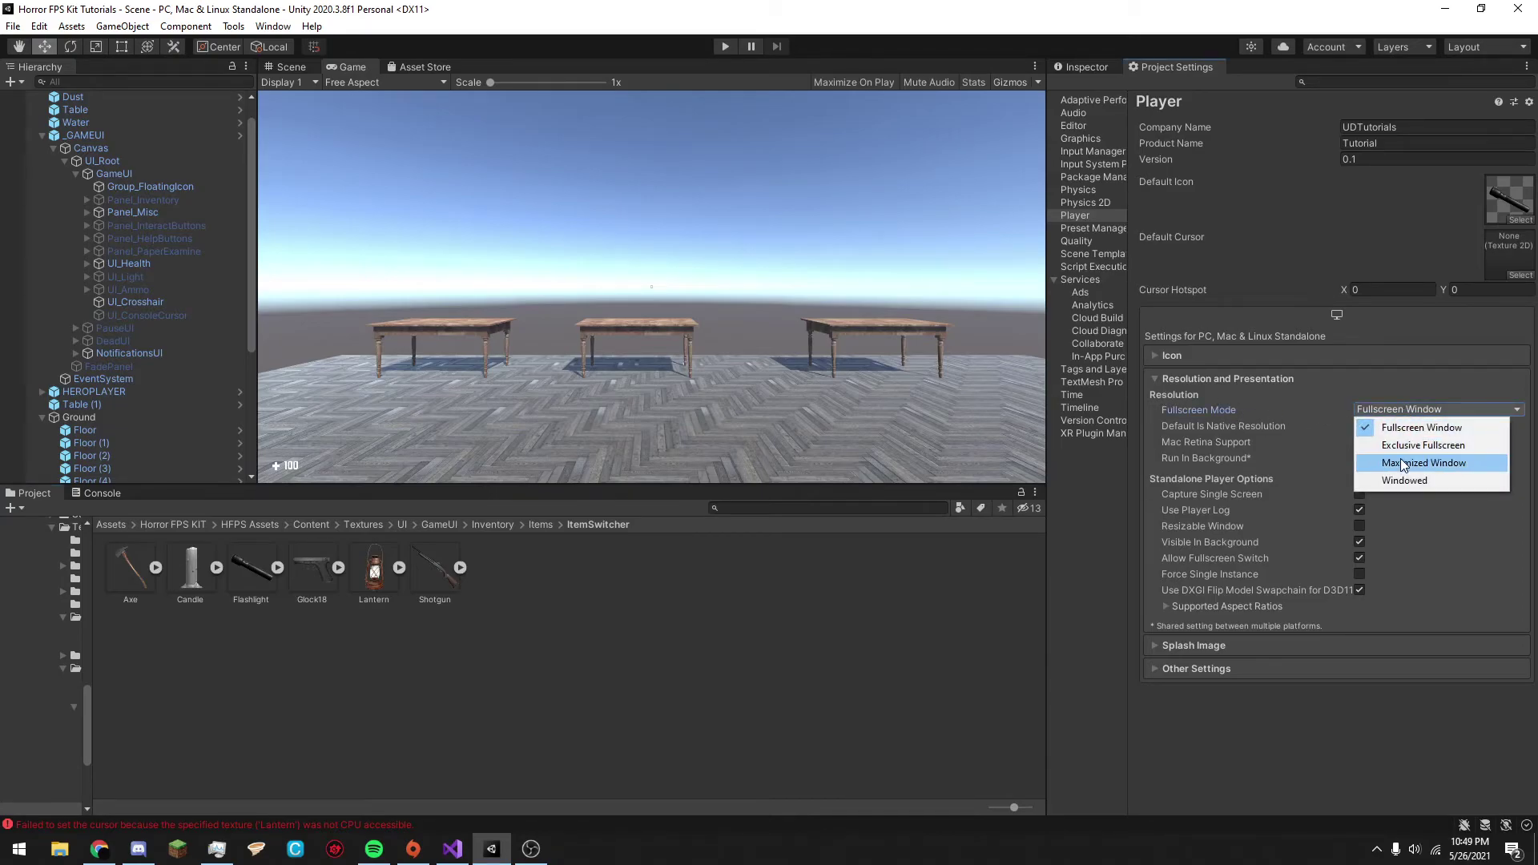
pyautogui.click(1398, 462)
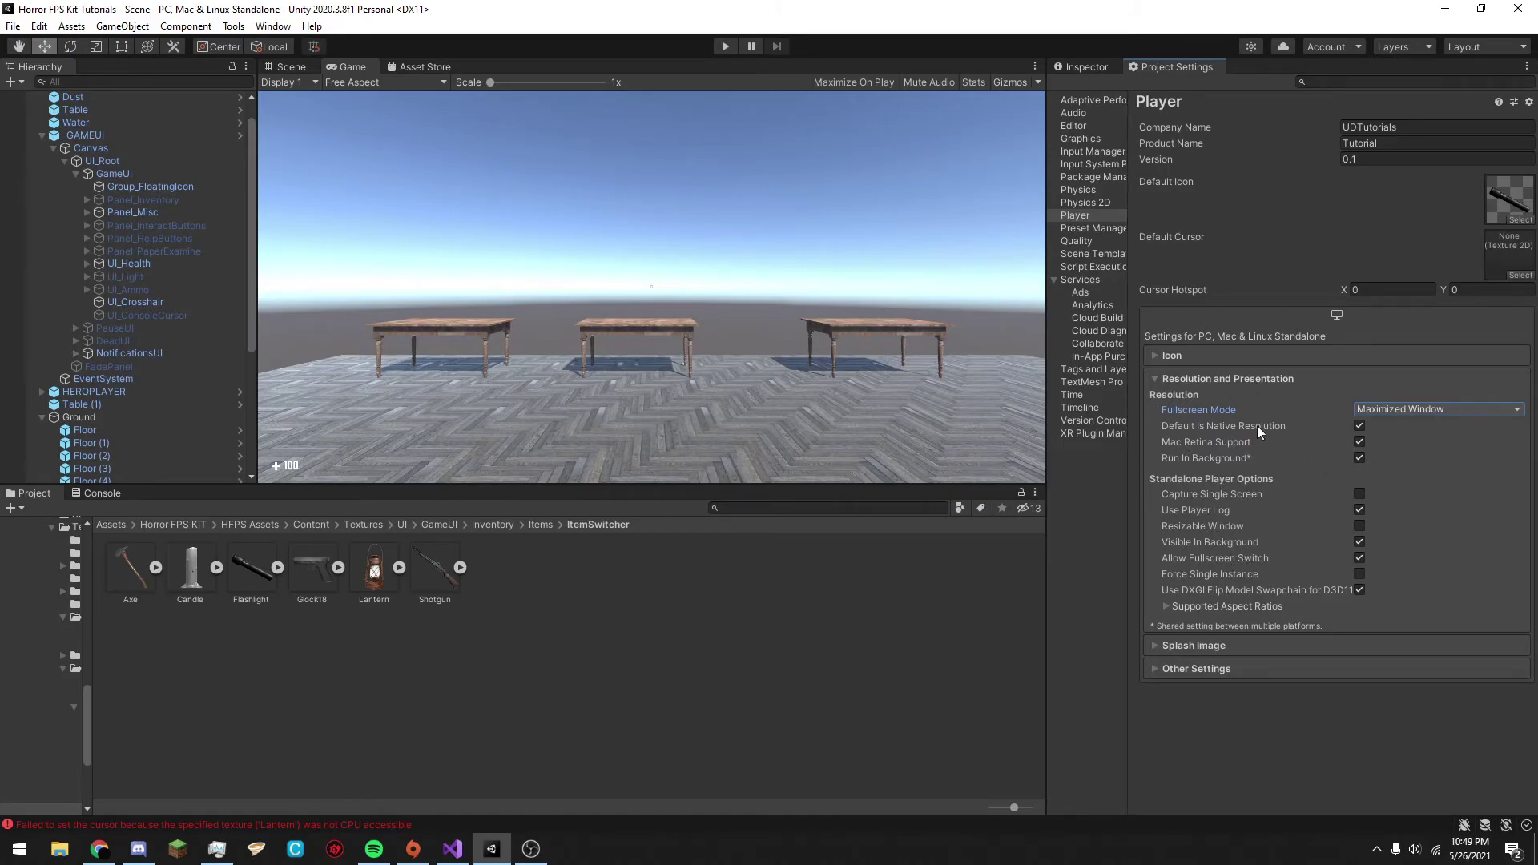
# Turn off the icon override for PC, Mac & Linux Standalone, review the icon sizes and collapse the Icon section.
pyautogui.click(1180, 356)
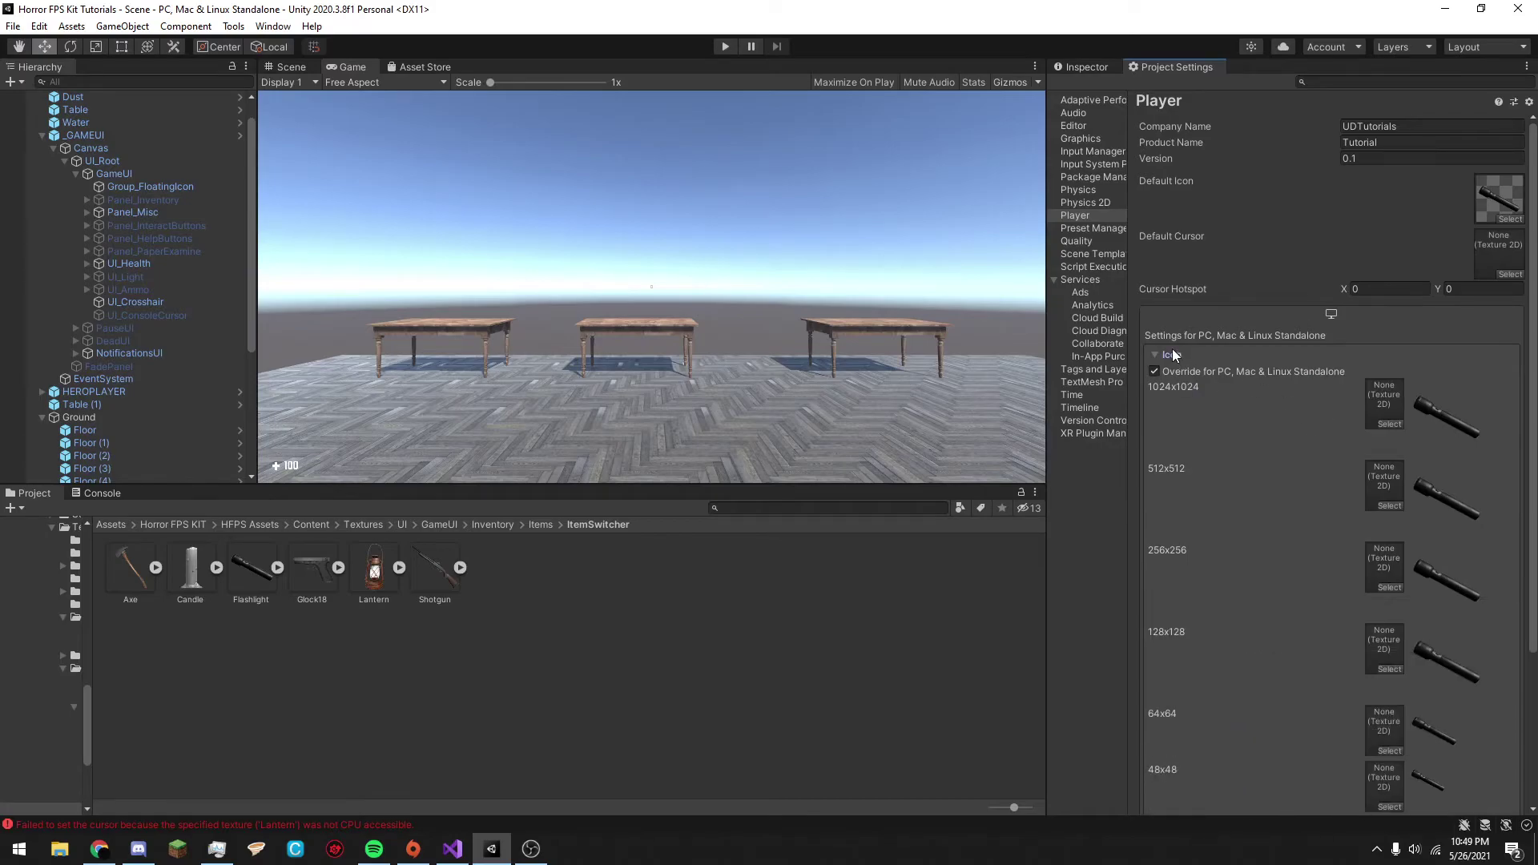
pyautogui.click(1167, 369)
pyautogui.scroll(-3, 1445, 382)
pyautogui.scroll(3, 1448, 513)
pyautogui.scroll(-3, 1362, 464)
pyautogui.scroll(3, 1250, 415)
pyautogui.scroll(-2, 1322, 410)
pyautogui.scroll(2, 1346, 408)
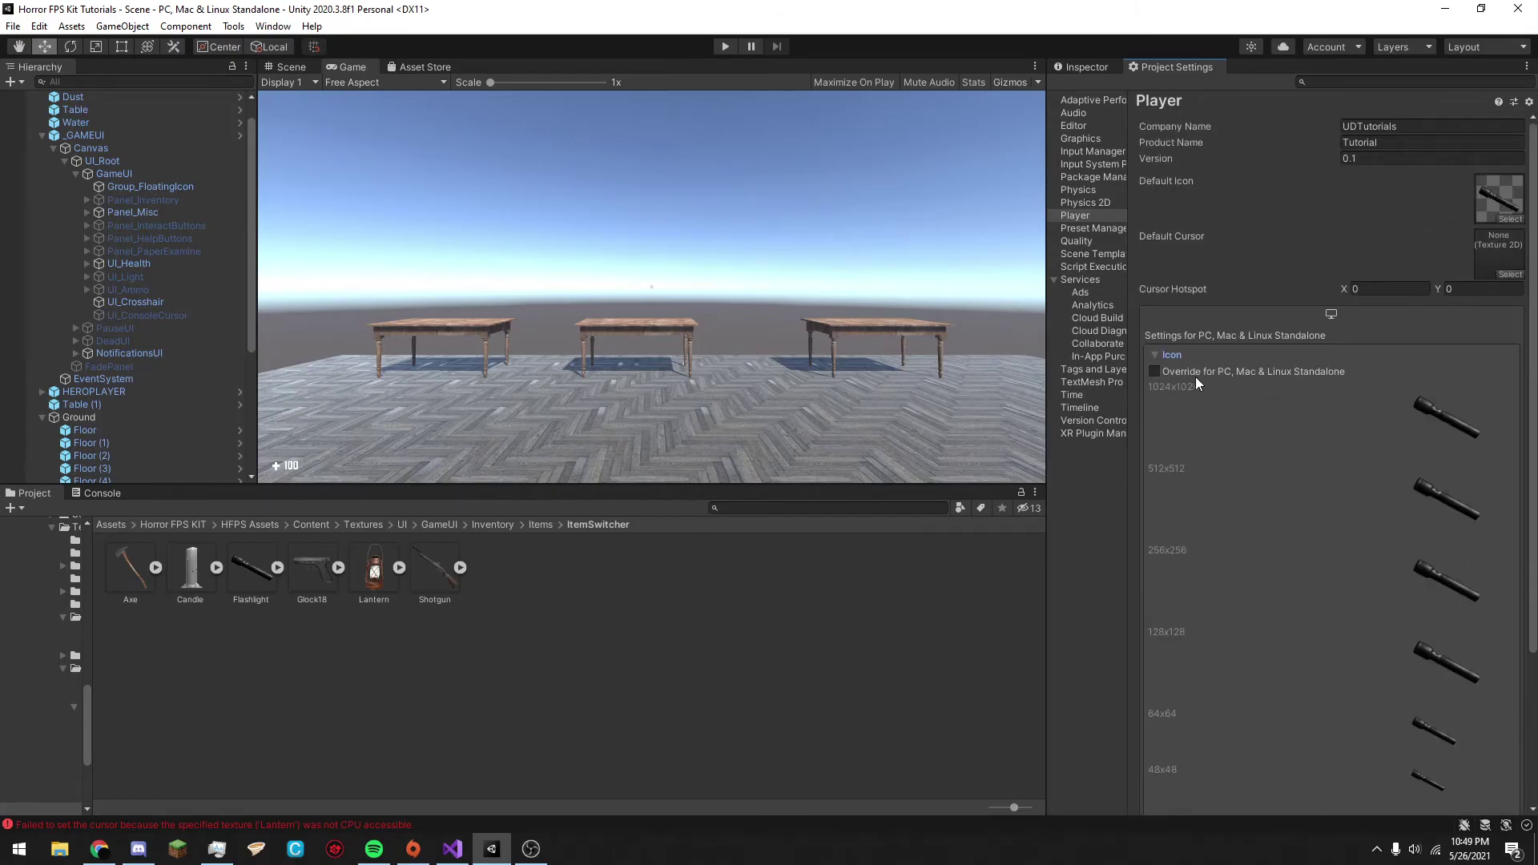
pyautogui.click(1175, 372)
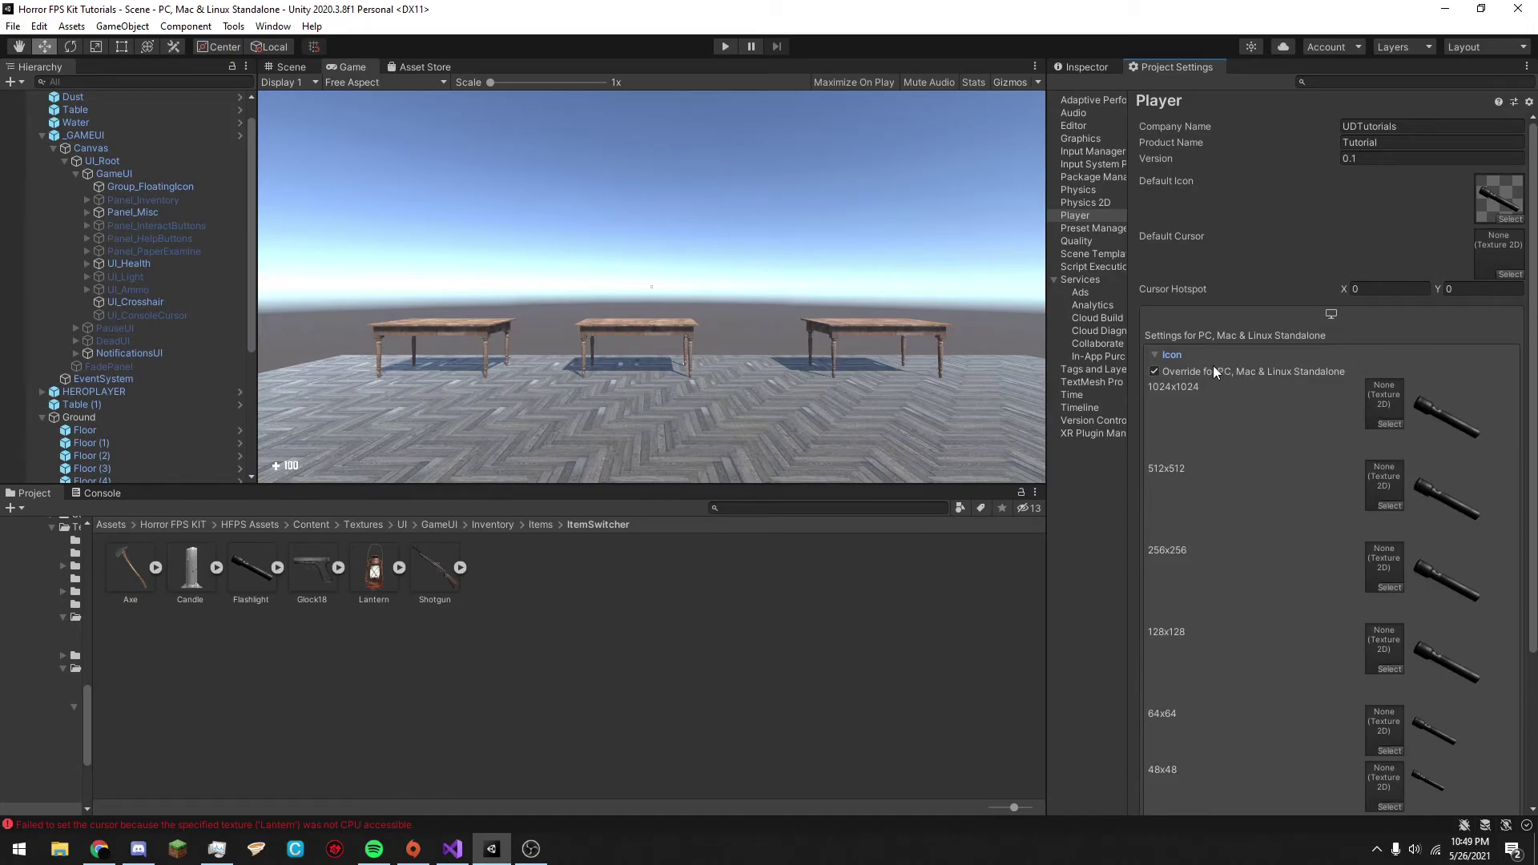
pyautogui.click(1180, 369)
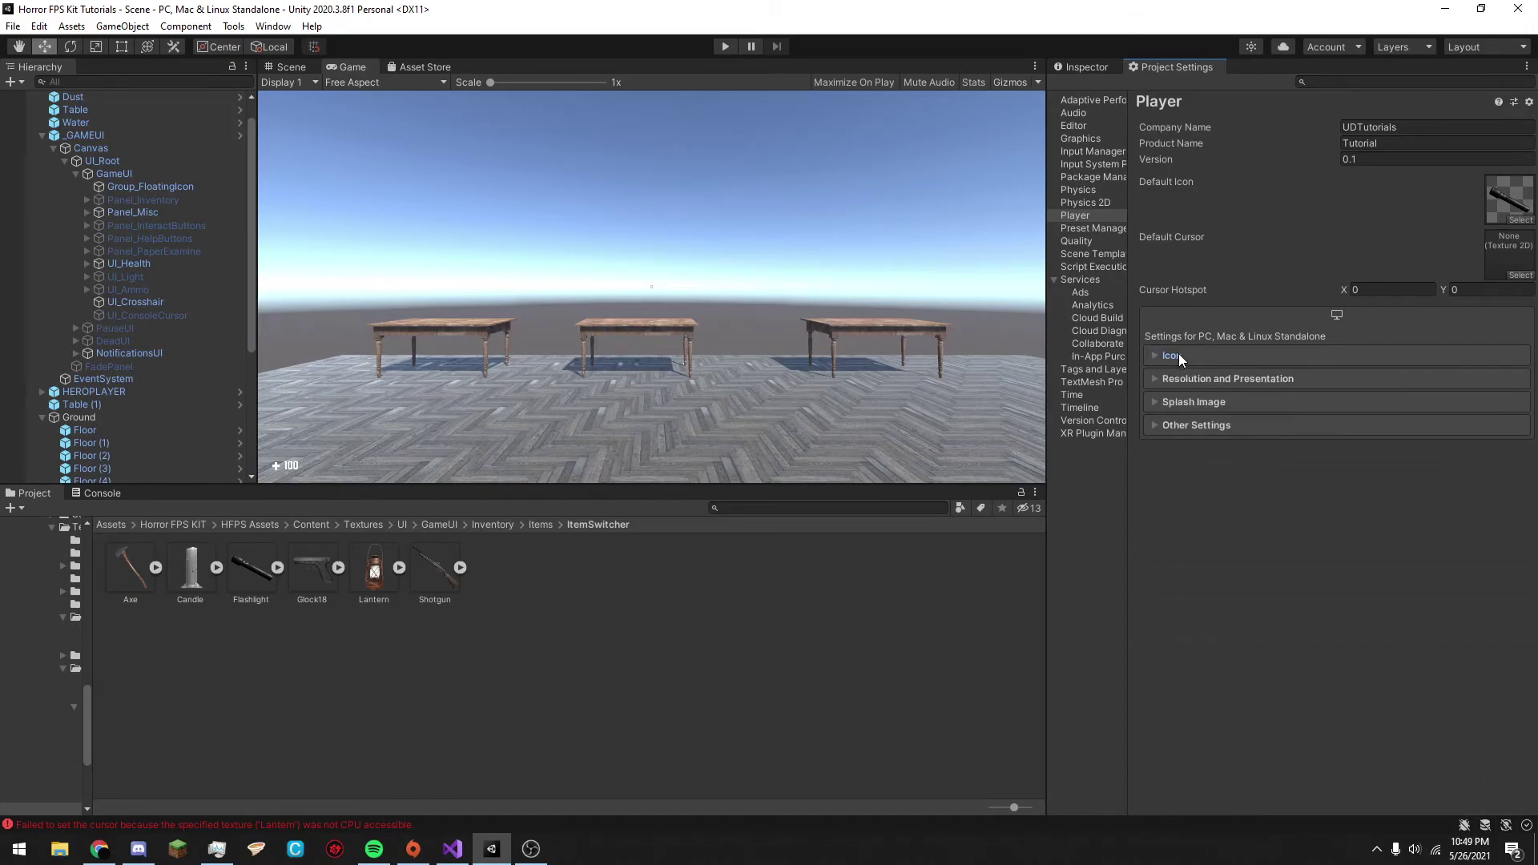
pyautogui.click(1175, 357)
# Set the splash screen's logo draw mode to All Sequential and preview the splash screen.
pyautogui.click(1200, 398)
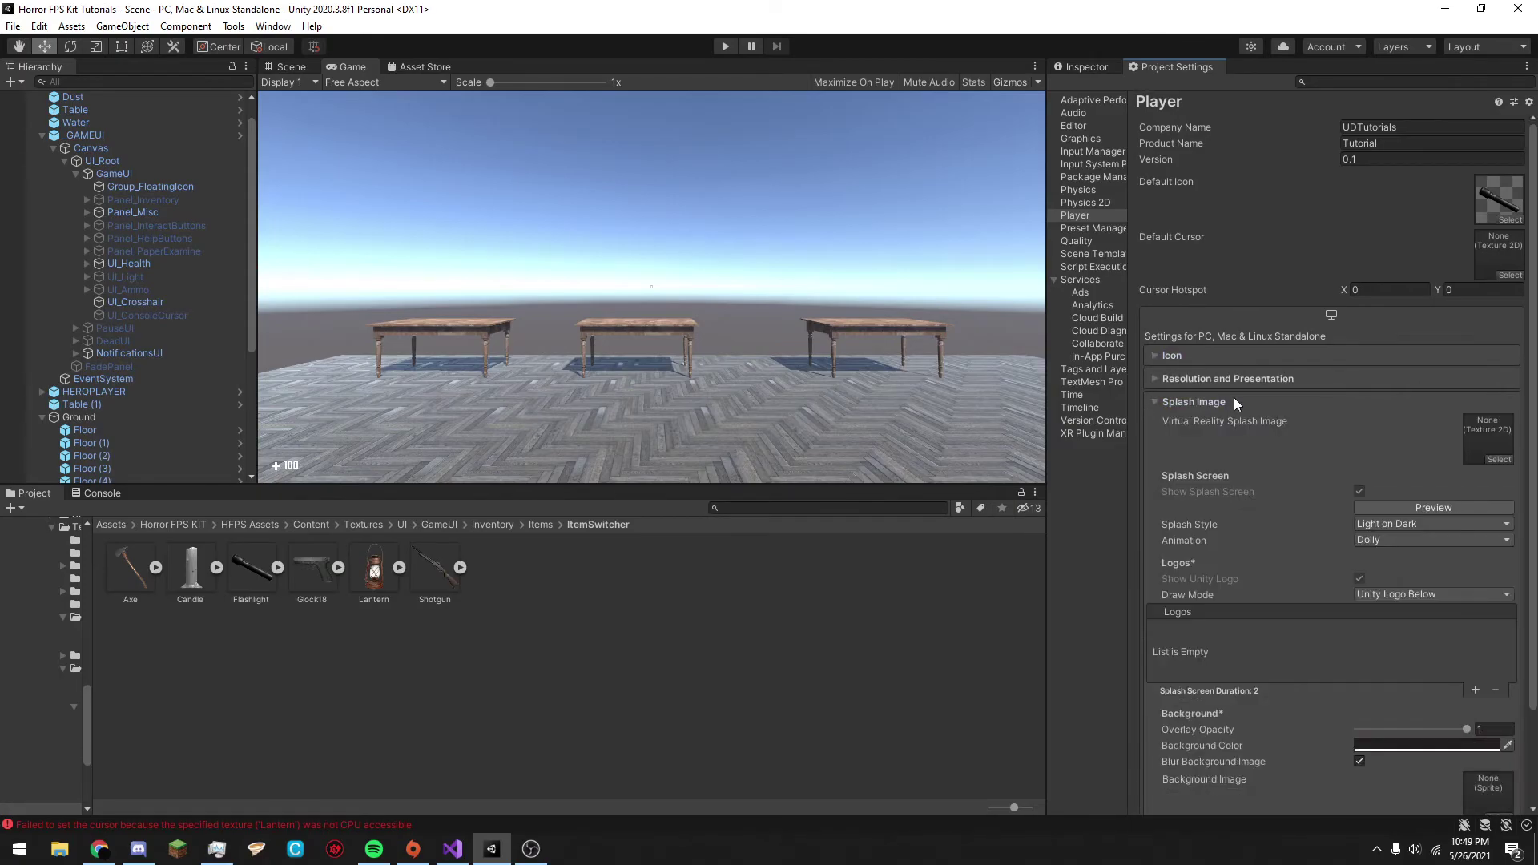
pyautogui.scroll(-3, 1264, 465)
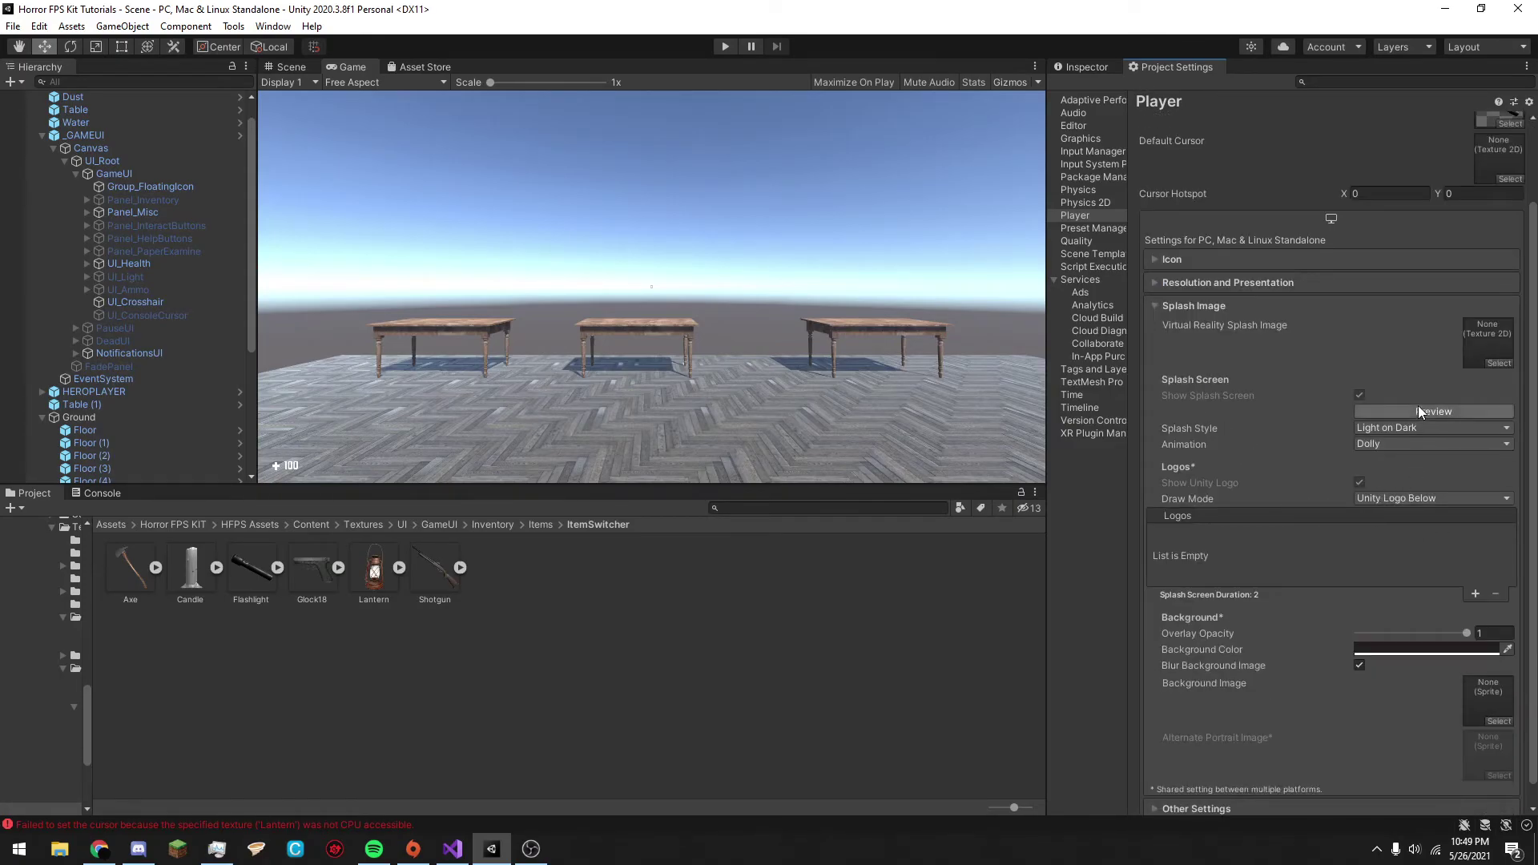
pyautogui.click(1418, 409)
pyautogui.click(1400, 498)
pyautogui.click(1407, 535)
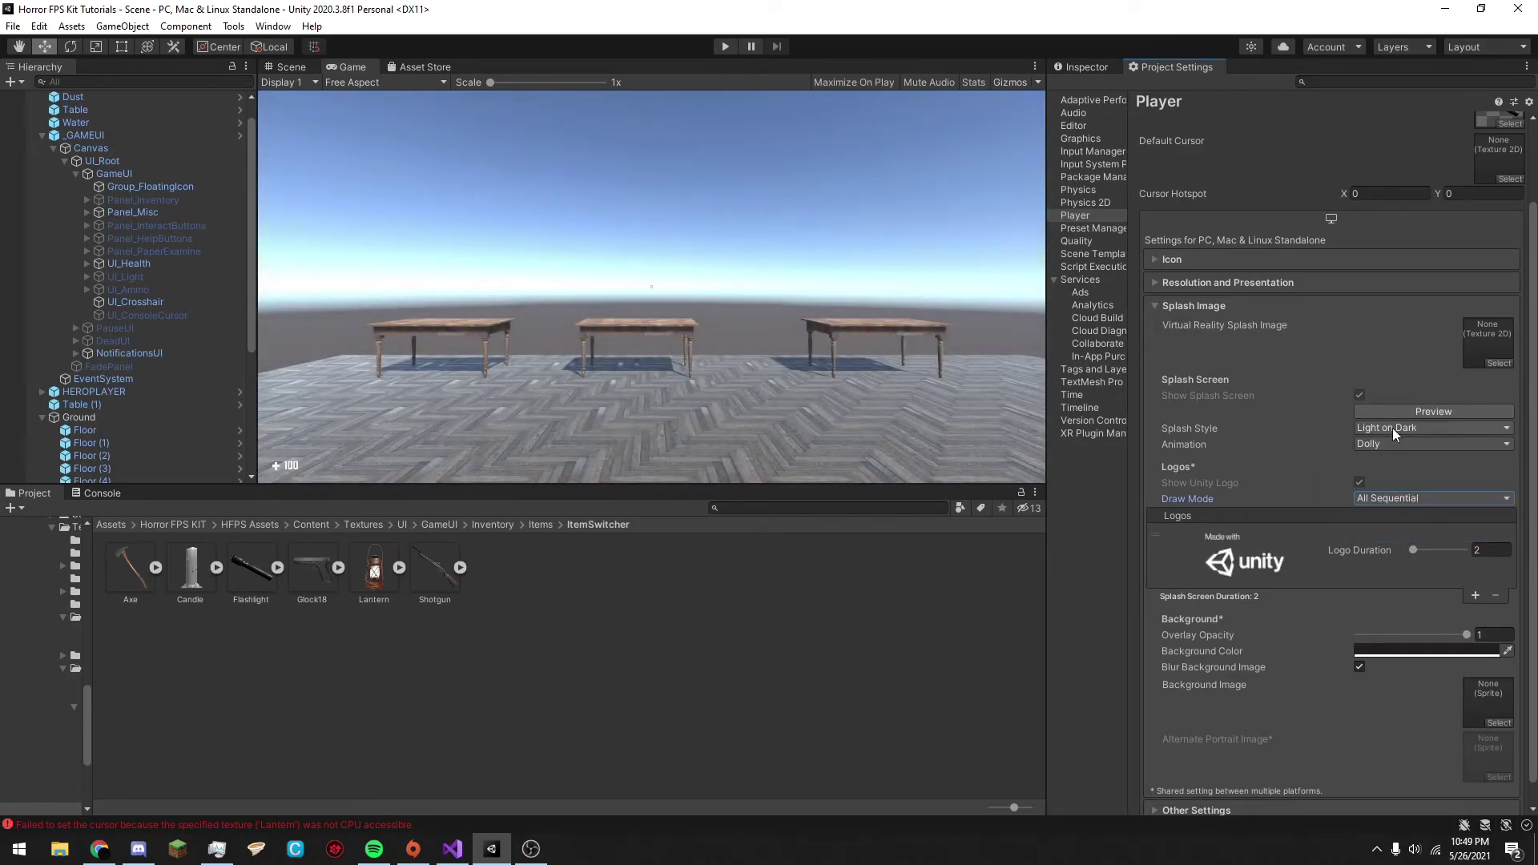
pyautogui.click(1390, 412)
# Check the splash screen's logo duration, splash style and animation options, and collapse the Splash Image section.
pyautogui.click(1413, 548)
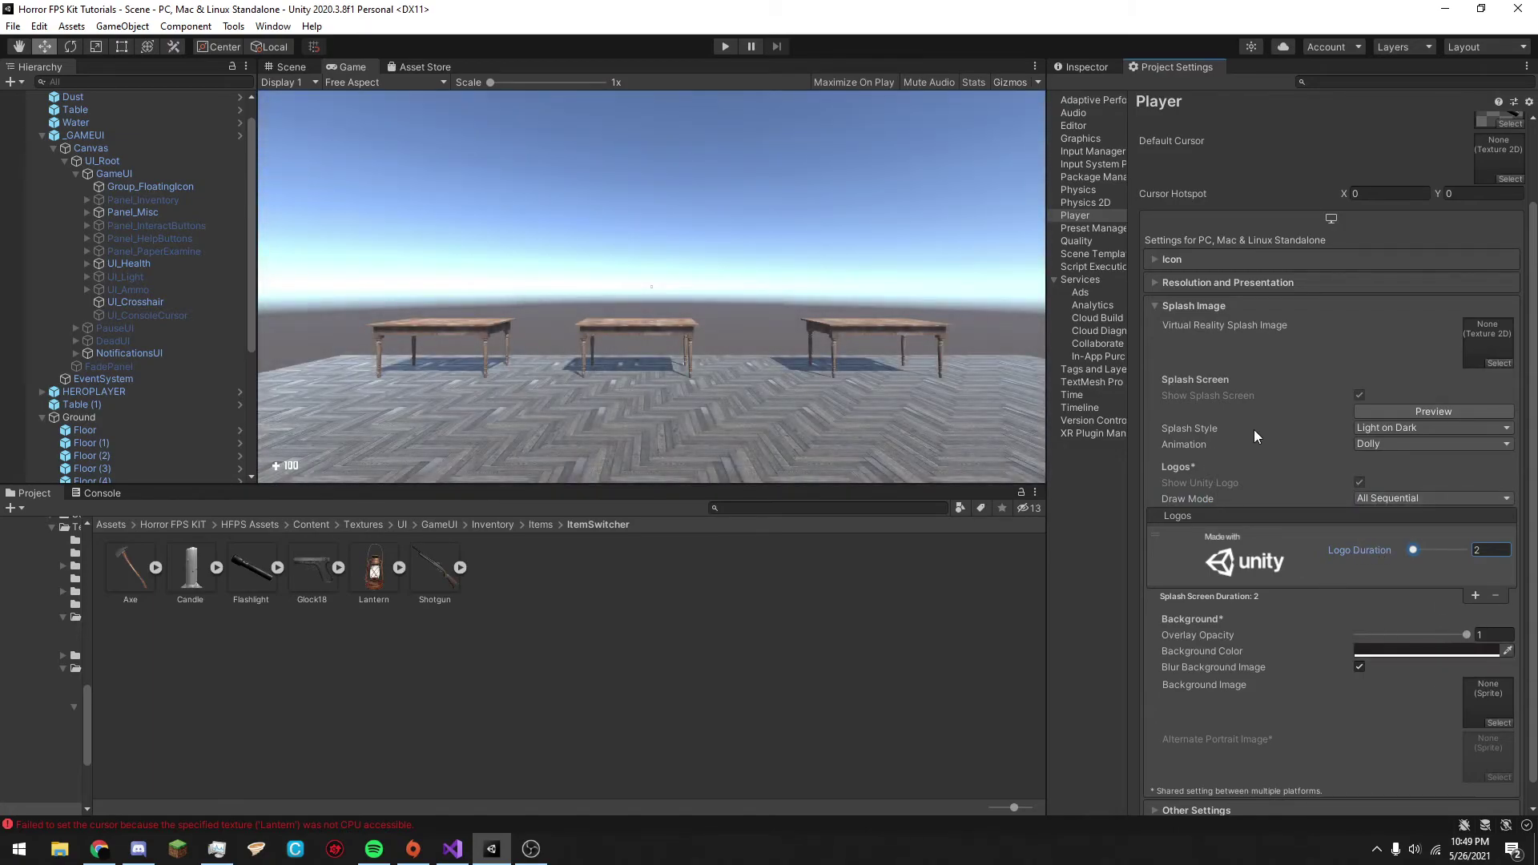
pyautogui.click(1197, 550)
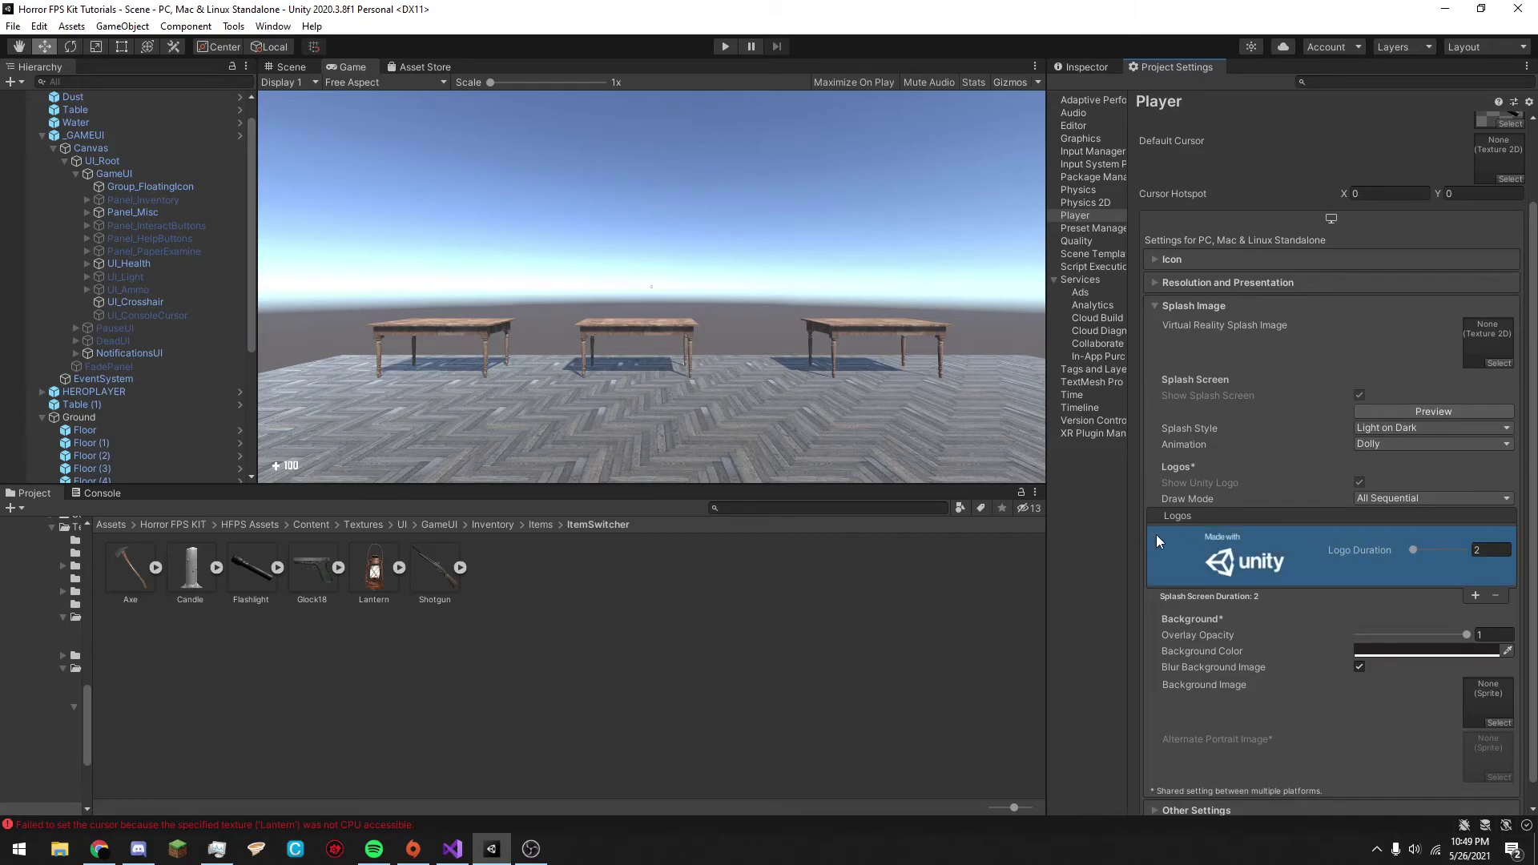
pyautogui.click(1386, 424)
pyautogui.click(1398, 465)
pyautogui.click(1378, 445)
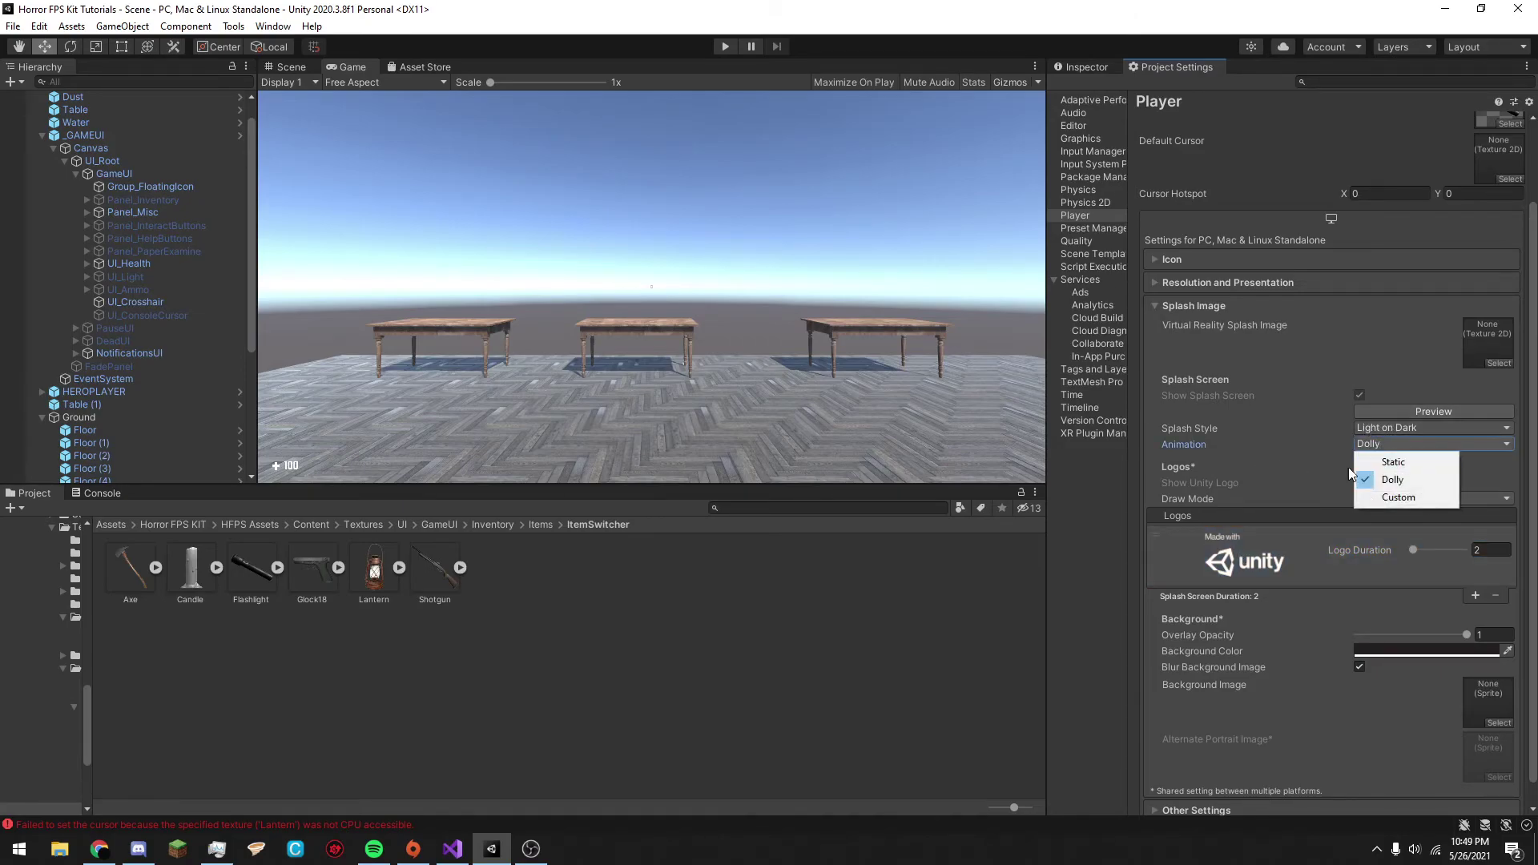
pyautogui.click(1319, 454)
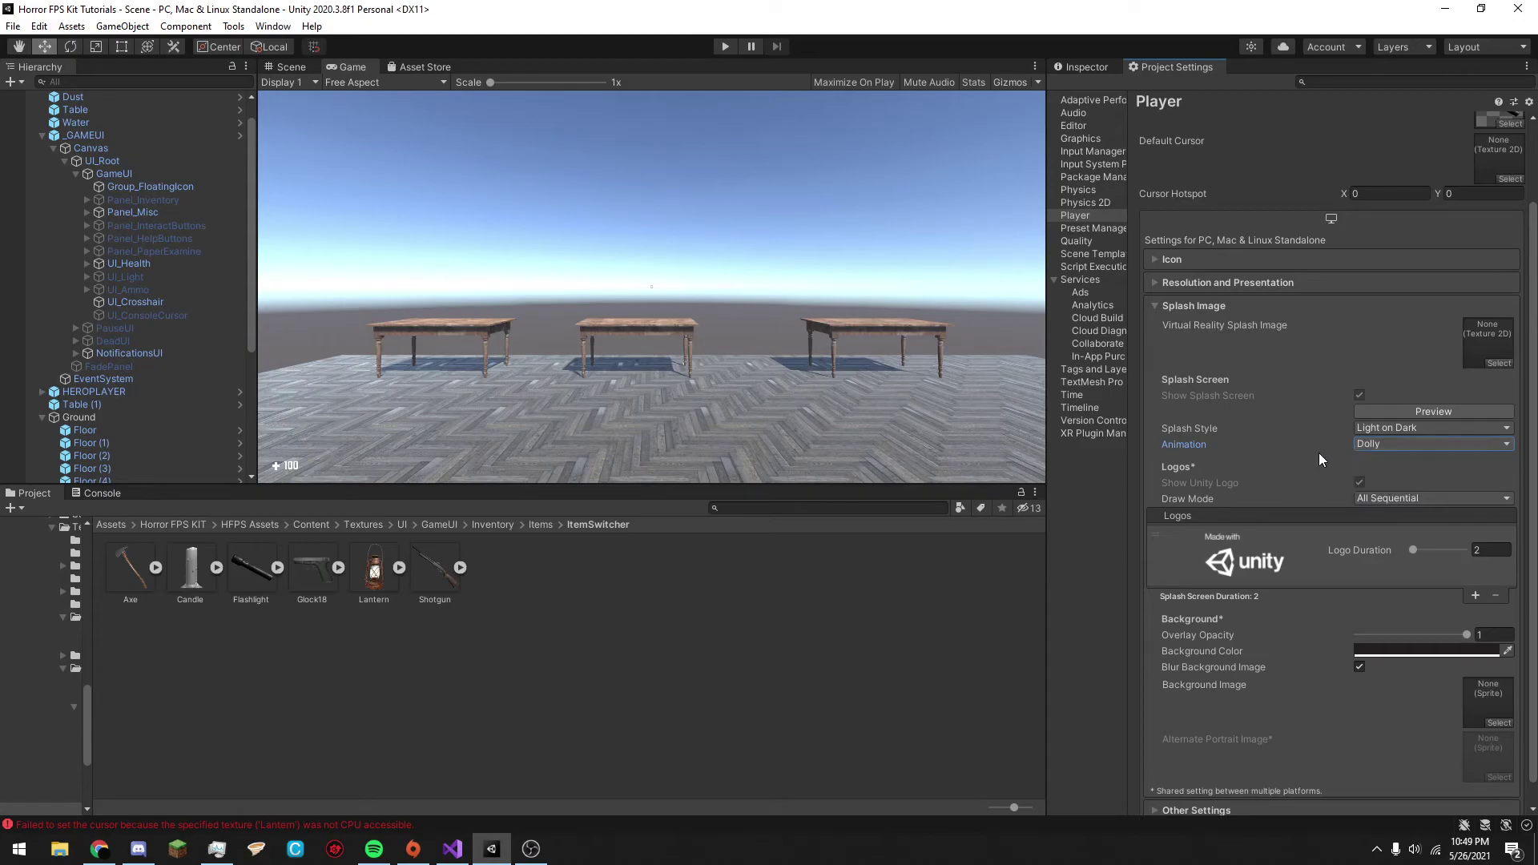
pyautogui.click(1192, 304)
# Look through the Other Settings section of the Player settings, collapse it and reopen the Icon section.
pyautogui.click(1187, 426)
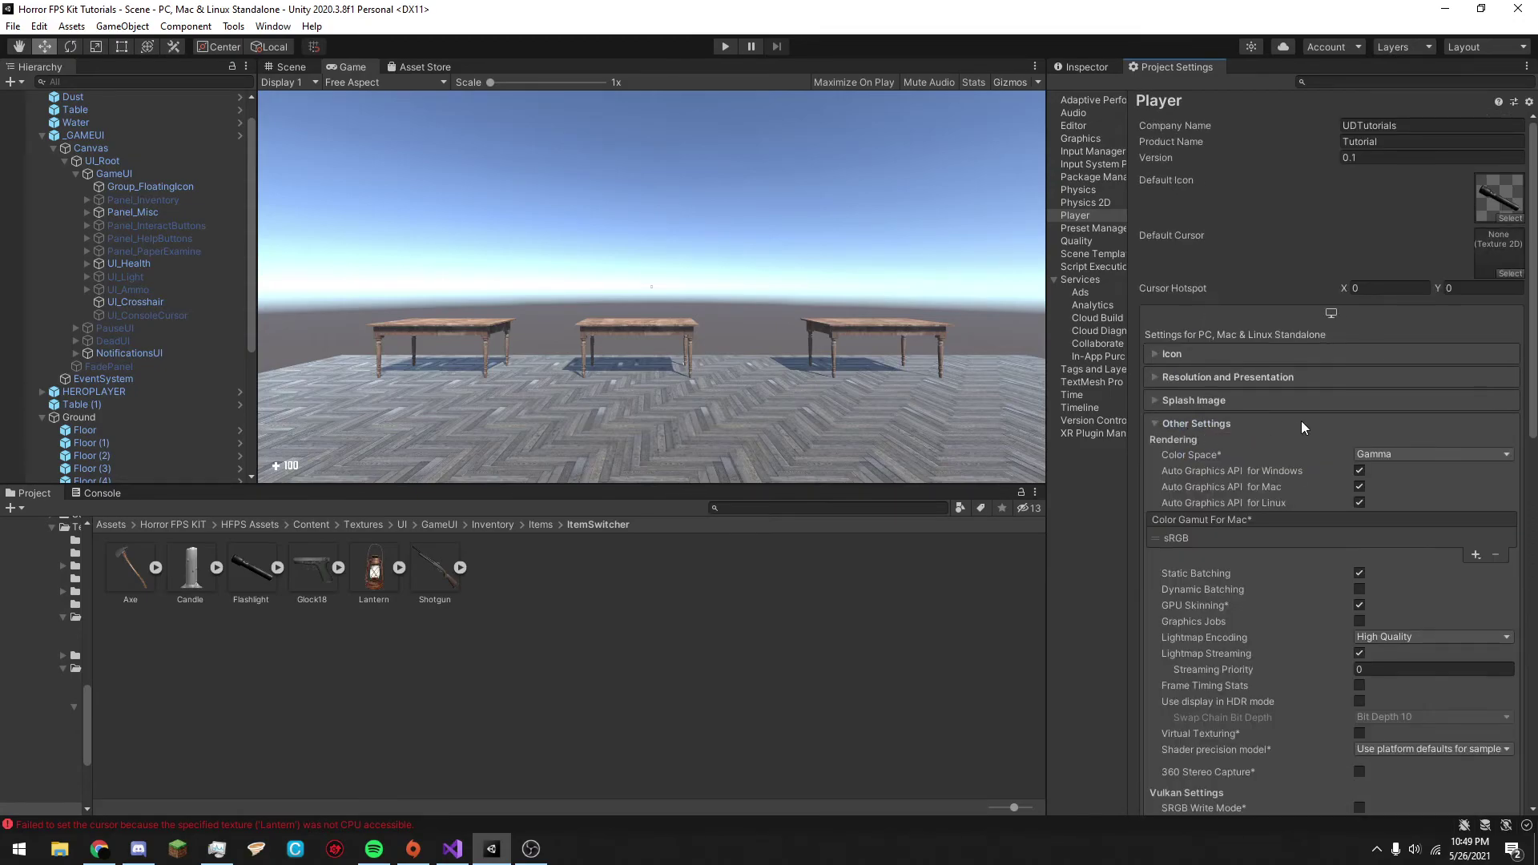
pyautogui.scroll(-5, 1252, 540)
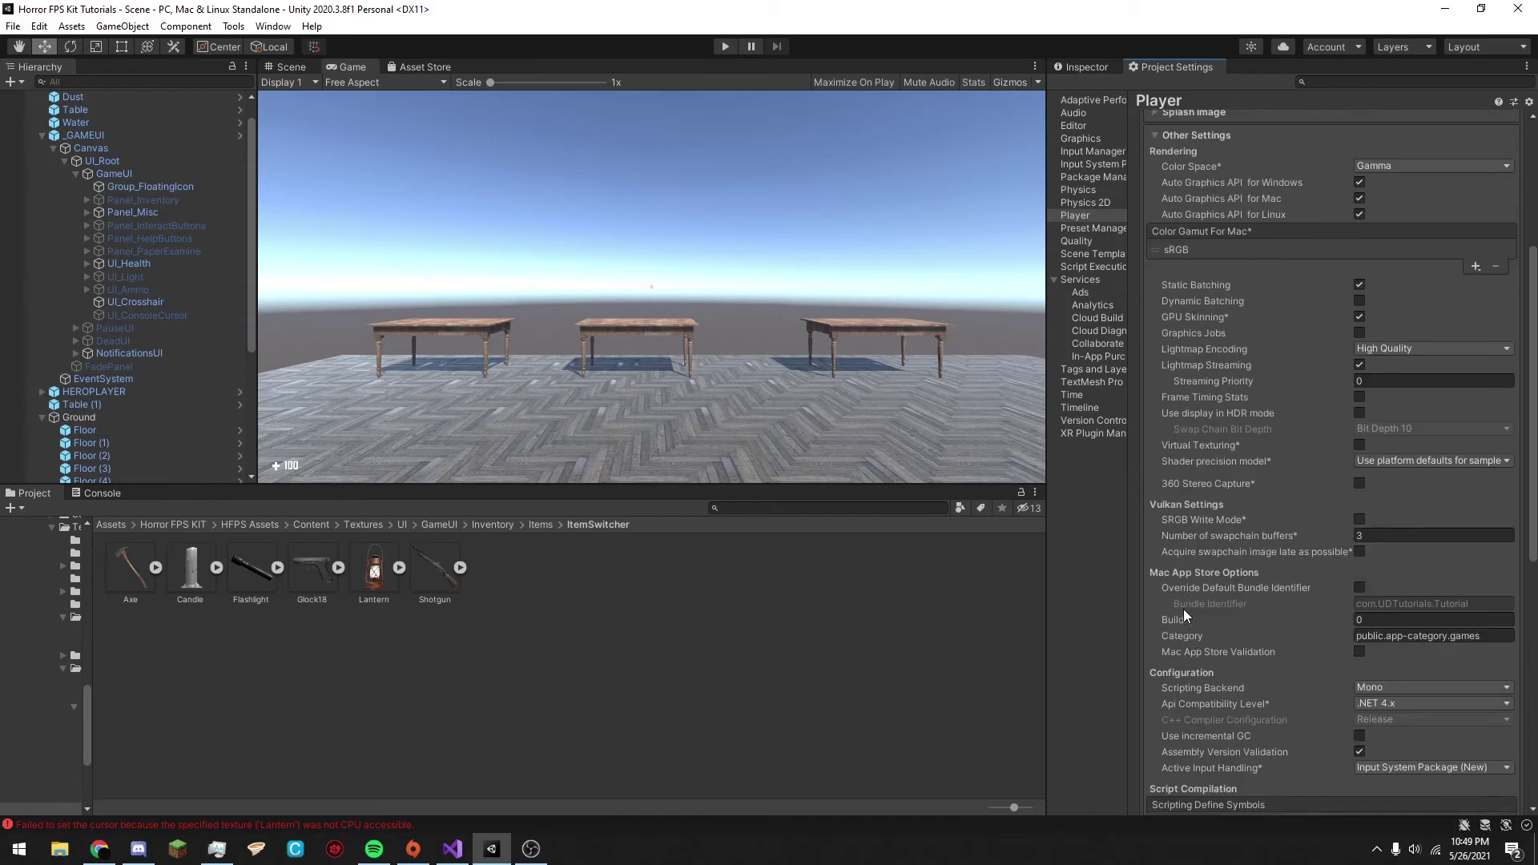
pyautogui.scroll(4, 1184, 608)
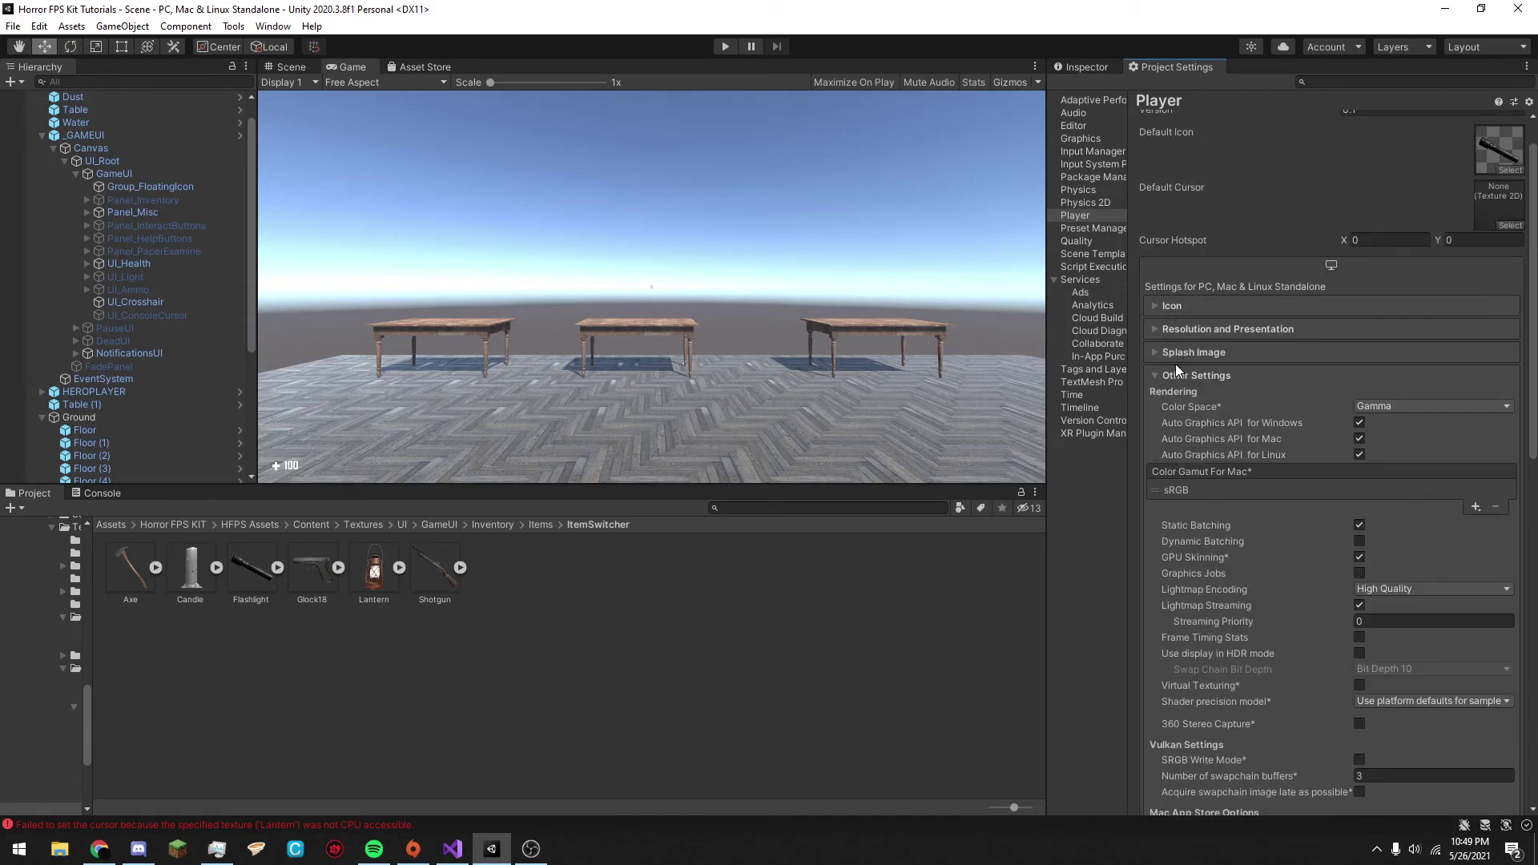
pyautogui.click(1180, 373)
pyautogui.click(1179, 358)
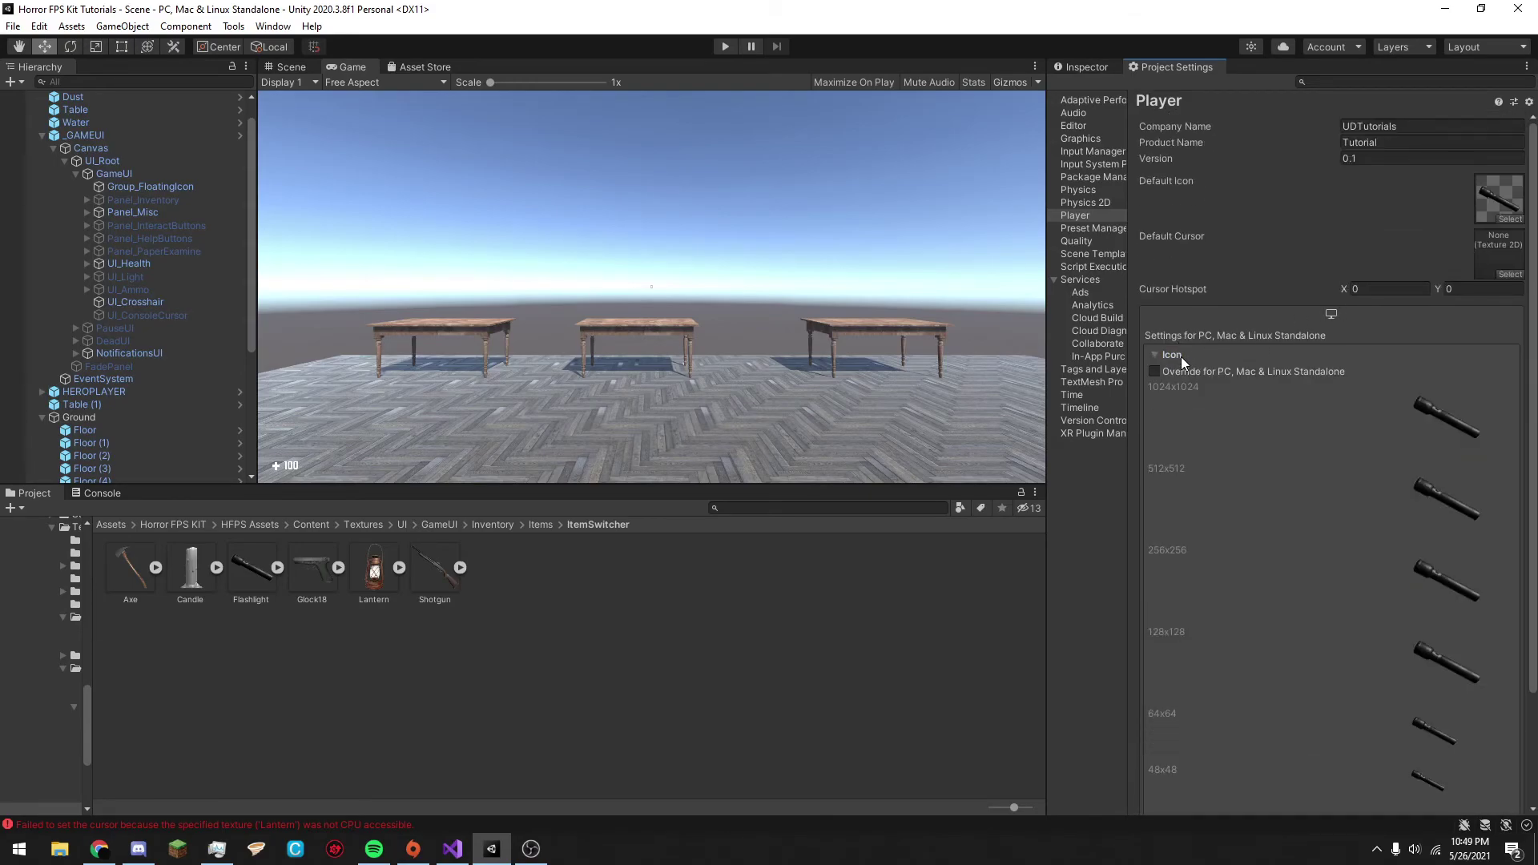
# Collapse the Icon section, then briefly check the Splash Image and Resolution and Presentation sections of the Player settings and leave them collapsed.
pyautogui.click(1177, 357)
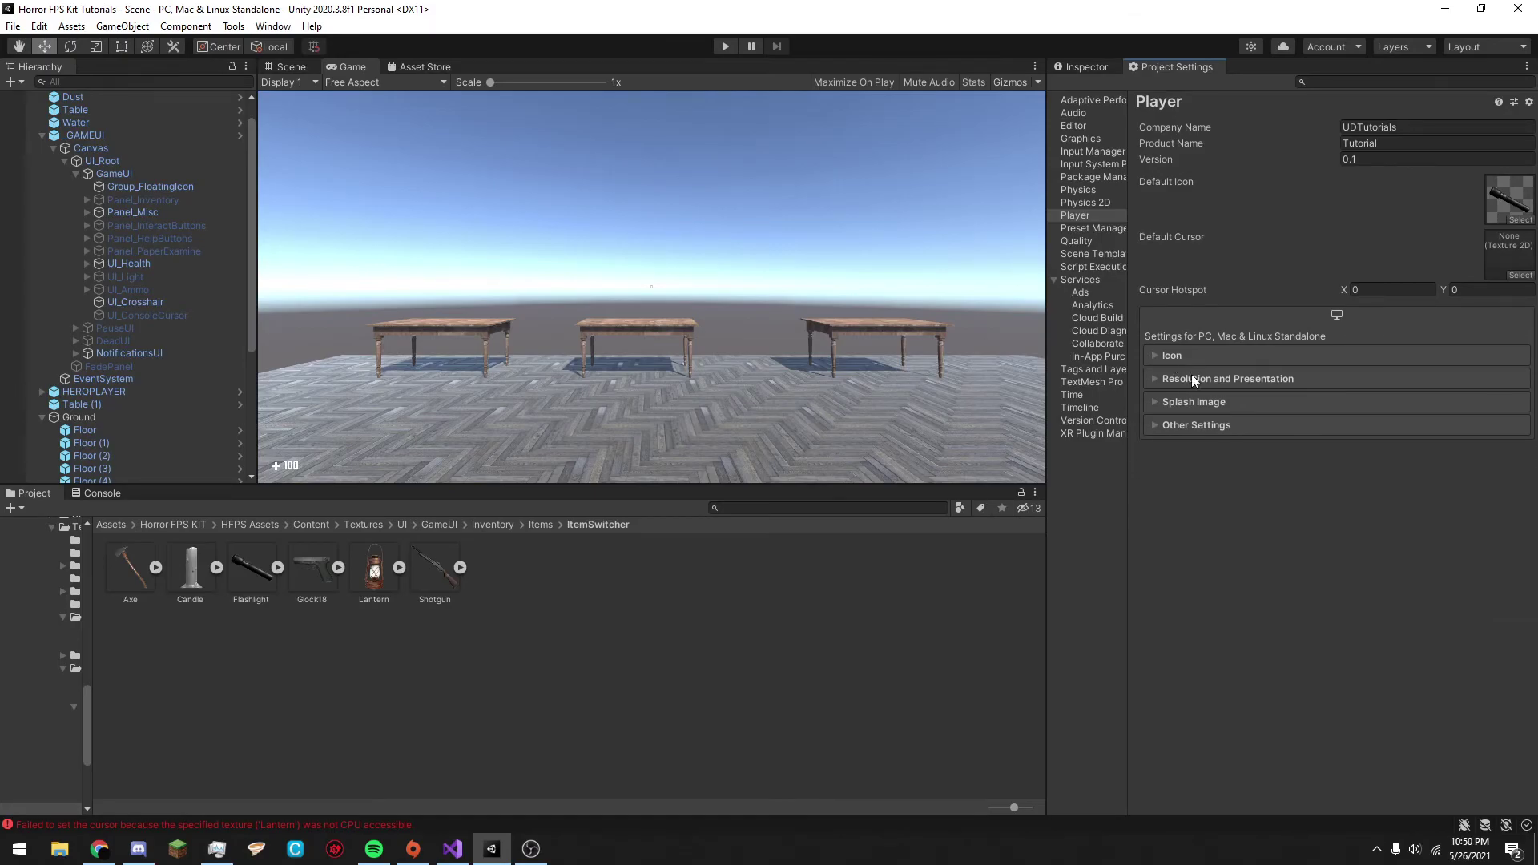
pyautogui.click(1184, 400)
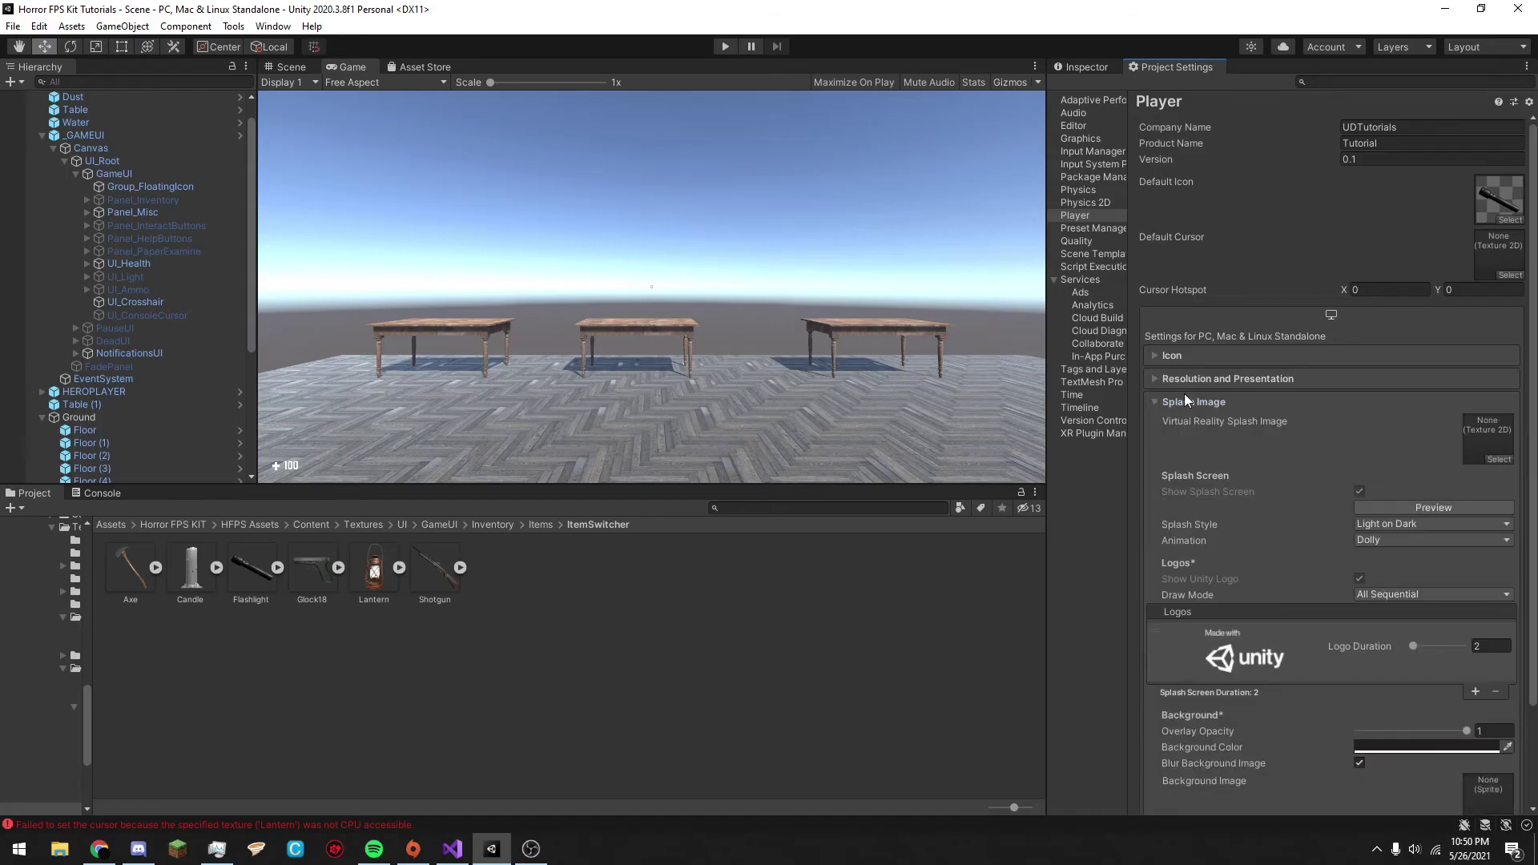
pyautogui.scroll(-1, 1266, 428)
pyautogui.scroll(1, 1189, 330)
pyautogui.click(1192, 380)
pyautogui.click(1169, 380)
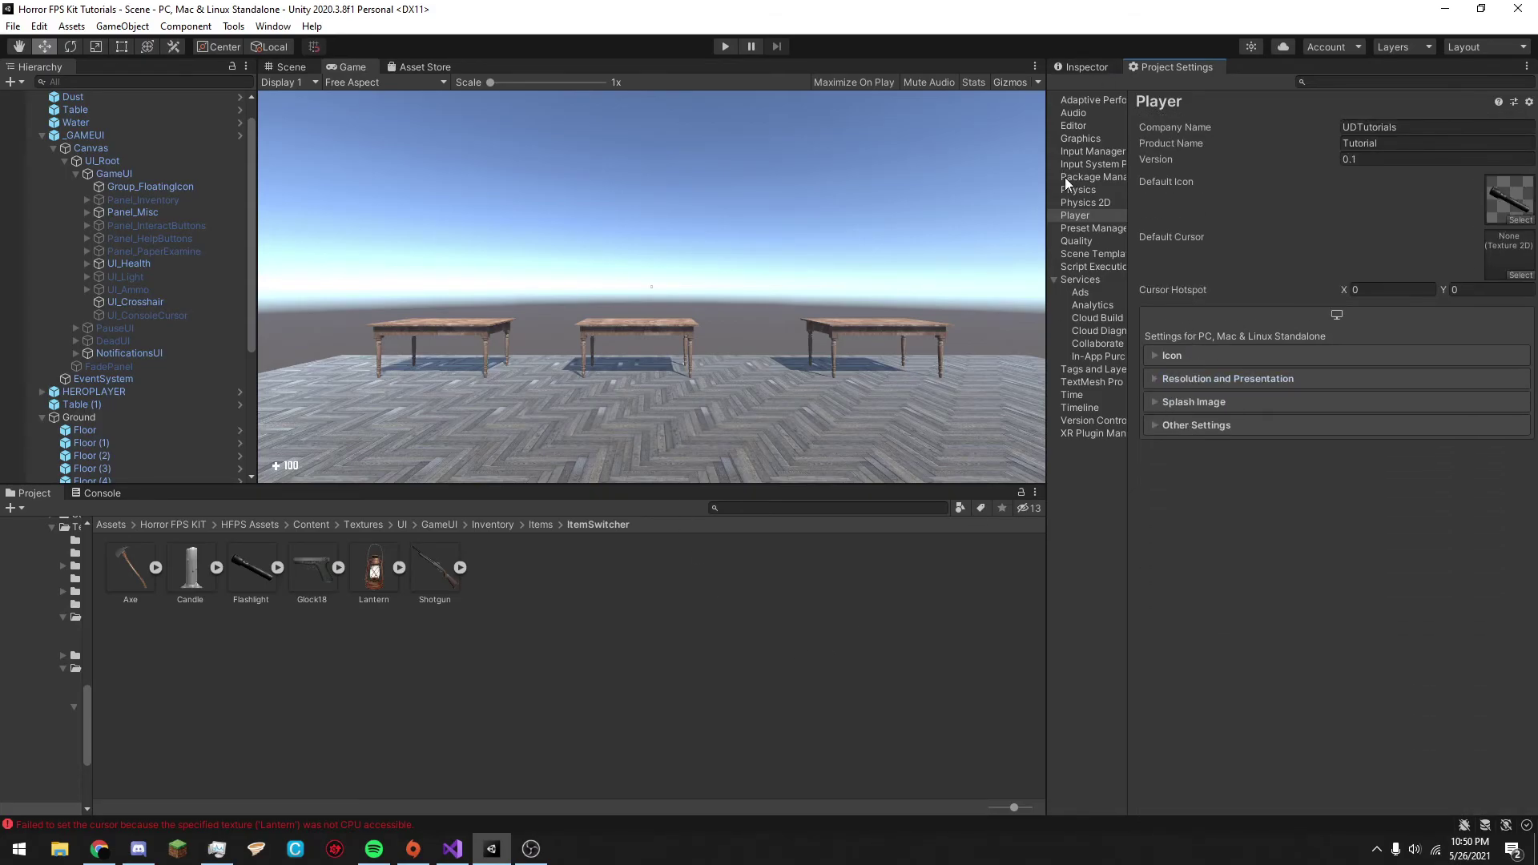
# View the Graphics project settings, then open the Quality settings and check the render pipeline asset selection for the Very High level.
pyautogui.click(1083, 66)
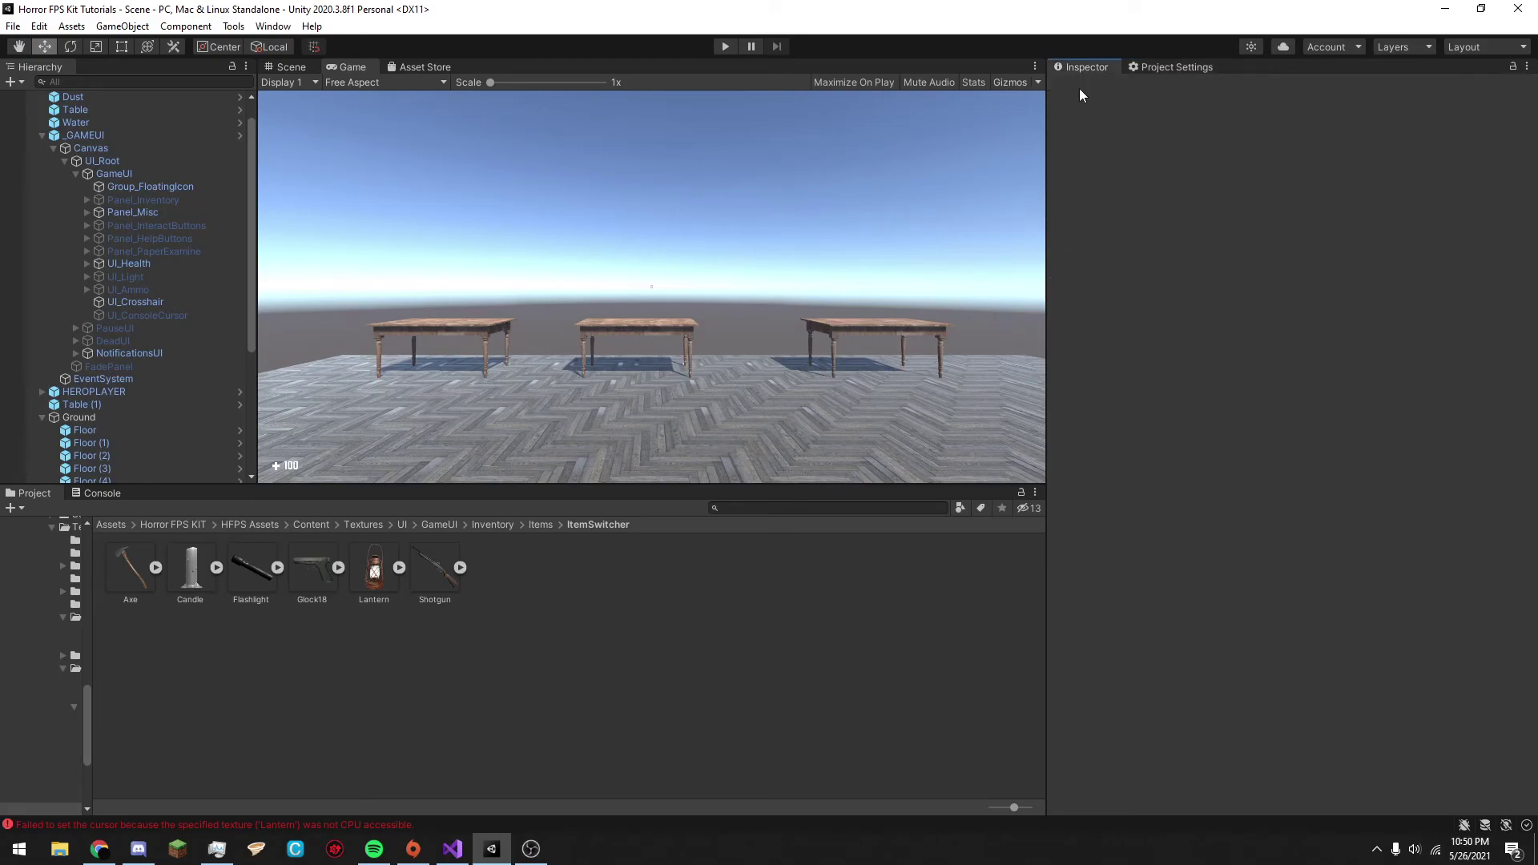
pyautogui.click(1194, 67)
pyautogui.click(1081, 139)
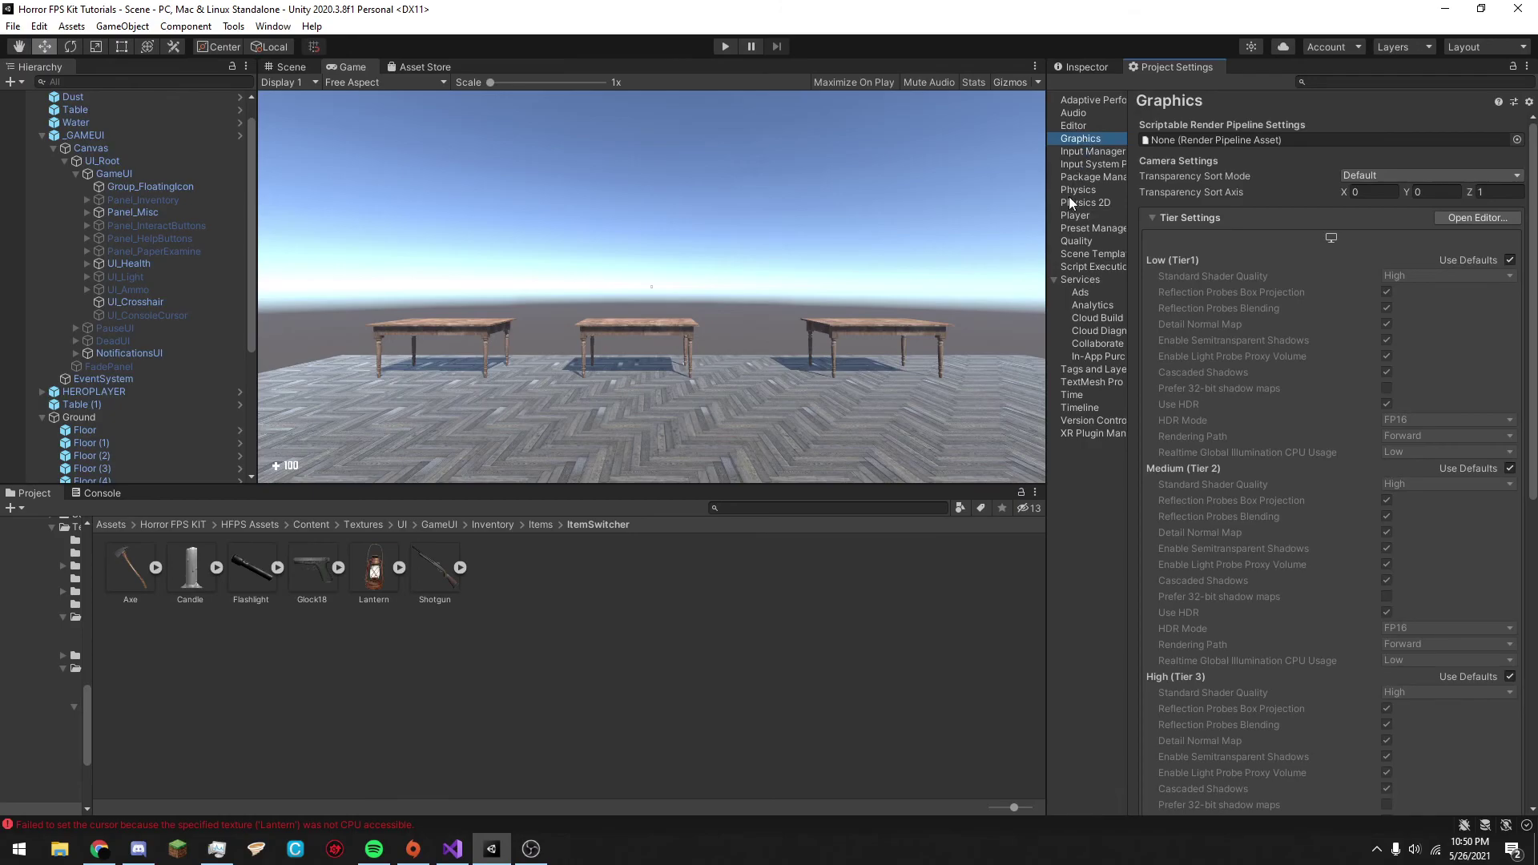
pyautogui.click(1077, 241)
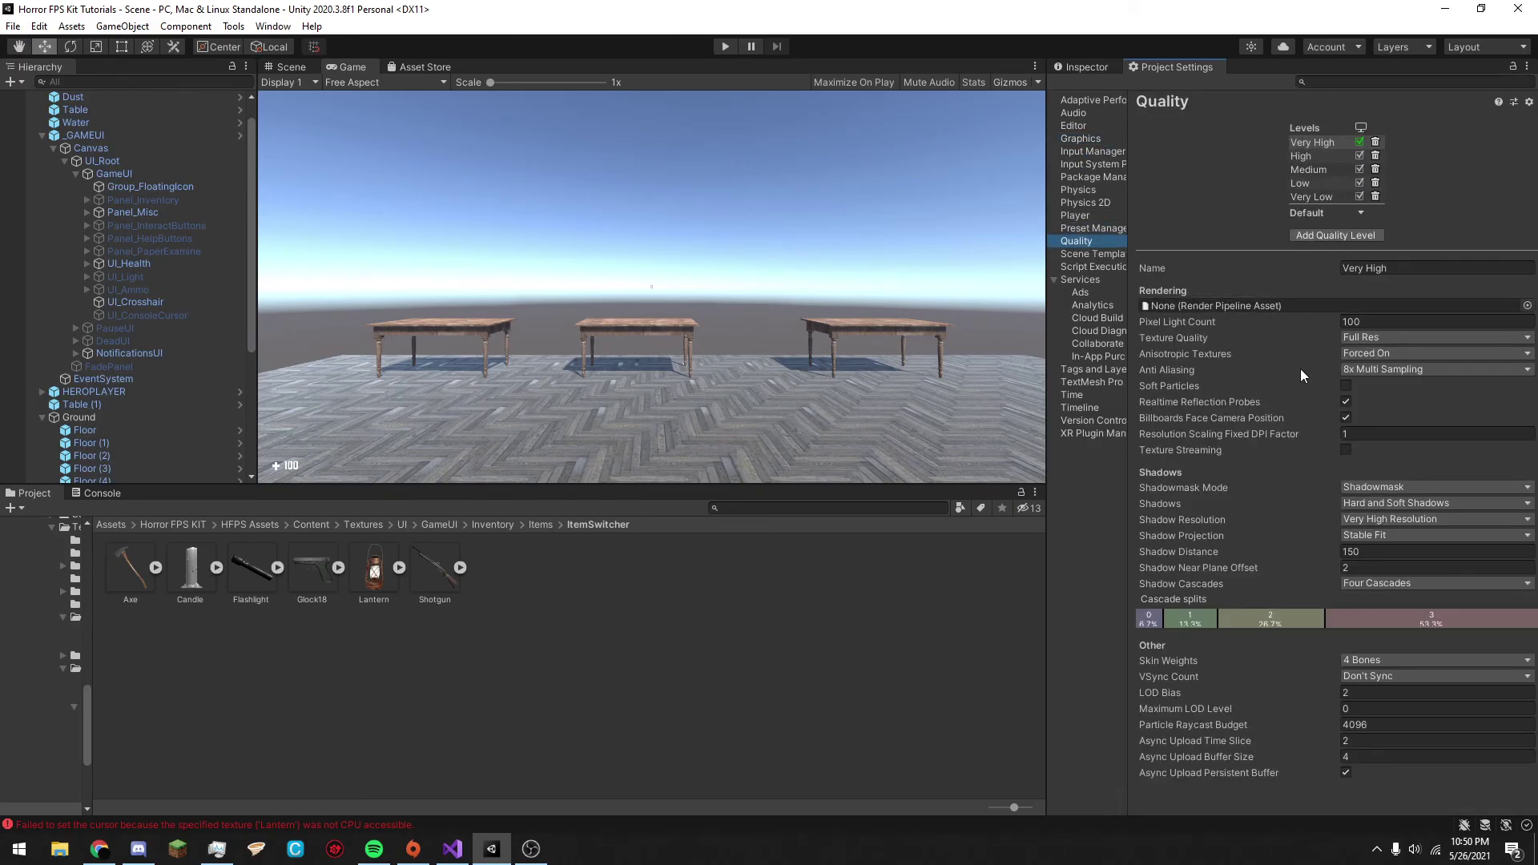
pyautogui.click(1527, 305)
pyautogui.click(1520, 303)
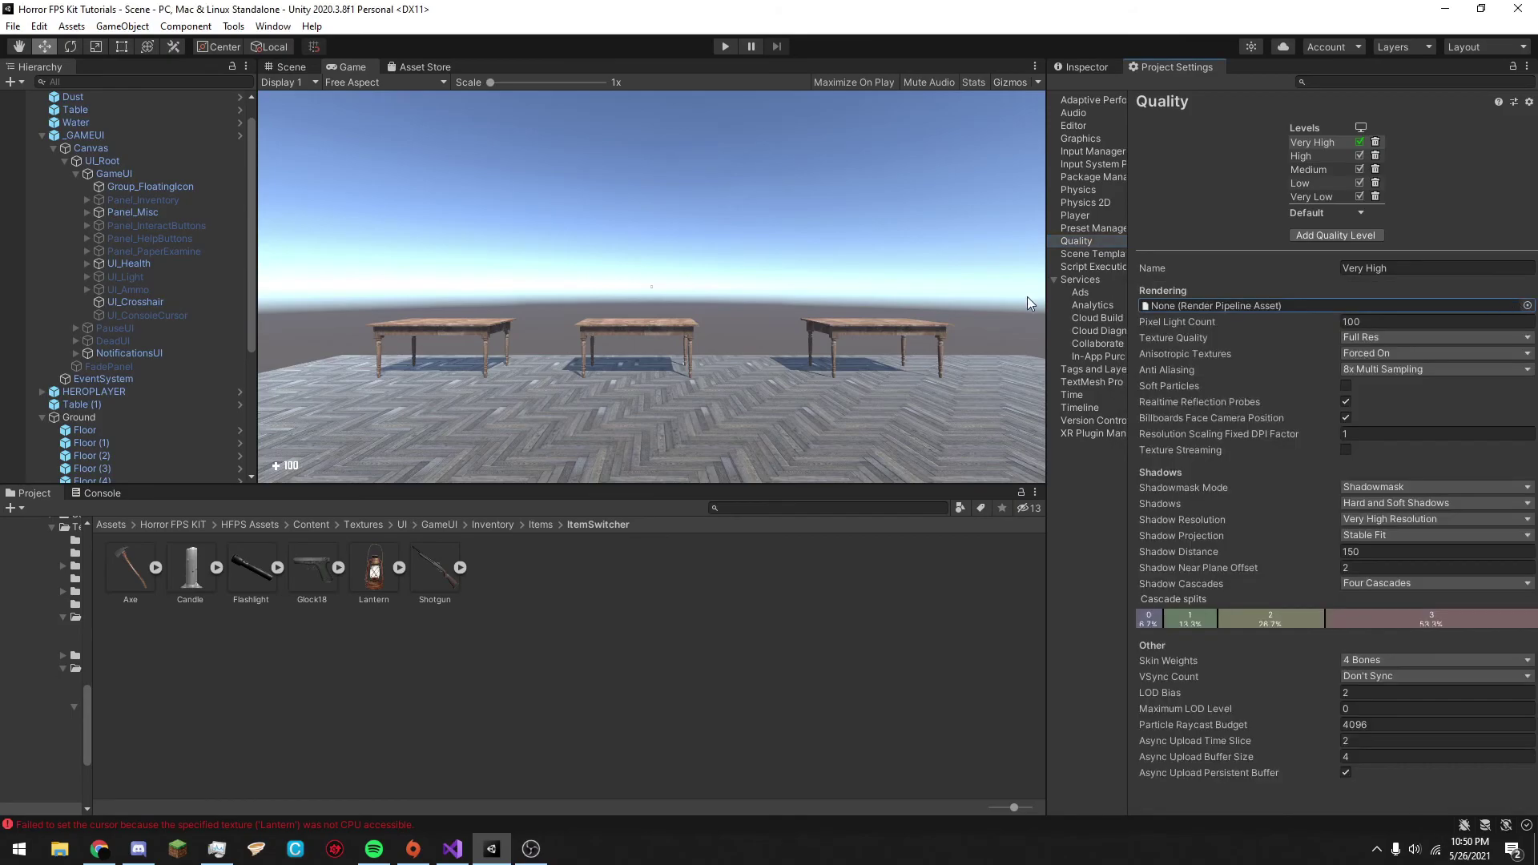
# Compare the rendering and shadow settings of the High, Medium, Low and Very Low quality levels.
pyautogui.click(1302, 197)
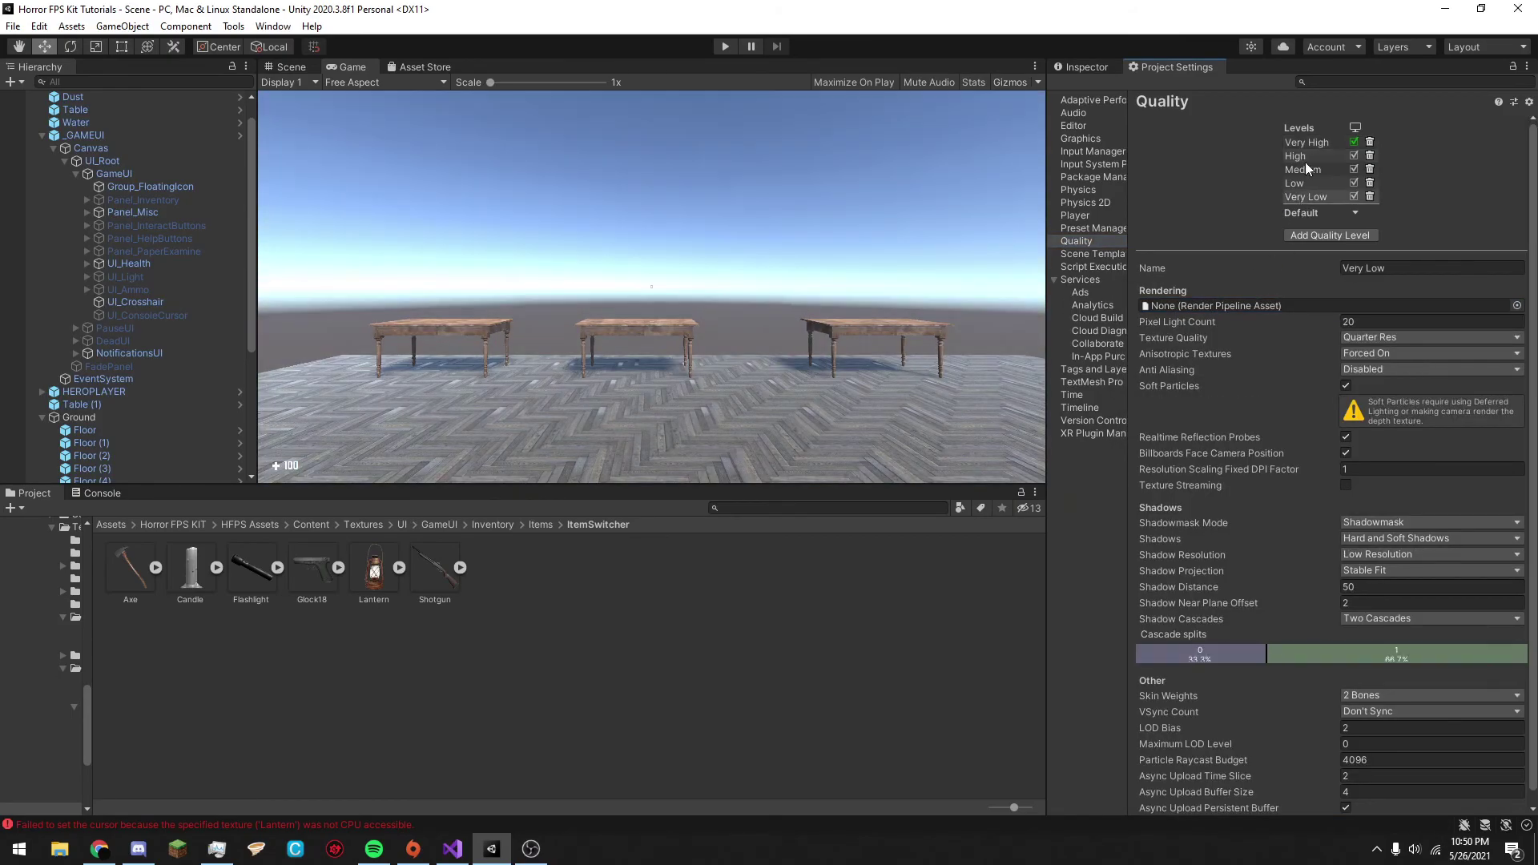
pyautogui.click(1304, 156)
pyautogui.click(1321, 183)
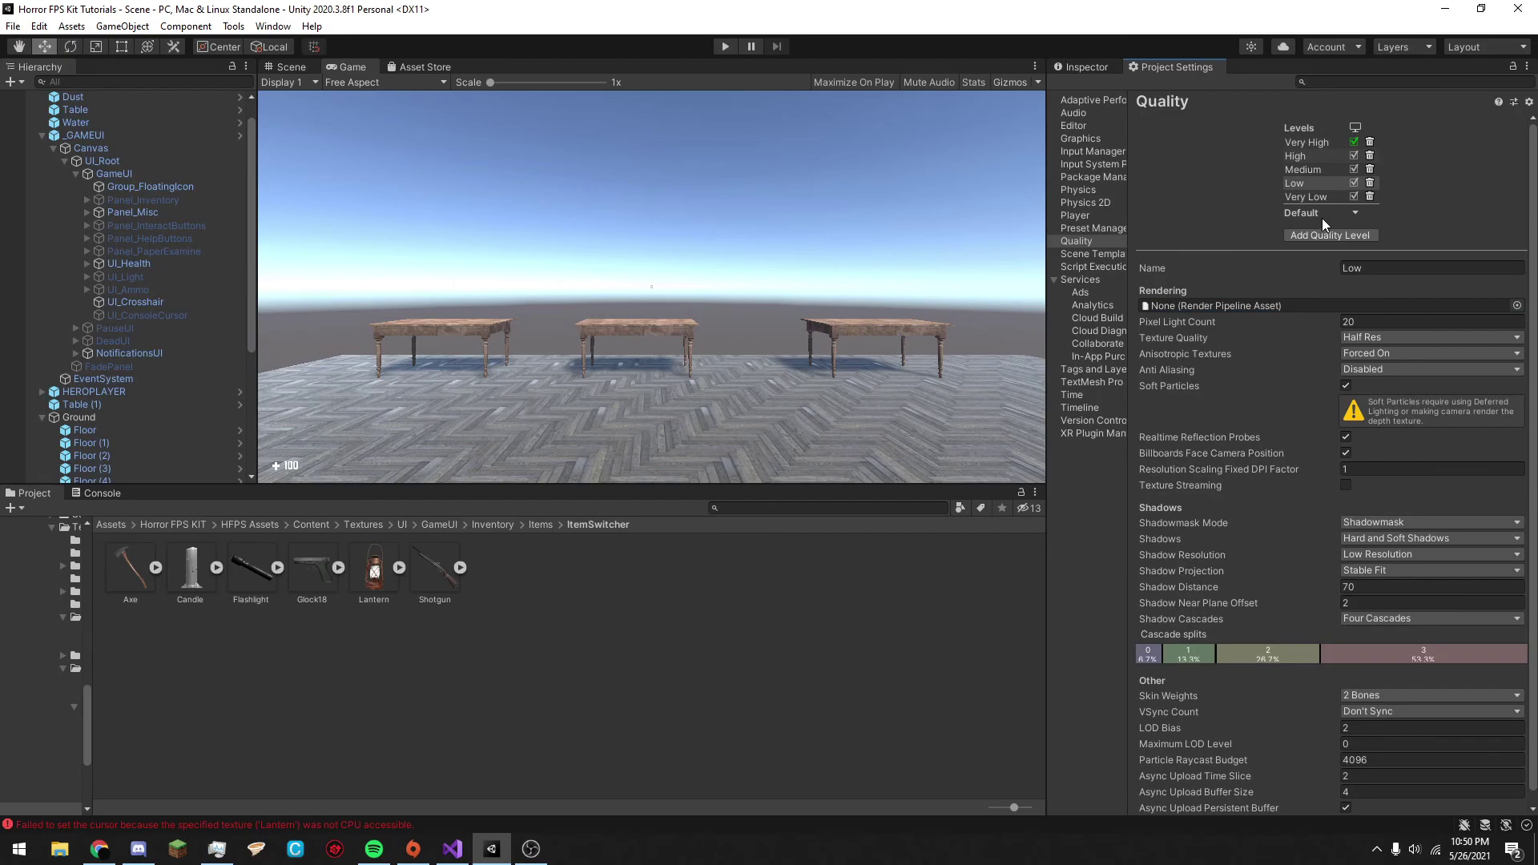
pyautogui.click(1296, 196)
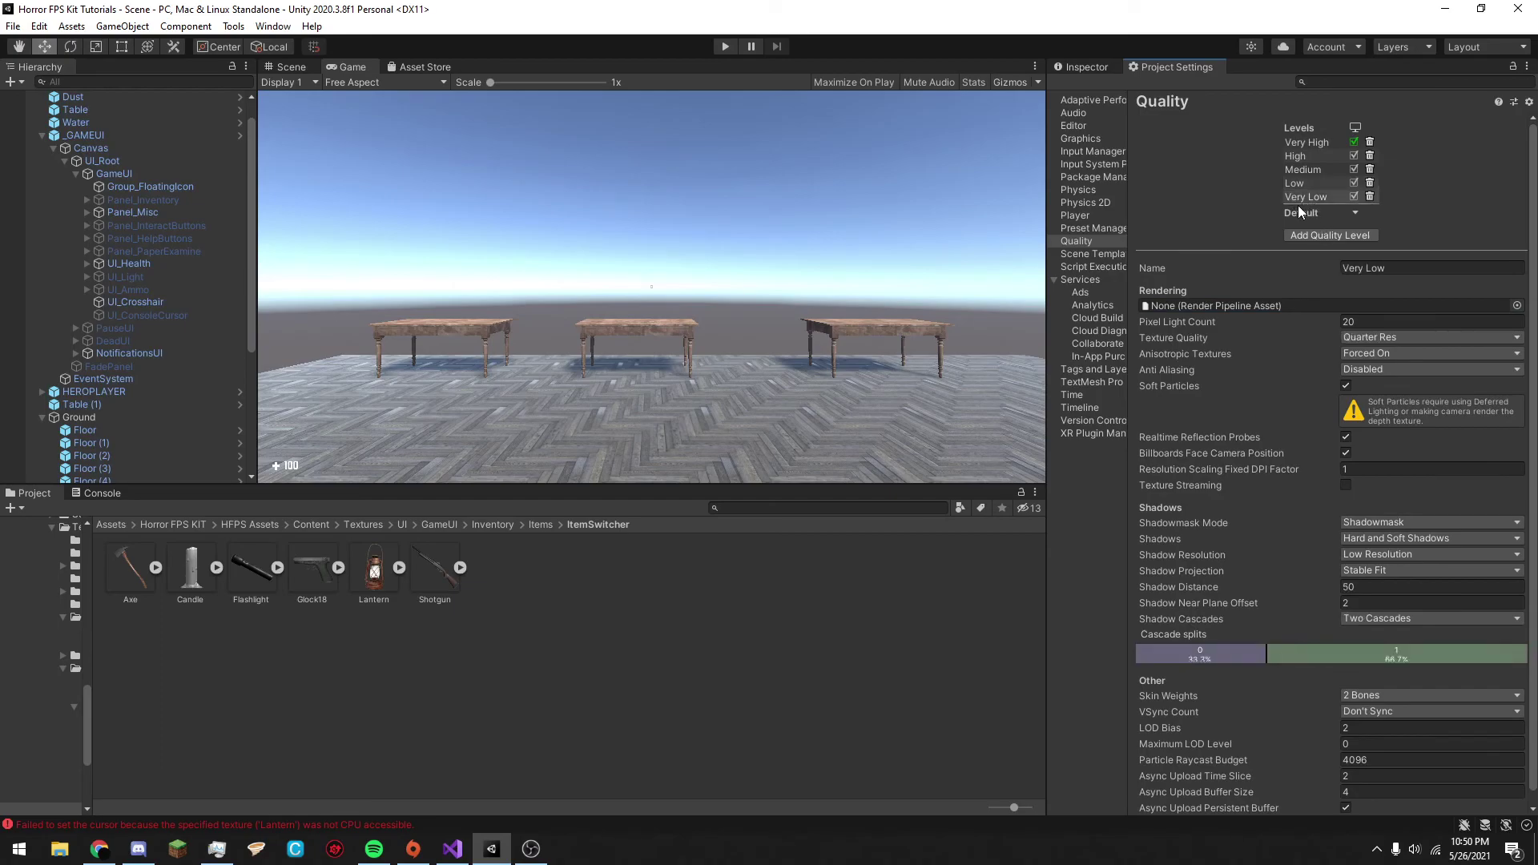
pyautogui.click(1301, 168)
pyautogui.click(1306, 181)
# Set the Very Low quality level's texture quality to Eighth Res.
pyautogui.click(1310, 197)
pyautogui.click(1376, 337)
pyautogui.click(1386, 407)
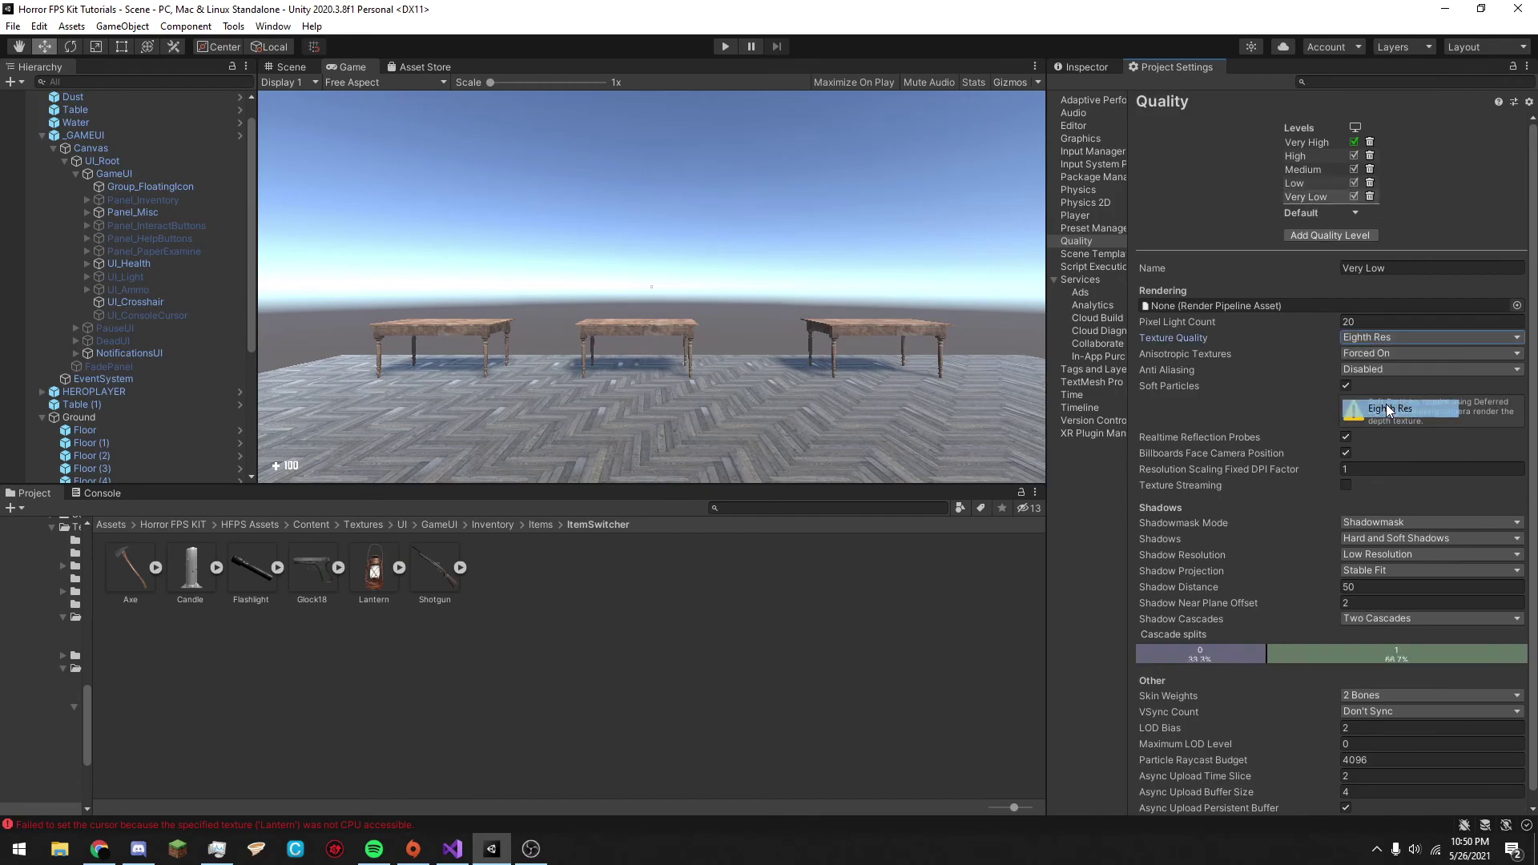
# Go through all quality levels from Very High down to Very Low to compare how the game renders.
pyautogui.click(1307, 145)
pyautogui.click(1304, 156)
pyautogui.click(1307, 170)
pyautogui.click(1309, 184)
pyautogui.click(1308, 196)
# Inspect a table up close in the Scene view under the Very High and Very Low quality levels, ending on Very High.
pyautogui.click(291, 66)
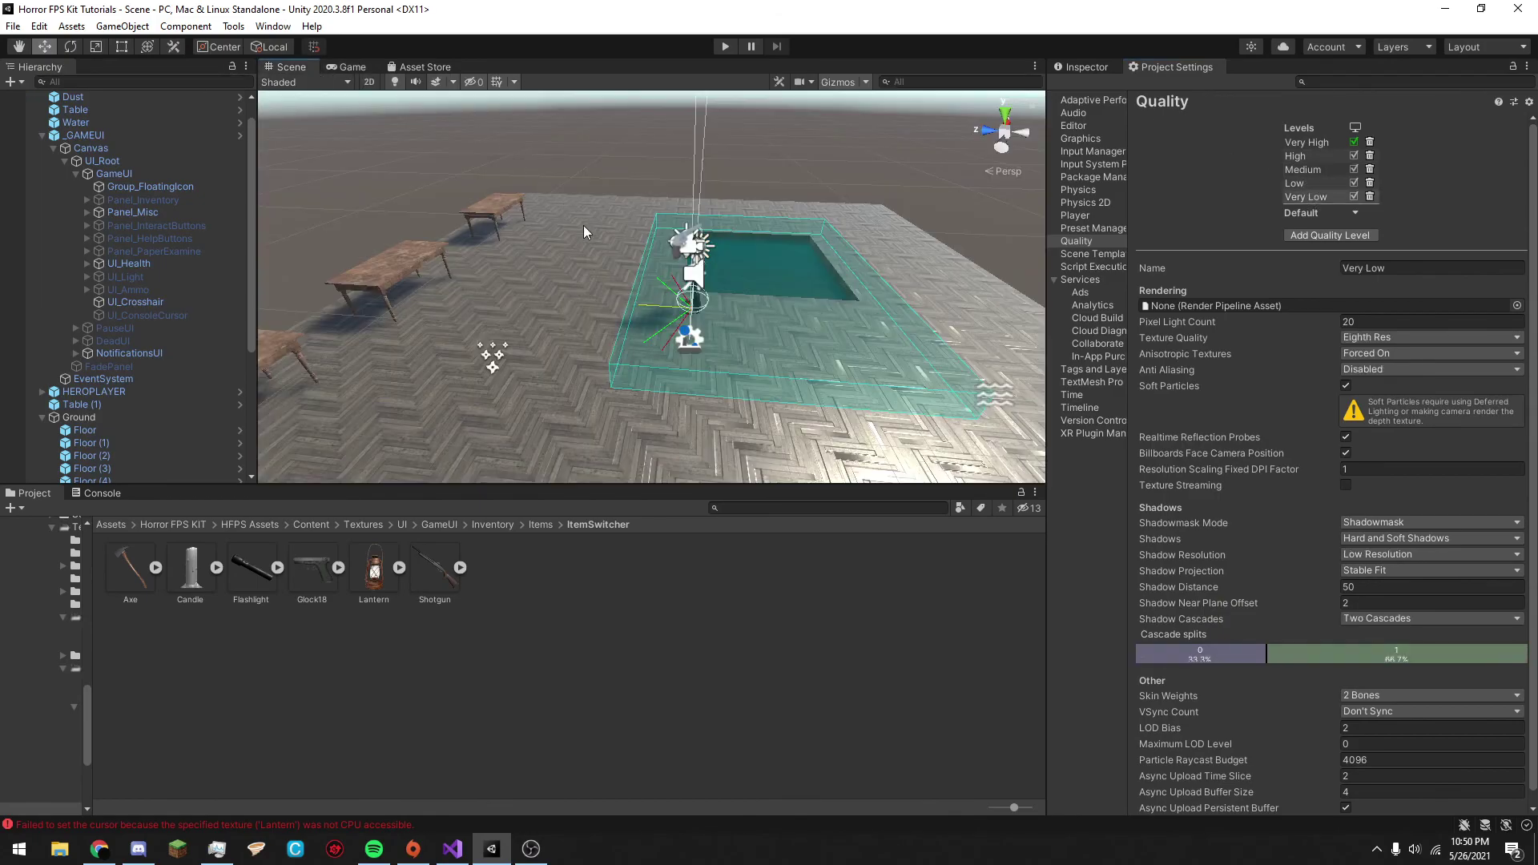
pyautogui.moveTo(588, 232)
pyautogui.keyDown('alt'); pyautogui.mouseDown()
pyautogui.moveTo(410, 187)
pyautogui.moveTo(381, 161)
pyautogui.moveTo(577, 223)
pyautogui.mouseUp(); pyautogui.keyUp('alt')
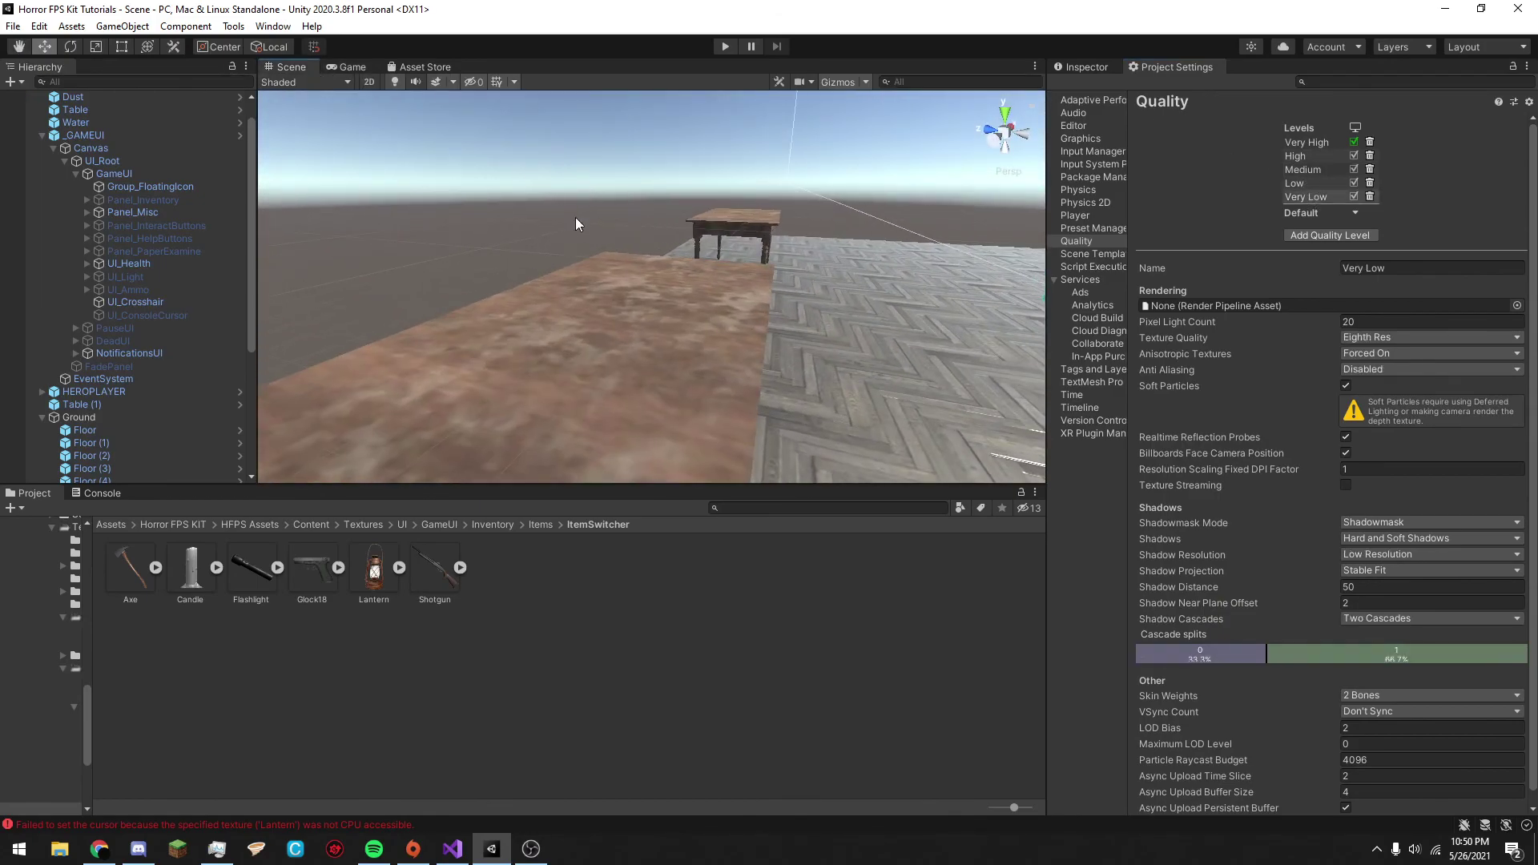
pyautogui.click(1302, 144)
pyautogui.click(1296, 197)
pyautogui.scroll(-3, 694, 249)
pyautogui.click(1311, 143)
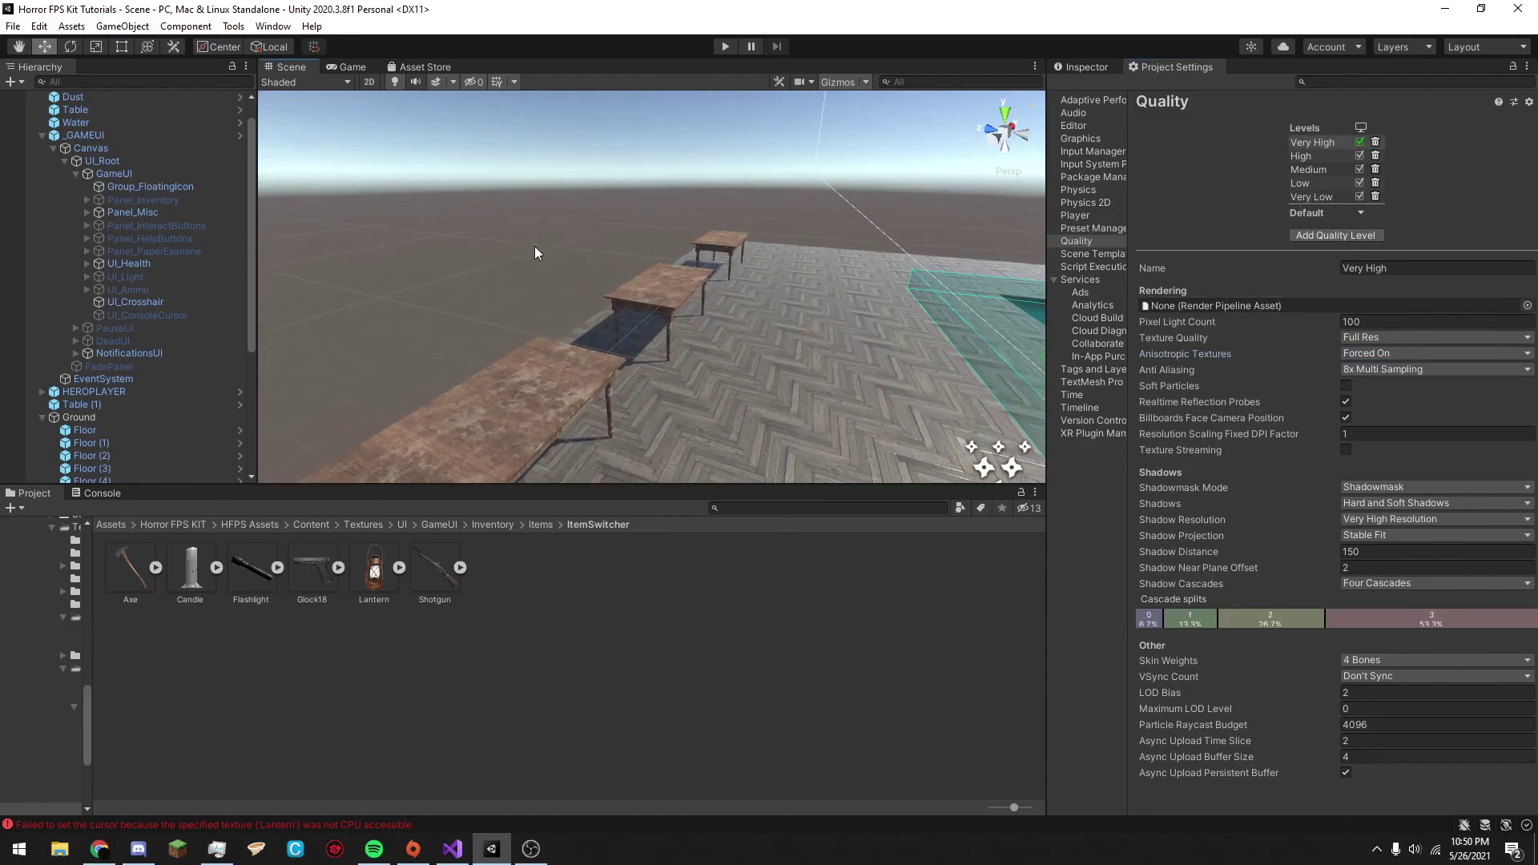
# Open the Physics project settings and examine the Layer Collision Matrix.
pyautogui.click(1079, 191)
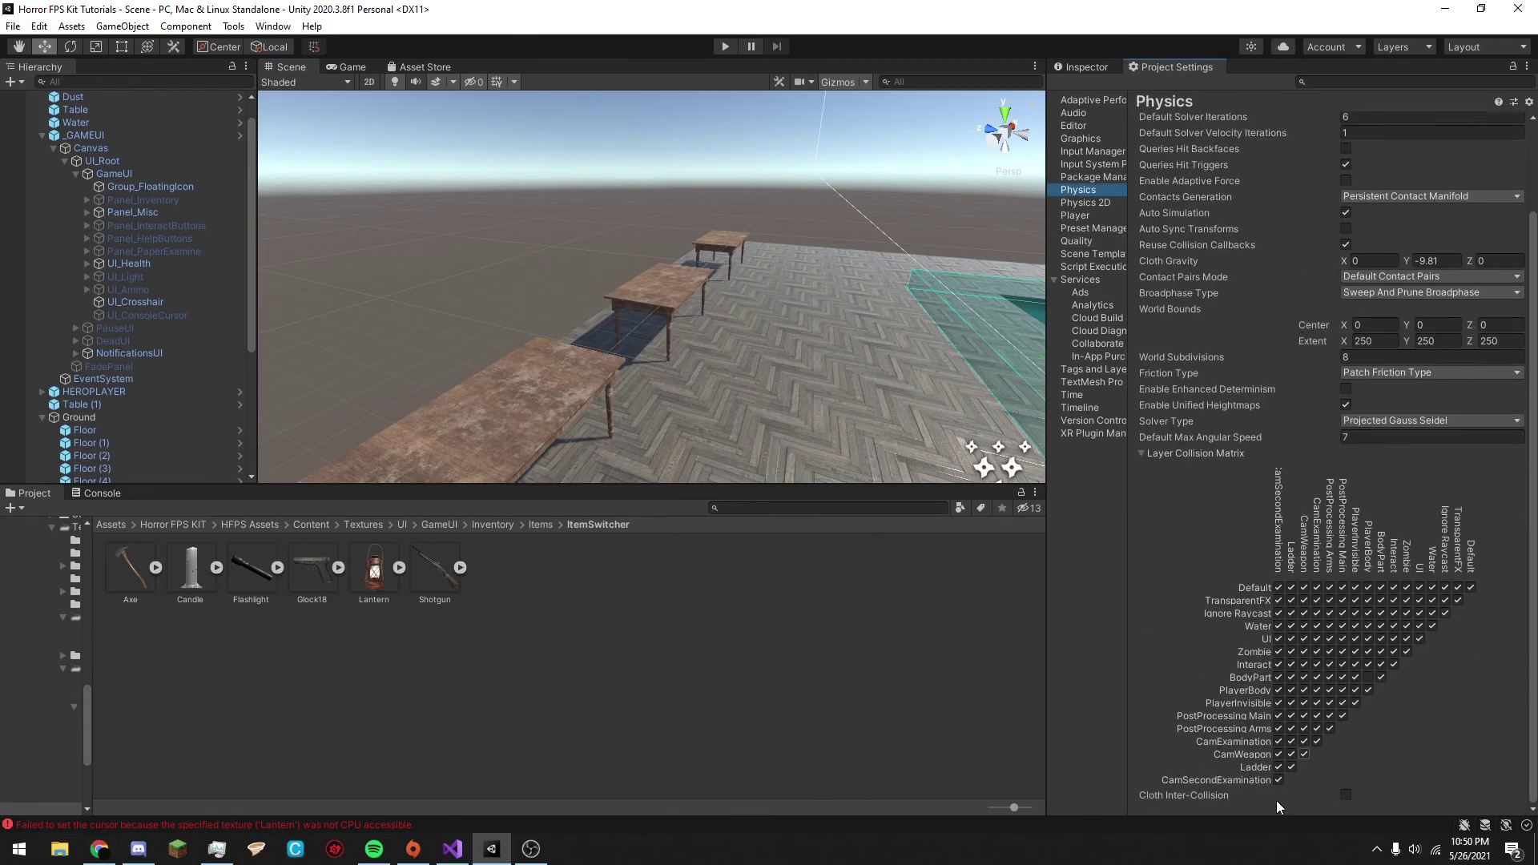